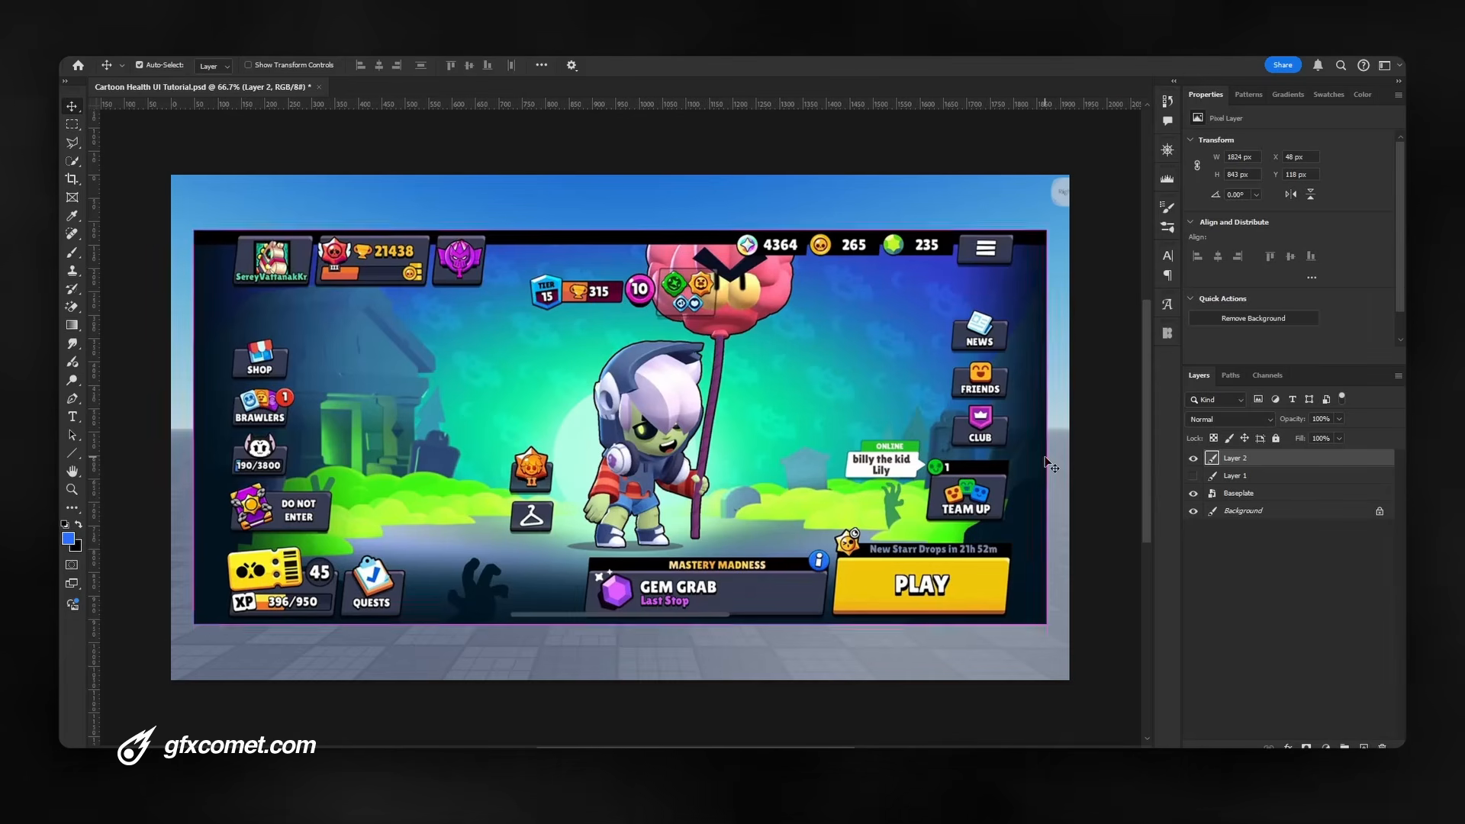
Examine the tier, trophy and badge elements in the reference game screenshot up close and in the full layout
key(ctrl+plus)
key(ctrl+plus)
key(space)
drag(864, 268, 926, 550)
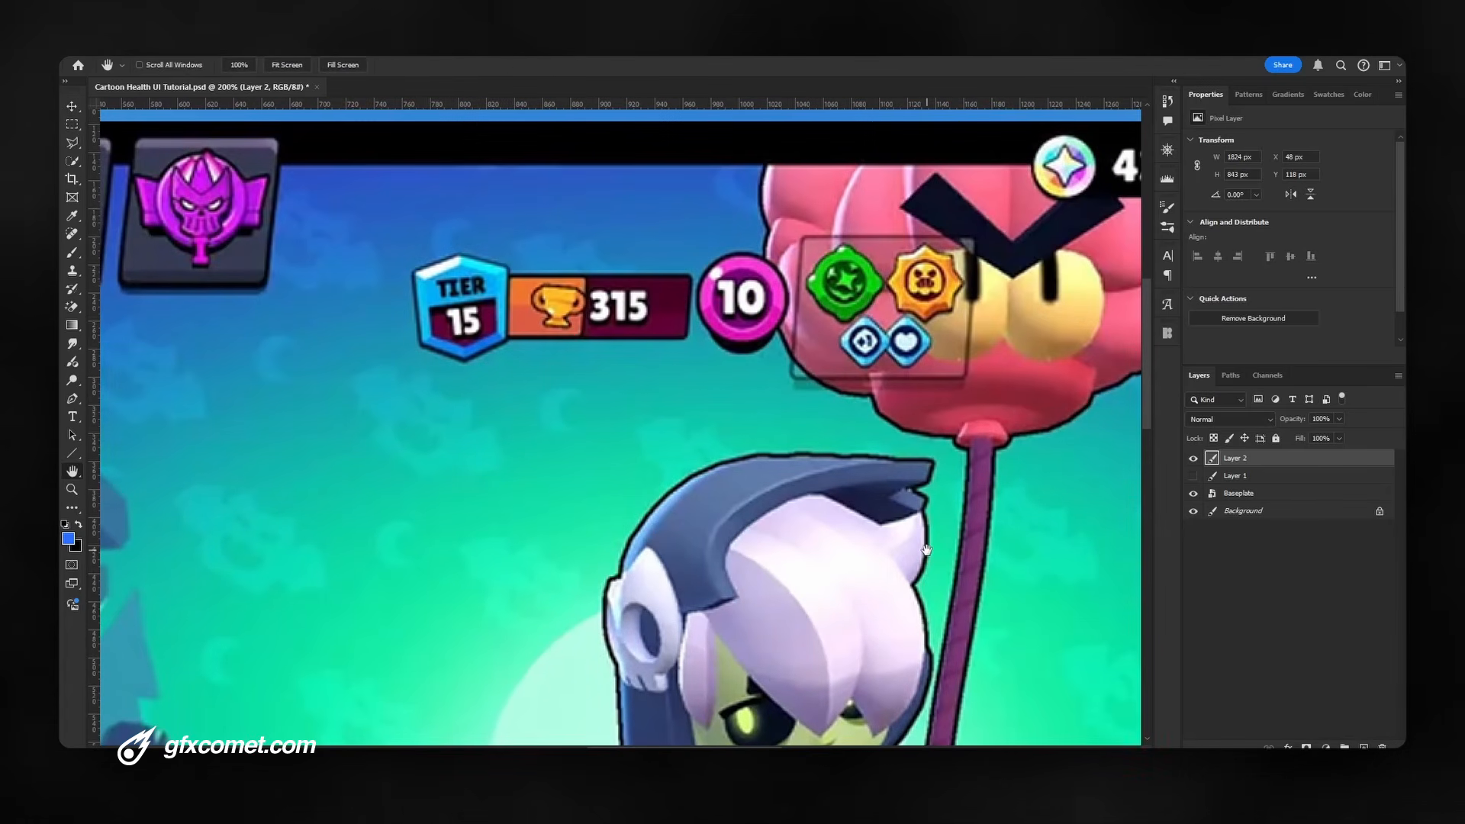
key(ctrl+minus)
key(ctrl+minus)
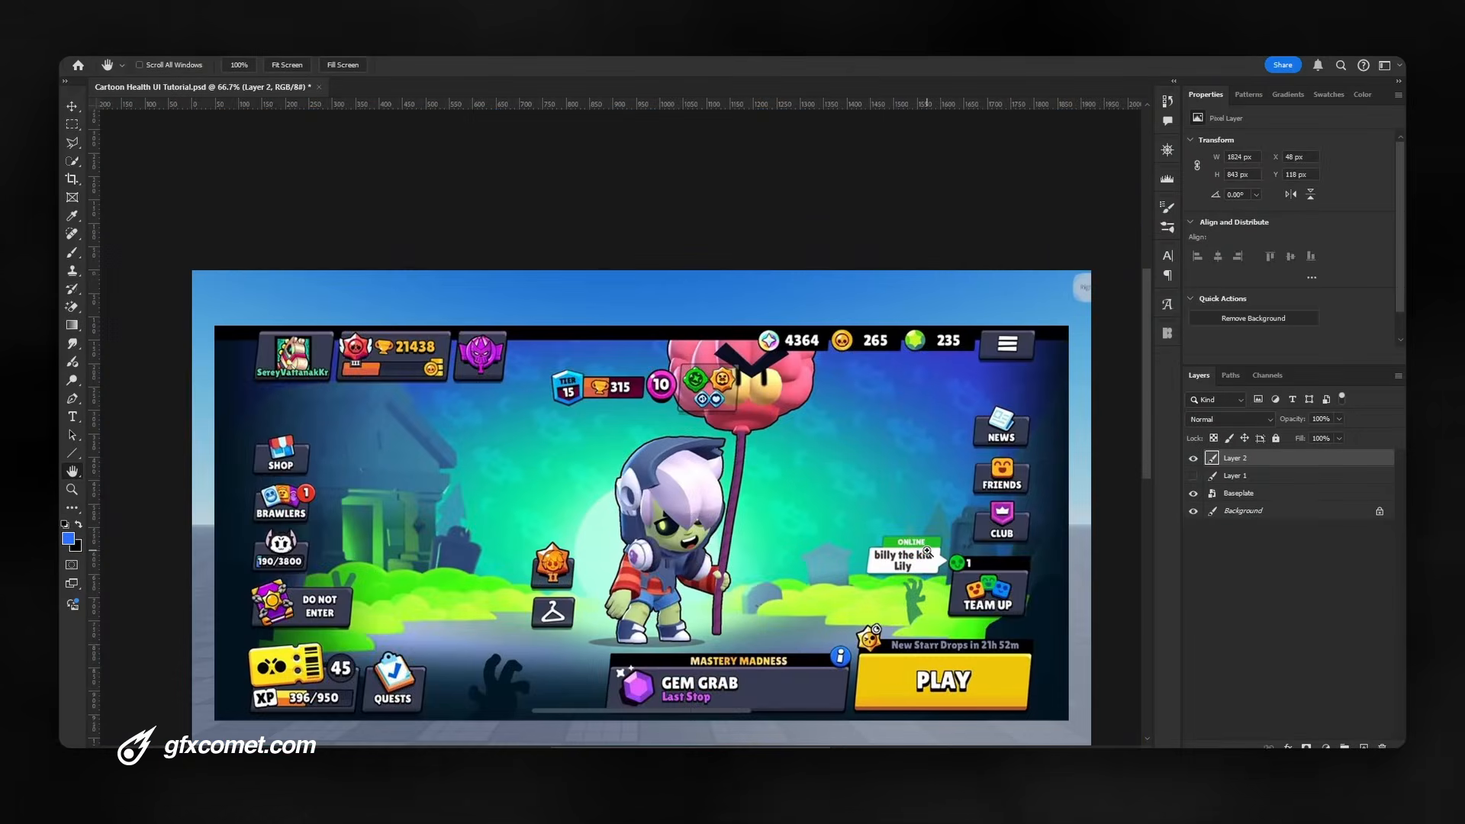
key(ctrl+plus)
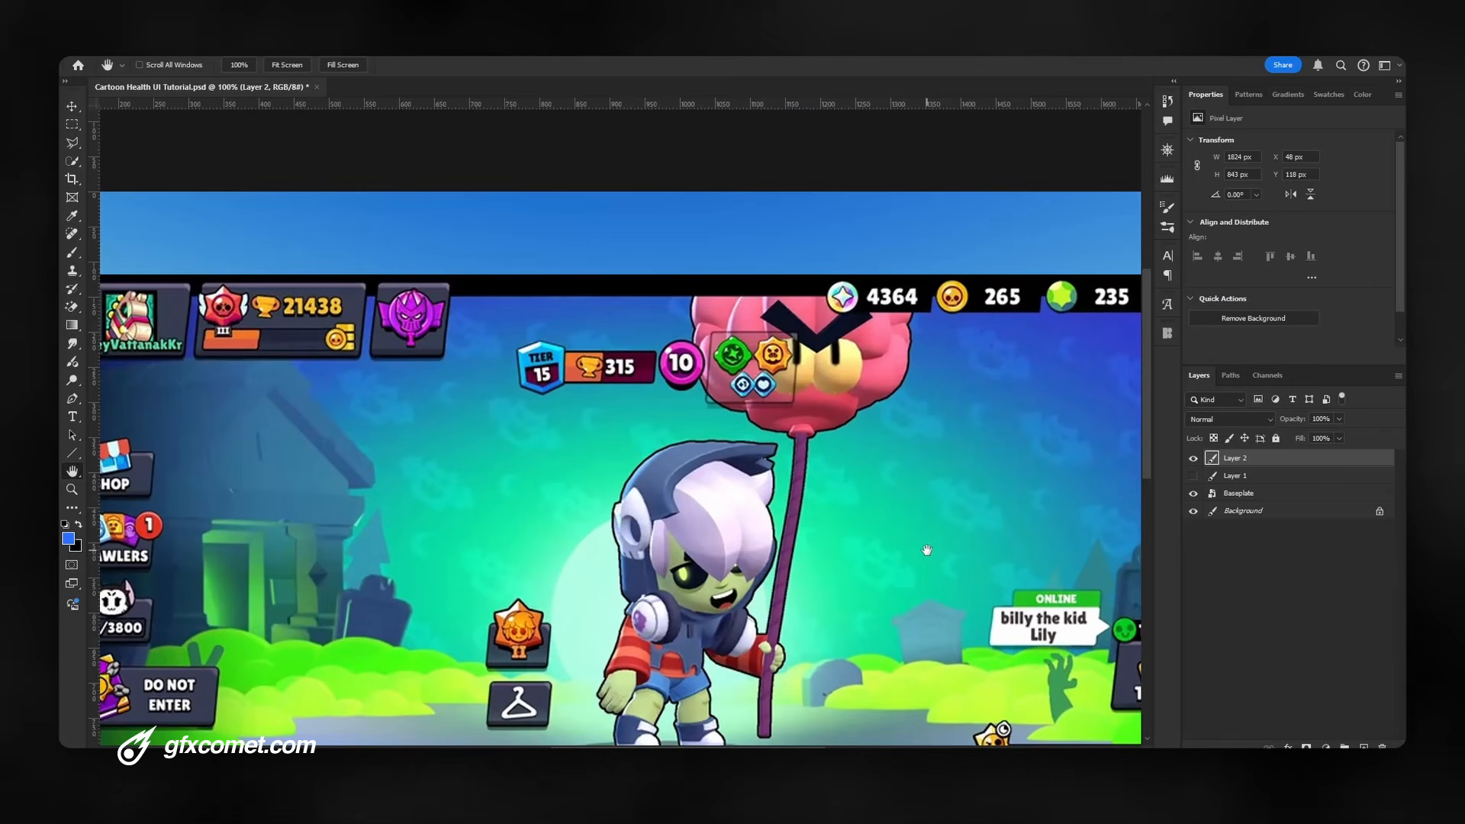
drag(639, 360, 570, 353)
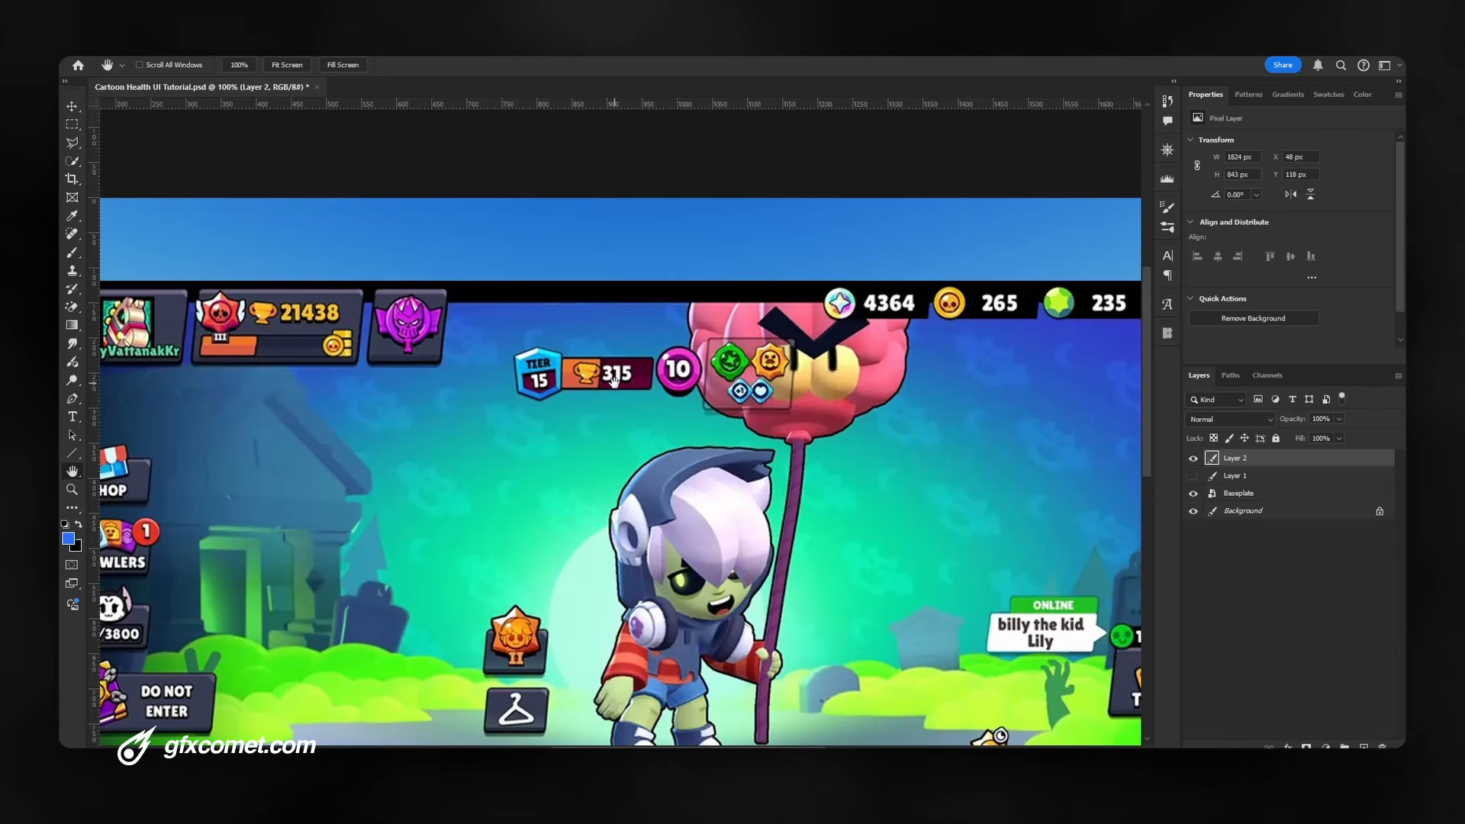
drag(614, 379, 625, 346)
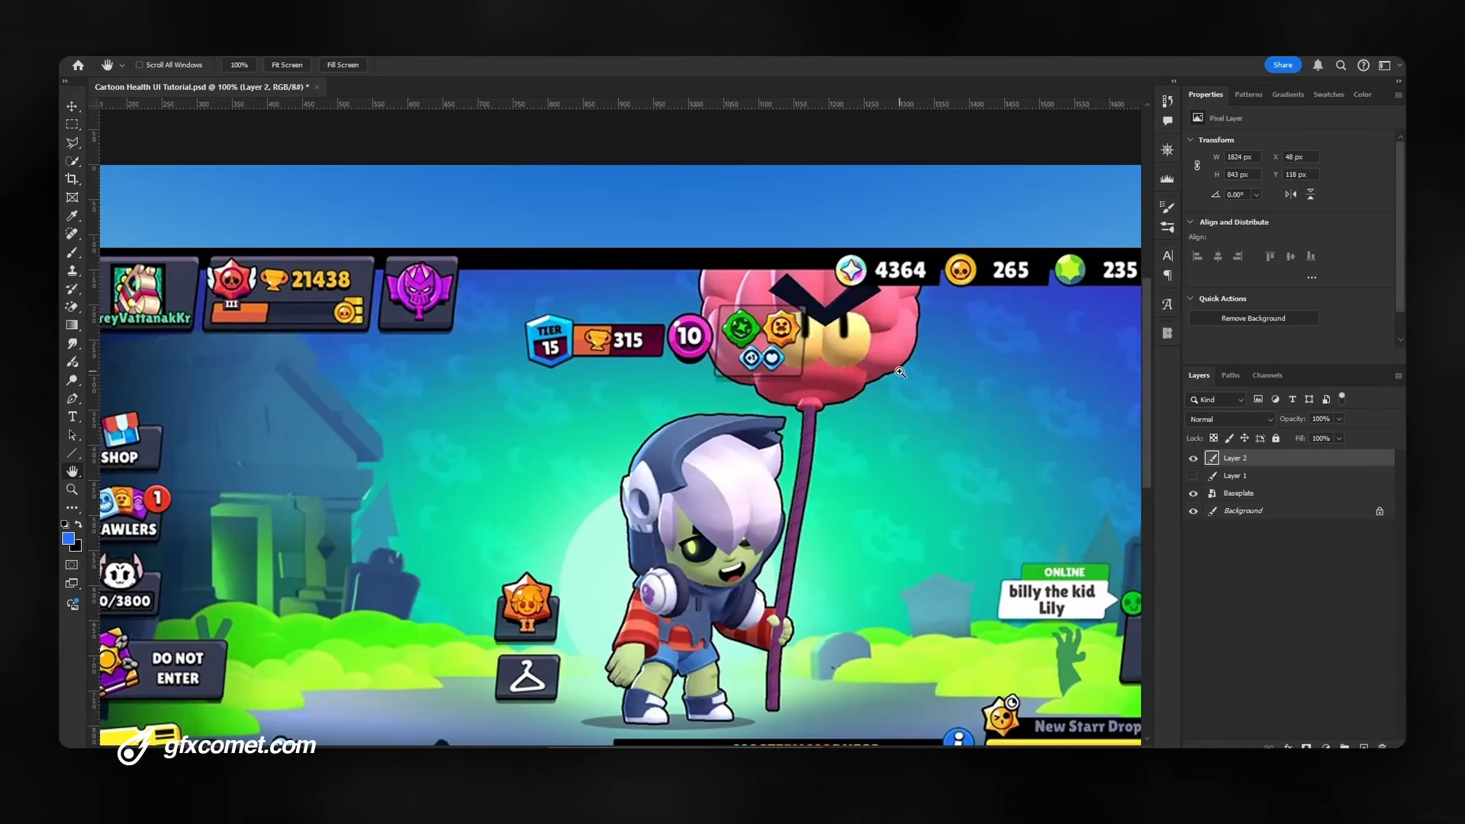
key(ctrl+minus)
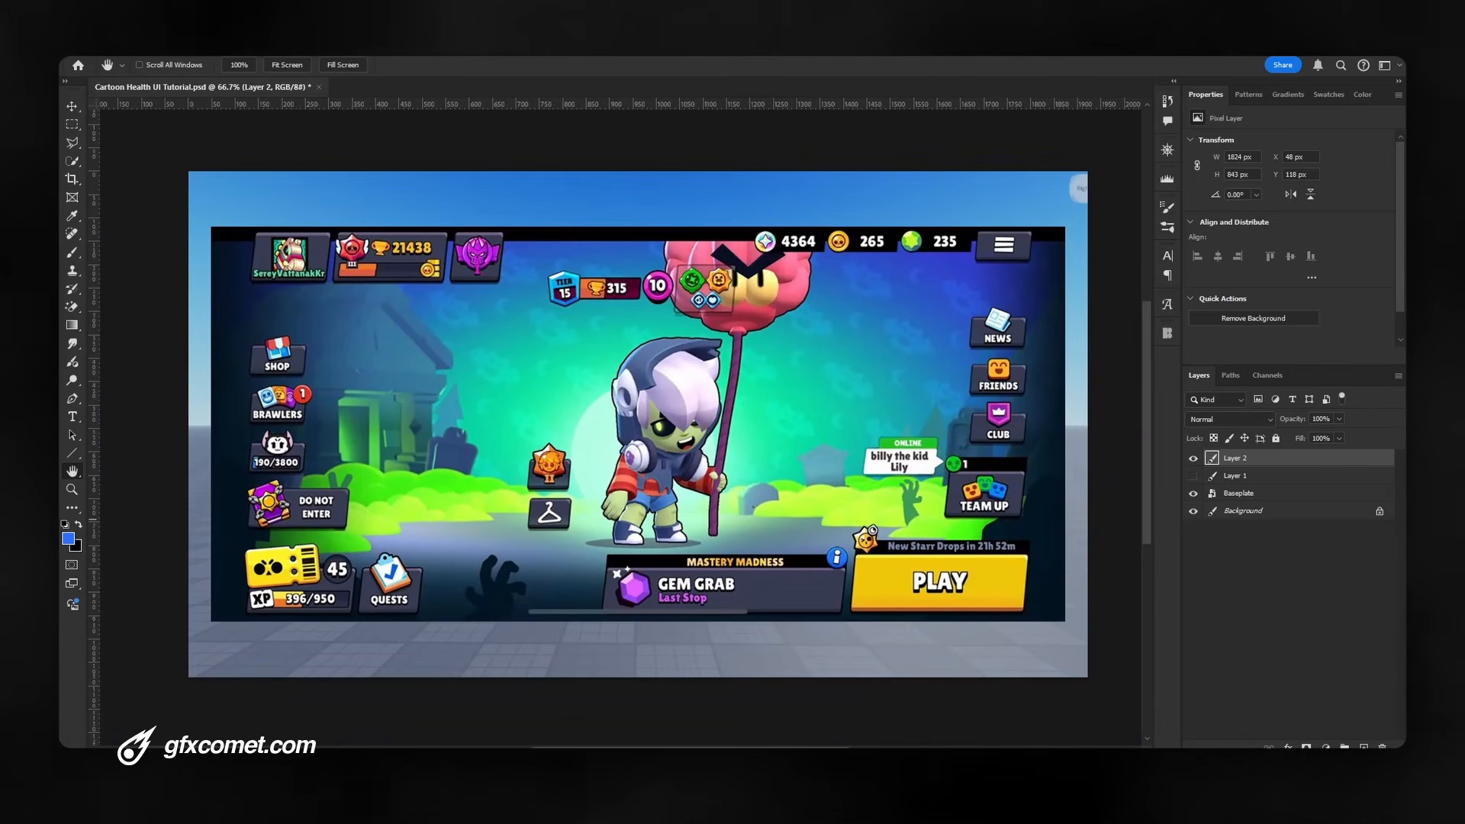
Draw a black rounded rectangle about 295 × 79 px with a 10 px corner radius on a new layer
click(1363, 747)
click(78, 452)
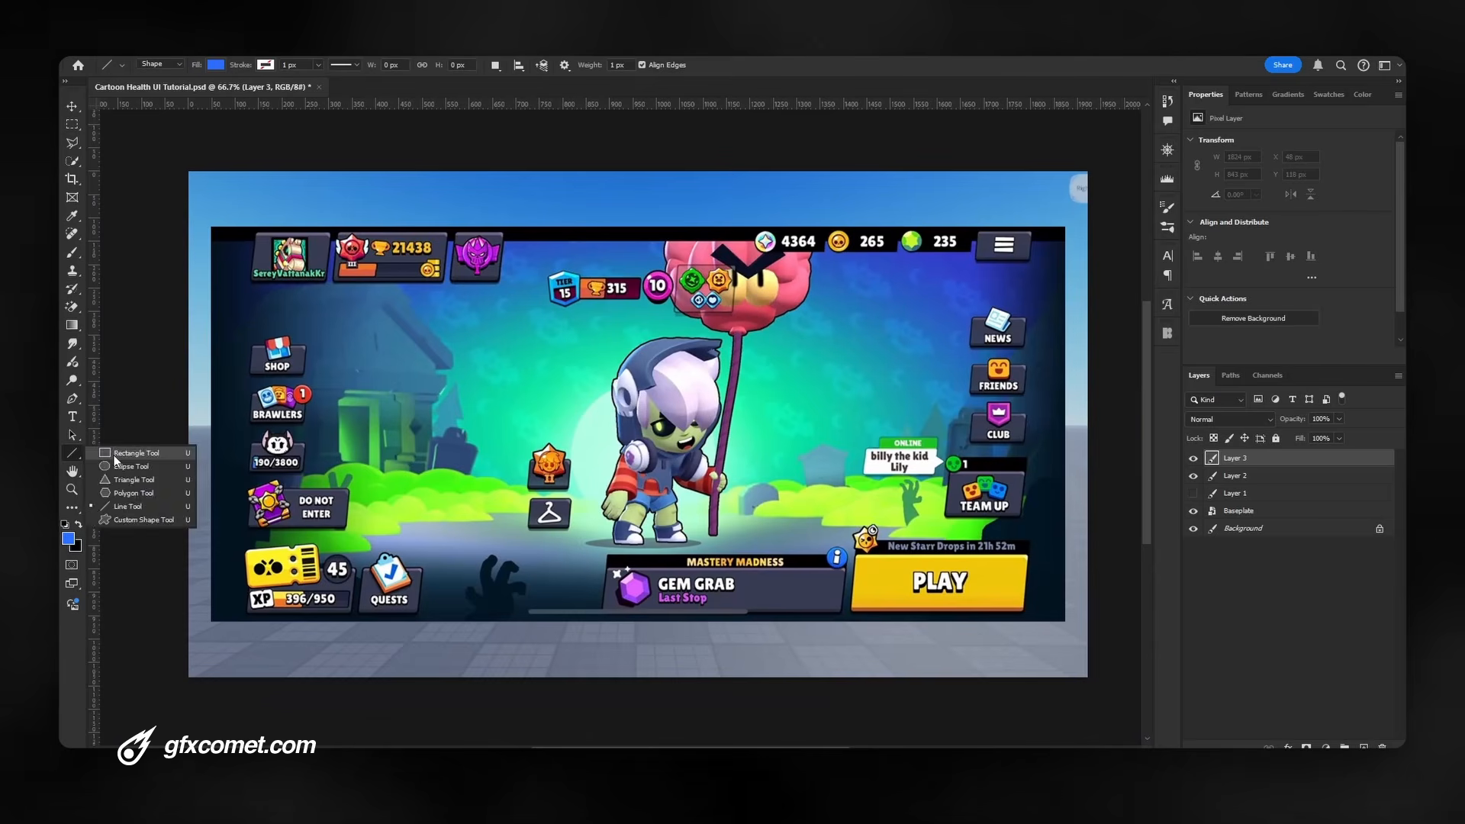
click(113, 453)
key(d)
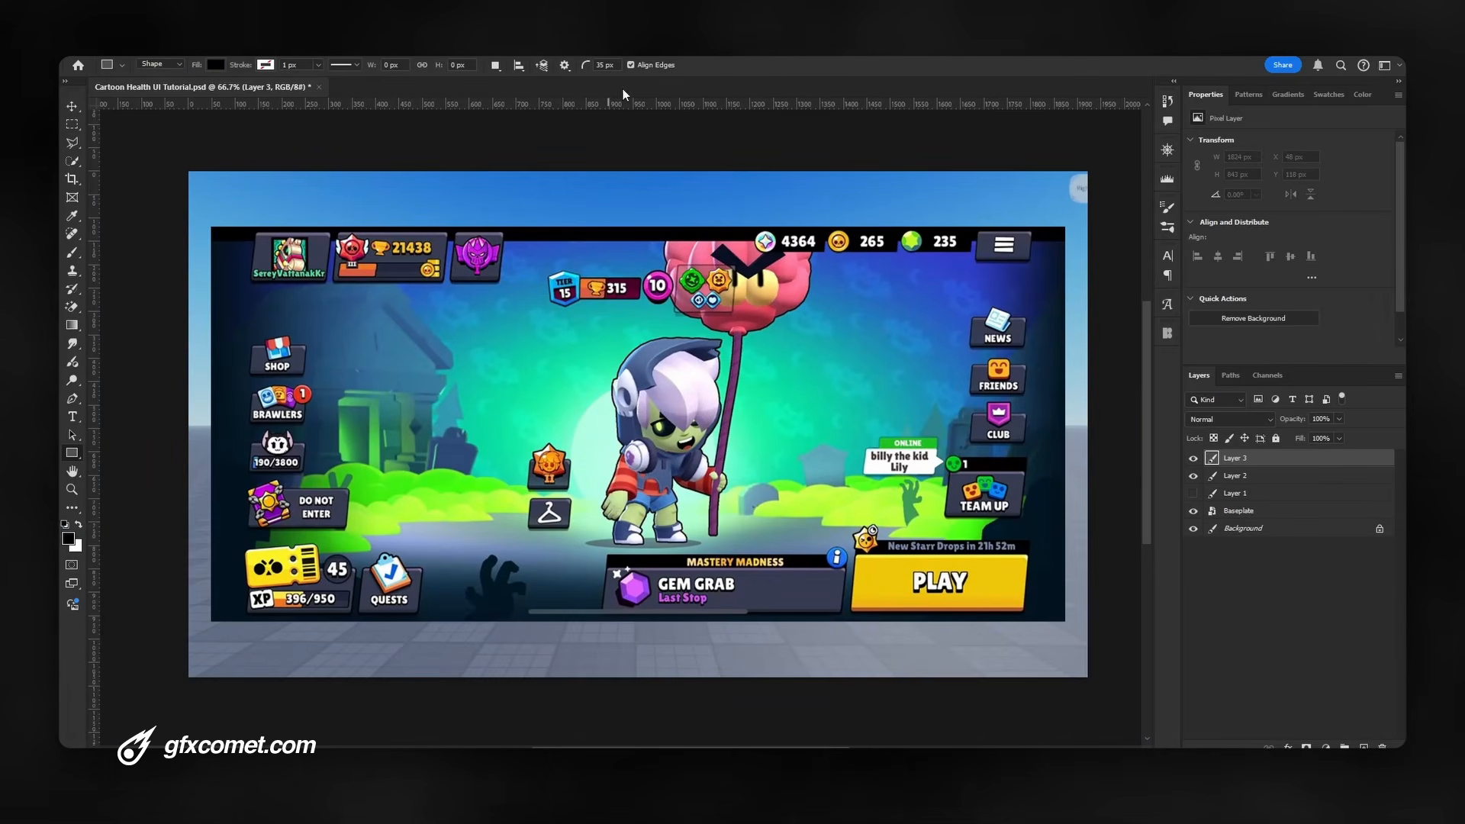
click(605, 65)
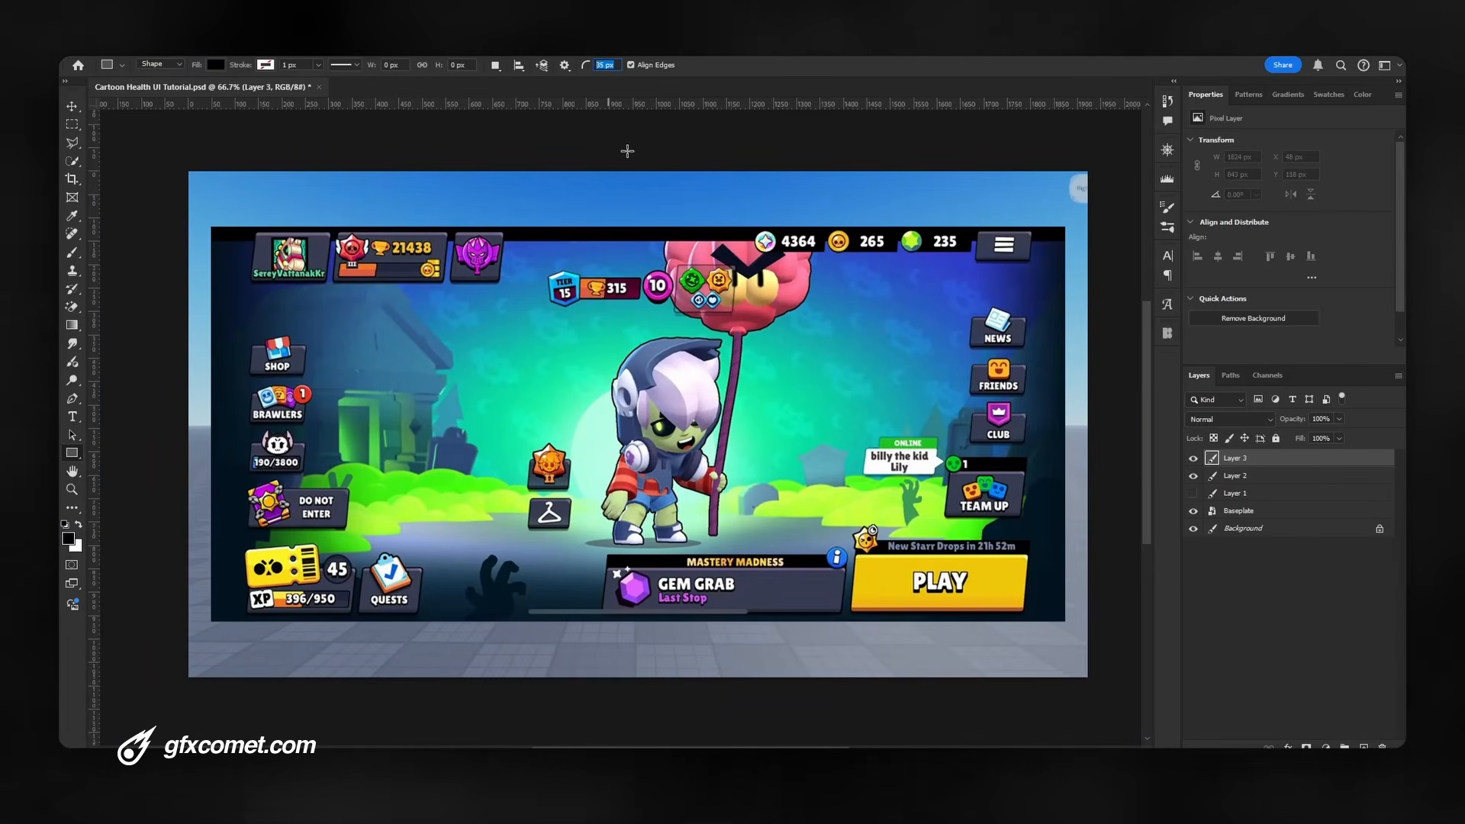
text(10)
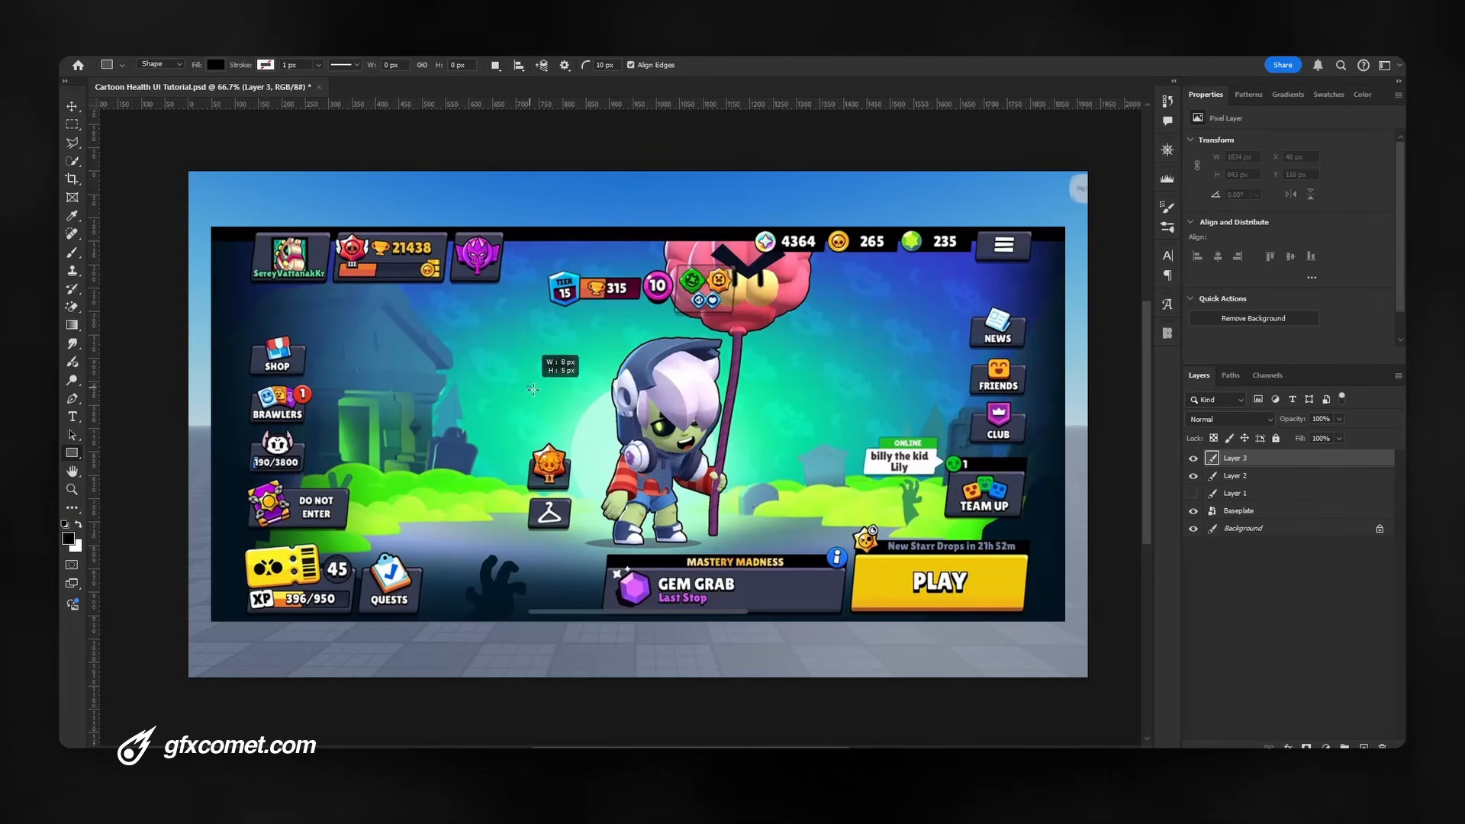
drag(526, 386, 664, 422)
key(v)
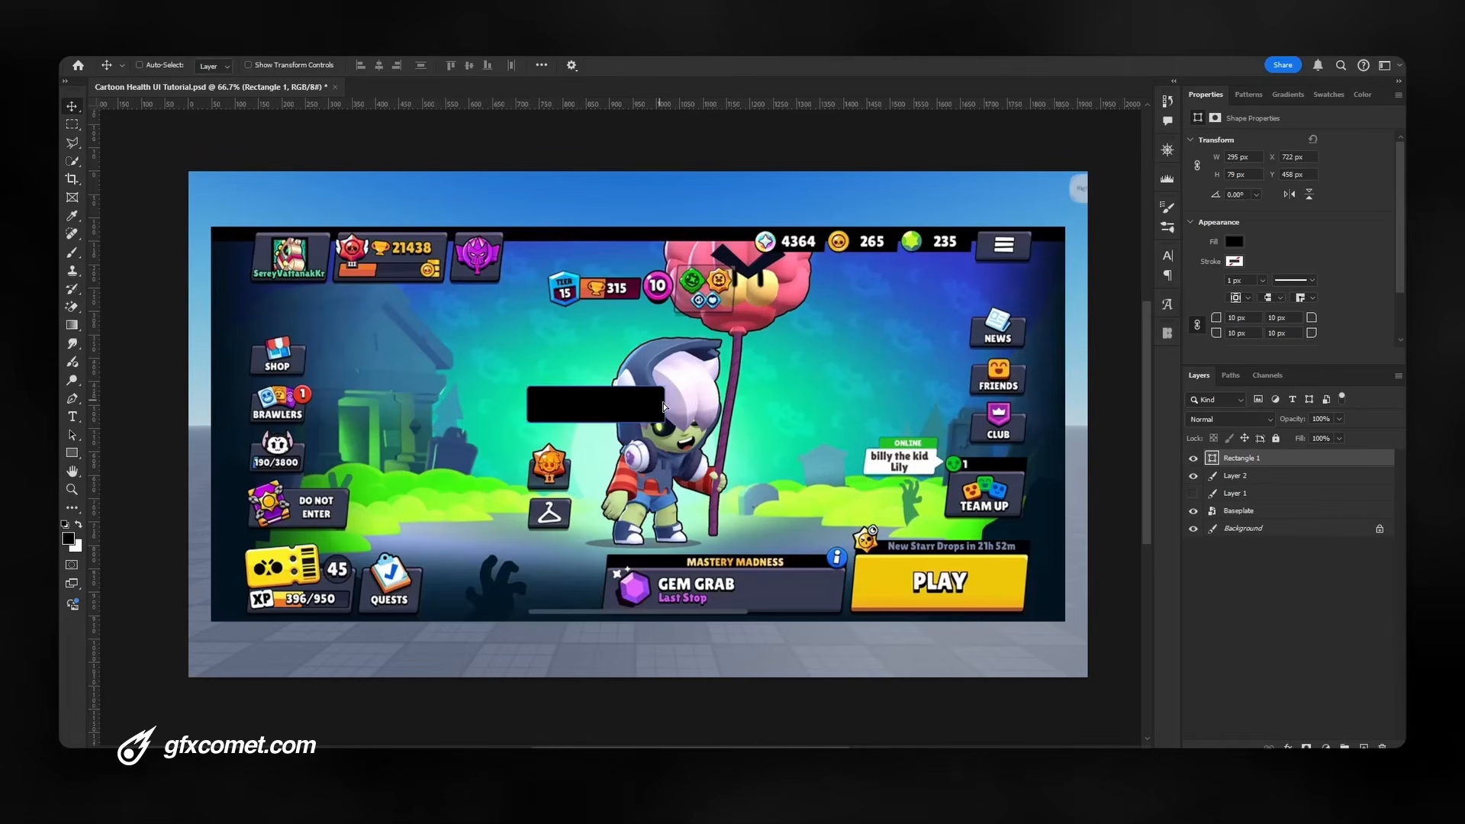
Center the black rectangle horizontally and vertically on the canvas
key(ctrl+a)
click(379, 64)
click(468, 66)
key(ctrl+d)
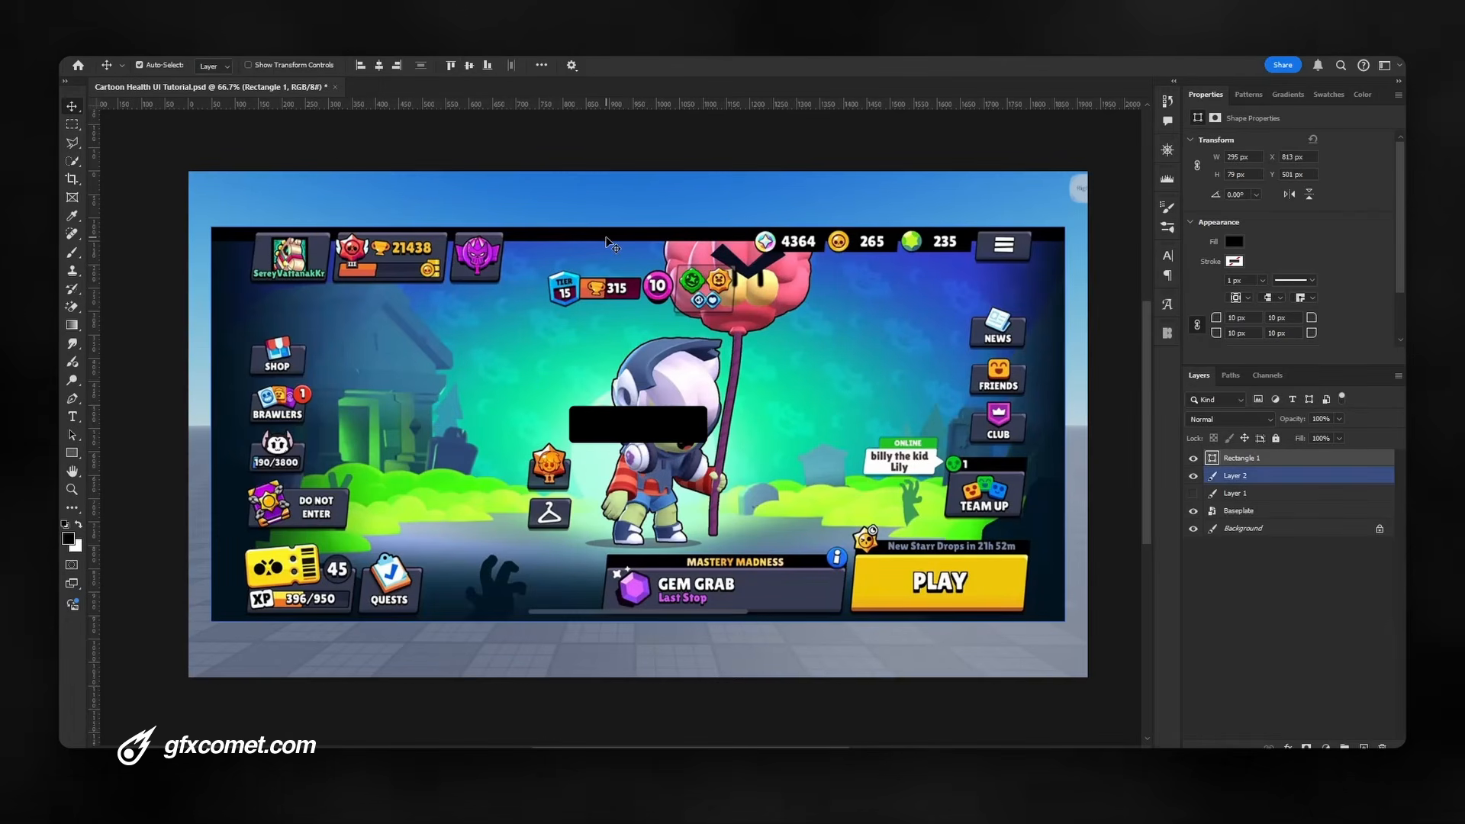
Skew the black rectangle by shifting its upper-right corner slightly outward and apply the transform
key(ctrl+plus)
key(ctrl+plus)
key(space)
drag(786, 244, 773, 437)
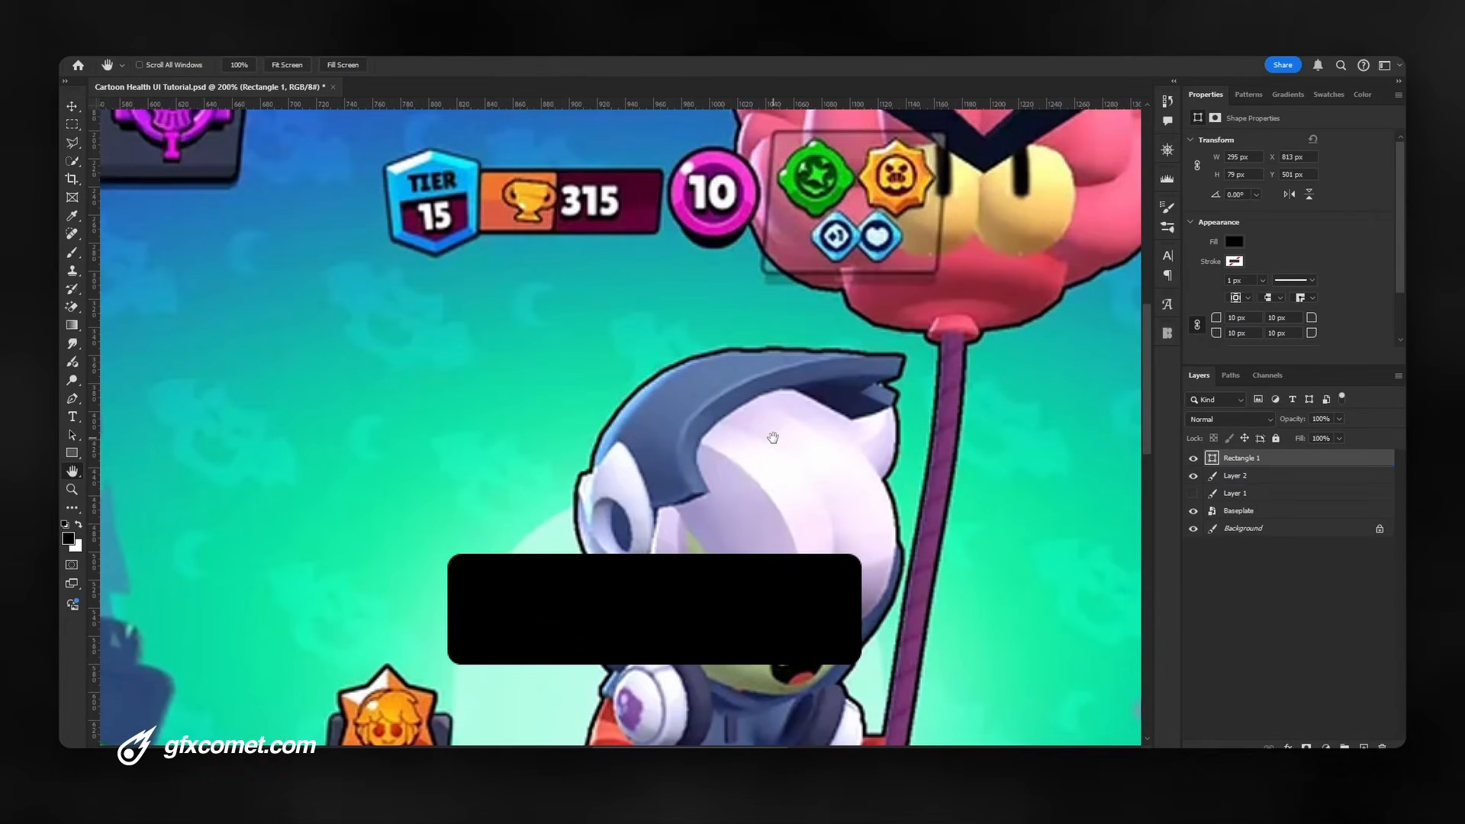
key(ctrl+minus)
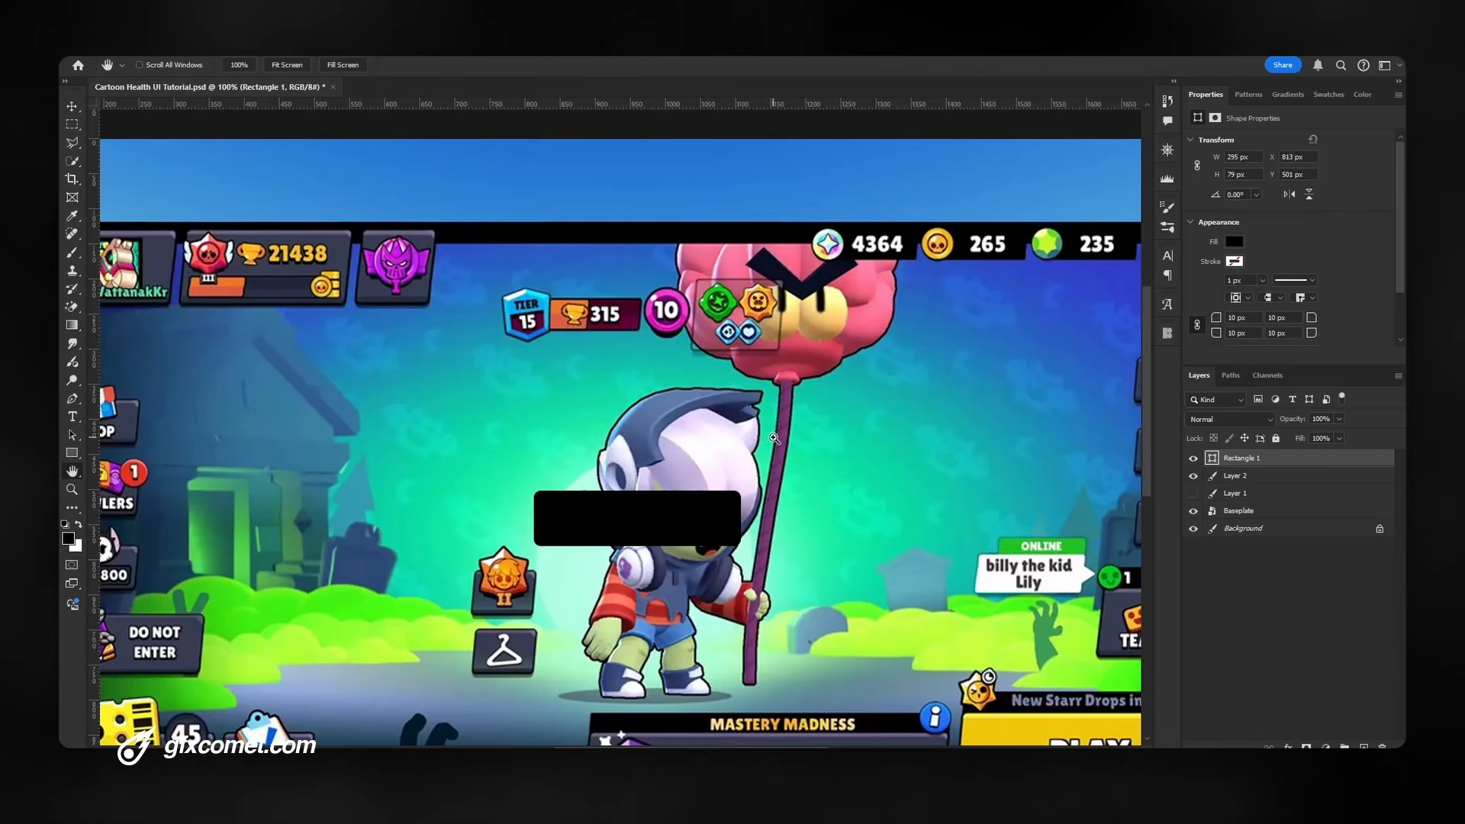
key(ctrl+t)
right_click(711, 509)
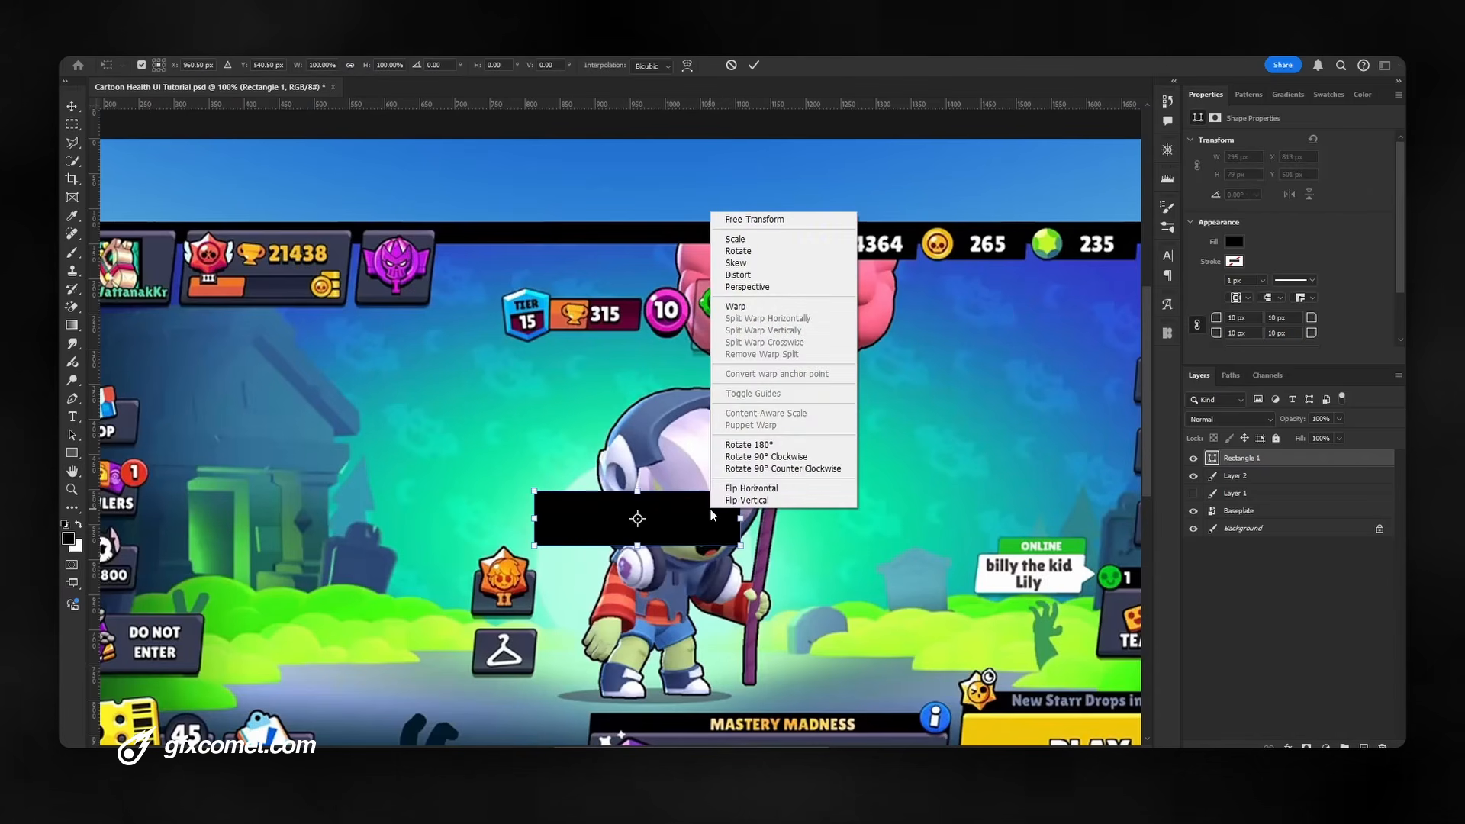
click(748, 268)
key(ctrl+plus)
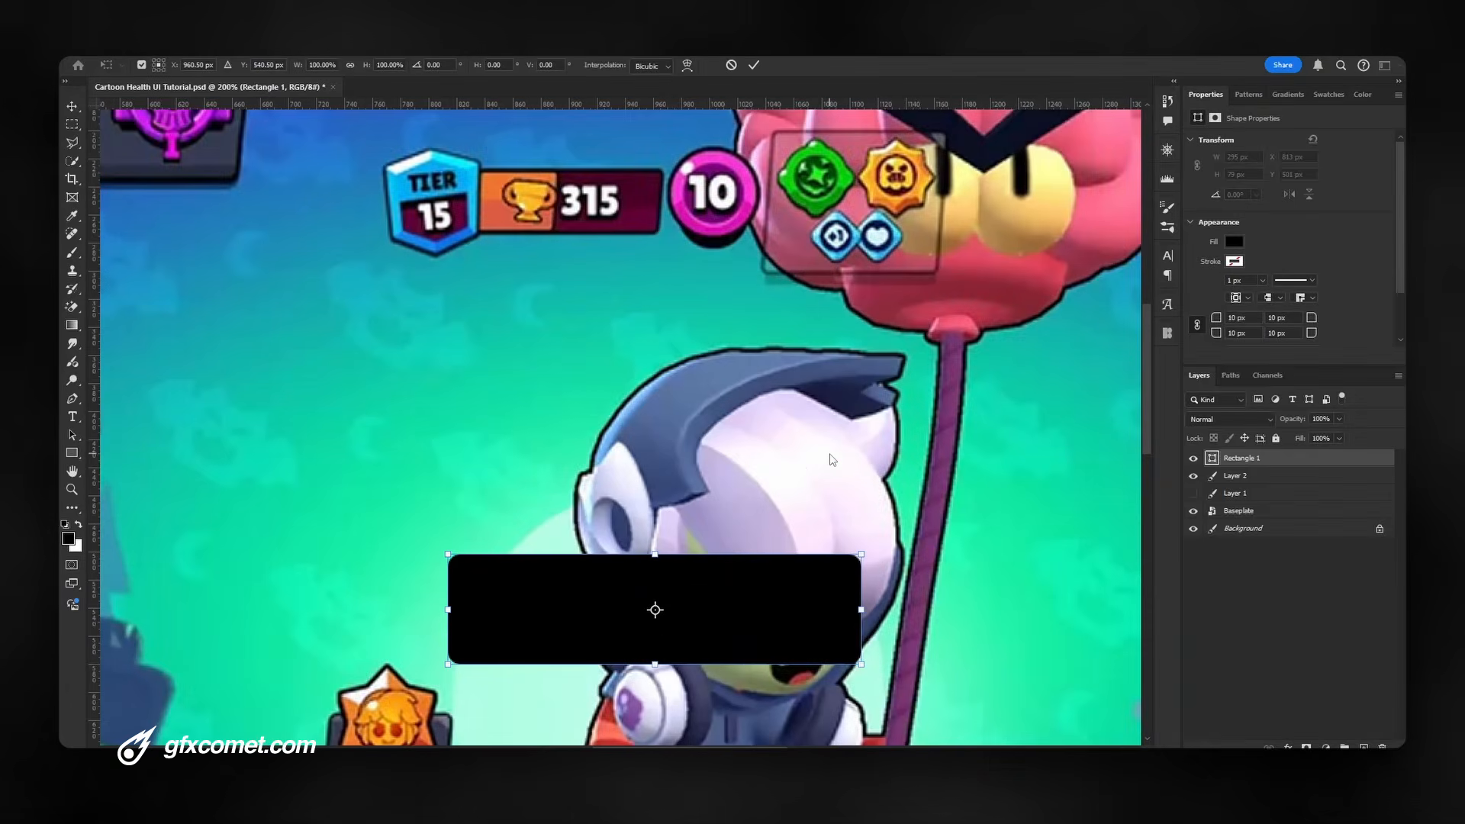
scroll(830, 454, down, 3)
scroll(861, 496, up, 2)
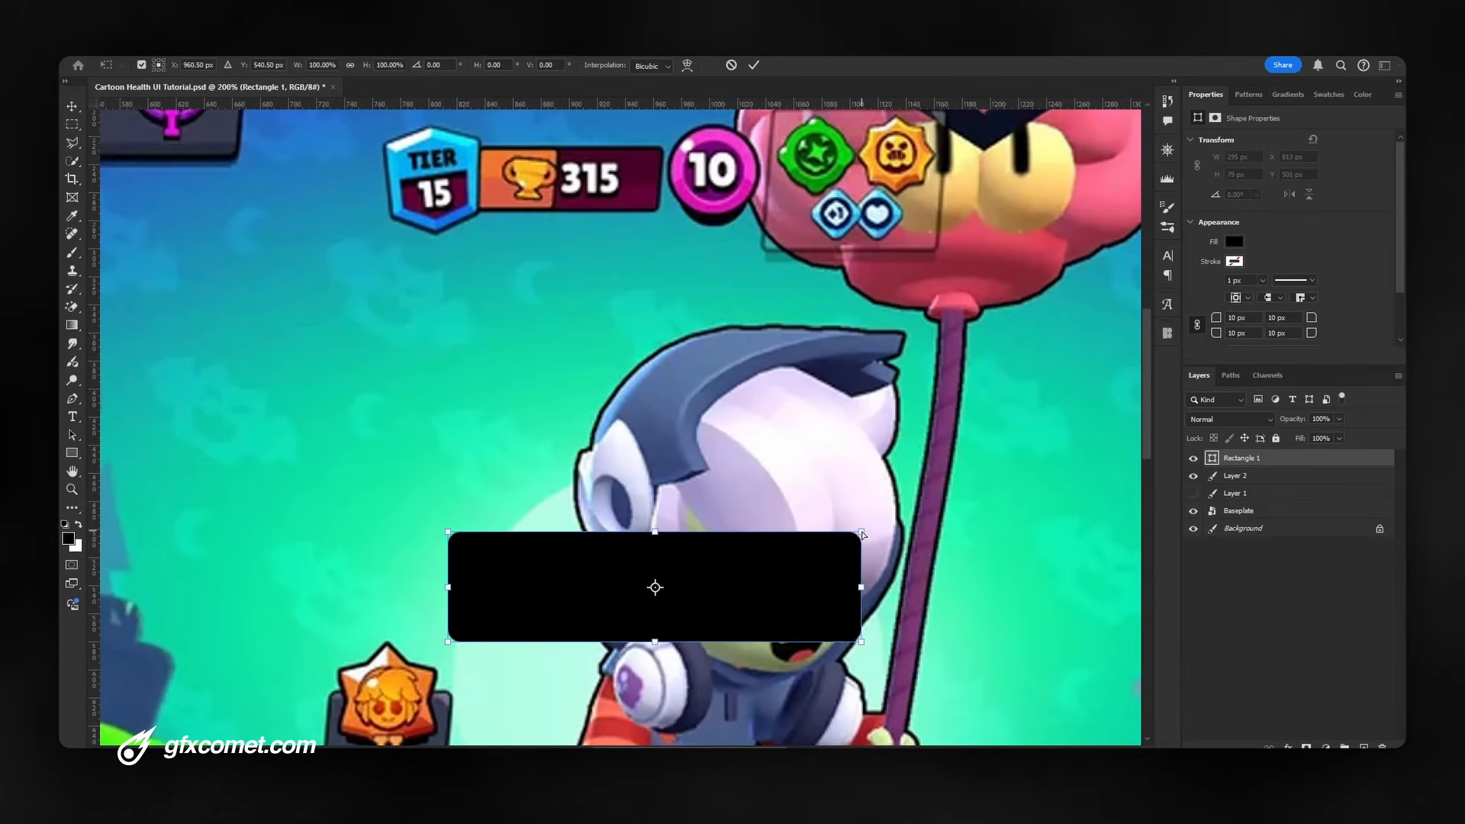
drag(863, 535, 870, 539)
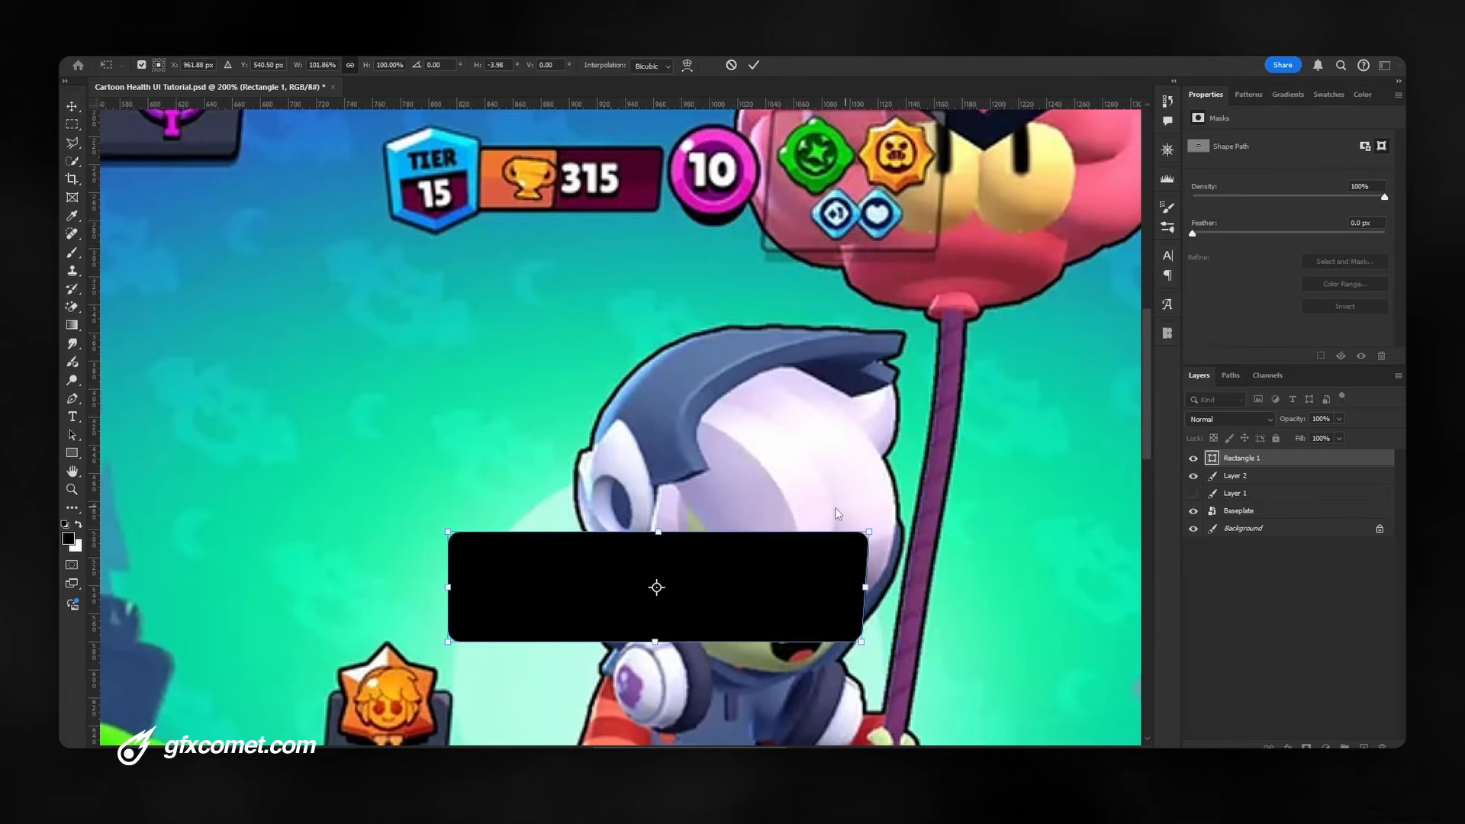
drag(449, 532, 451, 532)
key(ctrl+z)
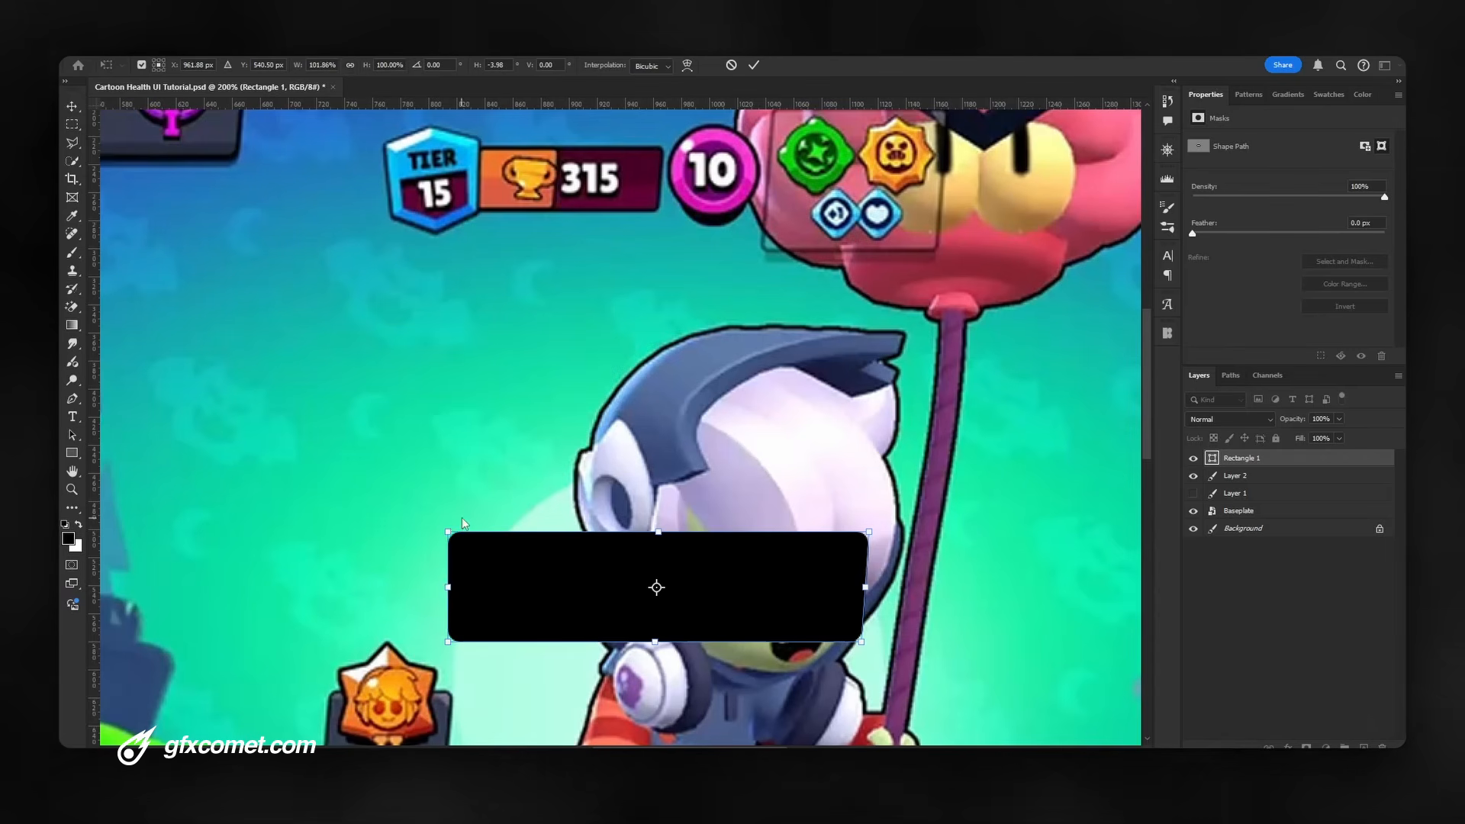
key(Return)
Skew the rectangle's upper-left corner slightly inward so the left side slants parallel to the right side
key(ctrl+t)
right_click(650, 554)
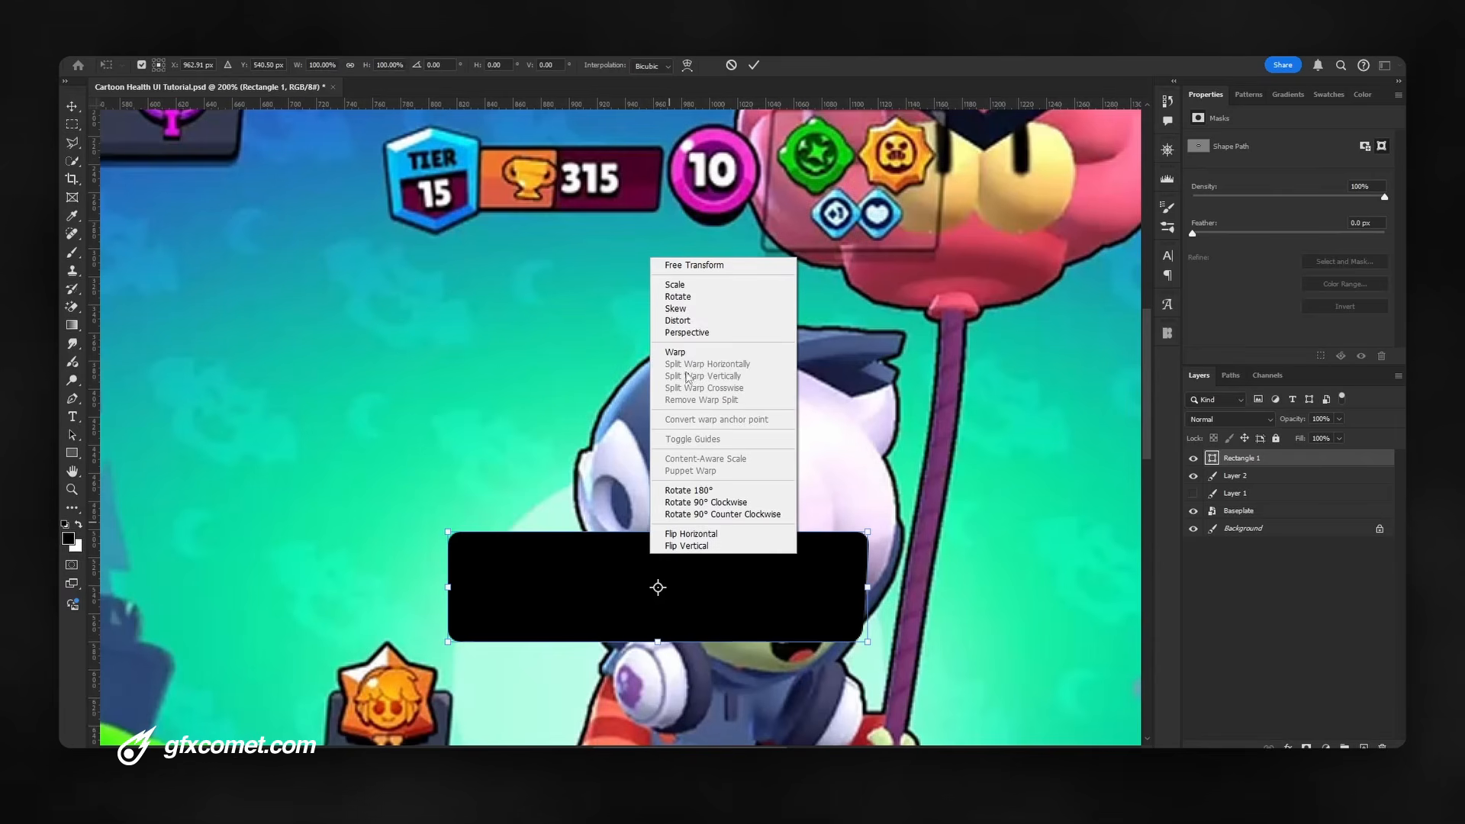
click(677, 309)
drag(449, 535, 461, 532)
key(Return)
Move the slanted black rectangle straight up to uncover the character's face
key(ctrl+minus)
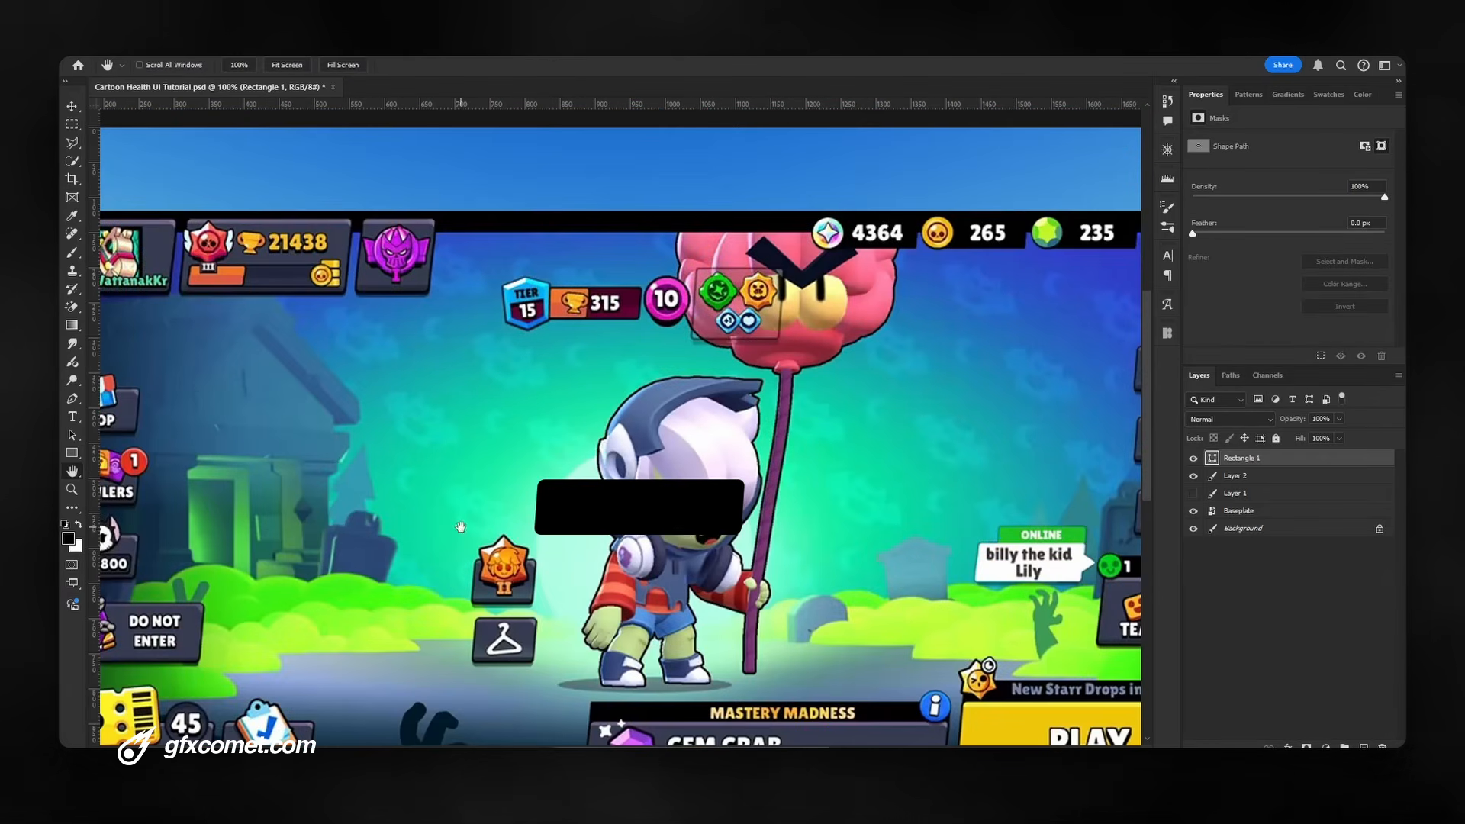
key(v)
drag(737, 535, 737, 456)
Change the slanted rectangle's fill to dark maroon #5f0037, sampled from the reference trophy bar
key(ctrl+plus)
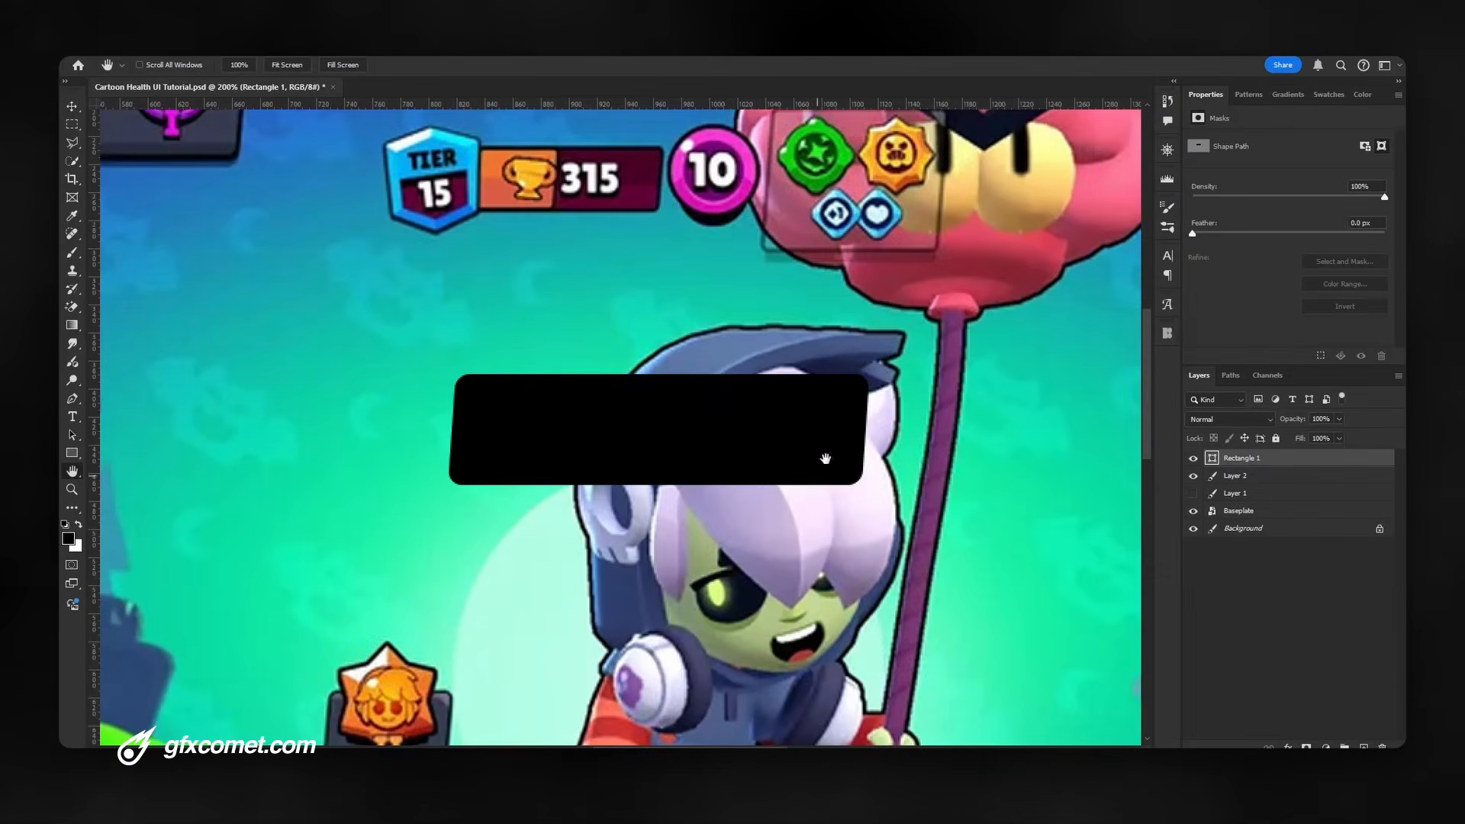
scroll(877, 473, up, 2)
click(1221, 462)
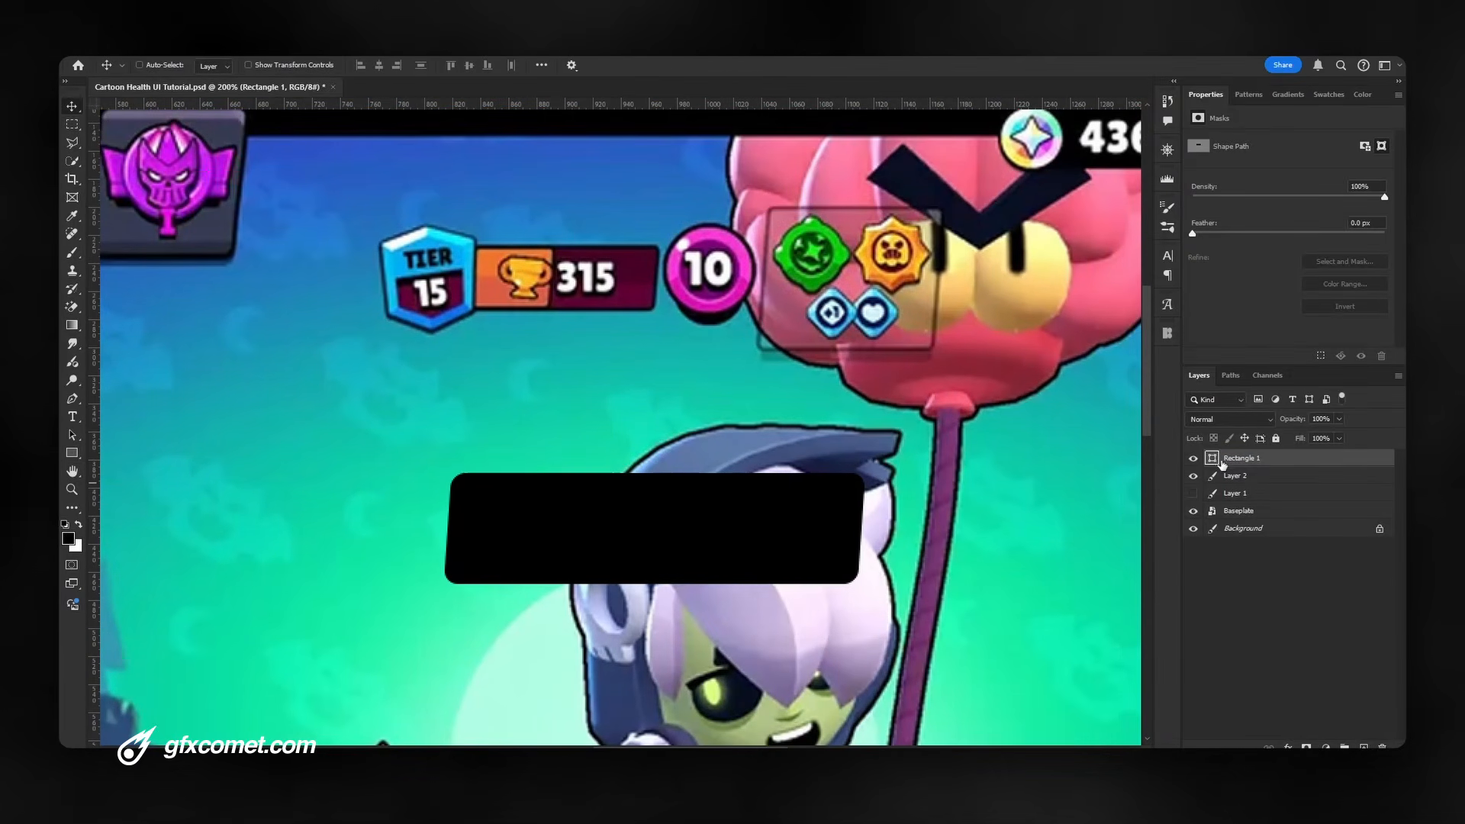
double_click(1213, 459)
click(637, 294)
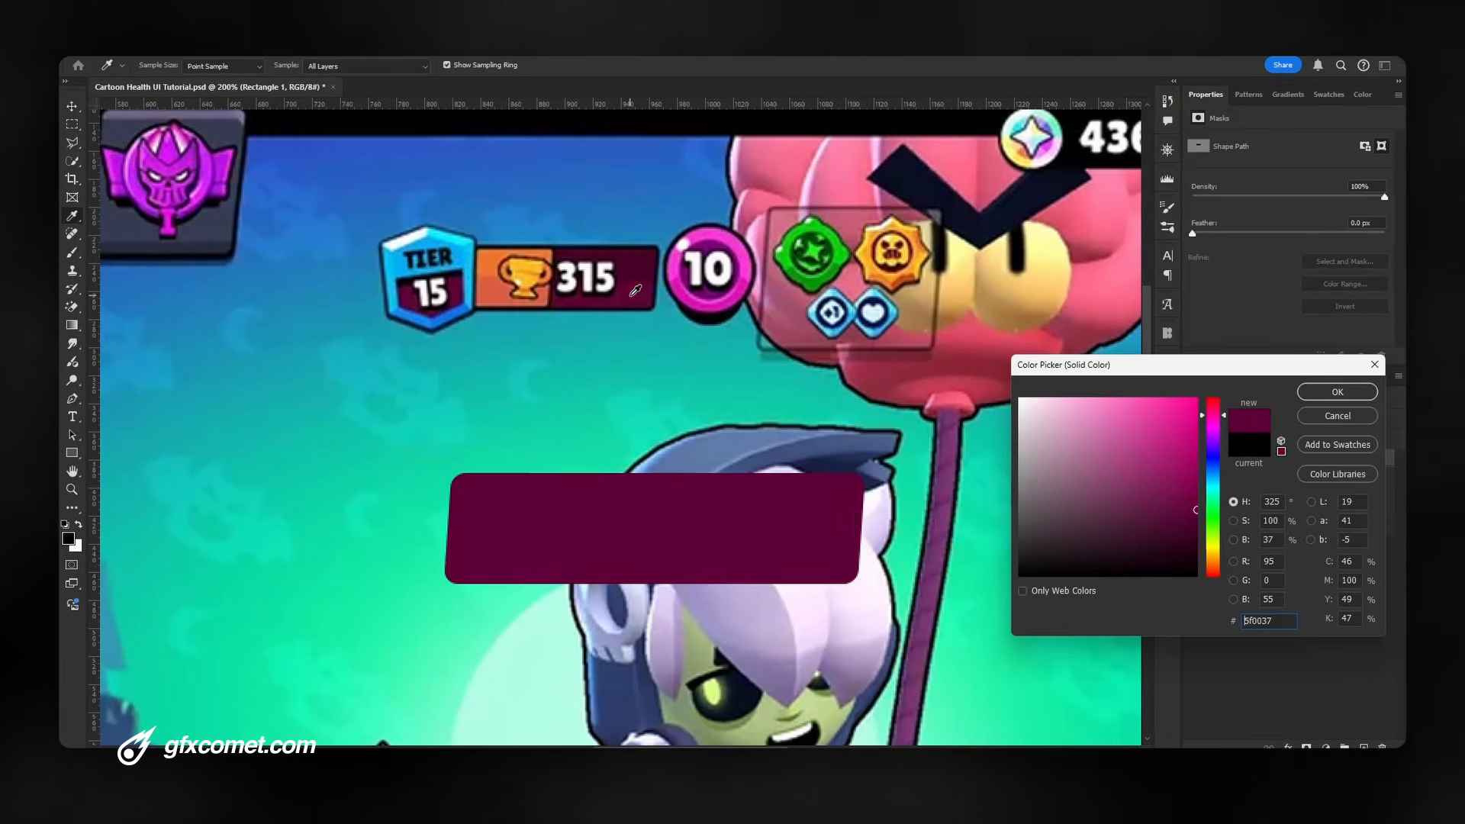
click(1341, 394)
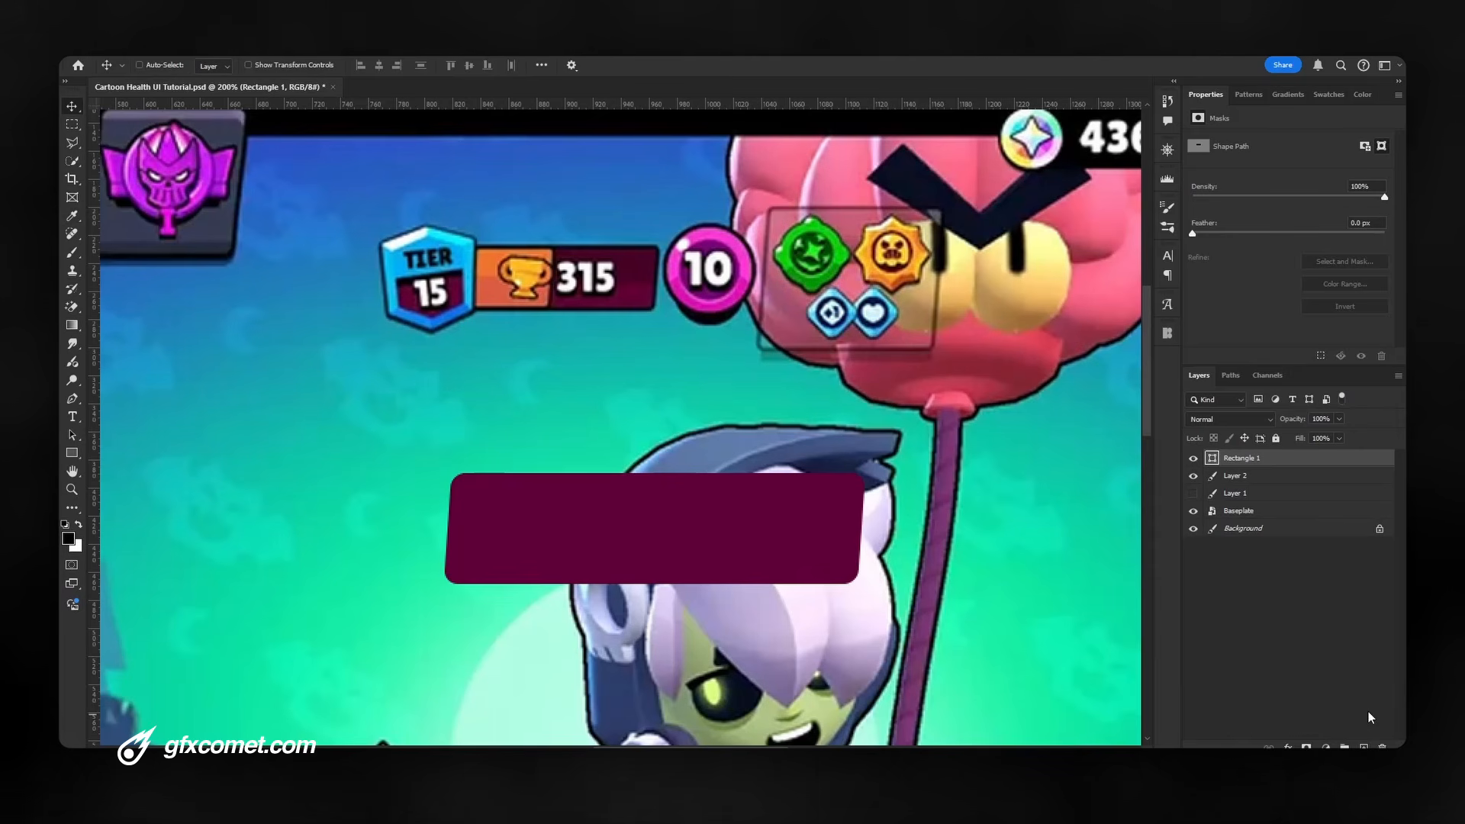
Add a new layer above the maroon bar and clip it to the bar with a clipping mask
click(1364, 745)
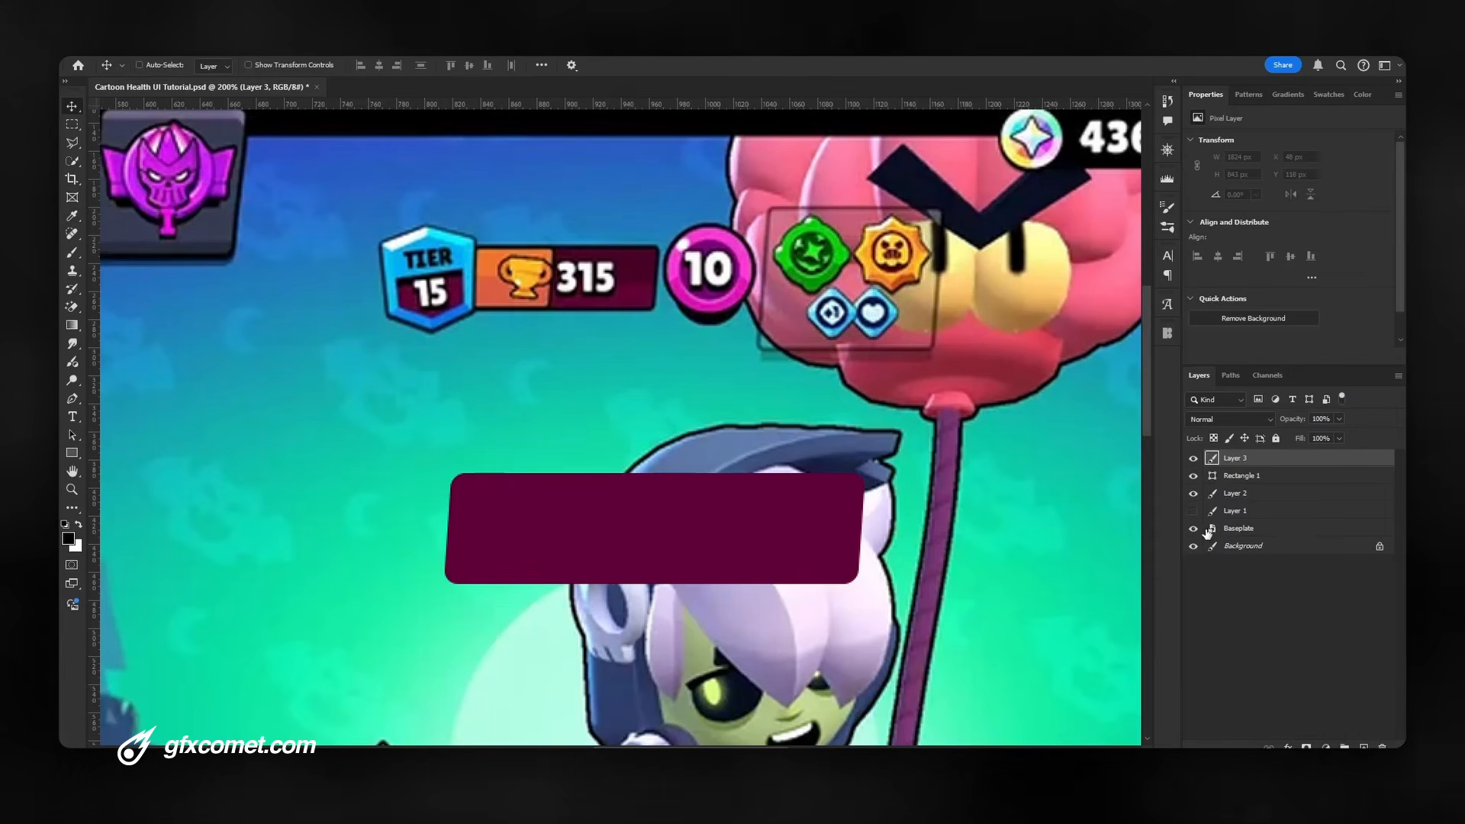
right_click(1270, 457)
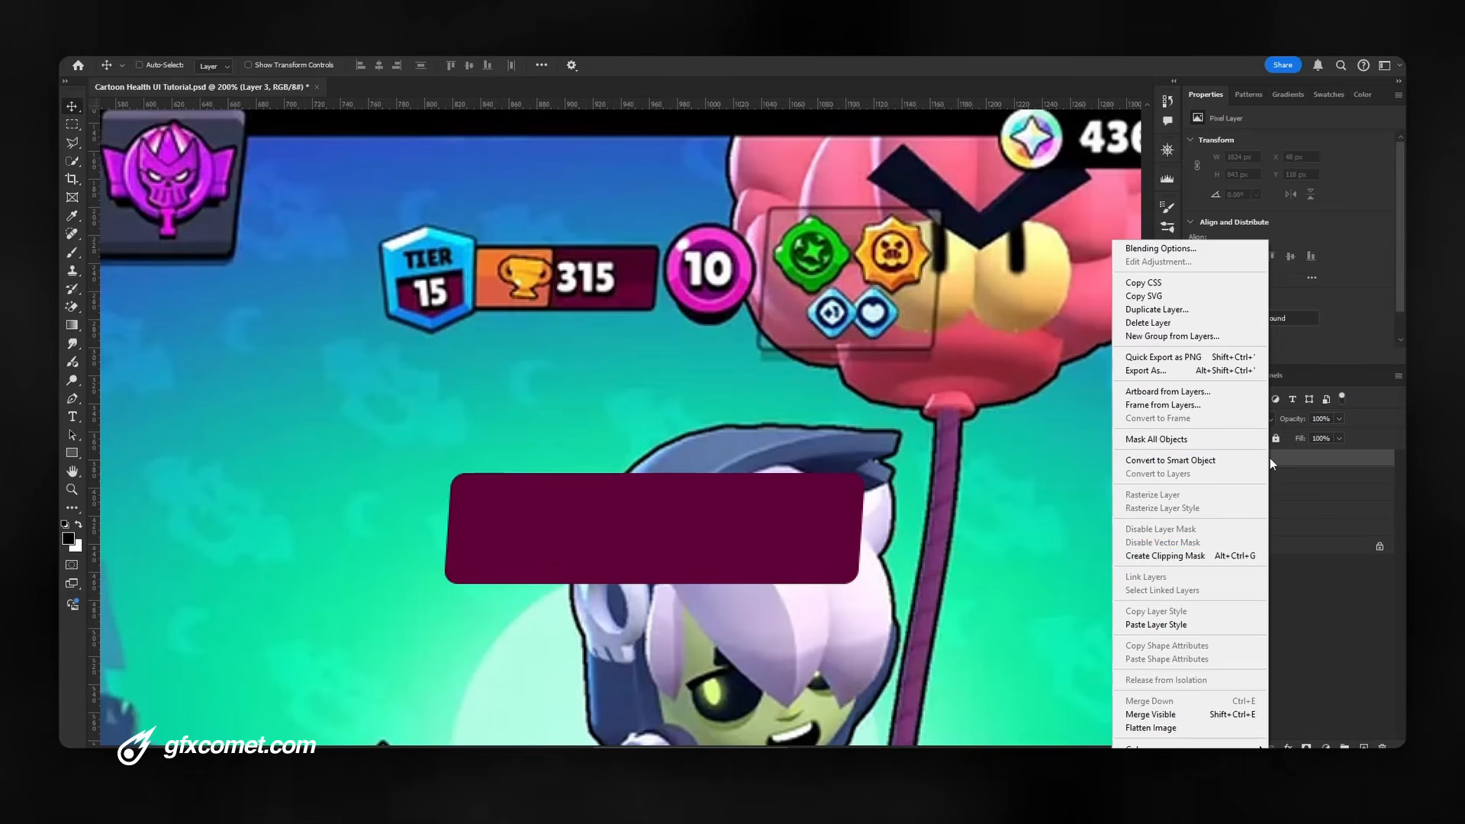
click(1212, 556)
Draw a black rectangle about 433 × 87 px on the clipped layer, covering the upper half of the maroon bar
drag(72, 453, 119, 453)
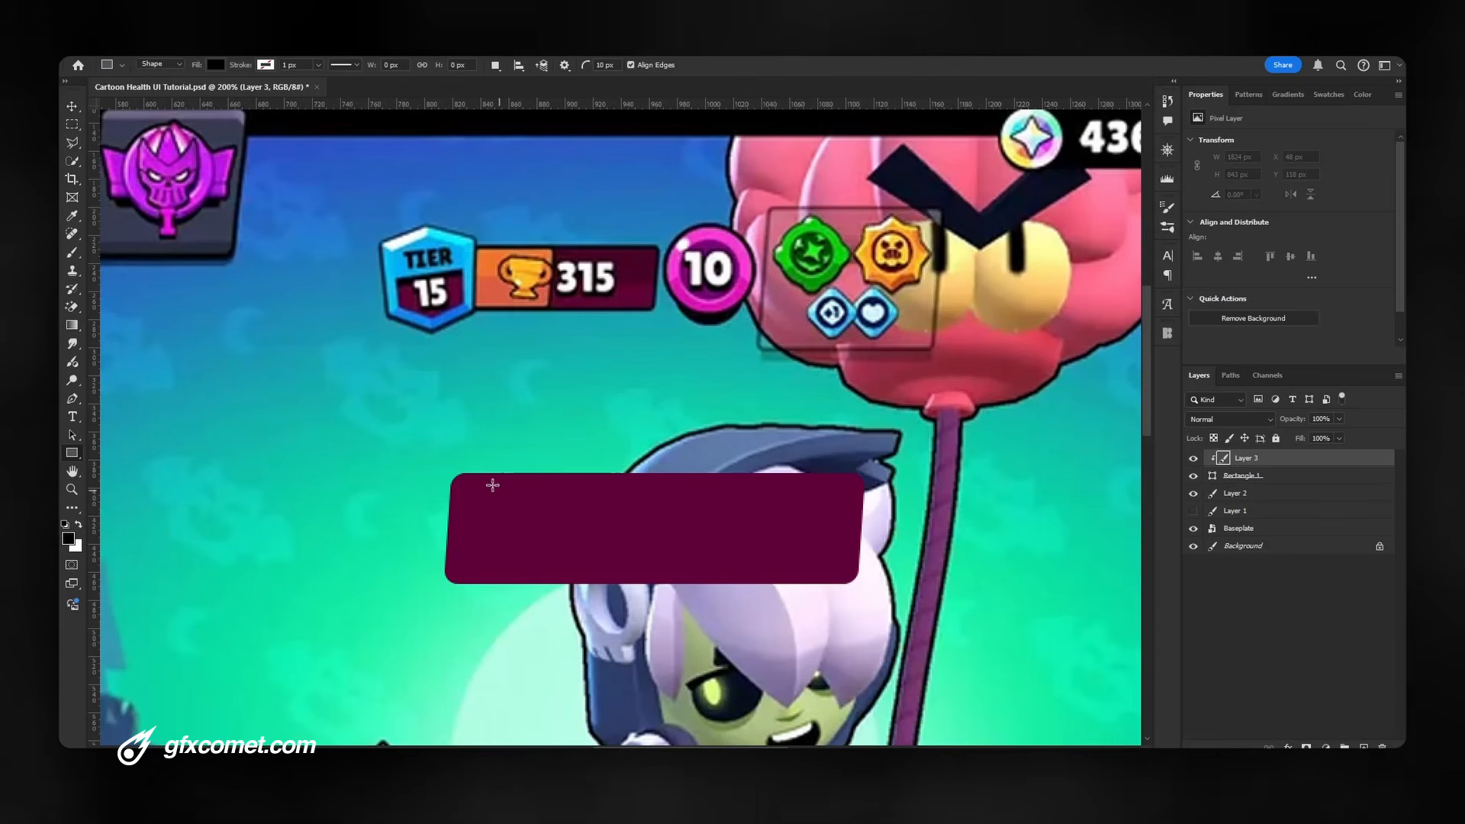
drag(539, 104, 595, 528)
drag(335, 408, 939, 528)
key(v)
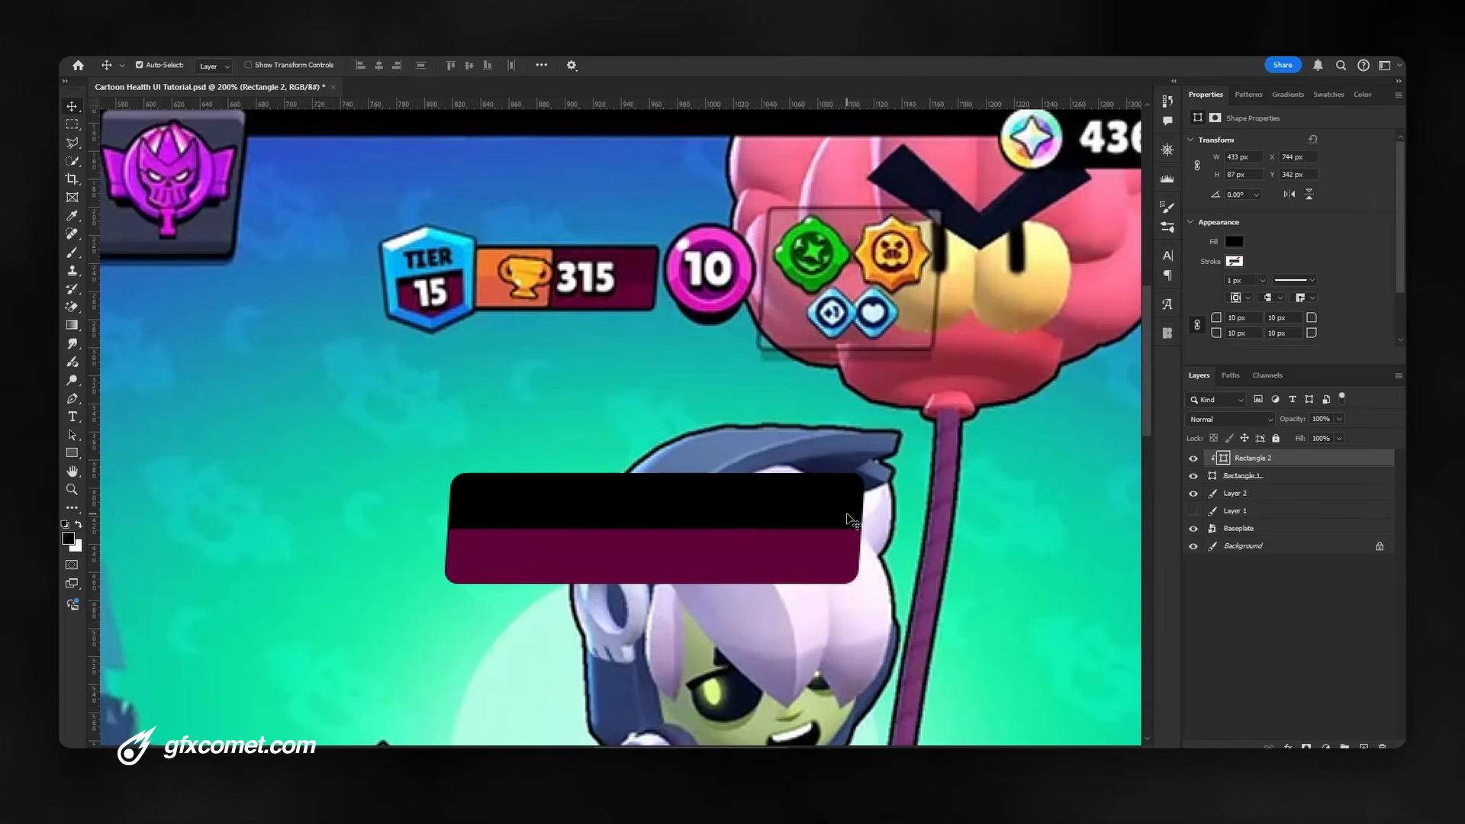
Set the clipped black rectangle's layer opacity to 35%
click(1323, 420)
text(30)
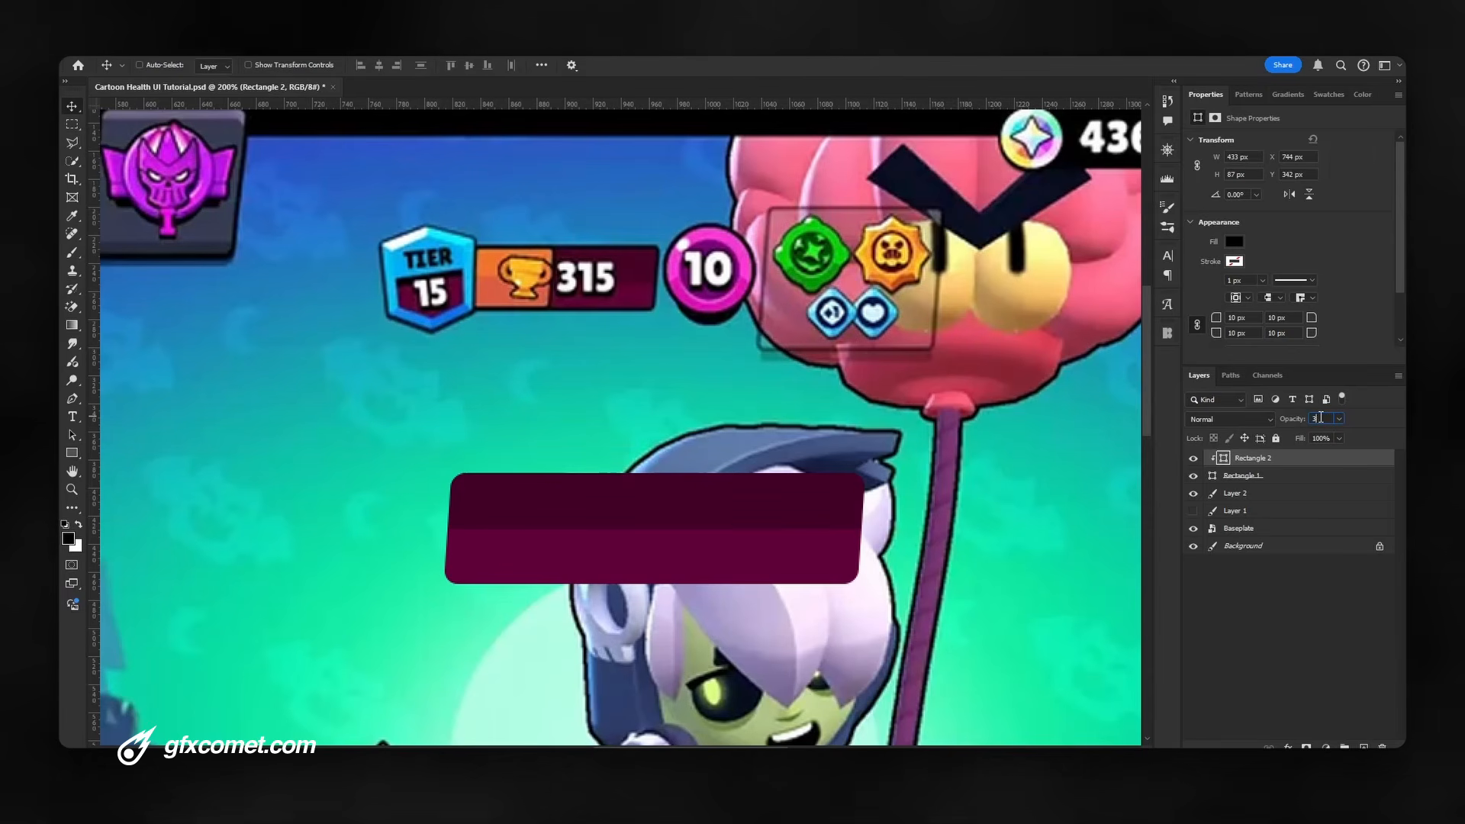
text(5)
key(Return)
Add a 3 px black outside stroke at full opacity to the maroon bar's layer
key(ctrl+minus)
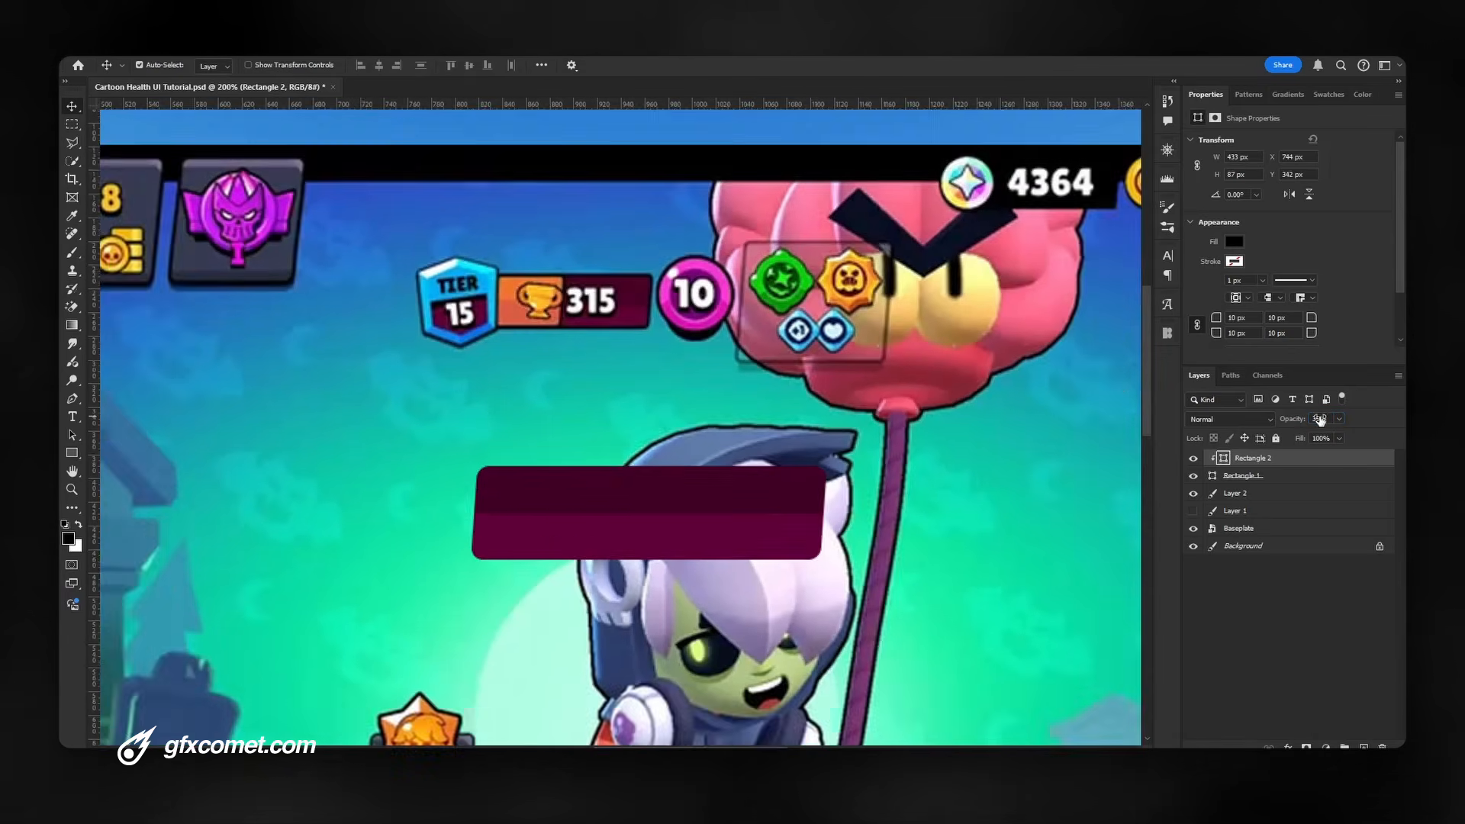
key(space)
drag(875, 439, 877, 424)
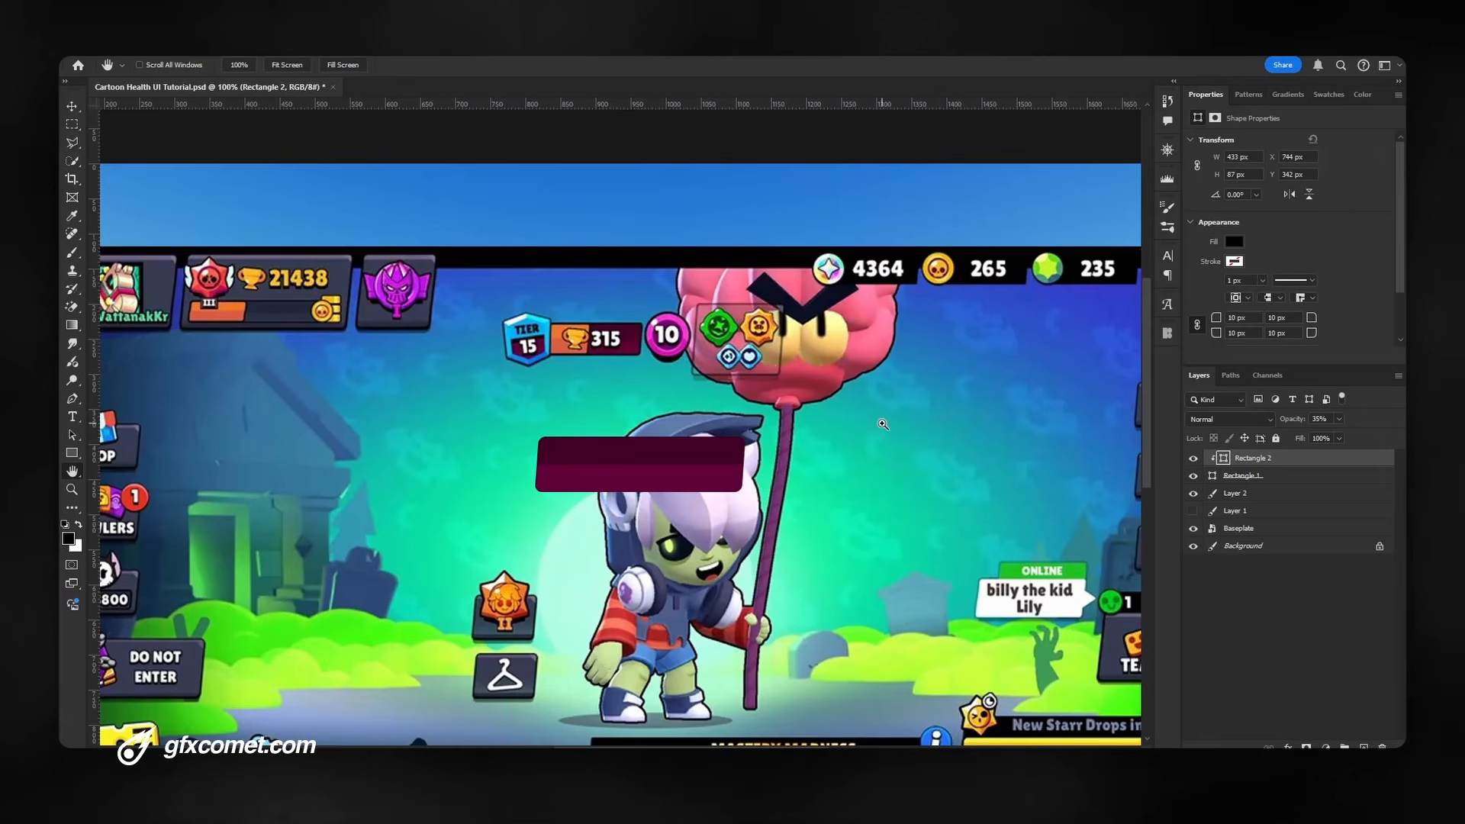
key(ctrl+plus)
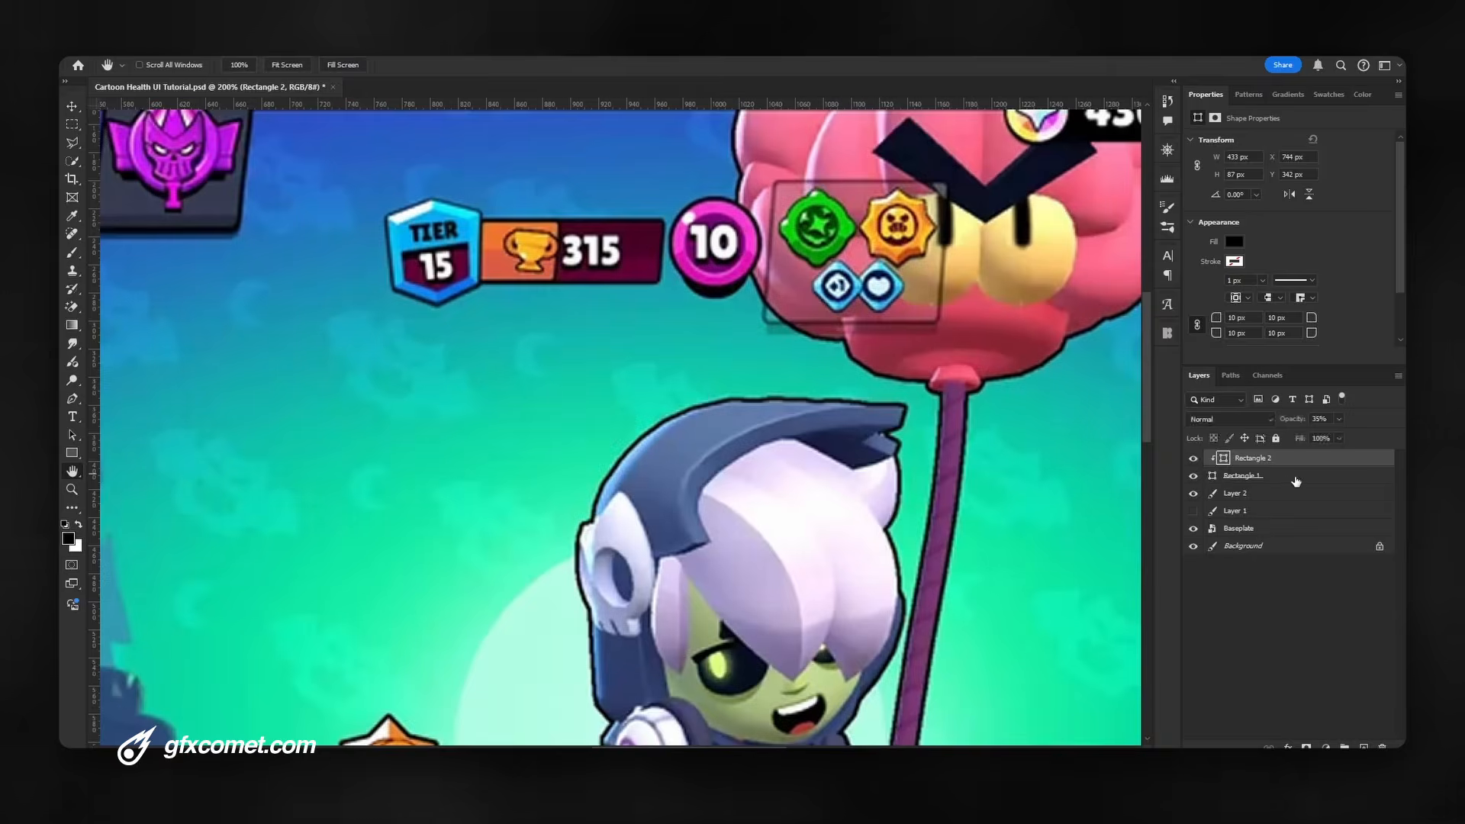
click(1326, 482)
double_click(1325, 482)
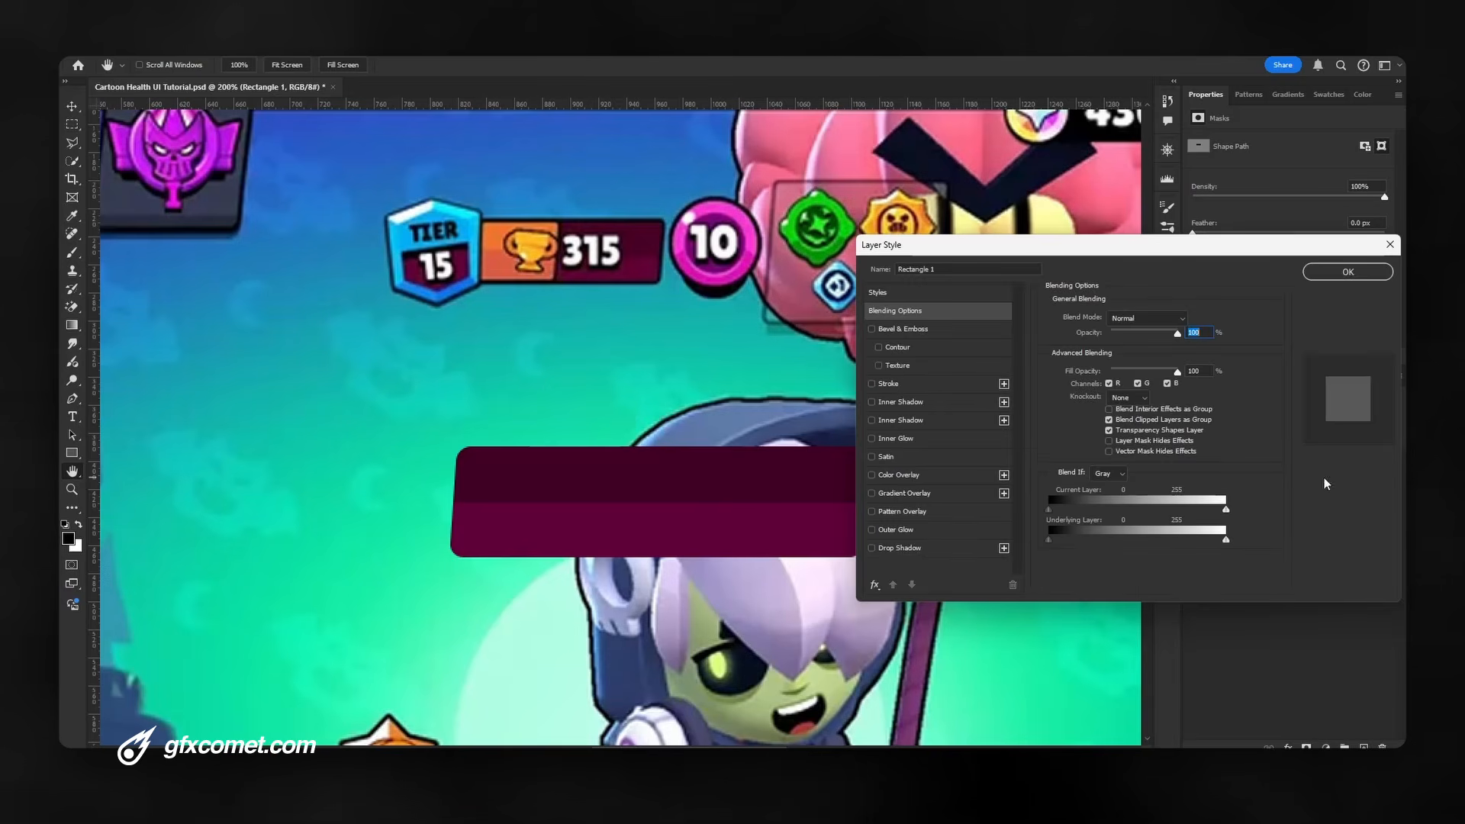
click(901, 386)
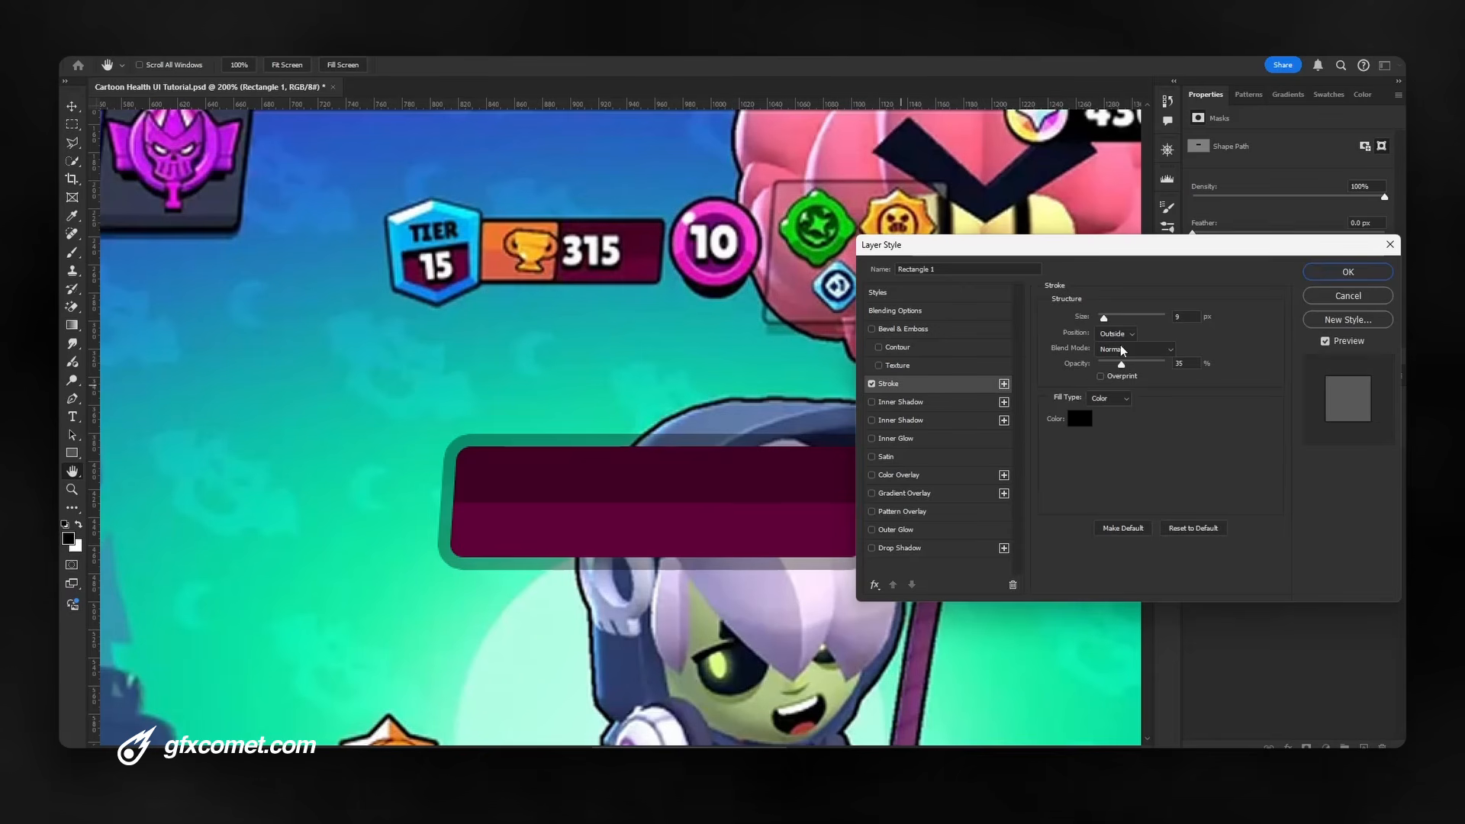
text(3)
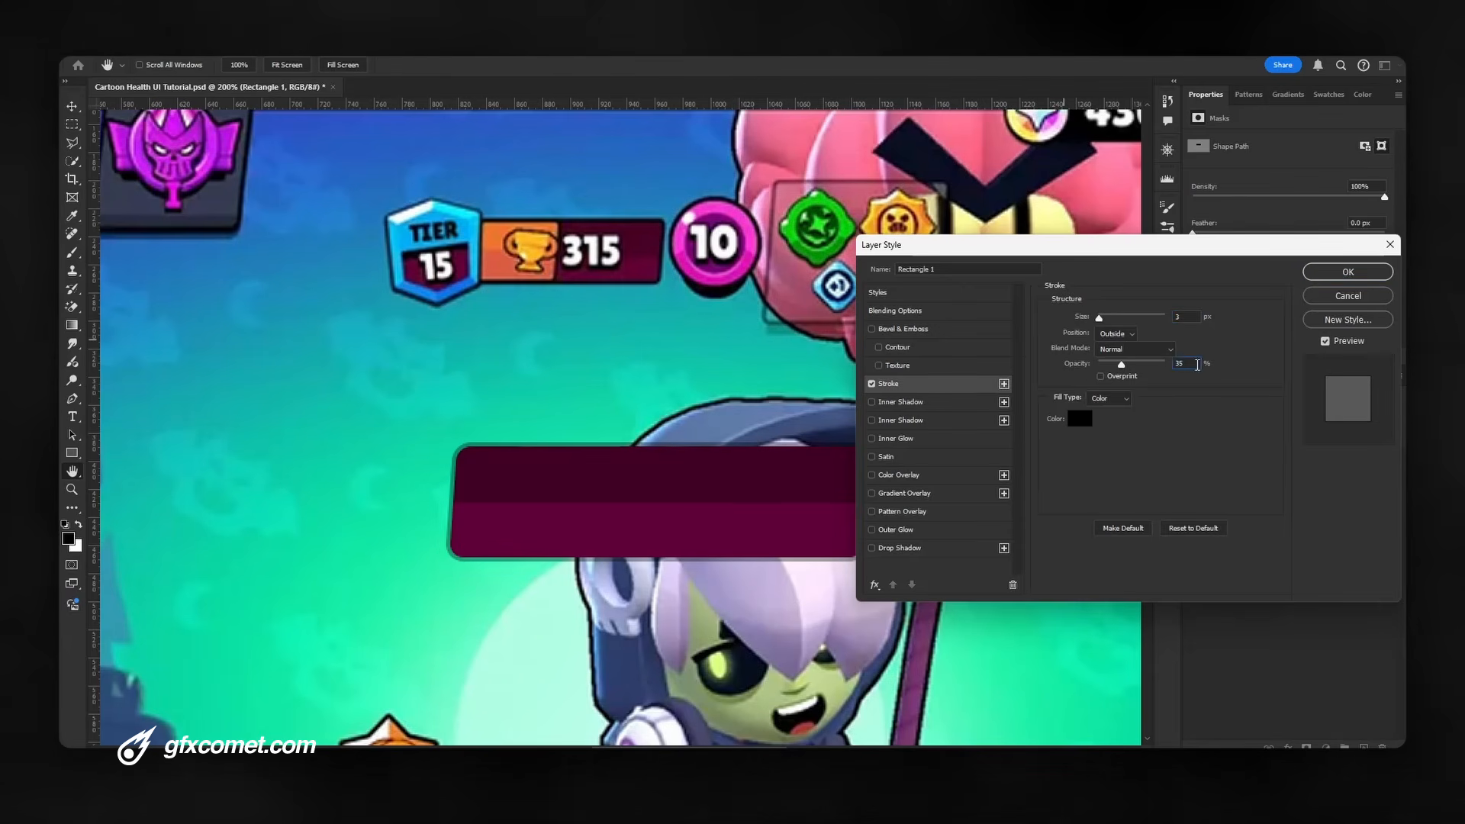
text(65)
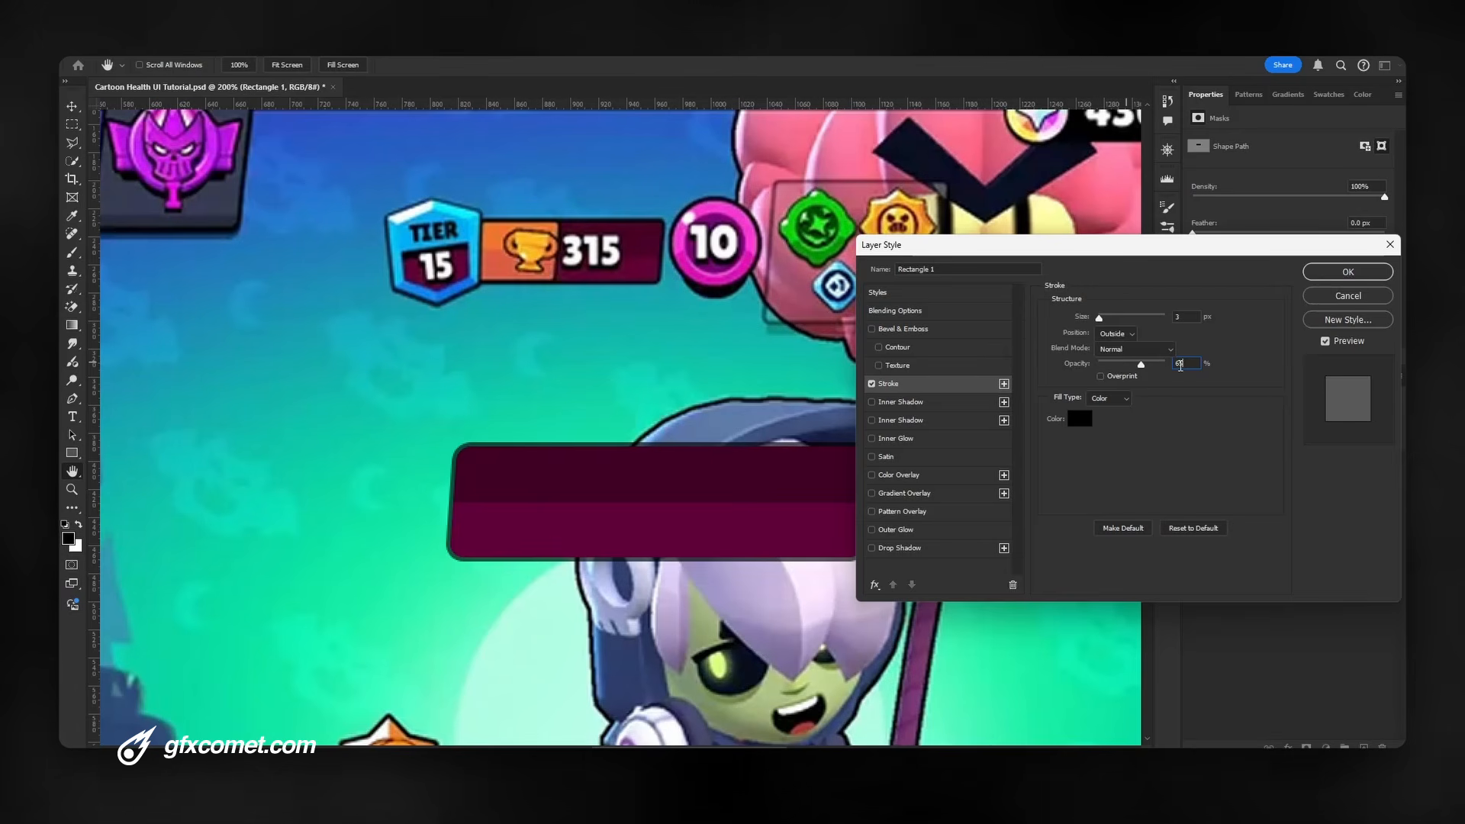
drag(1132, 361, 1229, 357)
click(1348, 272)
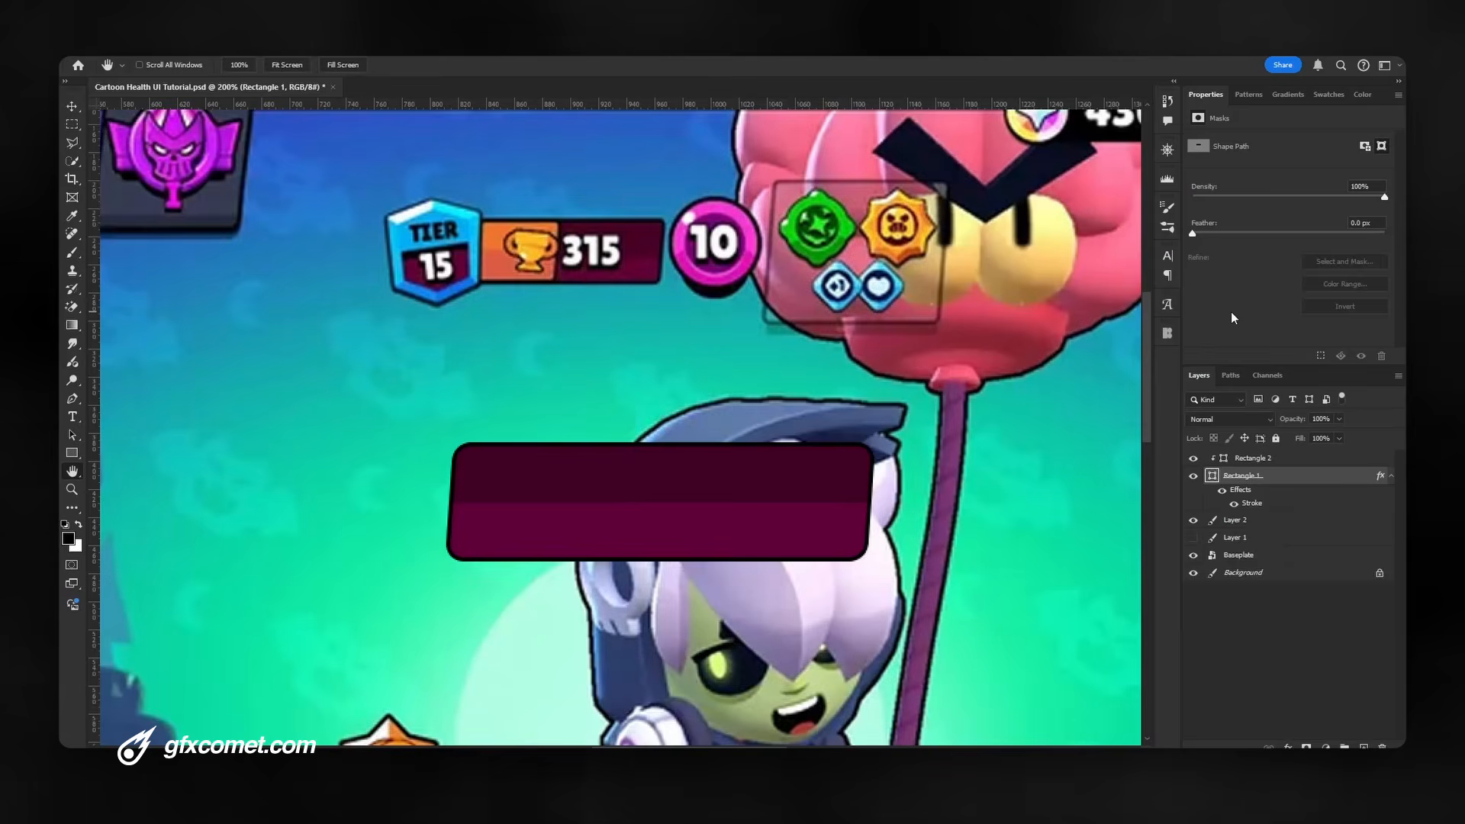
Select the maroon bar together with its clipped shade and move both straight up by about 31 px
key(ctrl+minus)
key(ctrl+minus)
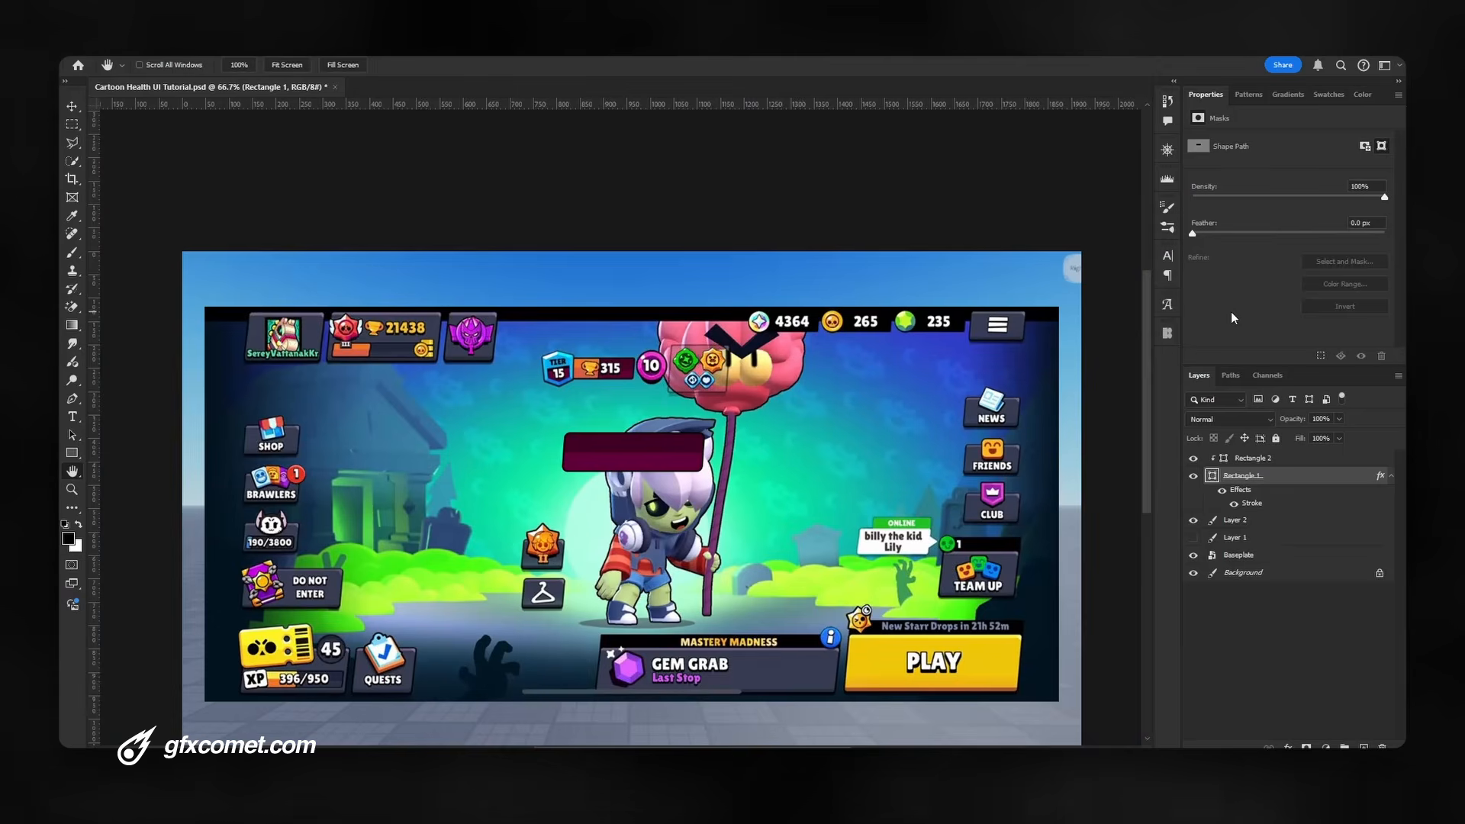
key(ctrl+plus)
click(1329, 458)
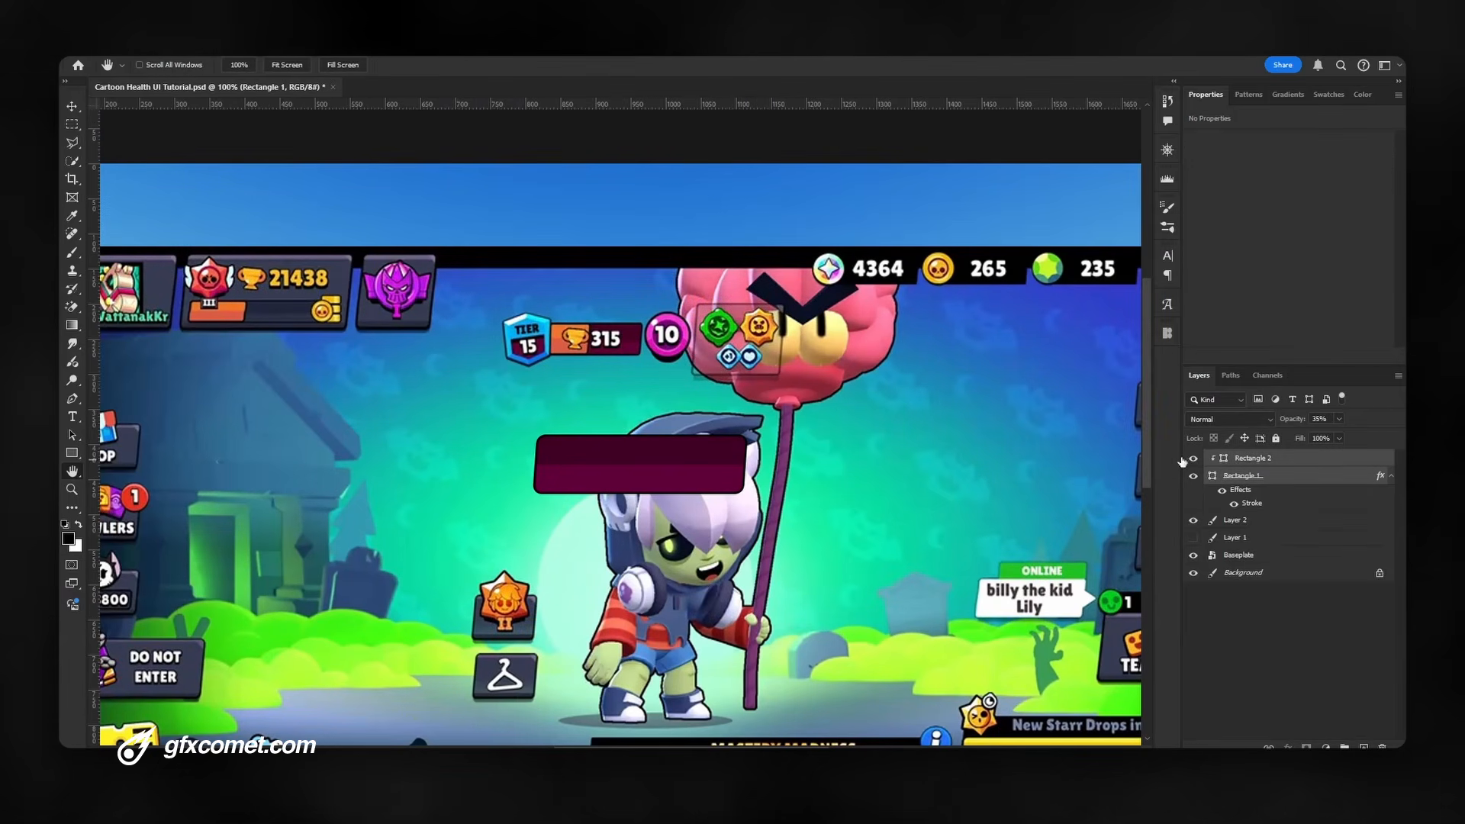
key(v)
drag(725, 486, 725, 463)
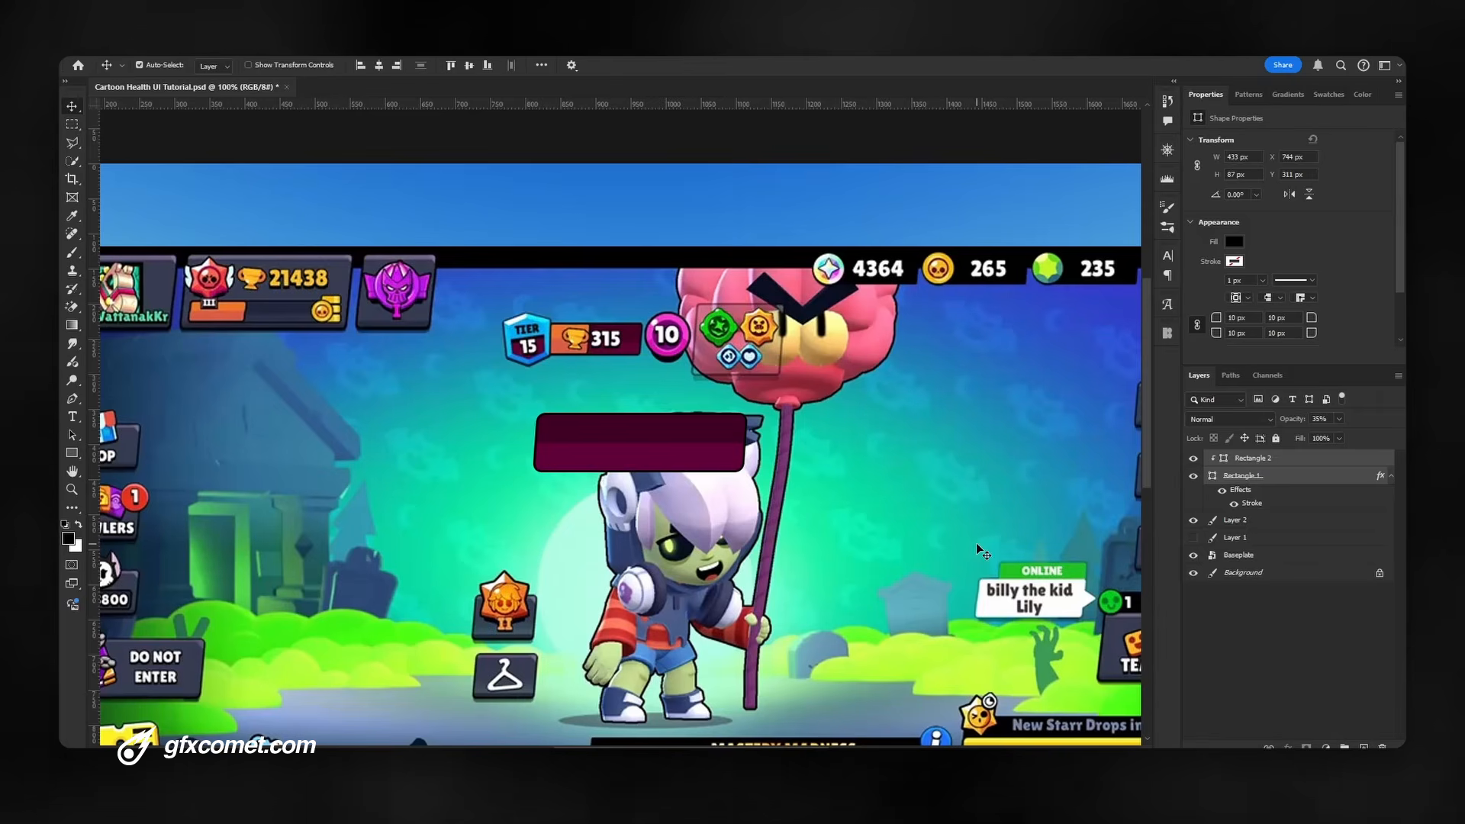
Duplicate the outlined maroon bar and place the copy at the top of the layer stack, above the clipped shade
key(ctrl+plus)
key(space)
drag(888, 477, 862, 499)
click(1212, 475)
click(1391, 477)
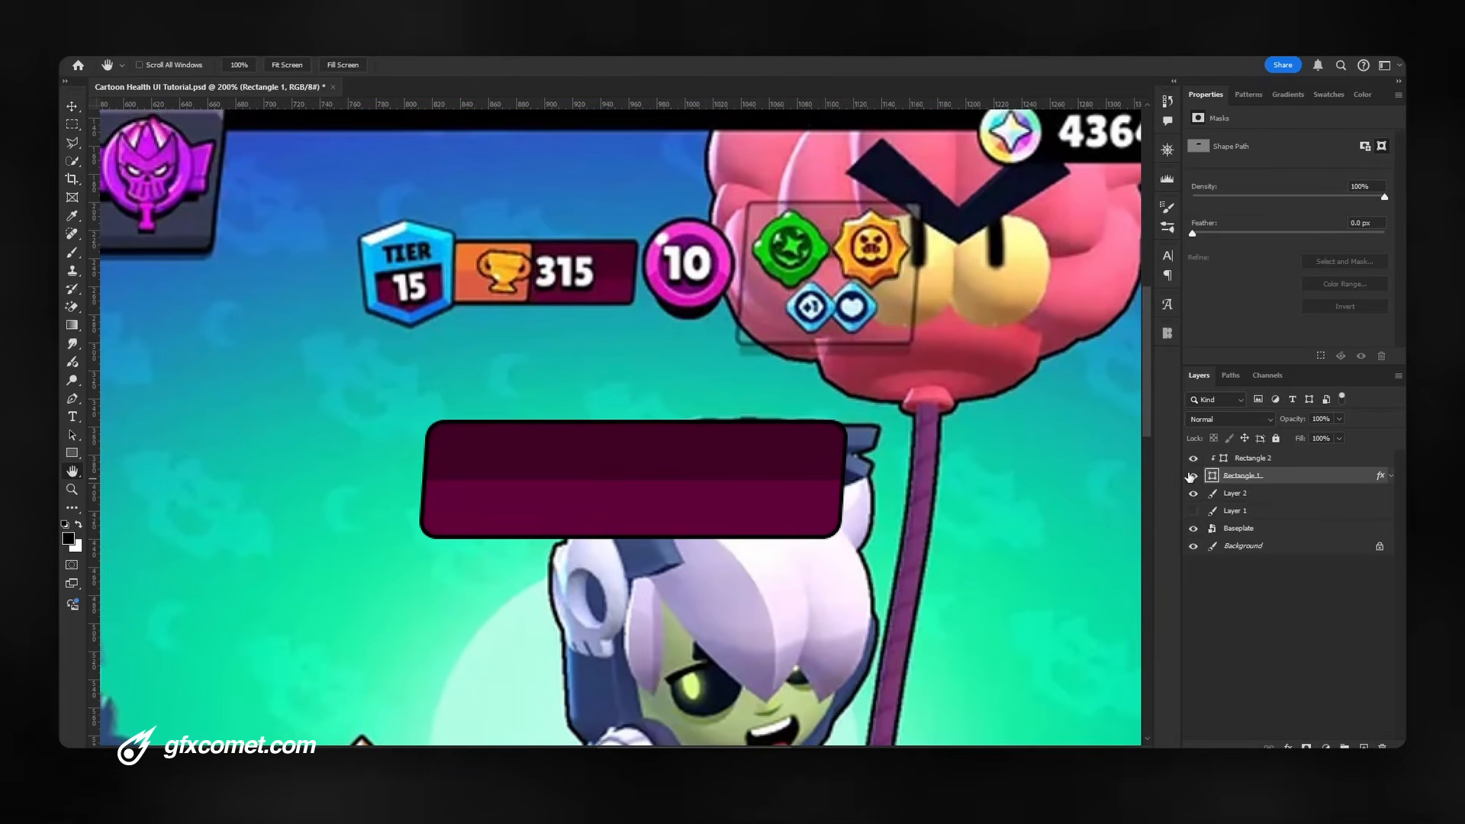
click(1193, 476)
click(1193, 476)
drag(1249, 474, 1256, 452)
click(1194, 460)
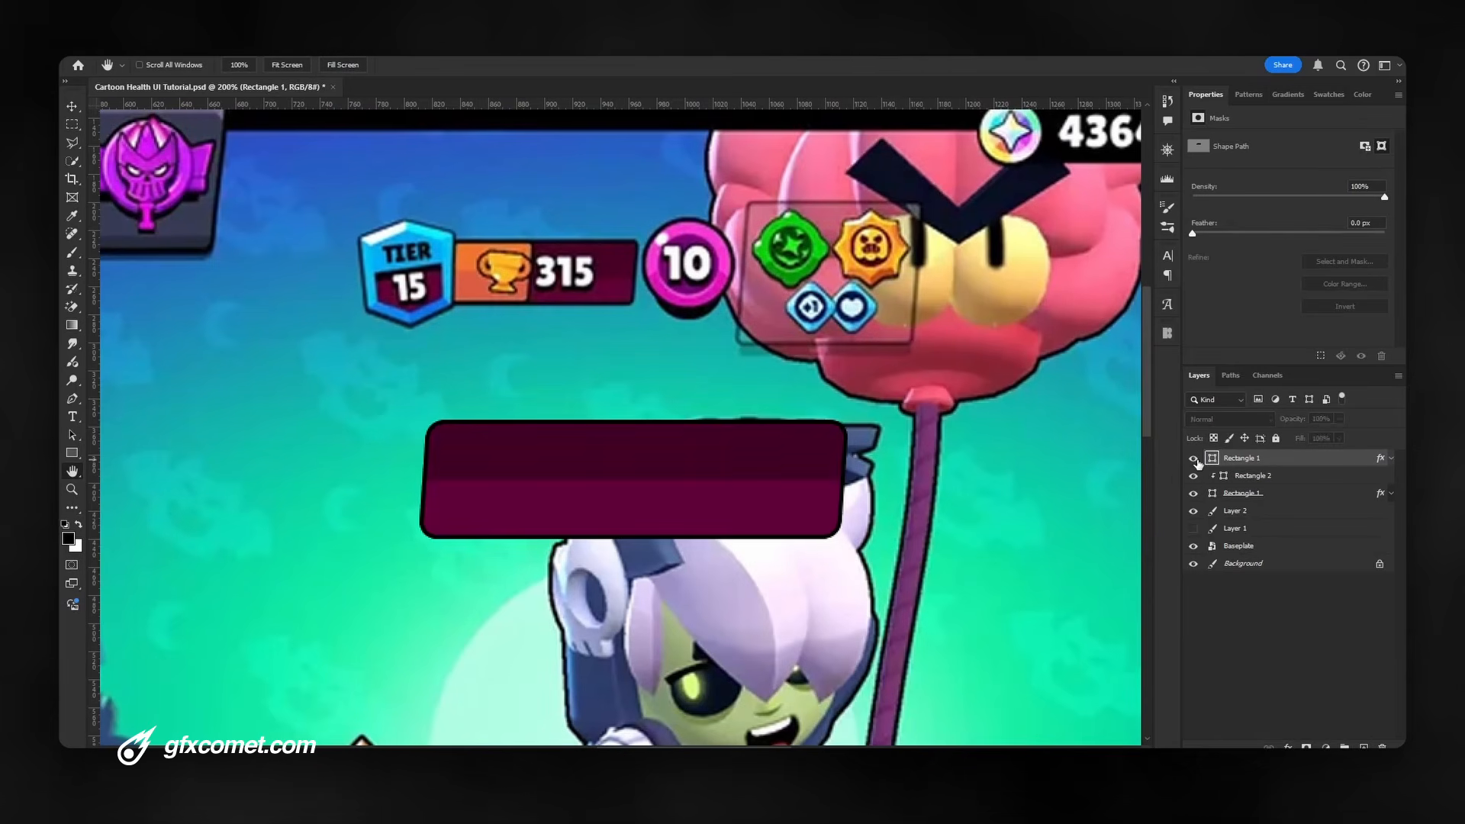
click(1194, 459)
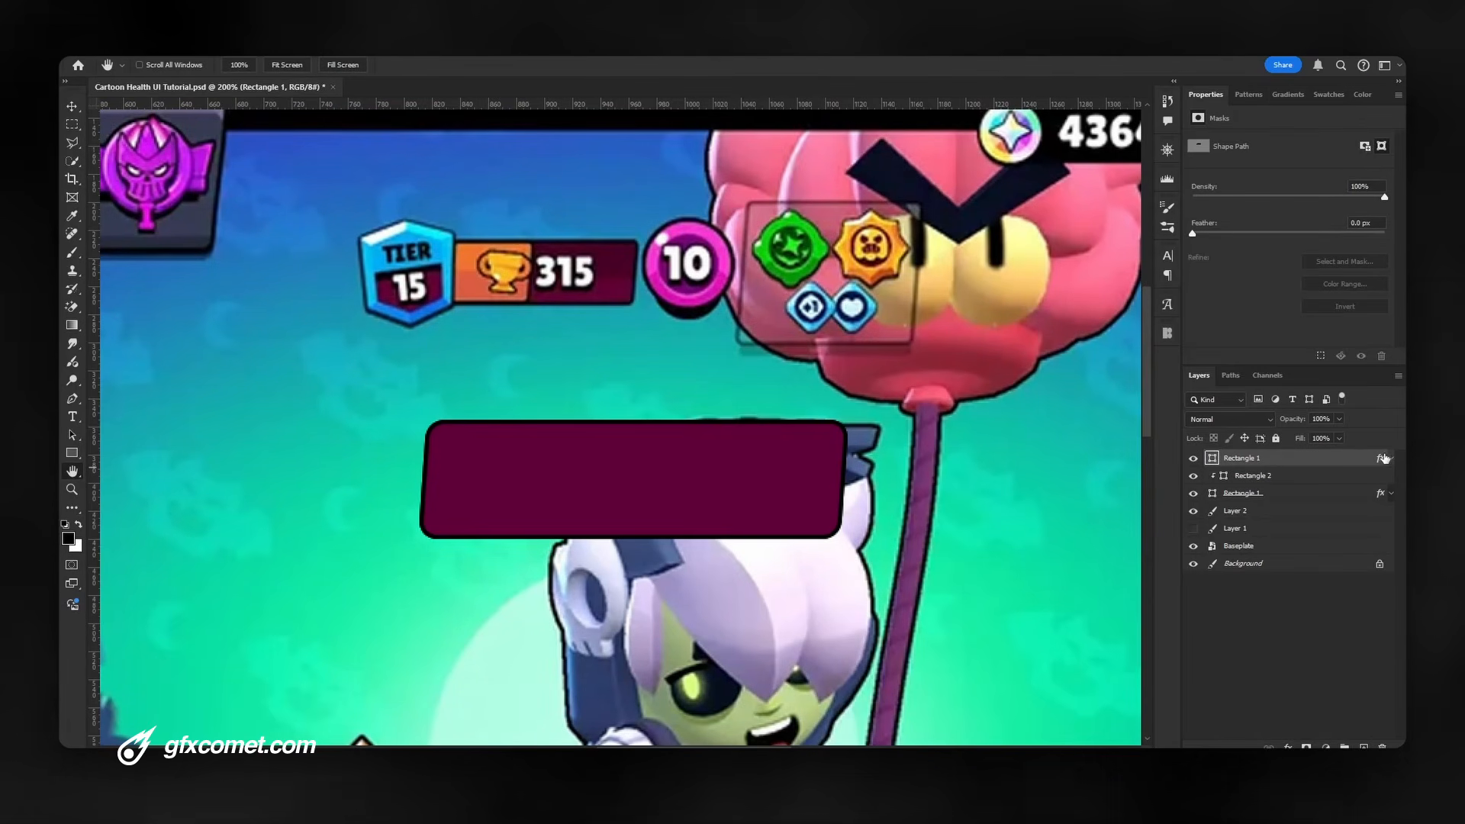
Recolour the duplicated bar orange #e77926, sampled from the upper part of the reference trophy bar
double_click(1212, 459)
click(467, 259)
click(468, 262)
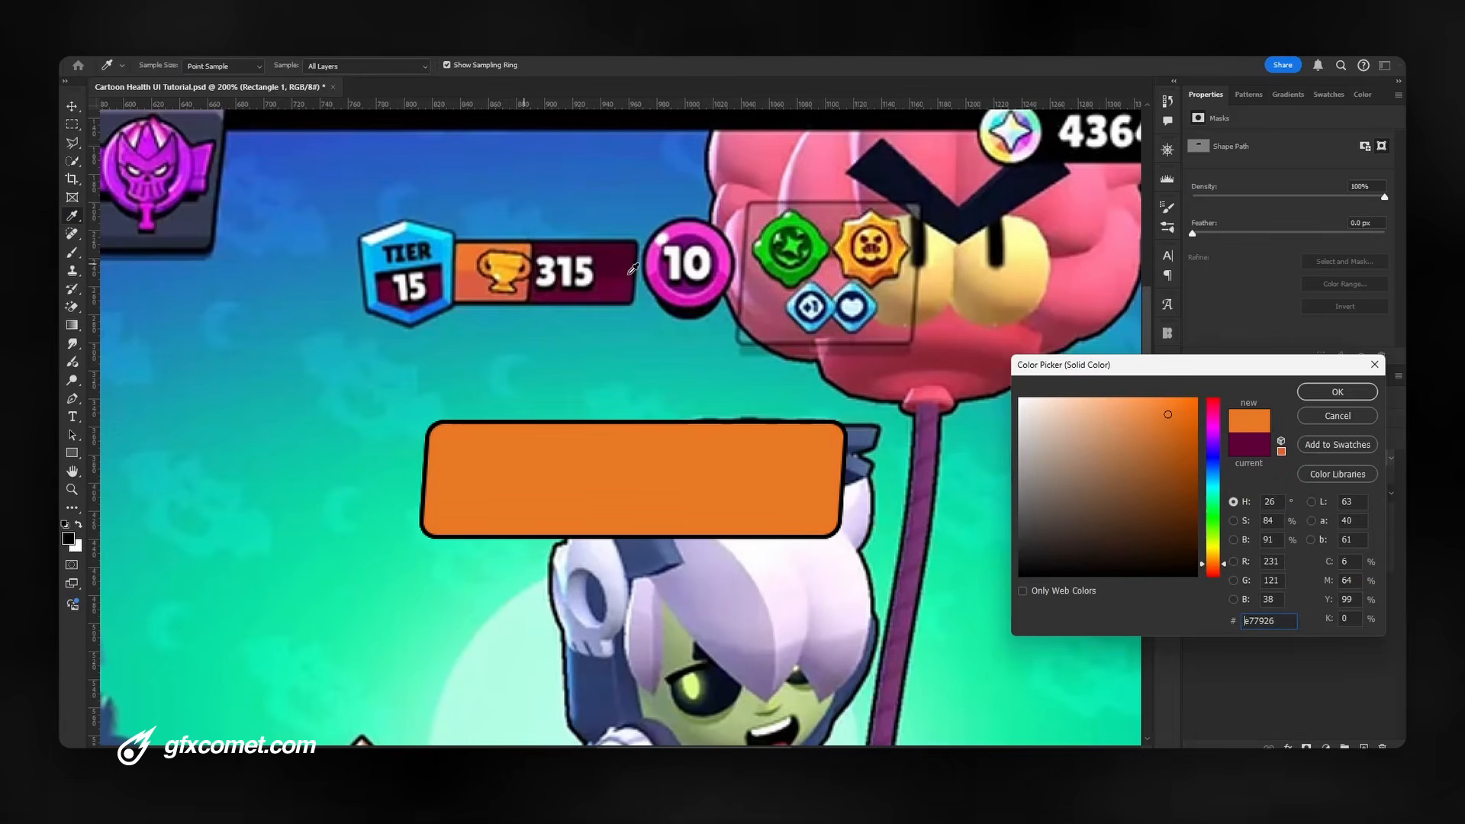
click(1333, 392)
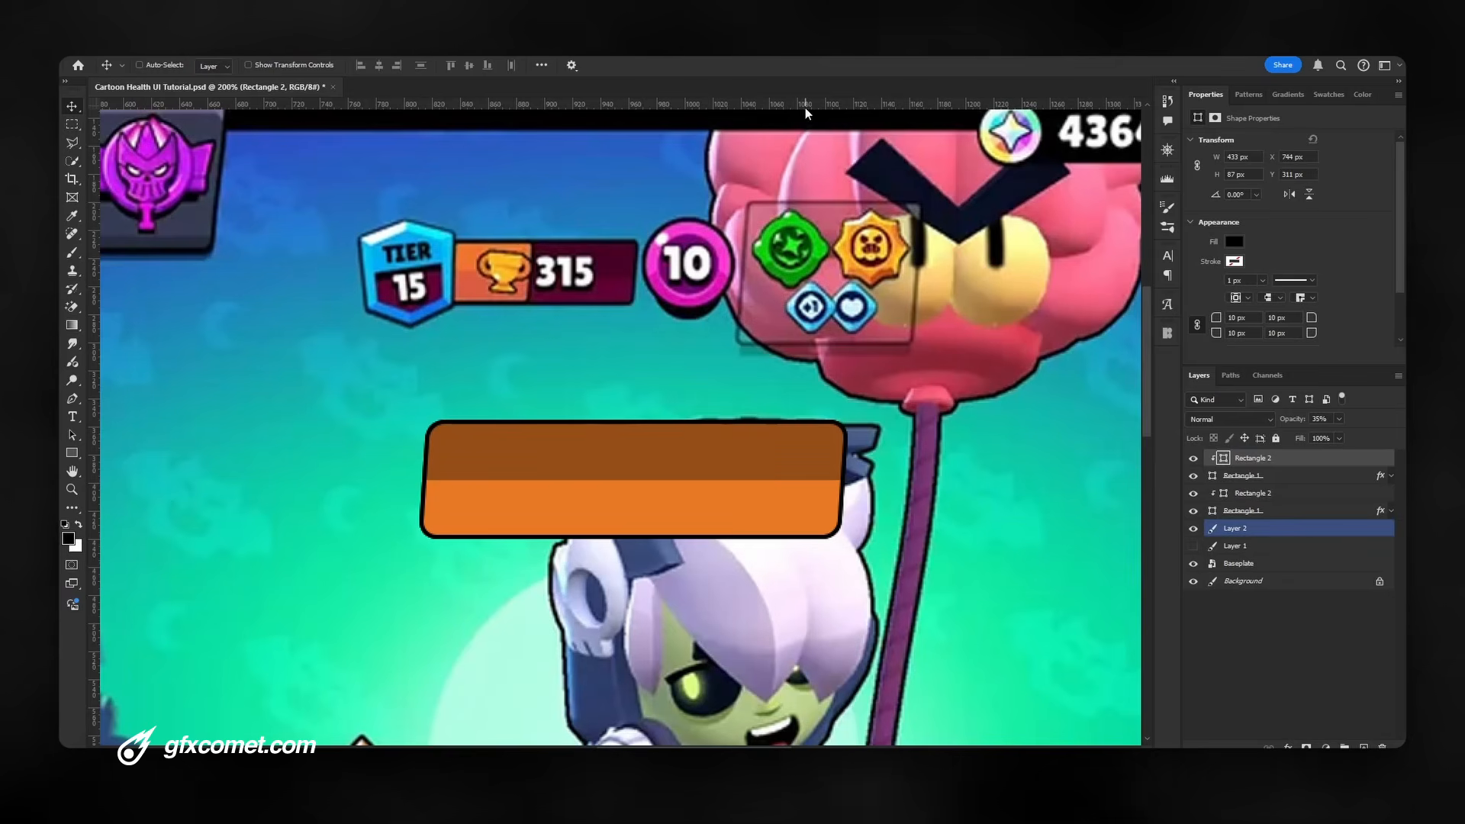
Duplicate the dark shade, clip it to the orange bar and move it down over the bar's lower half
key(ctrl+j)
key(ctrl+z)
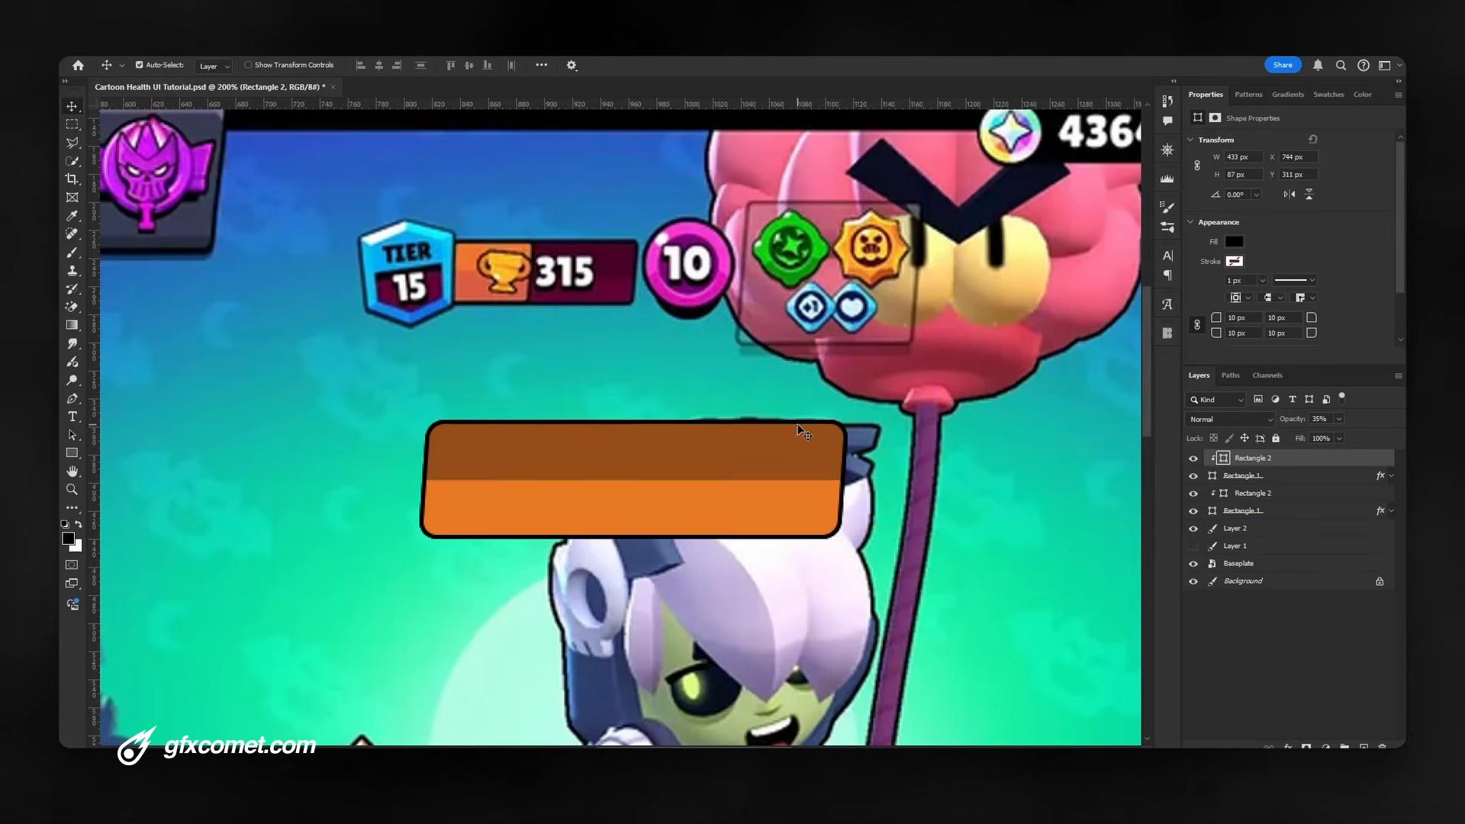
key(ctrl+h)
drag(847, 393, 852, 503)
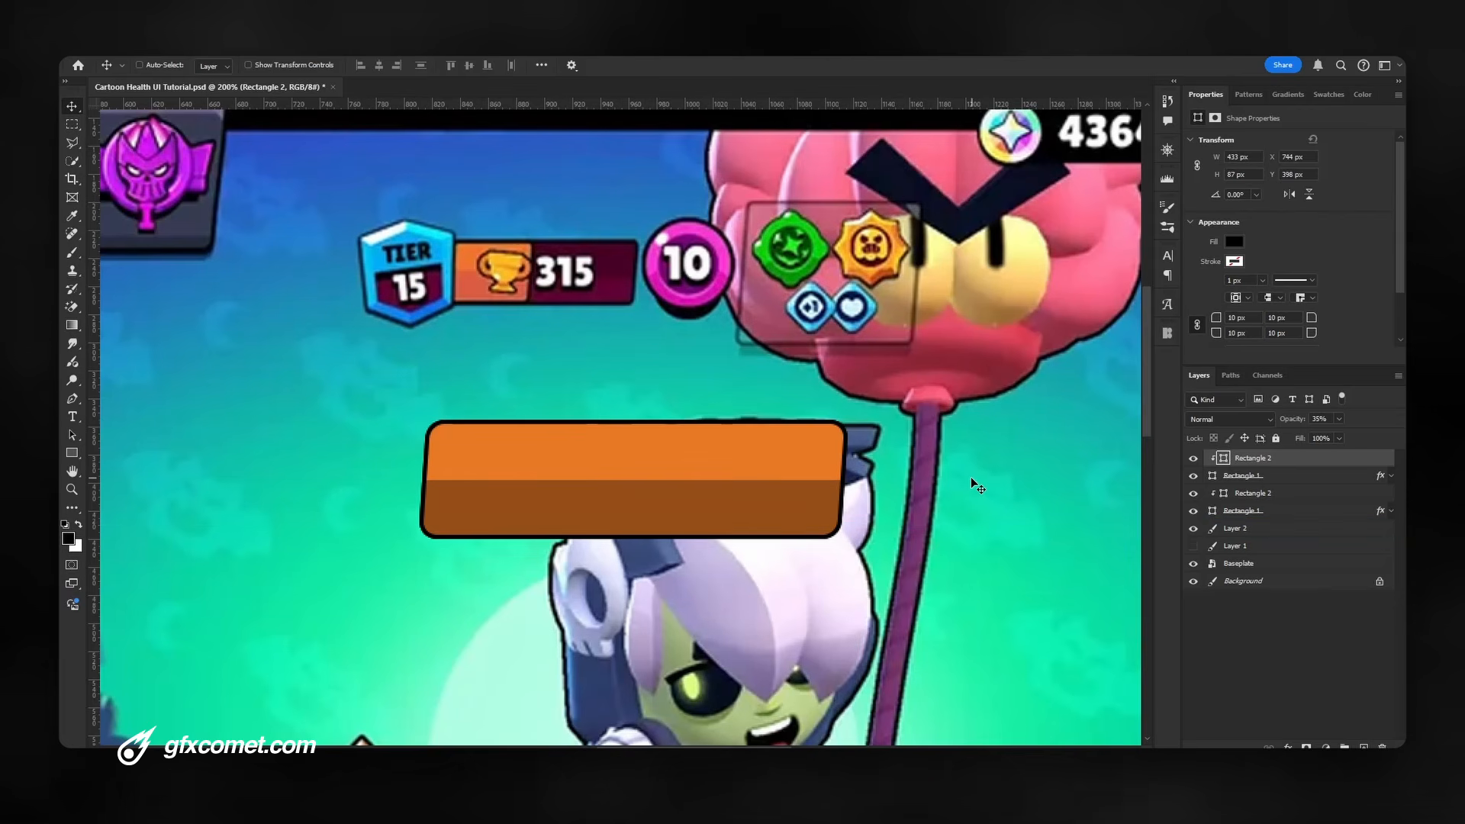
Set the orange bar's clipped shade to 100% opacity and recolour it #da5c40, sampled from the reference trophy bar
key(Return)
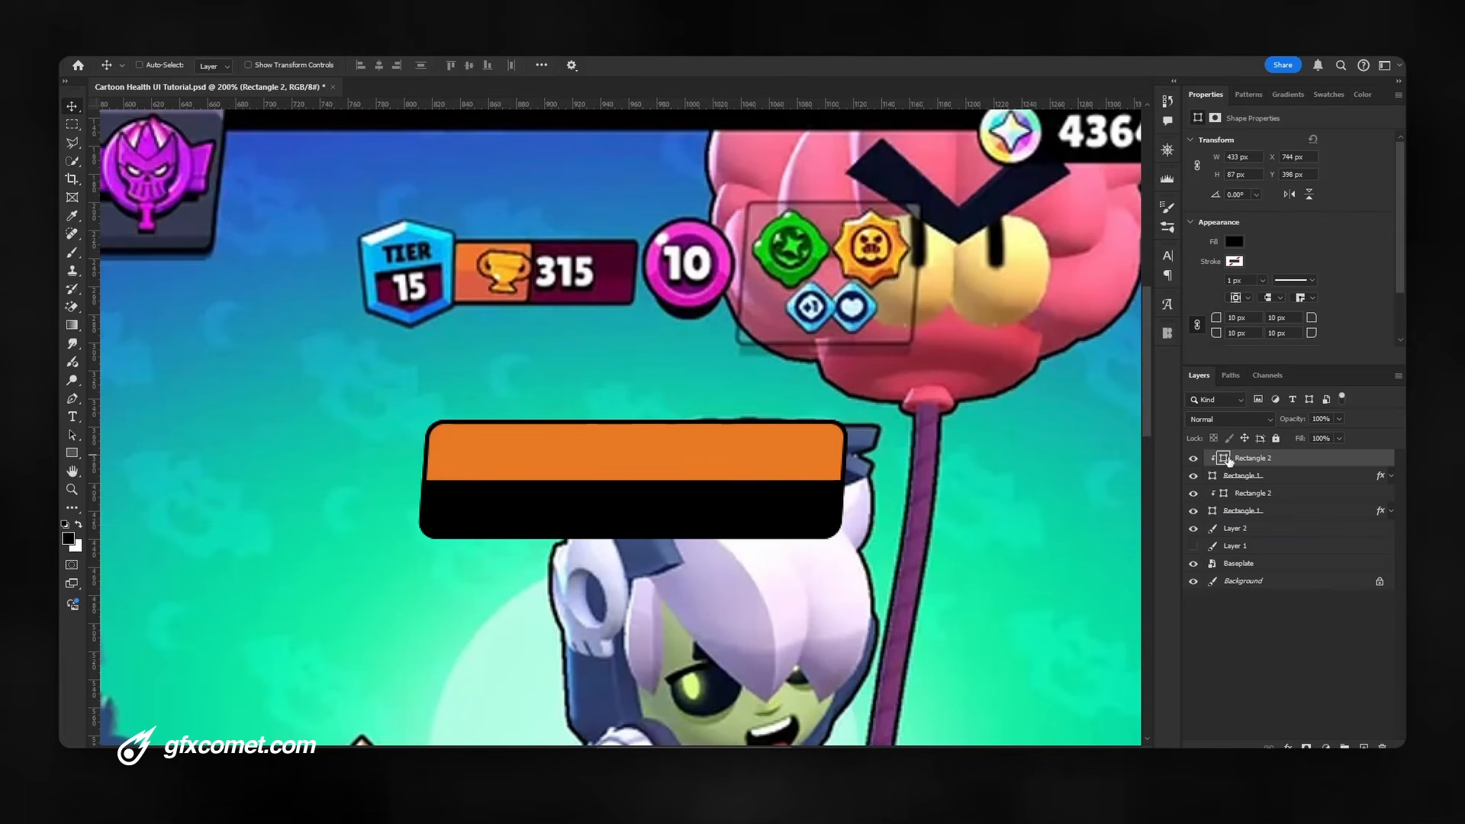
click(470, 279)
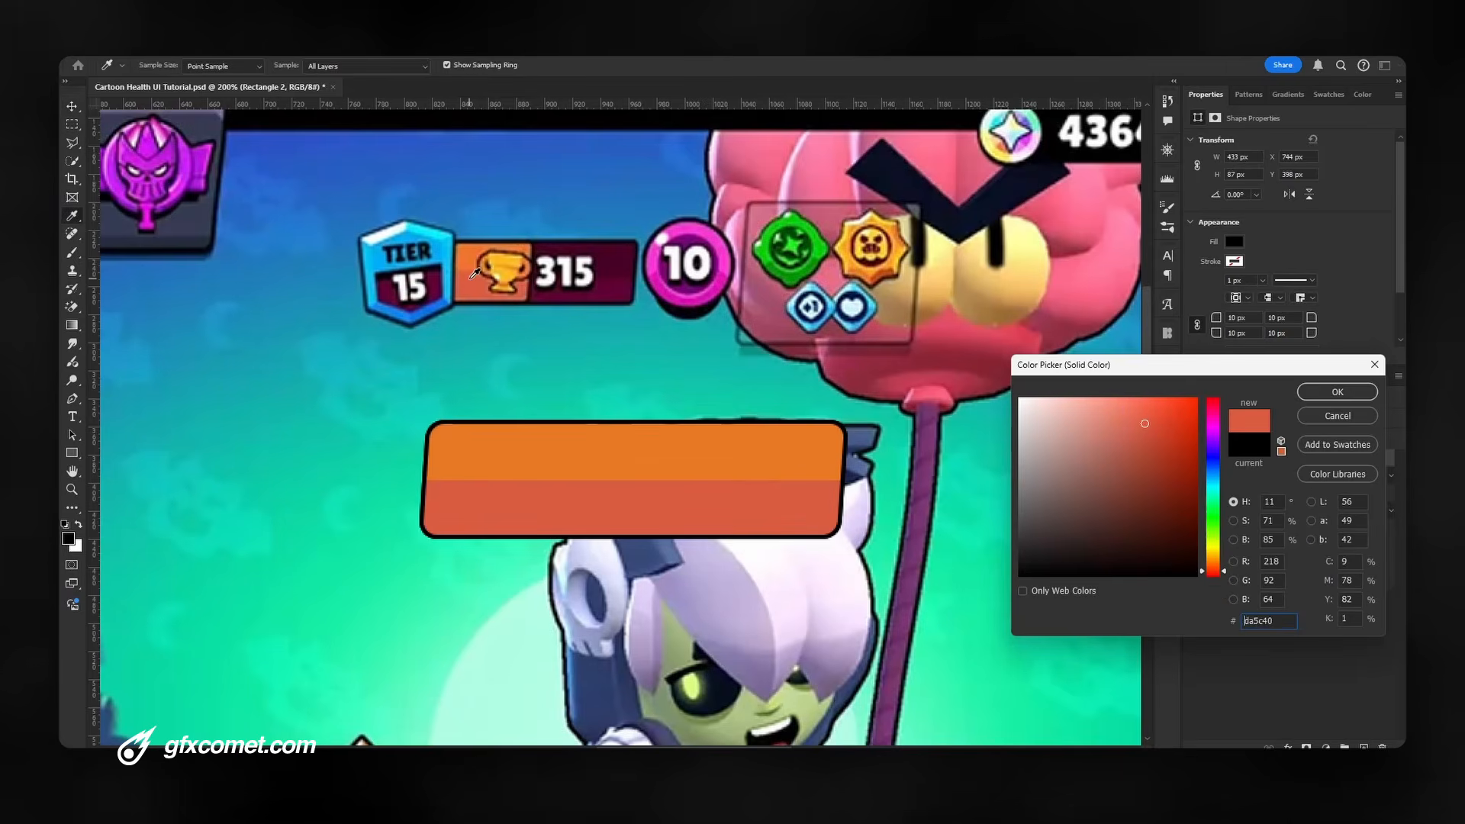
click(1337, 392)
click(1239, 476)
key(ctrl+t)
drag(843, 479, 656, 467)
right_click(647, 423)
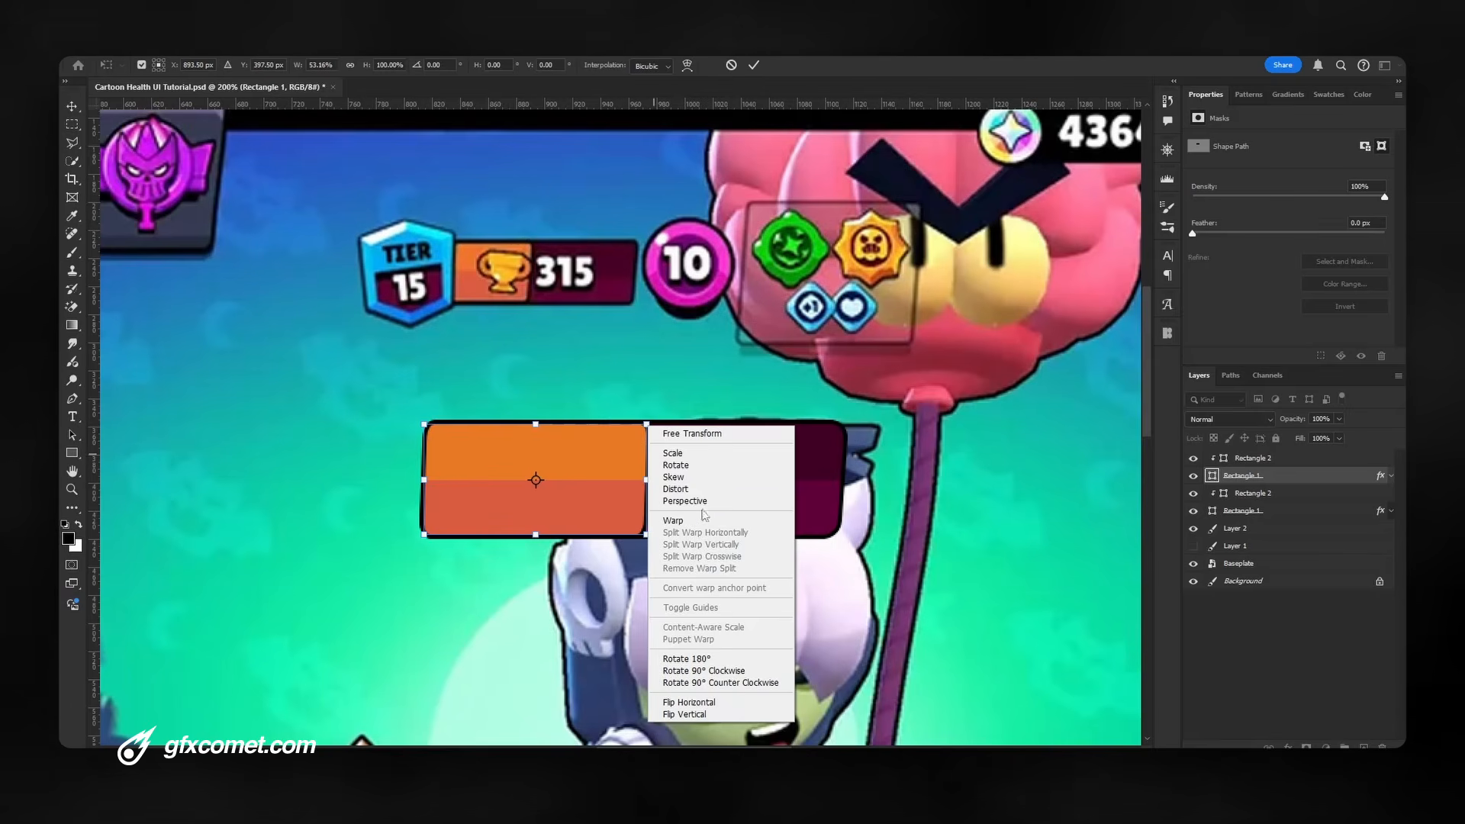
click(680, 479)
drag(647, 426, 651, 426)
key(Escape)
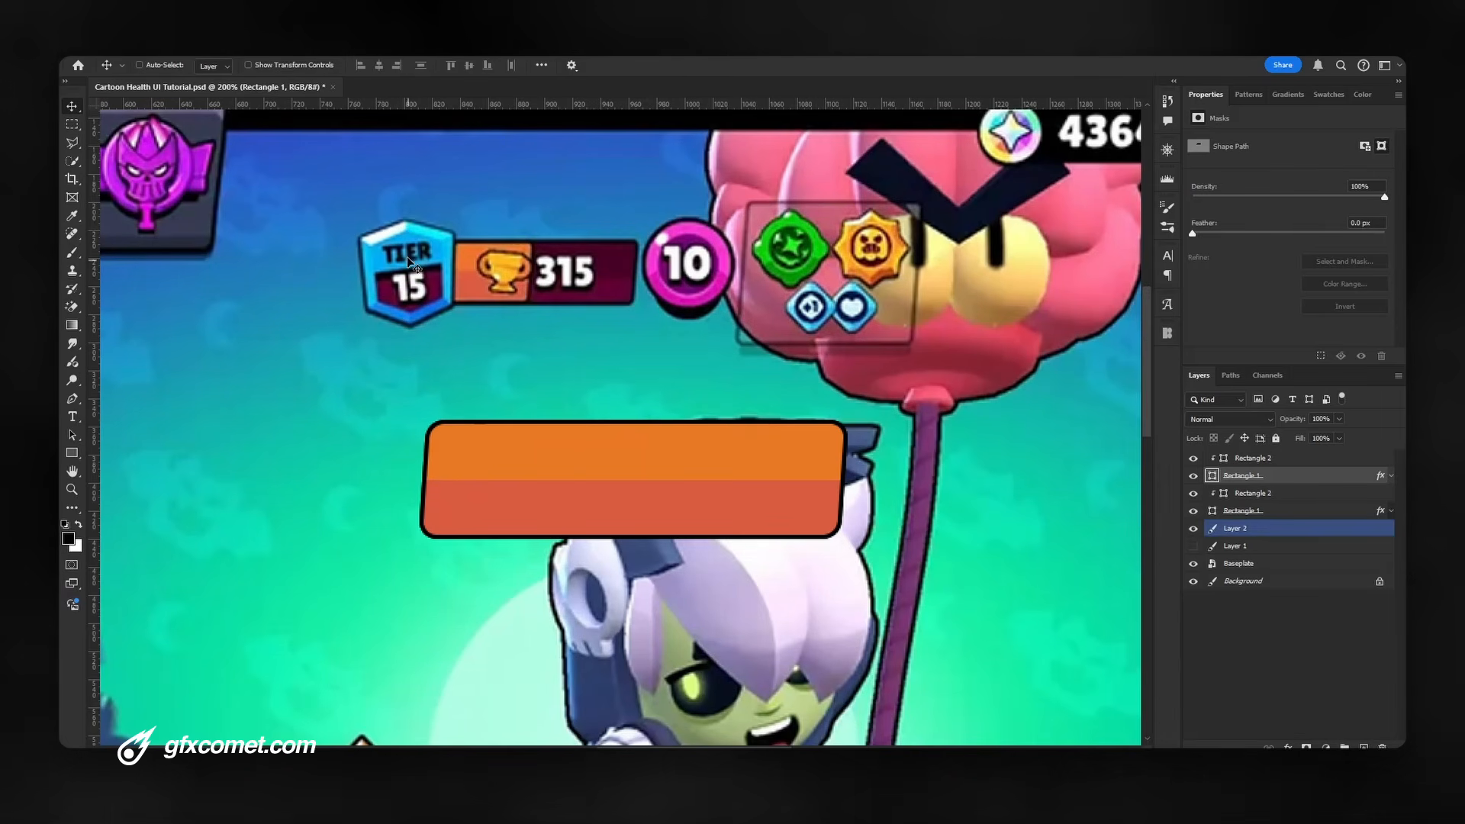
Draw the left half of a black shield about 57 × 129 px with the Pen tool on a new layer, straight along its inner edge
click(1362, 745)
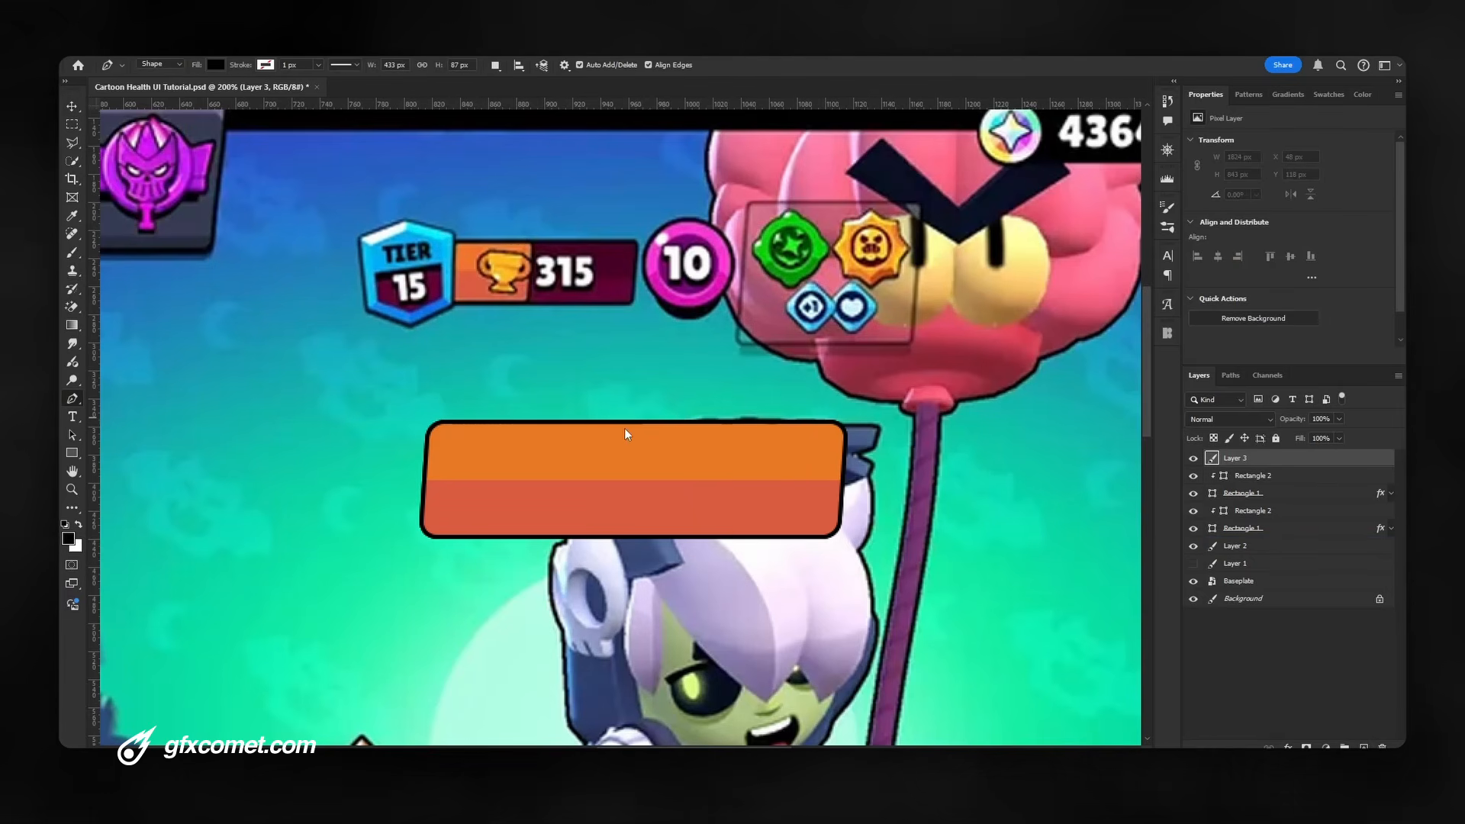
key(shift+p)
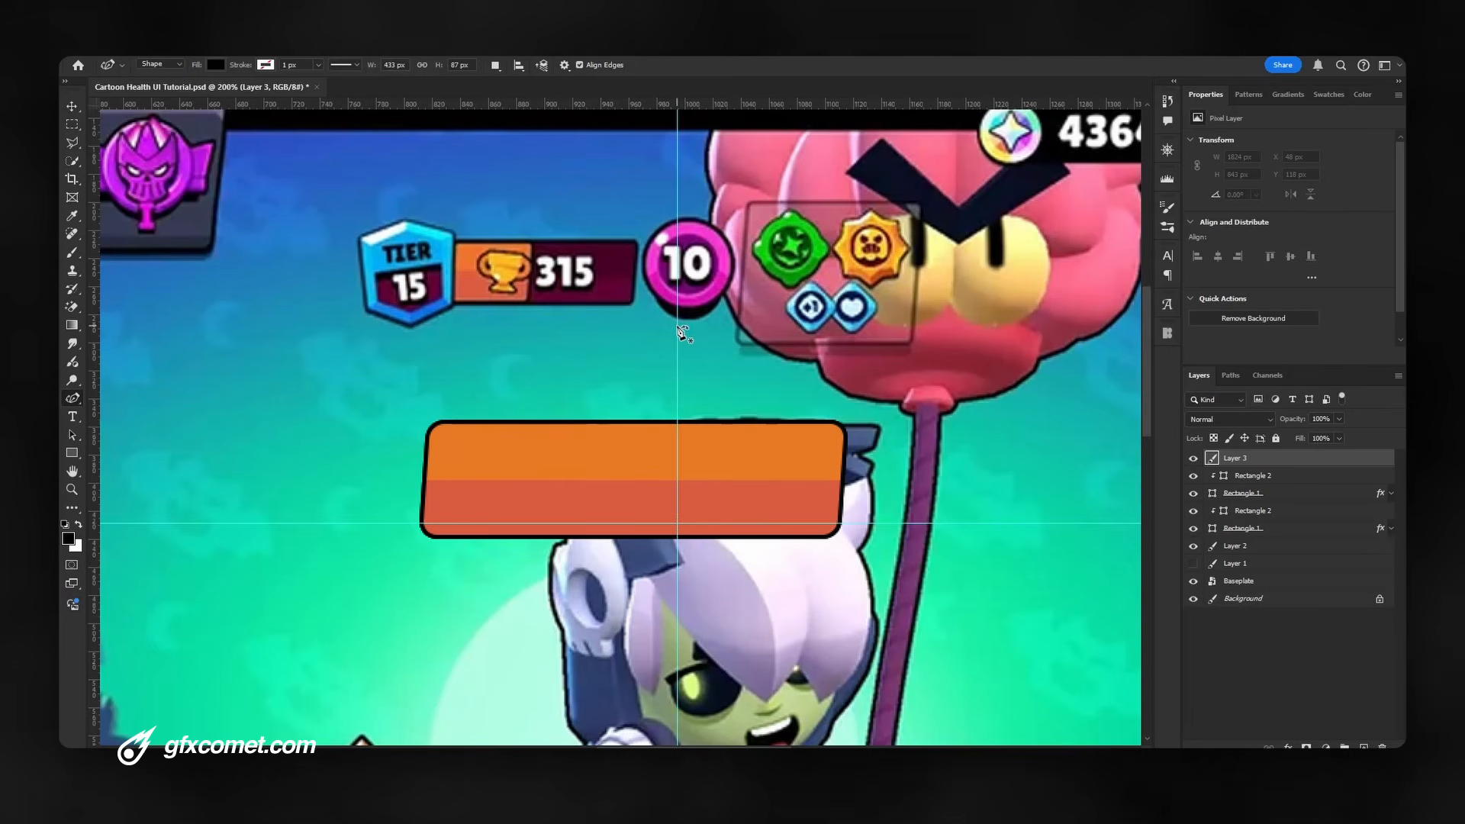
right_click(73, 400)
click(116, 398)
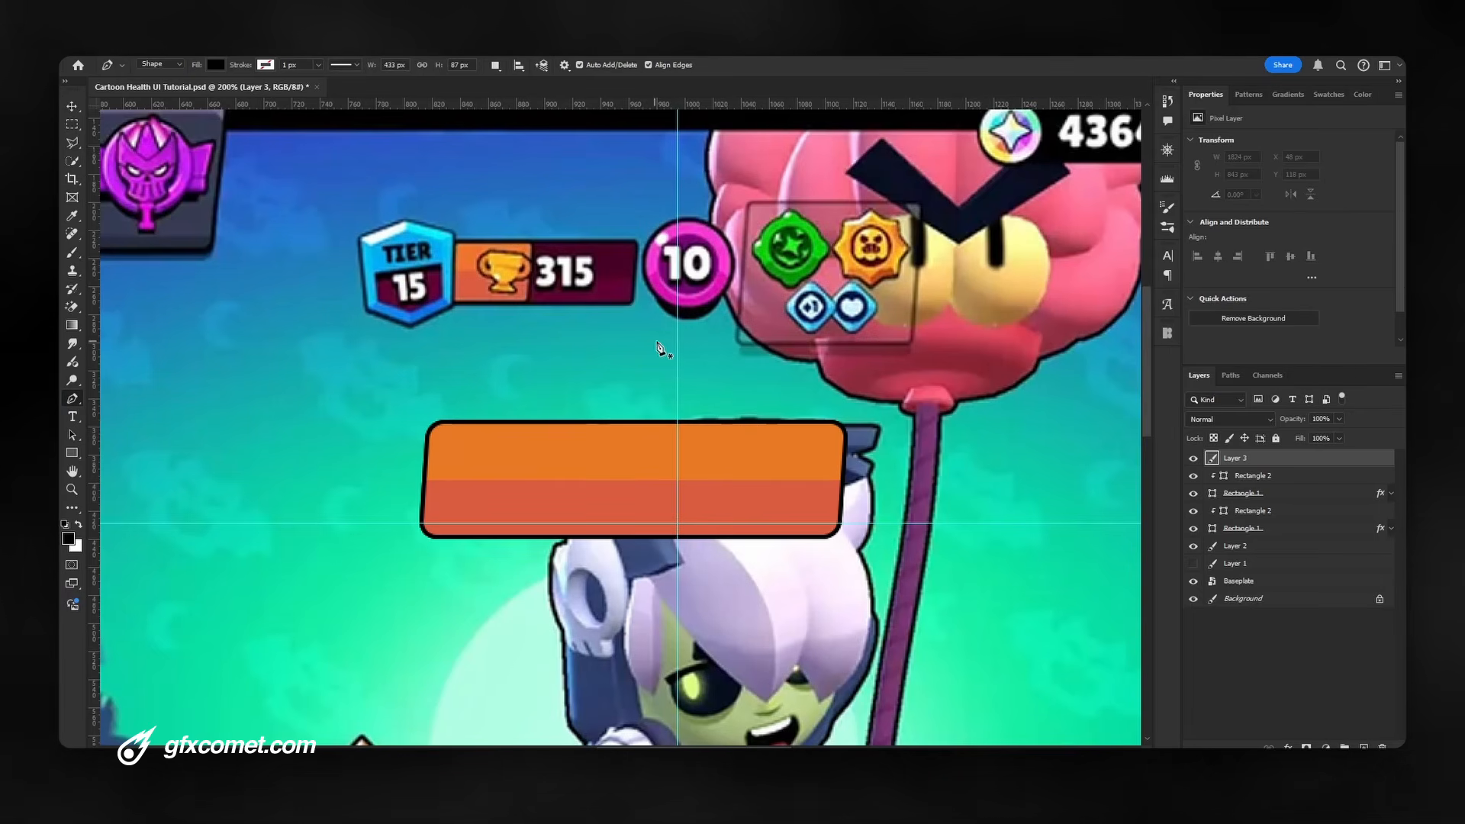
click(679, 336)
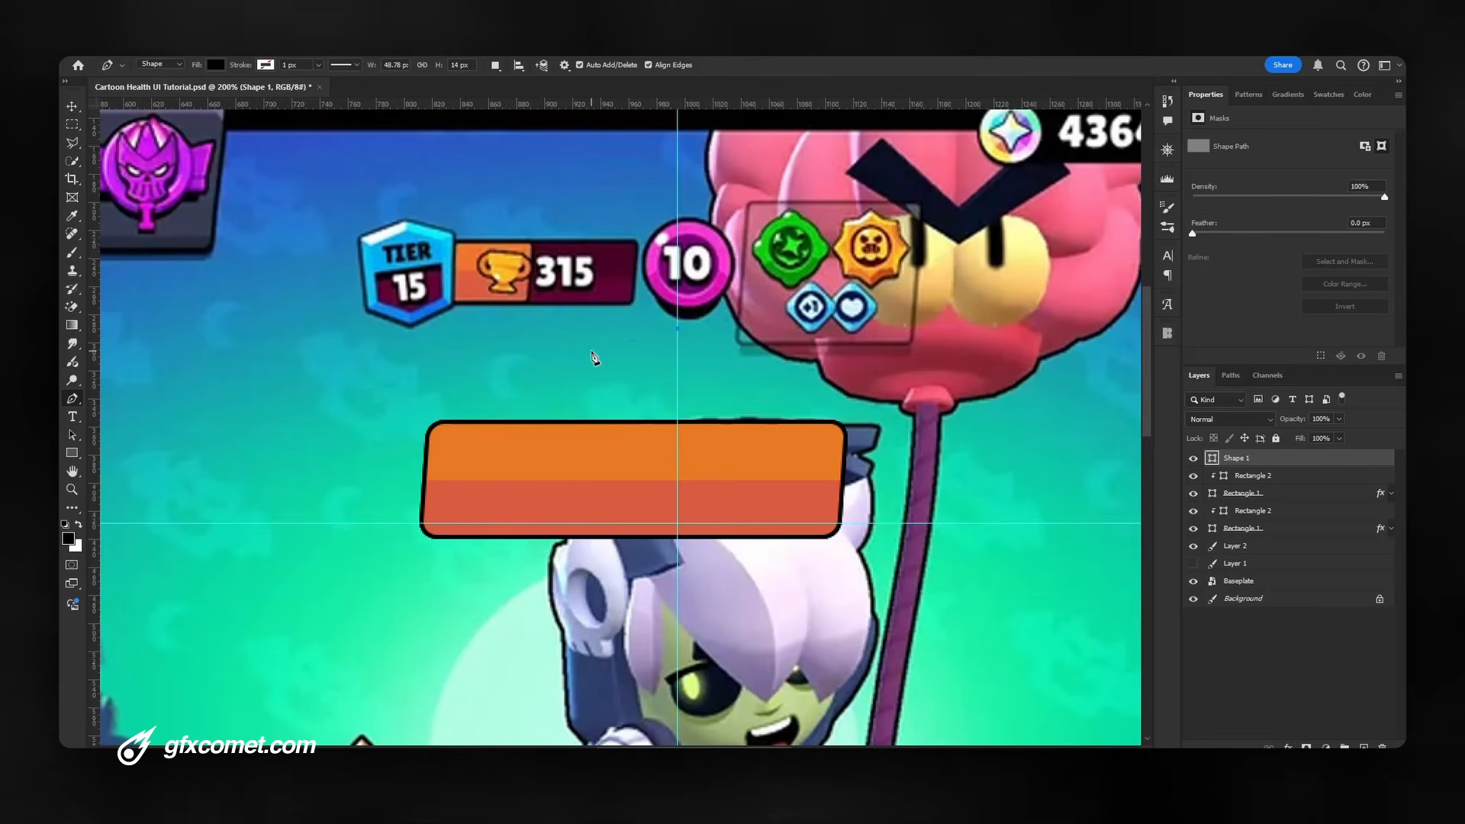
click(597, 352)
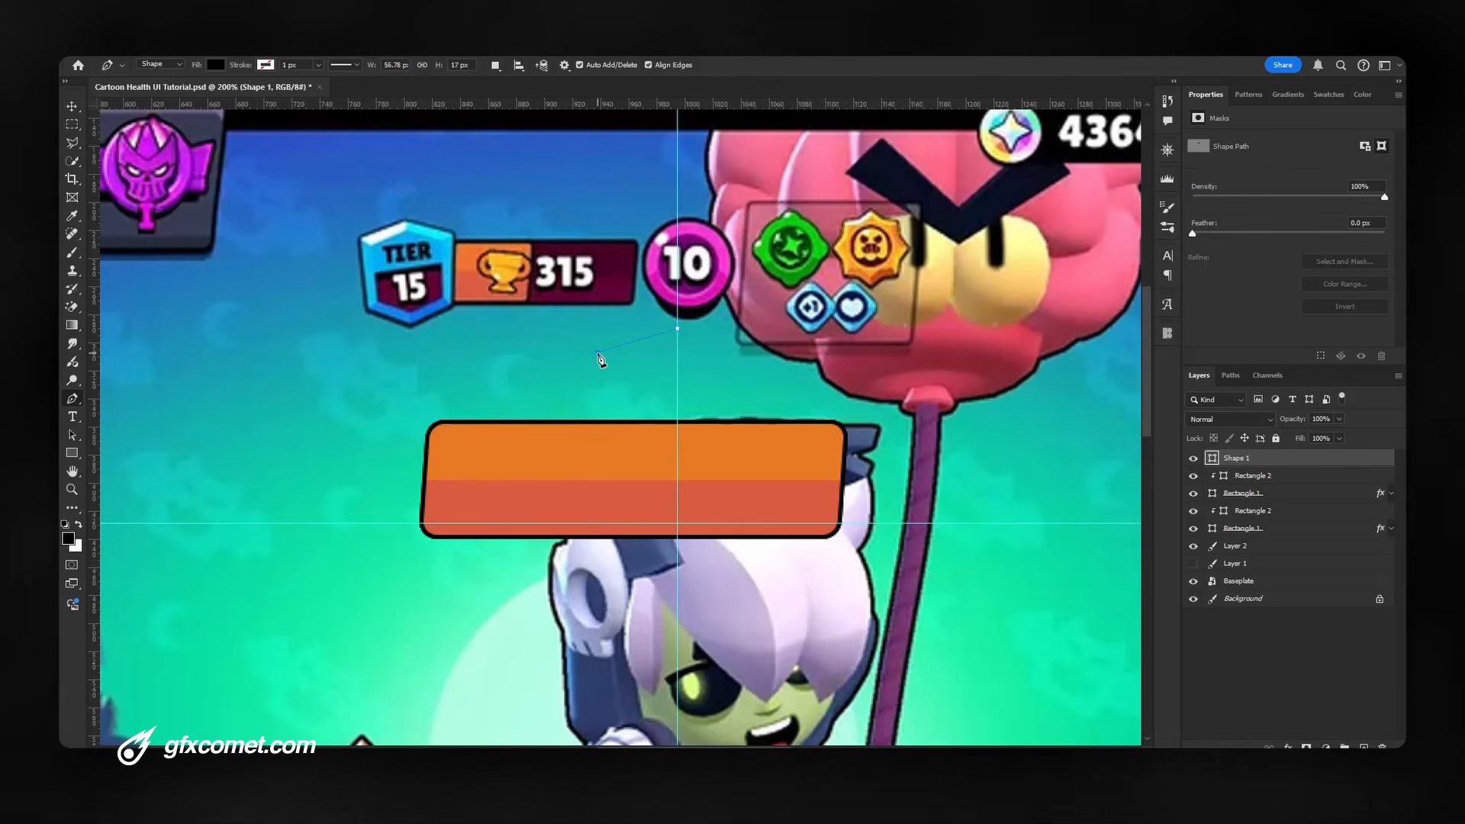
click(608, 477)
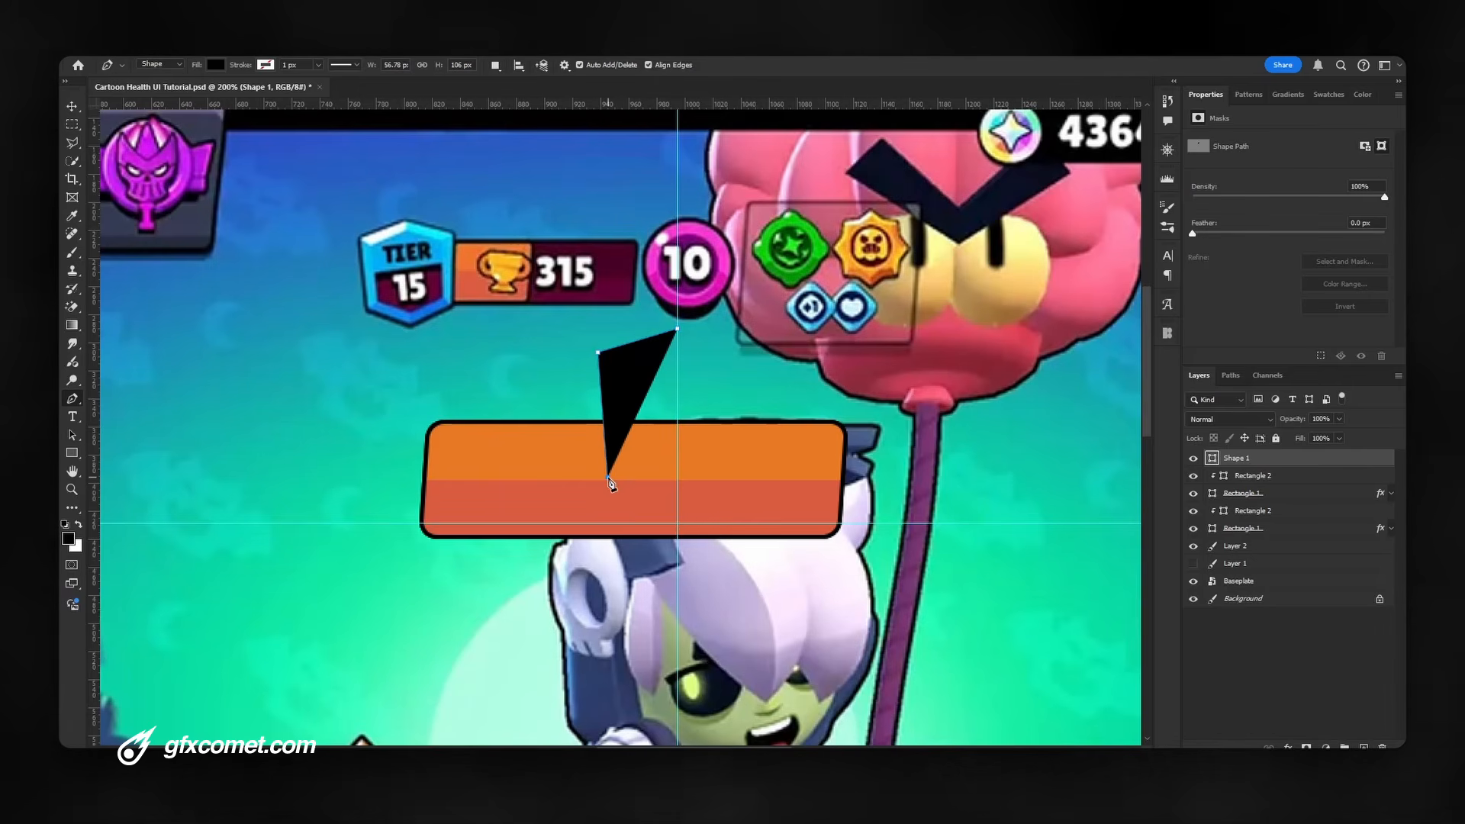
click(677, 508)
click(678, 328)
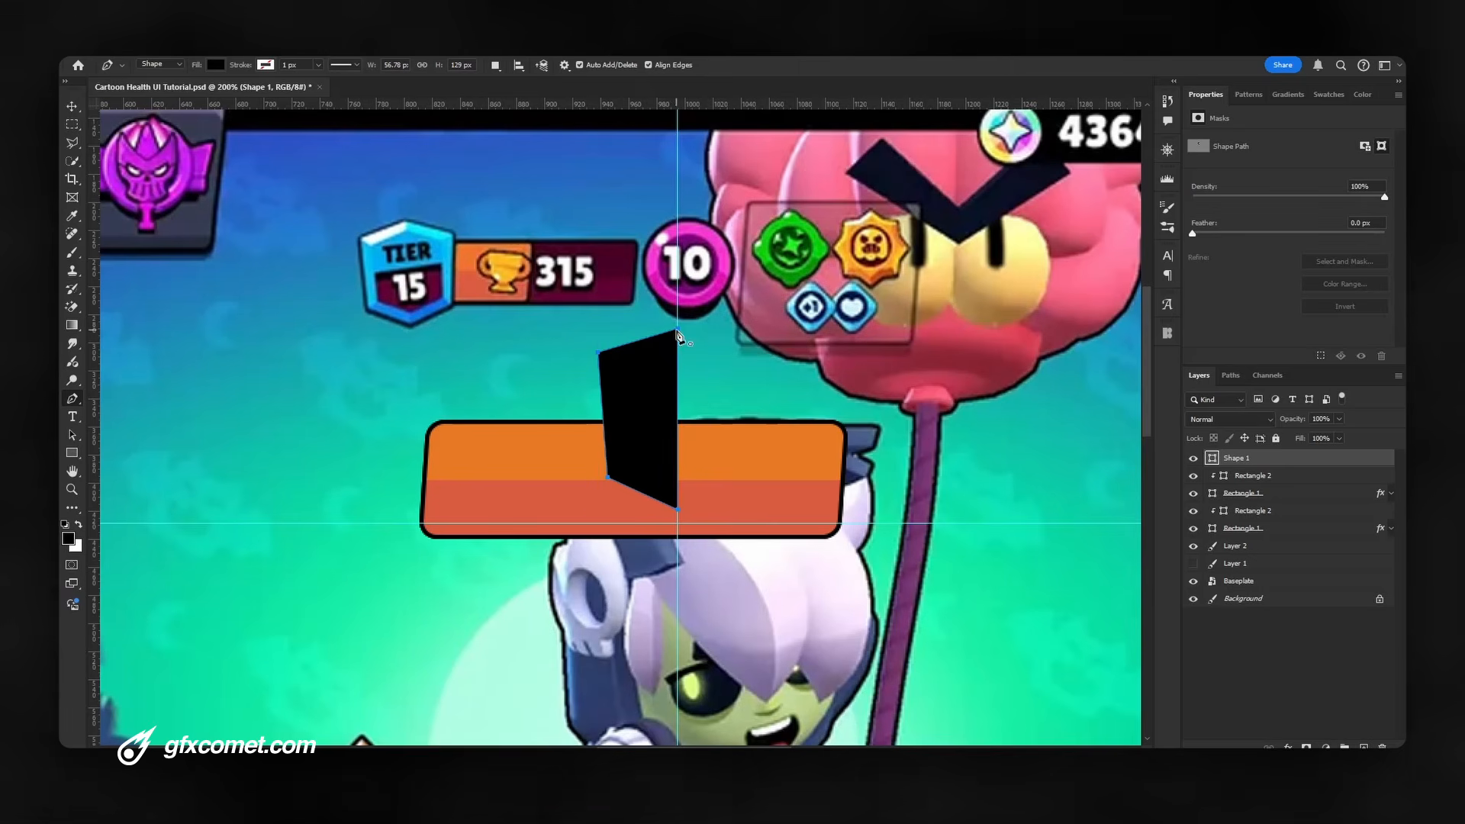
Duplicate the half shield, flip the copy horizontally and move it against the straight edge to complete the shield
key(v)
key(ctrl+j)
key(ctrl+t)
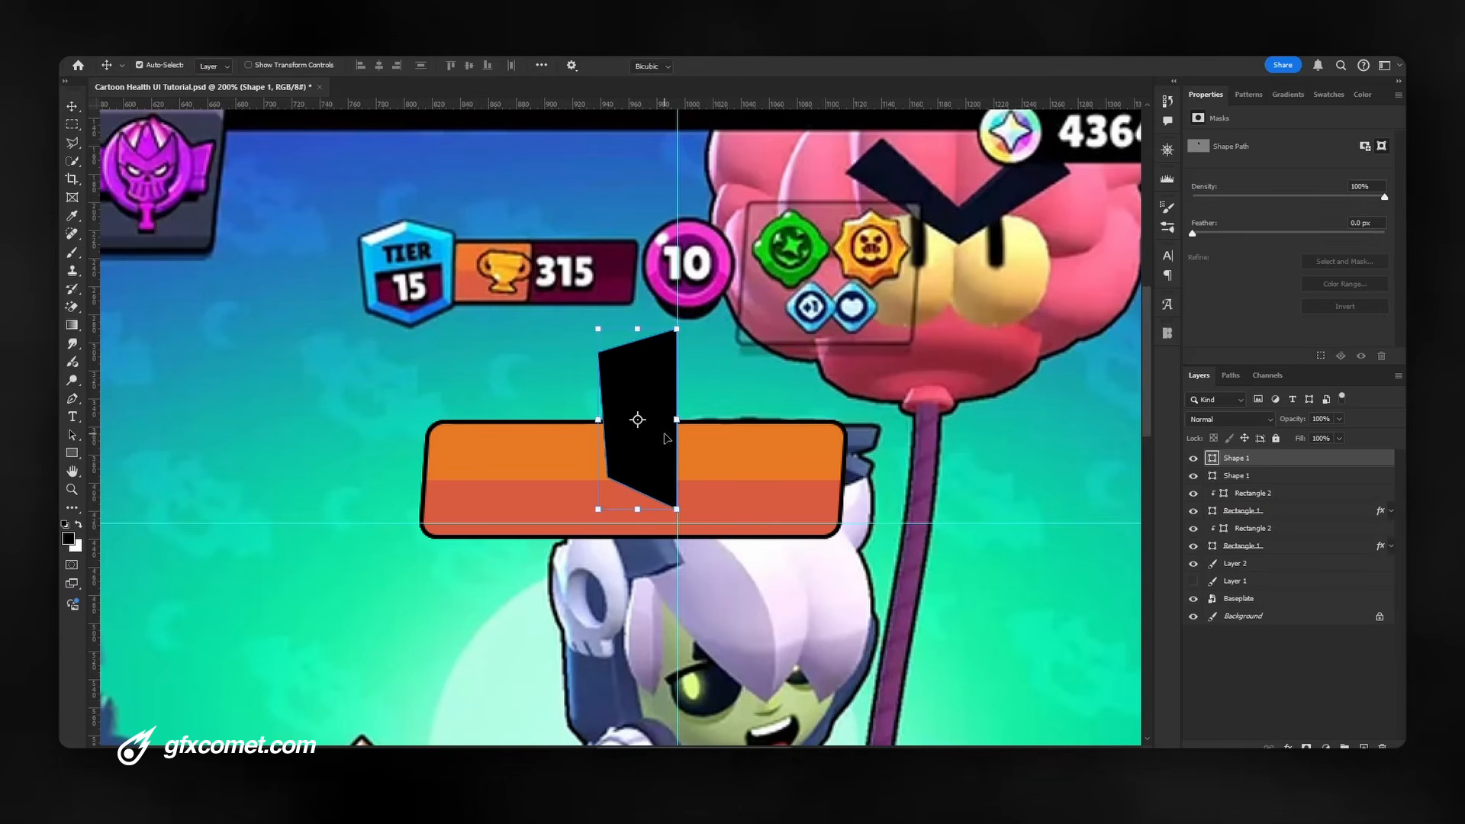
right_click(666, 437)
click(719, 715)
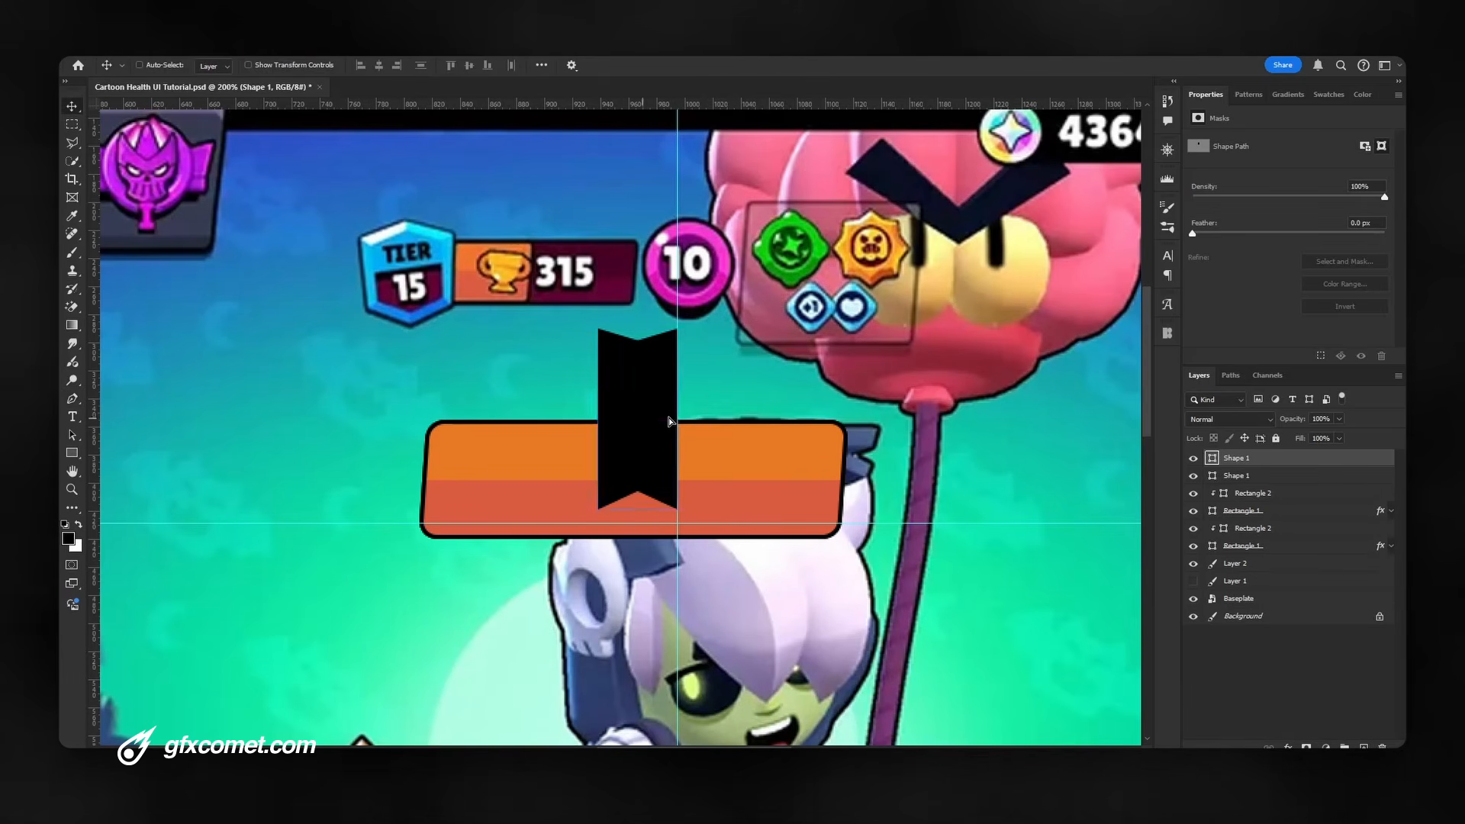
drag(640, 419, 719, 419)
key(Return)
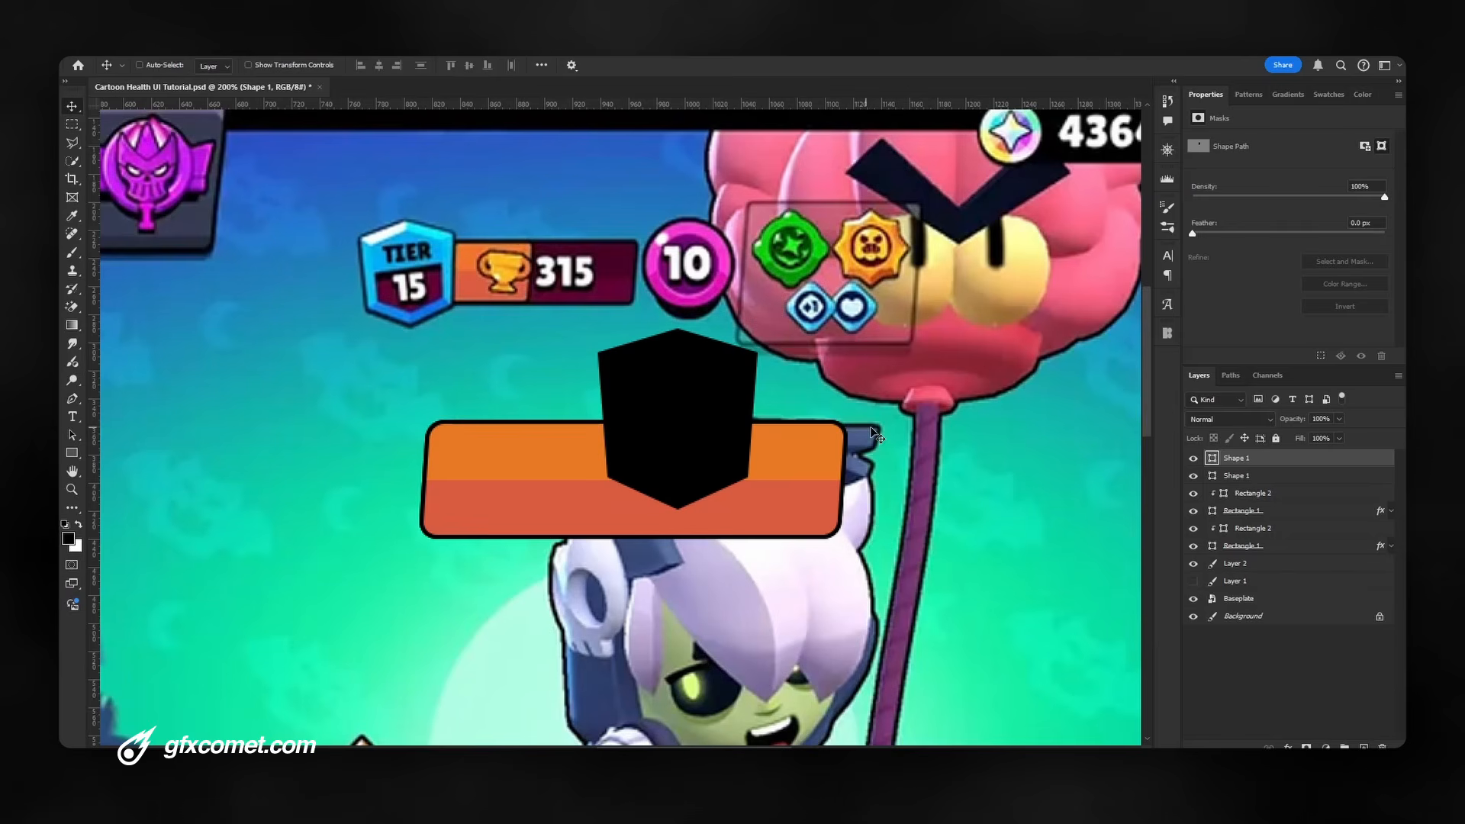
Merge the two shield halves into a single layer and move the shield over the left end of the orange bar
shift+click(1273, 476)
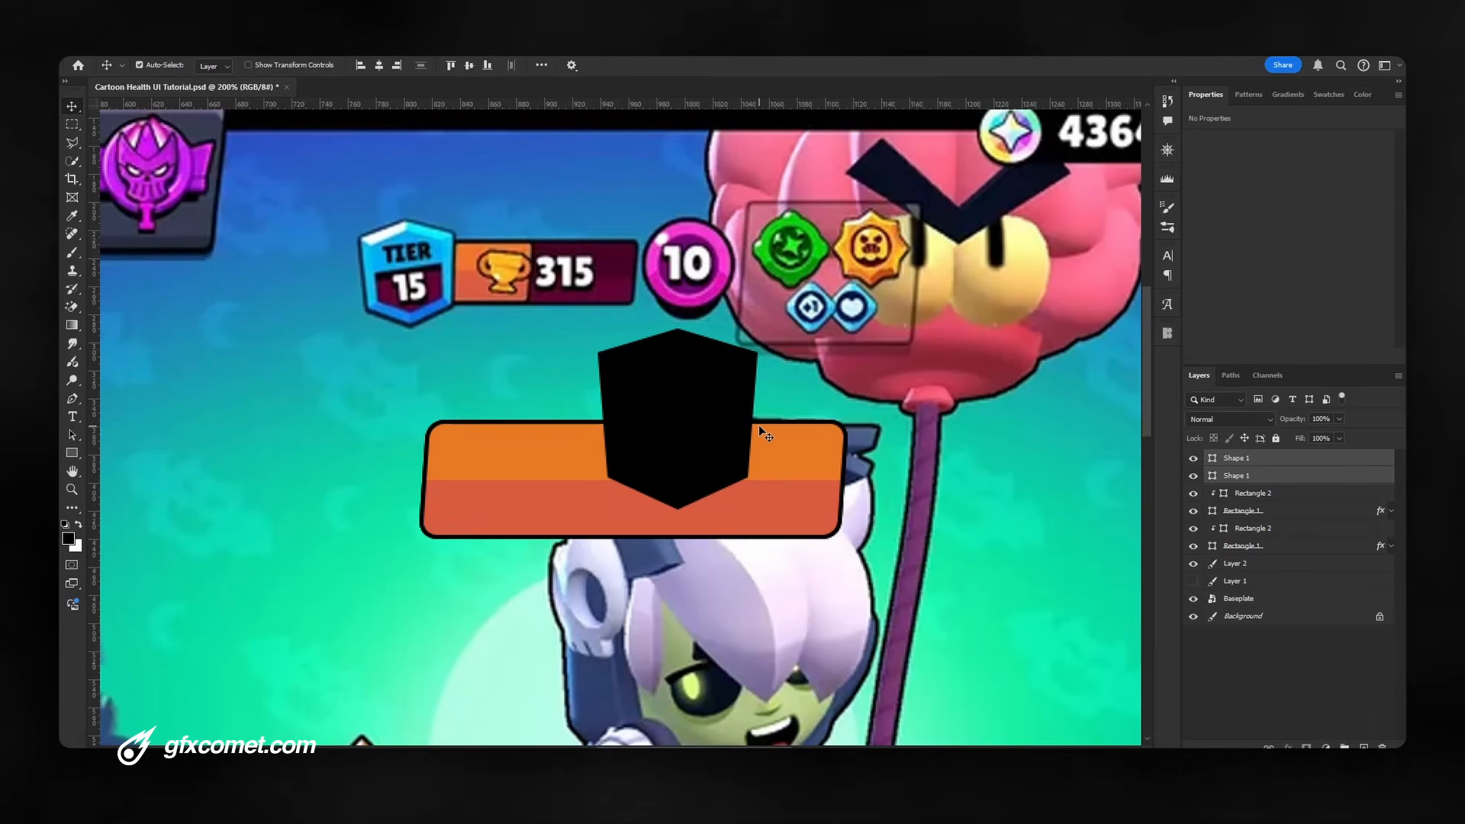
key(ctrl+g)
key(ctrl+e)
drag(832, 439, 744, 467)
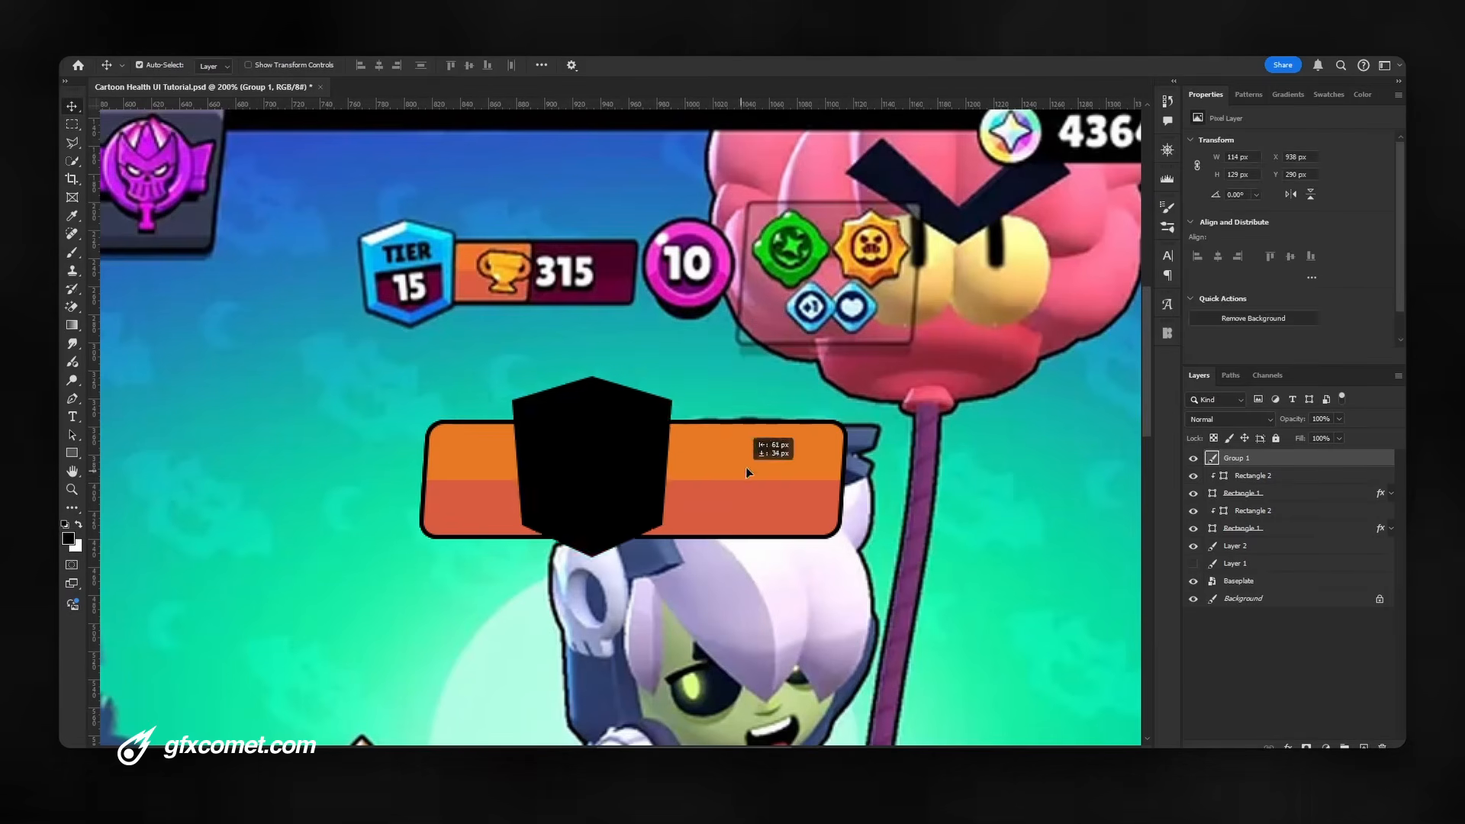
Add a blue colour overlay to the shield, sampled from the reference tier badge
click(871, 474)
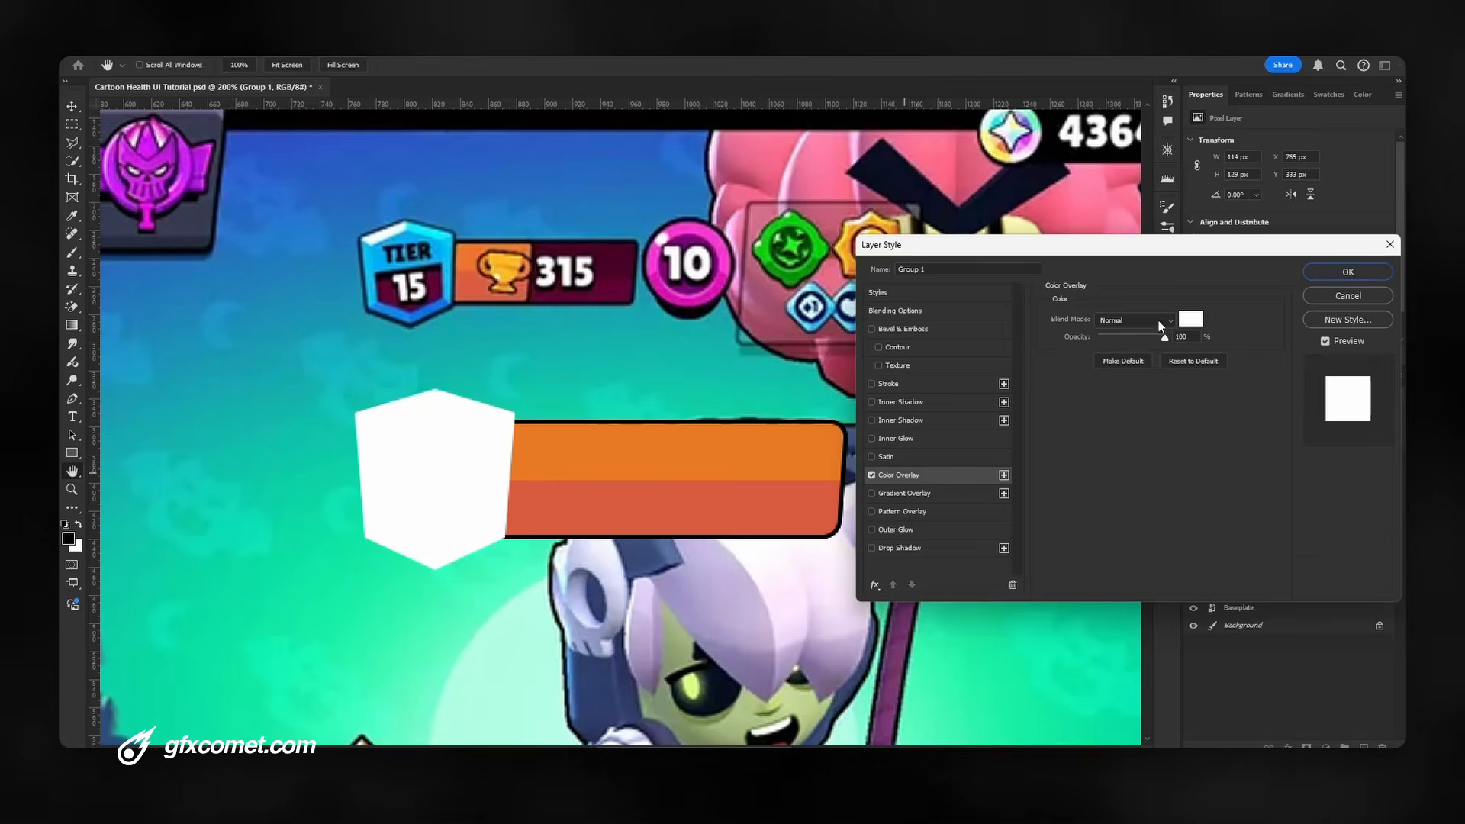
click(1190, 319)
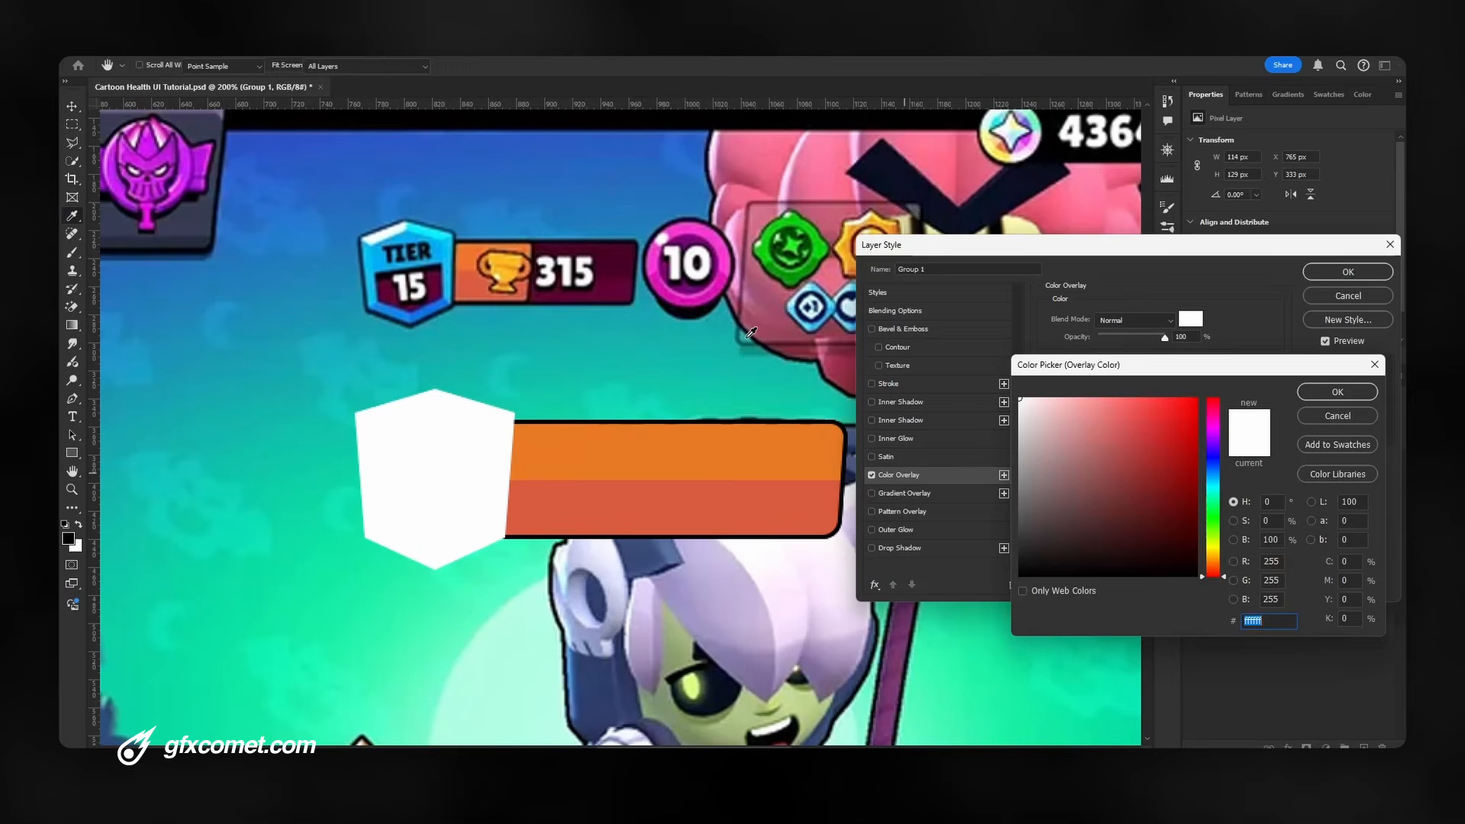
click(375, 260)
click(1329, 397)
Add a 7 px inner bevel to the shield with 100% highlight opacity, 38% shadow opacity and a 90° light angle
click(932, 330)
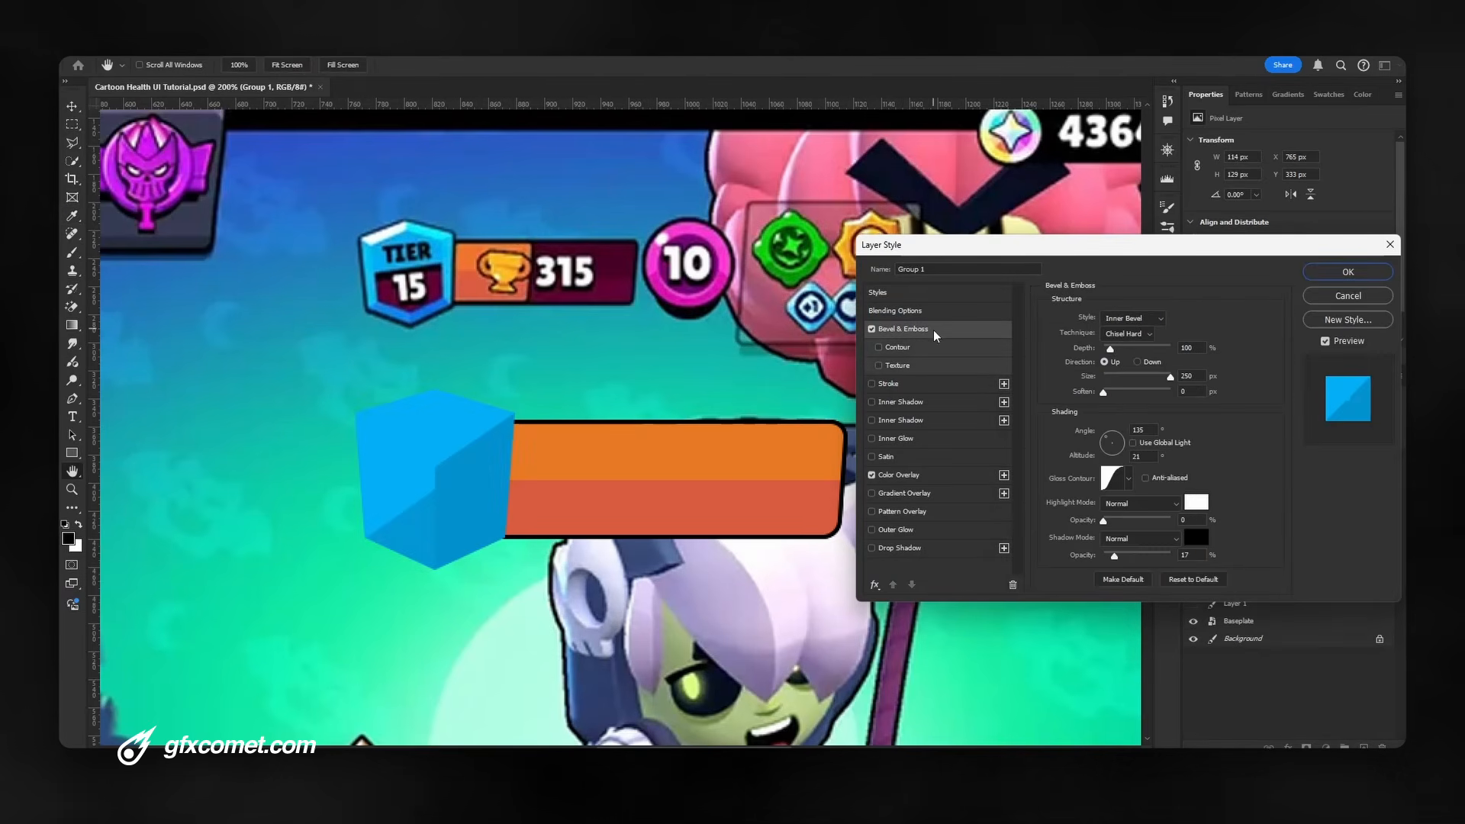
drag(1133, 378, 1109, 375)
drag(1128, 522, 1212, 523)
mouse_move(1114, 555)
mouse_down()
mouse_move(1183, 551)
mouse_move(1111, 555)
mouse_move(1129, 555)
mouse_up()
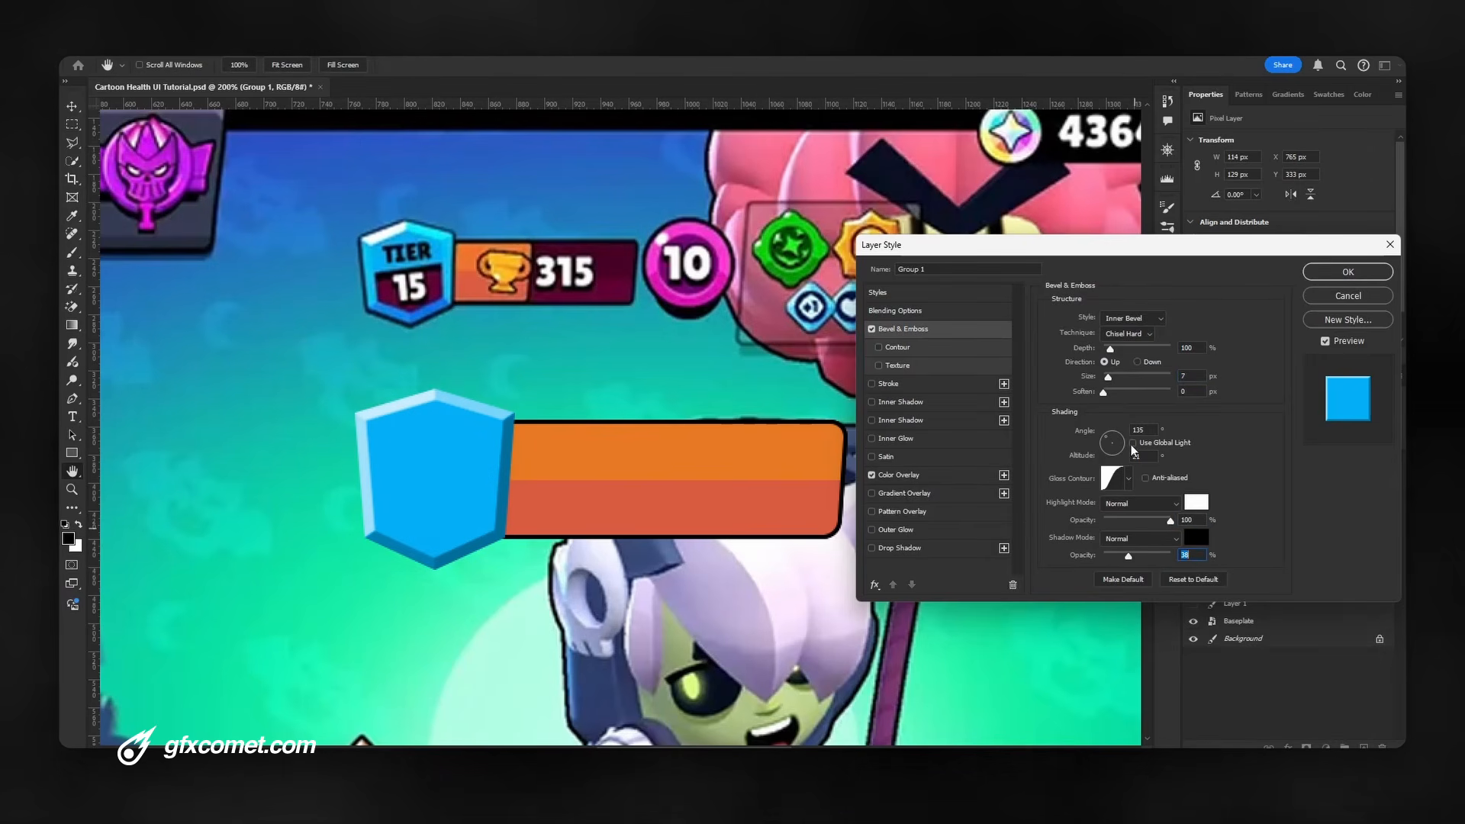
double_click(1155, 431)
text(90)
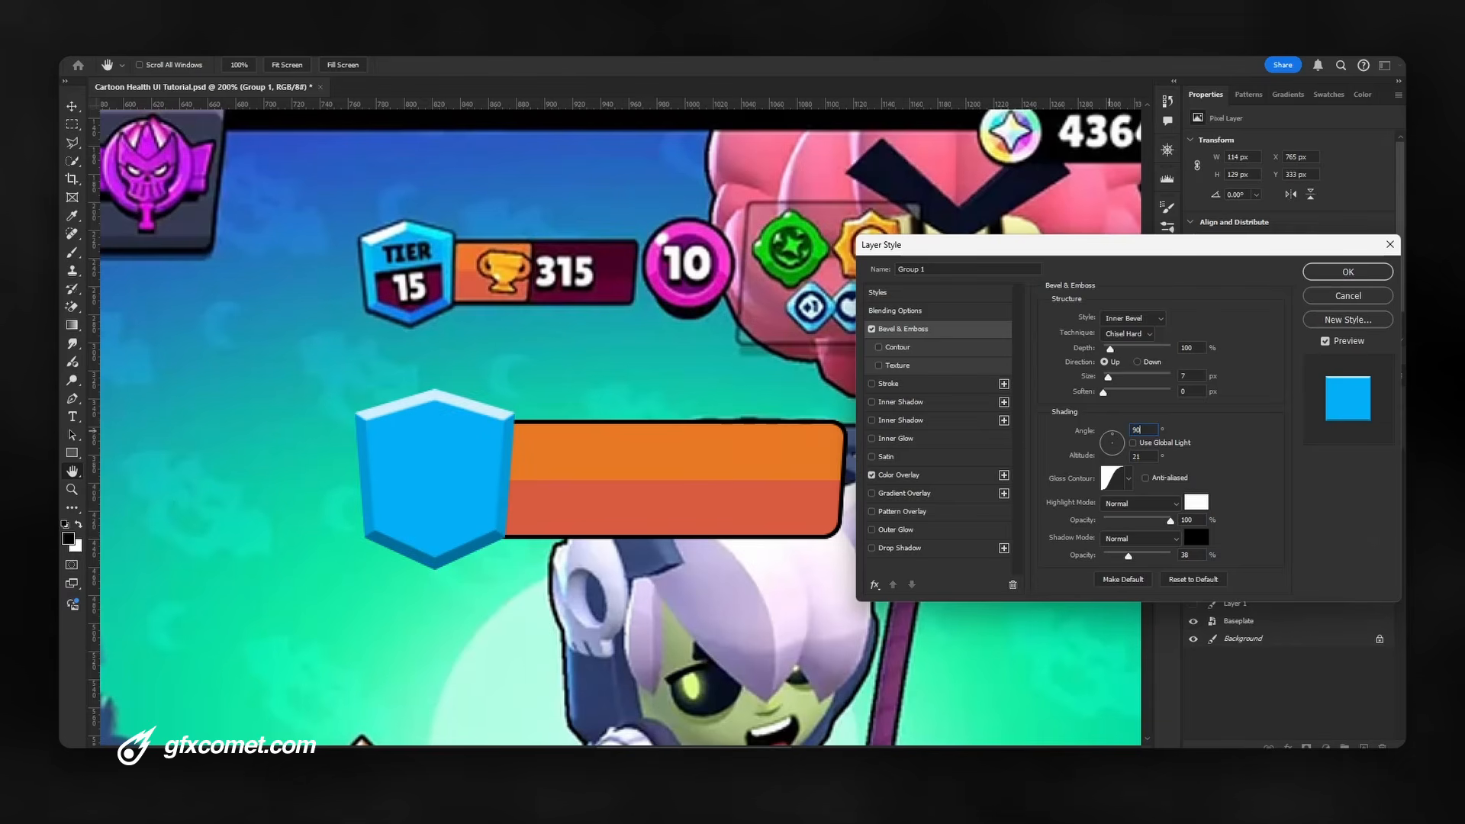
Set the shield's bevel to the Chisel Hard technique with 1000% depth and 5 px size
click(1129, 334)
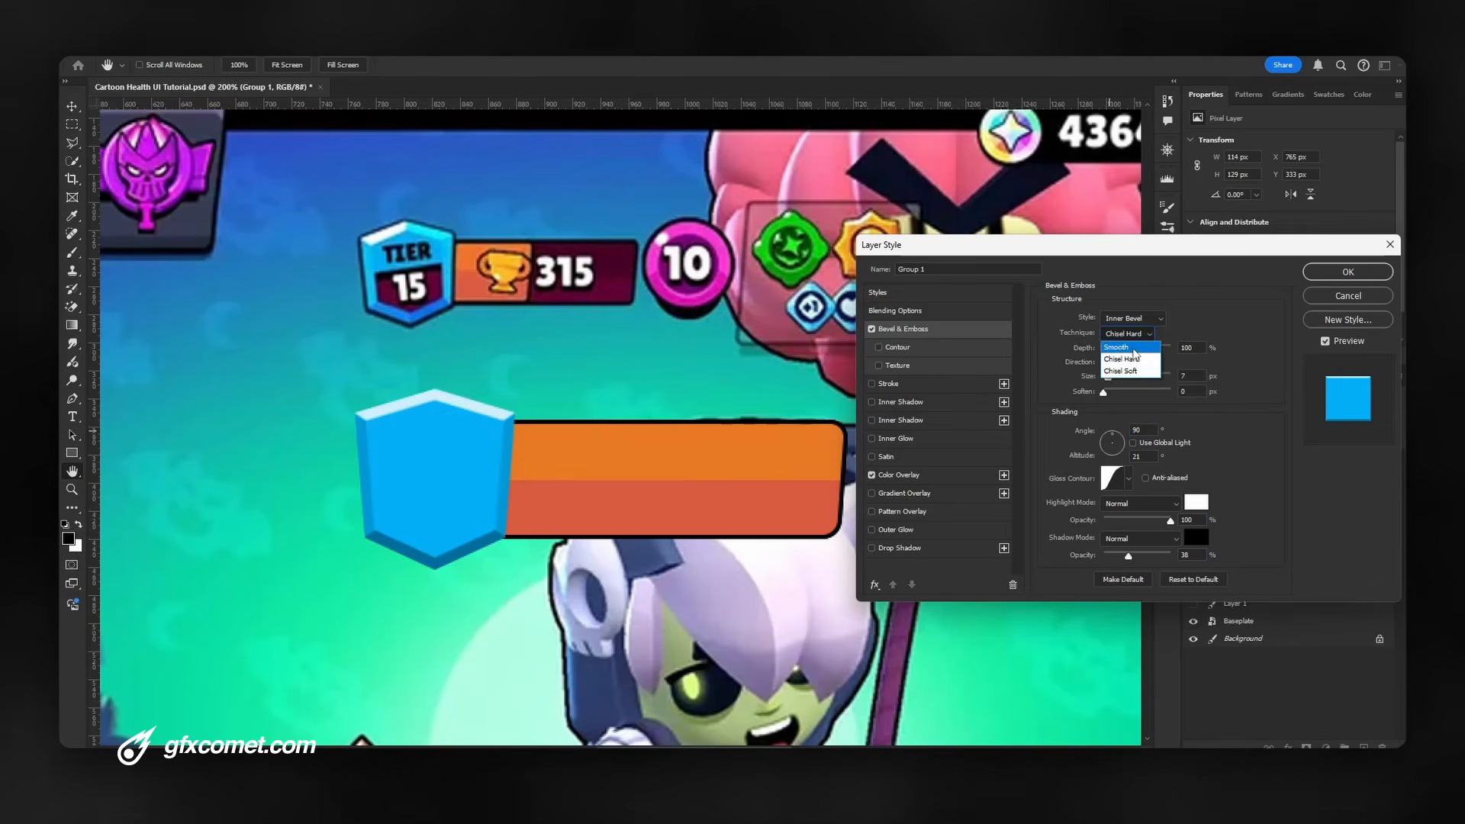
click(1134, 358)
drag(1110, 349, 1152, 351)
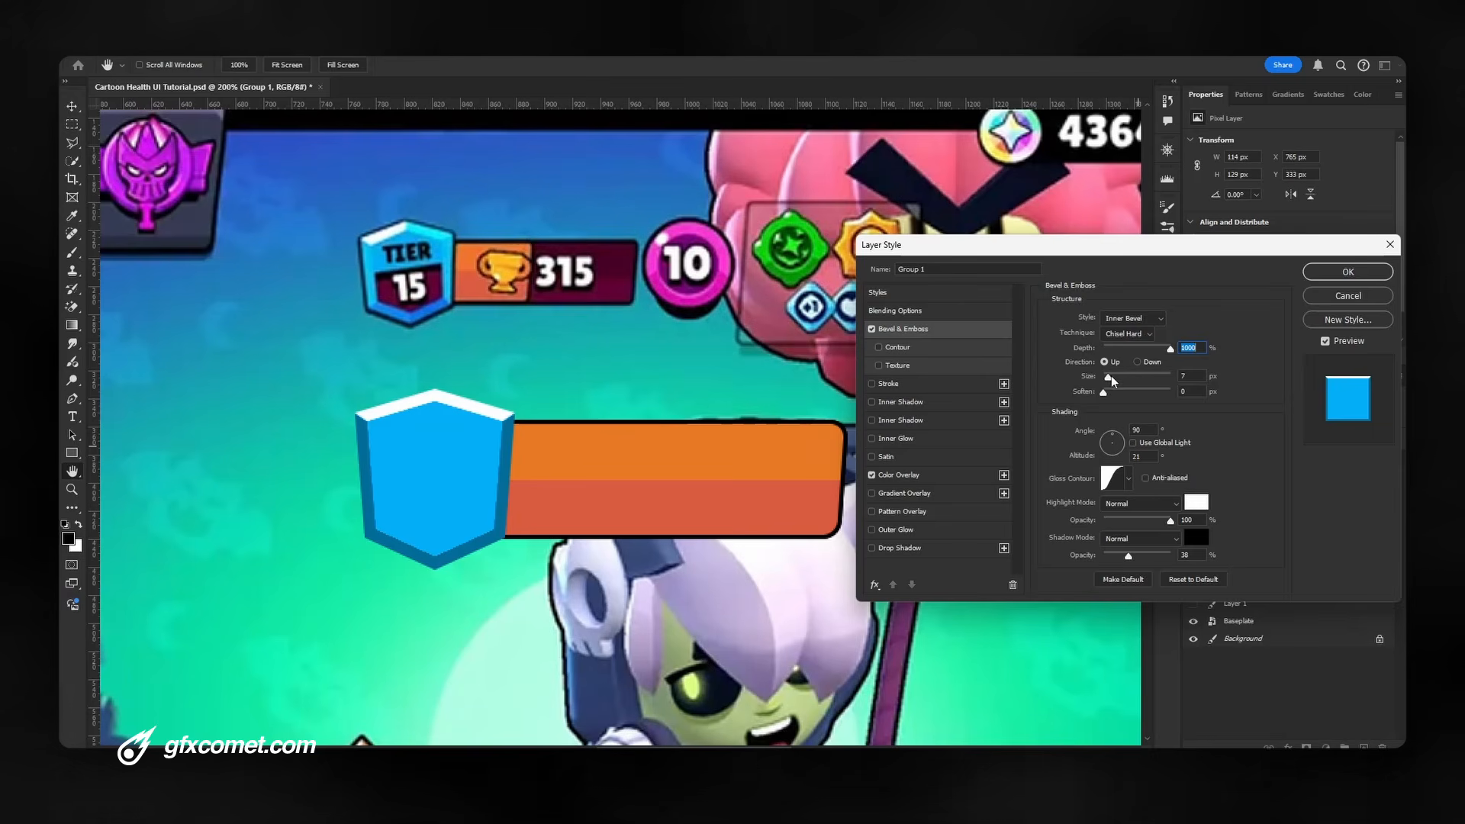
drag(1110, 378, 1107, 379)
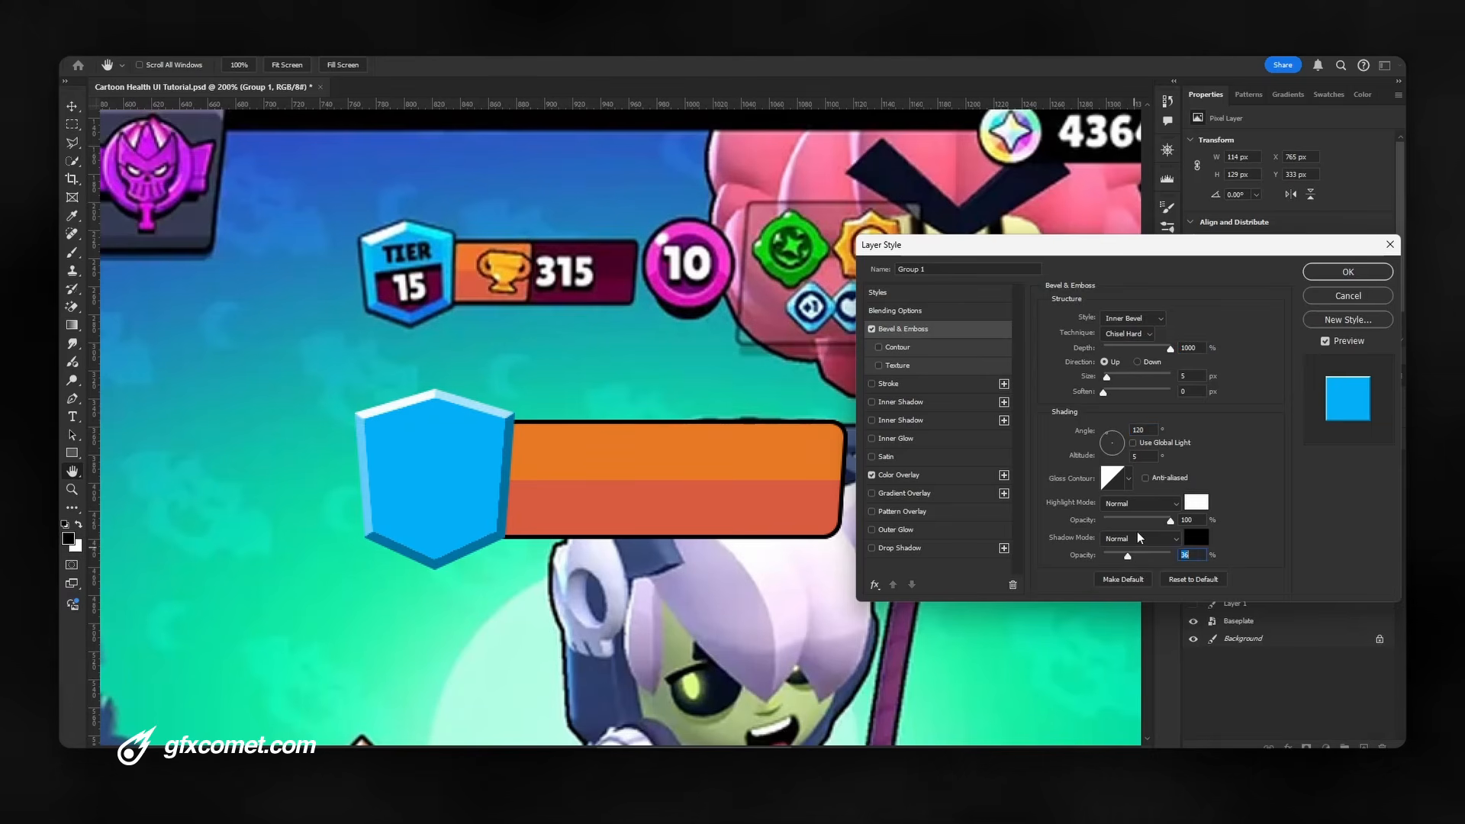
Set the bevel's shadow to Overlay at 38% opacity and its light to a 112° angle with 21° altitude
click(1137, 537)
click(1133, 552)
mouse_move(1114, 553)
mouse_down()
mouse_move(1146, 552)
mouse_move(1114, 557)
mouse_up()
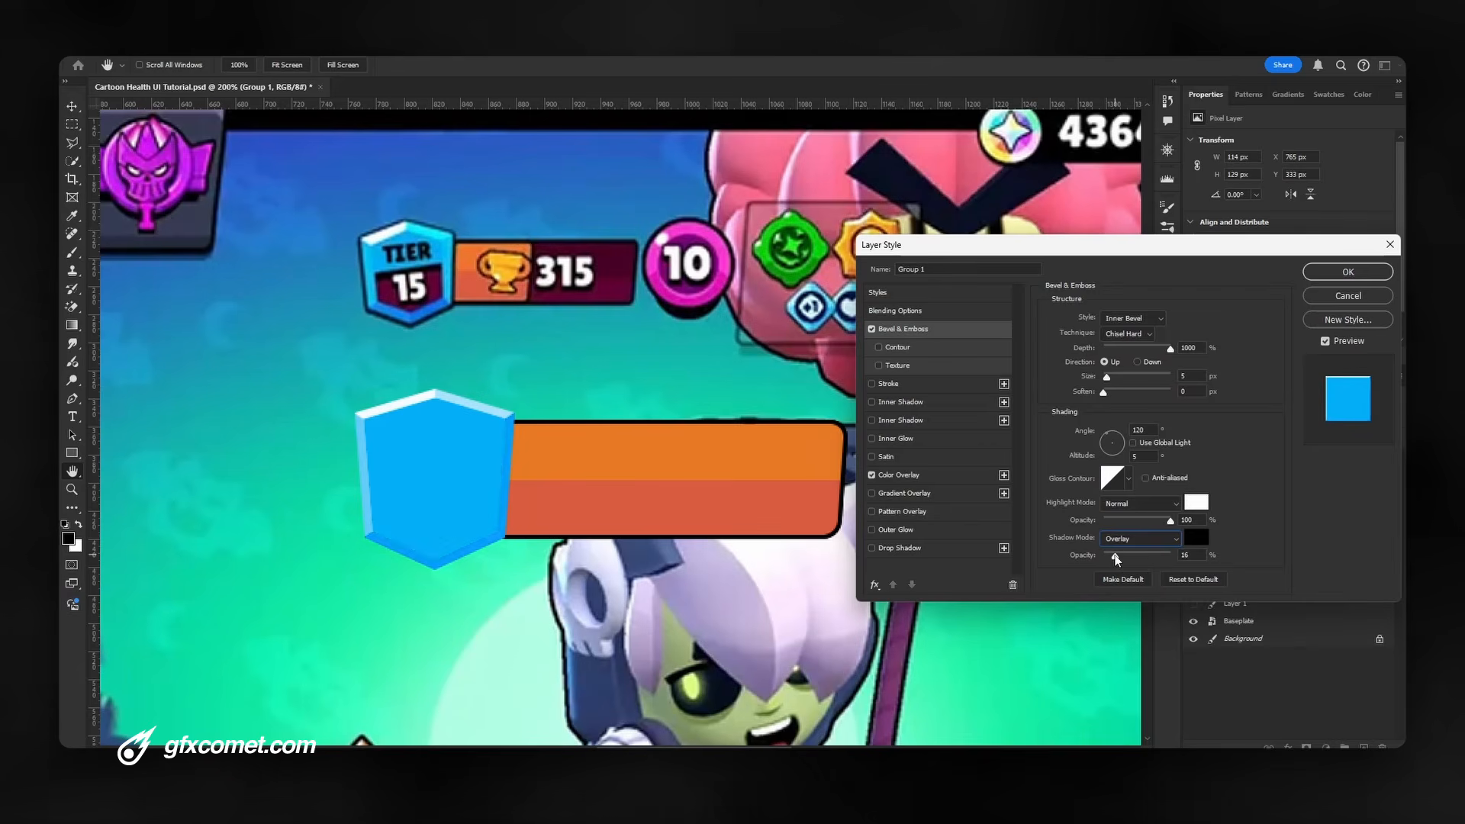
click(1113, 435)
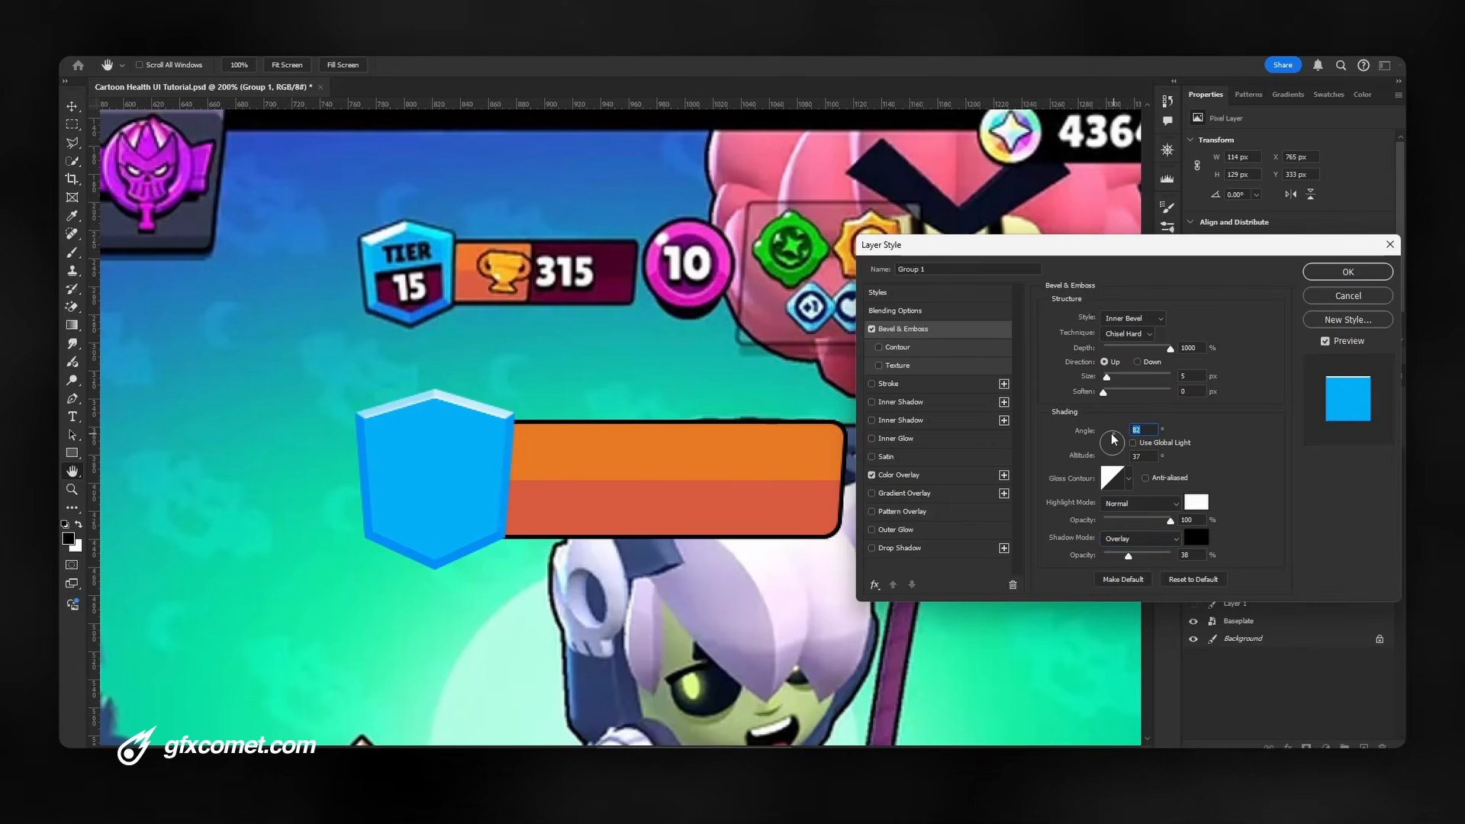
click(1112, 438)
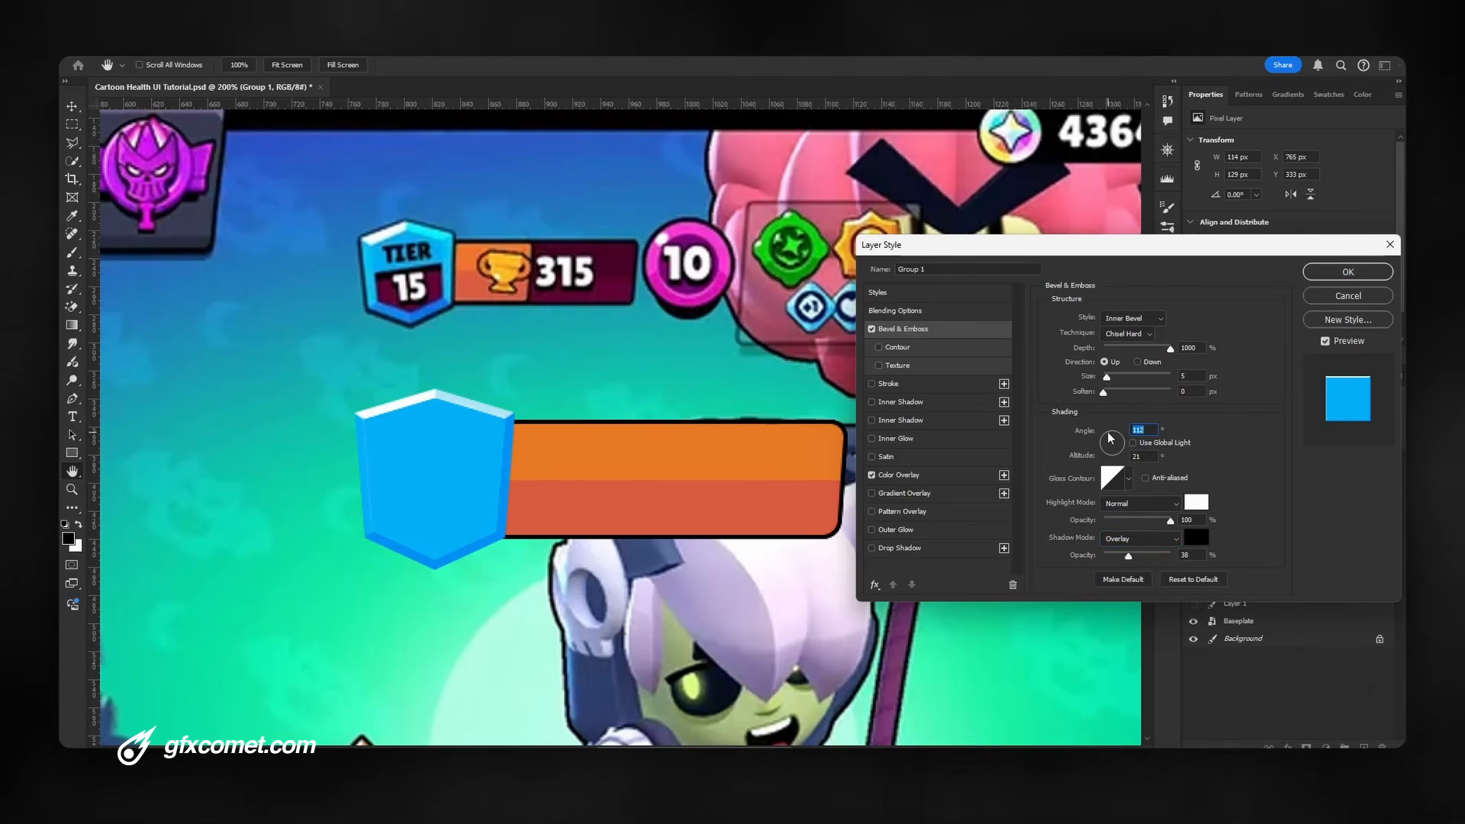
Recolour the shield's colour overlay to #02baf8, sampled from the reference tier badge
click(899, 475)
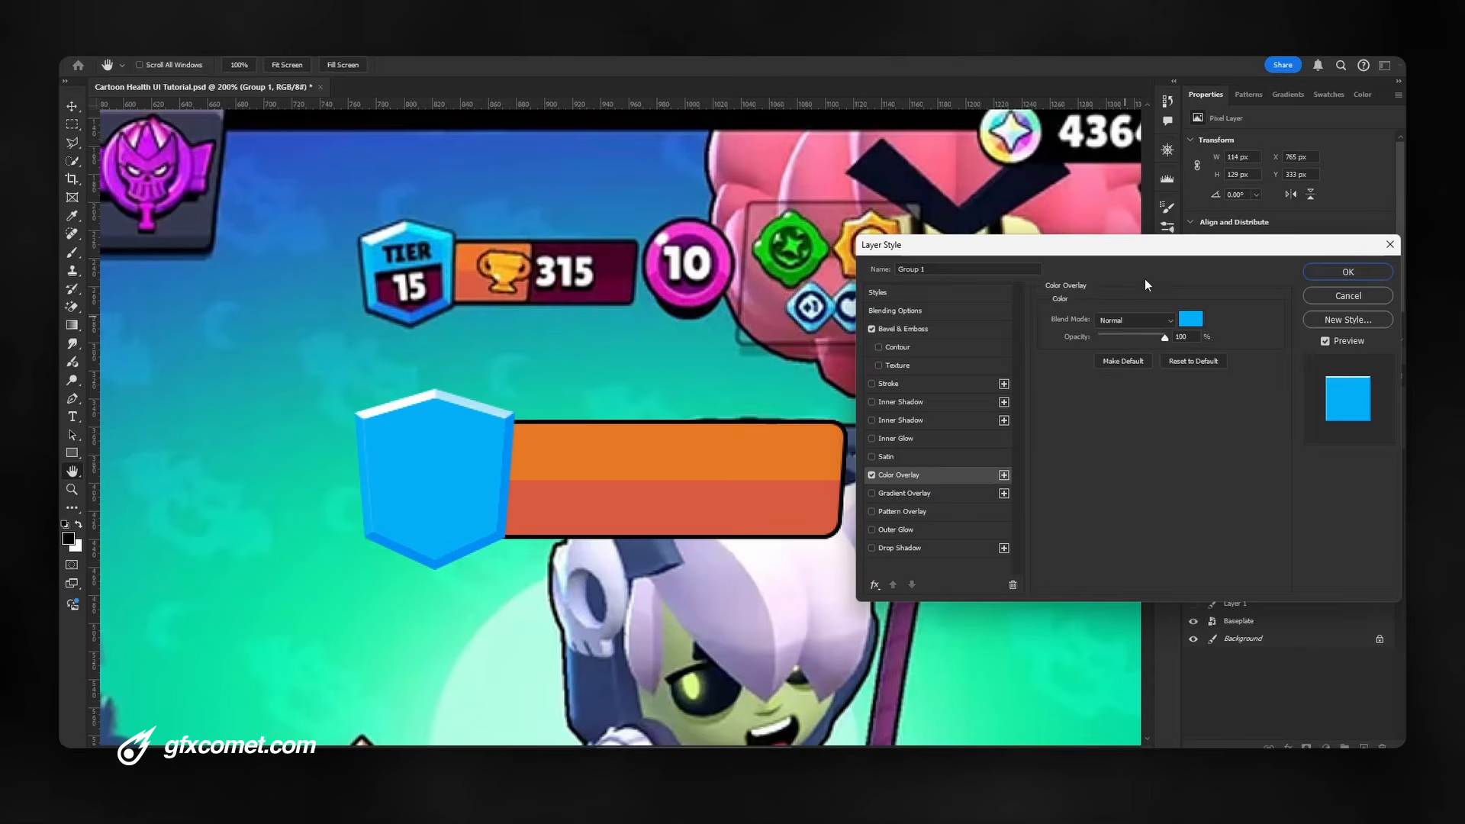
click(1191, 319)
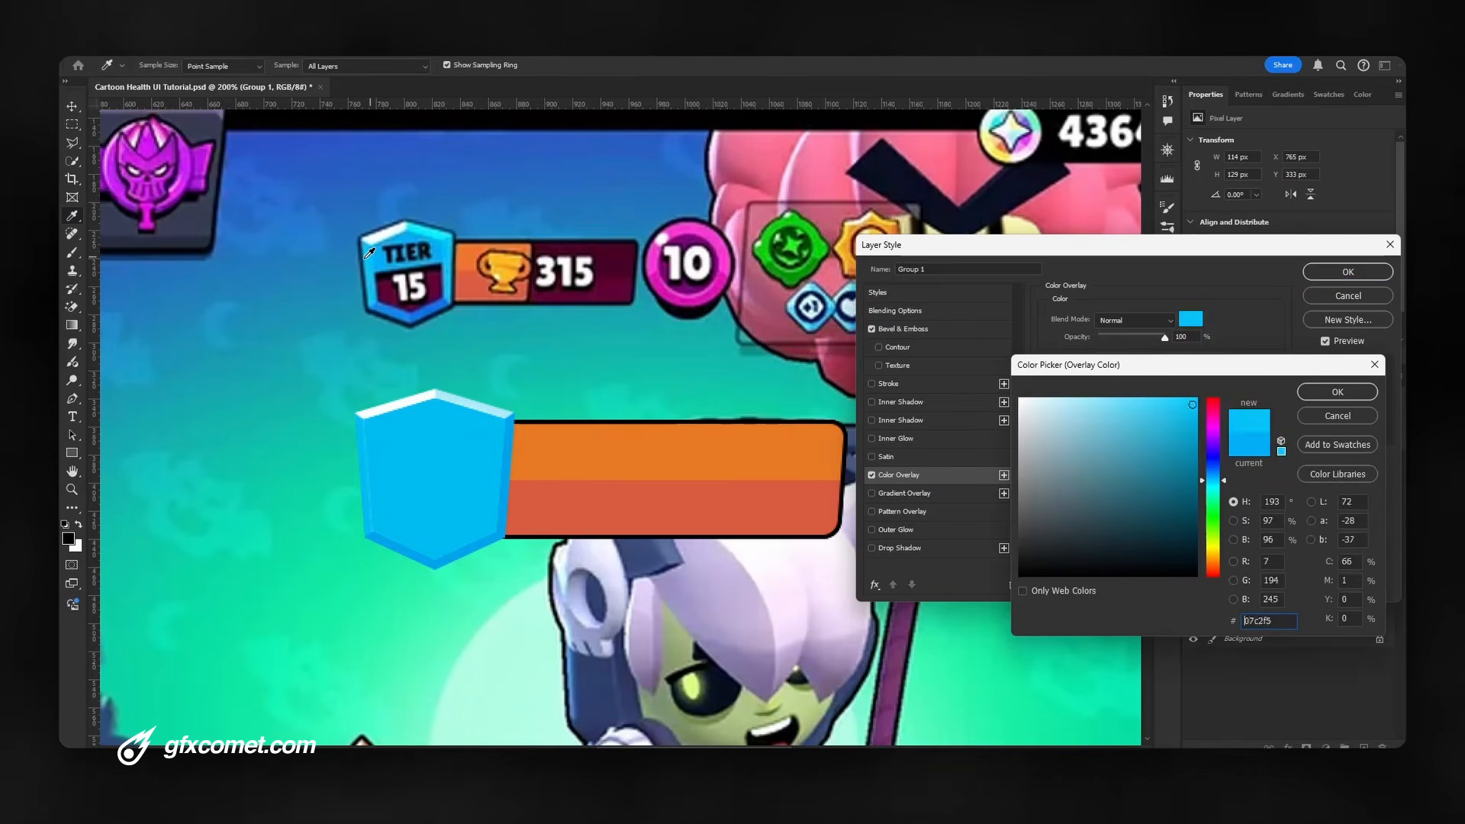
drag(368, 252, 377, 253)
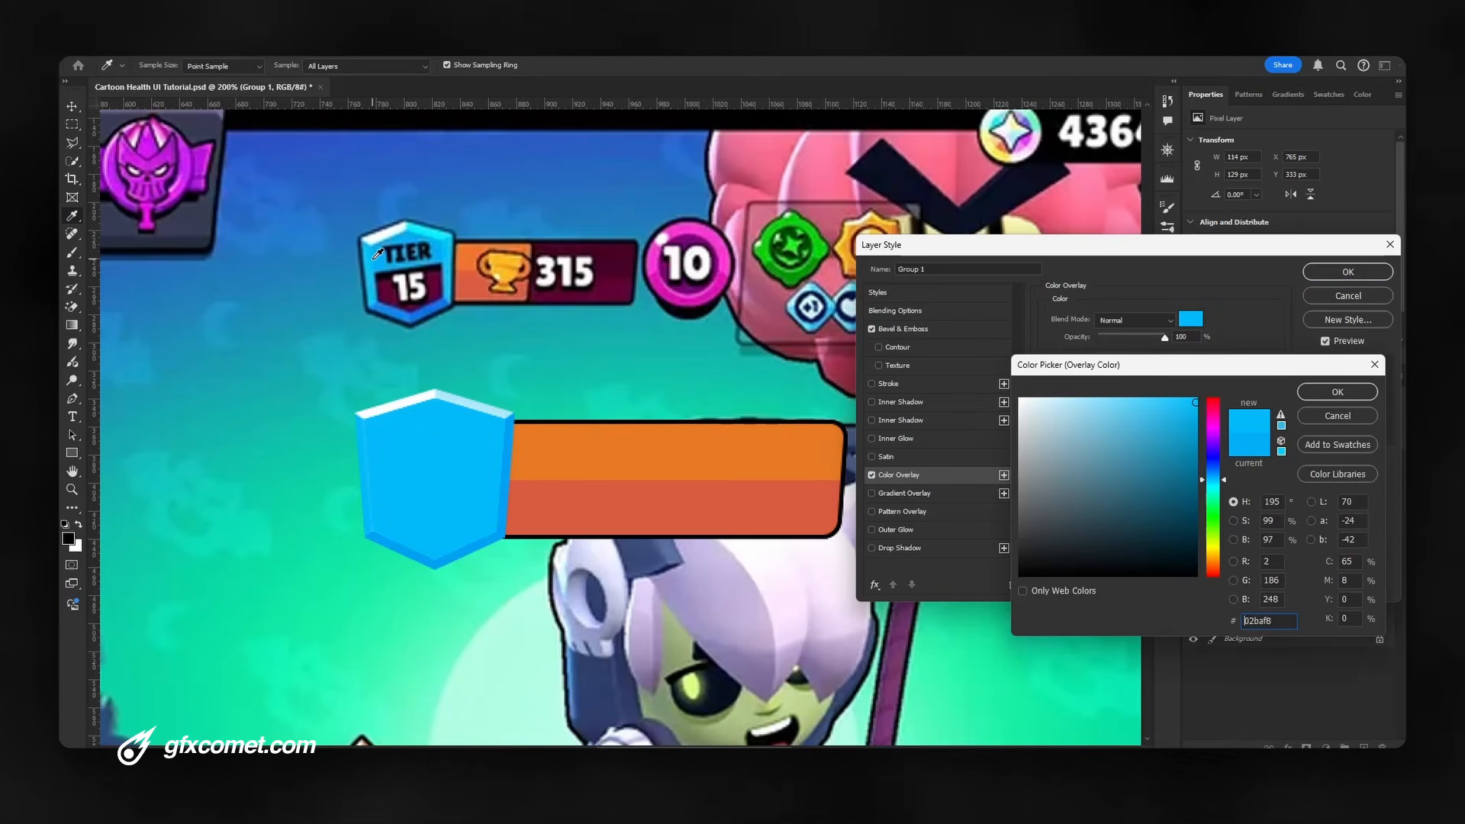
click(1360, 395)
Slightly enlarge the shield's bevel, apply the layer style and save the document
click(935, 330)
drag(1104, 377, 1112, 376)
click(1348, 271)
key(ctrl+s)
key(Return)
Add a new layer above the shield and place a vertical guide through the shield's centre
click(1390, 457)
click(1364, 747)
drag(93, 504, 435, 492)
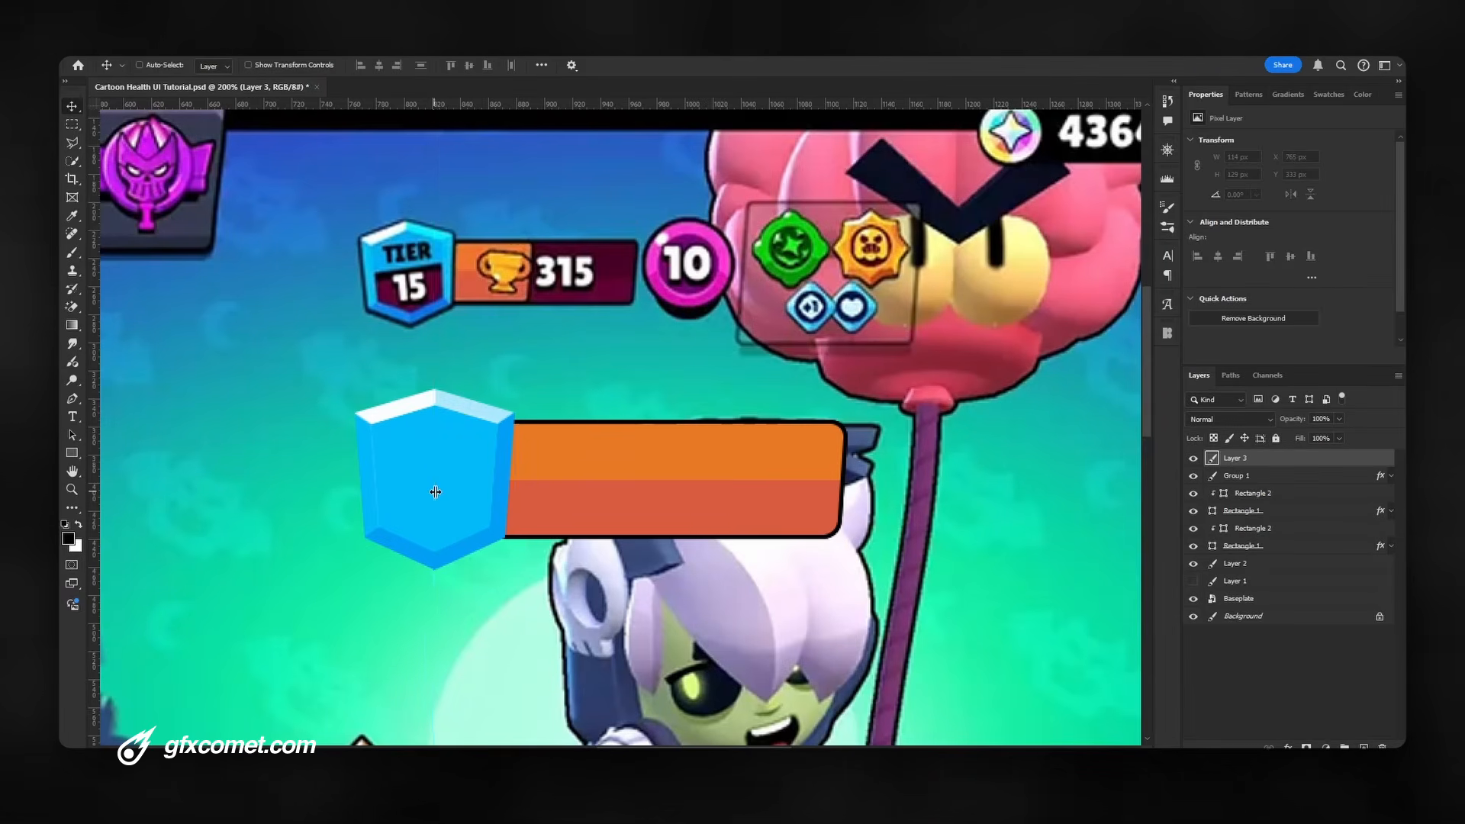
key(ctrl+z)
drag(95, 488, 435, 488)
key(p)
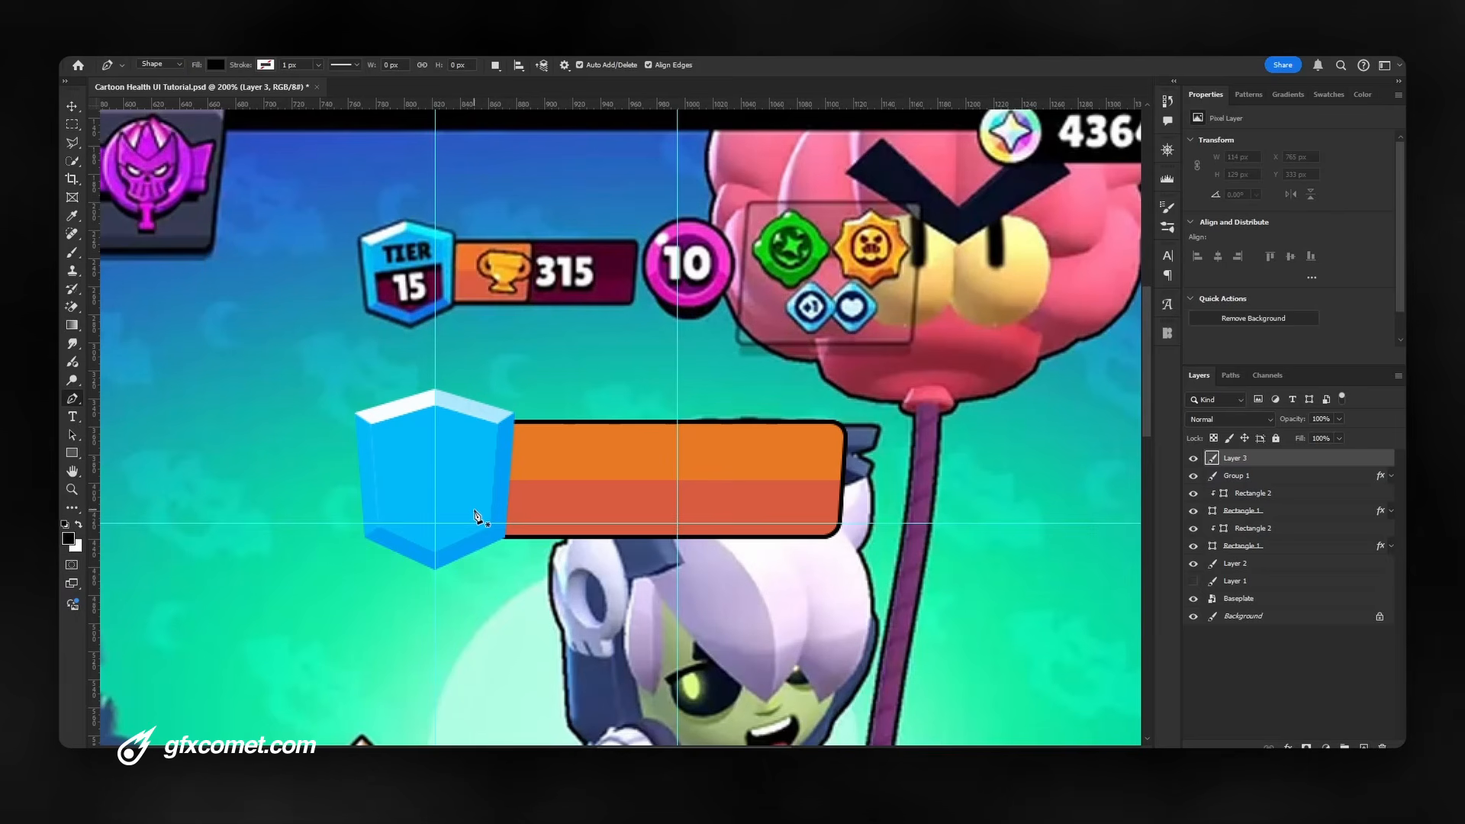
click(489, 472)
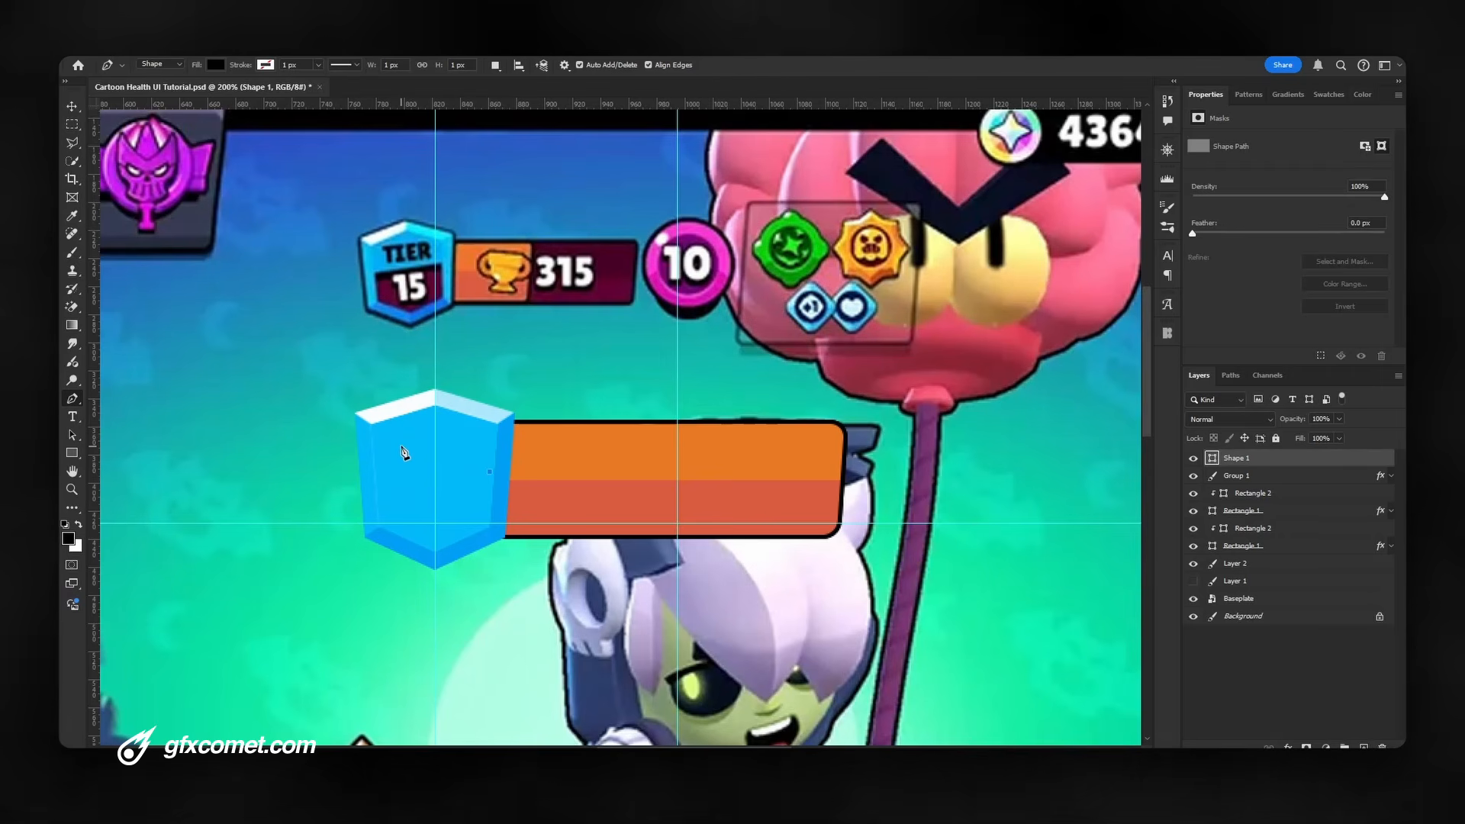
key(ctrl+z)
key(v)
Draw a black inset about 77 × 45 px in the shield's lower half with the Pen tool, slanted along its top, and hide the guides
click(1363, 744)
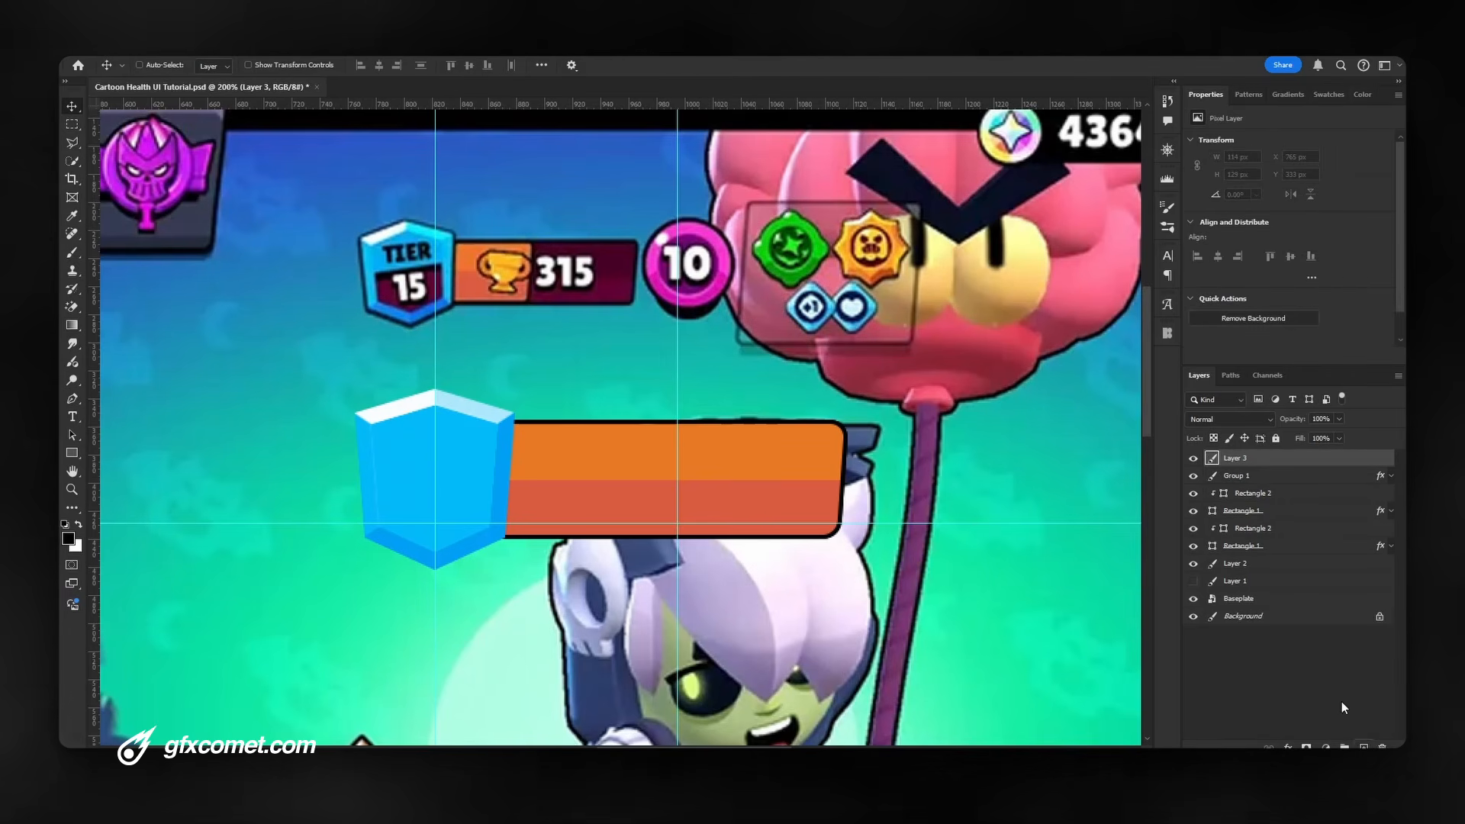
key(p)
click(489, 484)
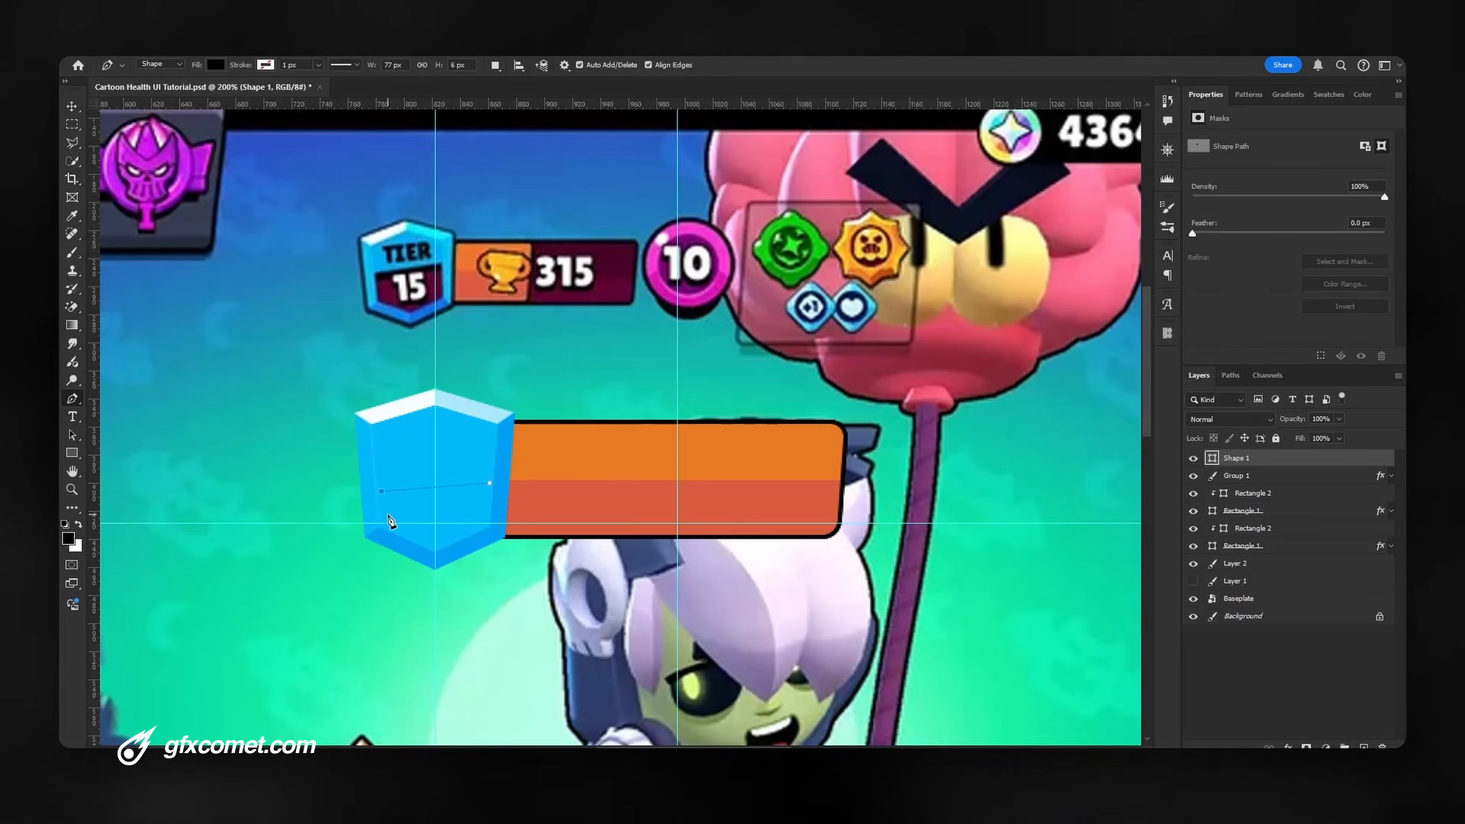
key(ctrl+h)
key(ctrl+h)
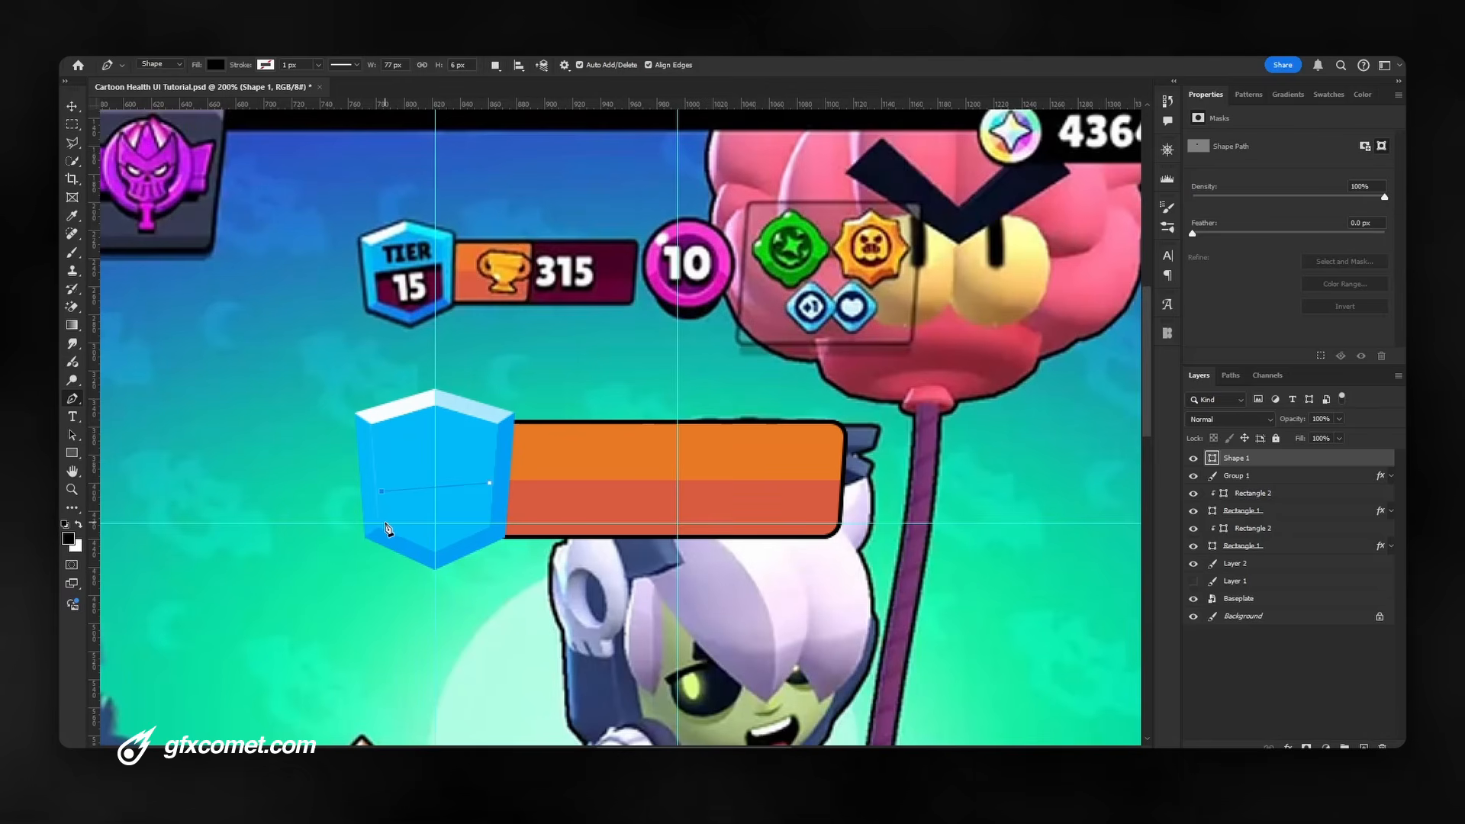
click(384, 525)
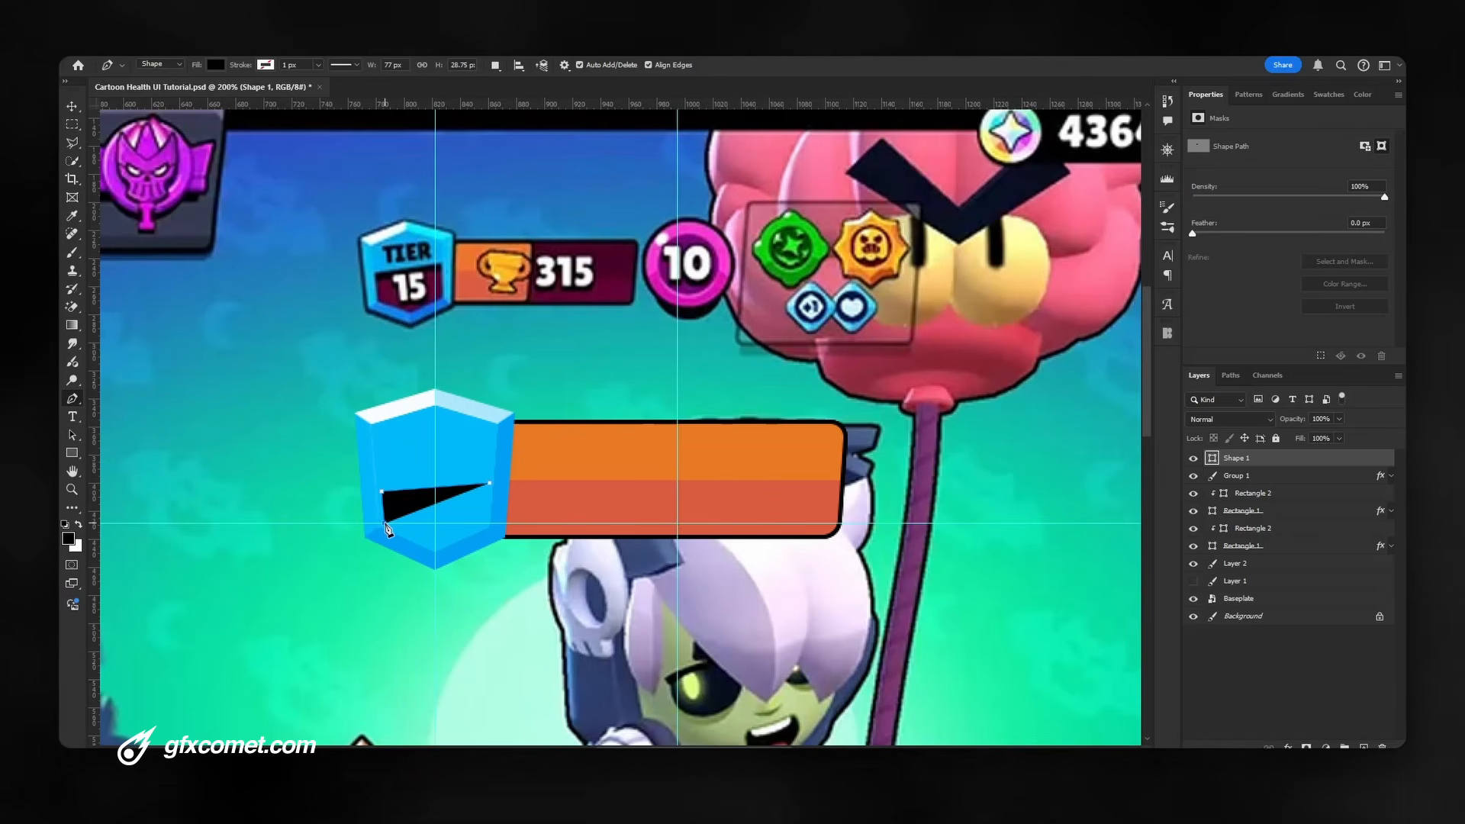
click(435, 546)
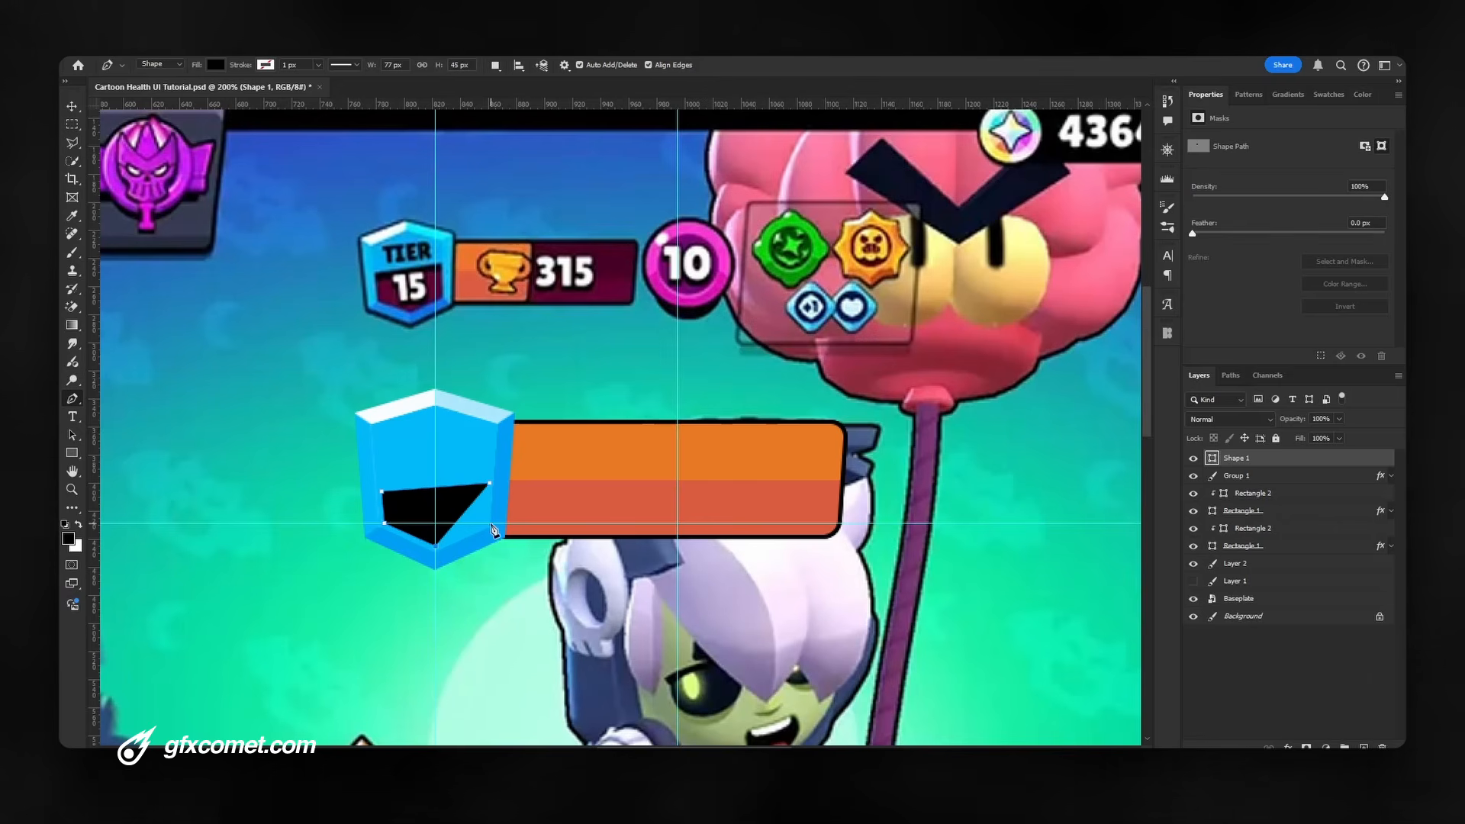
click(487, 523)
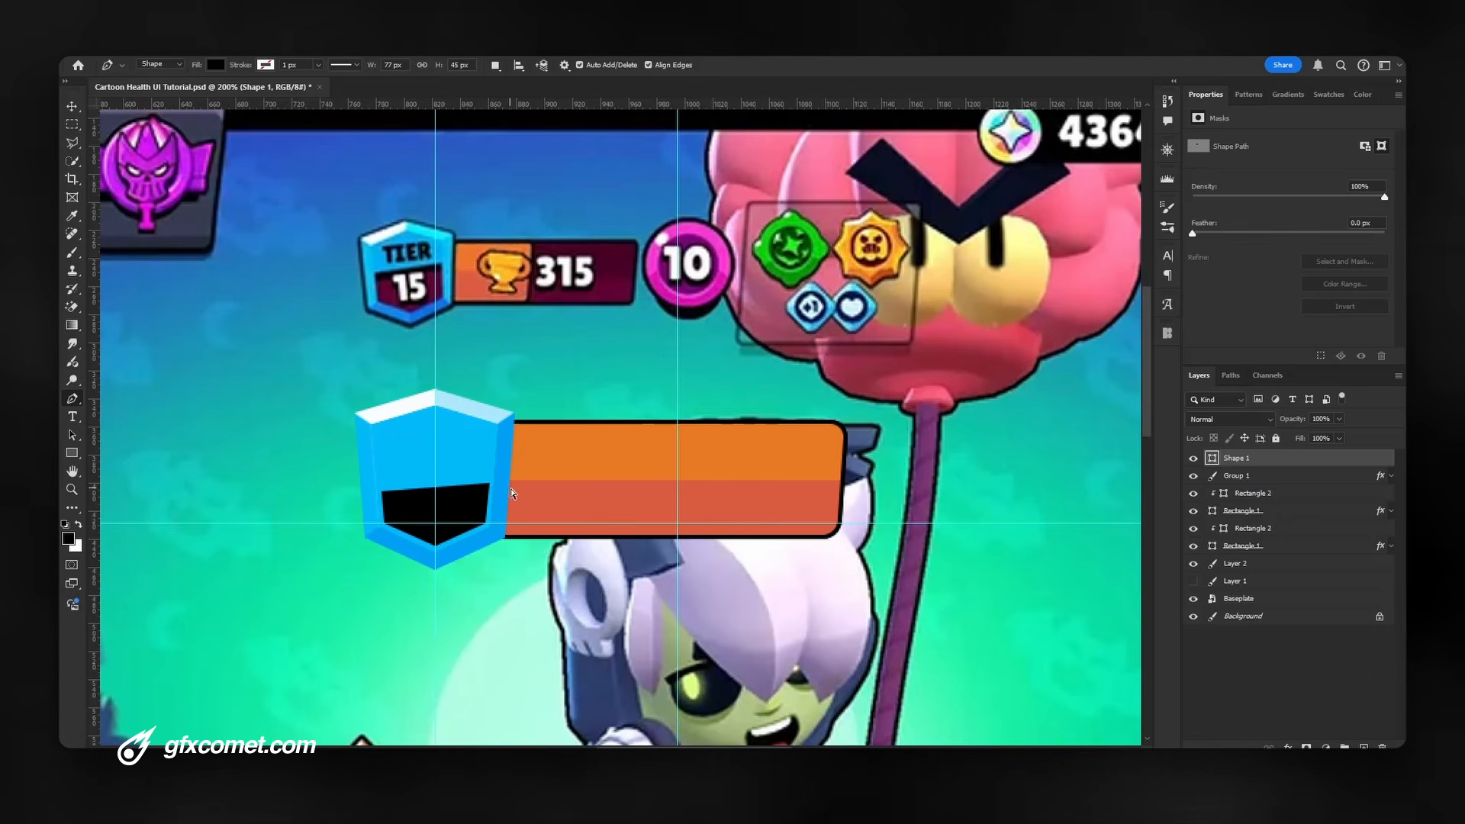
key(ctrl+;)
key(v)
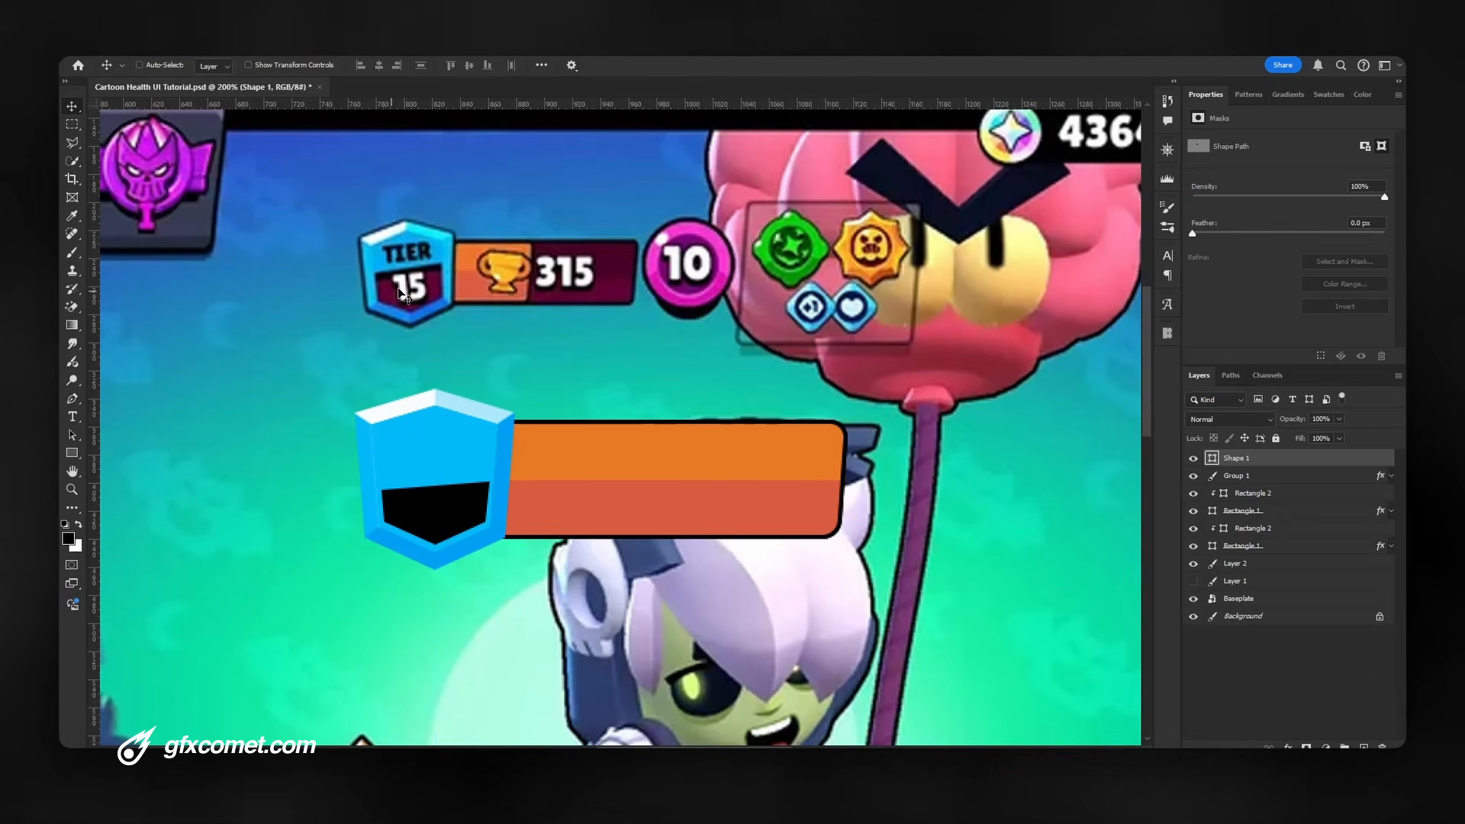
Recolour the shield's inset maroon #610134, sampled from the reference tier badge
double_click(1213, 458)
click(391, 291)
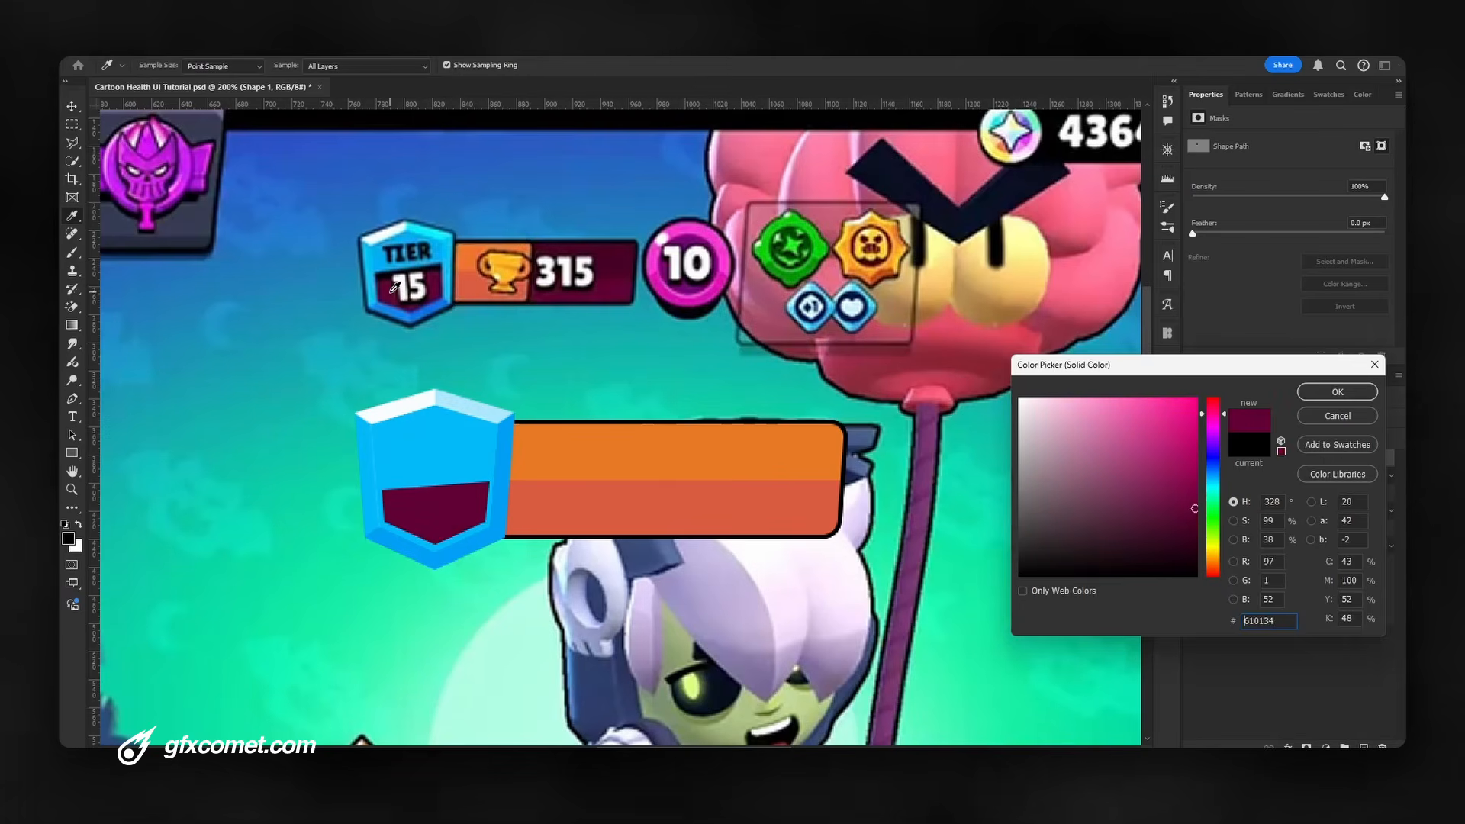
key(Return)
Add a new layer above the maroon inset and clip it to the inset
click(1363, 747)
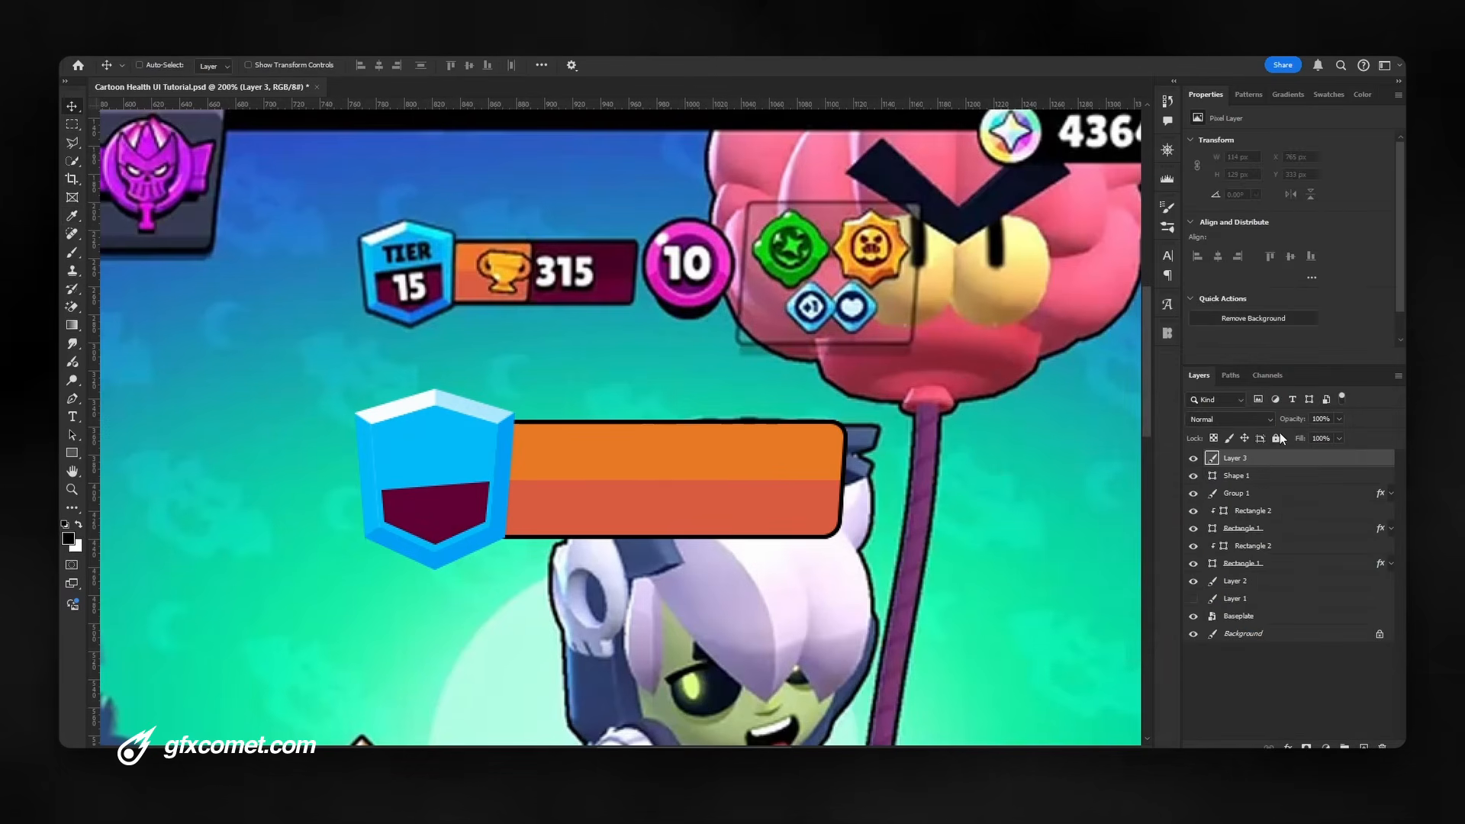
right_click(1271, 460)
click(1228, 558)
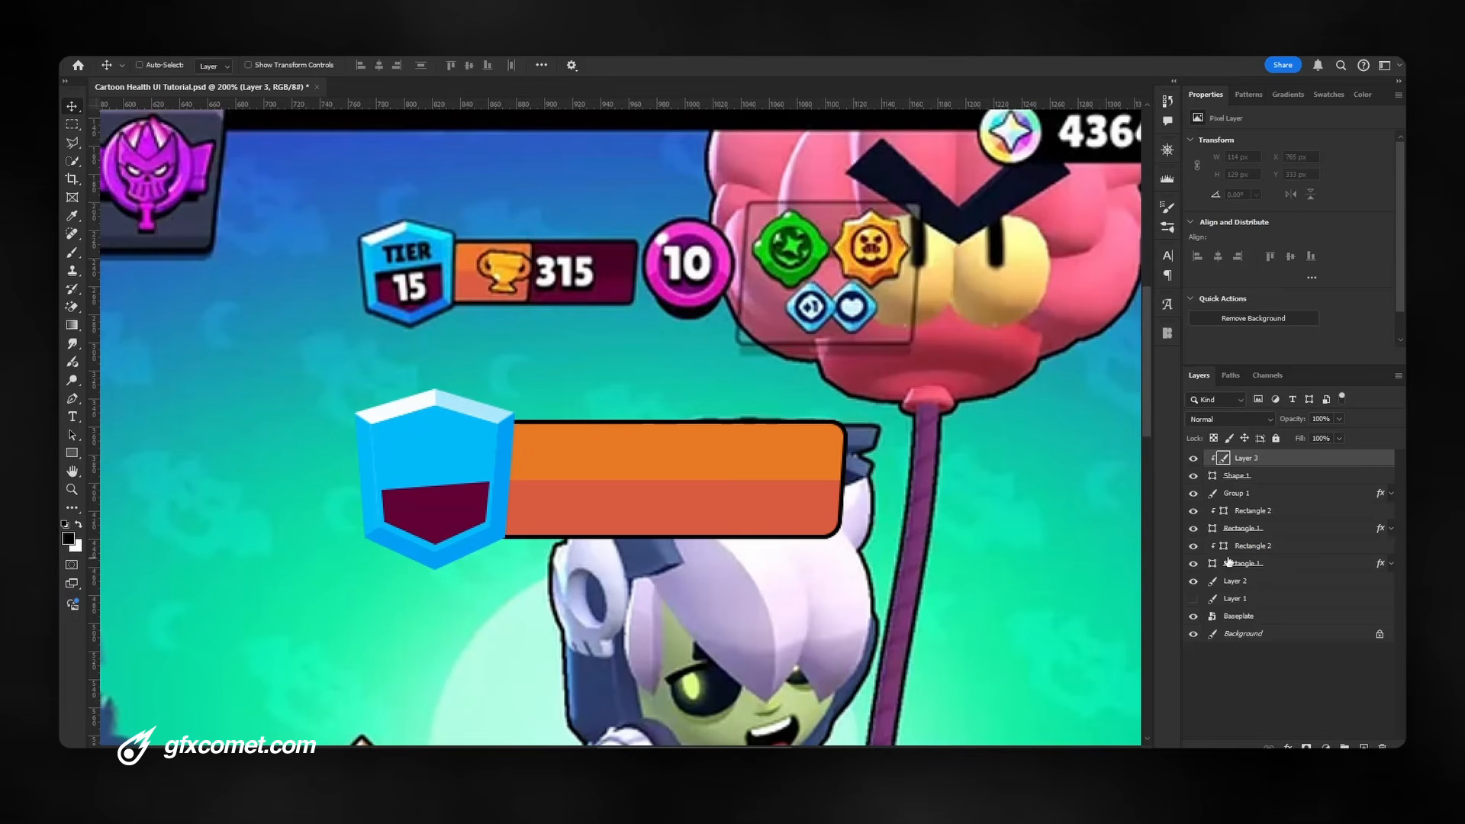
Draw a black slanted band about 95 × 19 px over the maroon inset's upper edge with the Pen tool and set its fill to 85%
key(p)
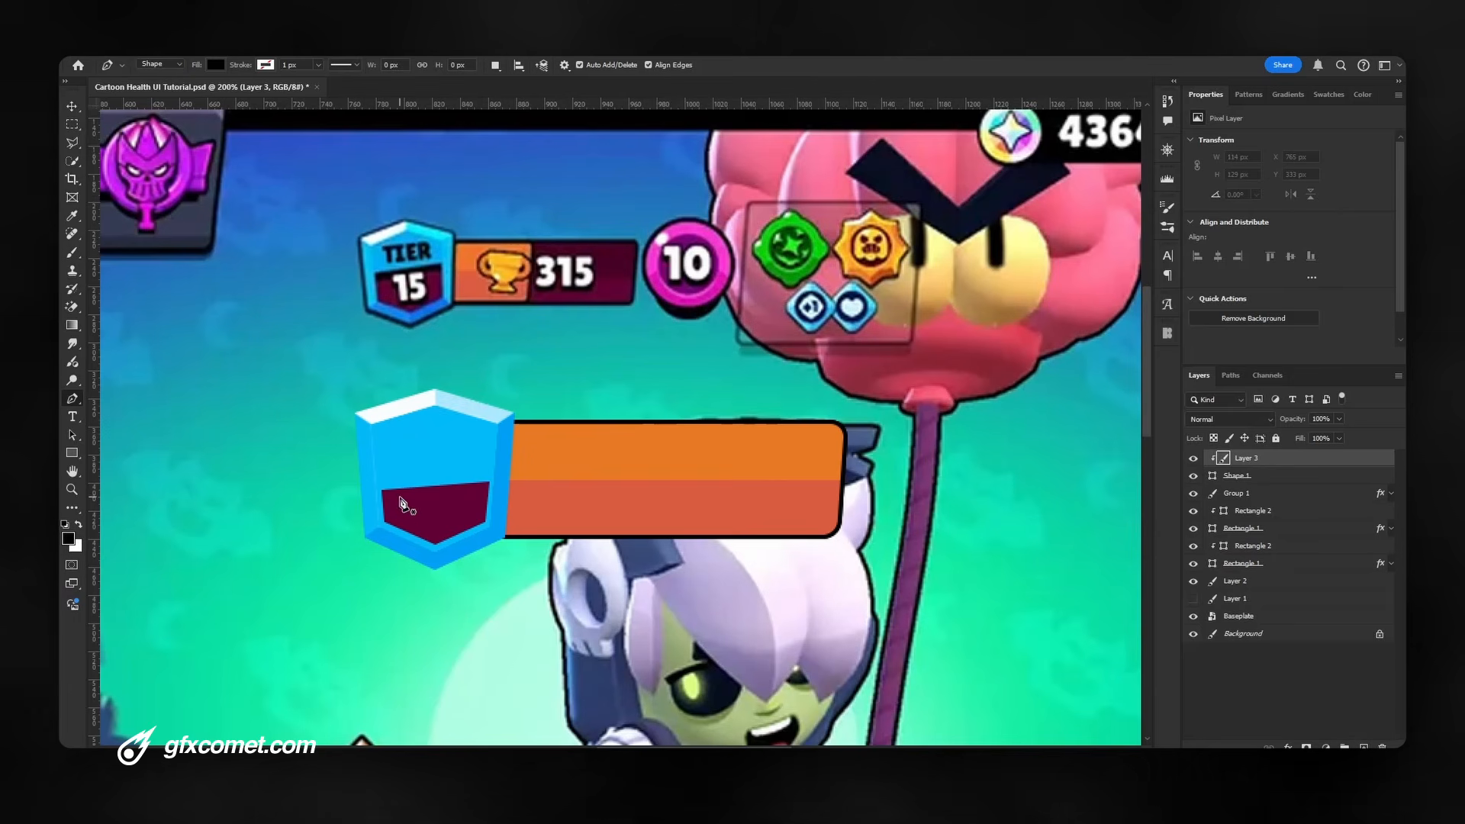
click(374, 500)
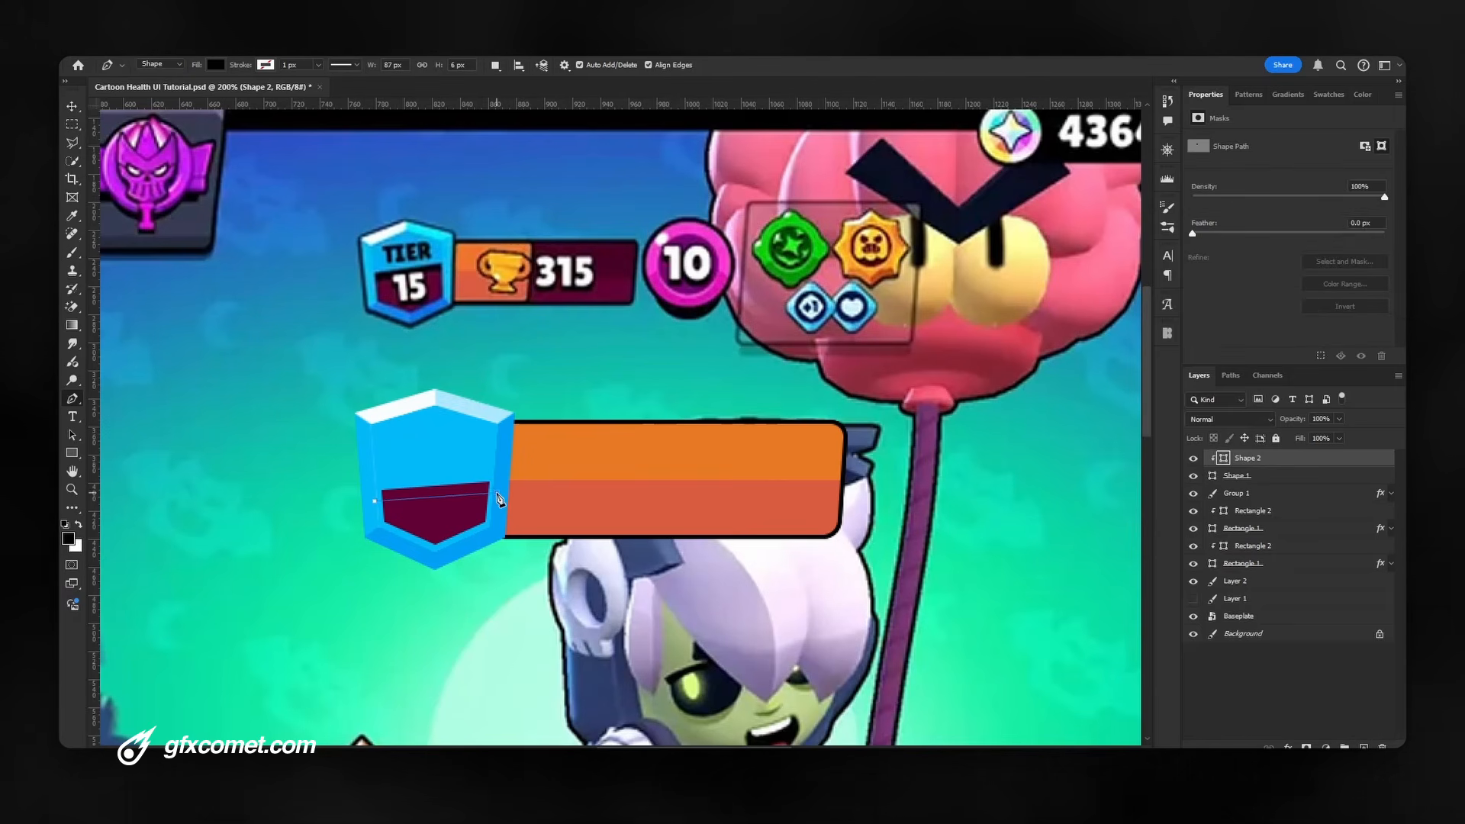
click(498, 474)
click(379, 474)
click(365, 482)
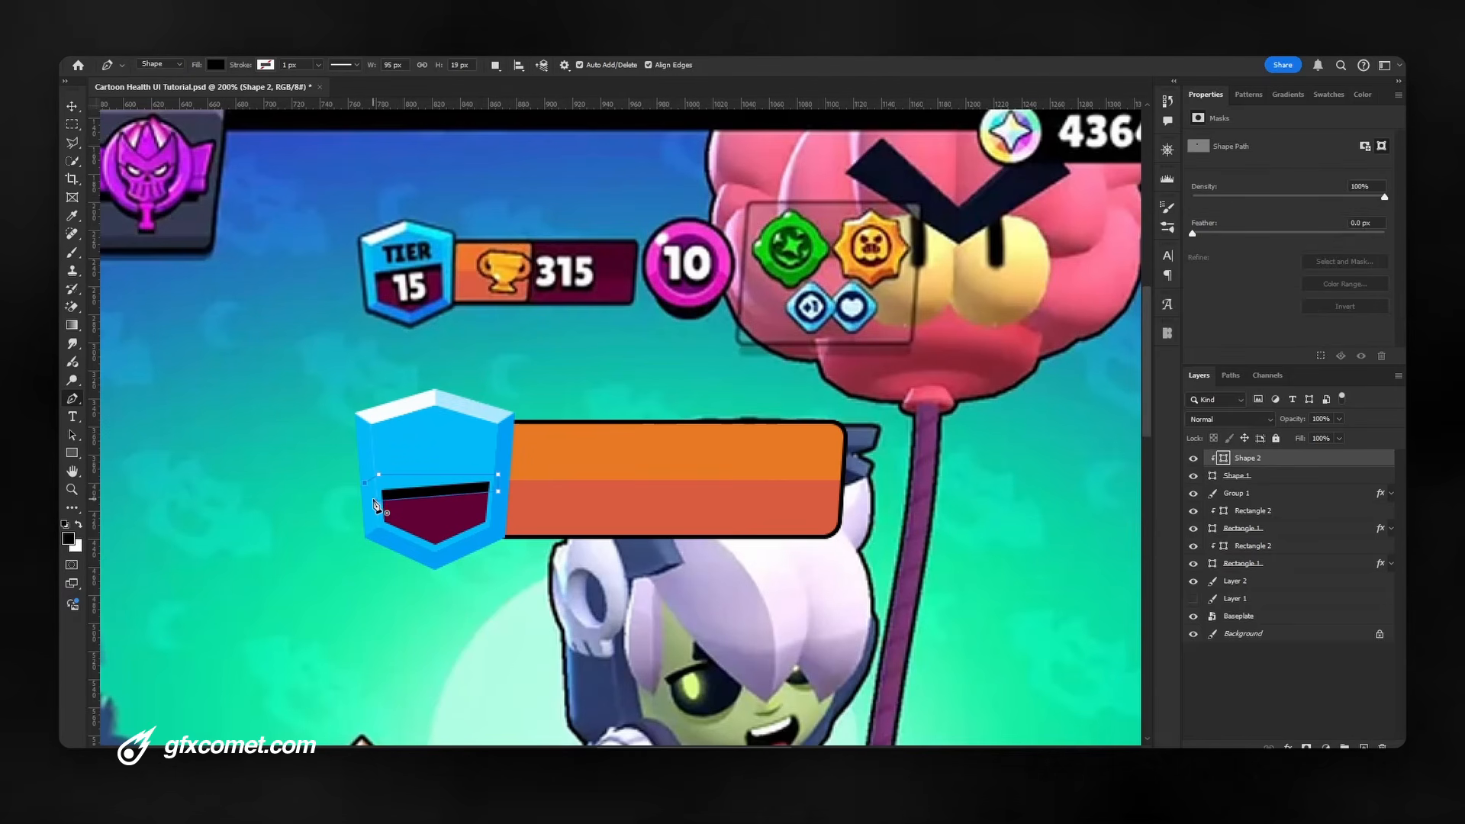
click(375, 503)
key(v)
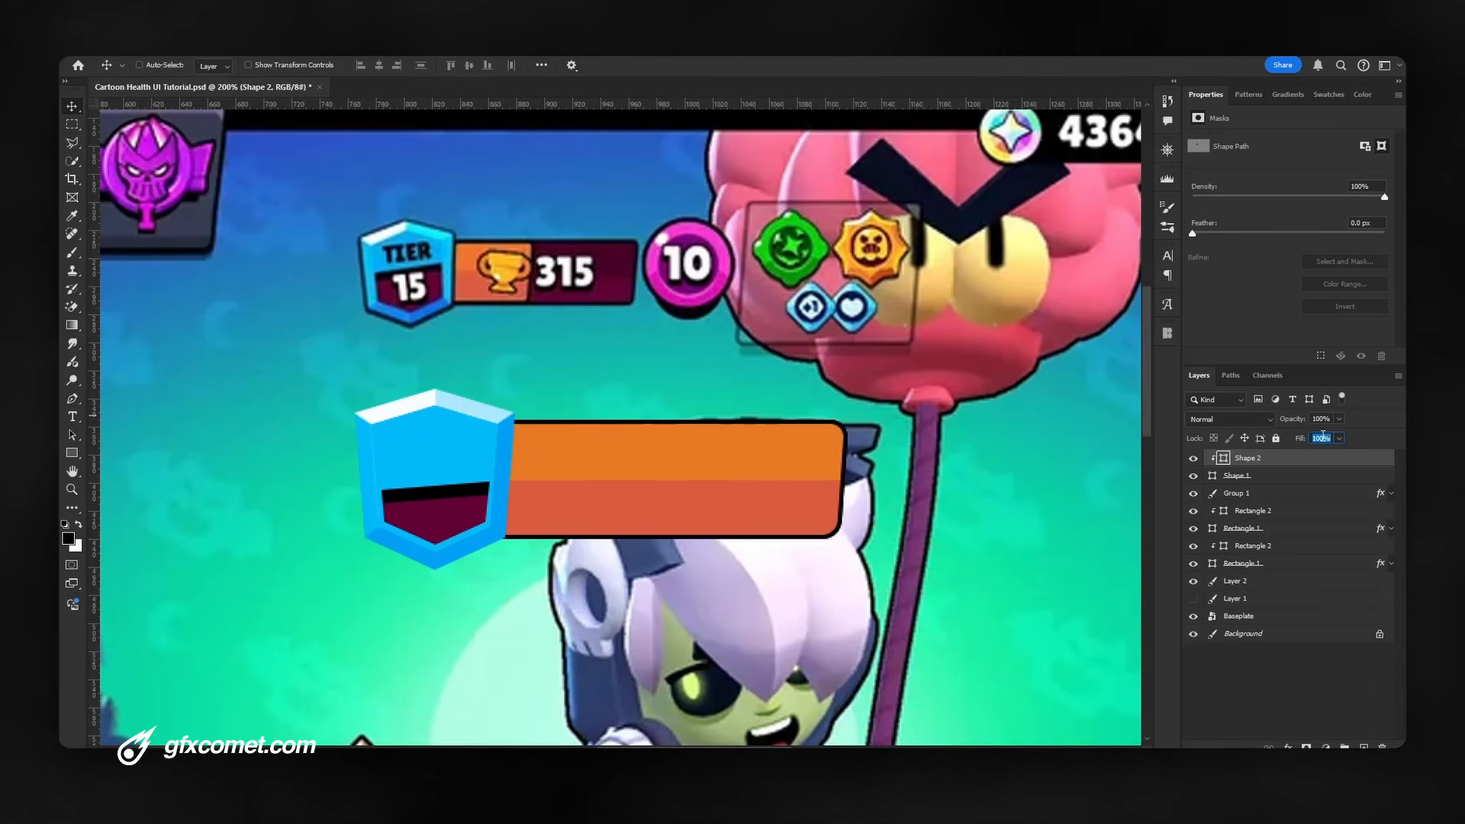
text(85)
key(Return)
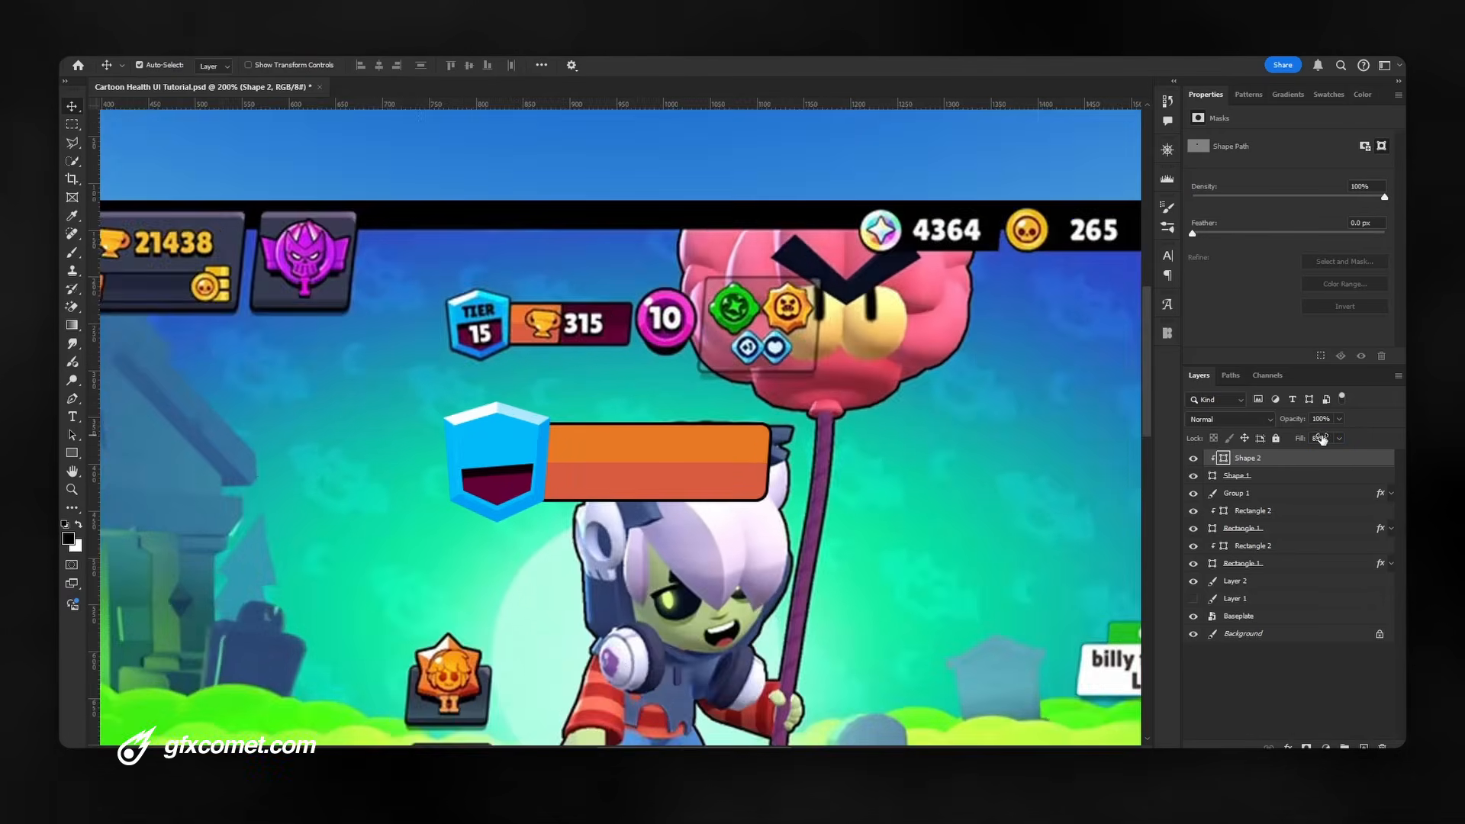
Add a 3 px black outside stroke to the blue shield badge
key(ctrl+minus)
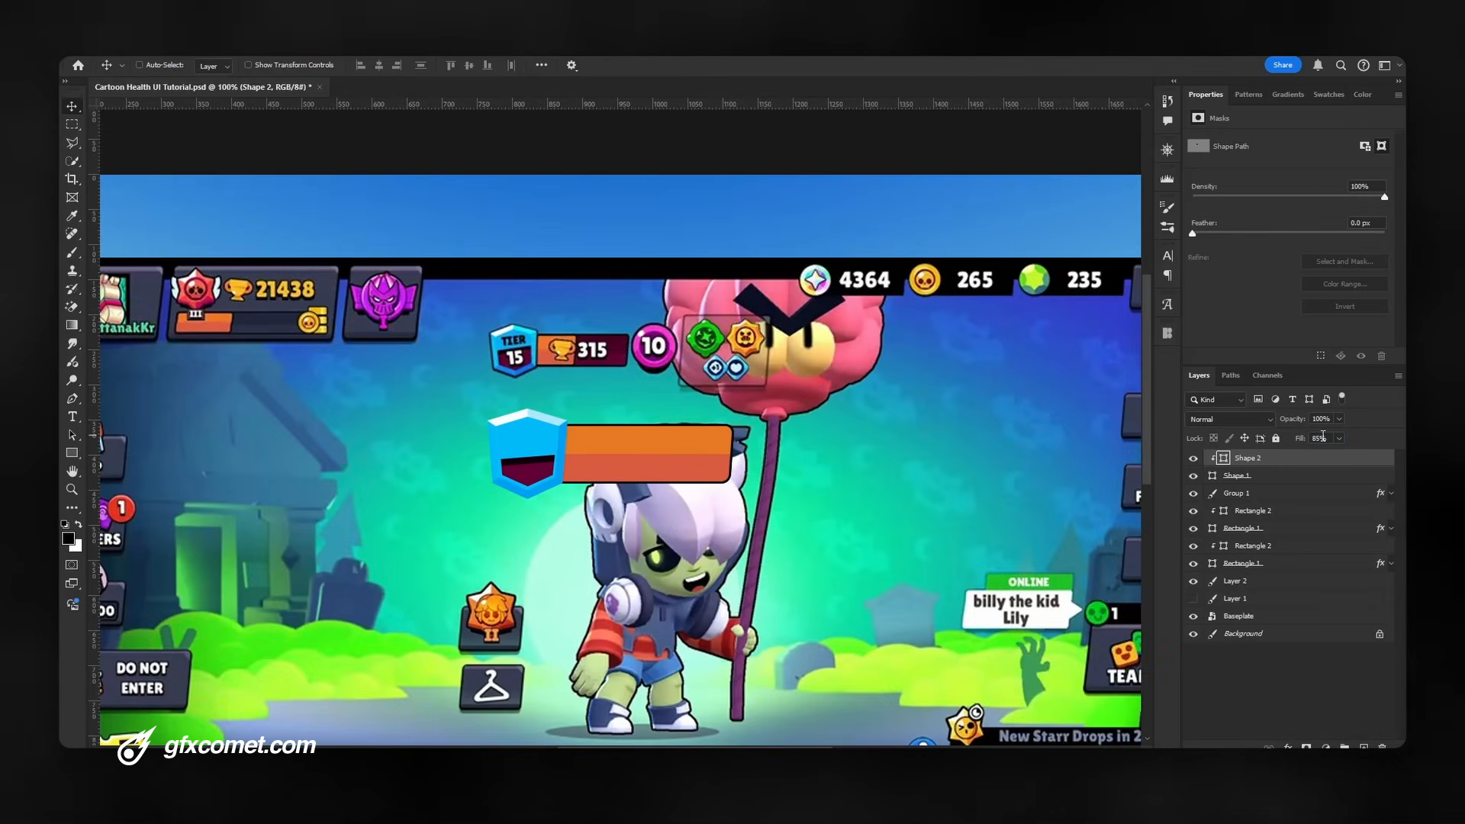
click(1294, 494)
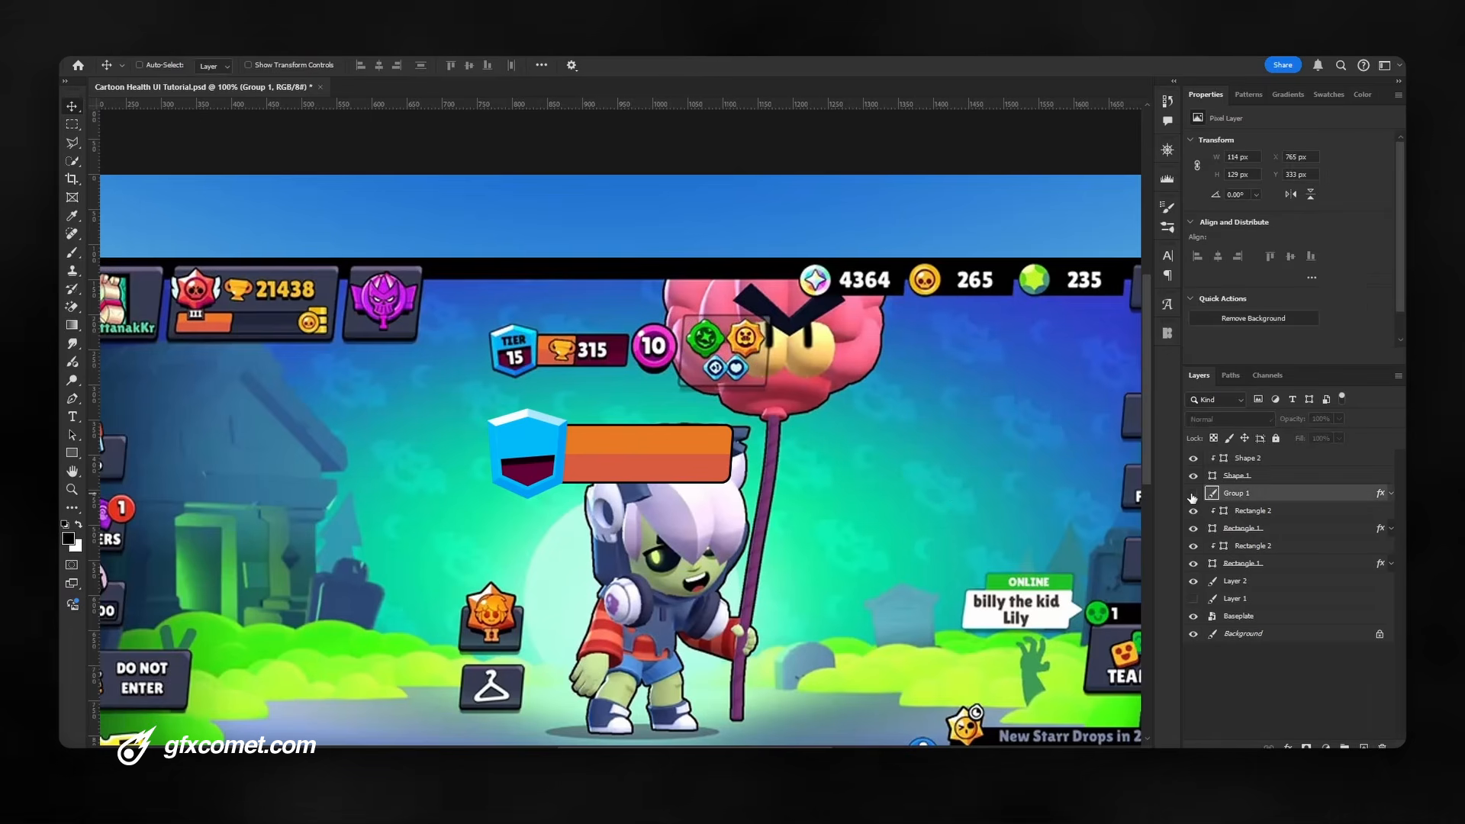
double_click(1299, 494)
click(908, 383)
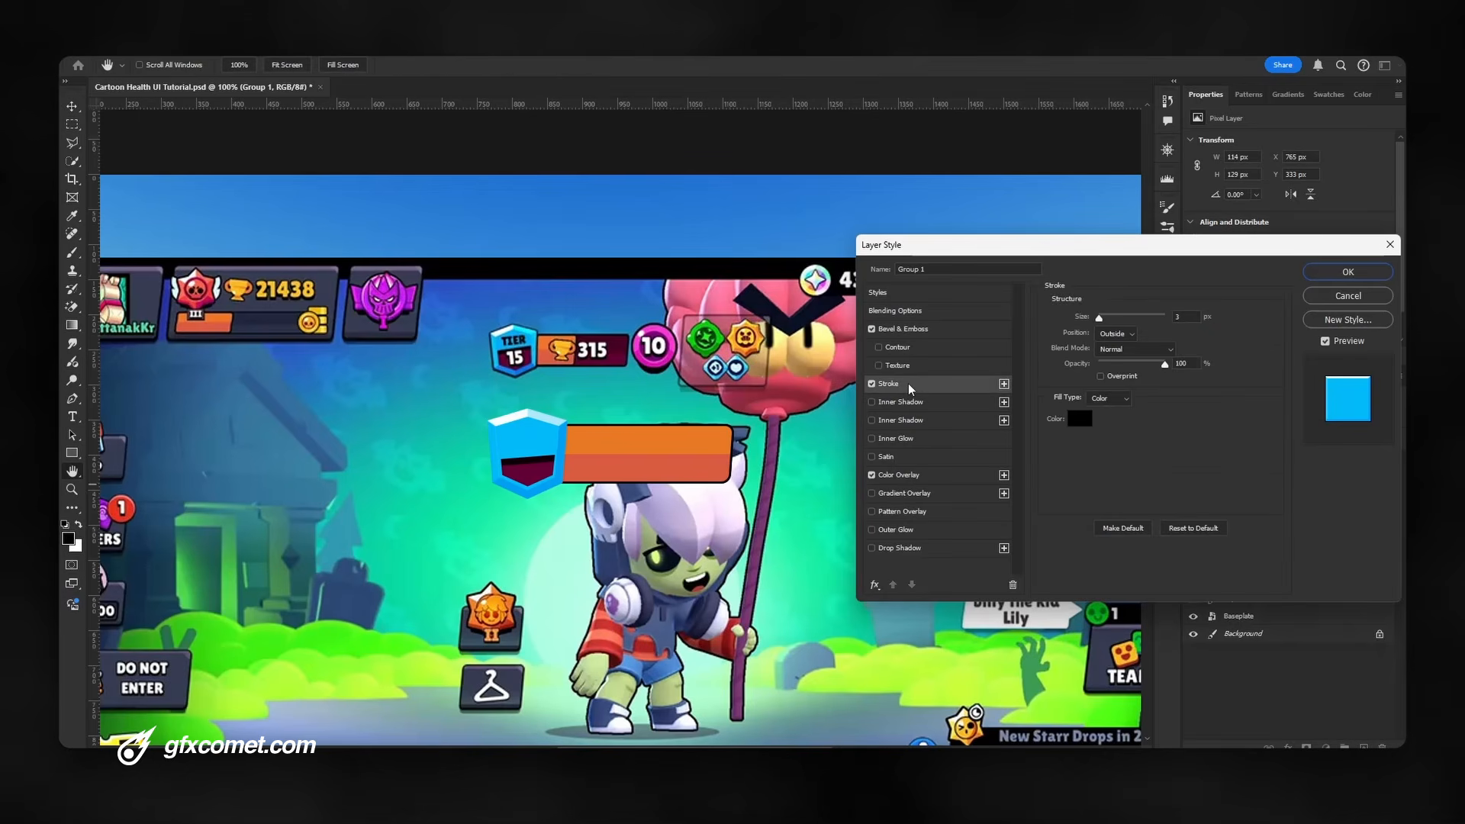
click(1312, 272)
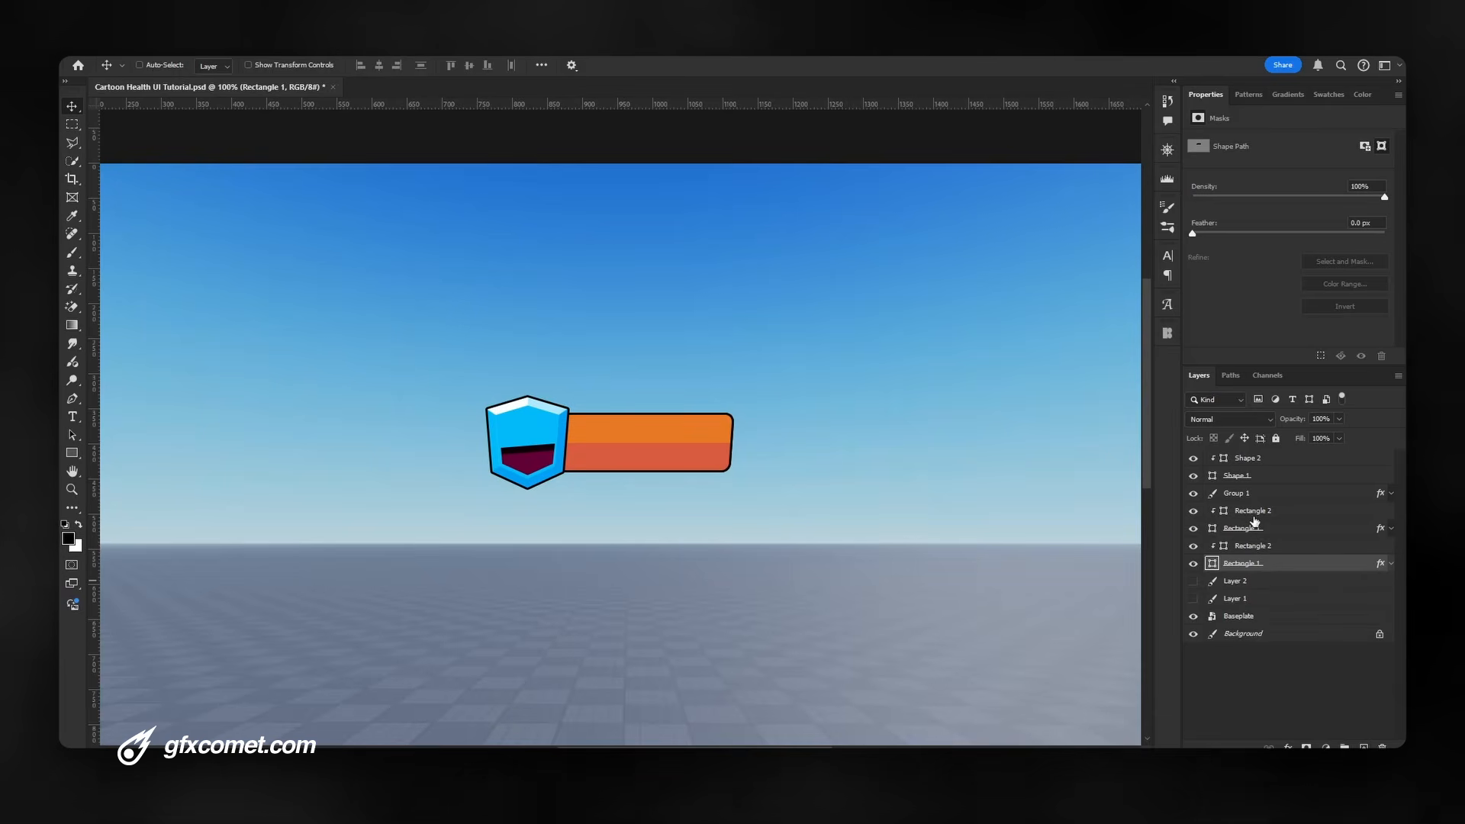
Group all the badge and health bar layers together
shift+click(1250, 466)
key(ctrl+g)
key(ctrl+minus)
Centre the grouped health bar on the canvas, aligned to the whole document
key(h)
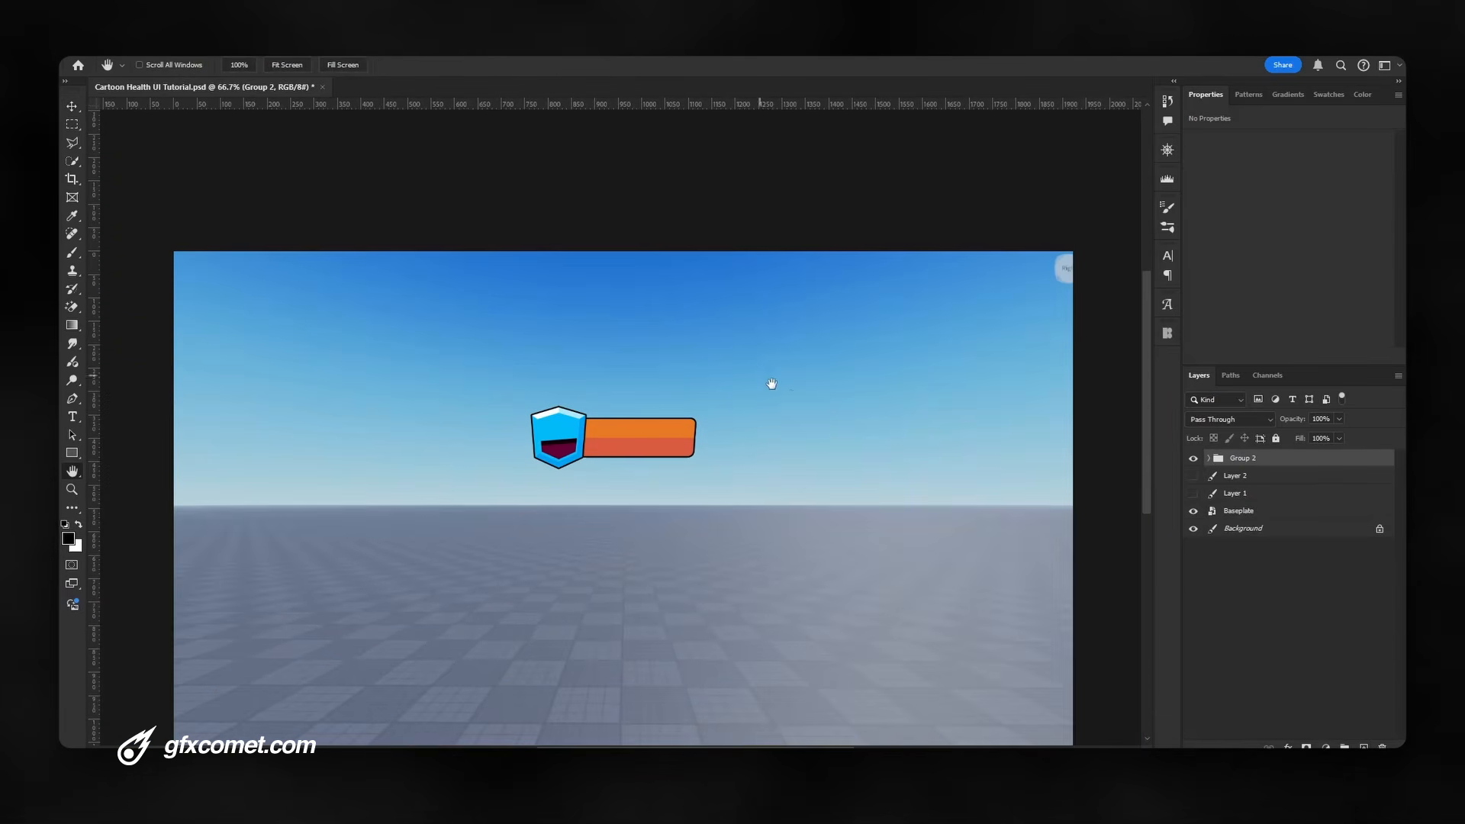
drag(771, 384, 788, 252)
key(v)
key(ctrl+a)
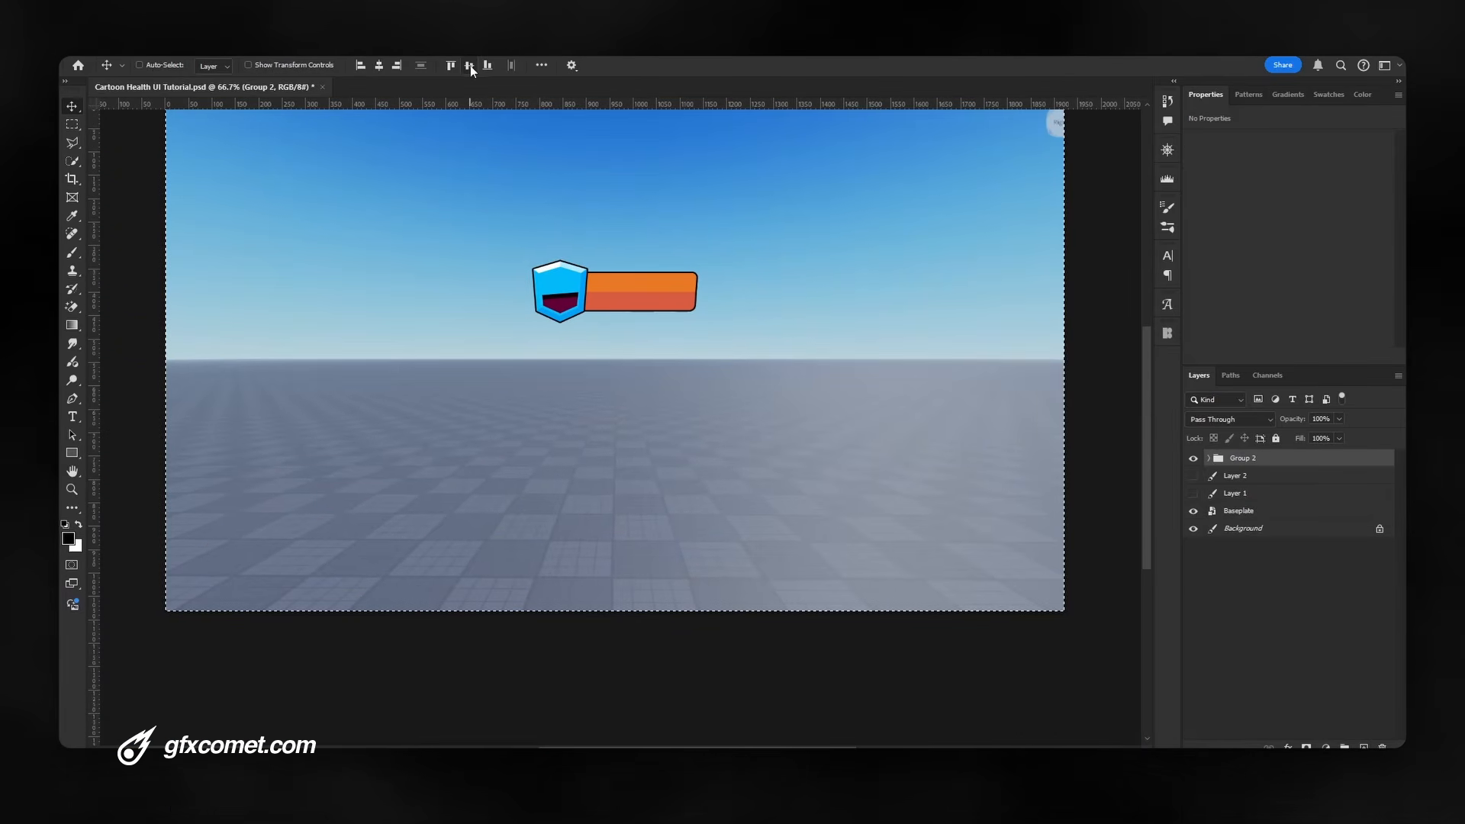
click(470, 66)
key(ctrl+d)
Duplicate the base bar beneath itself, shift the copy slightly down and right, remove its layer effects and colour it #000000
key(ctrl+plus)
key(h)
mouse_move(612, 183)
mouse_down()
mouse_move(804, 399)
mouse_move(836, 363)
mouse_up()
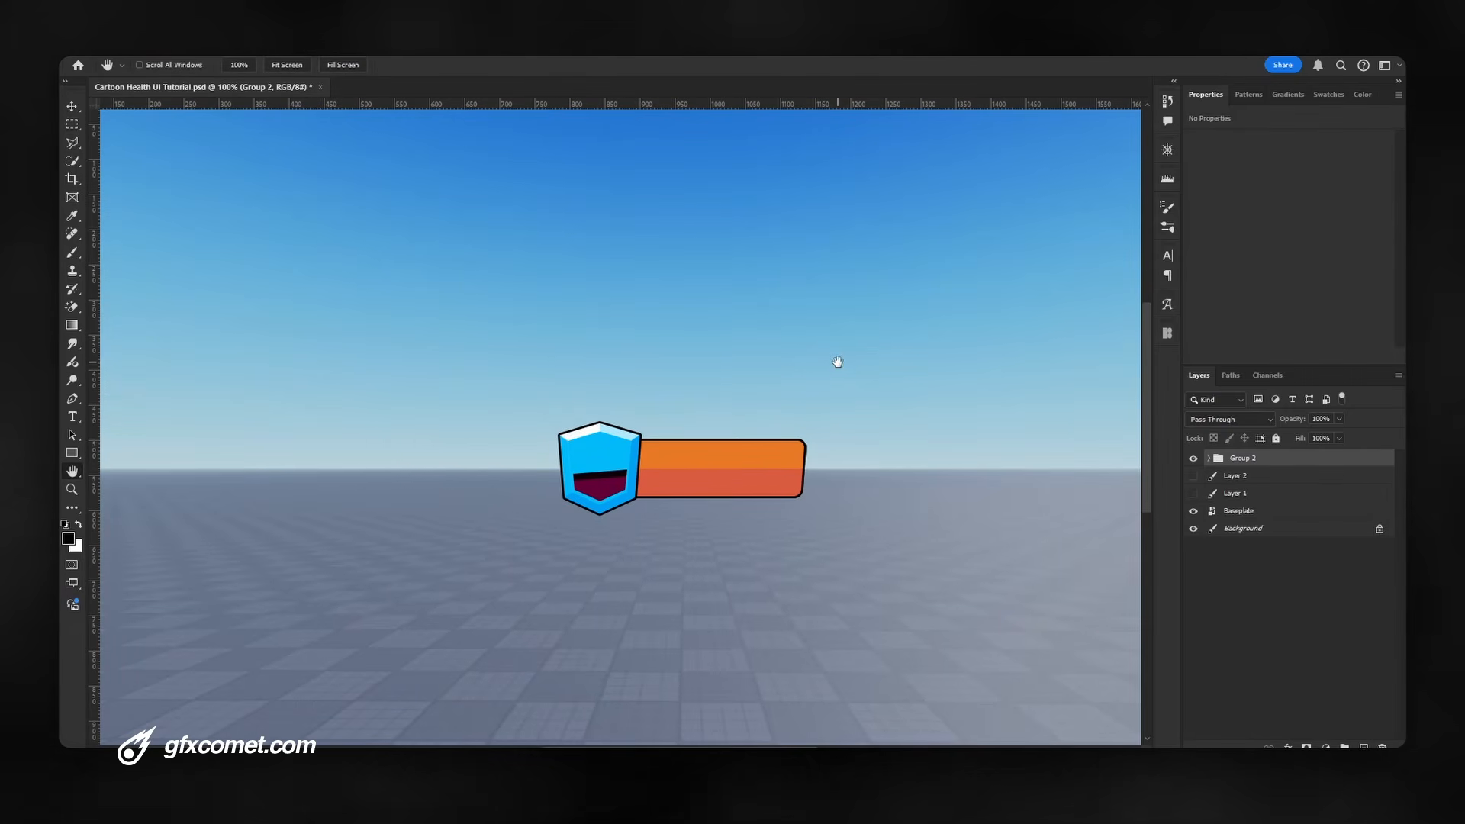
click(1208, 458)
click(1239, 584)
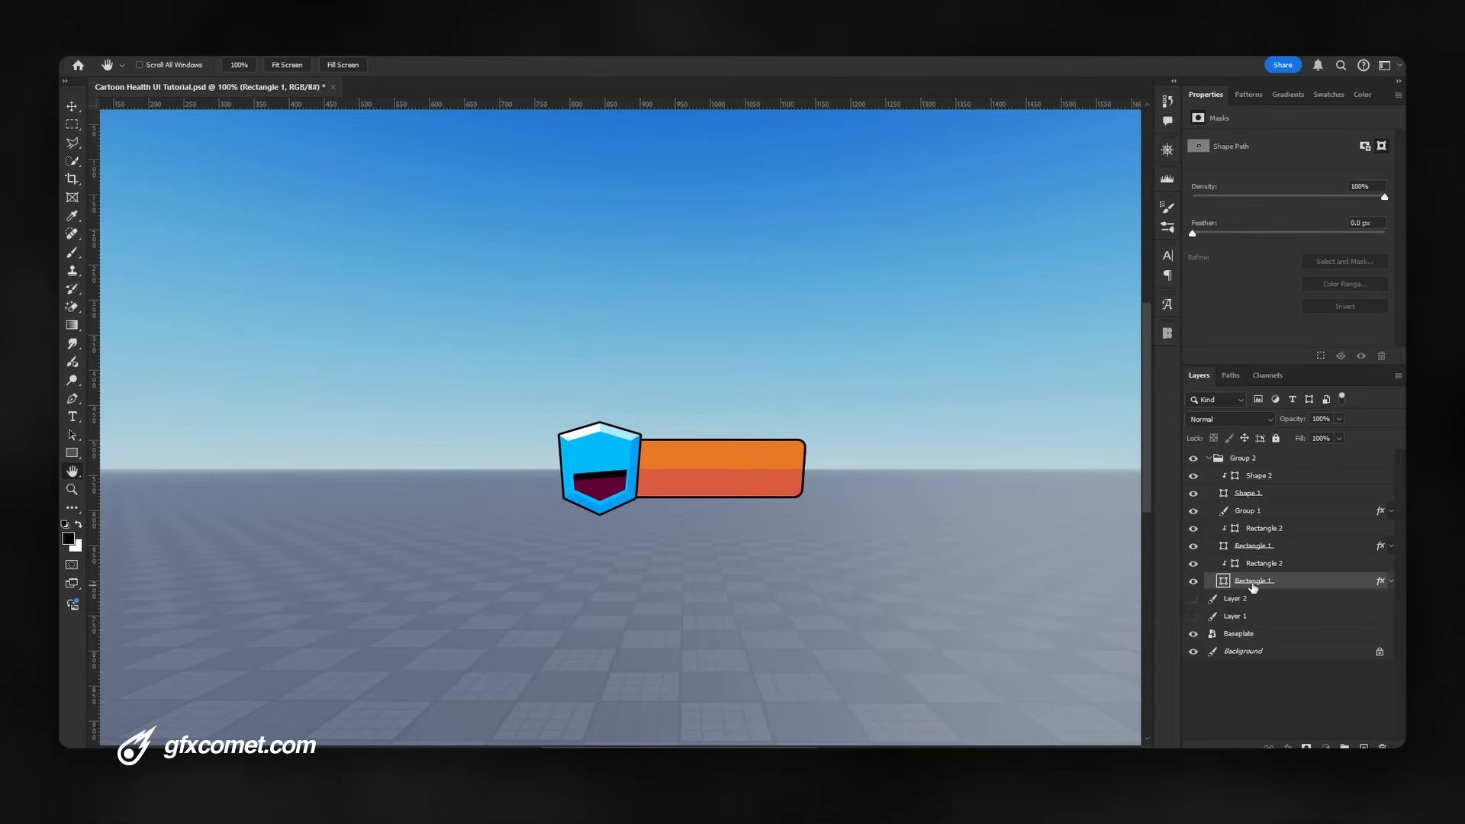
key(ctrl+j)
key(v)
drag(706, 480, 710, 487)
drag(1383, 601, 1382, 746)
double_click(1223, 598)
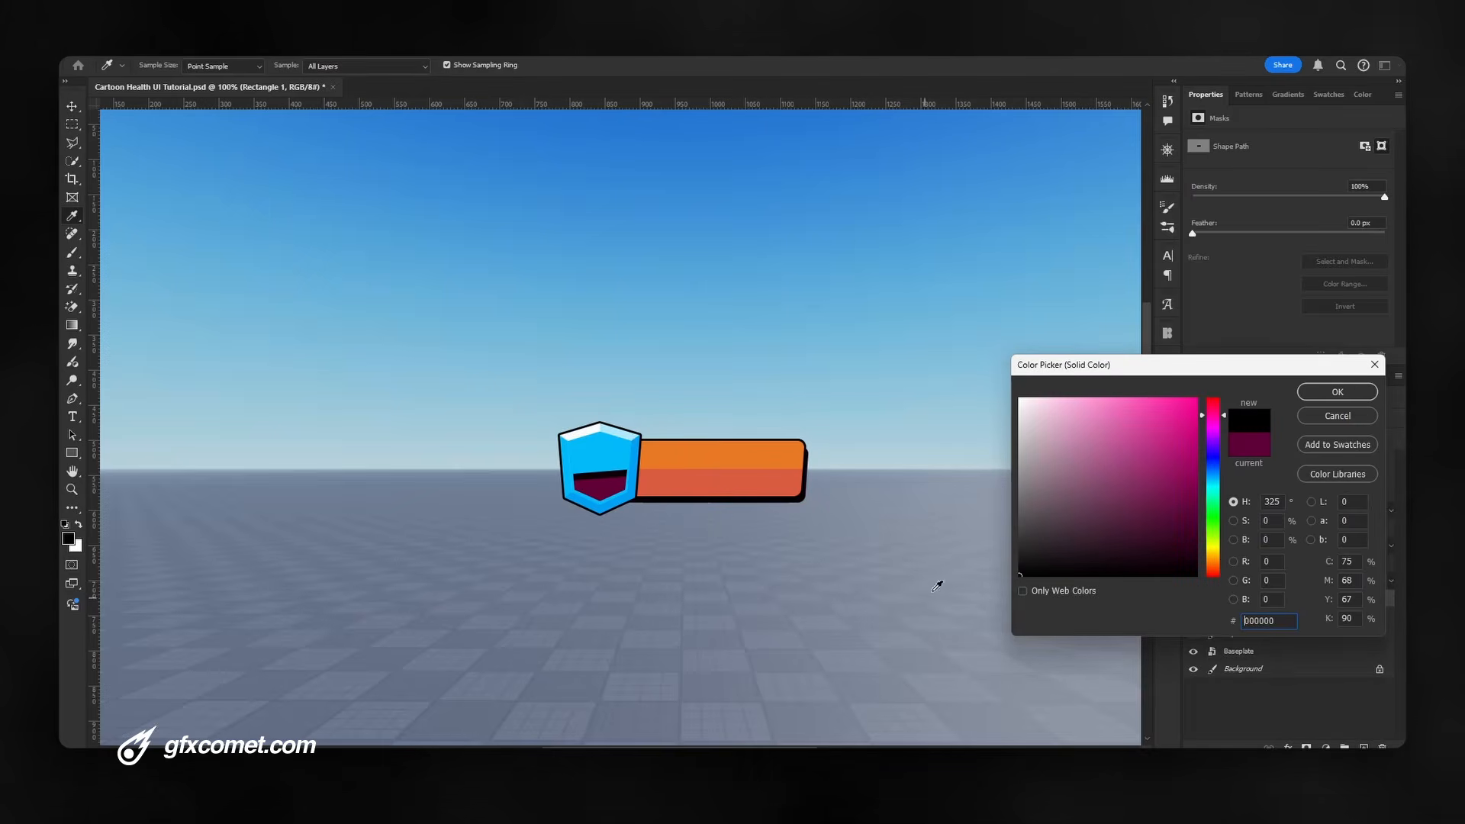
click(1337, 391)
Fine-tune the black bar copy's offset so it forms a hard shadow along the bar's lower and right edges, and save the document
key(ctrl+t)
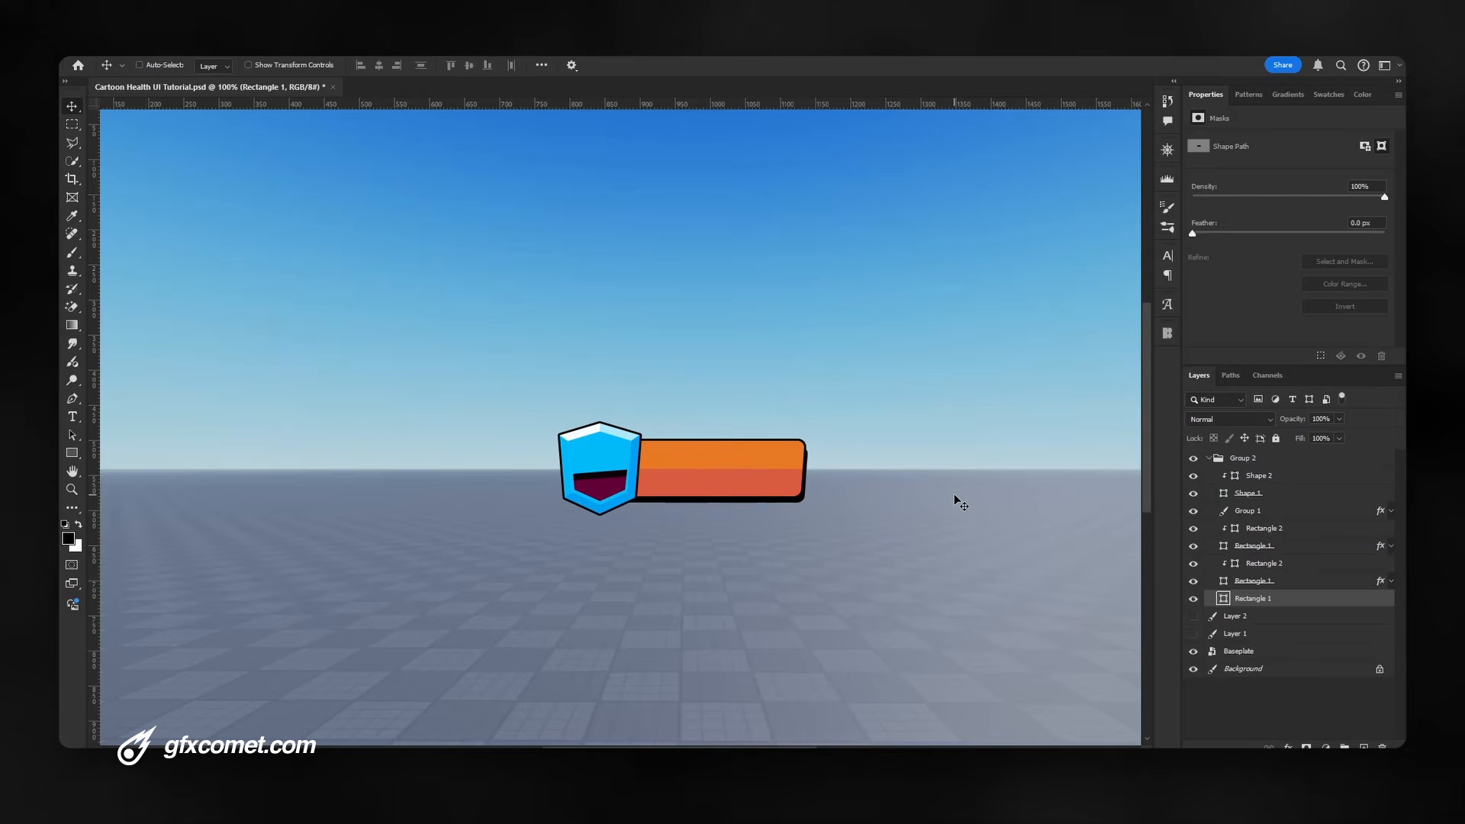
drag(807, 441, 844, 472)
key(Return)
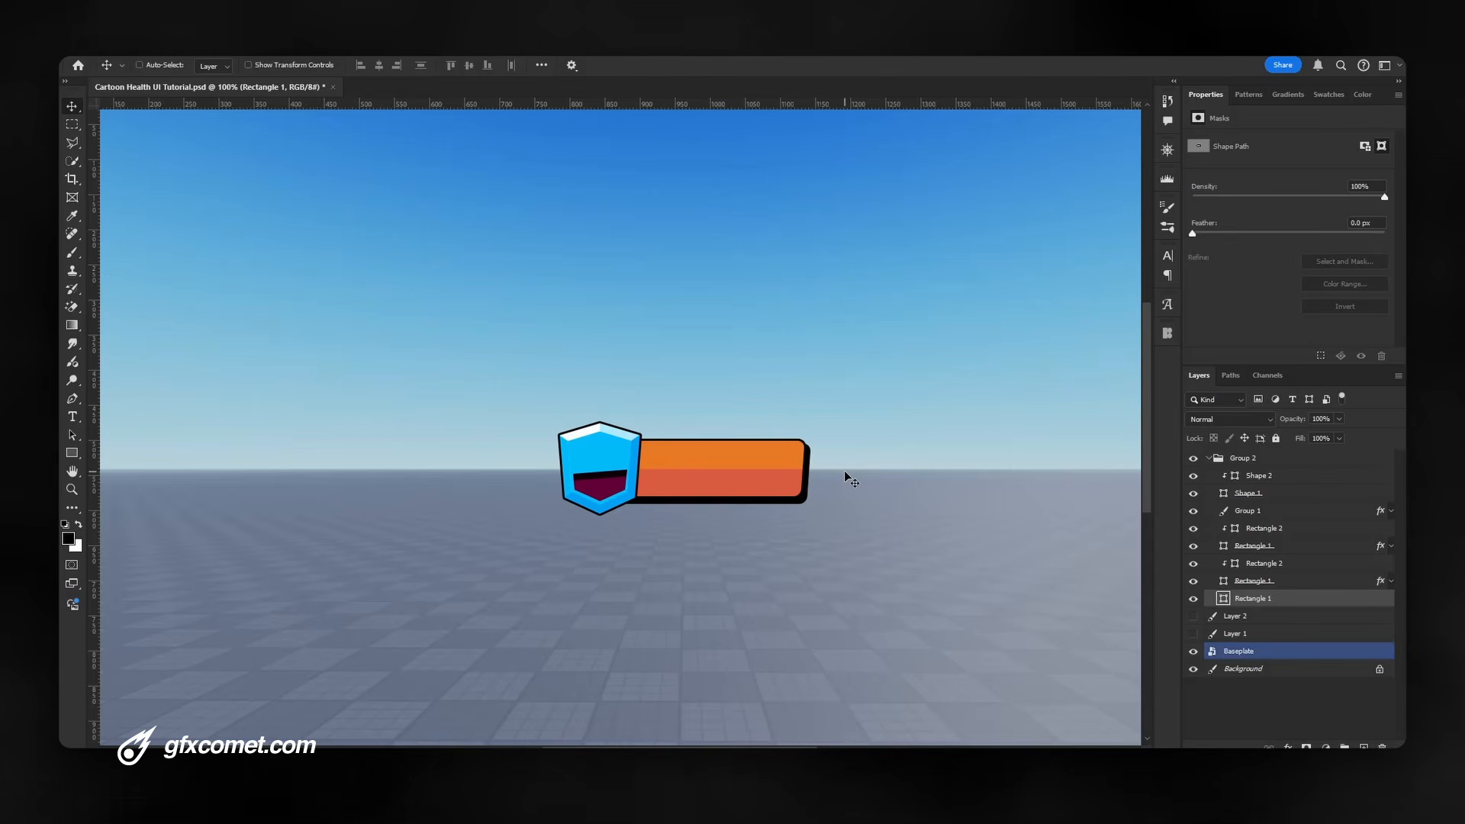
key(Down)
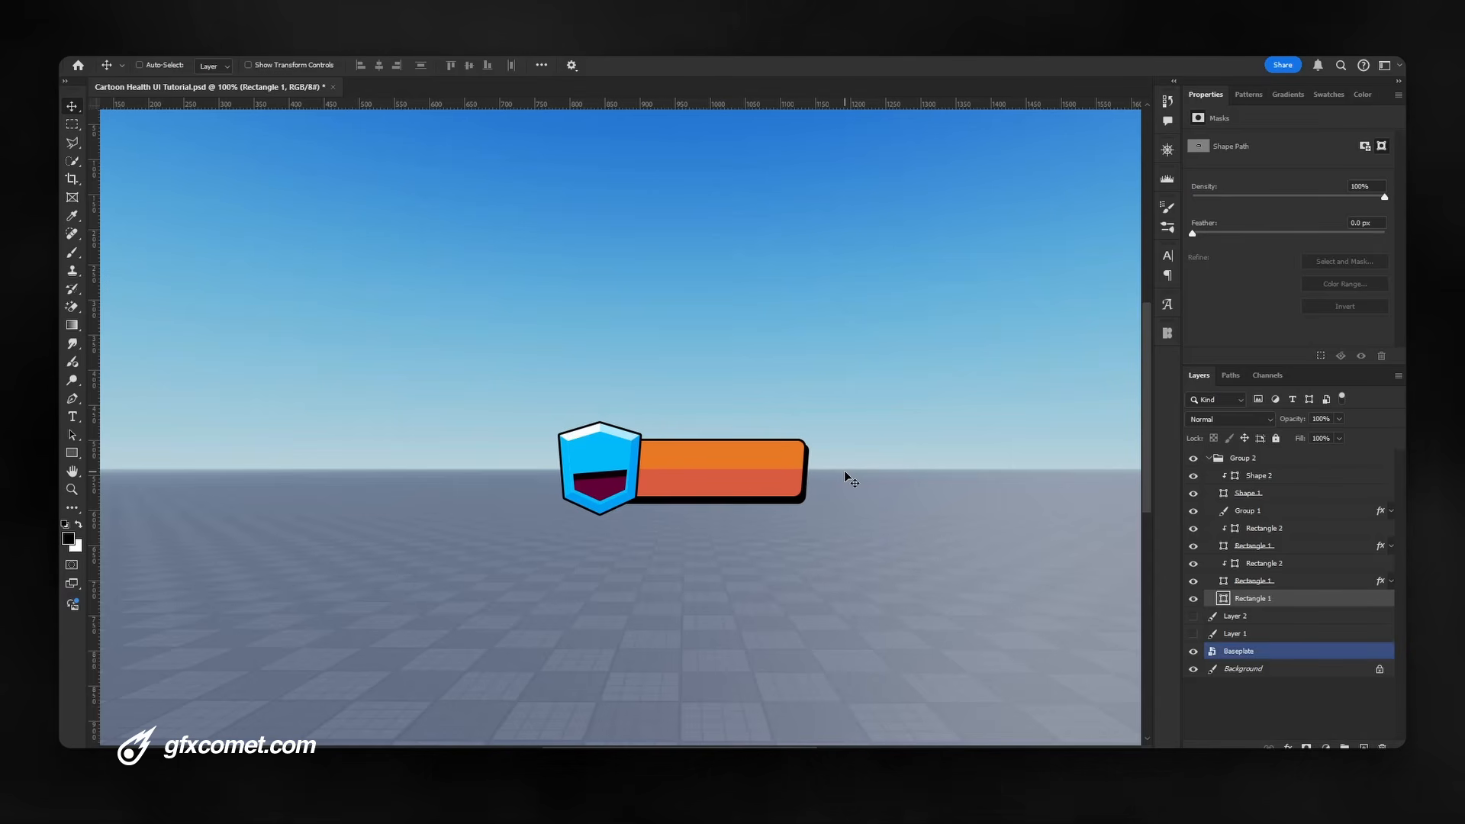
key(Up)
key(Right)
key(Down)
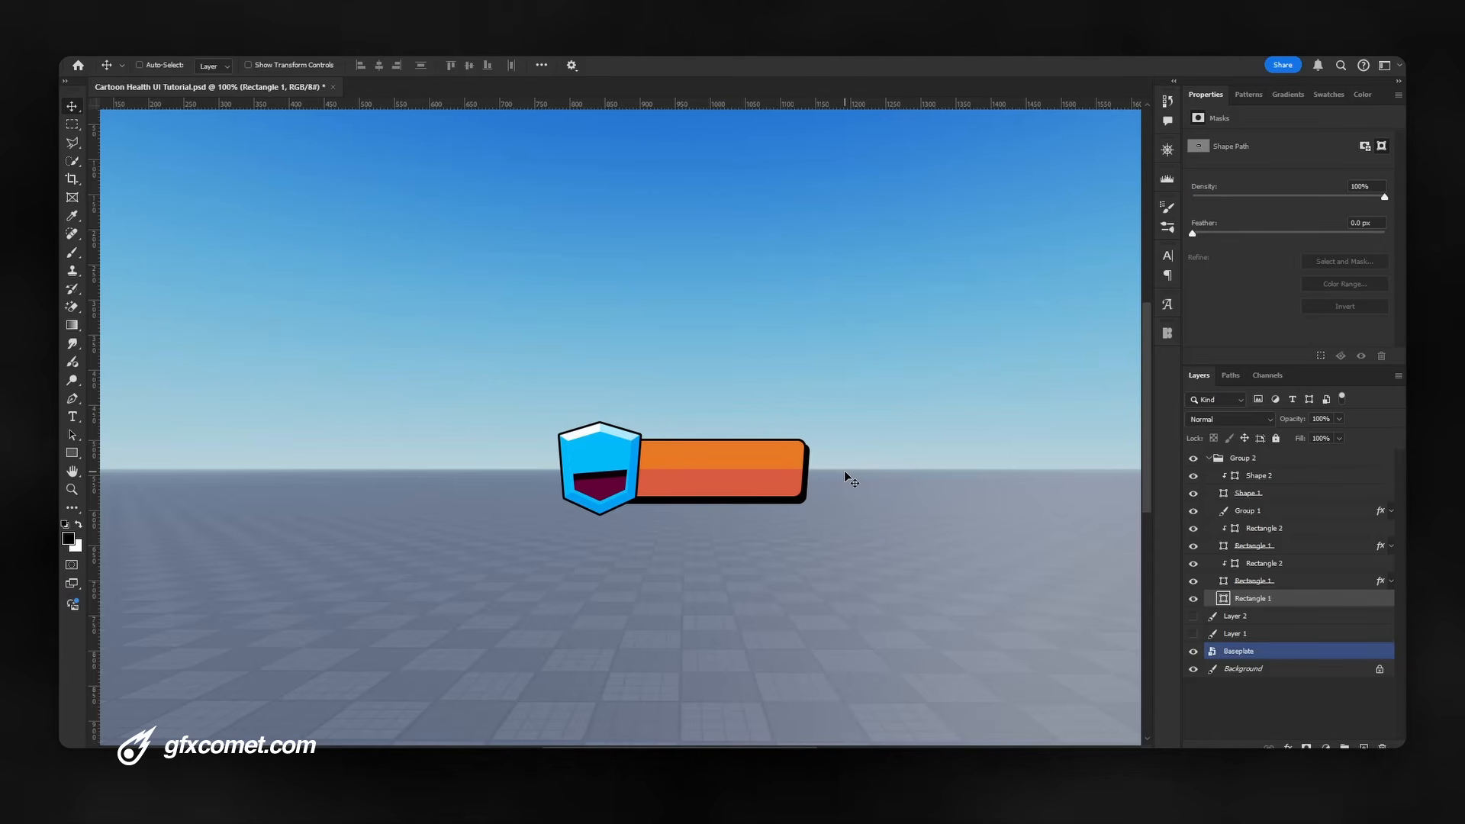
key(Up)
key(Down)
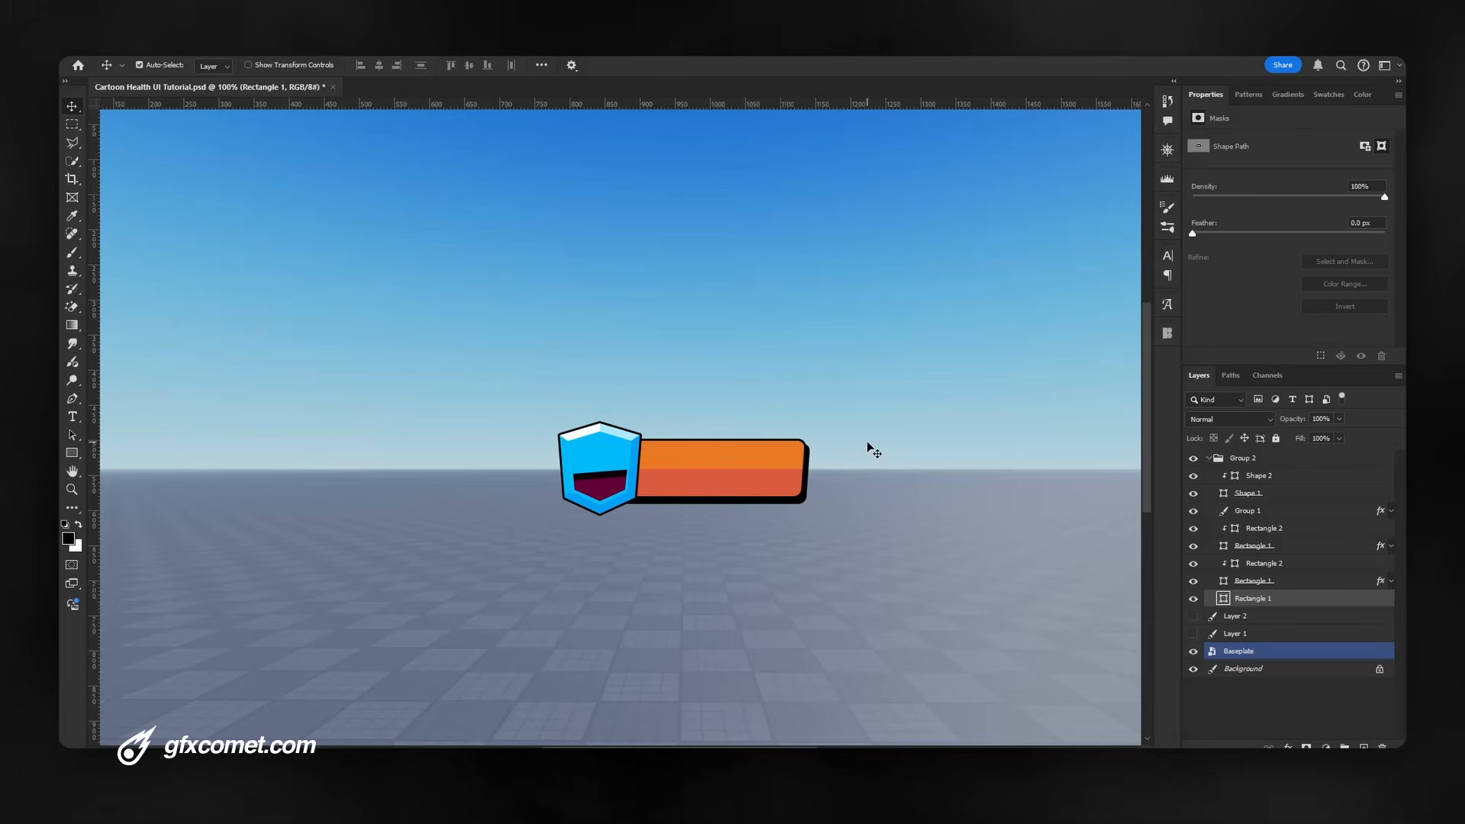
key(ctrl+plus)
key(ctrl+s)
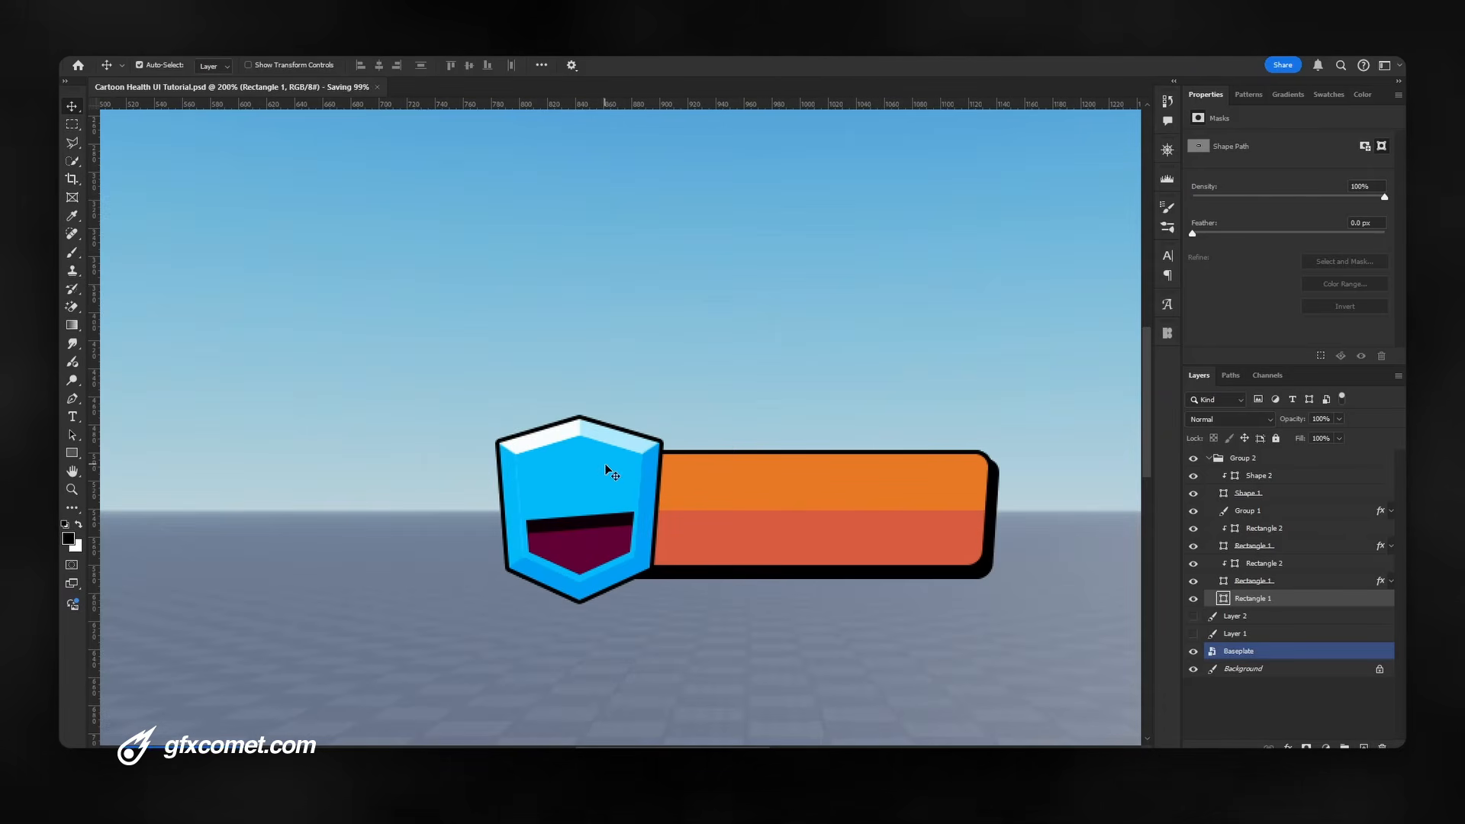
Duplicate the shield beneath itself and replace the copy's layer effects with a #000000 Color Overlay
ctrl+click(605, 465)
click(1194, 511)
click(1194, 511)
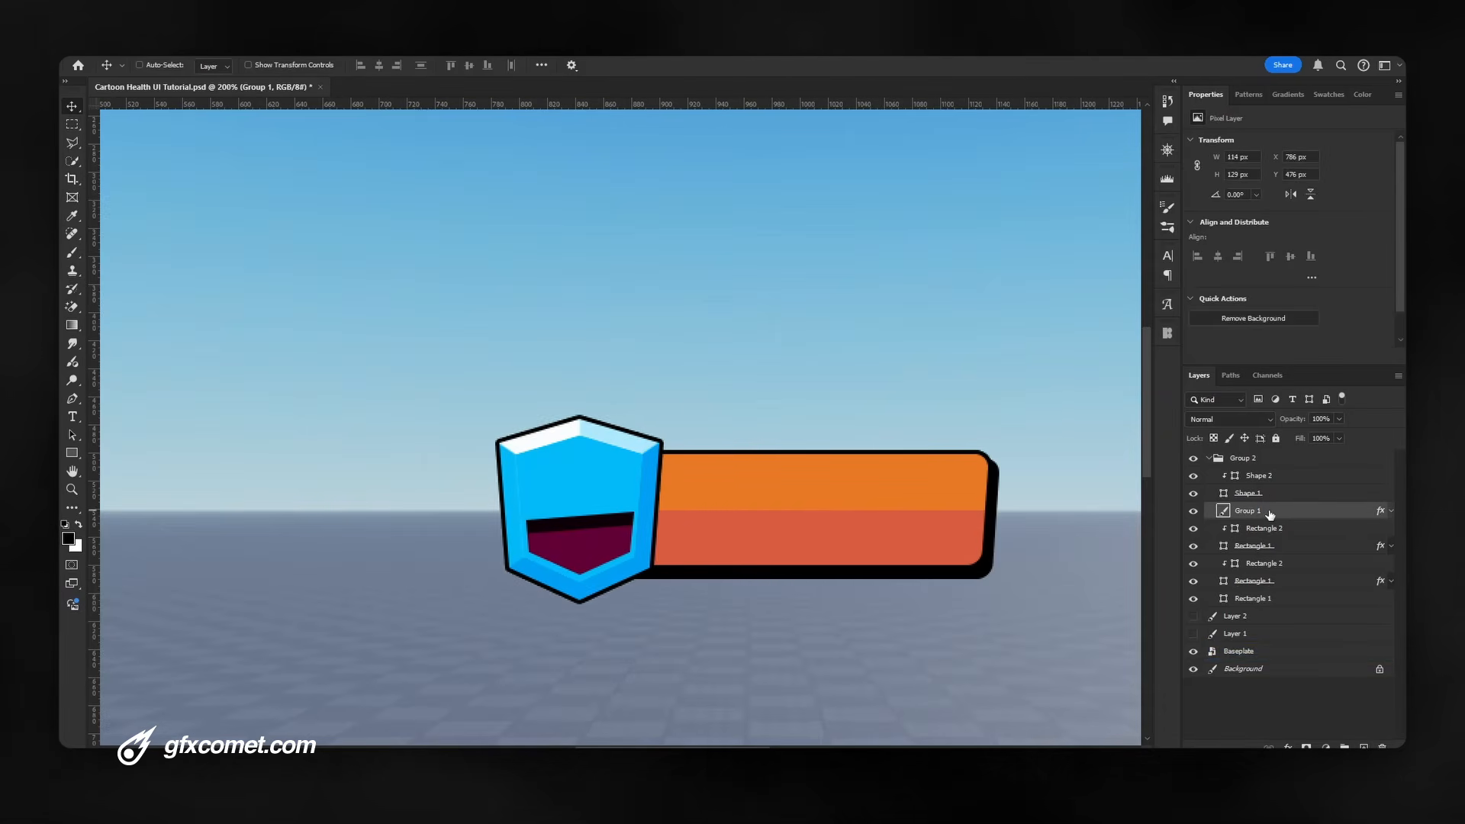
key(ctrl+j)
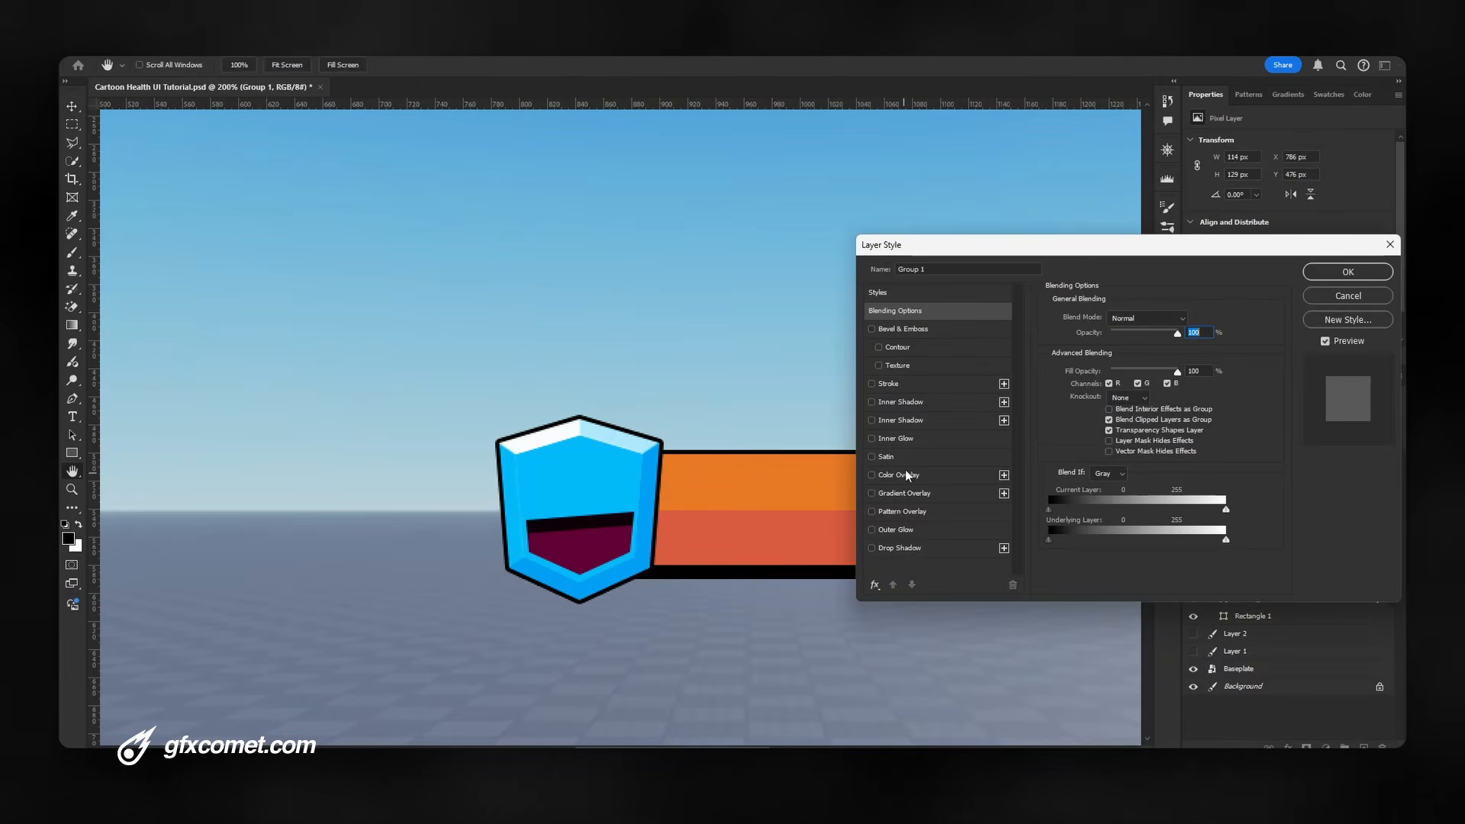
click(908, 474)
click(1190, 319)
text(000000)
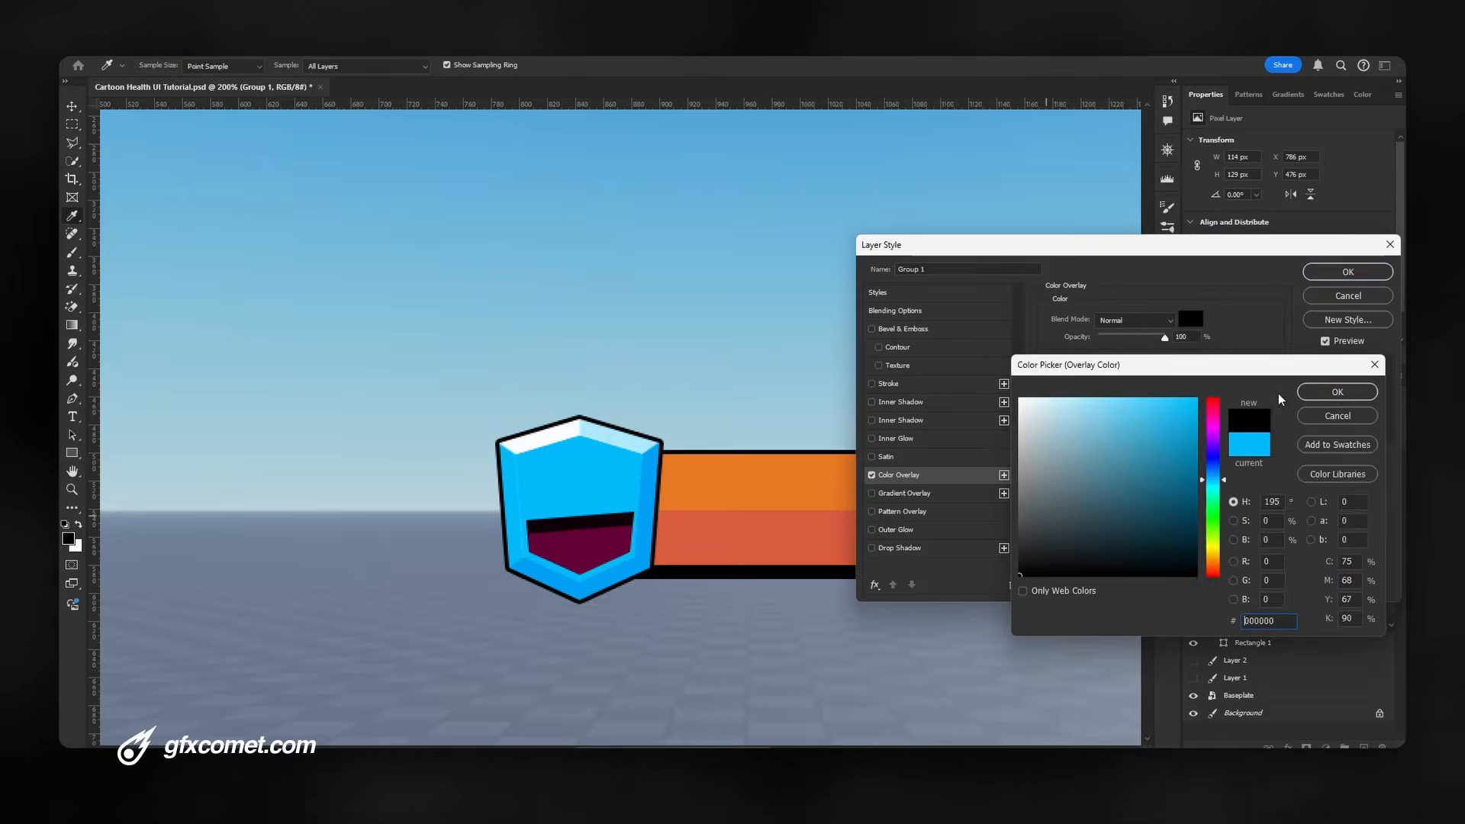
click(1306, 392)
click(1346, 273)
Offset the black shield copy slightly down and right behind the badge, to X 791 px, Y 484 px
drag(664, 475, 662, 488)
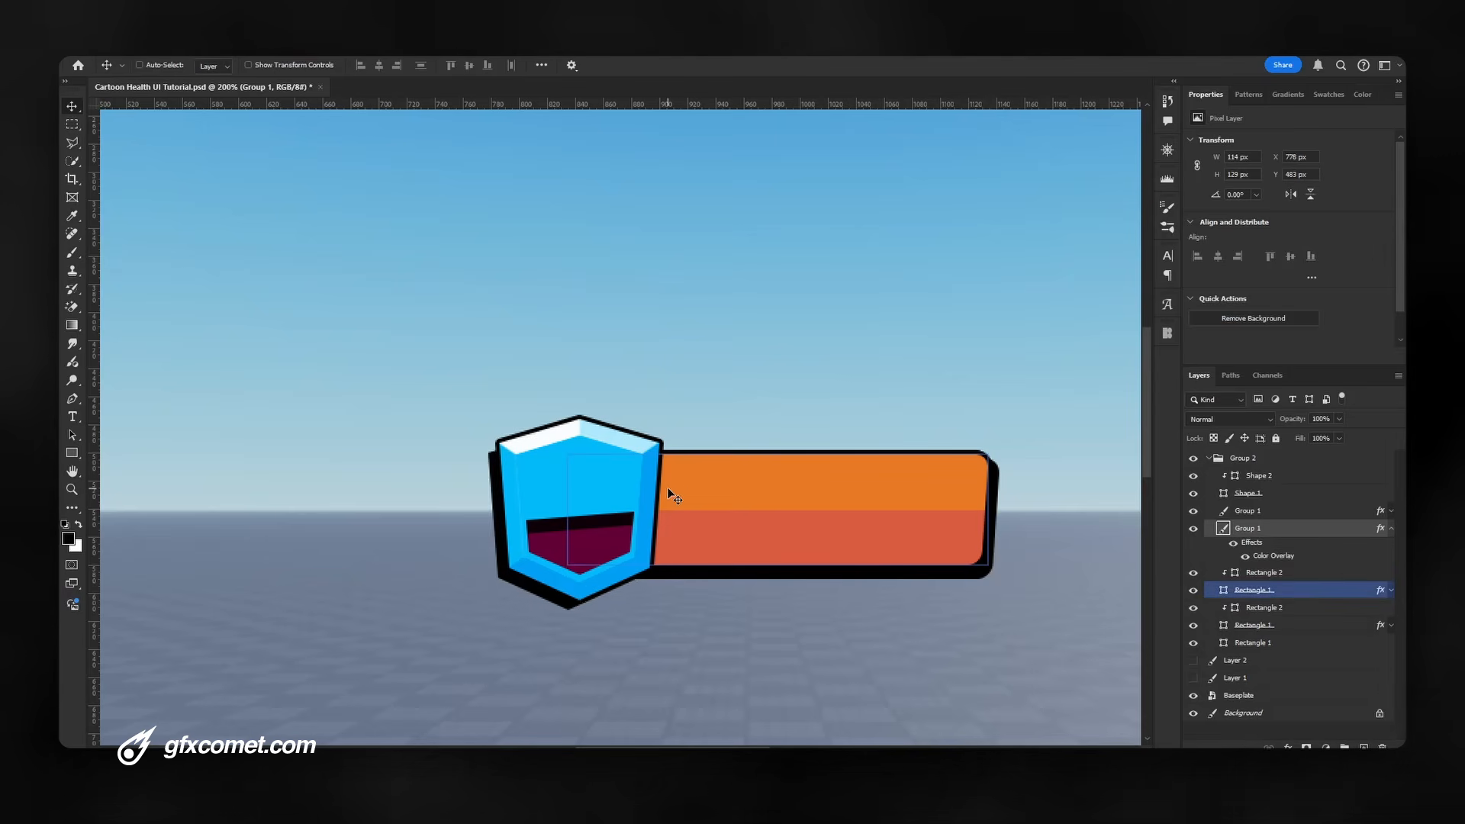
key(Right)
key(Right)
key(Right)
key(Down)
key(Down)
key(Left)
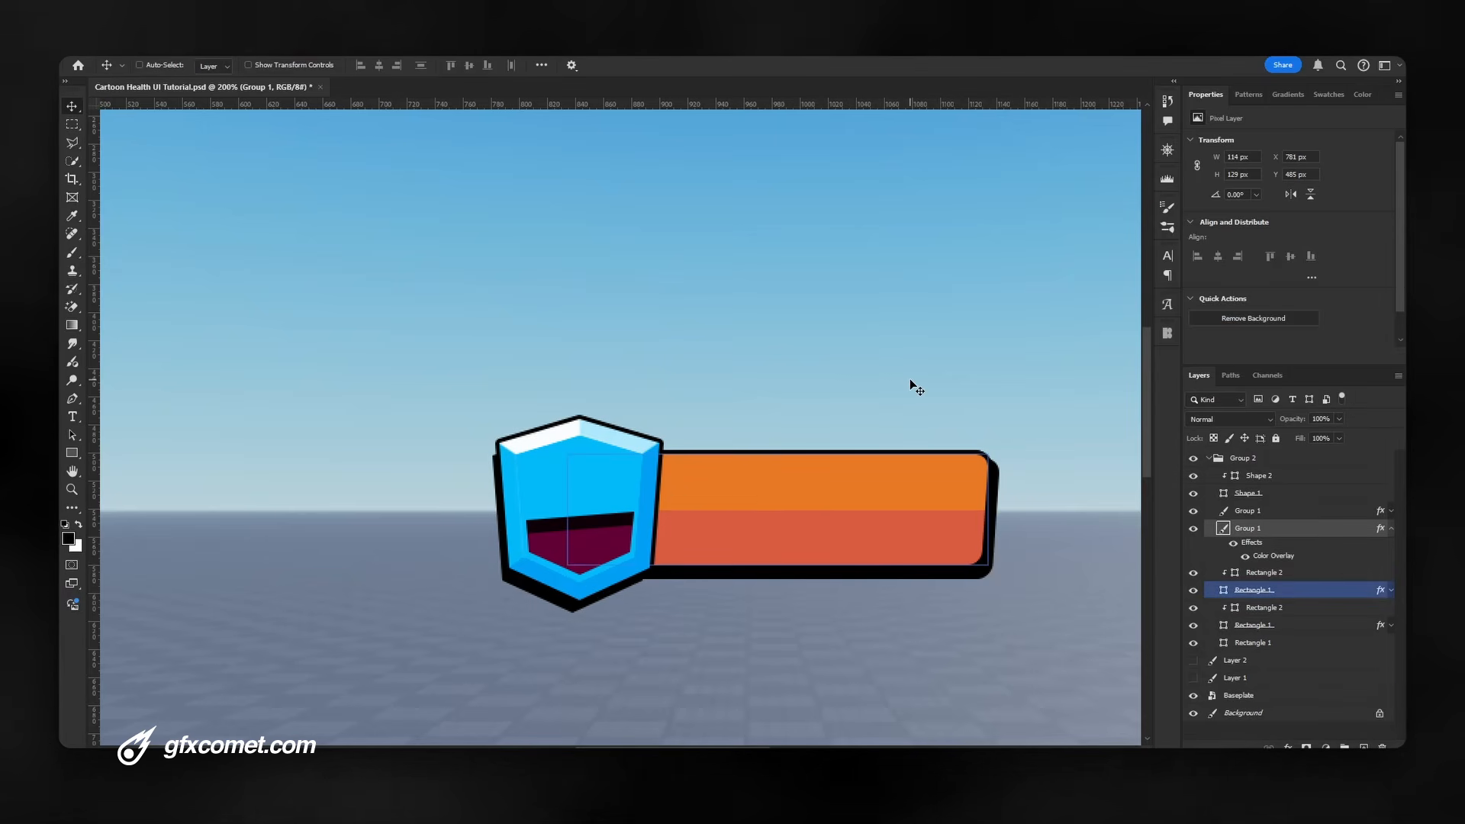
key(Up)
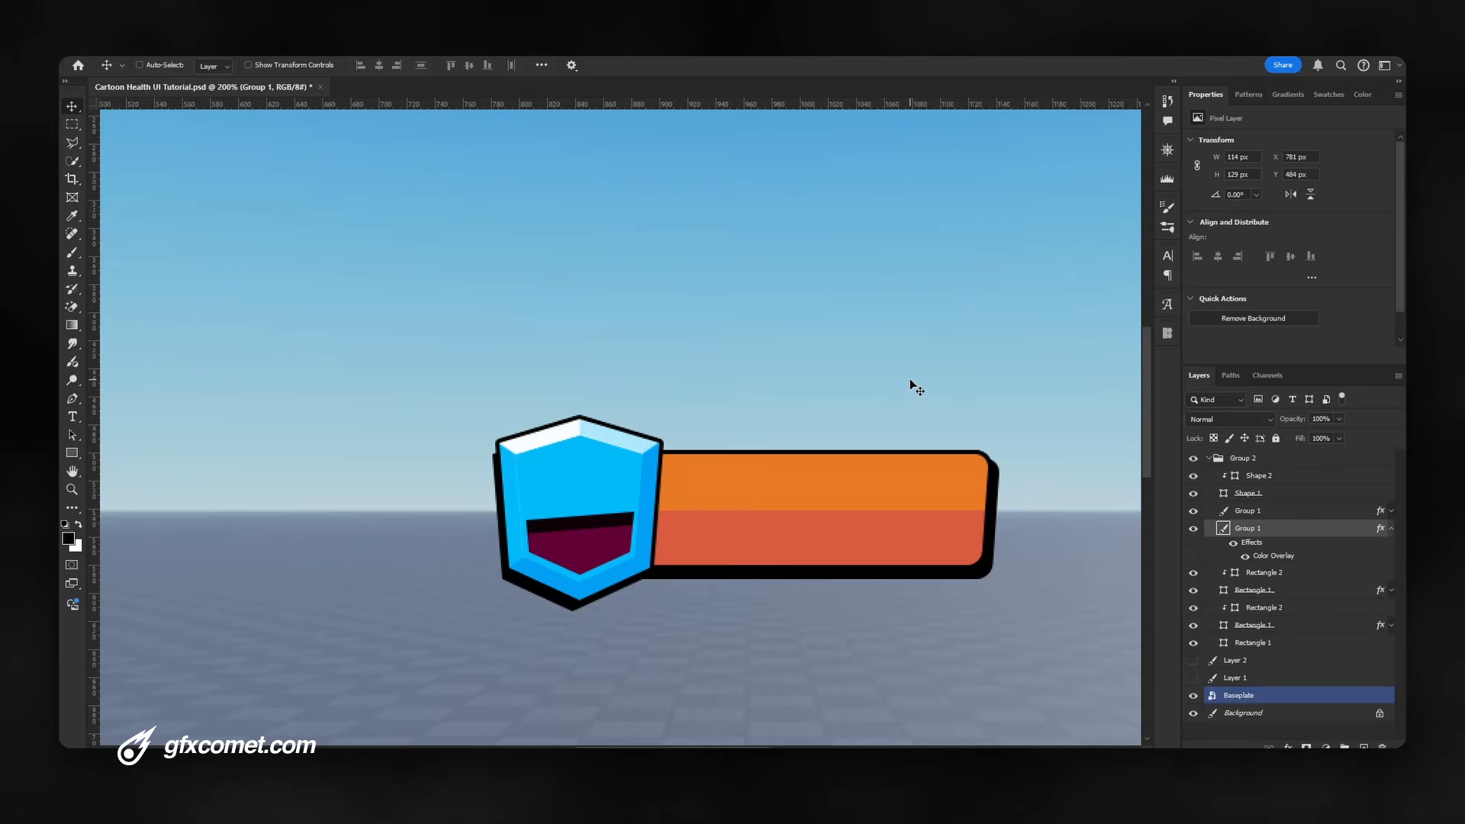
key(ctrl+minus)
key(ctrl+minus)
ctrl+click(910, 378)
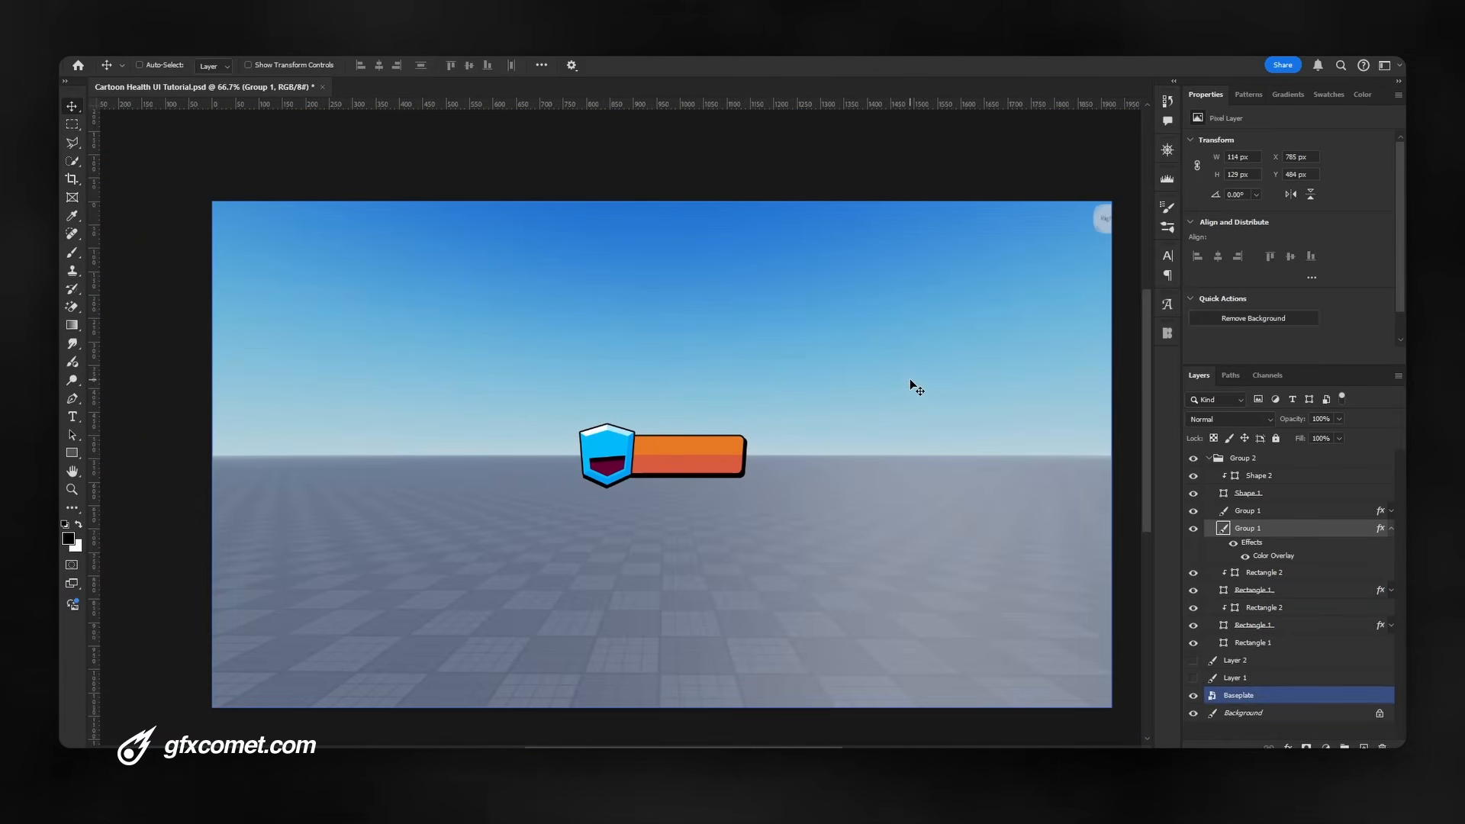
key(Right)
key(Right)
key(Right)
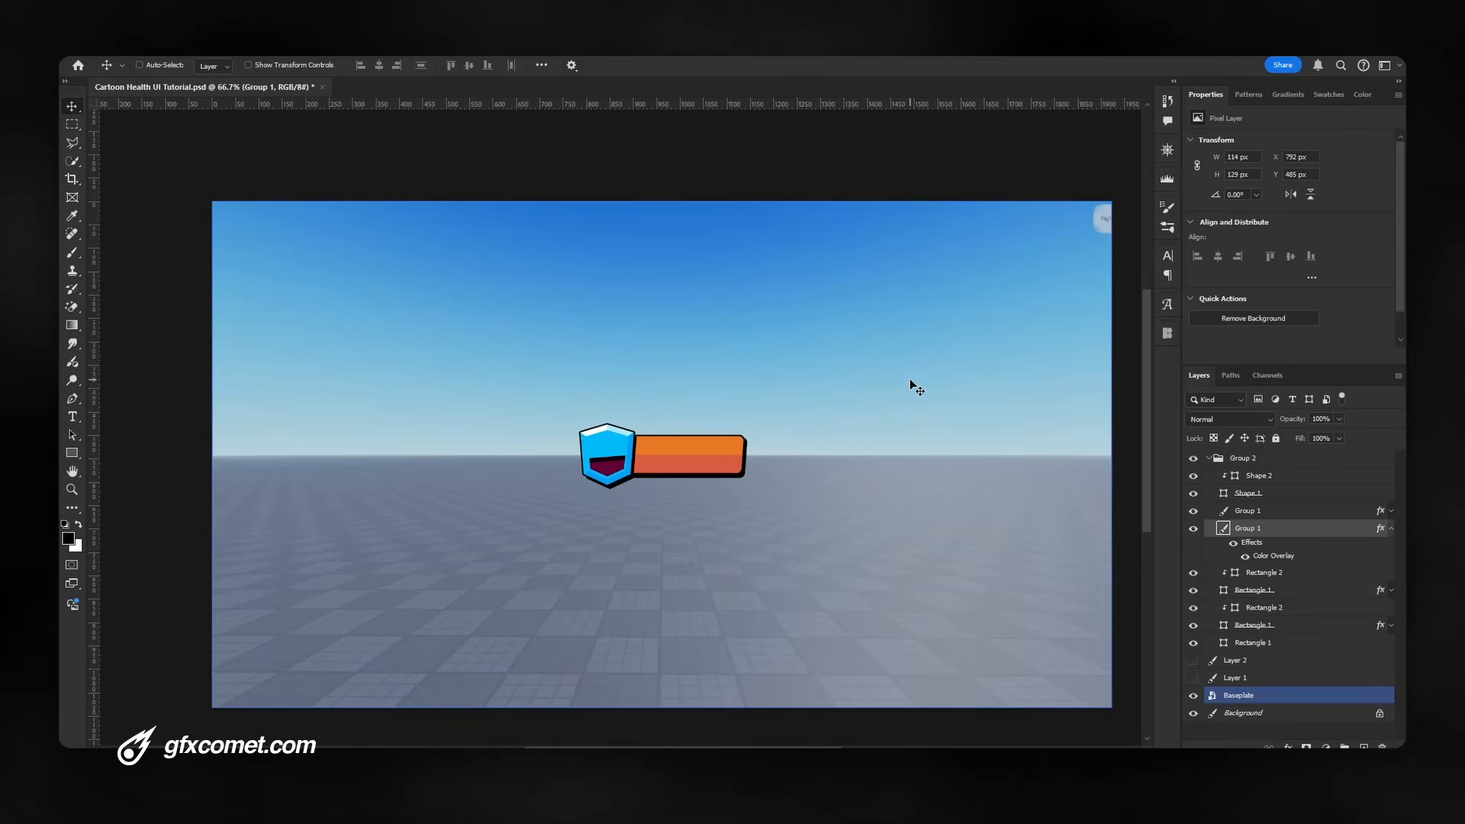
key(Left)
key(Left)
key(Up)
key(Up)
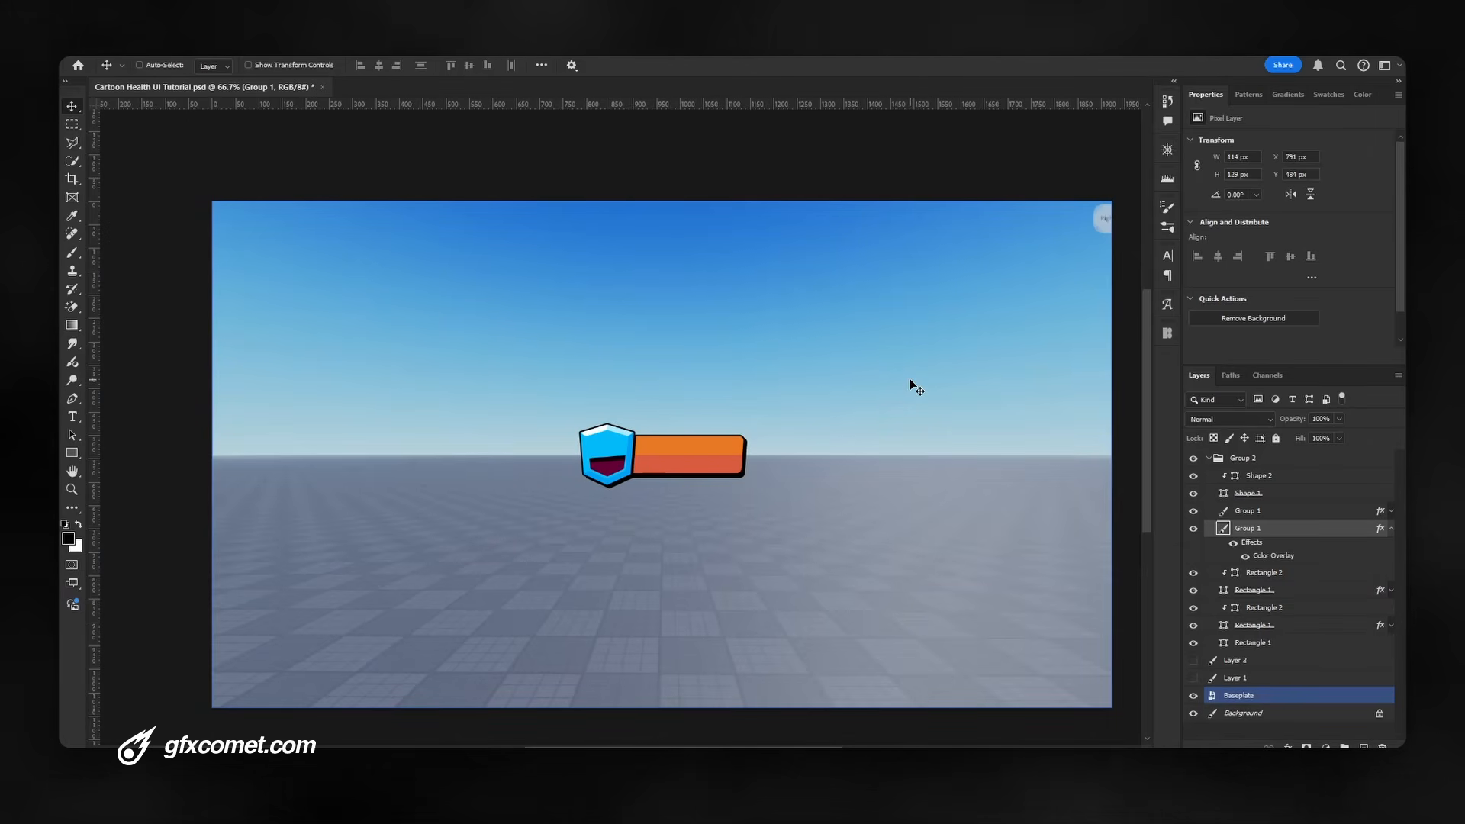
Try to fade the shield's black shadow by setting its layer fill to 55%
key(ctrl+plus)
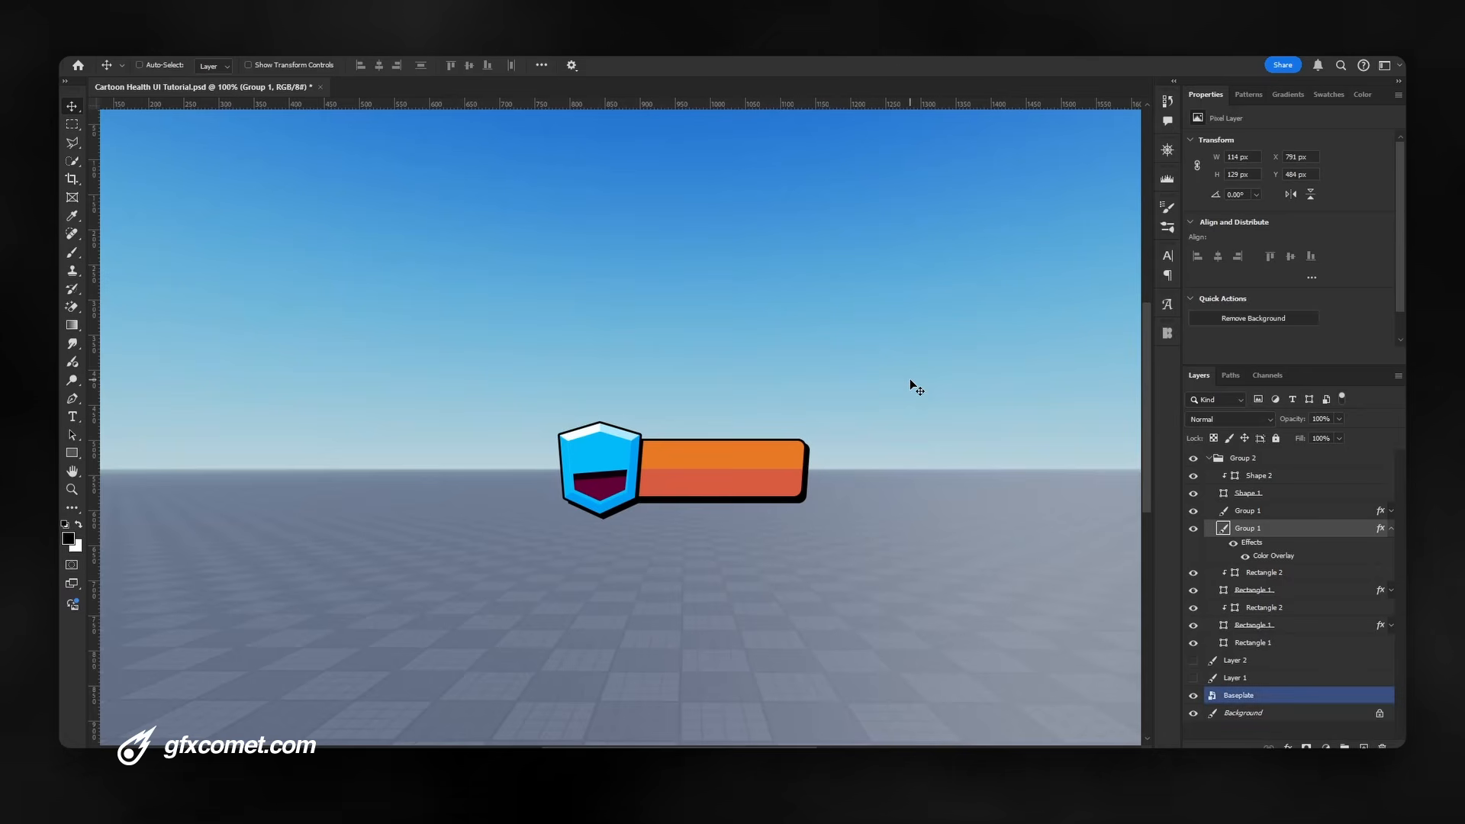
click(1320, 438)
text(55)
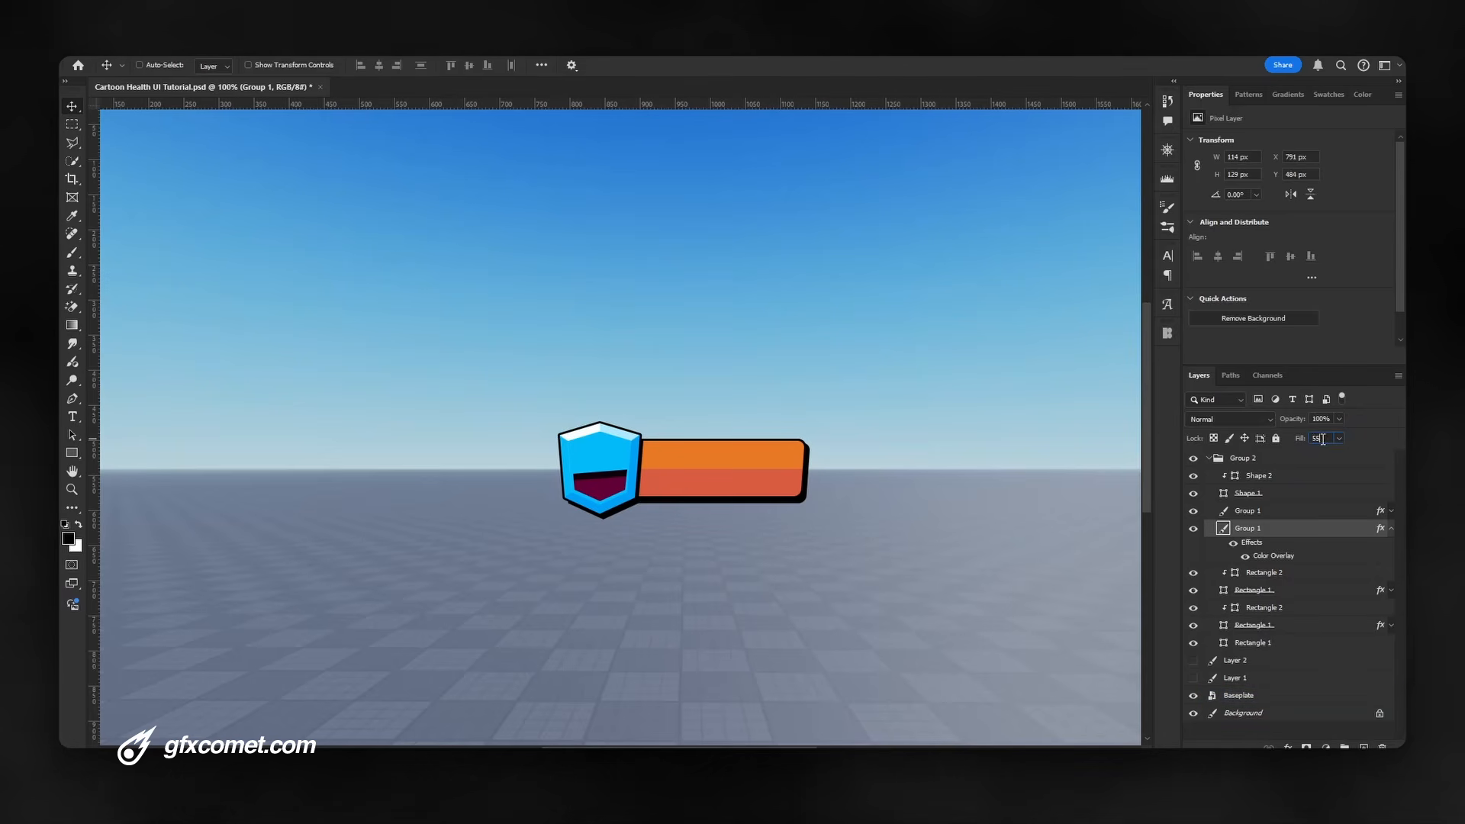
key(Return)
Group and merge the shield shadow into a plain pixel layer and set that layer's fill to 55%
key(ctrl+g)
key(ctrl+e)
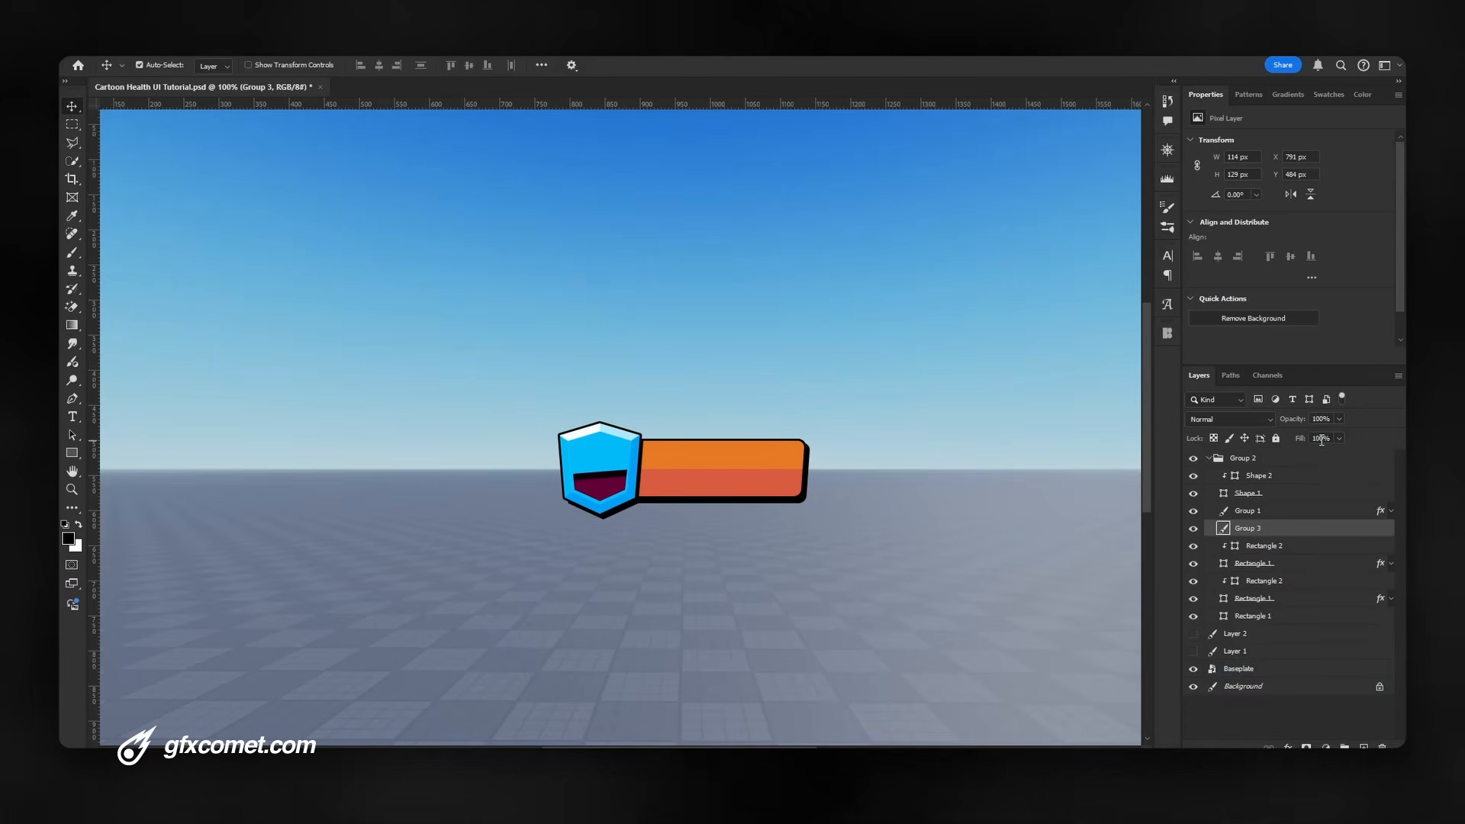
click(1322, 440)
text(55)
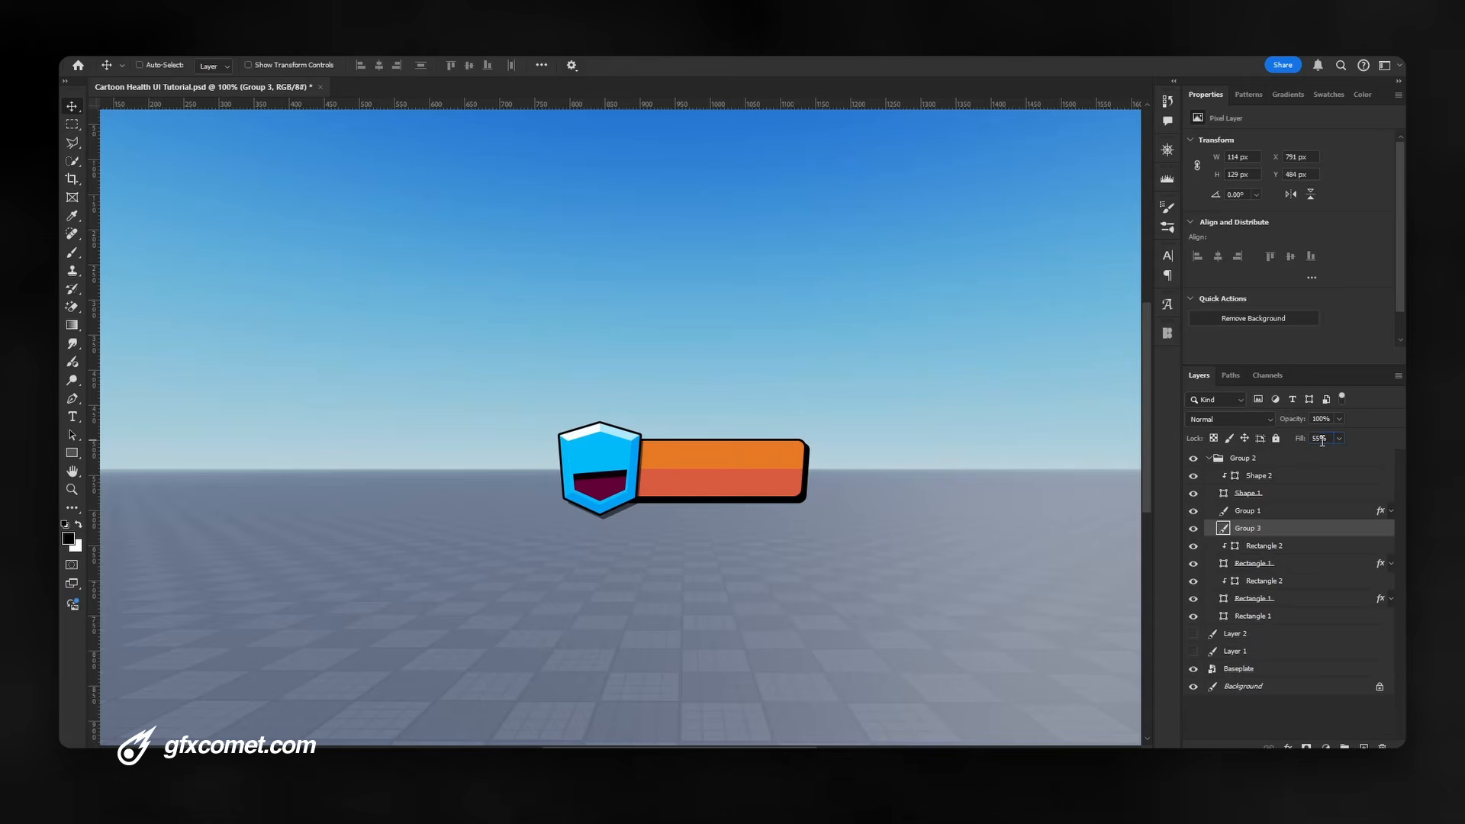
key(Return)
Nudge the faded shield shadow to X 794 px, Y 483 px
key(Right)
key(Right)
key(Down)
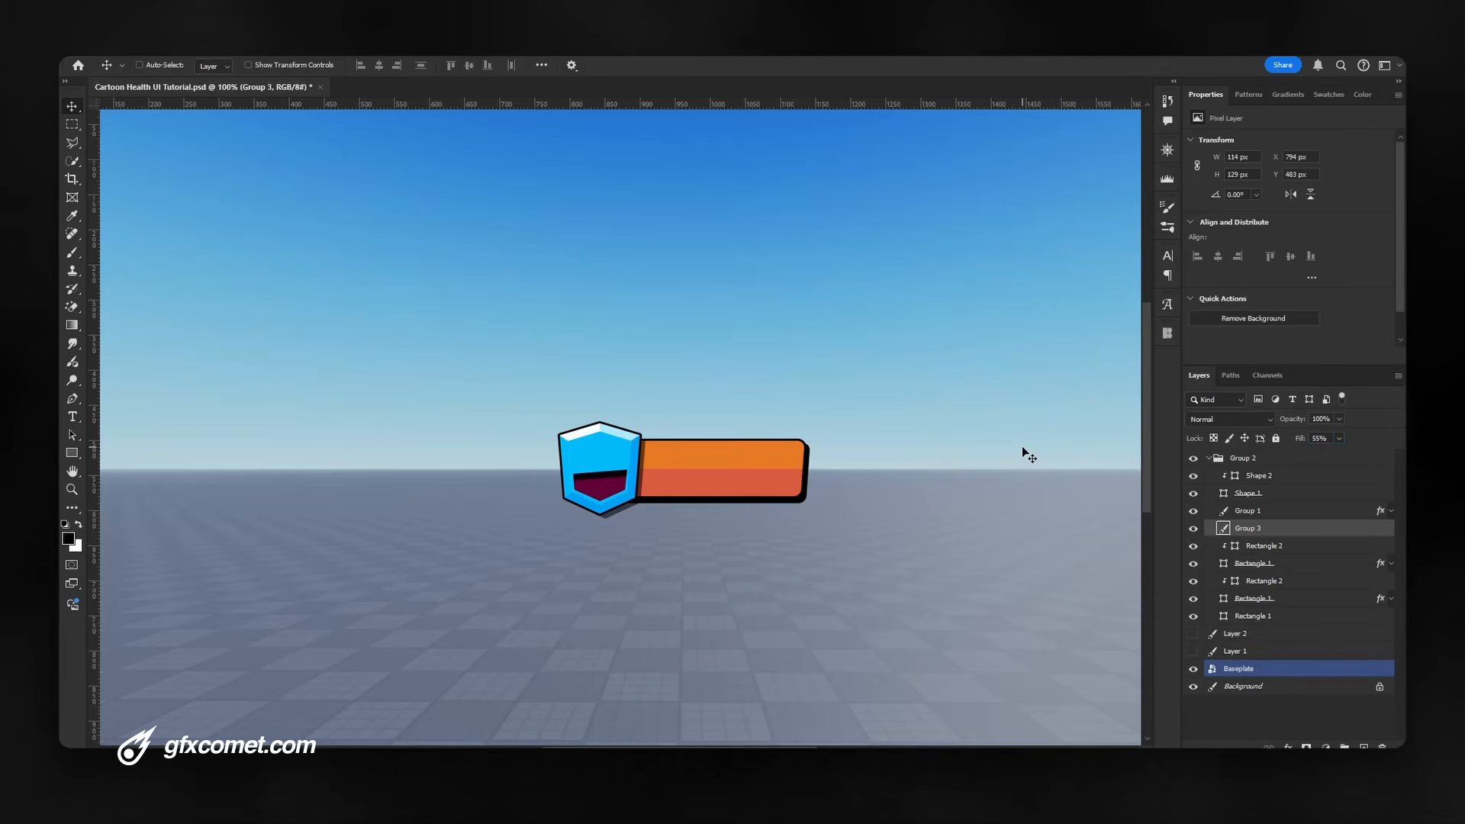
Move the gold trophy layer to the top of the group and scale it to 5.05% over the orange bar
key(ctrl+minus)
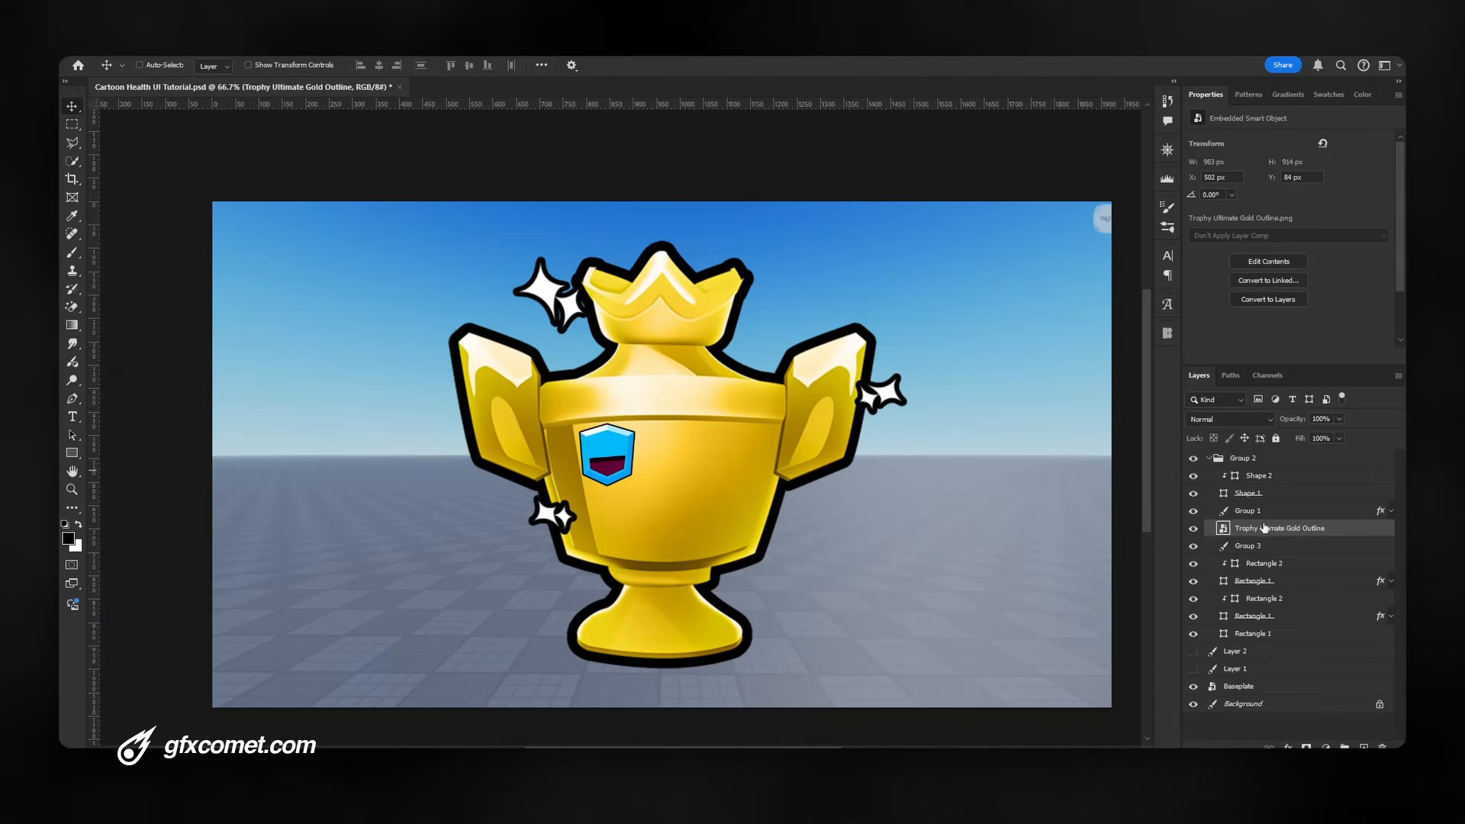
drag(1267, 528, 1266, 468)
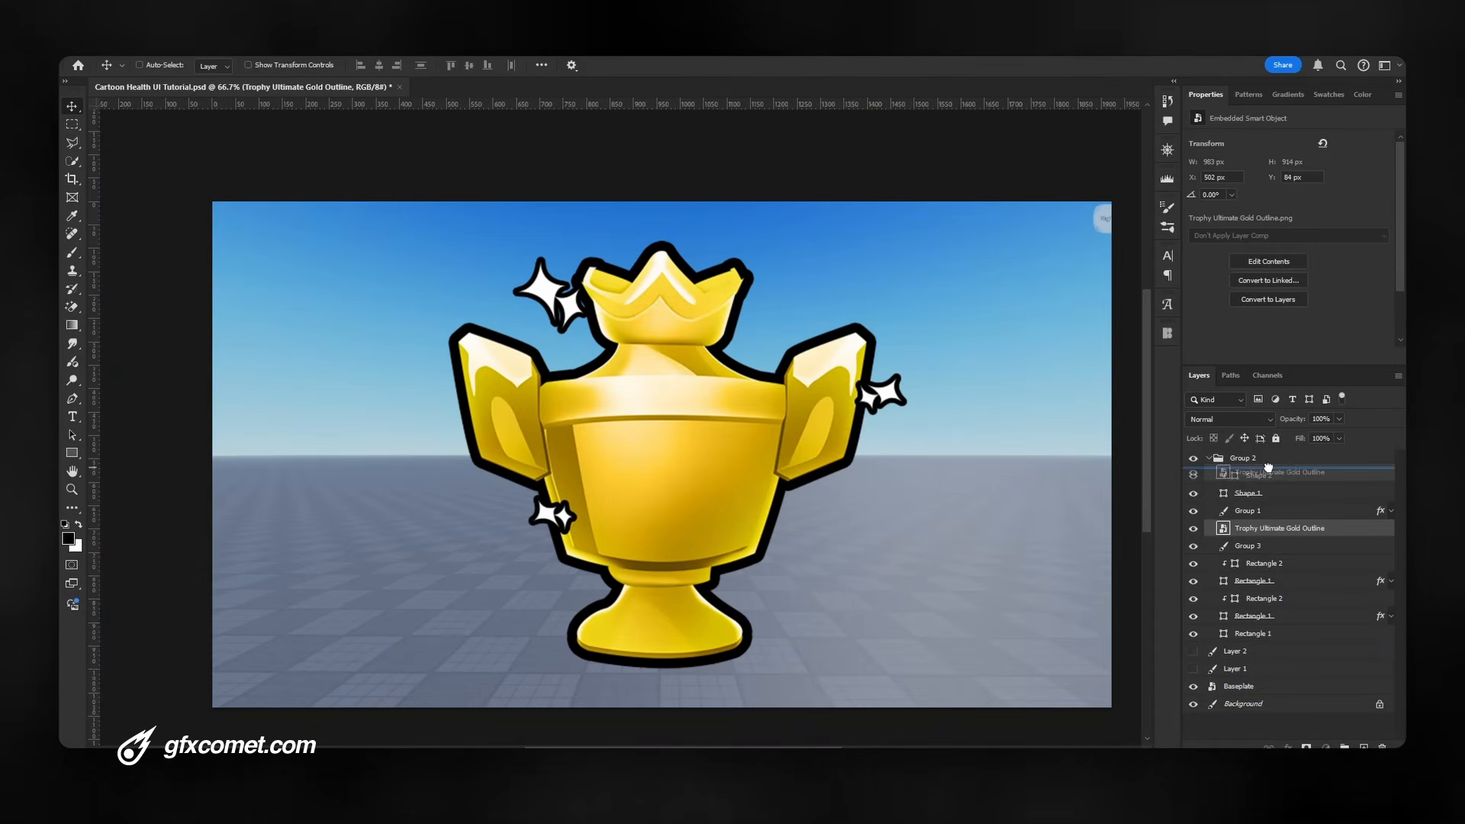
key(ctrl+t)
drag(906, 203, 713, 438)
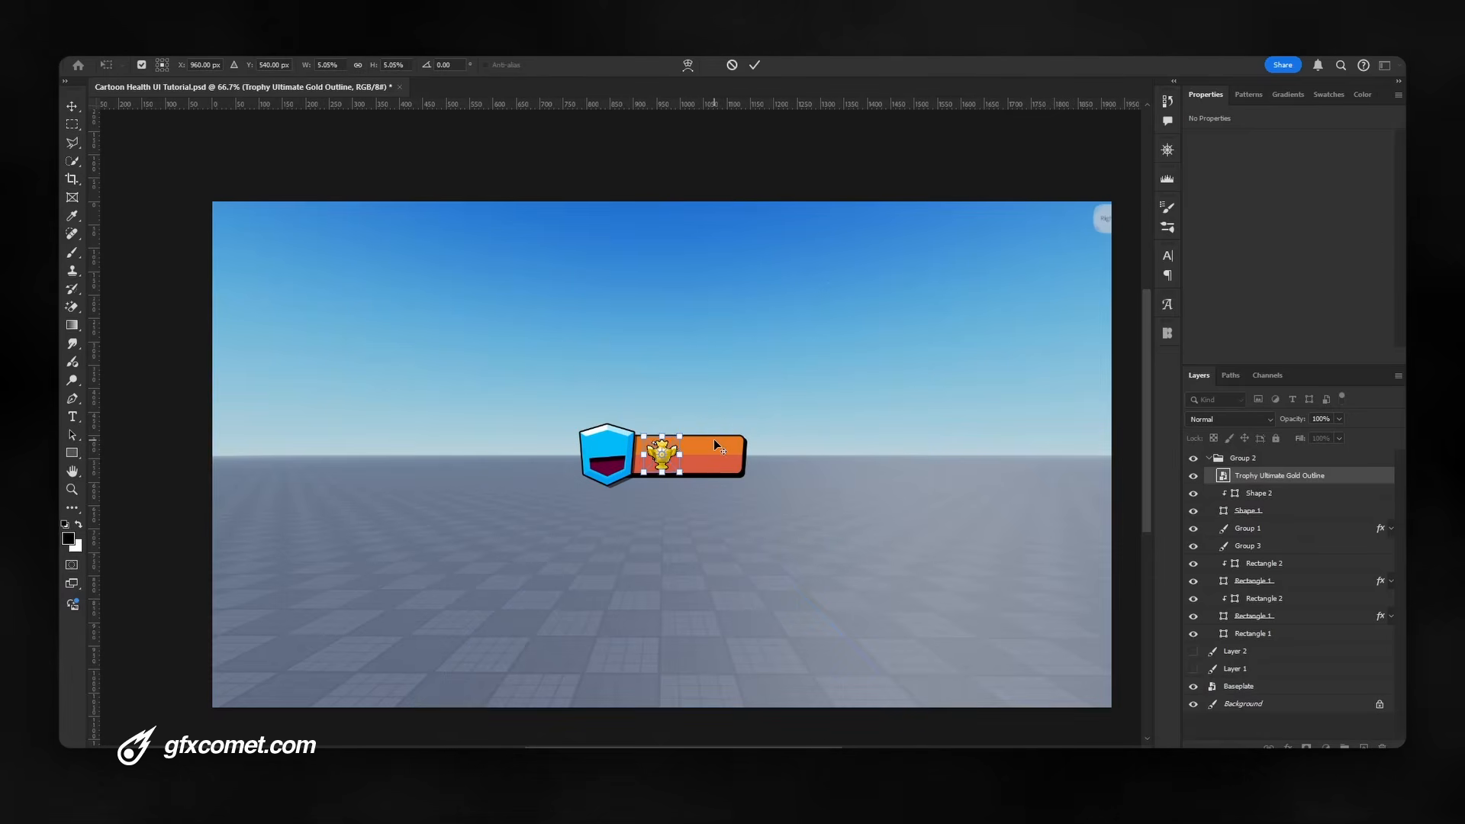
key(Return)
key(ctrl+1)
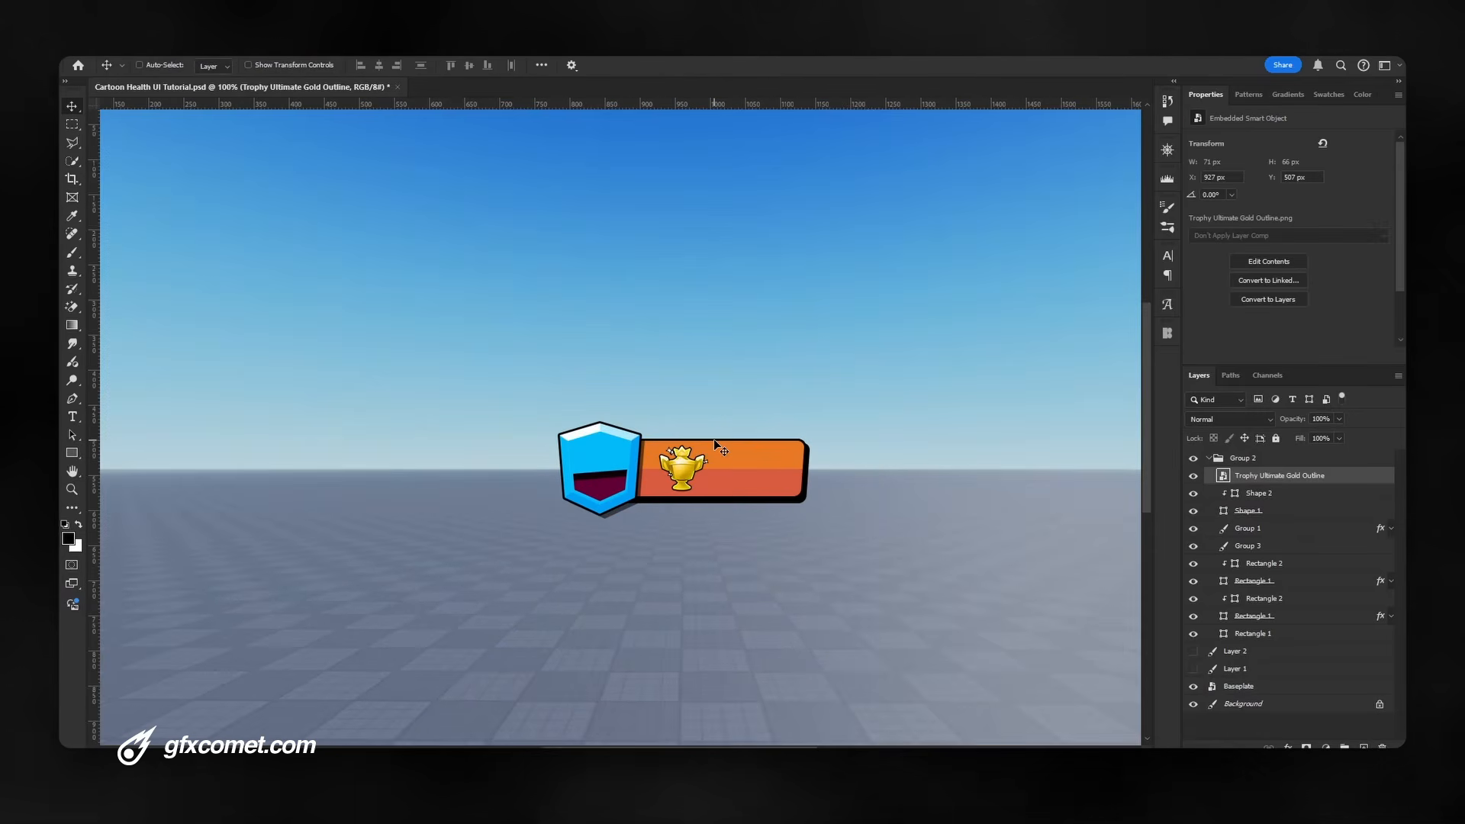
Show the reference screenshot and tilt the trophy 13.43° at the bar's left end, sized about 63 × 62 px
click(1193, 651)
key(ctrl+t)
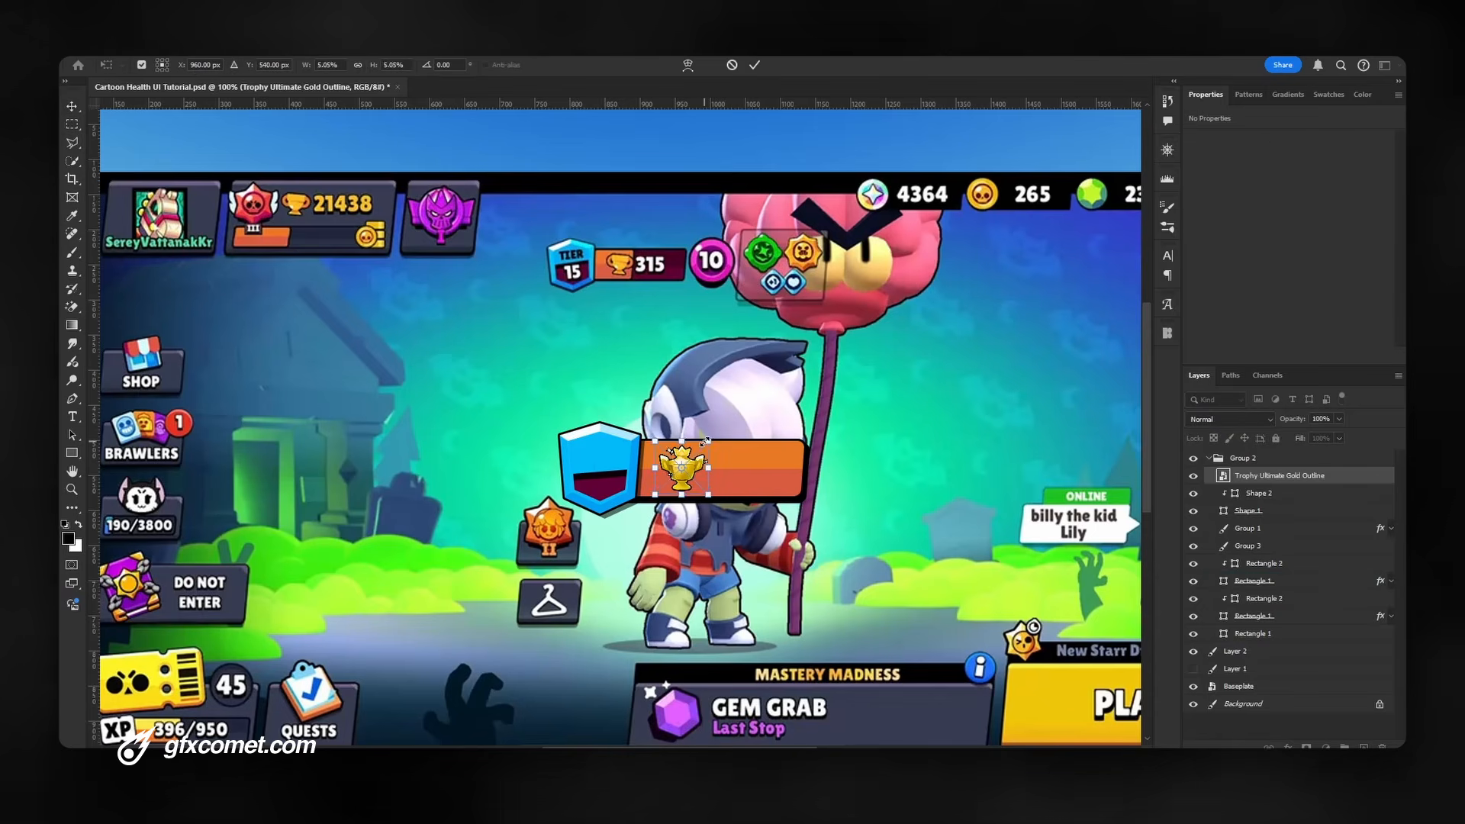
drag(709, 441, 699, 478)
key(Return)
key(t)
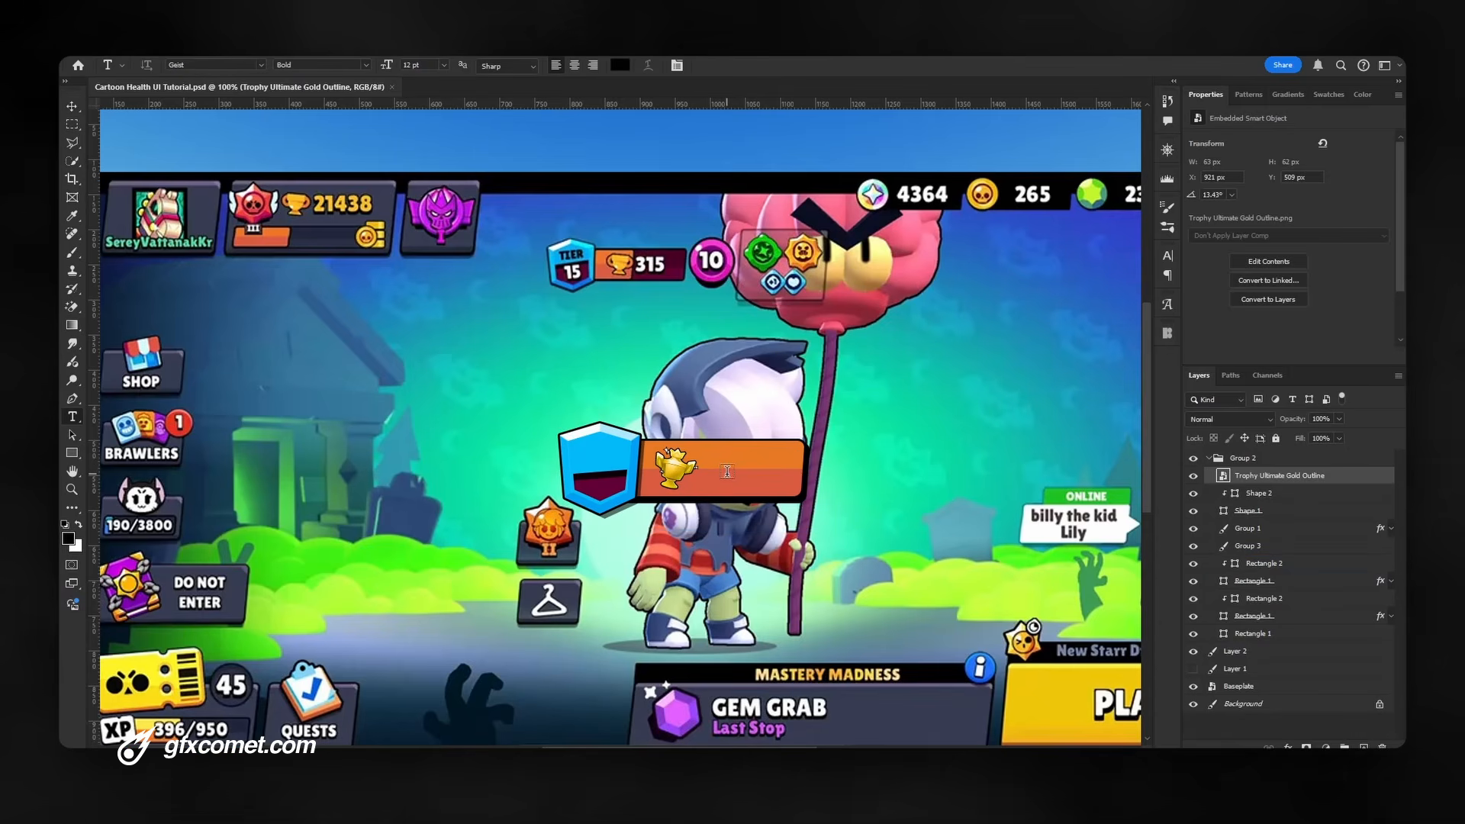
Add the text "315" on the orange bar beside the trophy in white Fredoka One Regular
click(729, 480)
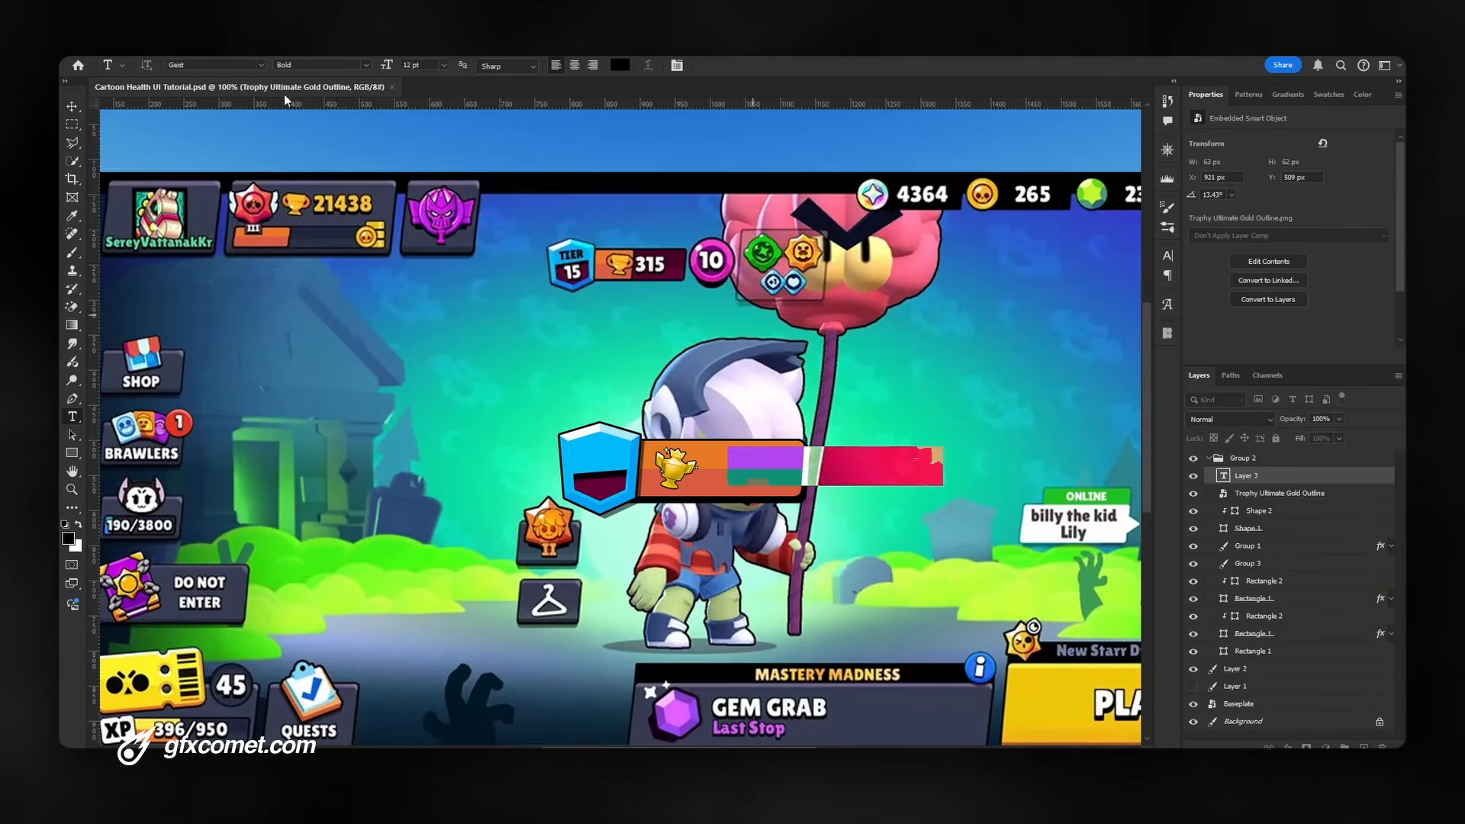
click(206, 65)
text(fred)
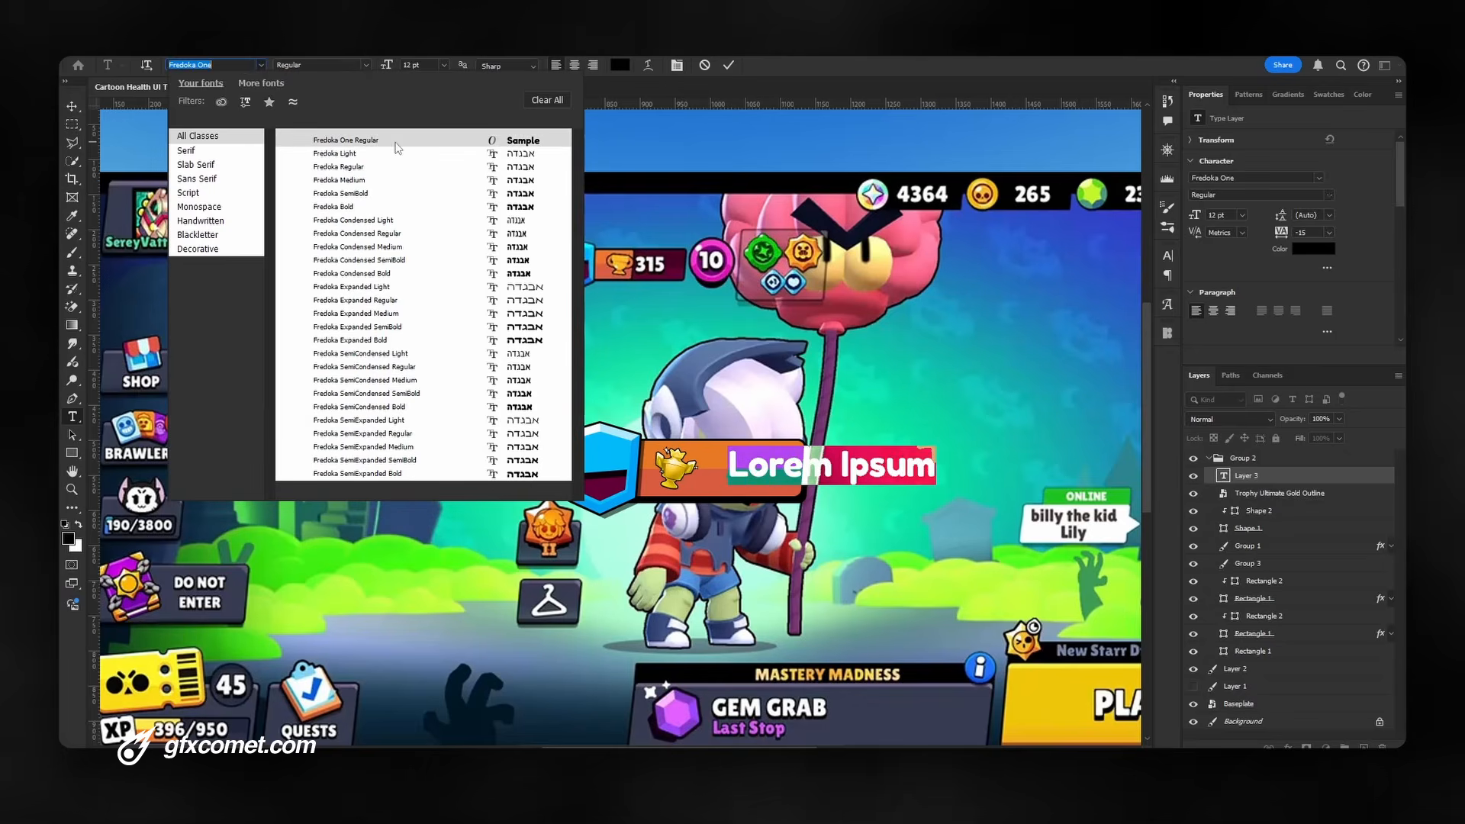
click(396, 142)
click(619, 65)
drag(1068, 433, 1019, 397)
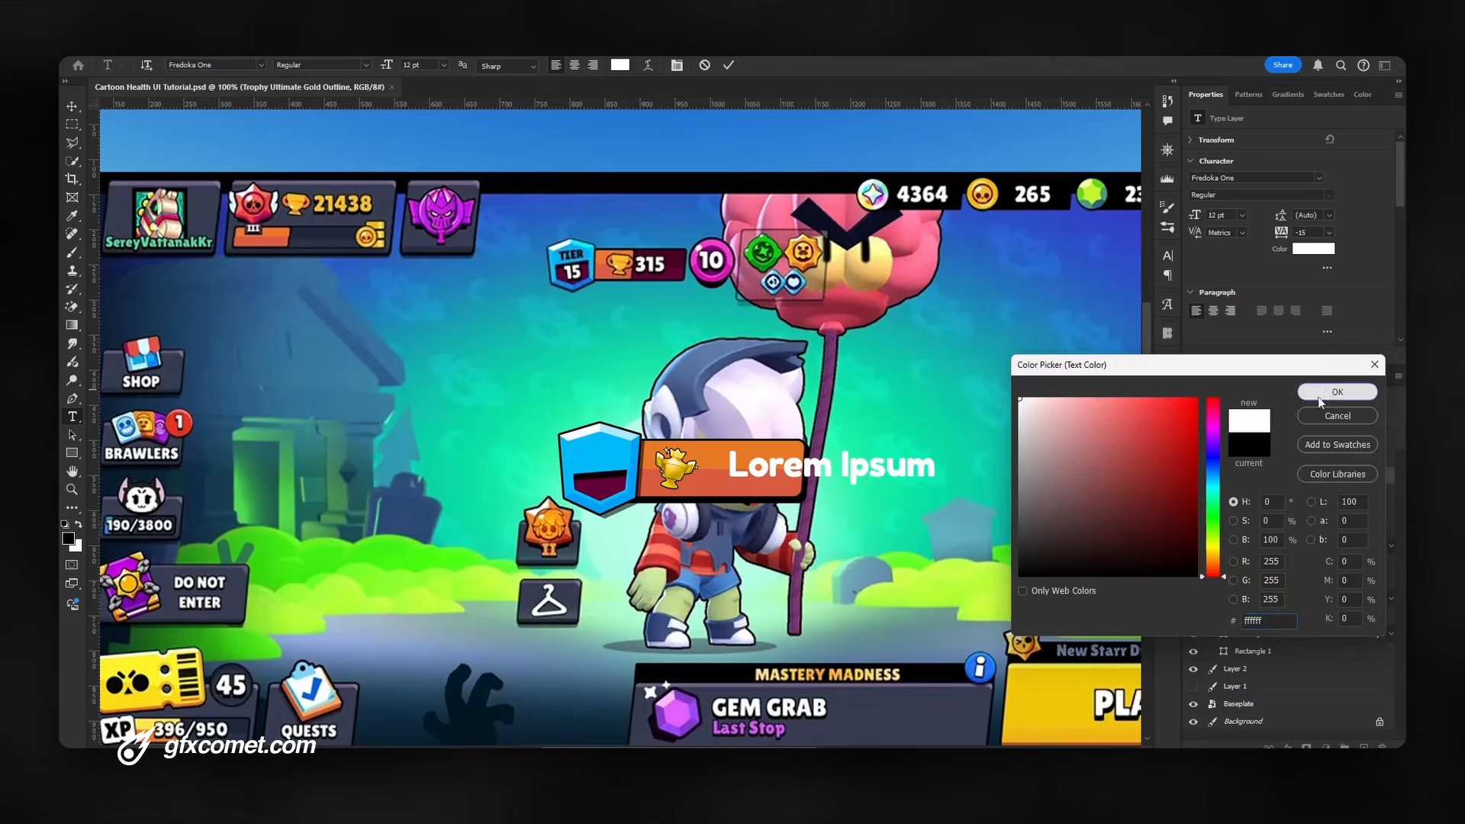
click(1338, 391)
text(315)
click(71, 107)
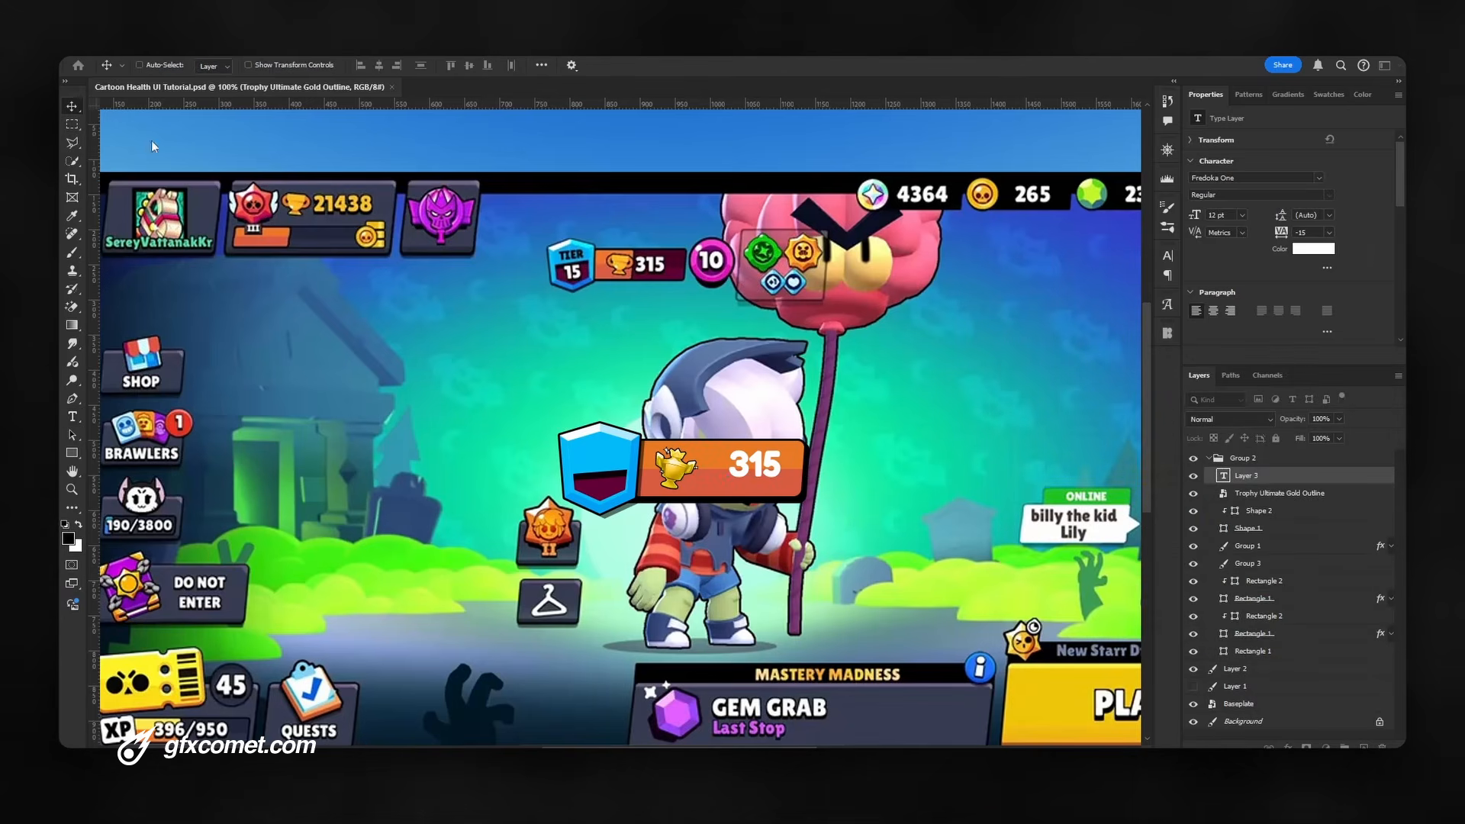
Enlarge the "315" text to 14 pt and position it on the bar just beside the trophy
mouse_move(779, 458)
mouse_down()
mouse_move(767, 468)
mouse_move(781, 447)
mouse_up()
key(ctrl+t)
key(Return)
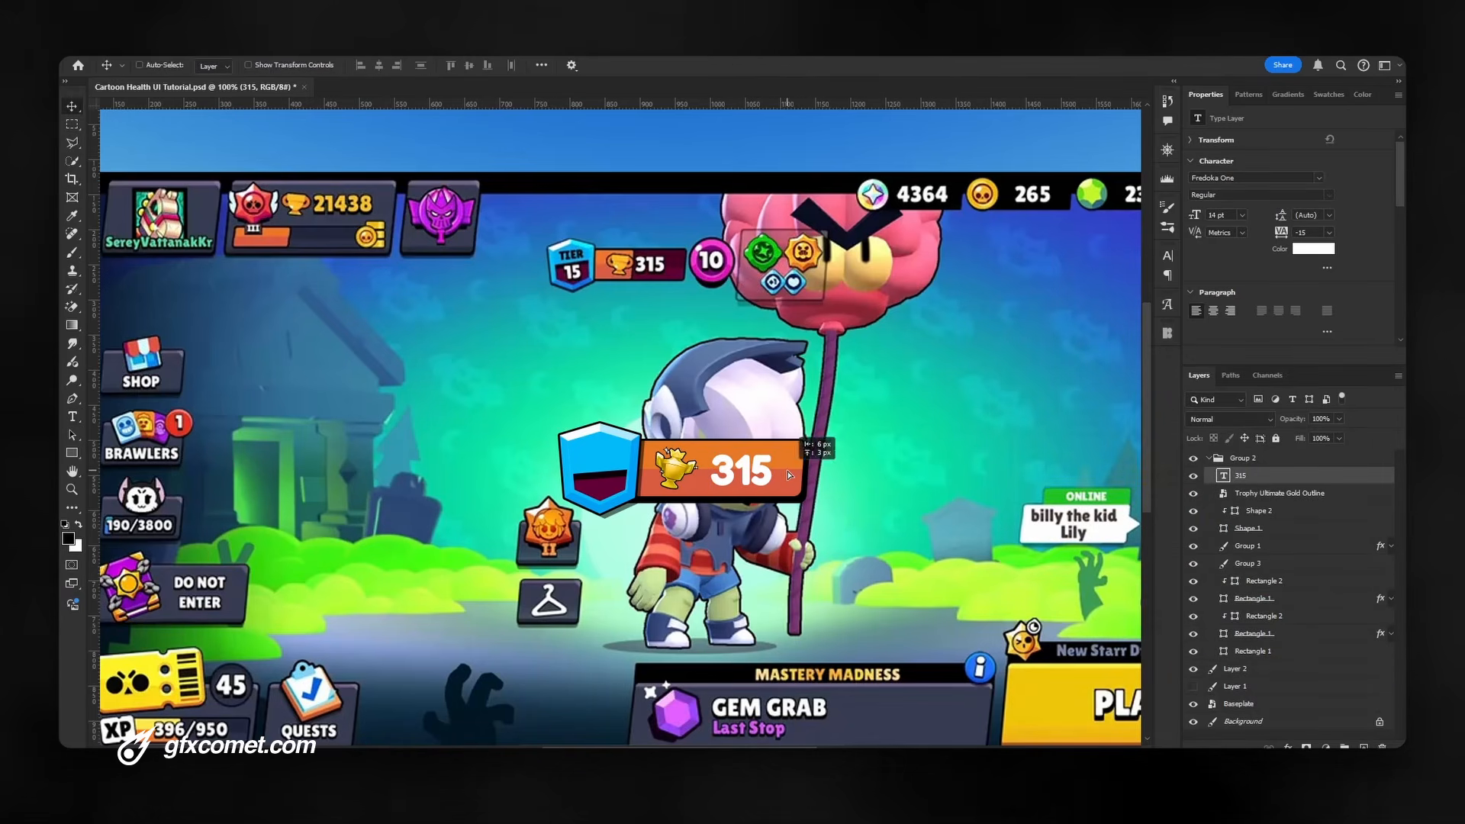
Add a black stroke around the "315" text as a layer style
double_click(1291, 480)
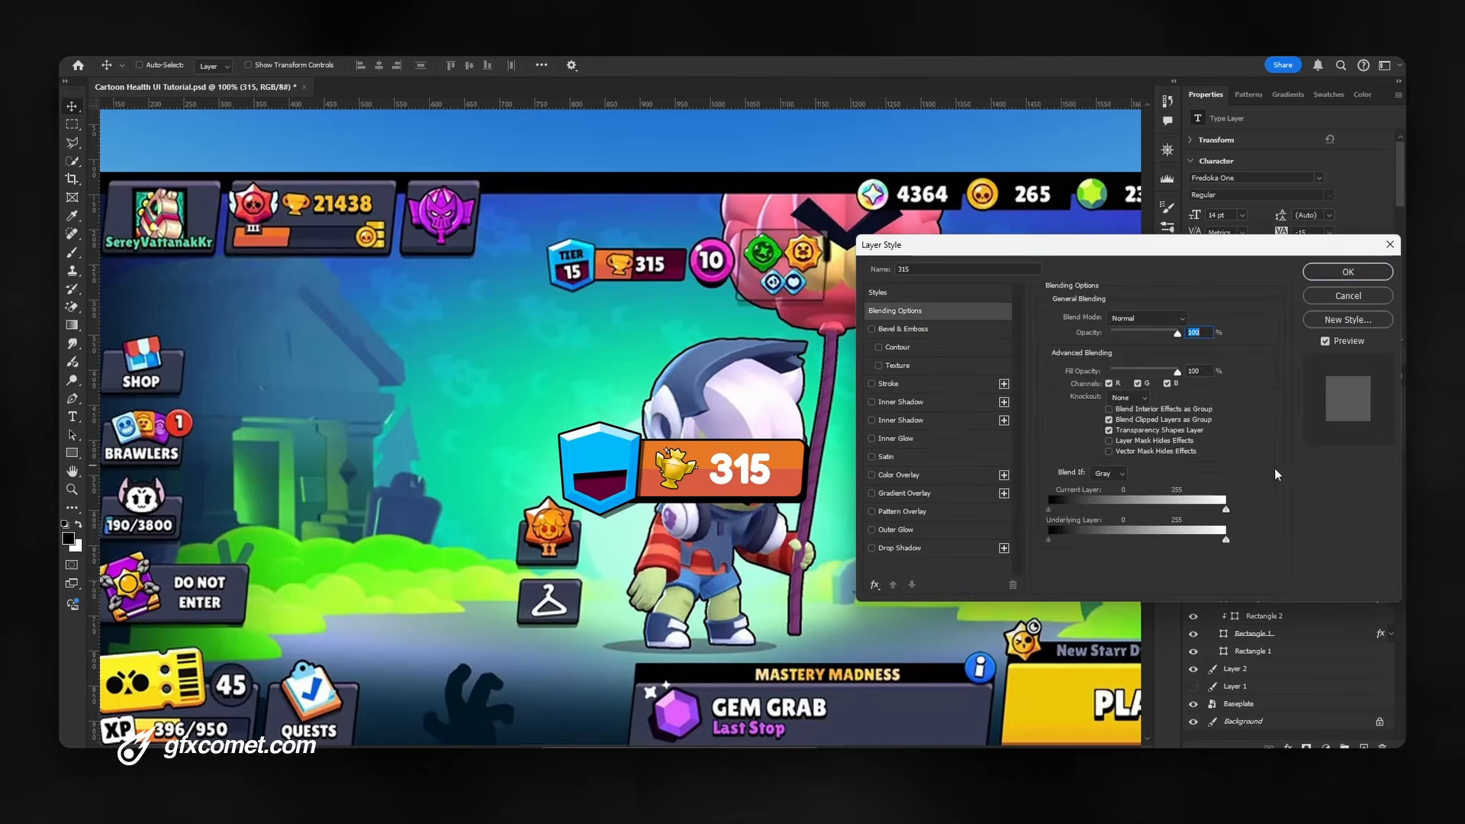
click(897, 383)
click(1346, 279)
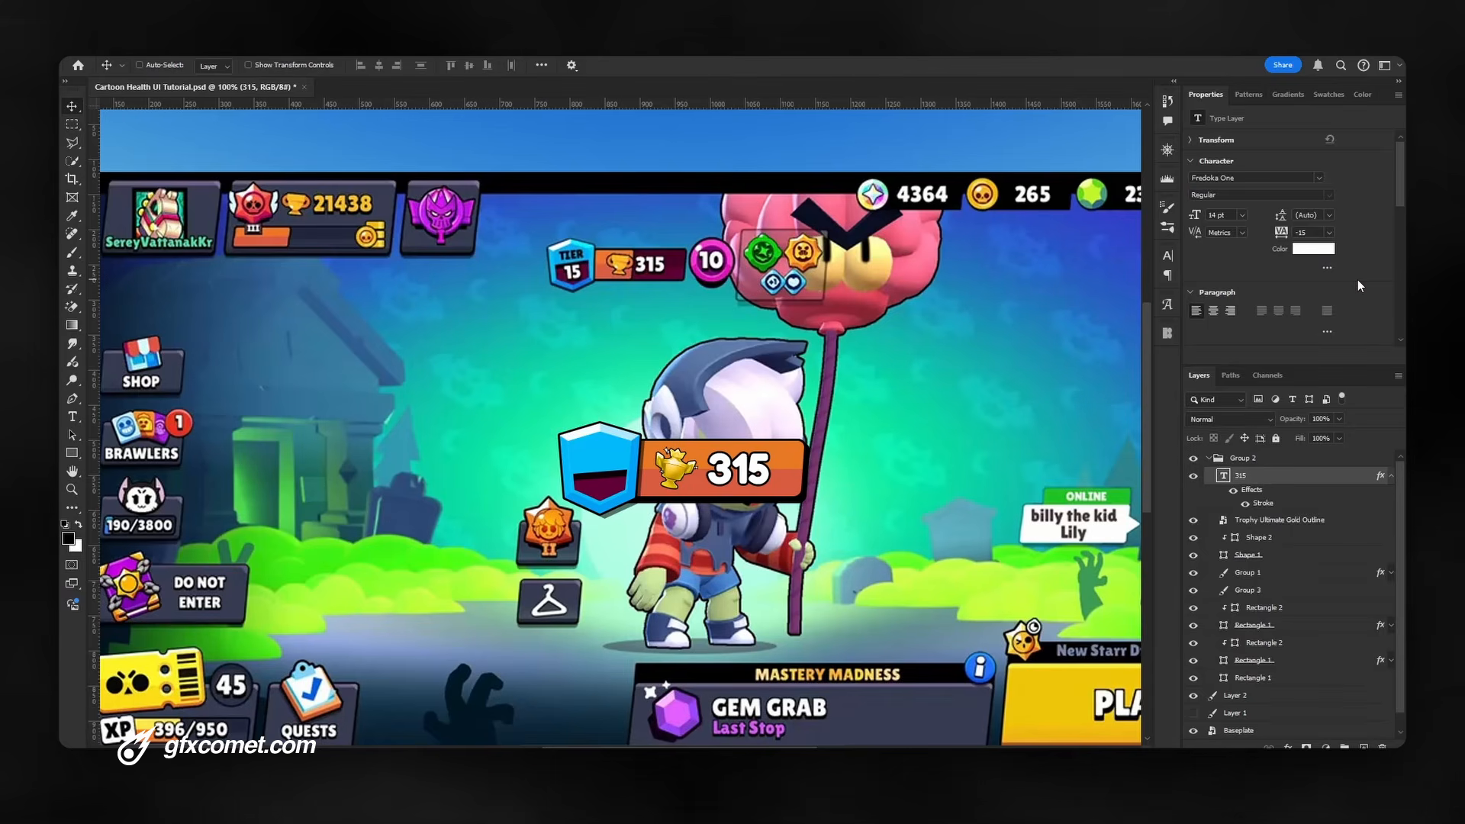
Hide the reference screenshot layer, collapse the health bar group and move the whole group slightly upwards
click(1192, 695)
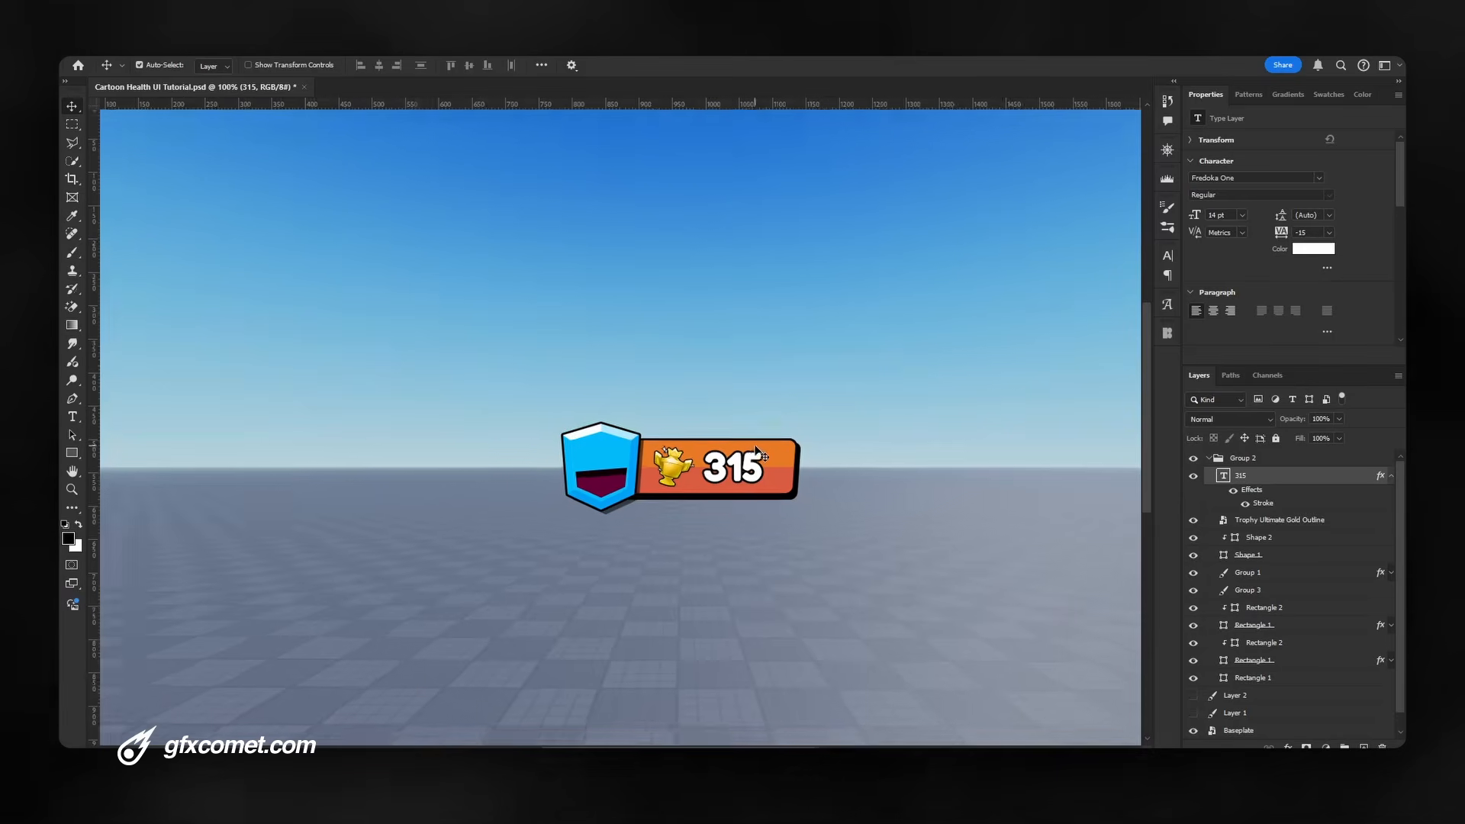
key(ctrl+minus)
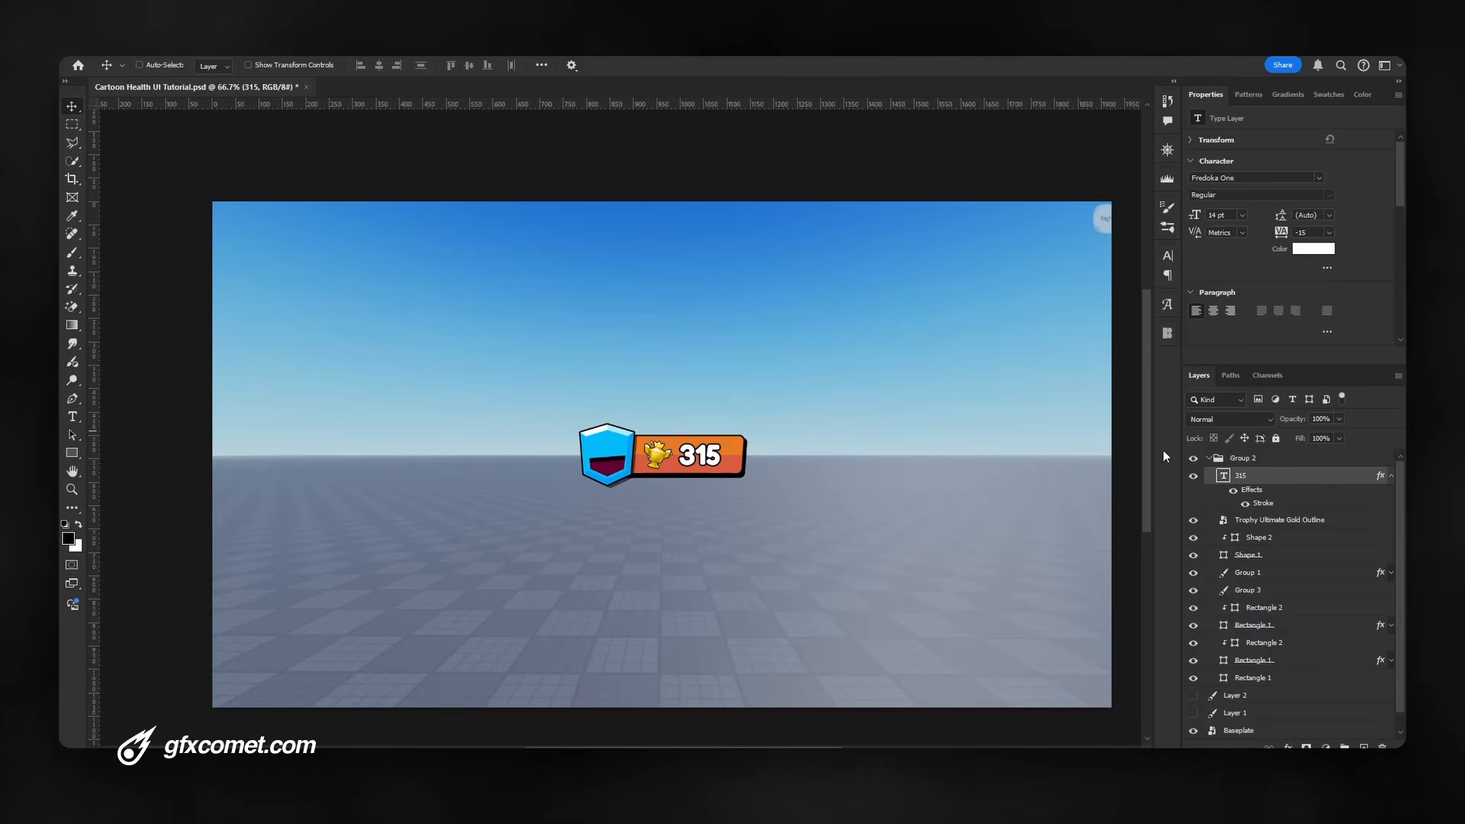
click(1207, 461)
mouse_move(682, 458)
mouse_down()
mouse_move(397, 263)
mouse_move(336, 254)
mouse_move(680, 435)
mouse_up()
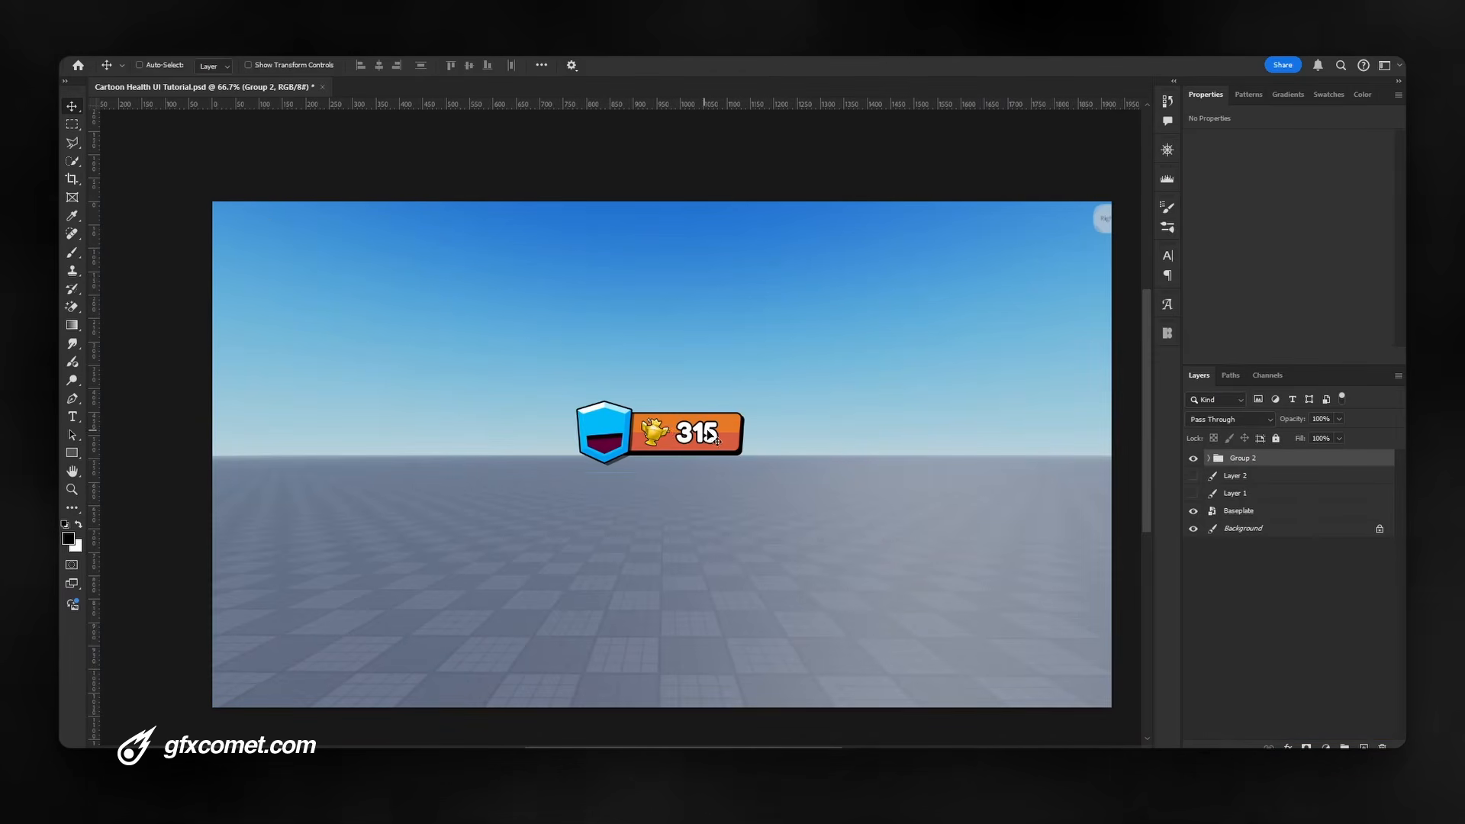
key(ctrl+t)
drag(770, 392, 735, 407)
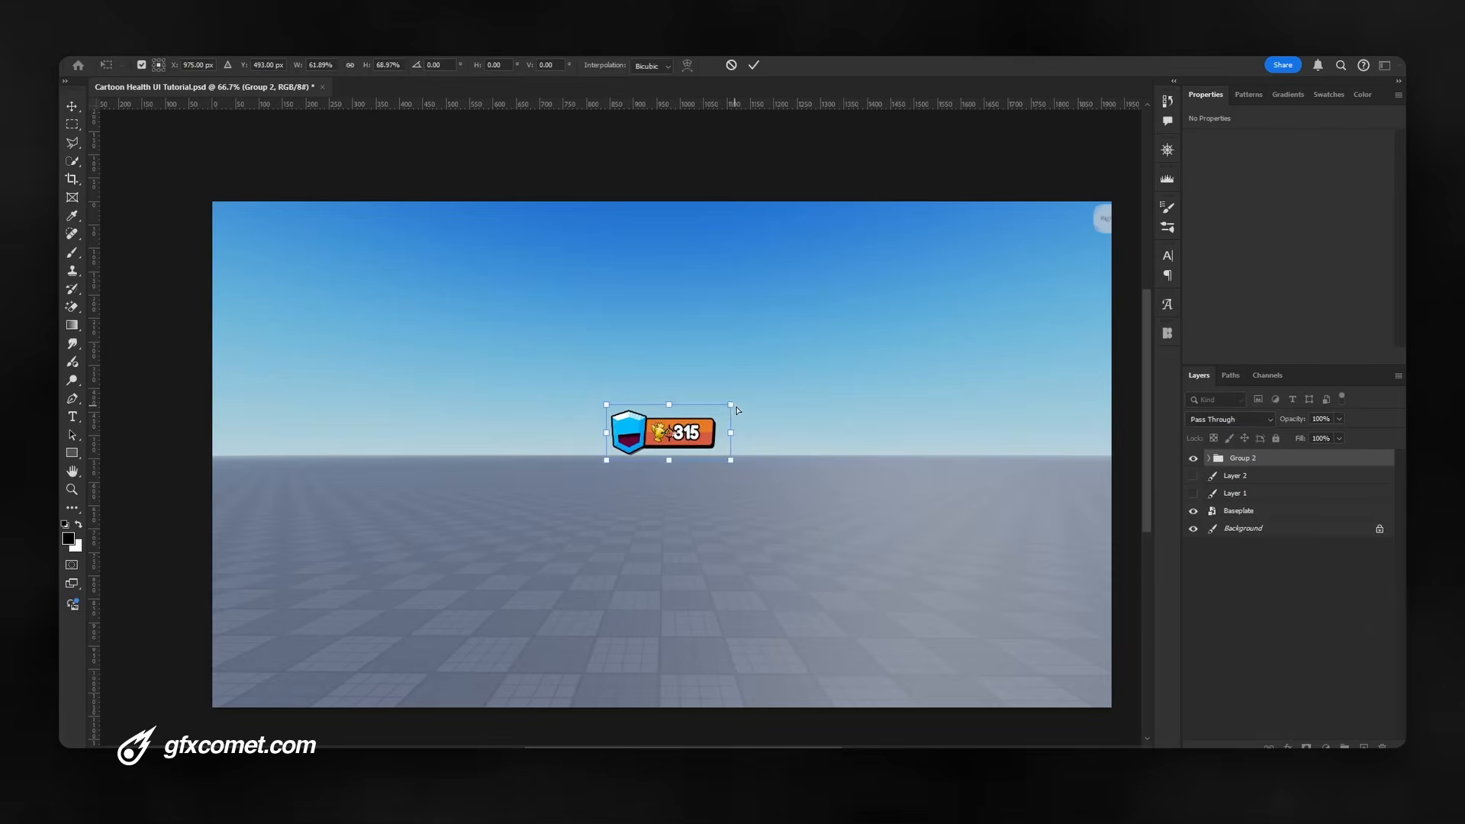
key(ctrl+z)
key(Escape)
Centre the health bar group horizontally and vertically on the canvas
key(ctrl+a)
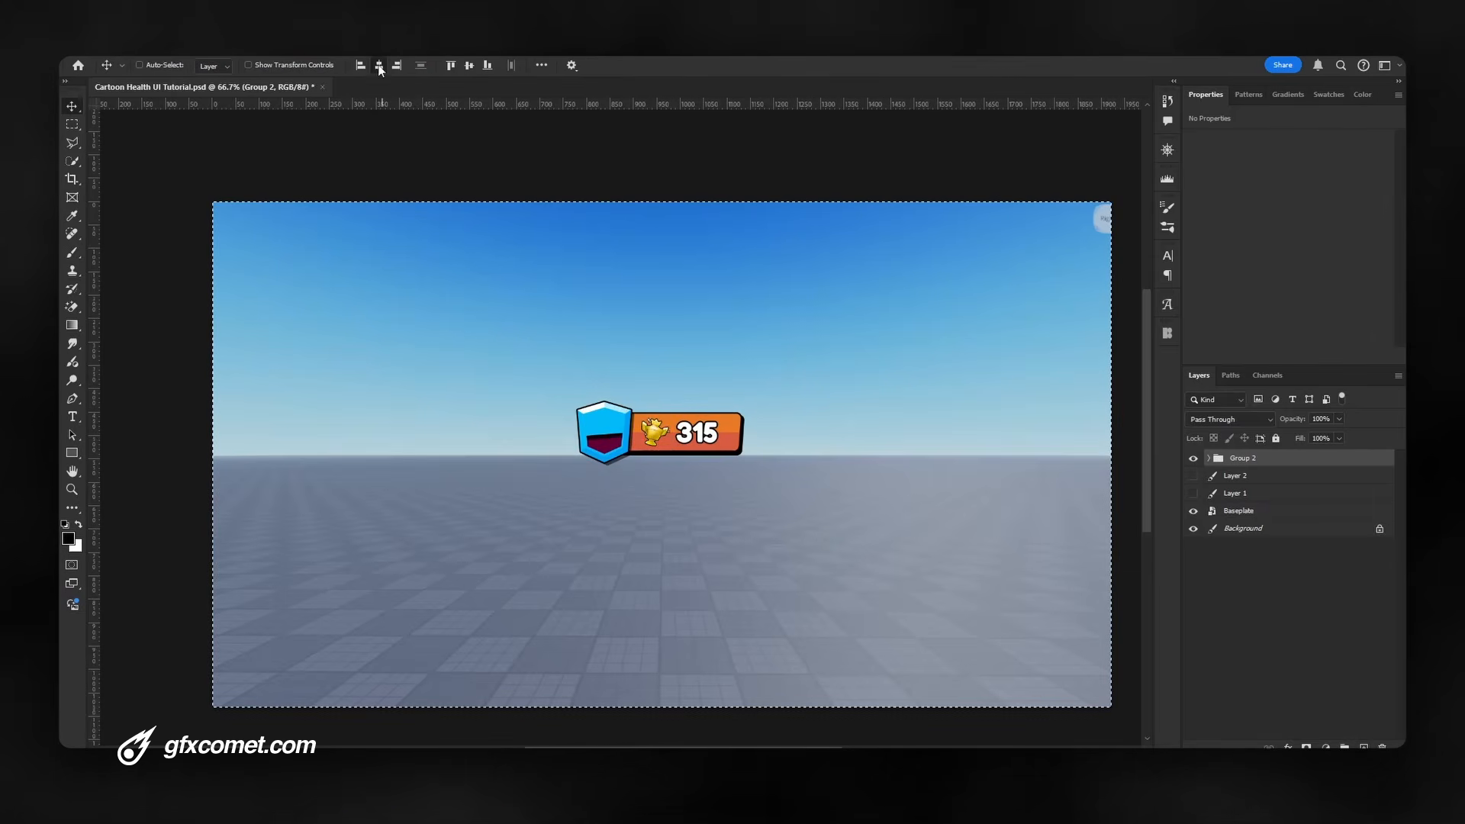
click(378, 66)
click(470, 65)
key(ctrl+d)
key(ctrl+t)
drag(770, 413, 919, 354)
key(Return)
key(ctrl+z)
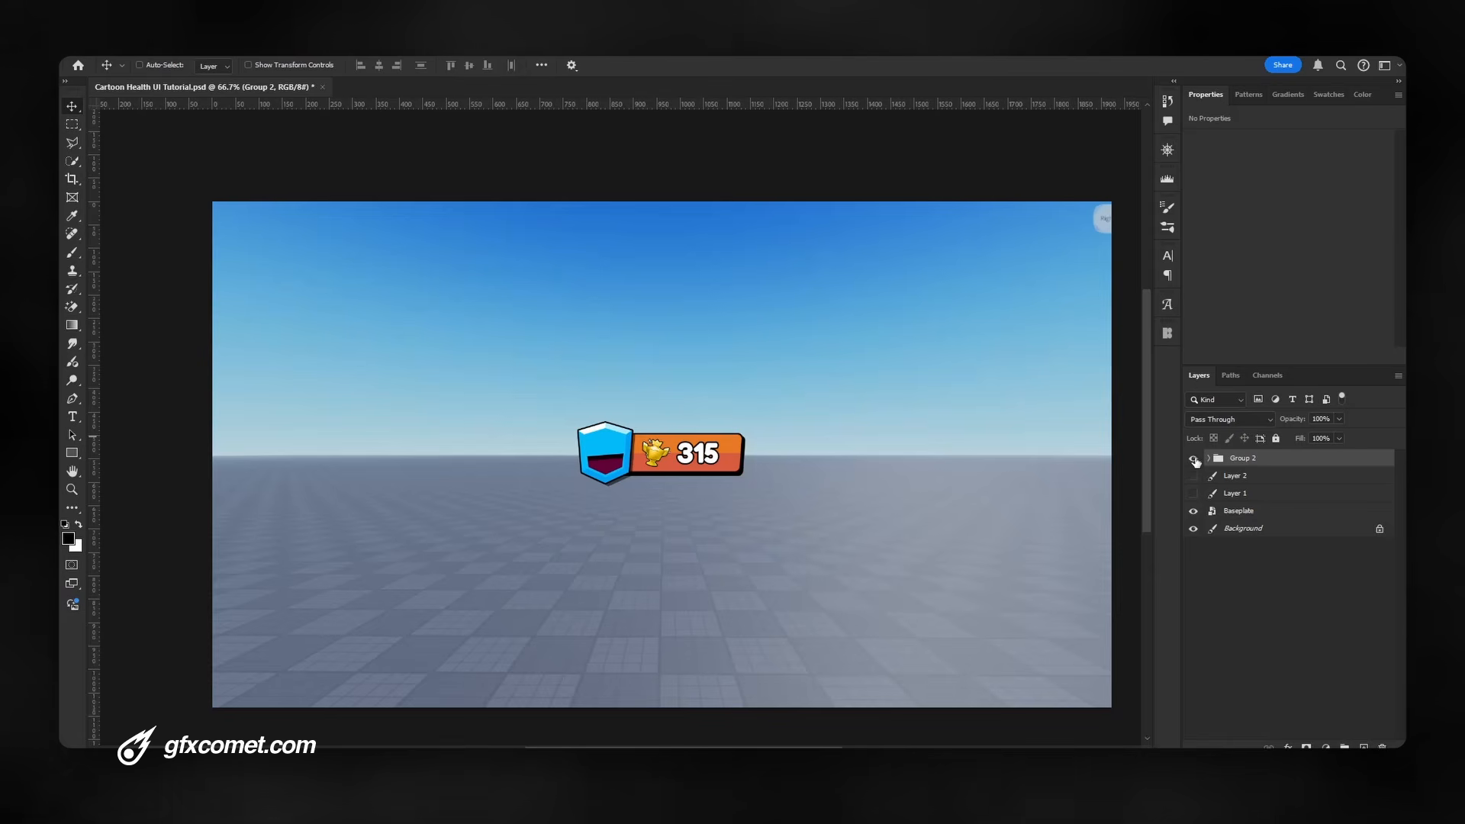
Duplicate the health bar group with the original hidden and scale the copy up until its shield measures about 186 × 211 px
key(ctrl+j)
key(ctrl+t)
drag(771, 412, 833, 378)
key(Return)
key(ctrl+1)
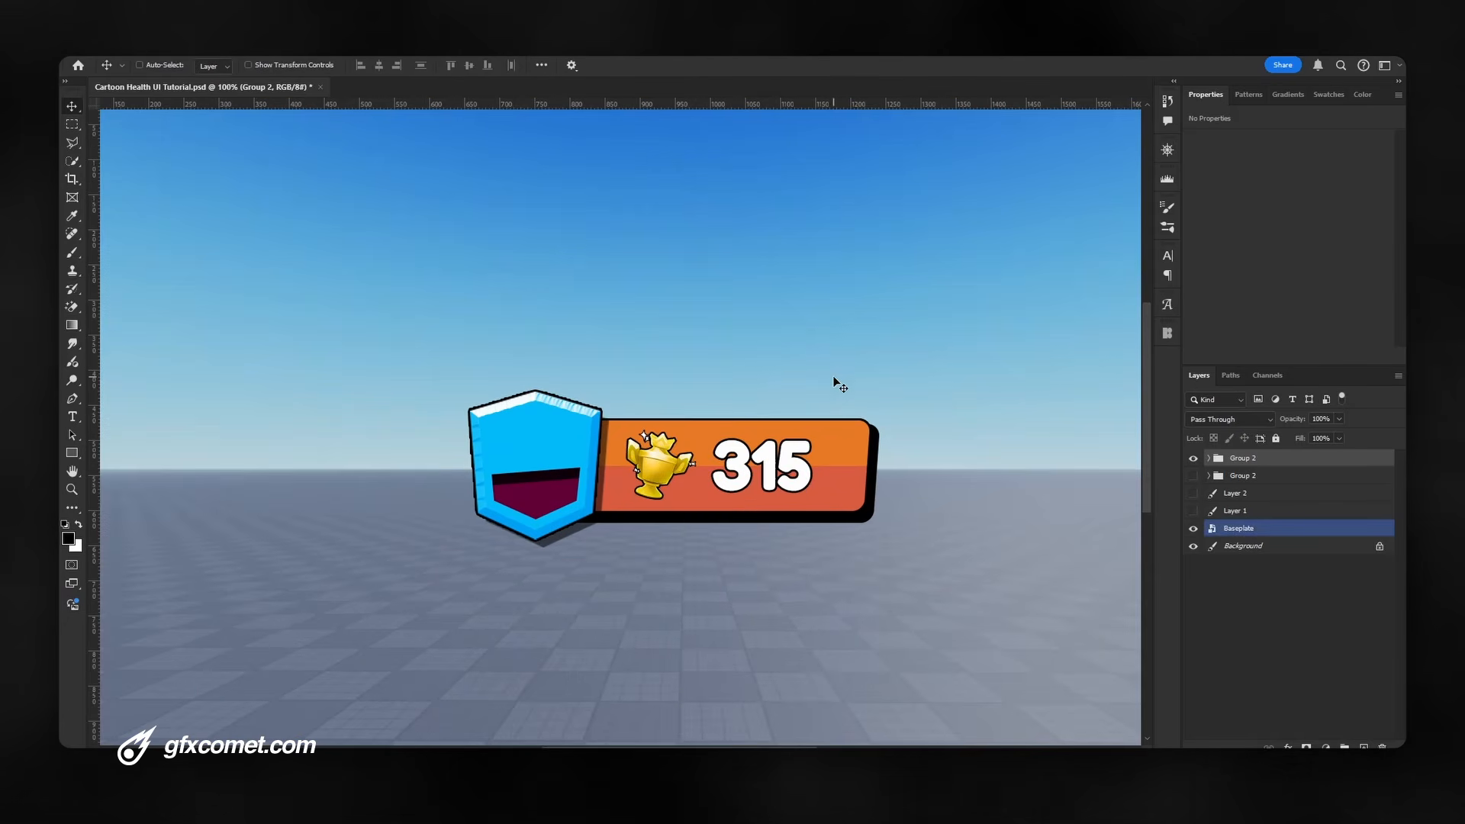
Change the enlarged blue shield's bevel technique to Smooth with a size of 10 px
ctrl+click(584, 441)
click(1193, 572)
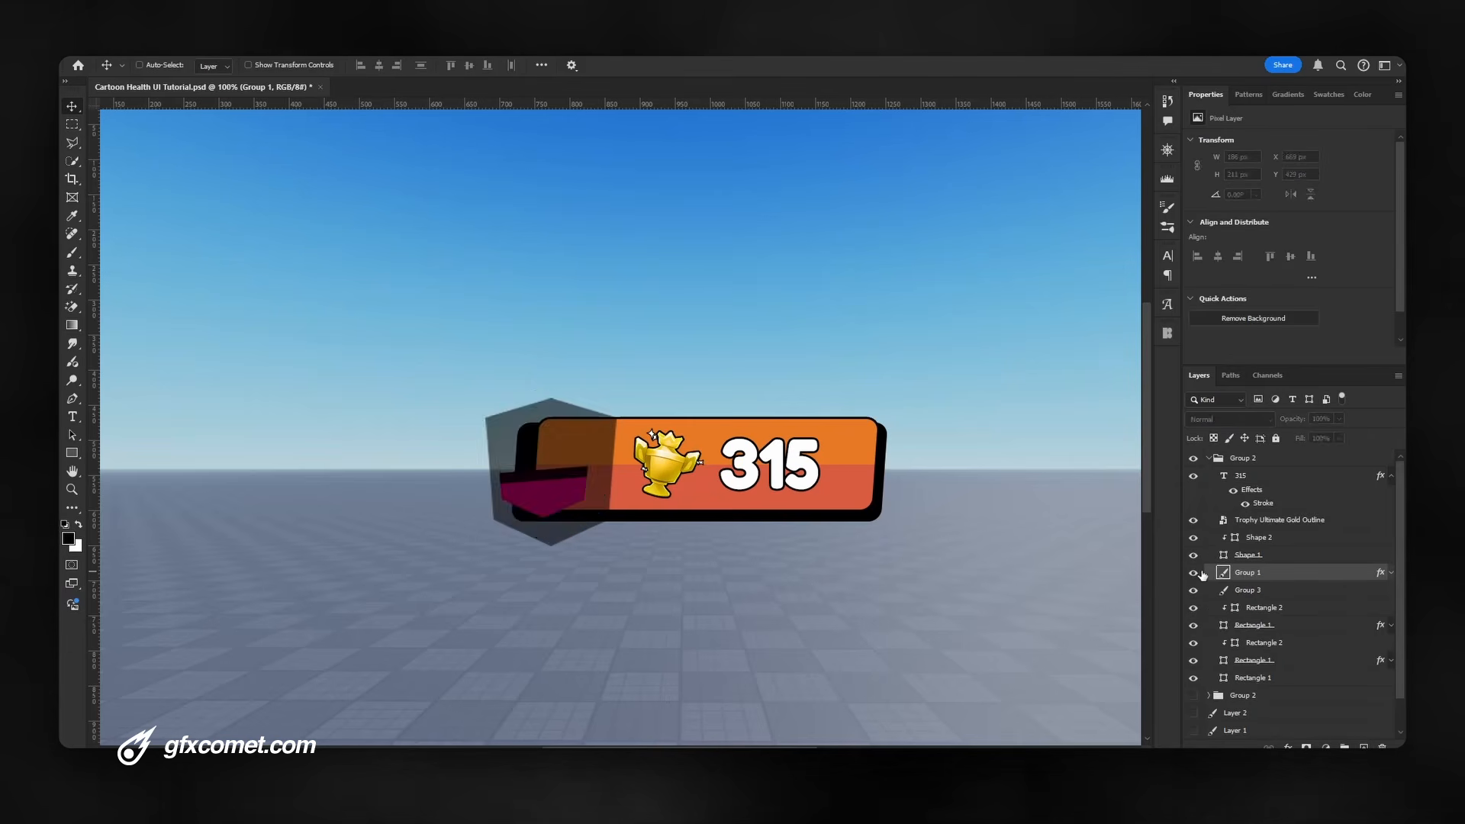
click(1193, 572)
double_click(1312, 579)
click(997, 319)
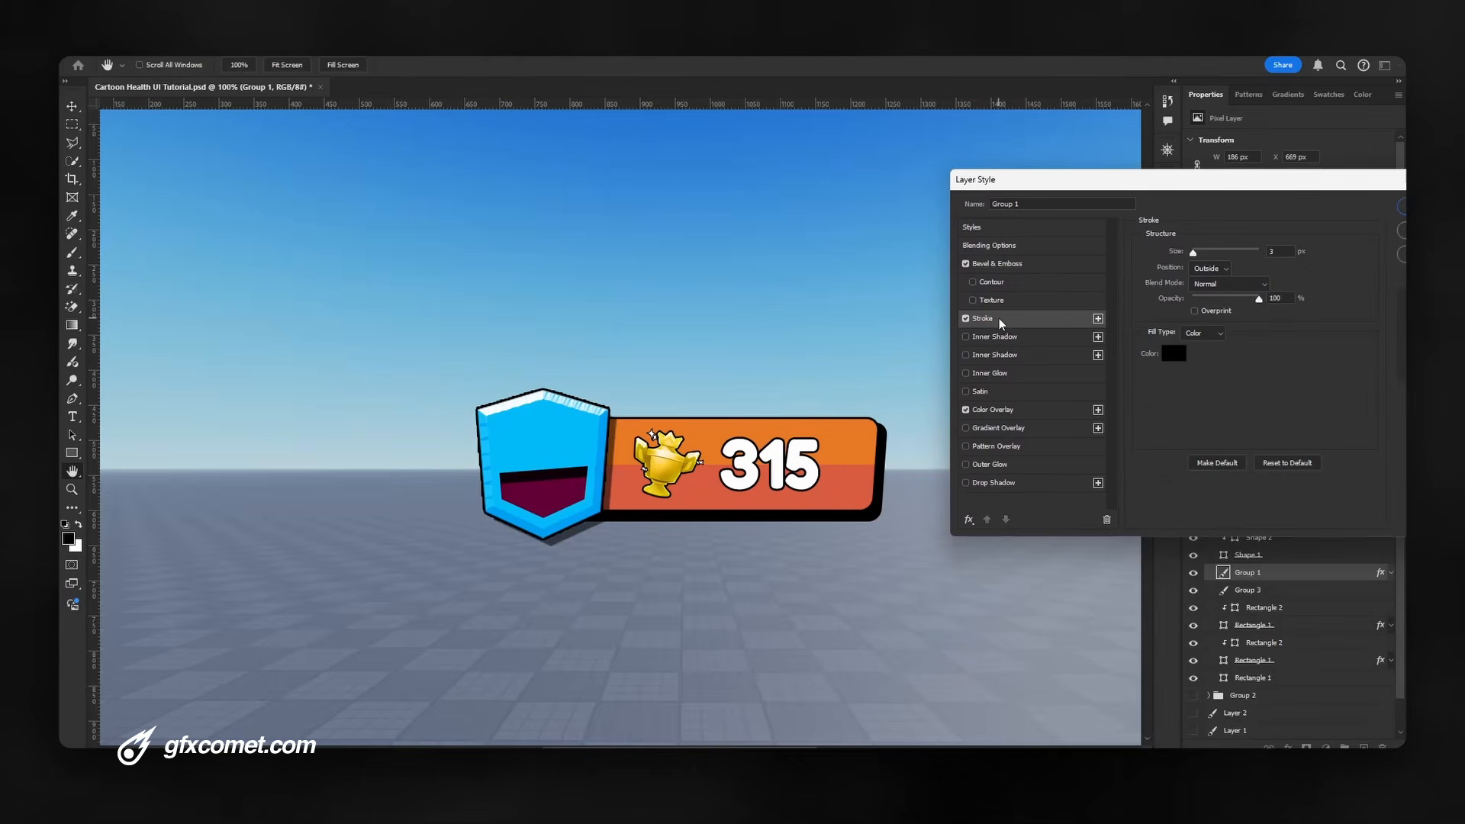
click(1015, 263)
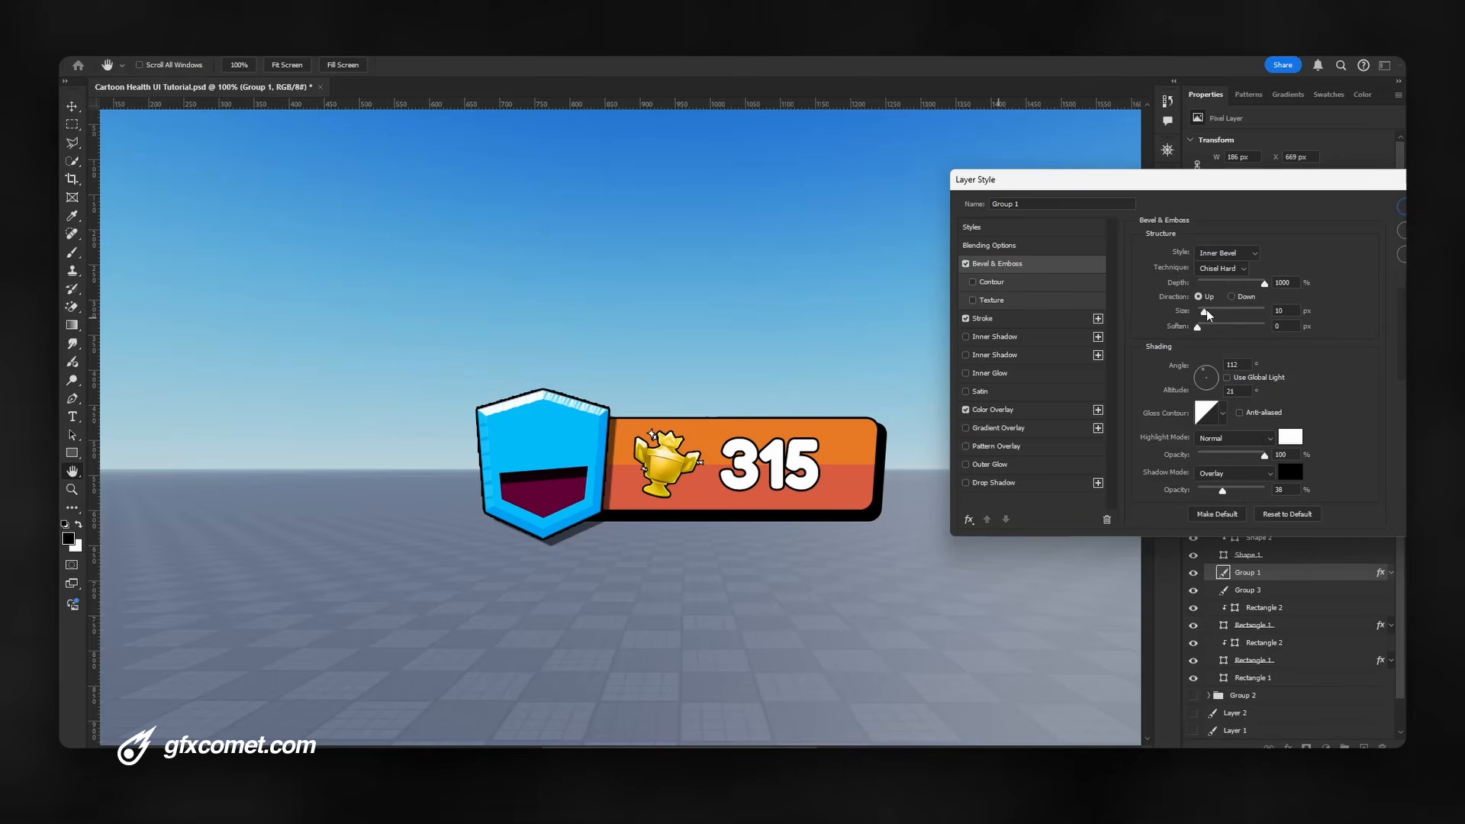
drag(1200, 314, 1203, 313)
click(1222, 268)
click(1229, 283)
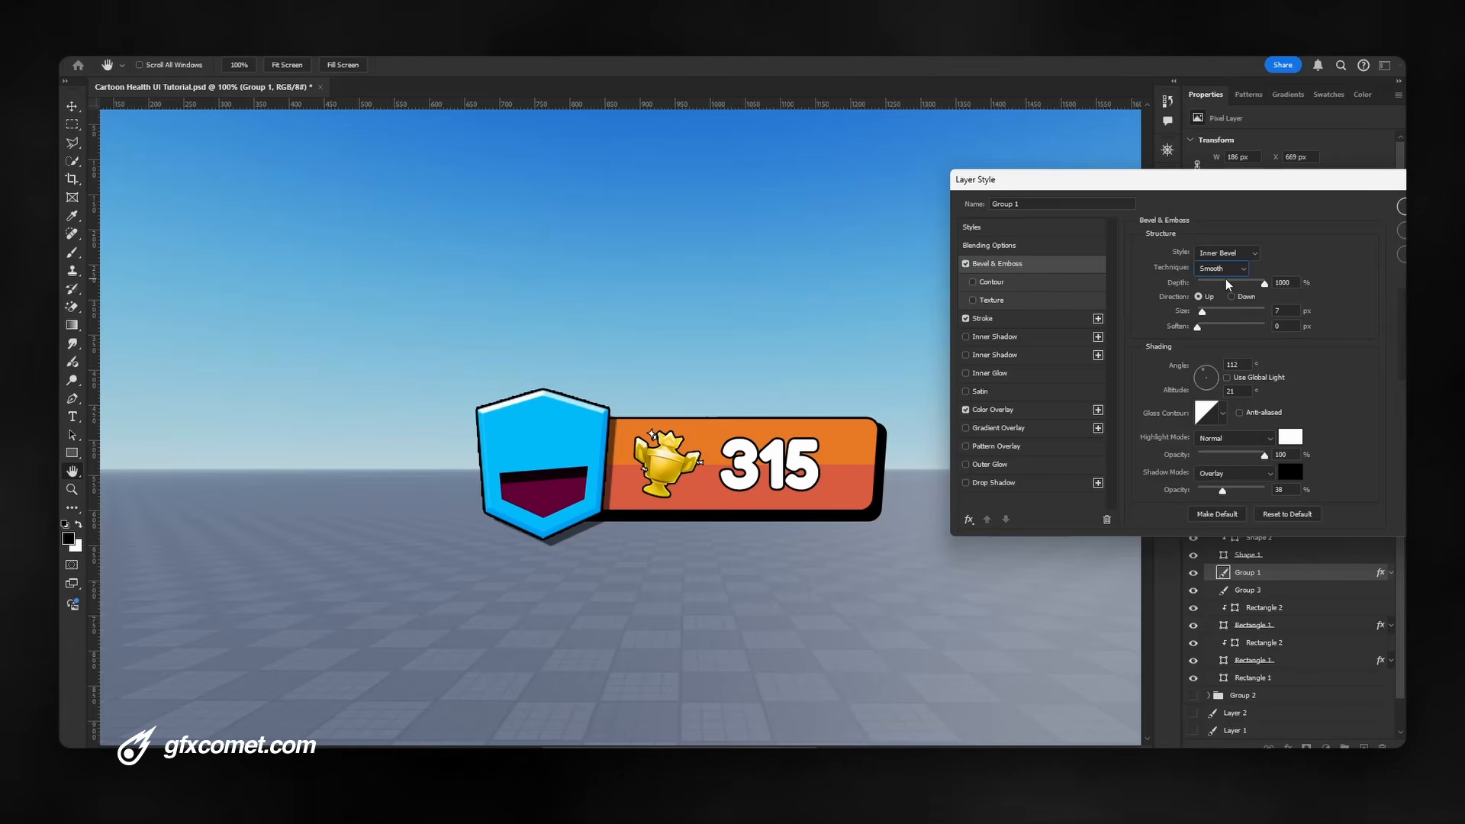
drag(1202, 312, 1205, 312)
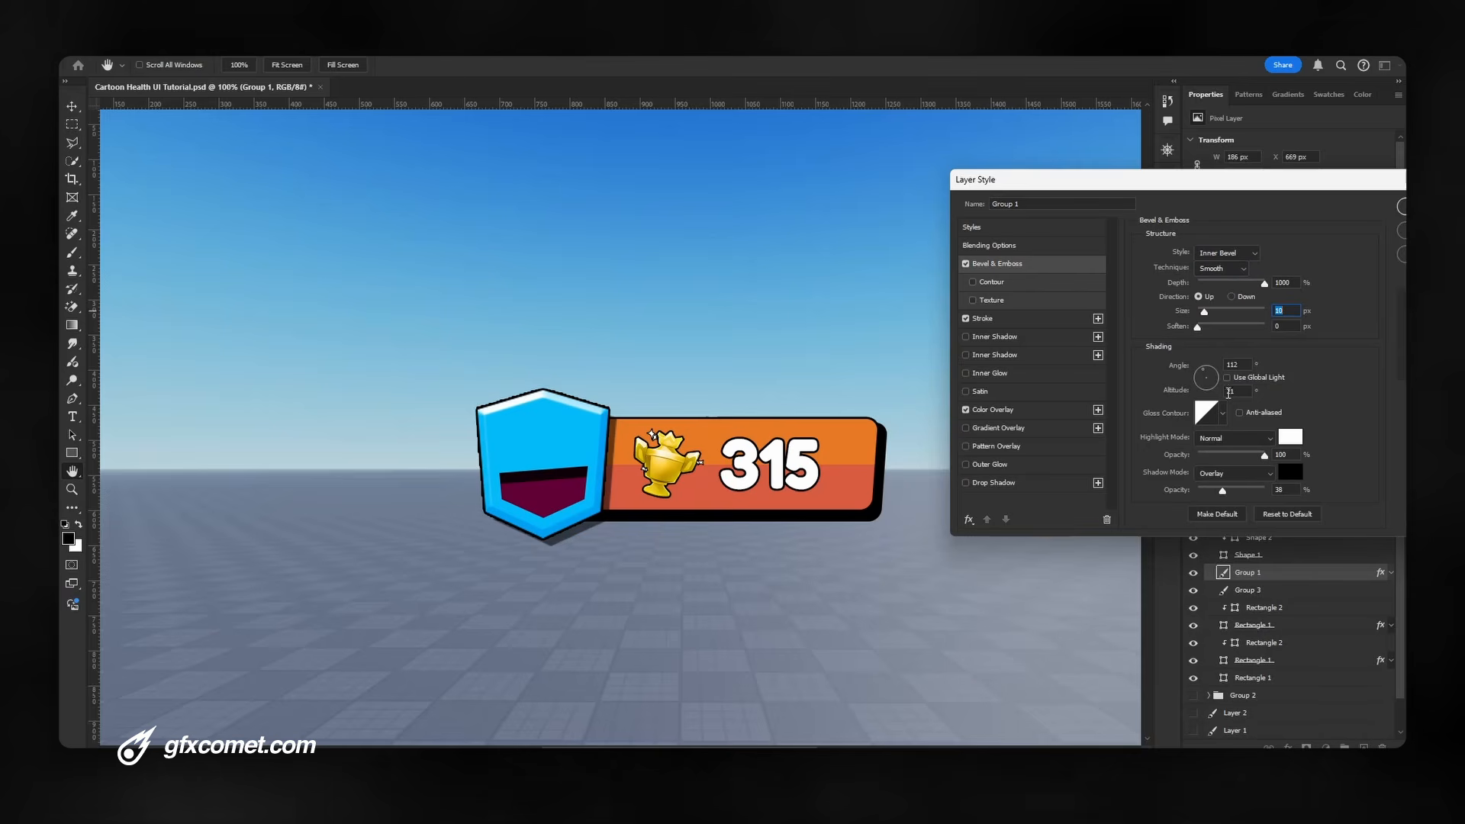
Raise the shield bevel's shadow opacity to about 48% and apply the layer style
click(1222, 416)
click(1223, 416)
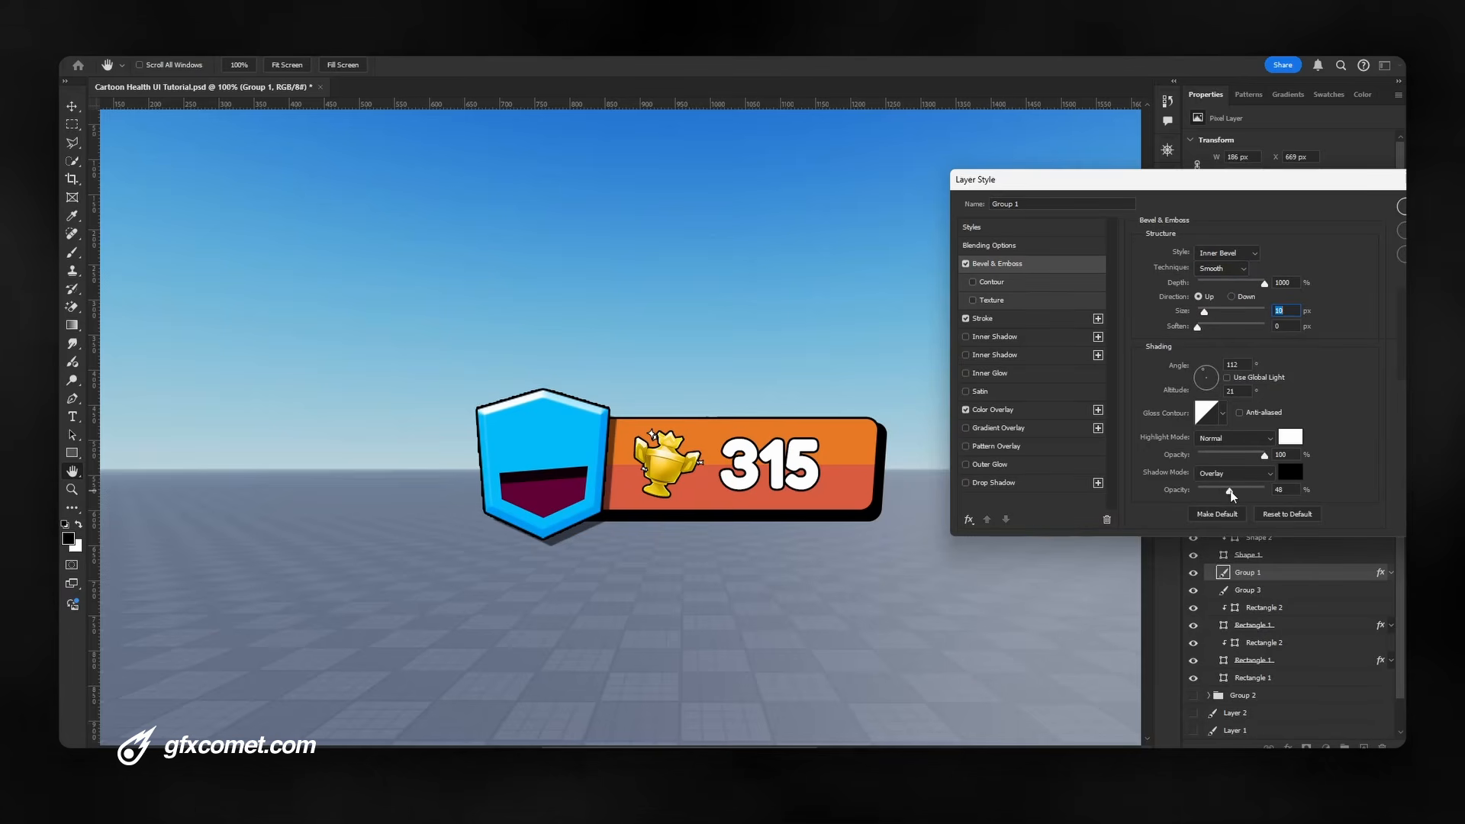
key(Return)
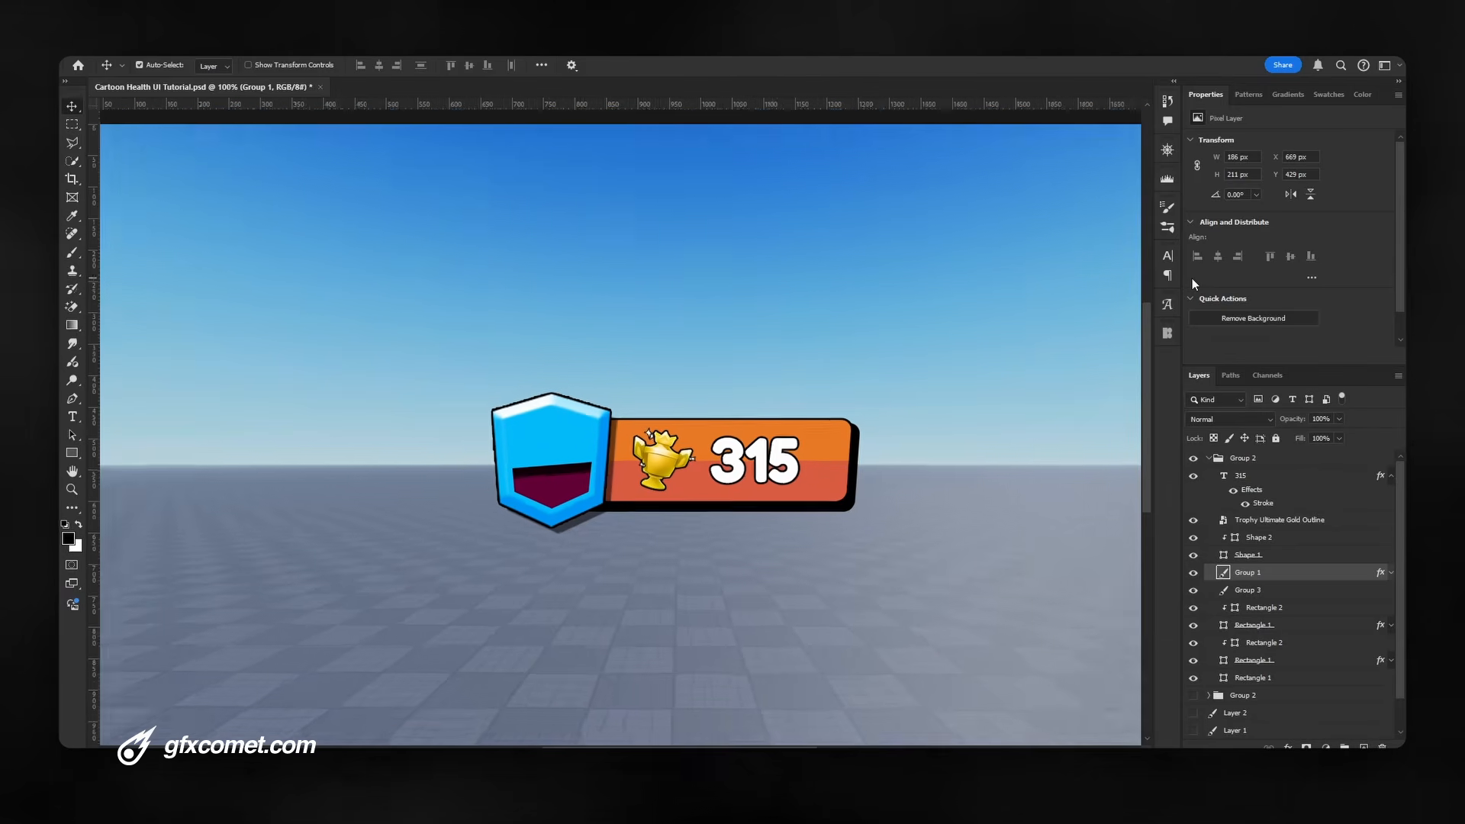
Collapse the text effects and the enlarged group, and compare the enlarged health bar with the smaller original
key(ctrl+minus)
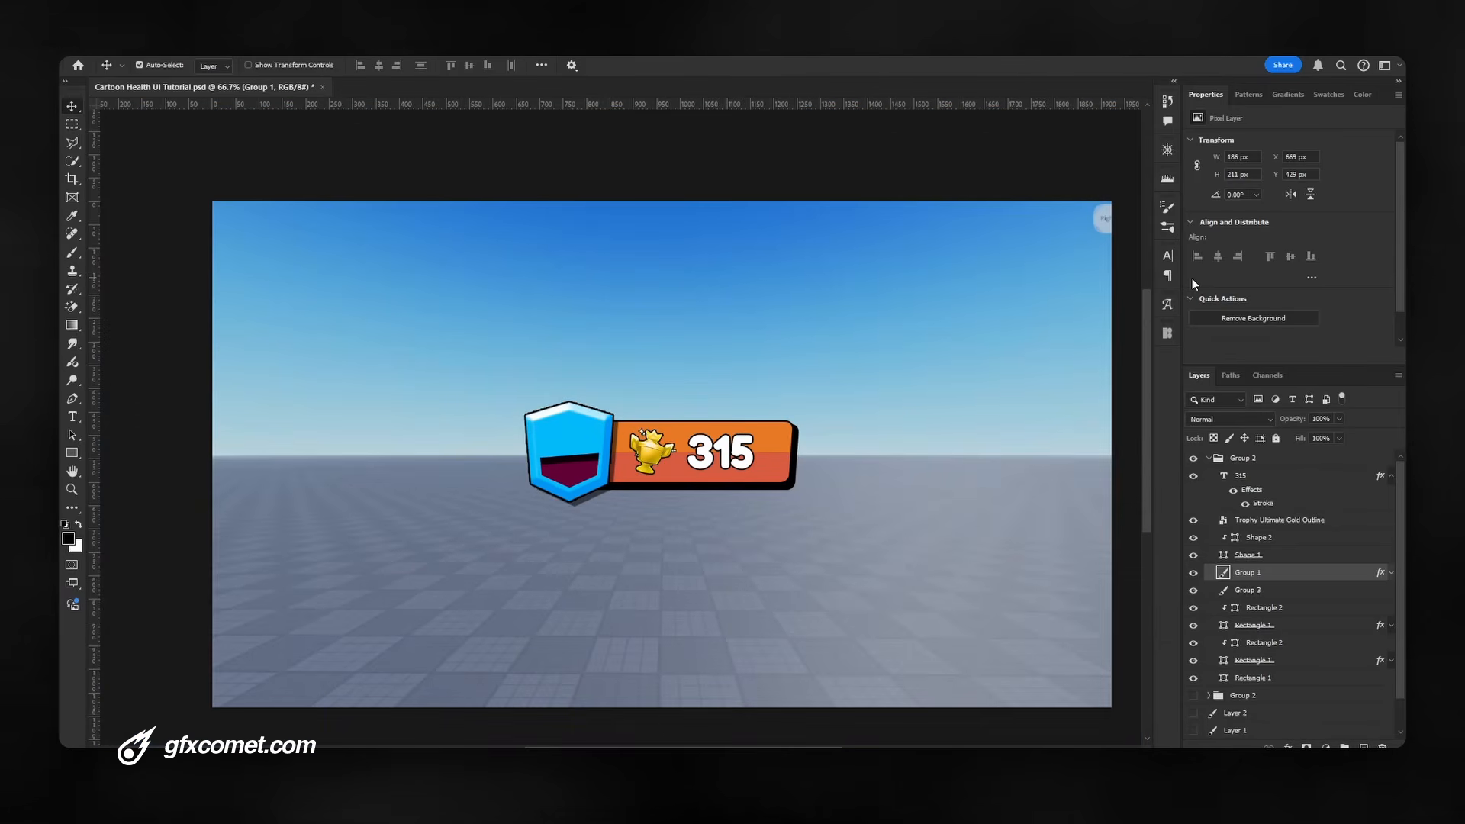
click(1390, 476)
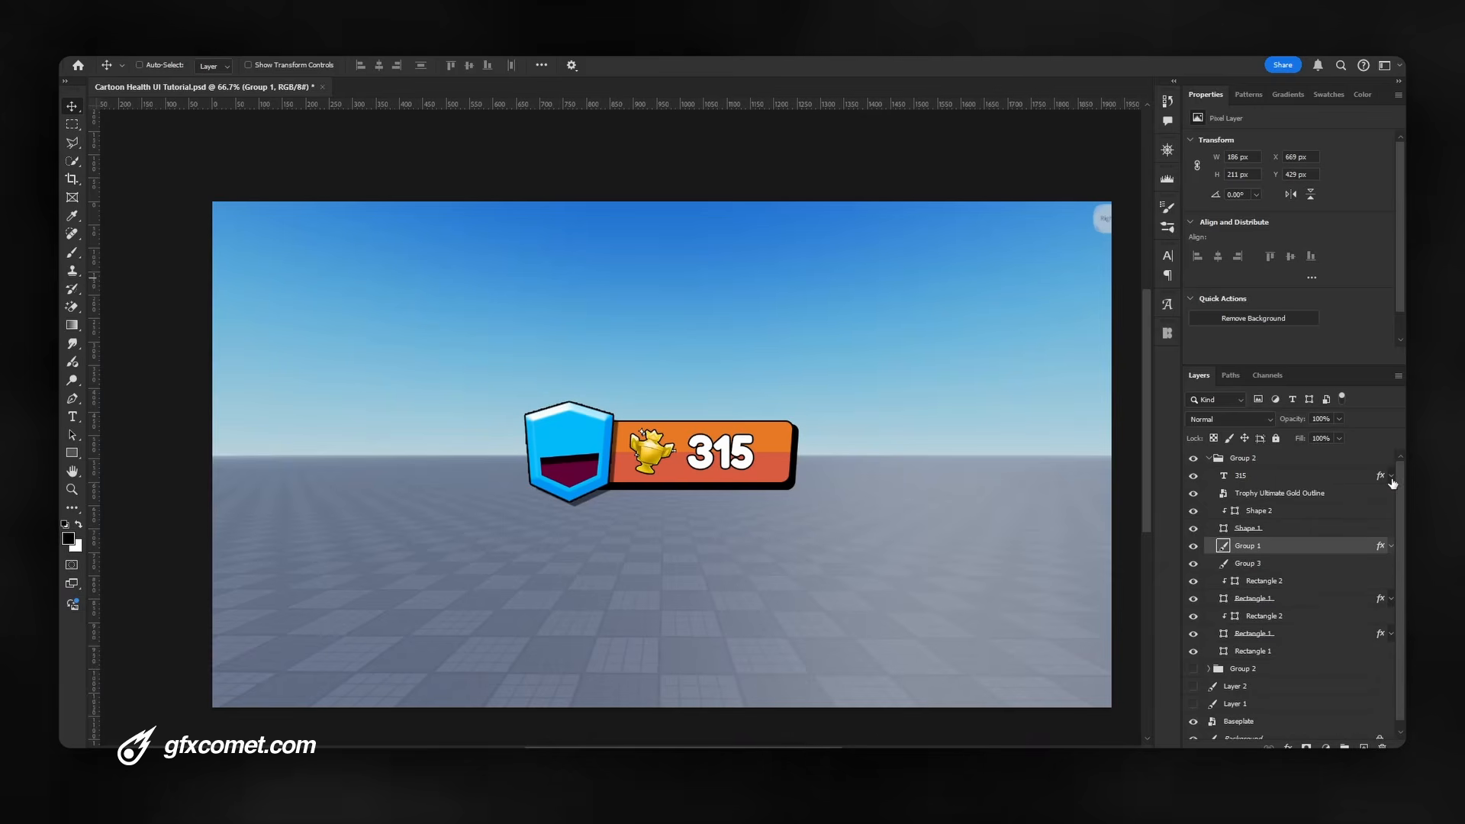
click(1210, 462)
click(1209, 458)
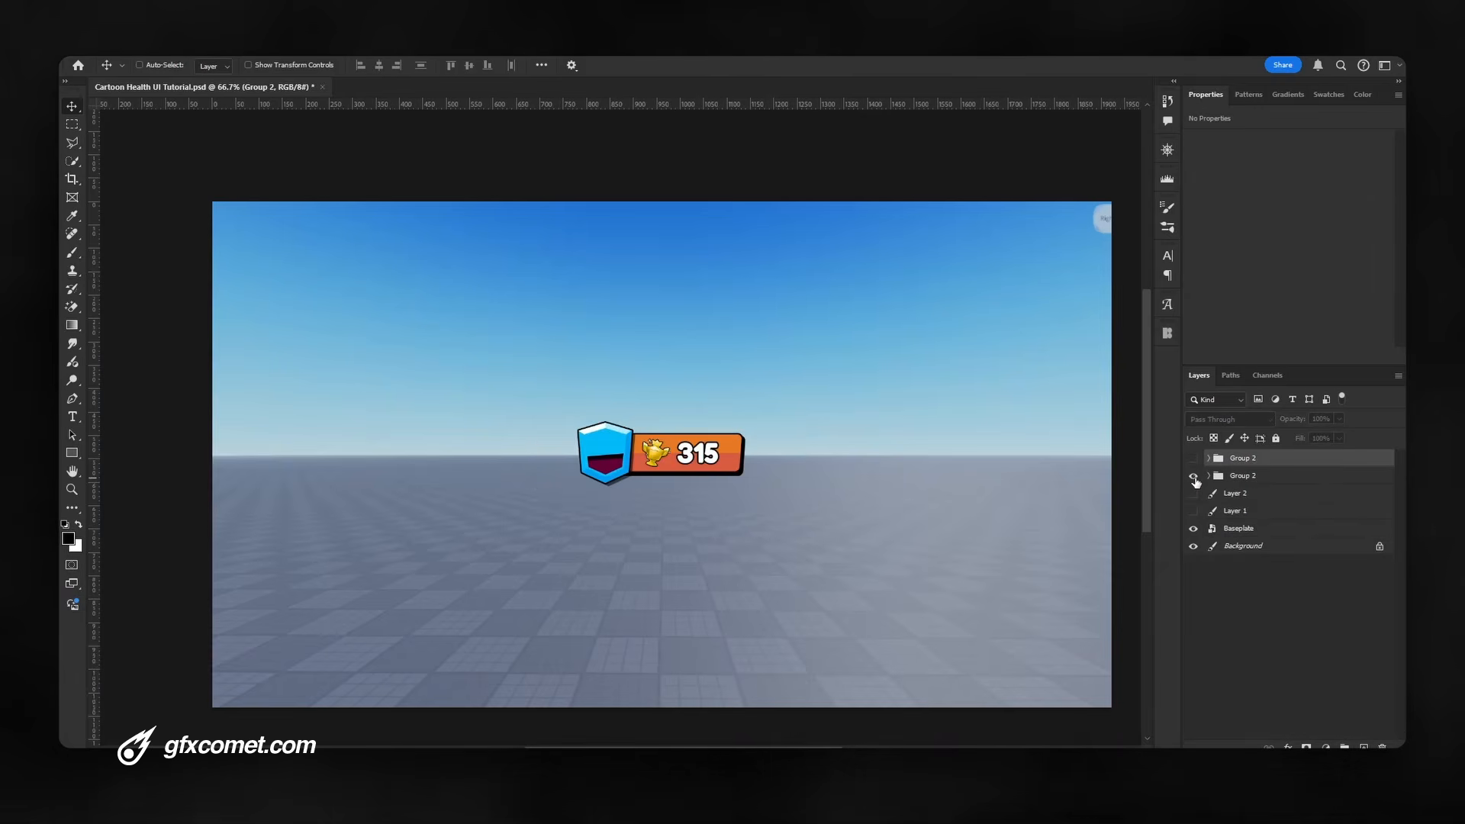
click(1193, 457)
click(1193, 457)
Centre the enlarged health bar group on the canvas, duplicate it and hide the source group
key(ctrl+a)
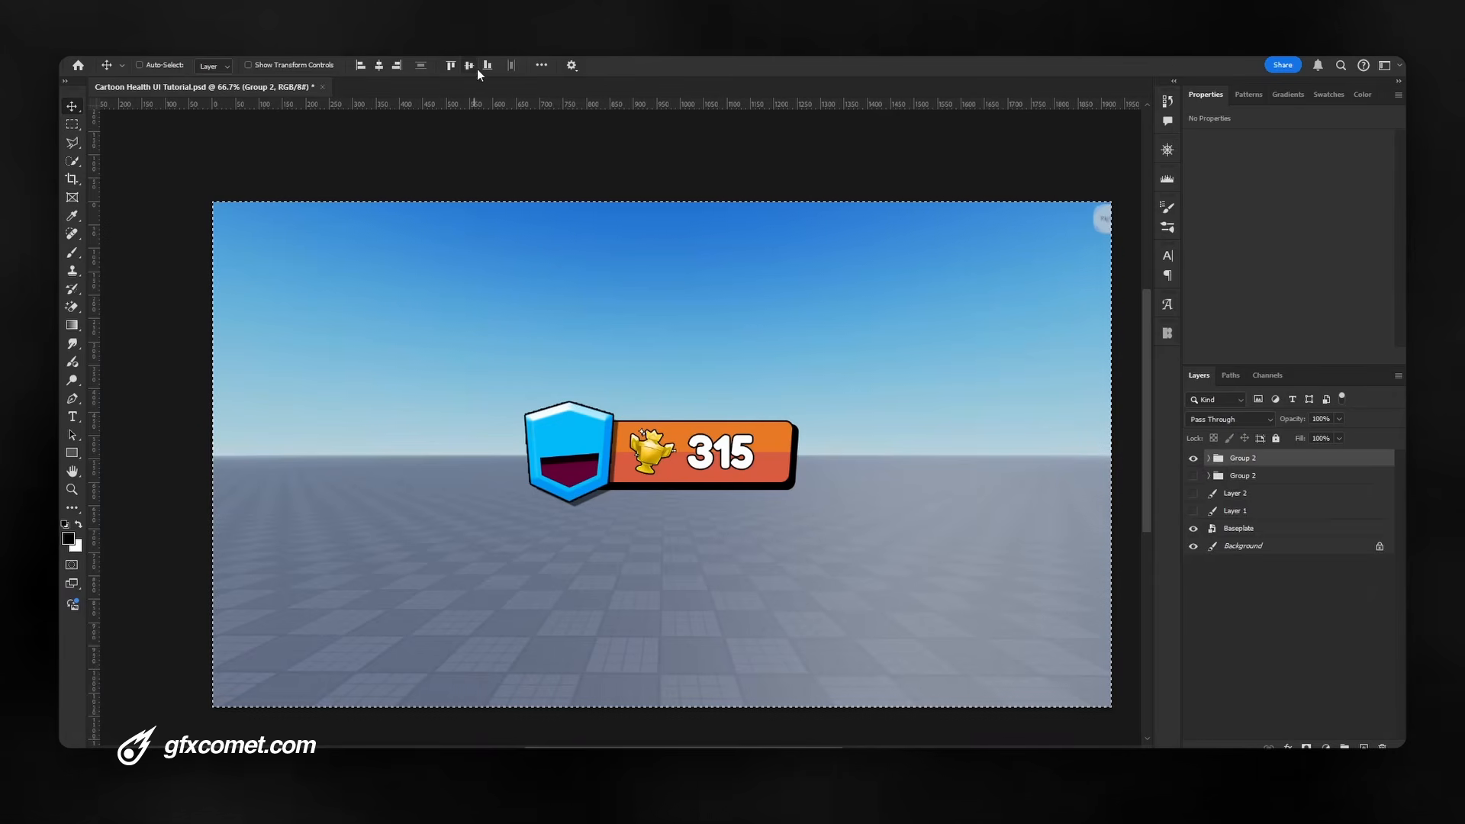
key(ctrl+d)
key(ctrl+j)
click(1193, 475)
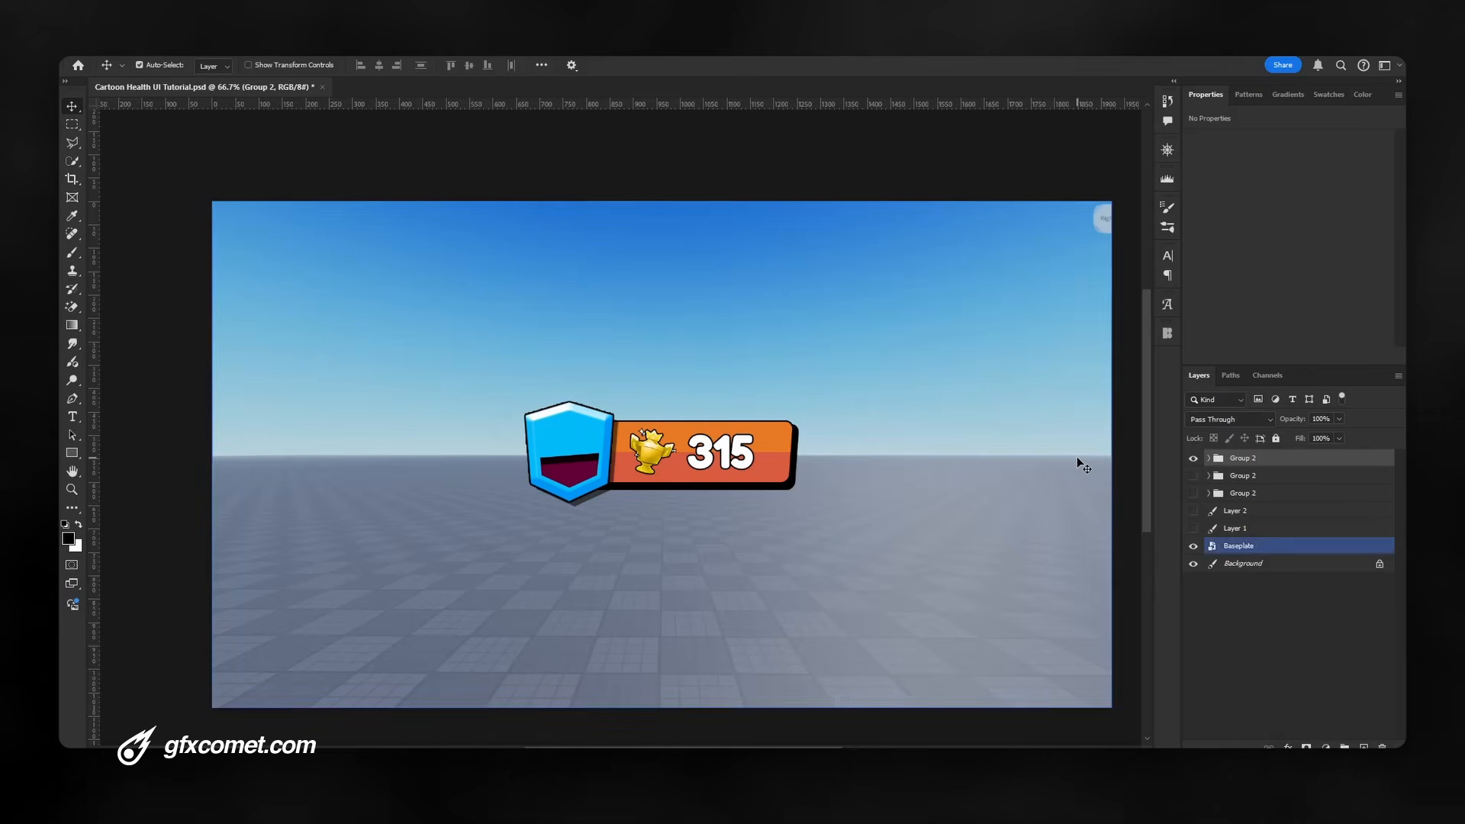
Examine the shield's bevel, the trophy and the "315" text up close with the shield layer selected
key(ctrl+plus)
key(ctrl+plus)
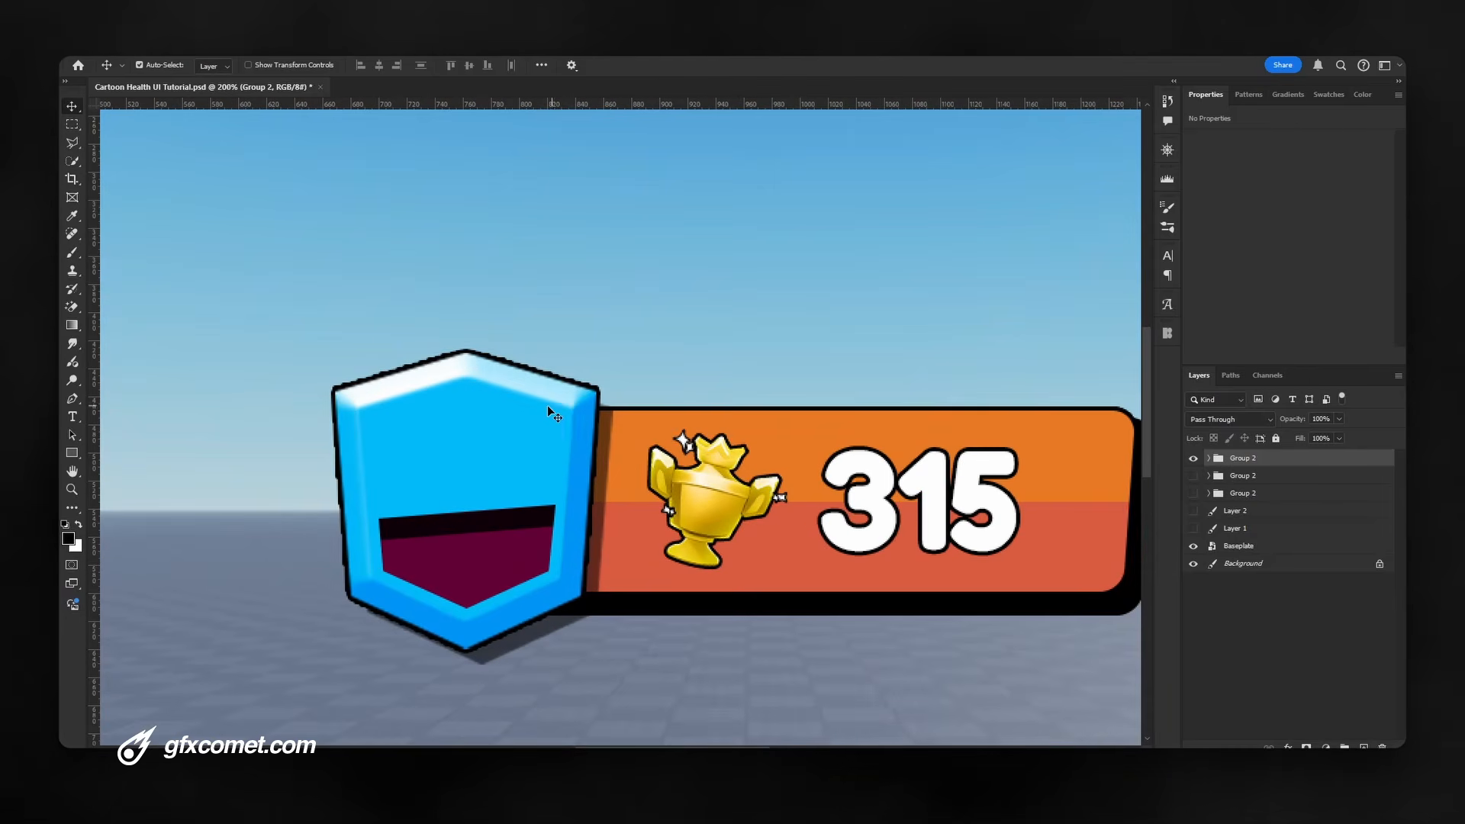
ctrl+click(557, 410)
click(1195, 546)
click(1194, 545)
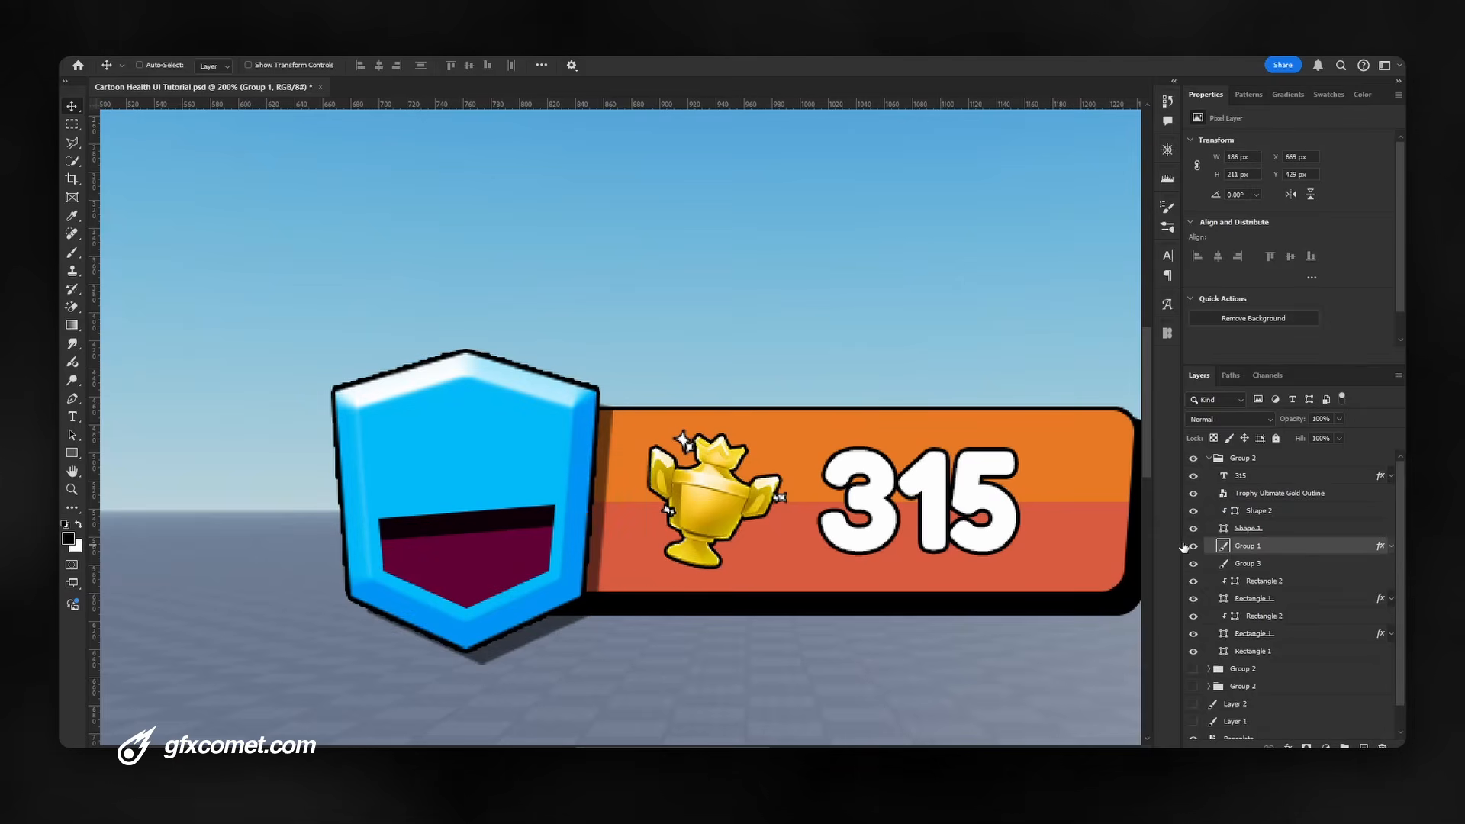
scroll(752, 501, down, 2)
ctrl+click(795, 460)
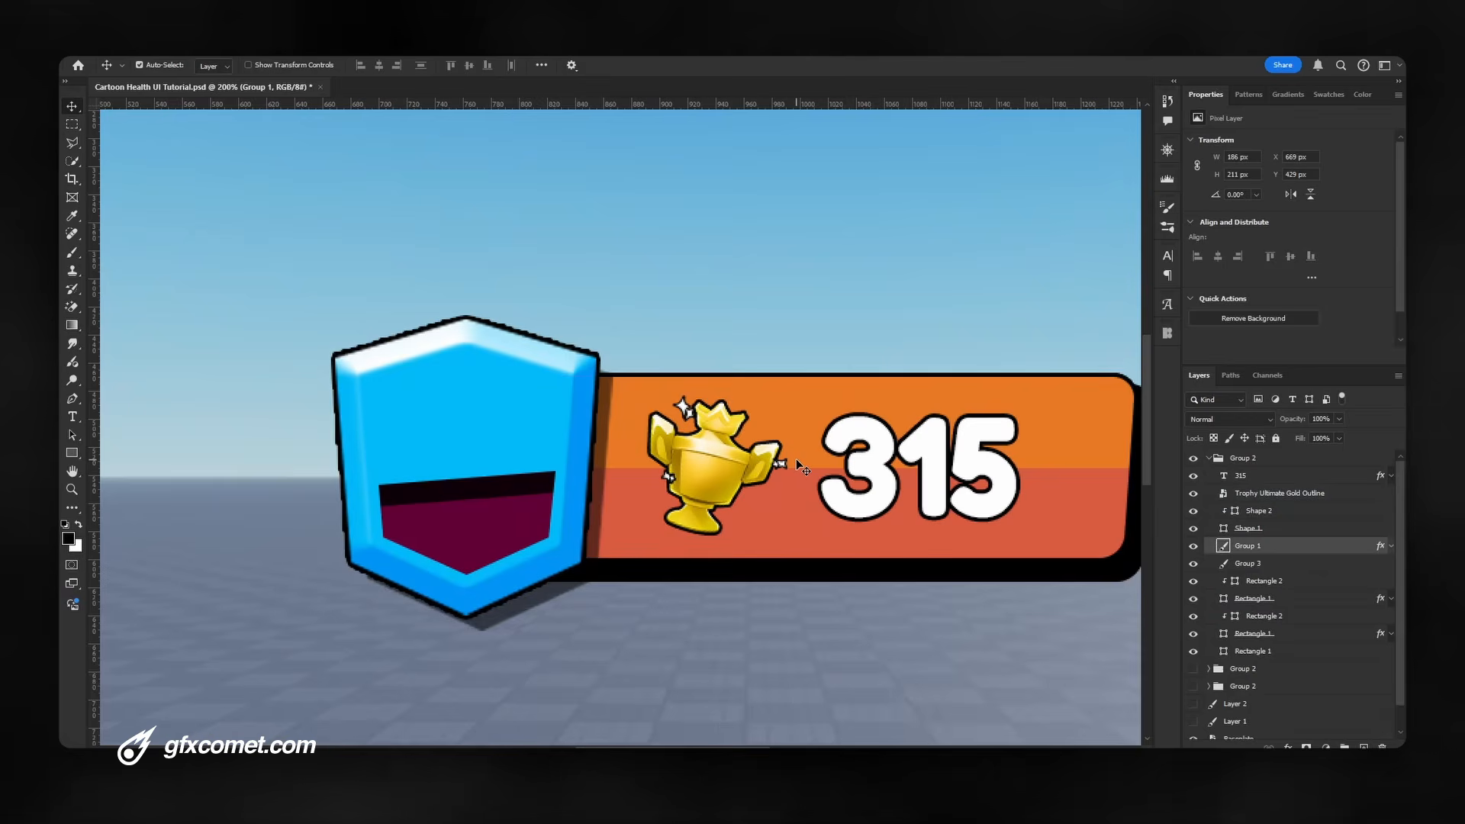
key(ctrl+minus)
ctrl+click(798, 463)
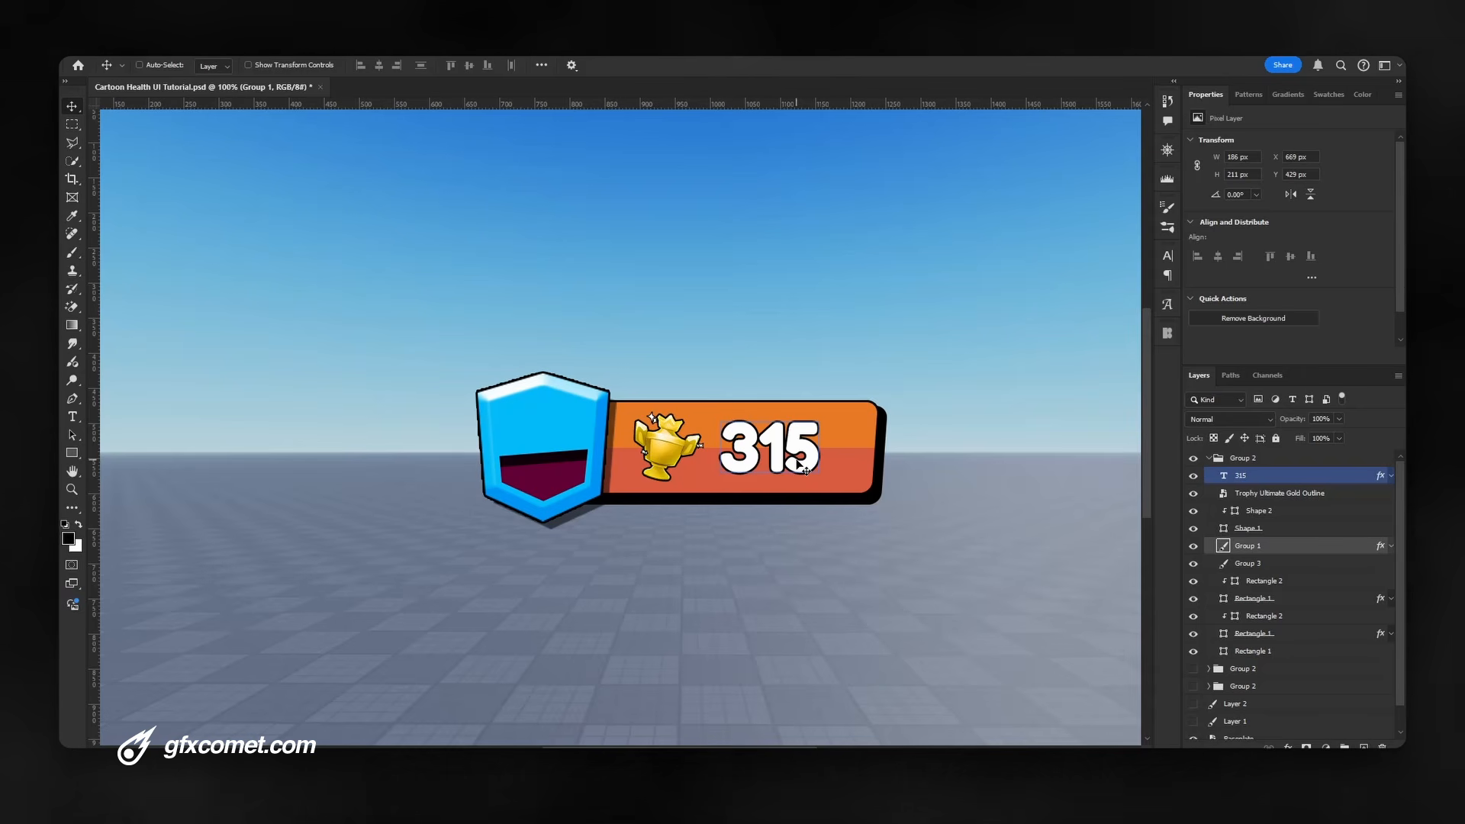
Change the shield's colour overlay from blue to light grey #dcdcdc
click(1389, 546)
double_click(1341, 551)
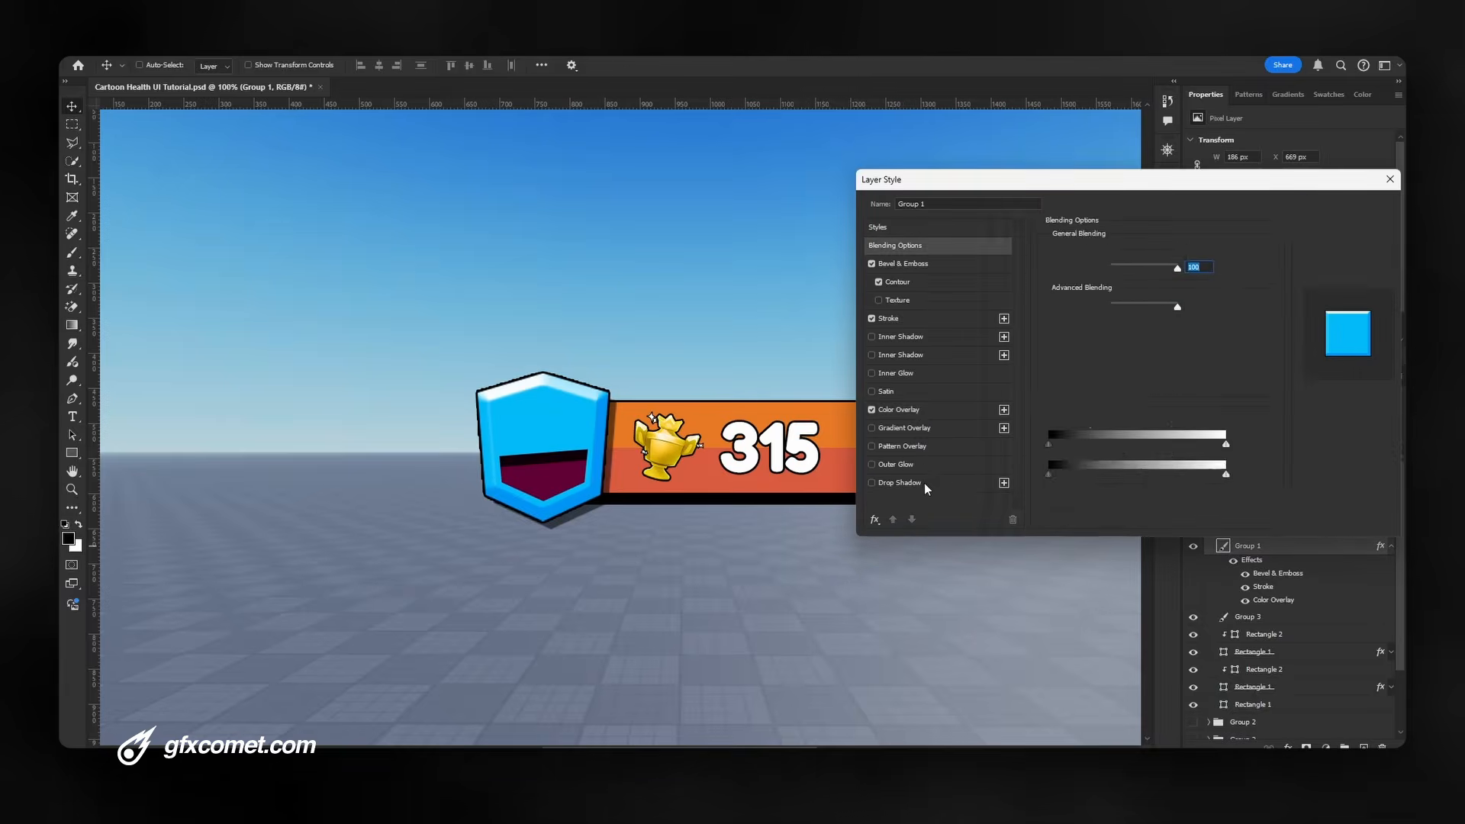
click(900, 409)
click(1190, 253)
mouse_move(1026, 405)
mouse_down()
mouse_move(970, 383)
mouse_move(1017, 423)
mouse_up()
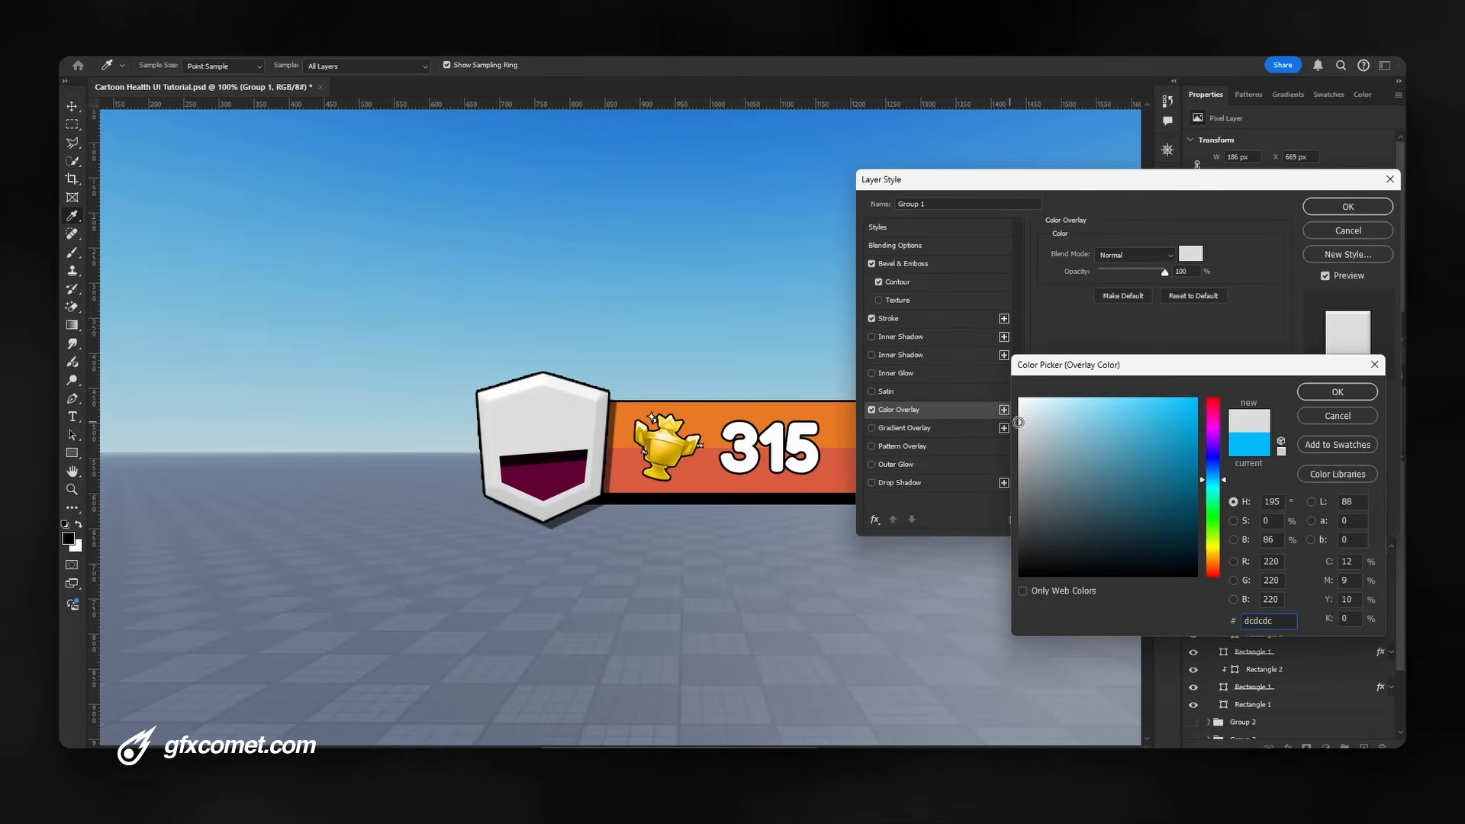
key(Return)
key(Return)
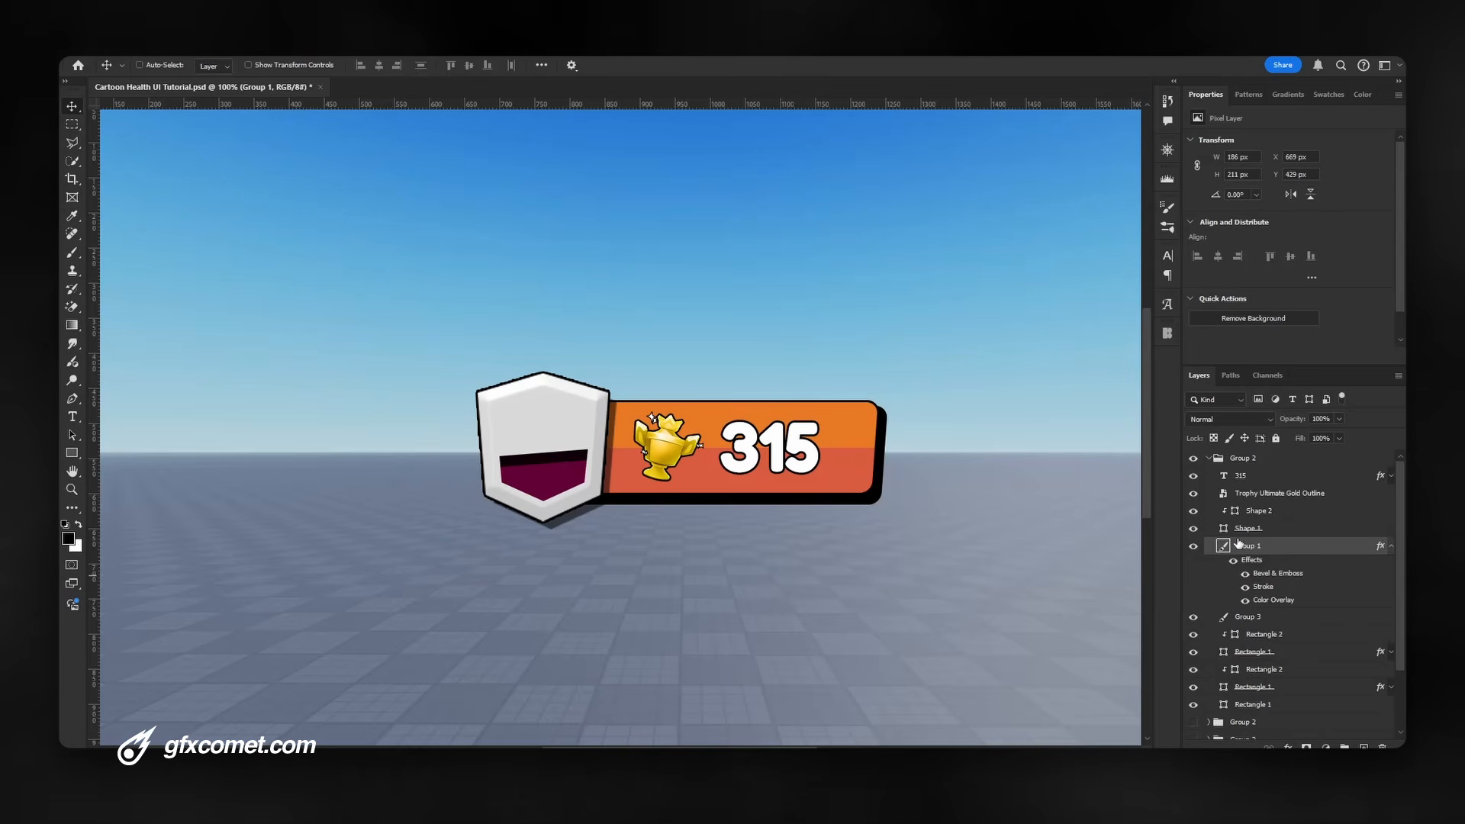
Collapse the shield's effects, hide the dark panel on the shield and rasterize the shield's layer style
click(1390, 547)
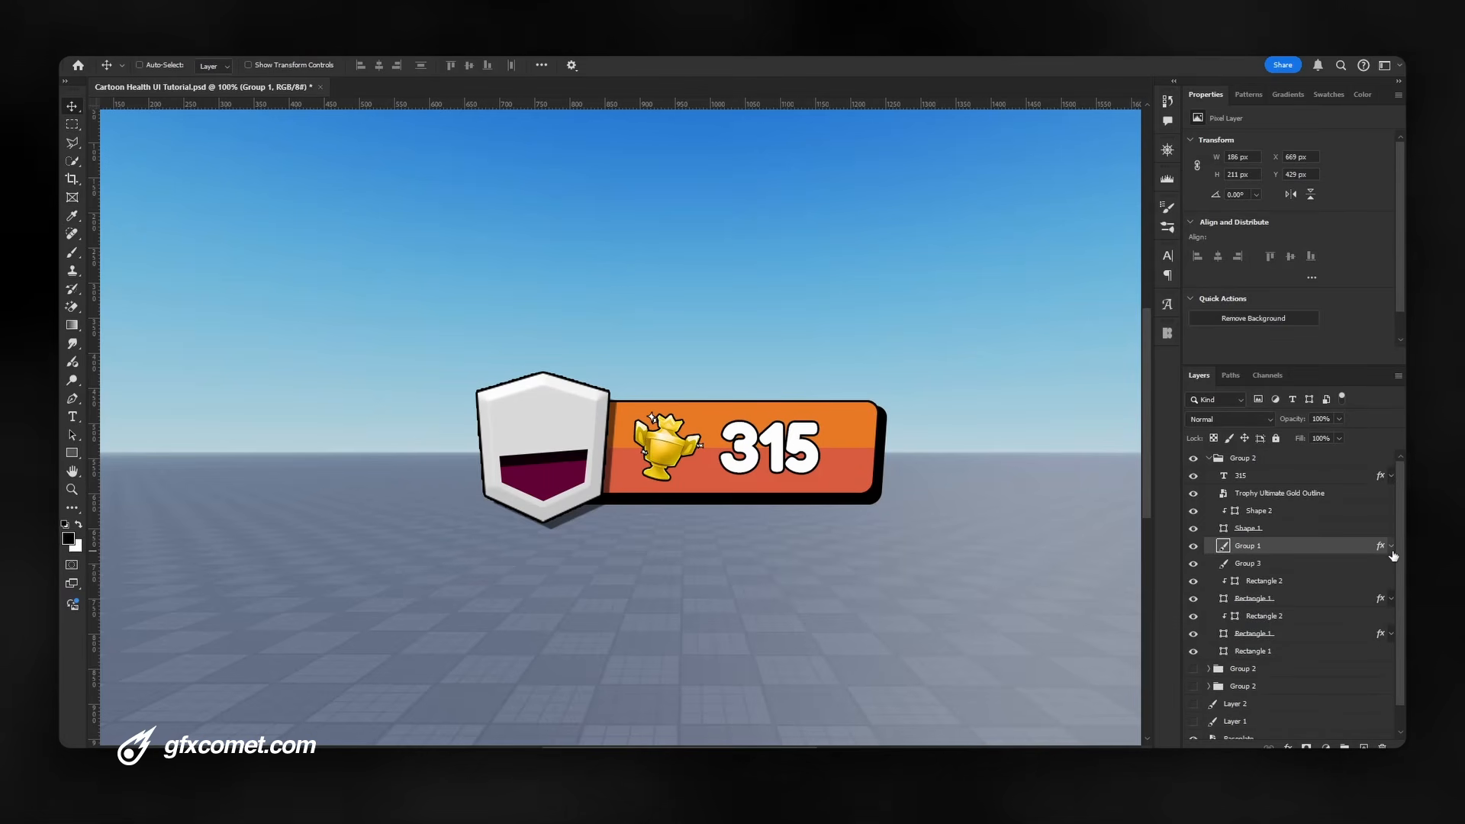
click(1194, 529)
right_click(1210, 547)
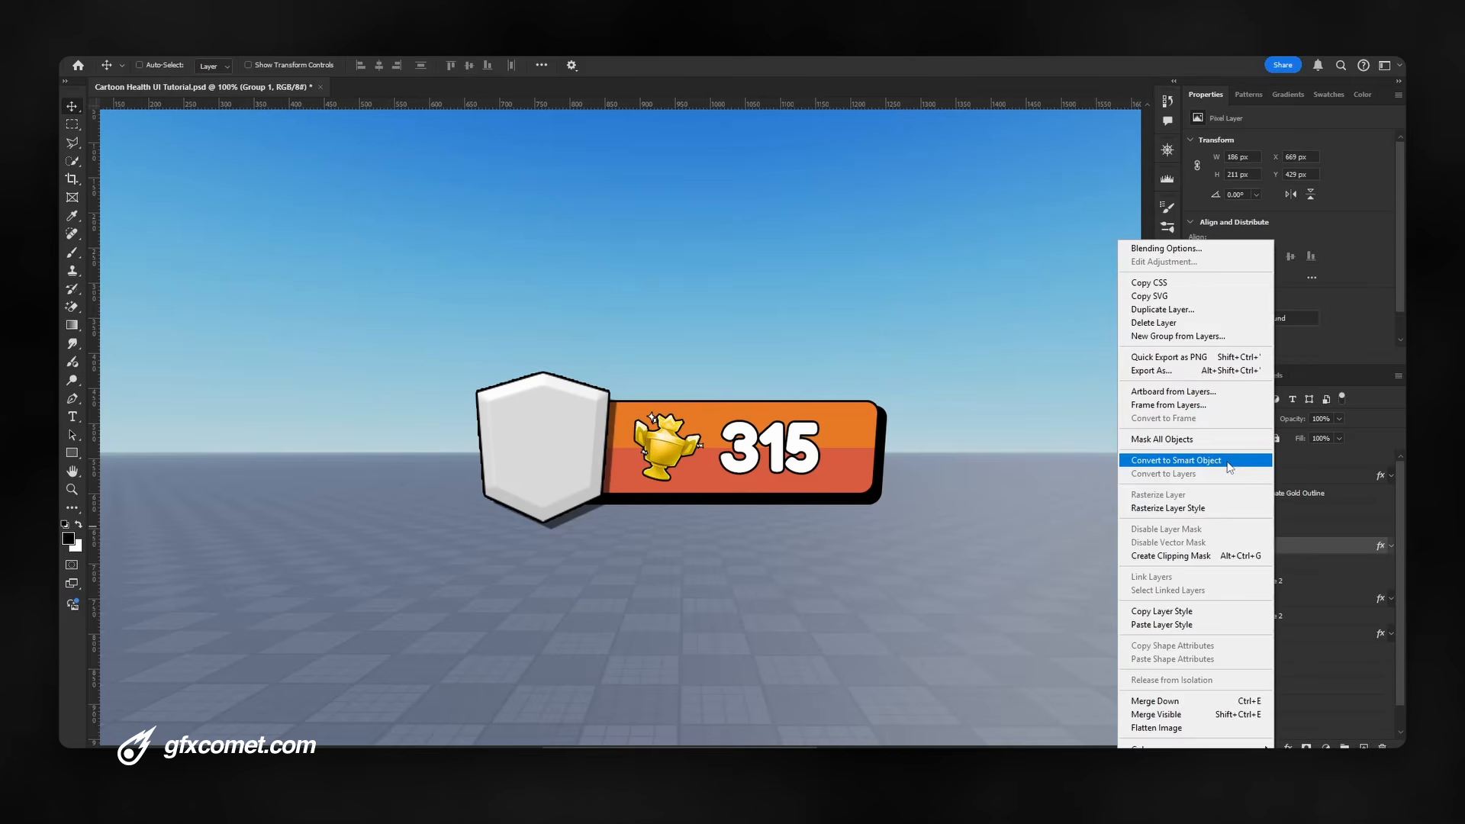
click(1240, 508)
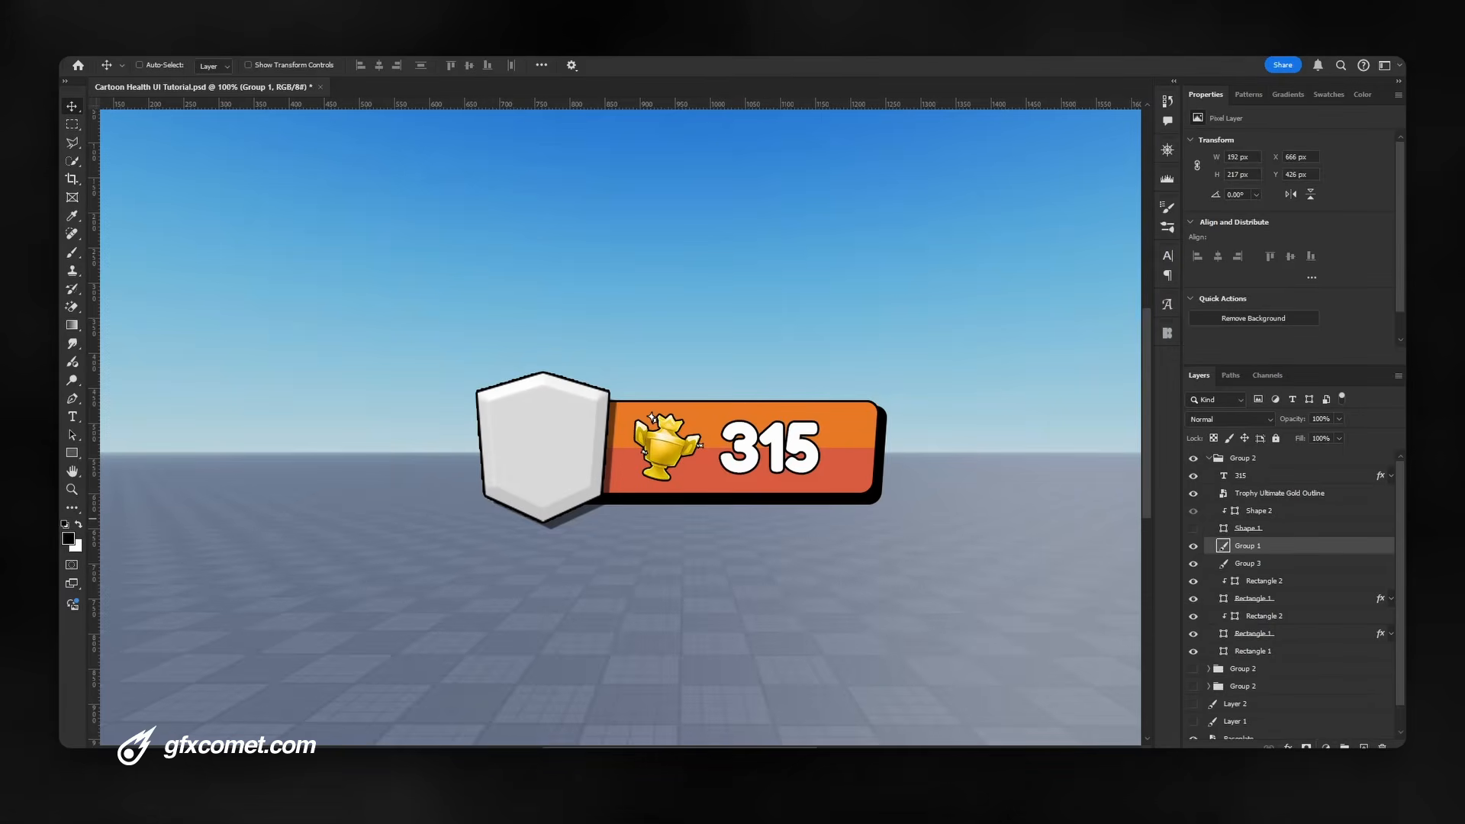
Add a Levels adjustment clipped to the shield layer and lower its input white point to 228
click(1325, 748)
click(1295, 556)
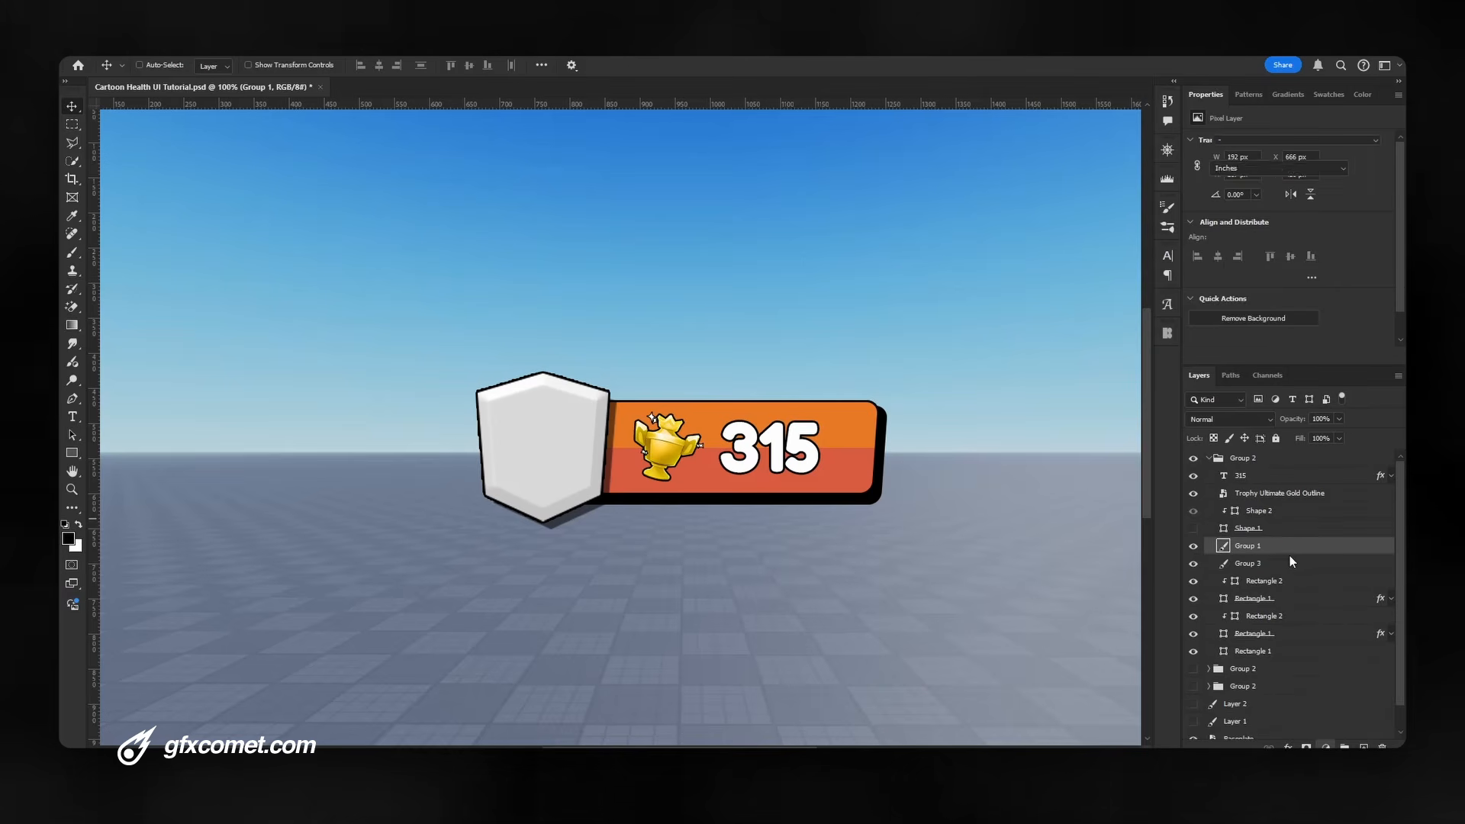
right_click(1289, 550)
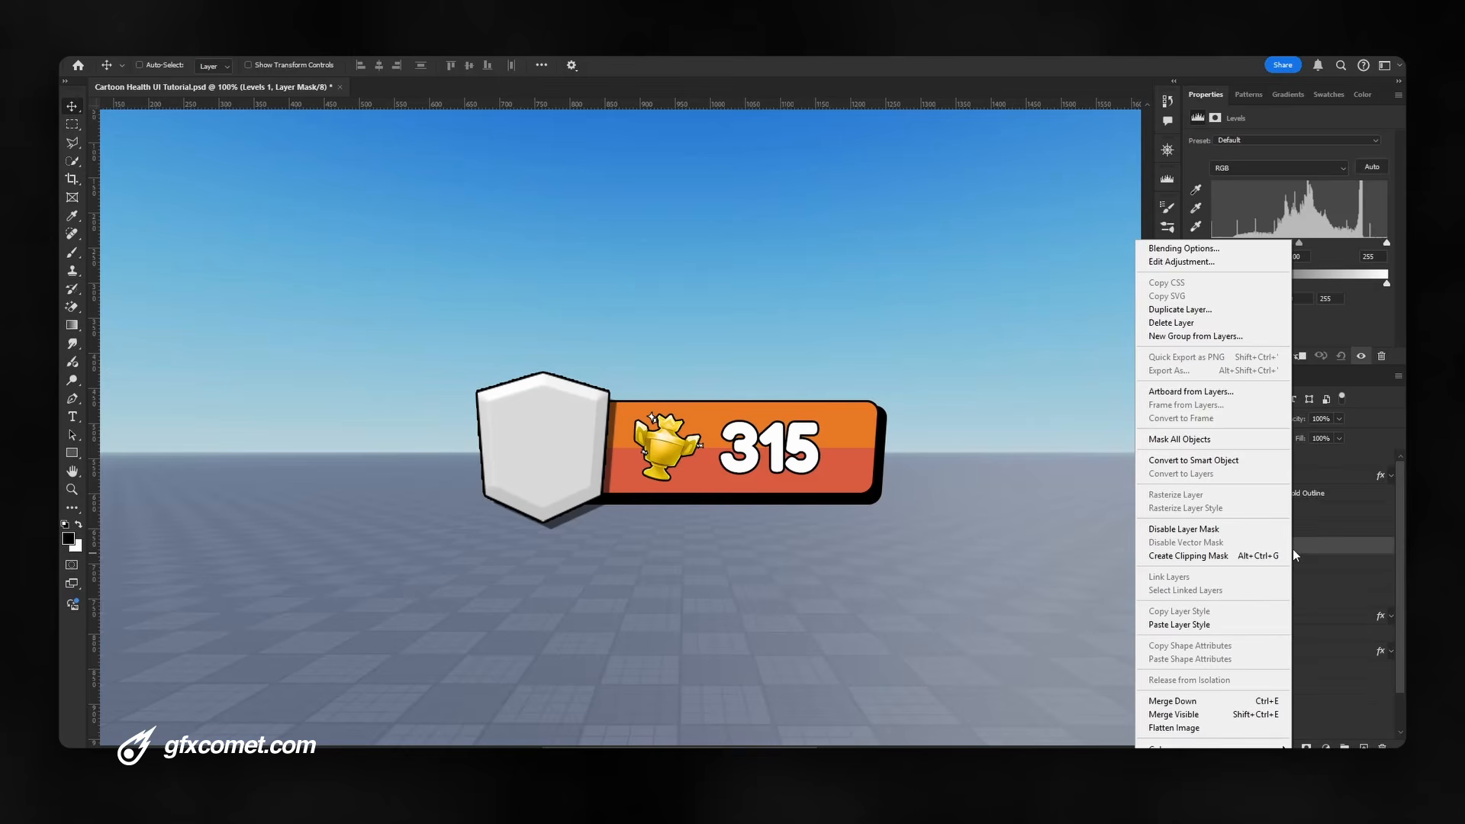
click(1224, 561)
drag(1387, 244, 1368, 248)
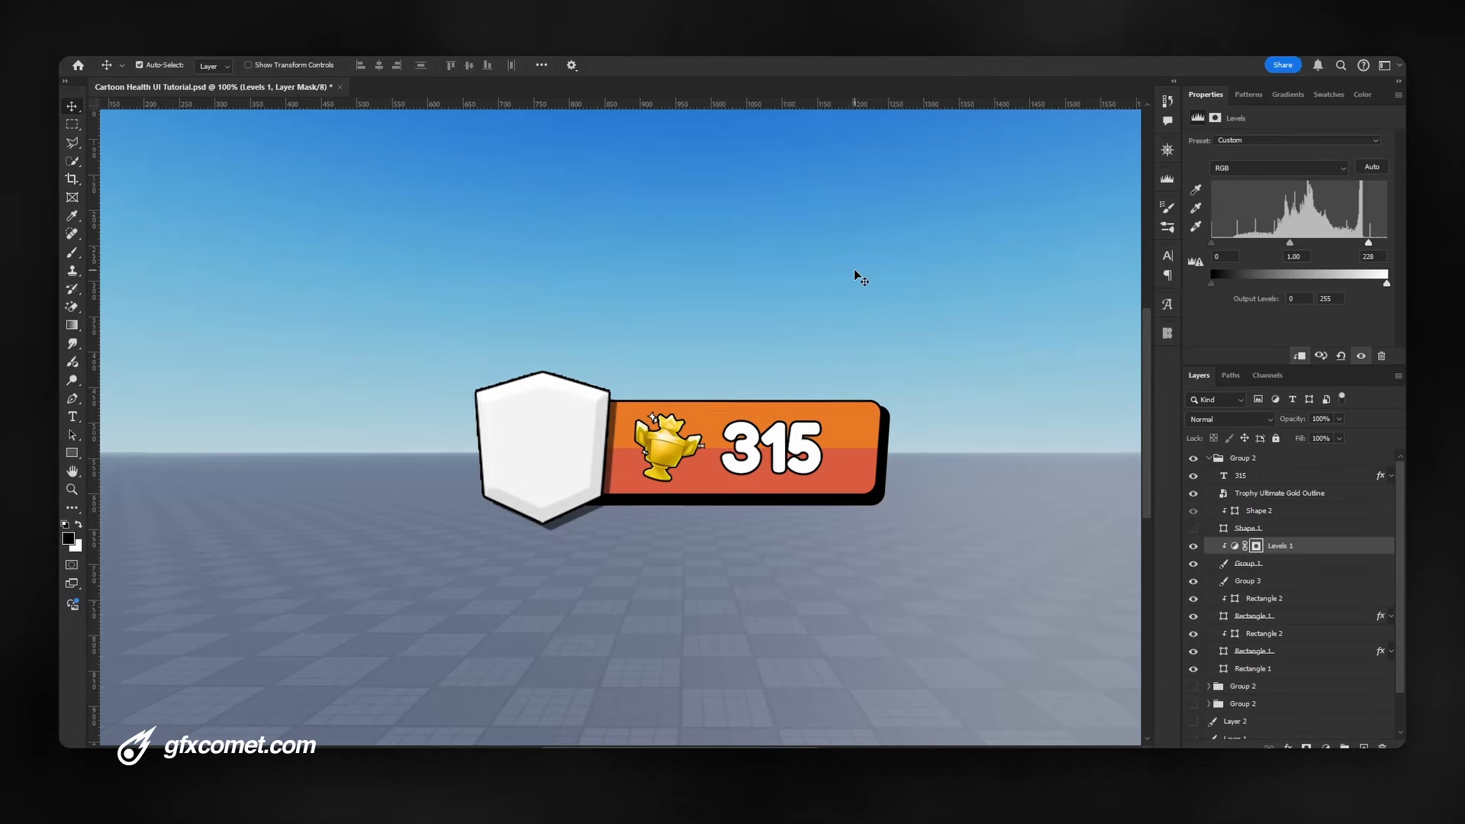
Refine the shield's Levels inputs to 43, 0.65 and 224 and save the document
key(ctrl+plus)
ctrl+click(423, 374)
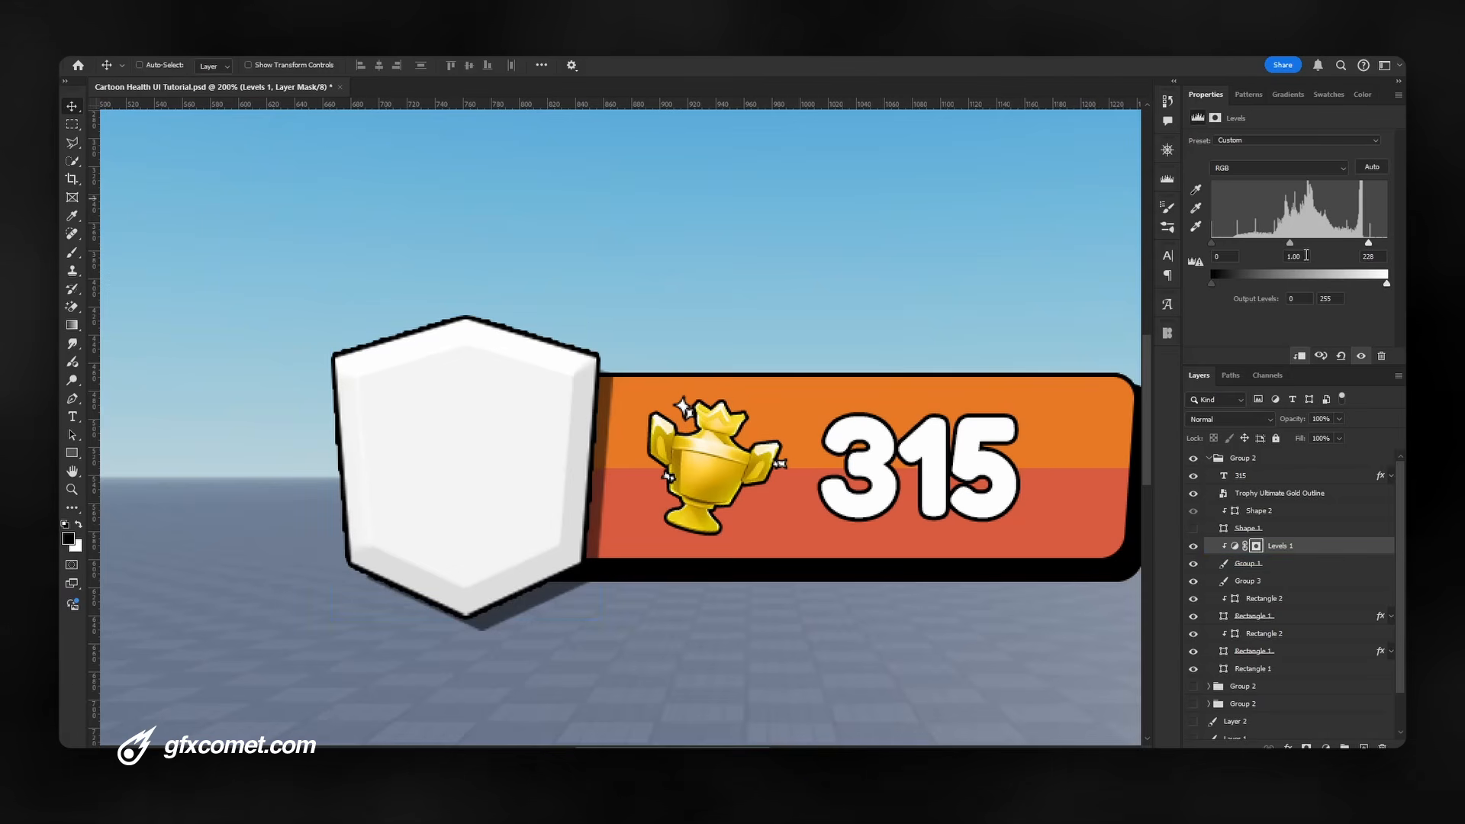
drag(1291, 242, 1311, 244)
drag(1211, 243, 1242, 244)
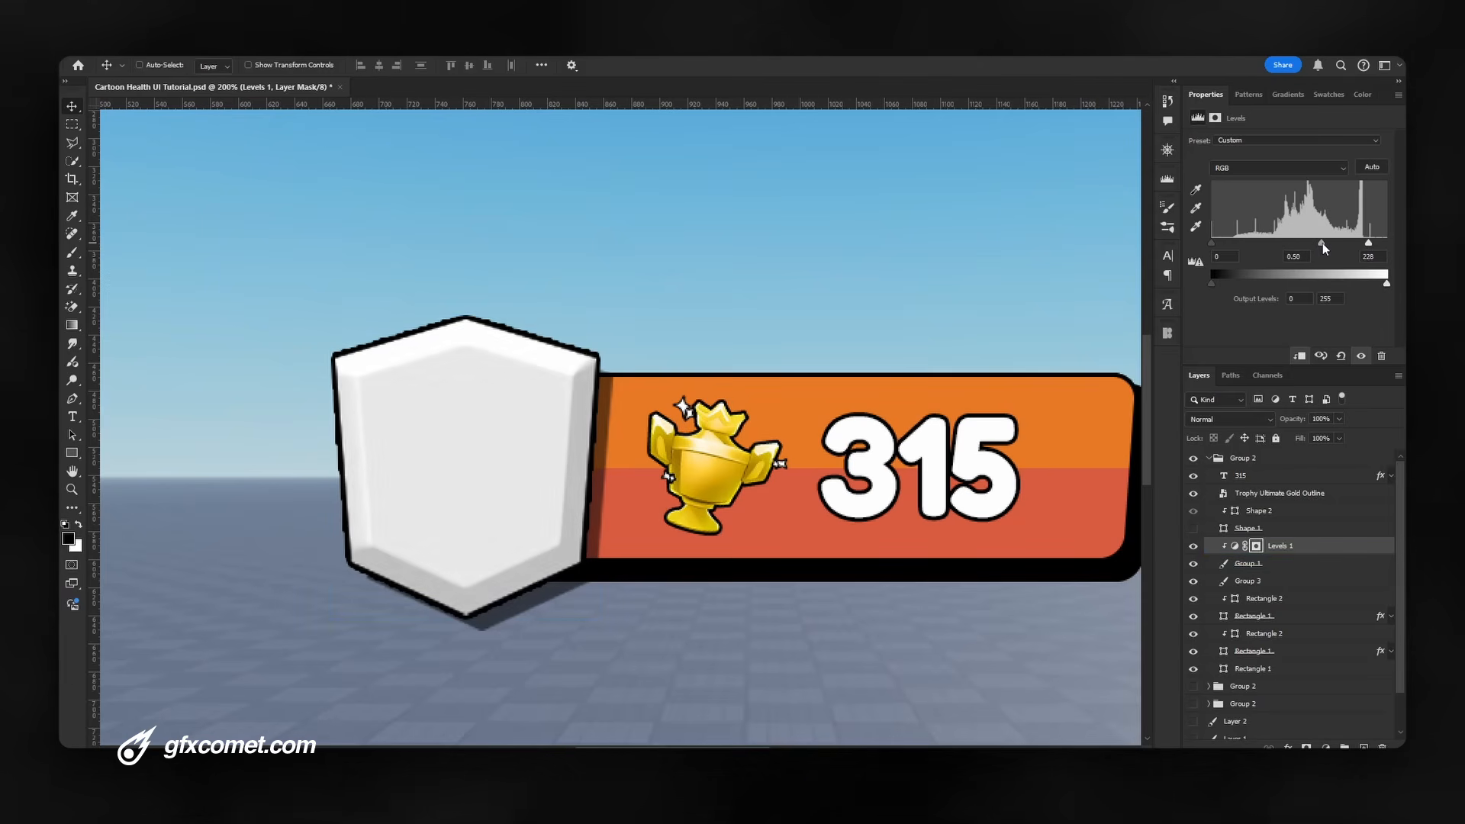
drag(1369, 244, 1365, 248)
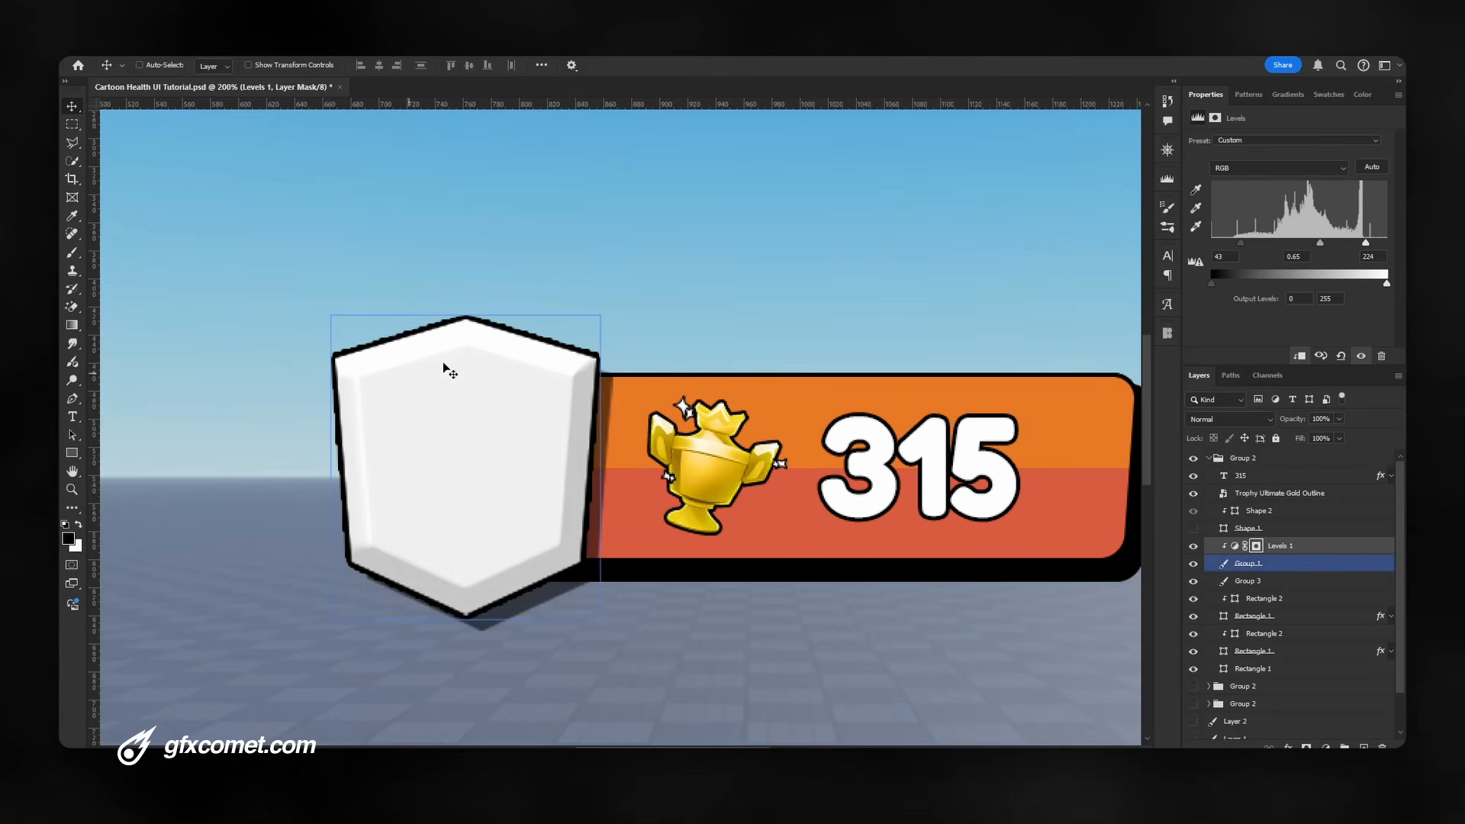
key(ctrl+minus)
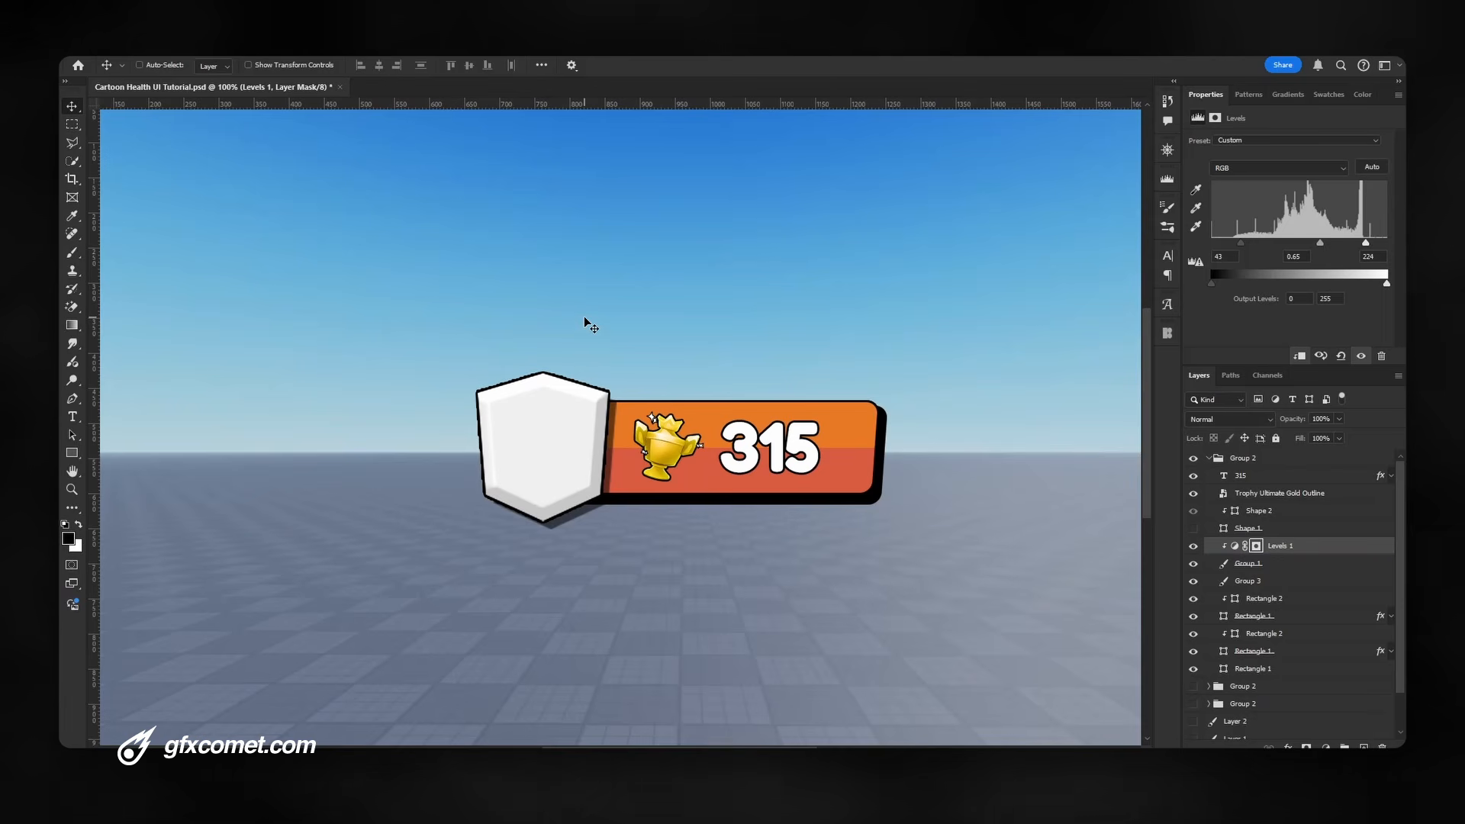
key(ctrl+s)
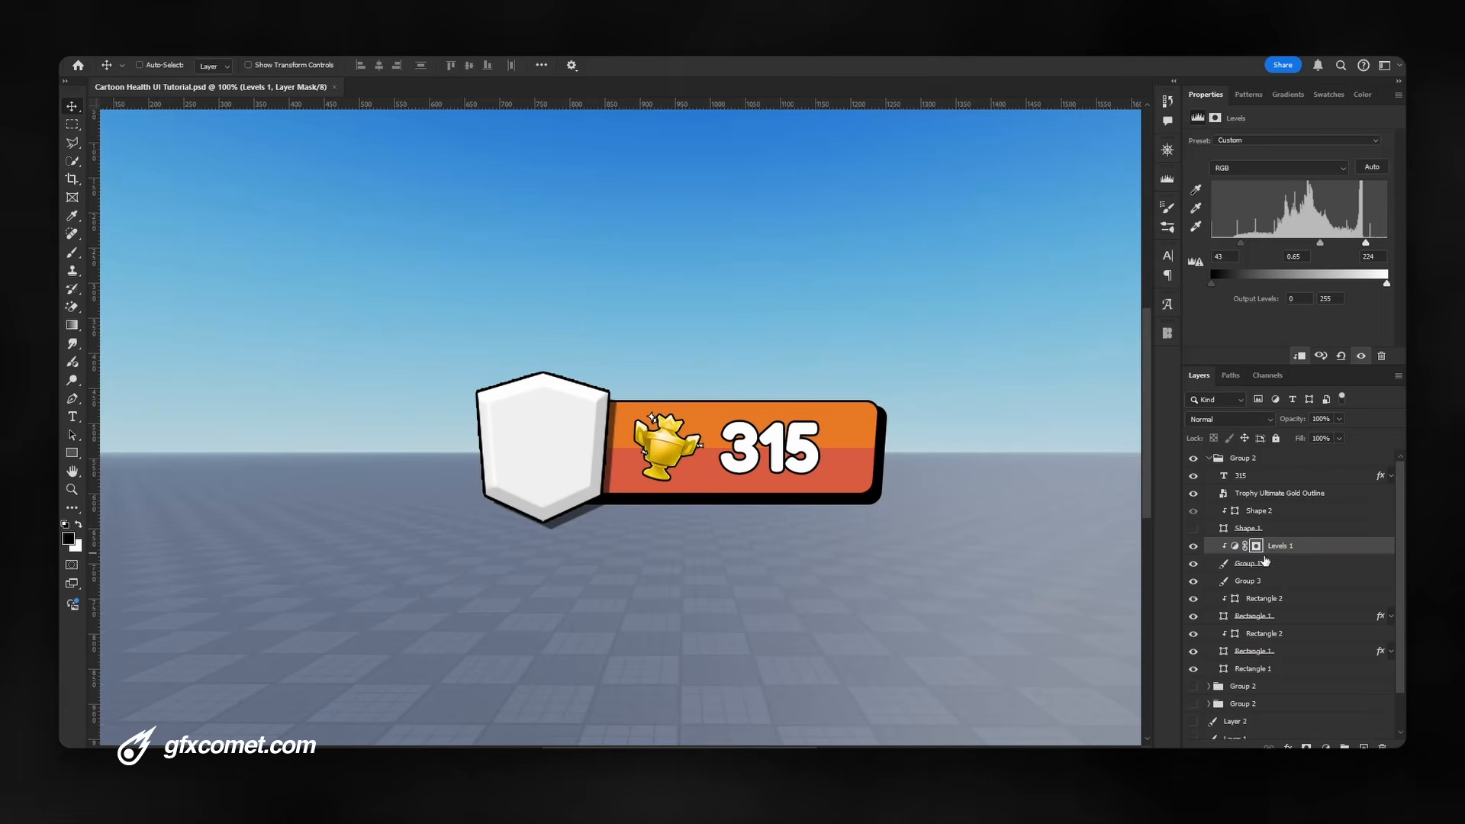
Show the shield's maroon inner panel again and recolour it white
click(1266, 563)
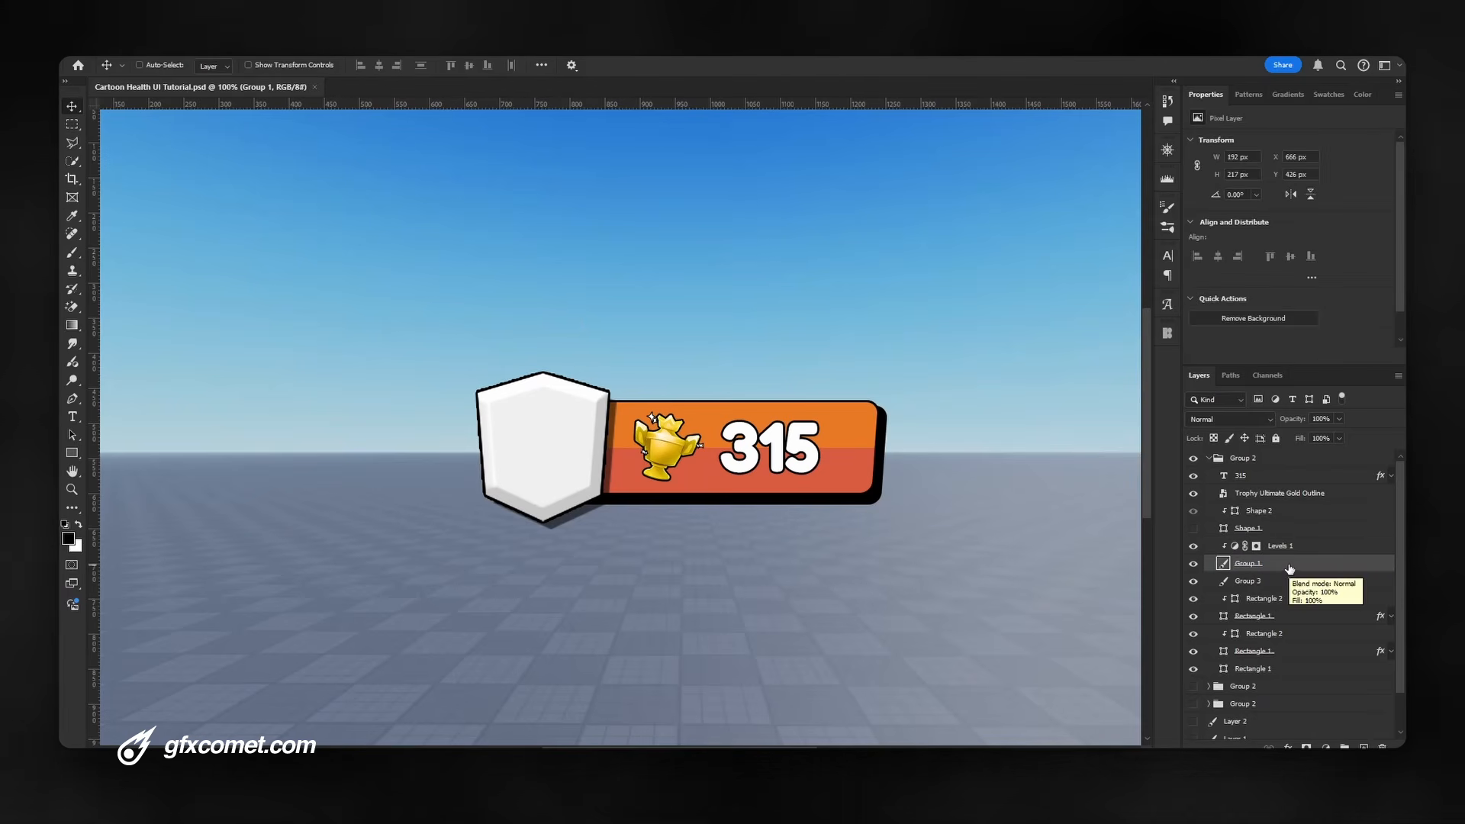
click(1194, 528)
click(1236, 528)
double_click(1223, 529)
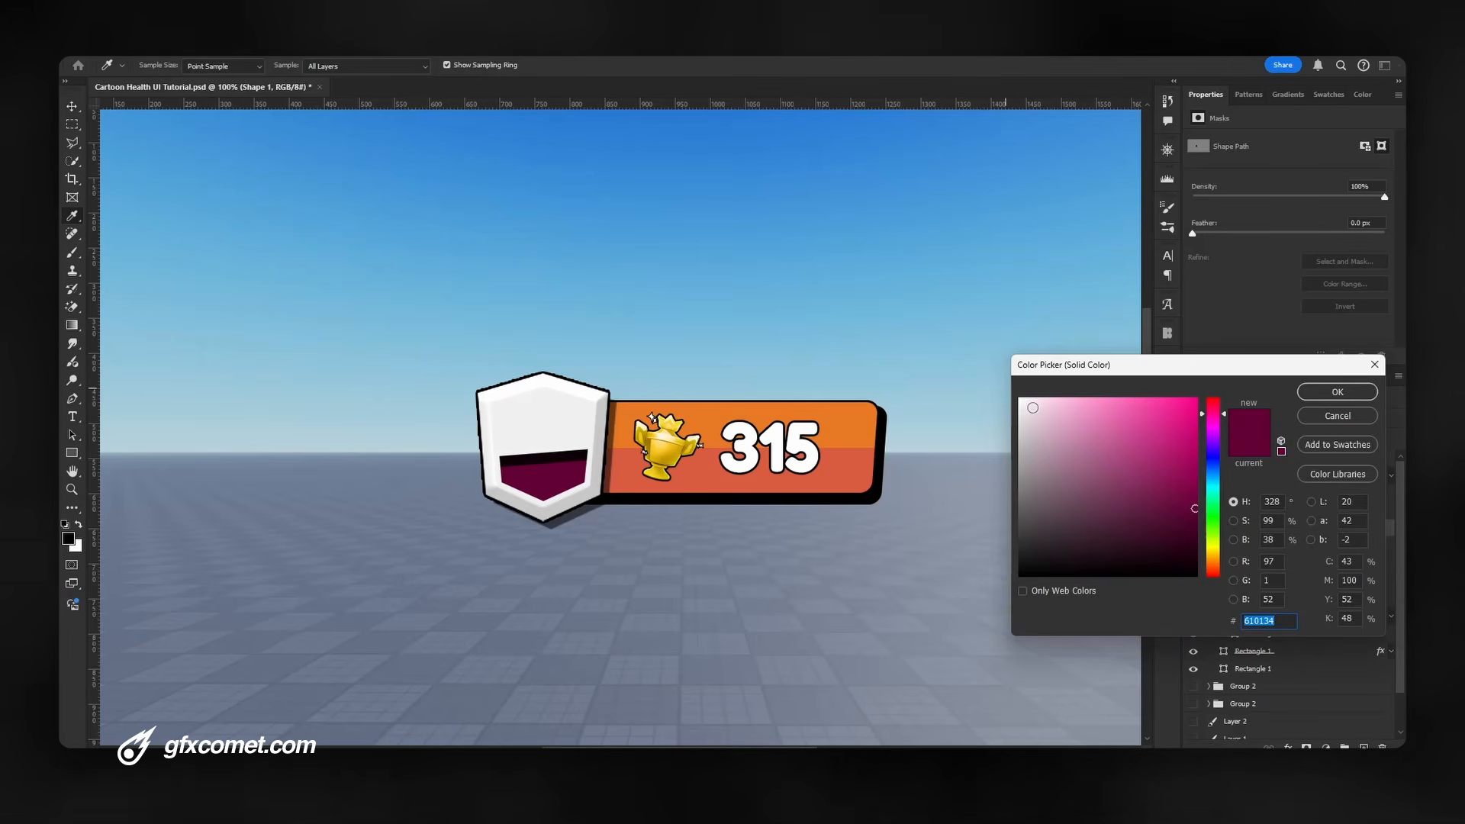
drag(1032, 407, 798, 323)
click(1337, 392)
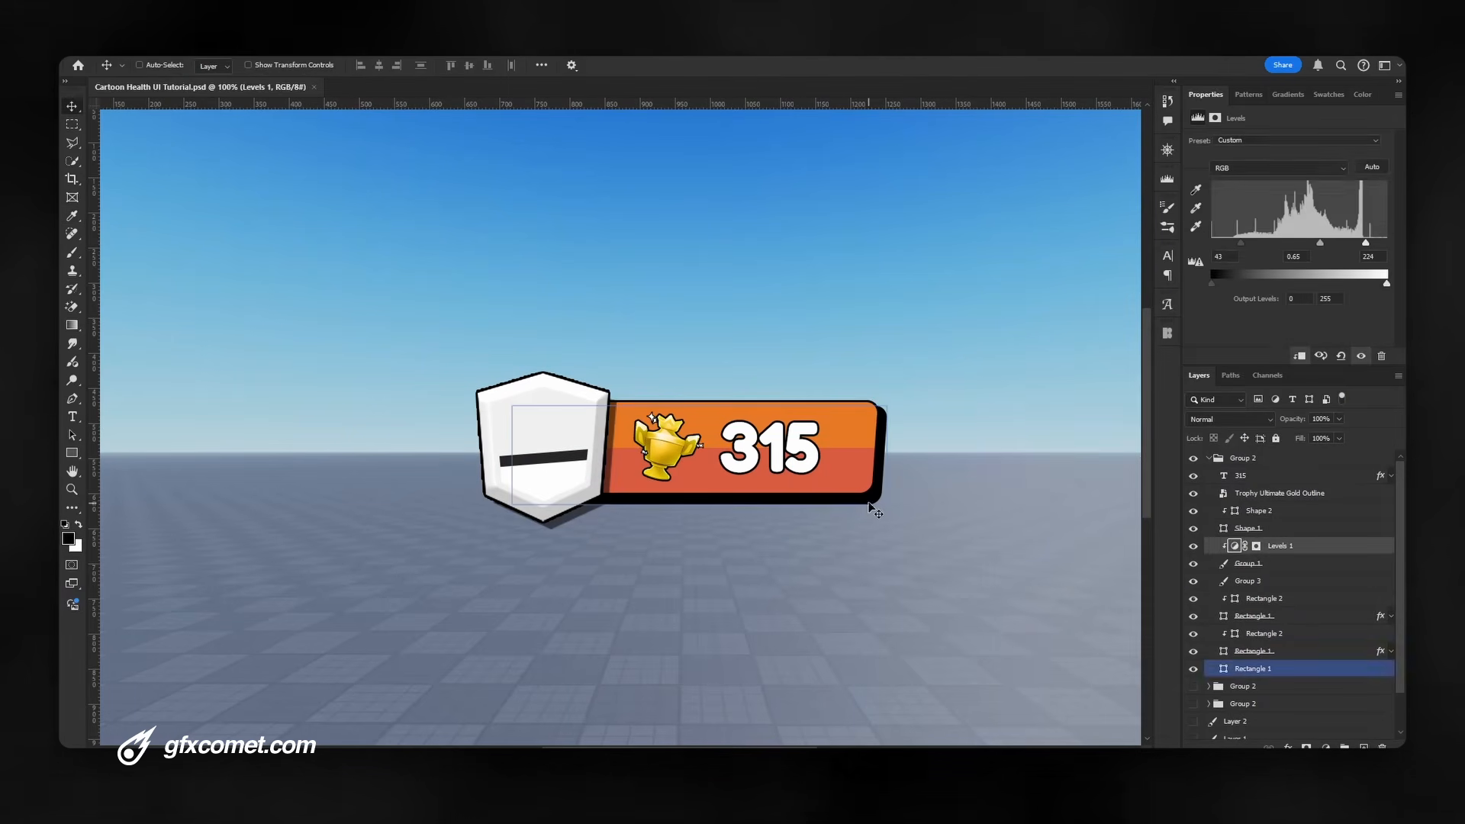
Hide the trophy and the "315" text to leave only the shield and the bar
ctrl+click(875, 511)
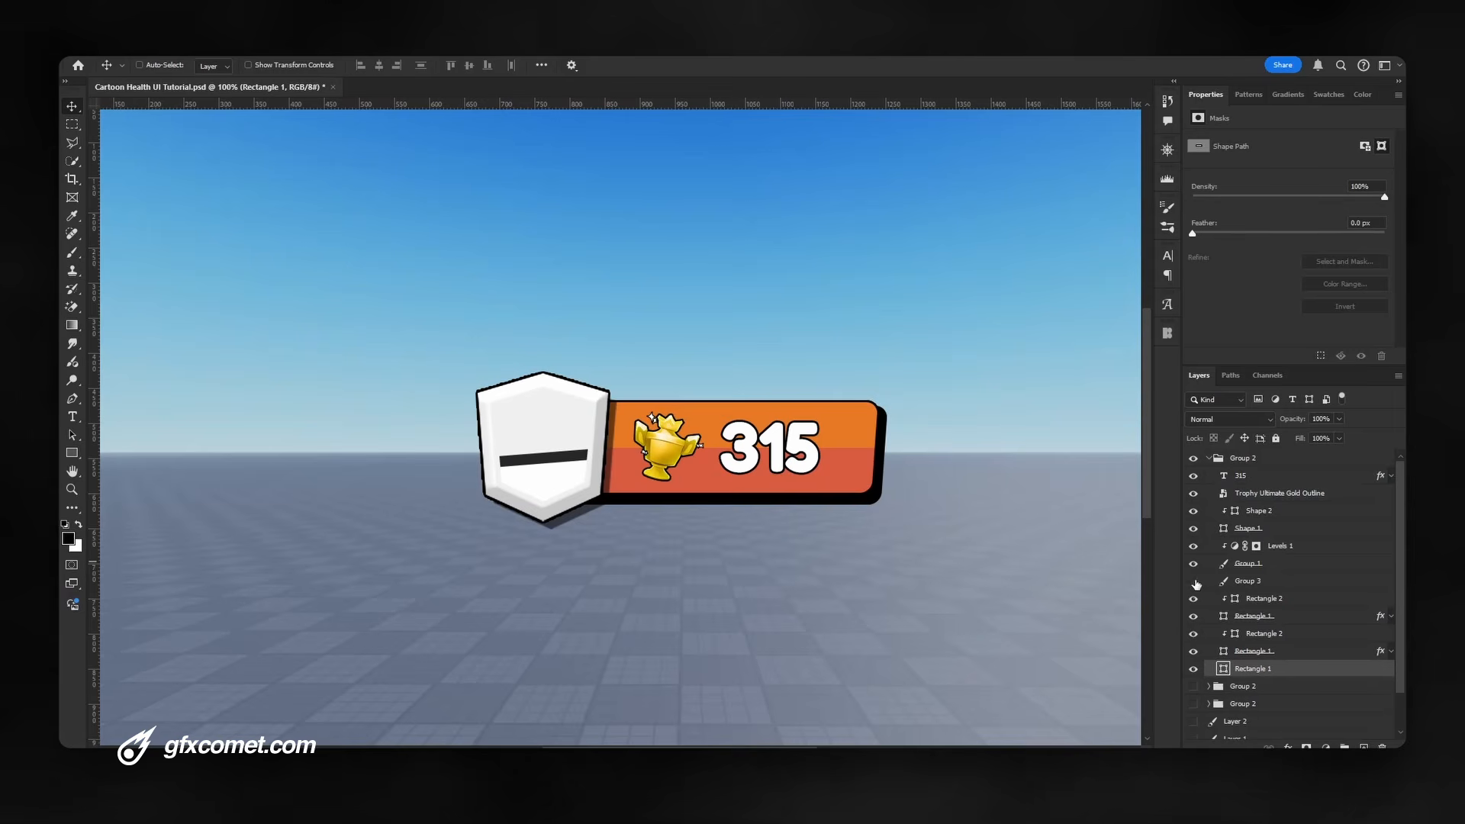
ctrl+click(685, 460)
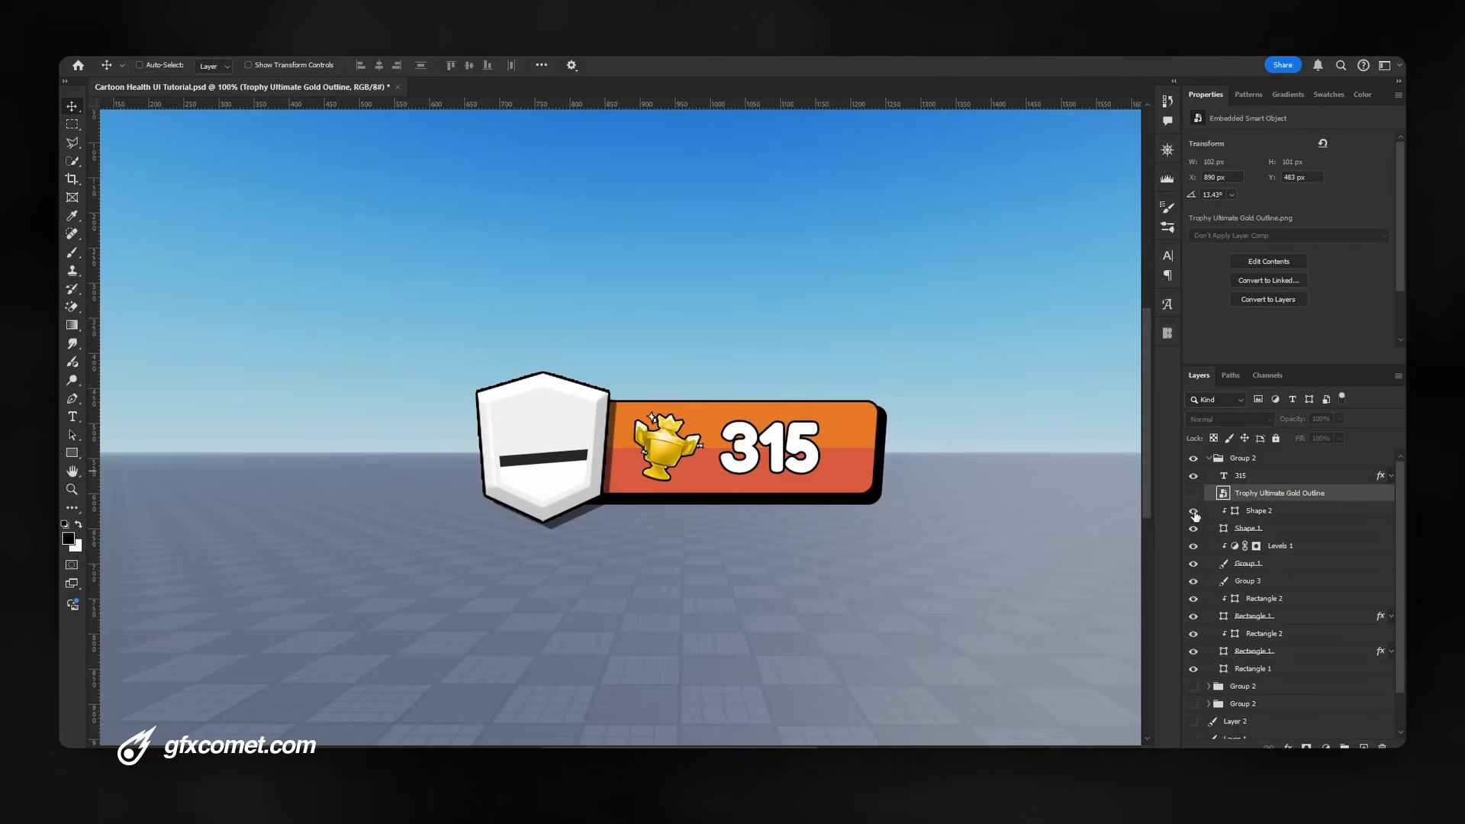
click(1193, 494)
click(1193, 512)
click(1193, 511)
click(1193, 475)
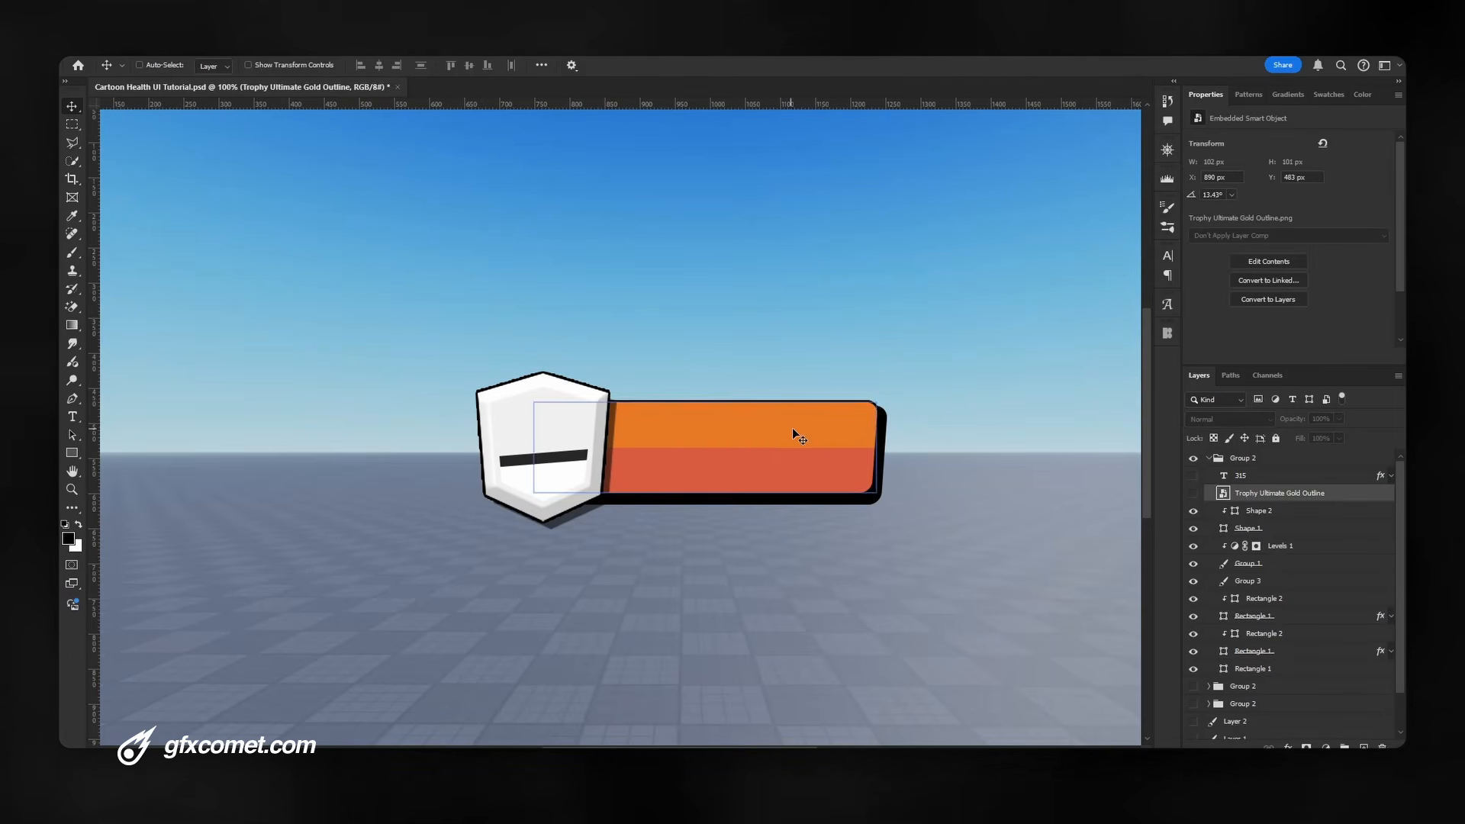
Hide the orange bar and its lower overlay, and recolour the bar shape beneath them white #ffffff
ctrl+click(808, 432)
click(1193, 618)
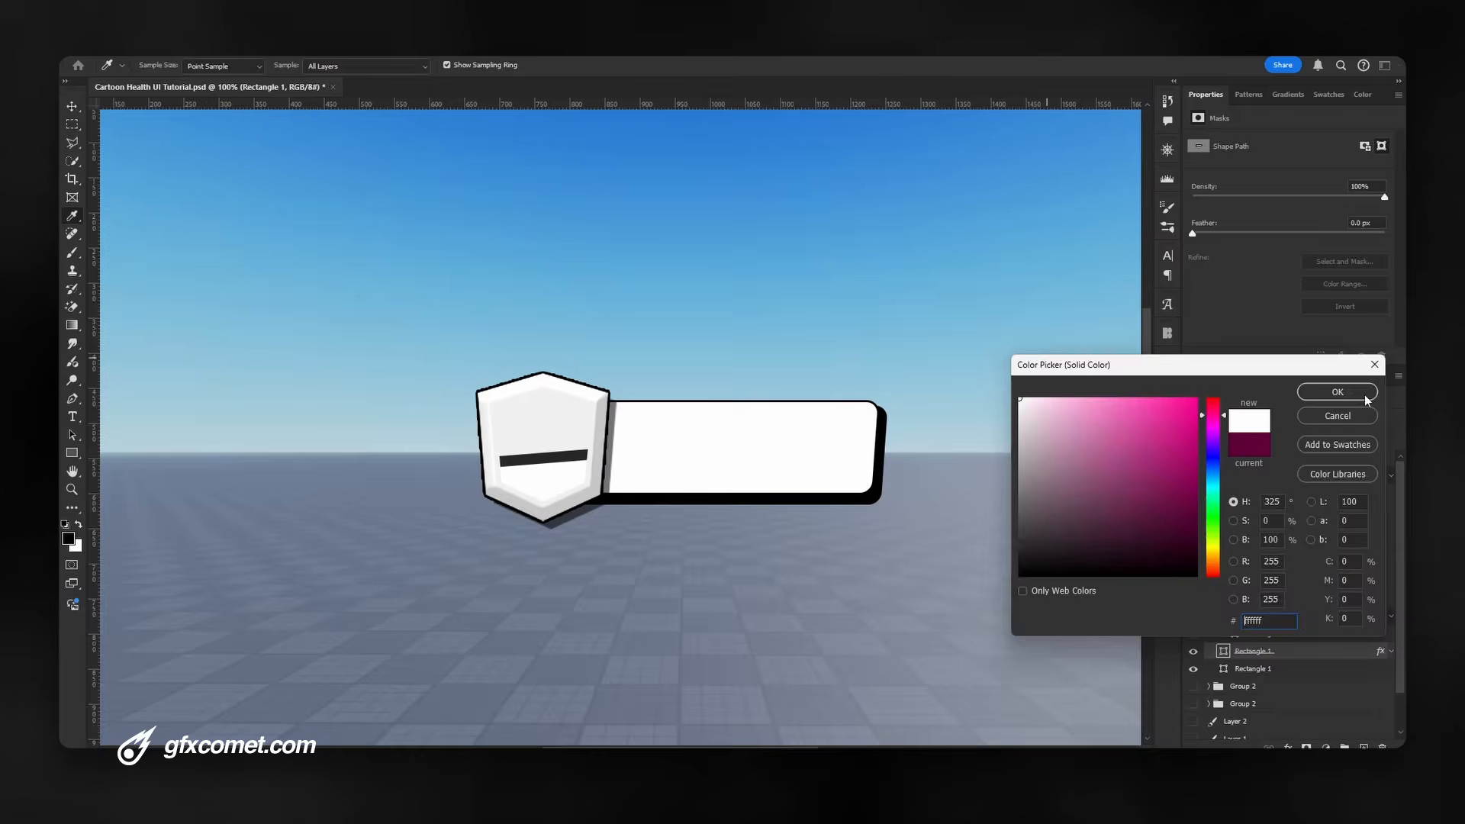
click(1346, 402)
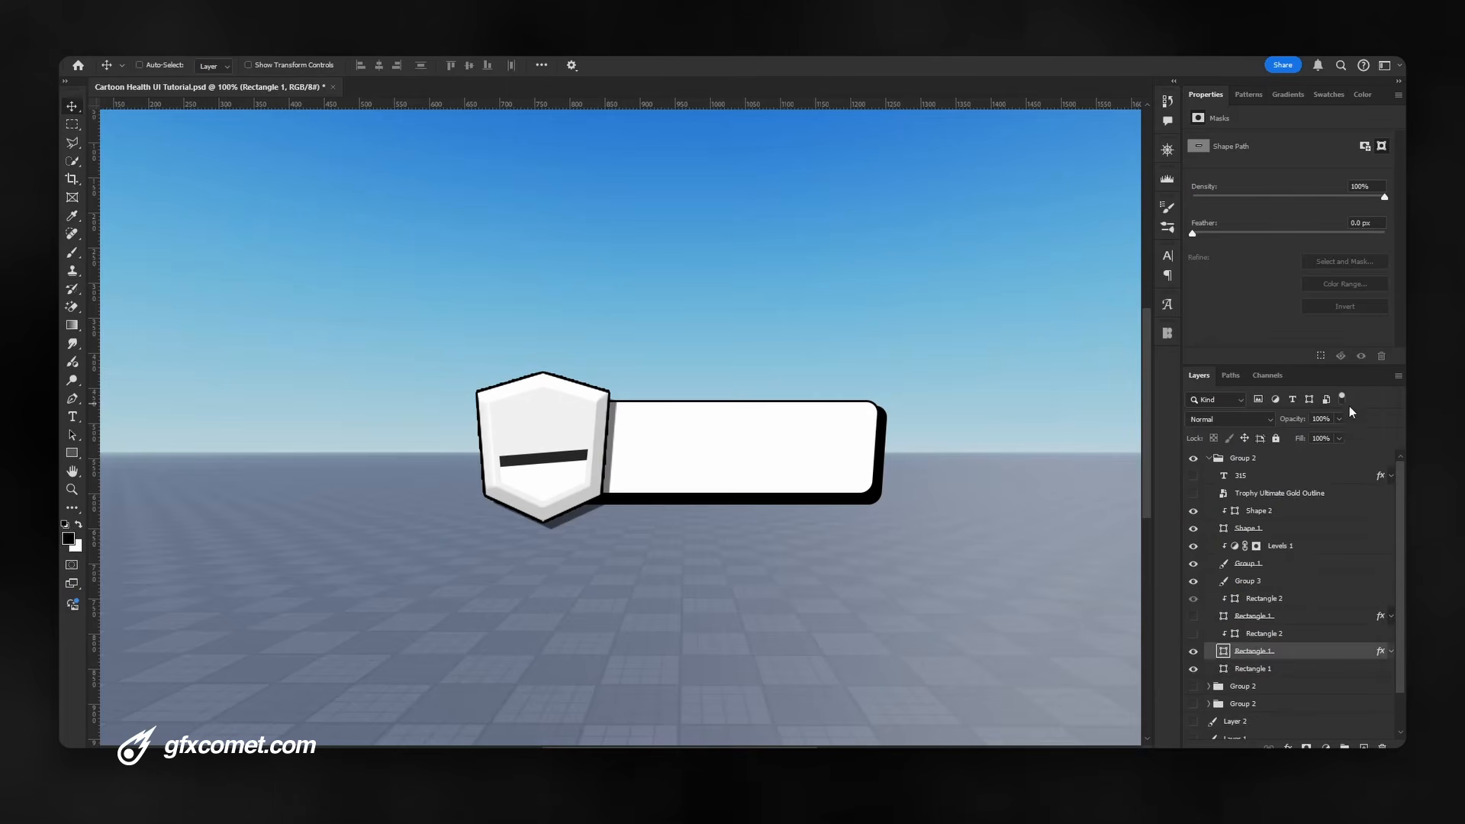
Toggle the bar's black shadow shape and white fill to examine each layer, and restore their visibility
click(1194, 669)
click(1195, 669)
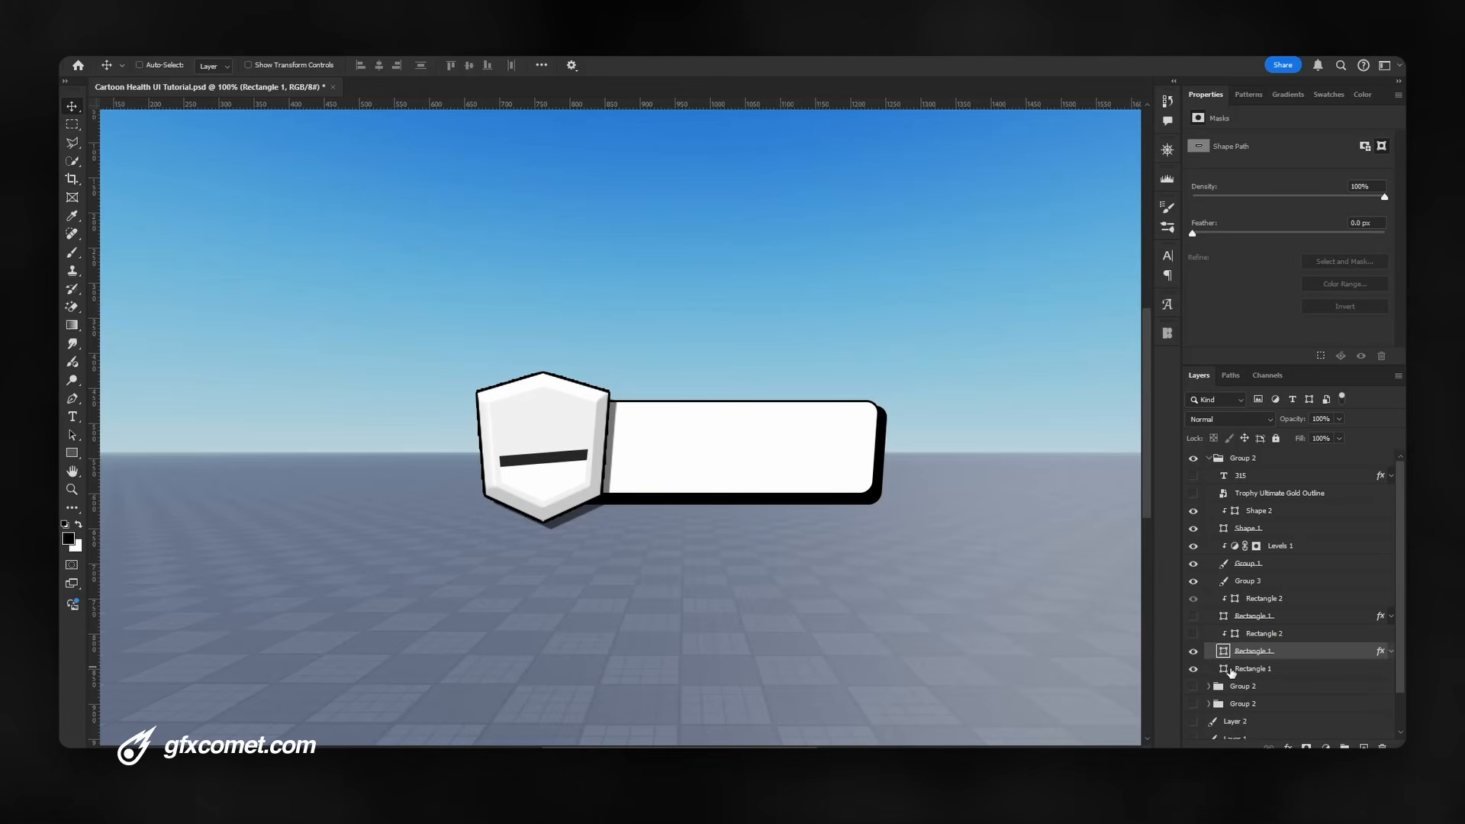
click(1193, 669)
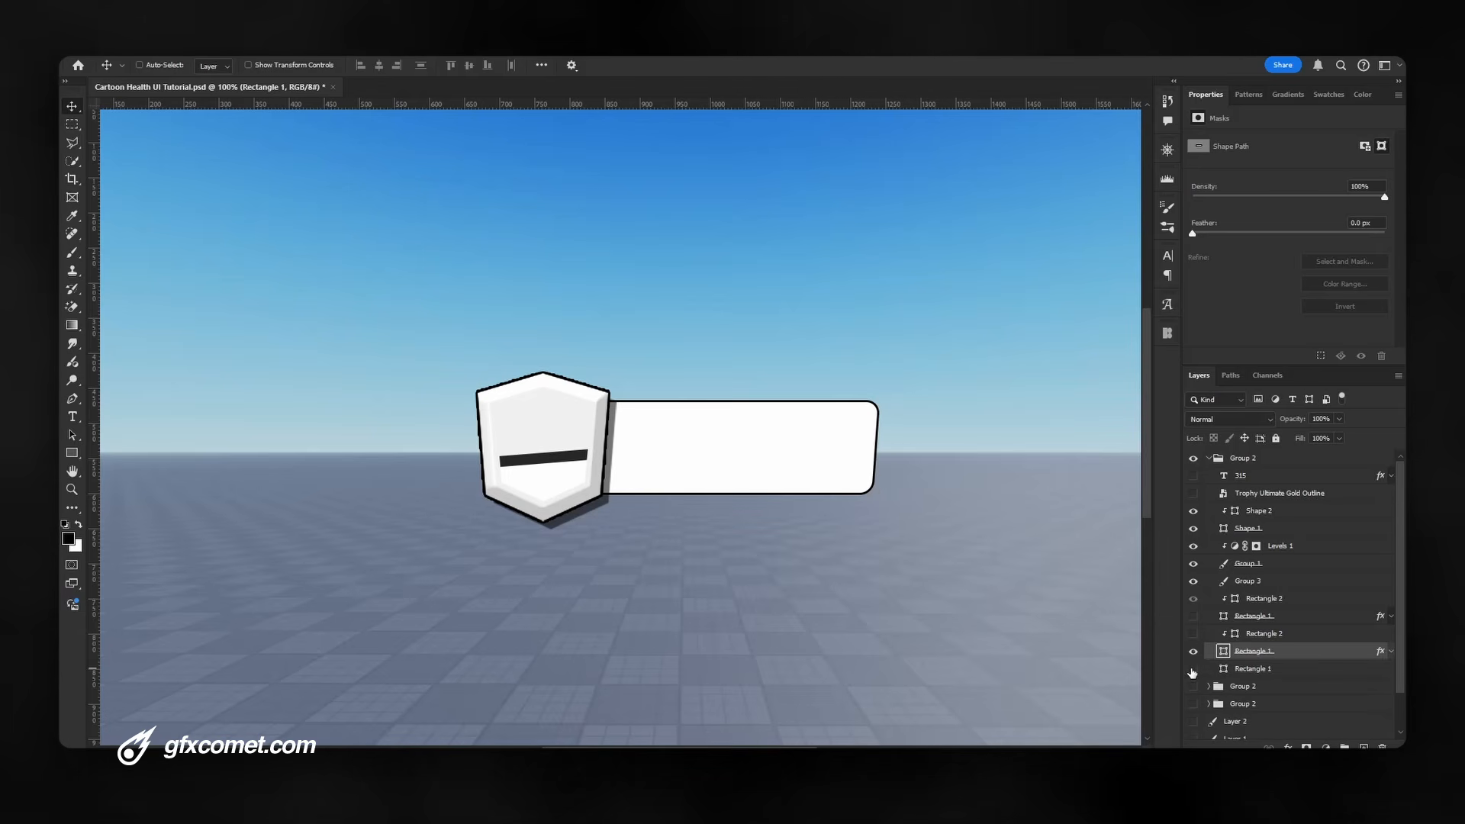
click(1192, 670)
click(1193, 671)
click(1192, 654)
click(1192, 654)
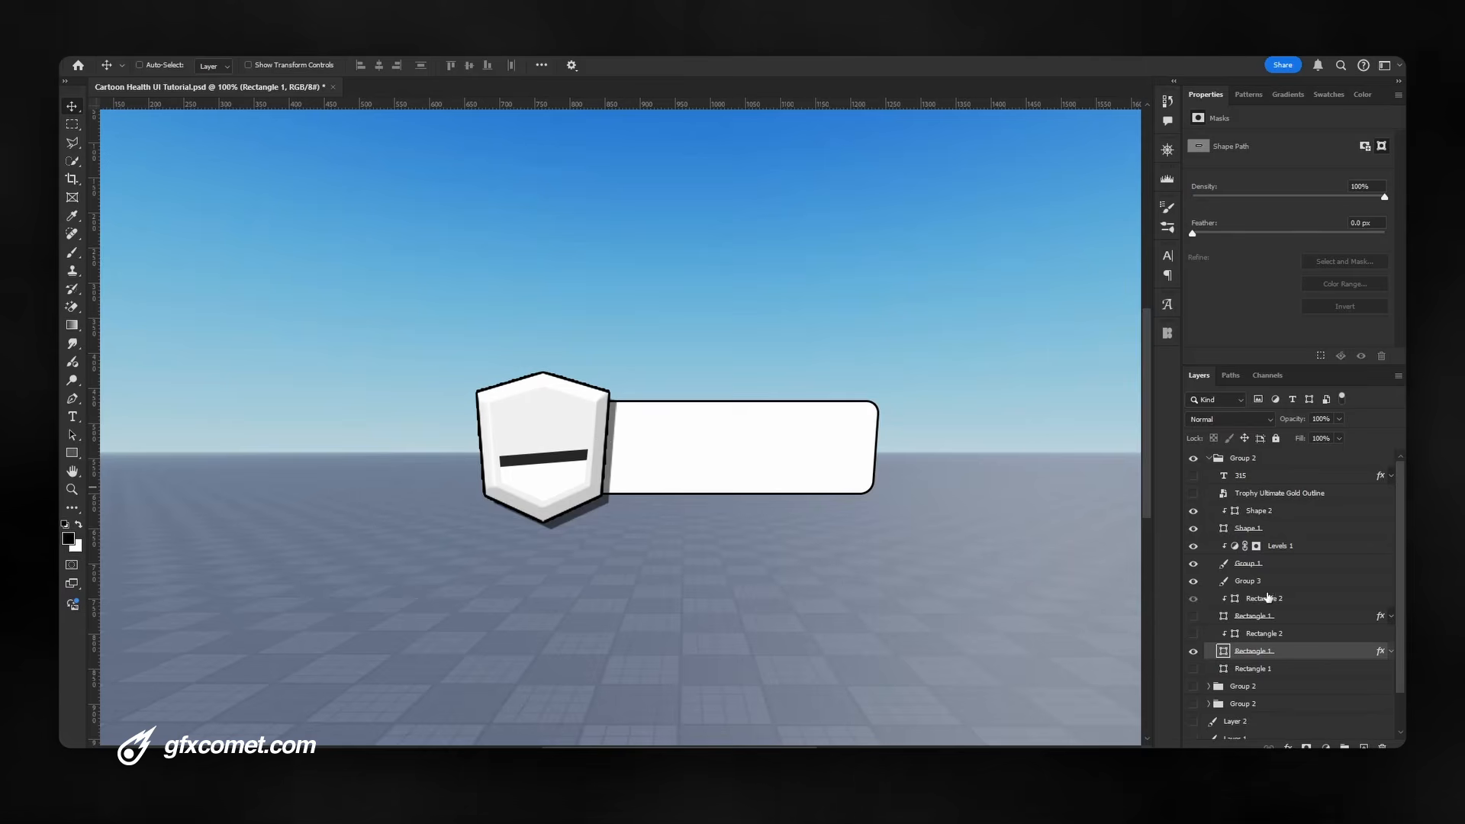
right_click(1270, 647)
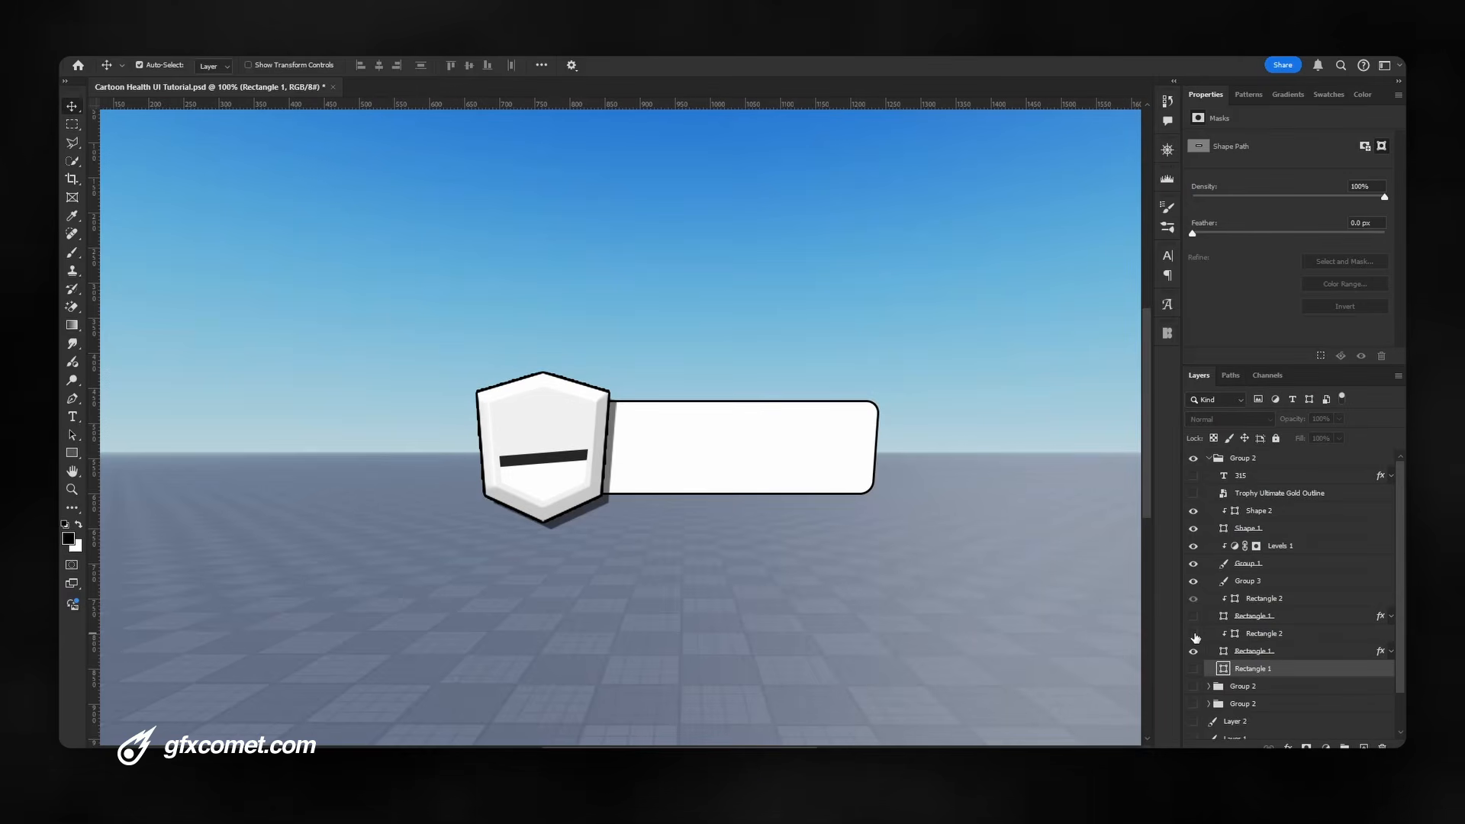
key(ctrl+z)
key(ctrl+z)
key(ctrl+z)
key(ctrl+z)
key(ctrl+z)
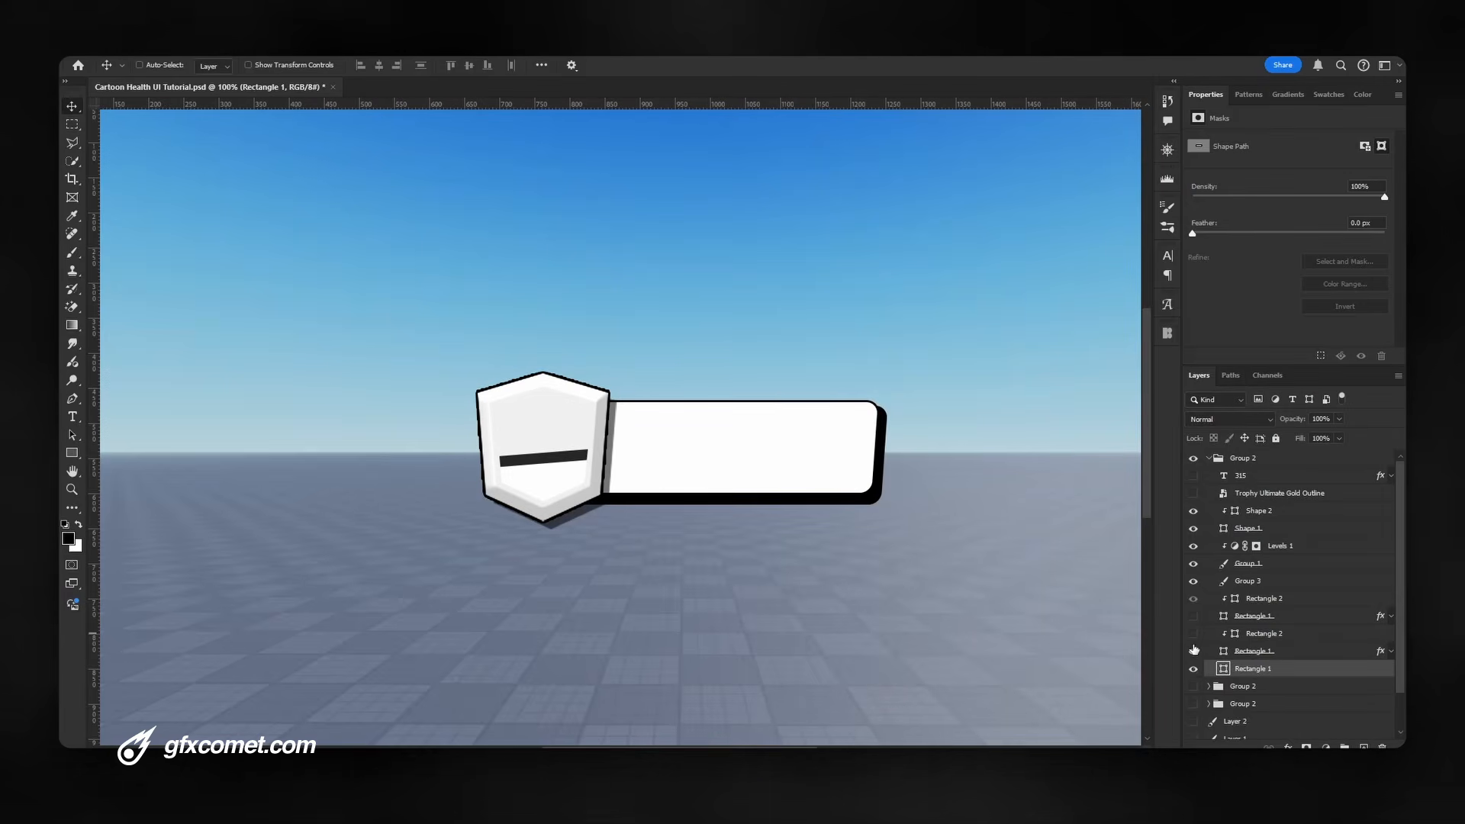
Compare the white bar with the original orange bar and overlay by toggling their visibility
click(1193, 634)
click(1193, 634)
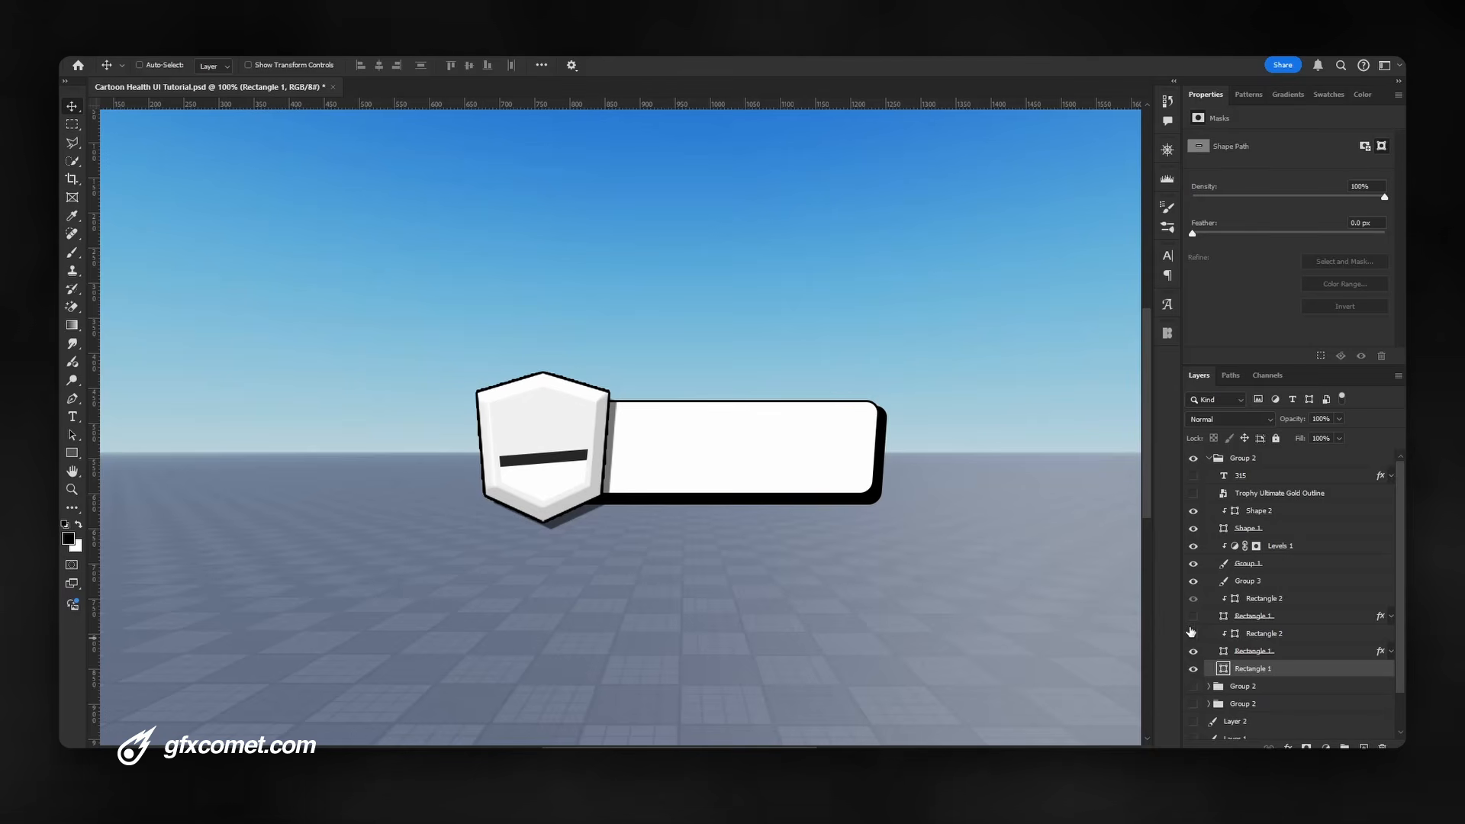
click(1193, 616)
click(1192, 617)
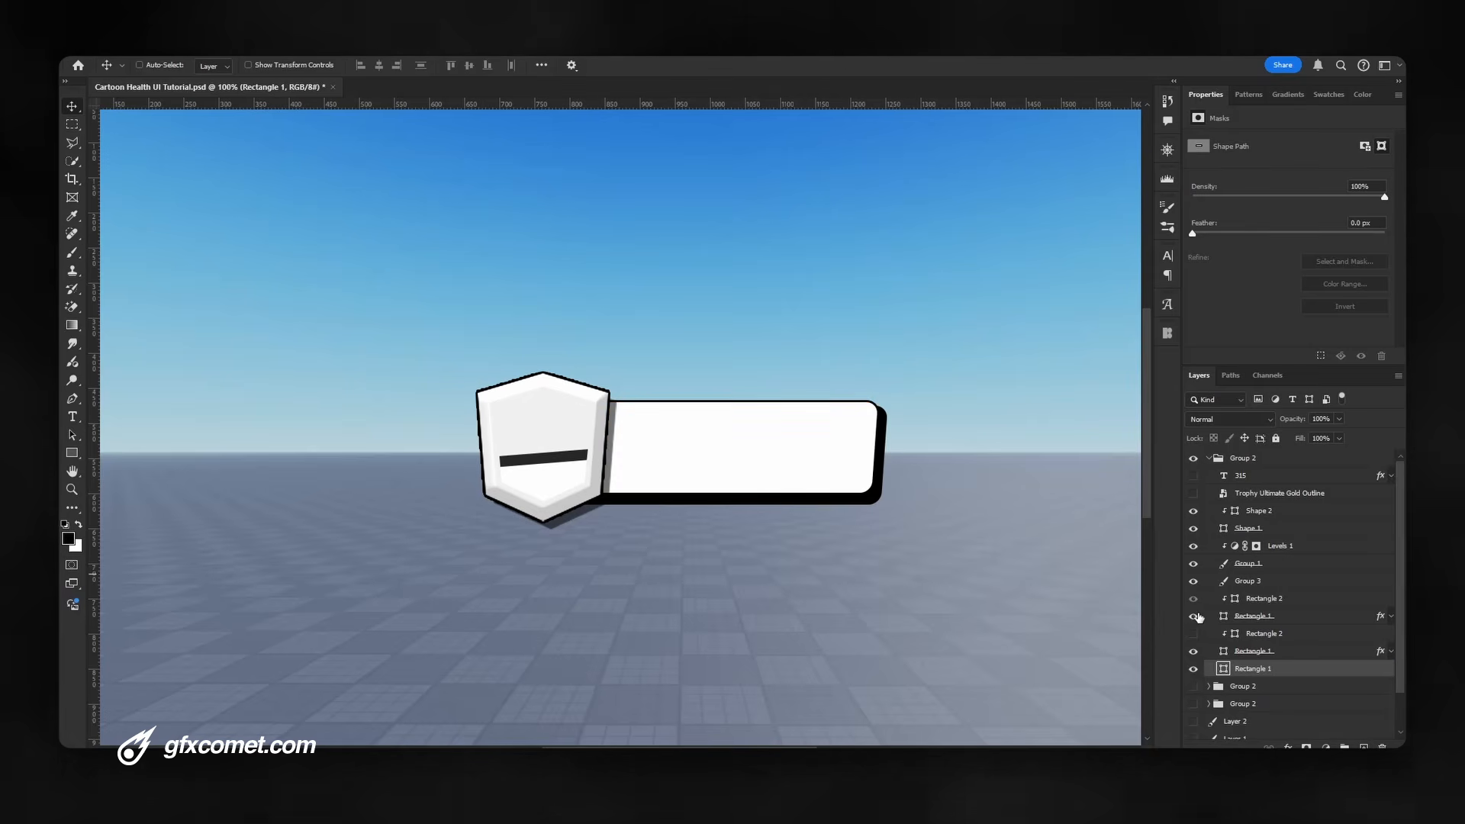
click(1195, 616)
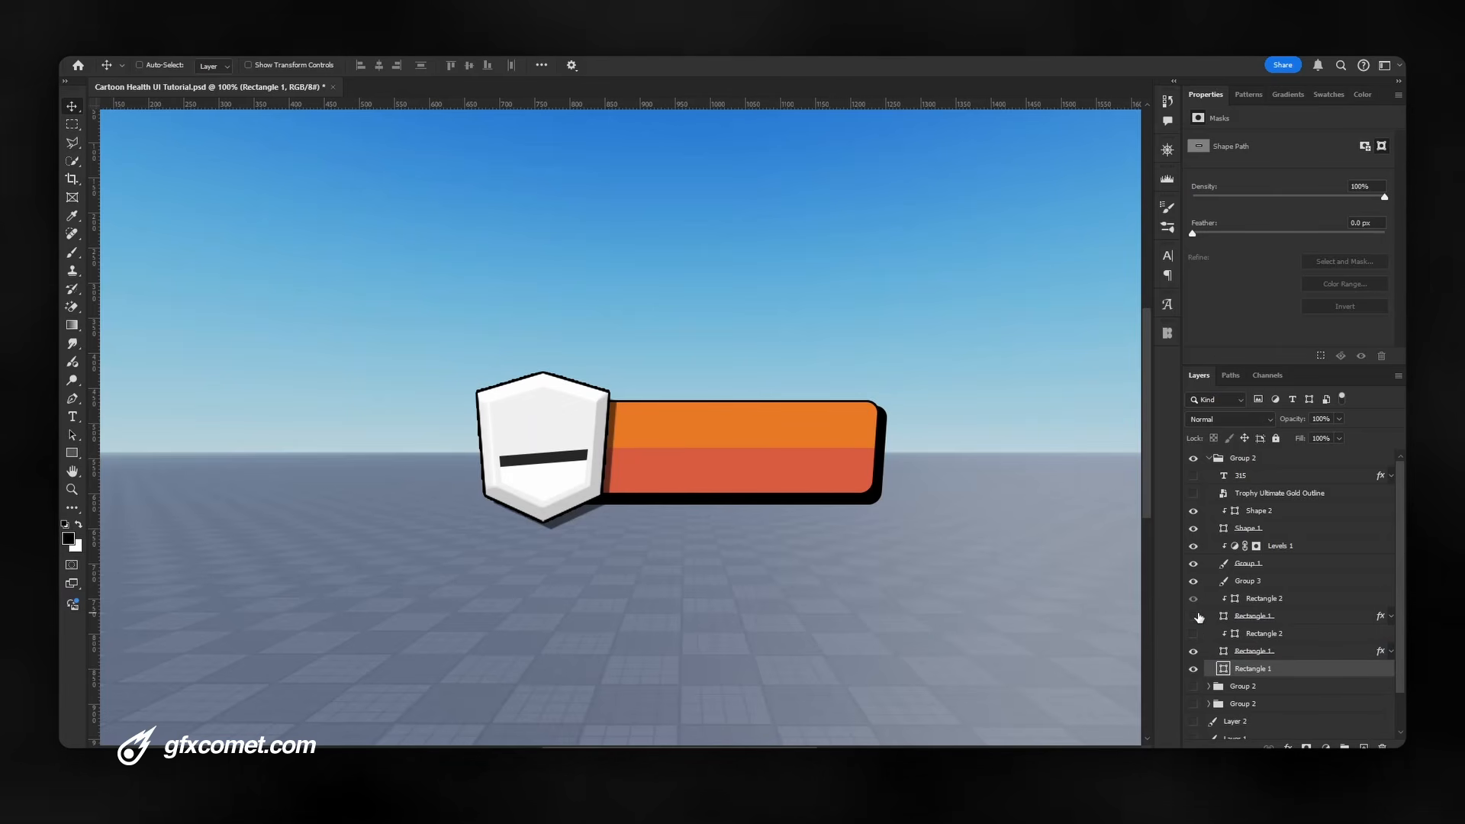
click(1194, 616)
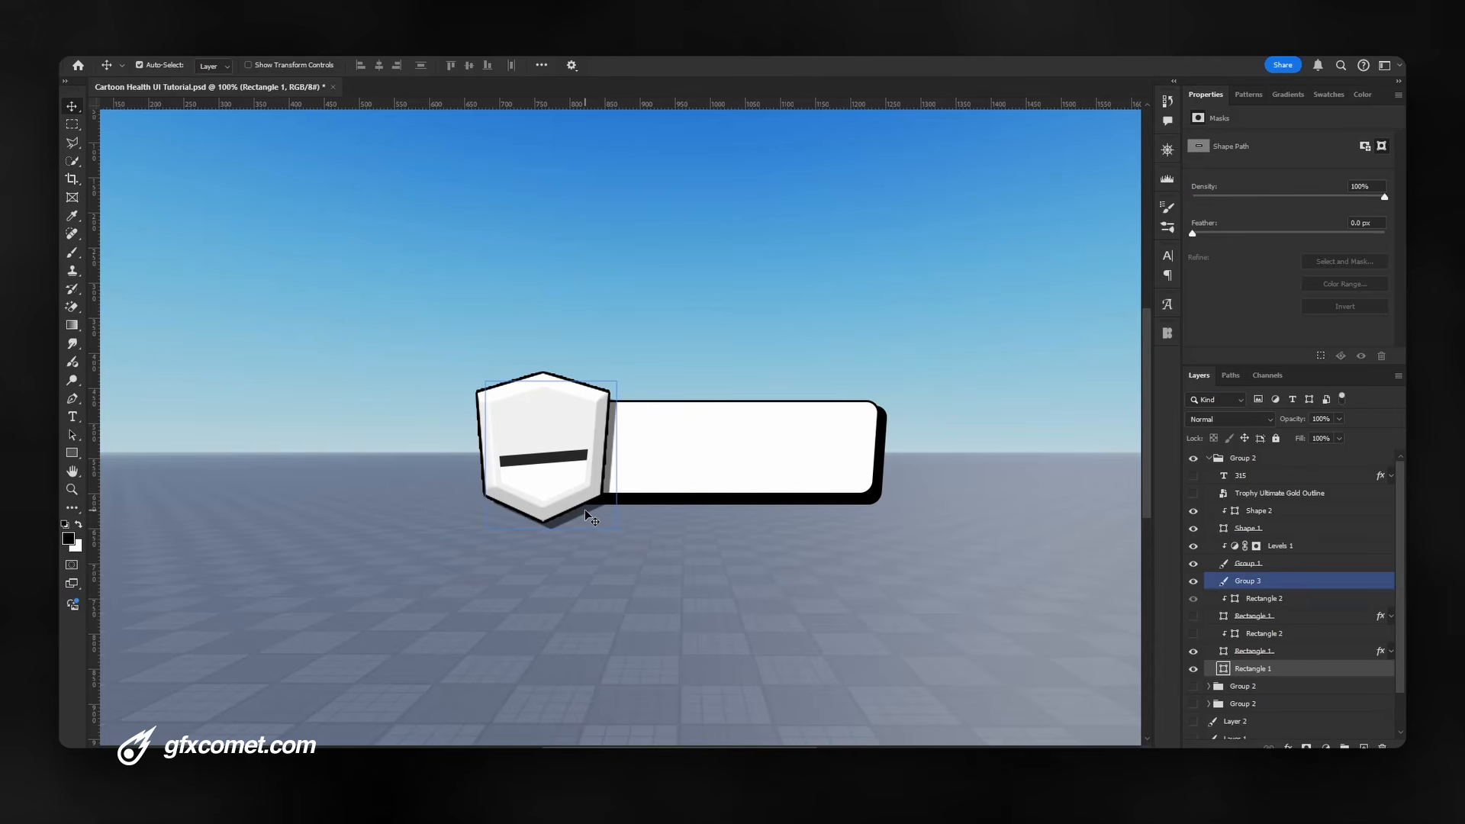
Raise the fill of the shield's shadow layer to 100%, keeping the shadow in its original position
click(1213, 580)
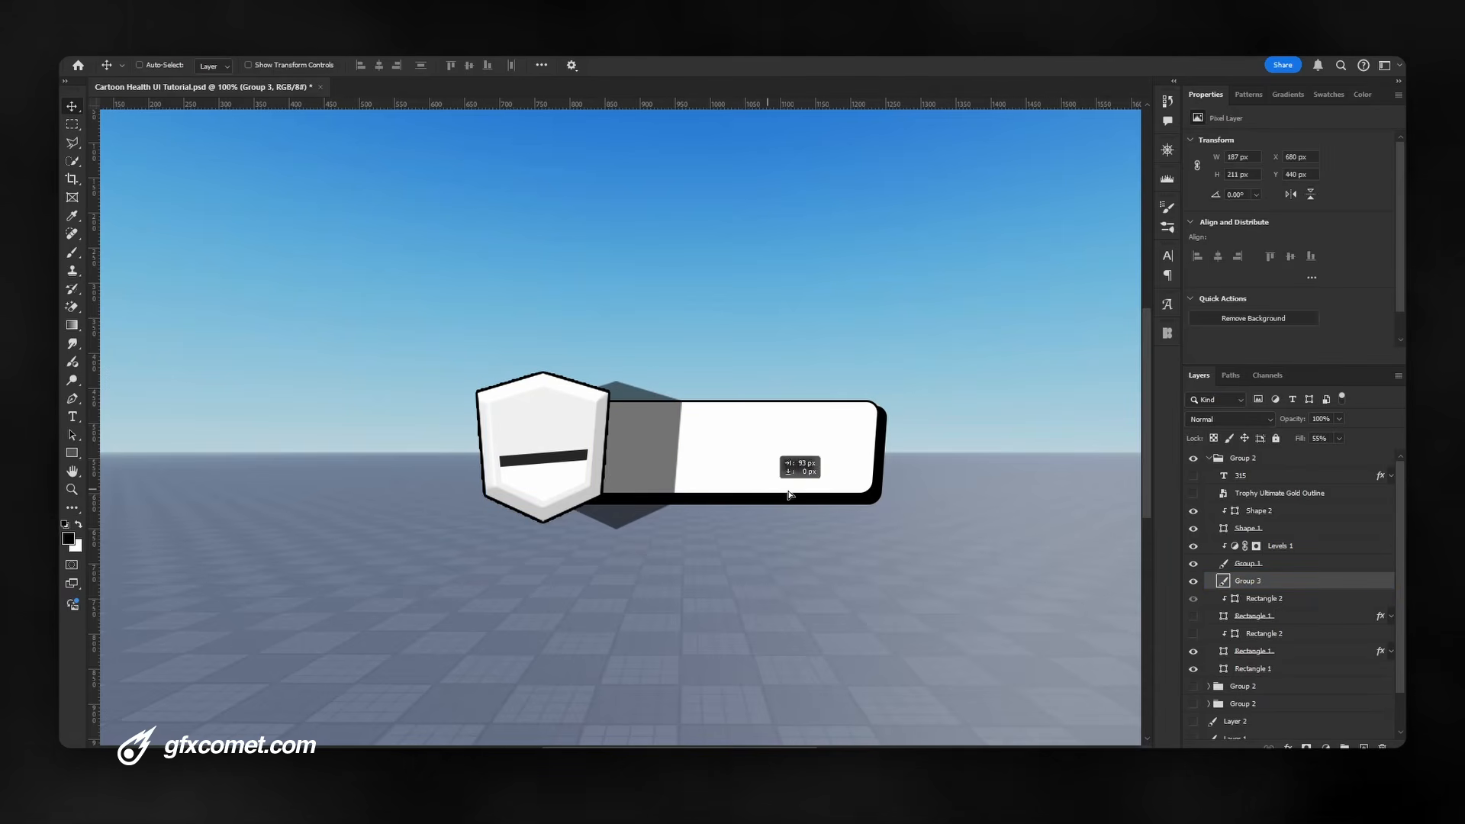
drag(718, 496, 877, 495)
key(ctrl+z)
drag(1300, 439, 1400, 433)
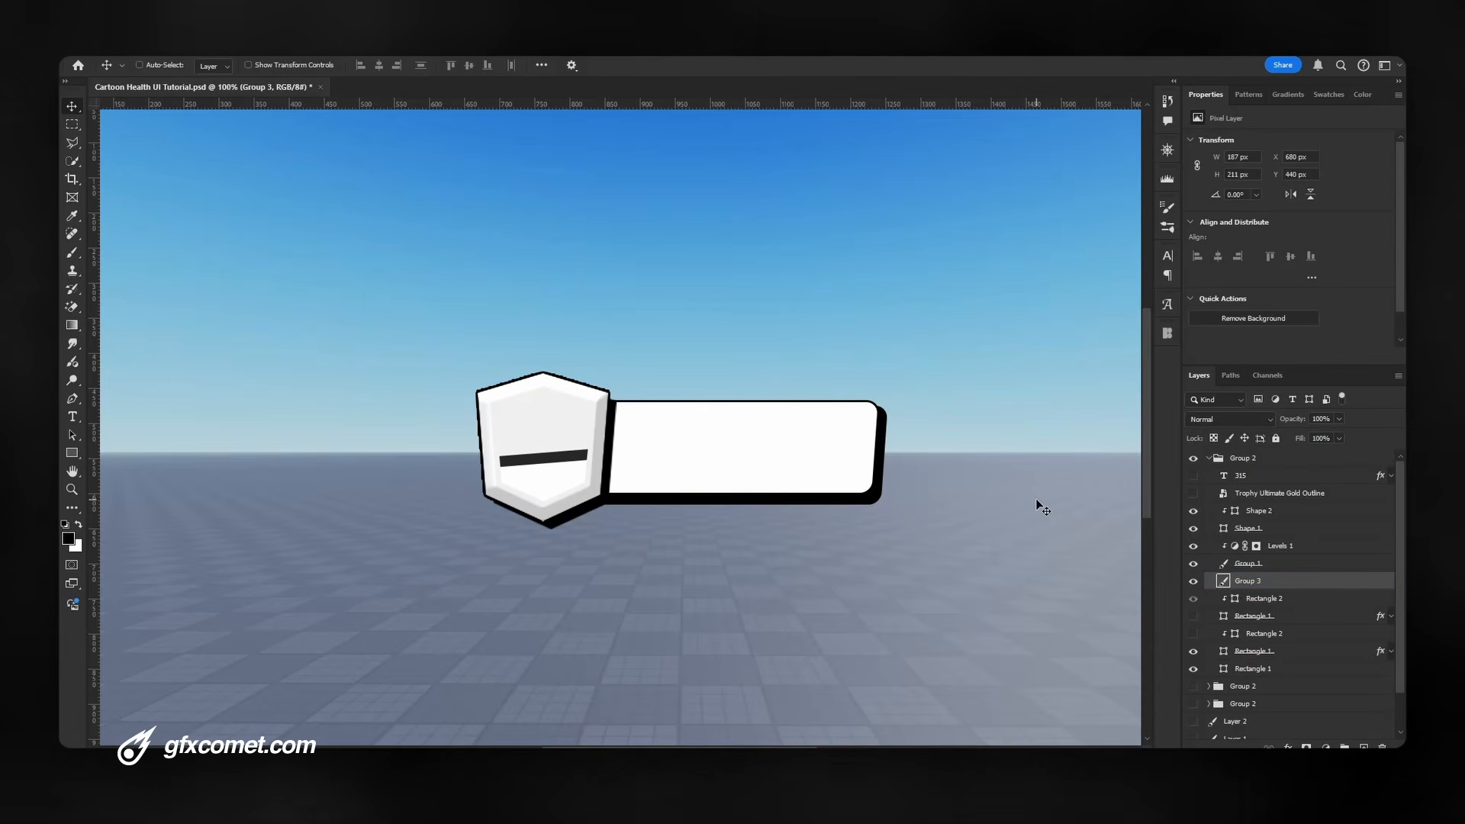
key(ctrl+i)
drag(666, 461, 991, 462)
key(ctrl+z)
right_click(1295, 578)
click(1210, 474)
key(ctrl+z)
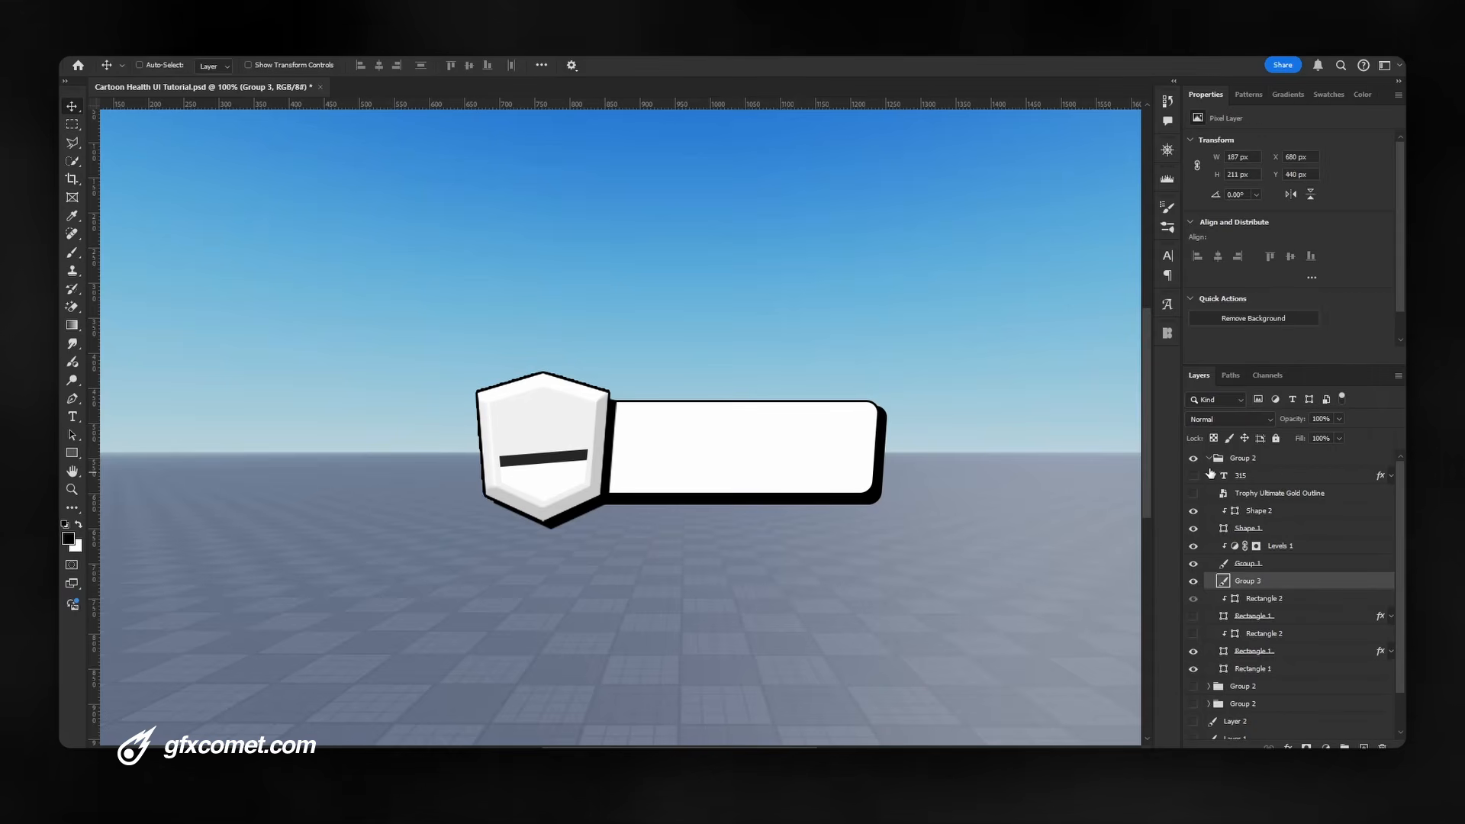
Show the trophy and the "315" text again on the white bar
click(1194, 494)
click(1281, 499)
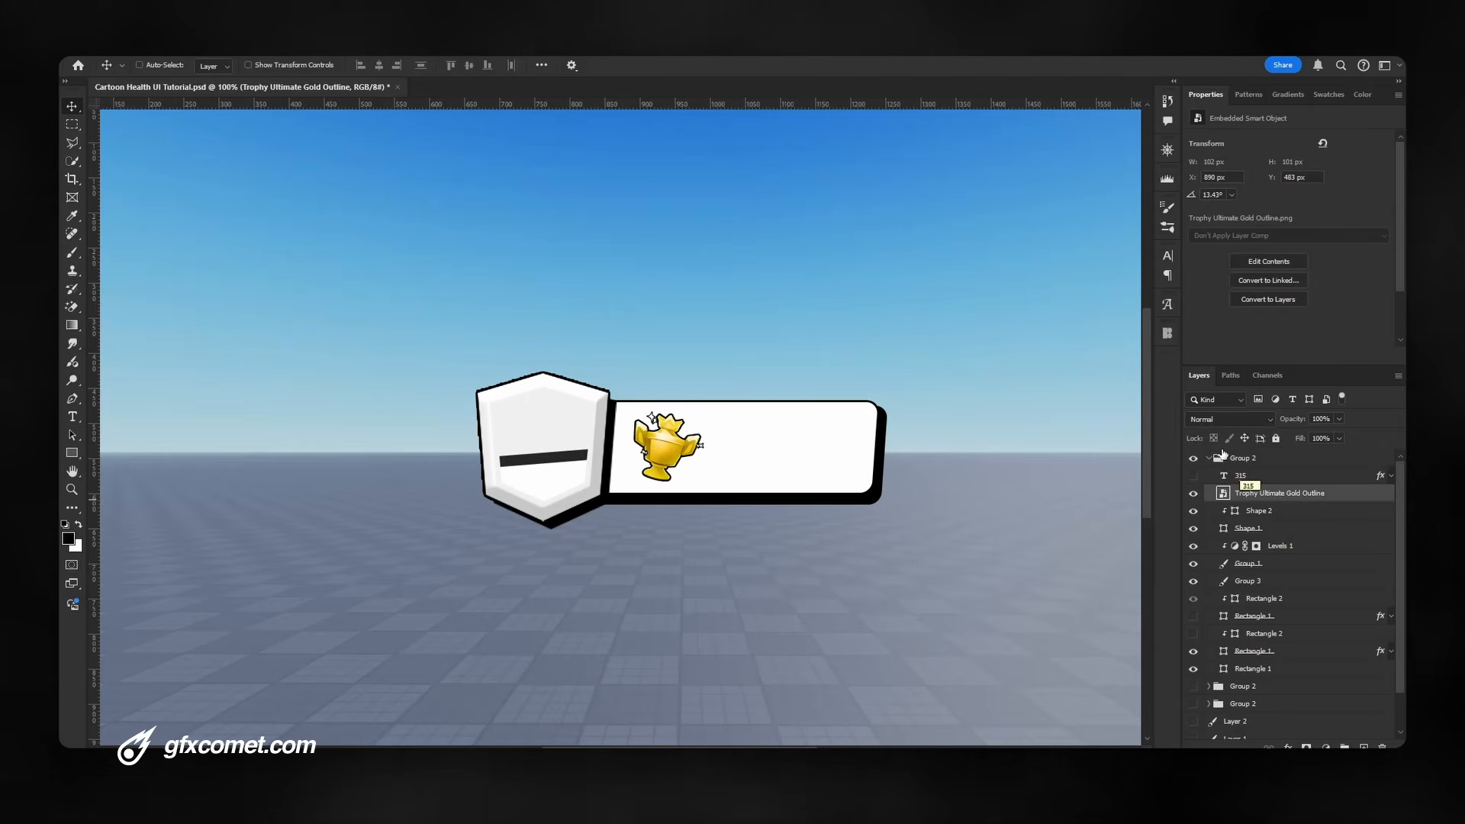
click(1194, 476)
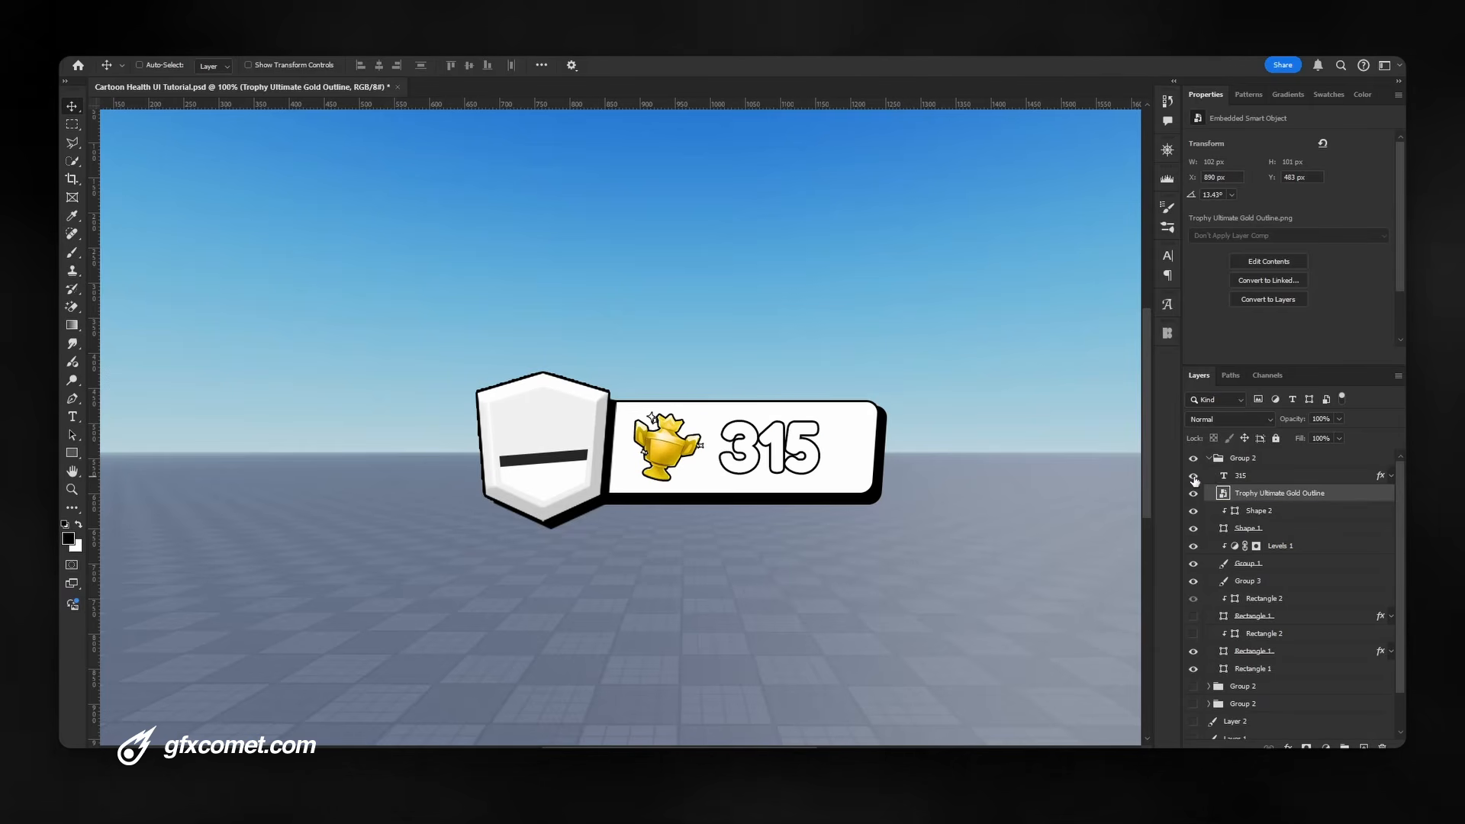
Collapse and hide the white health bar group, and show the original blue and orange group
click(1209, 459)
click(1193, 457)
click(1193, 475)
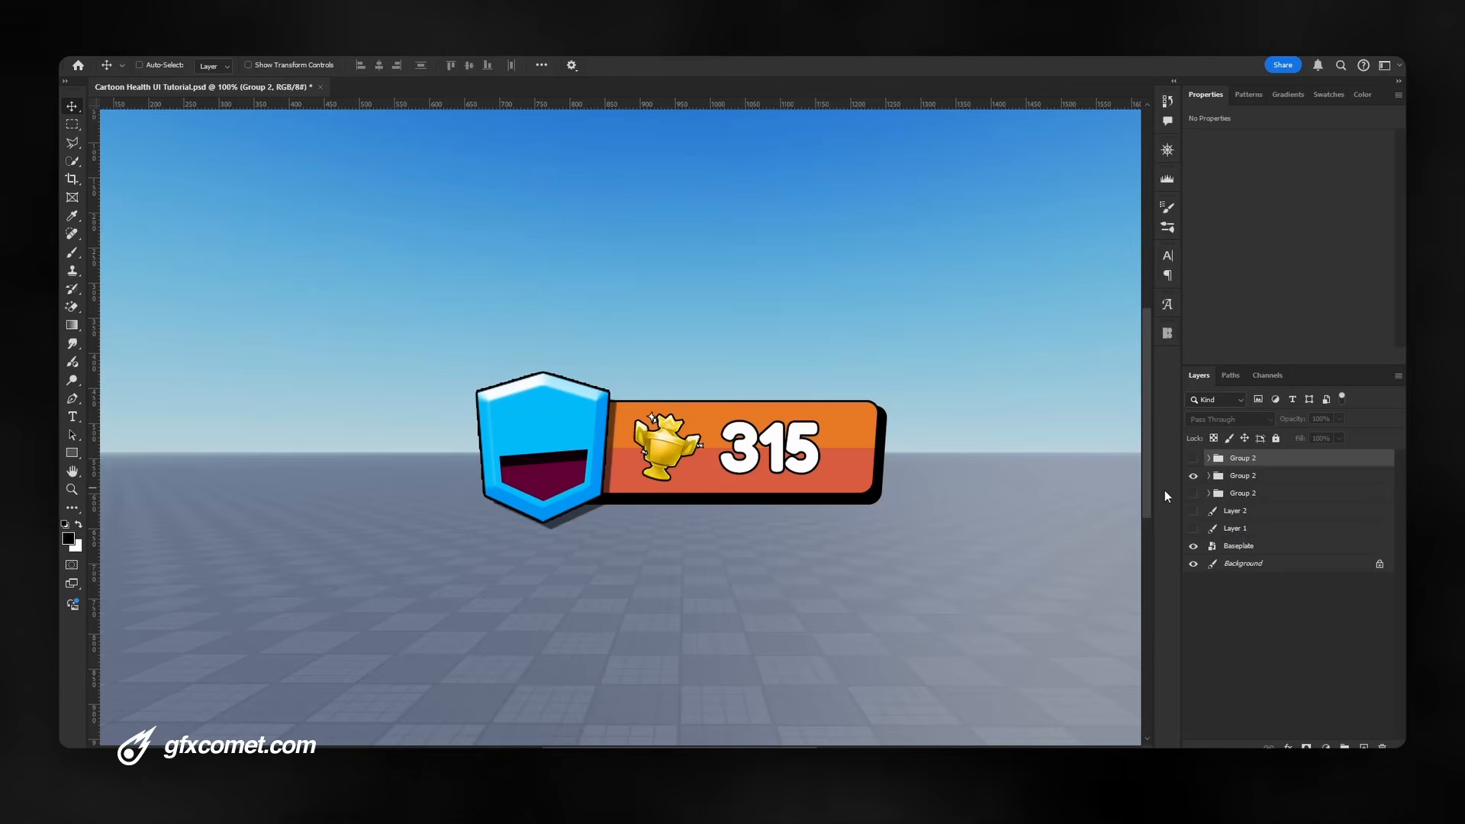
key(ctrl+minus)
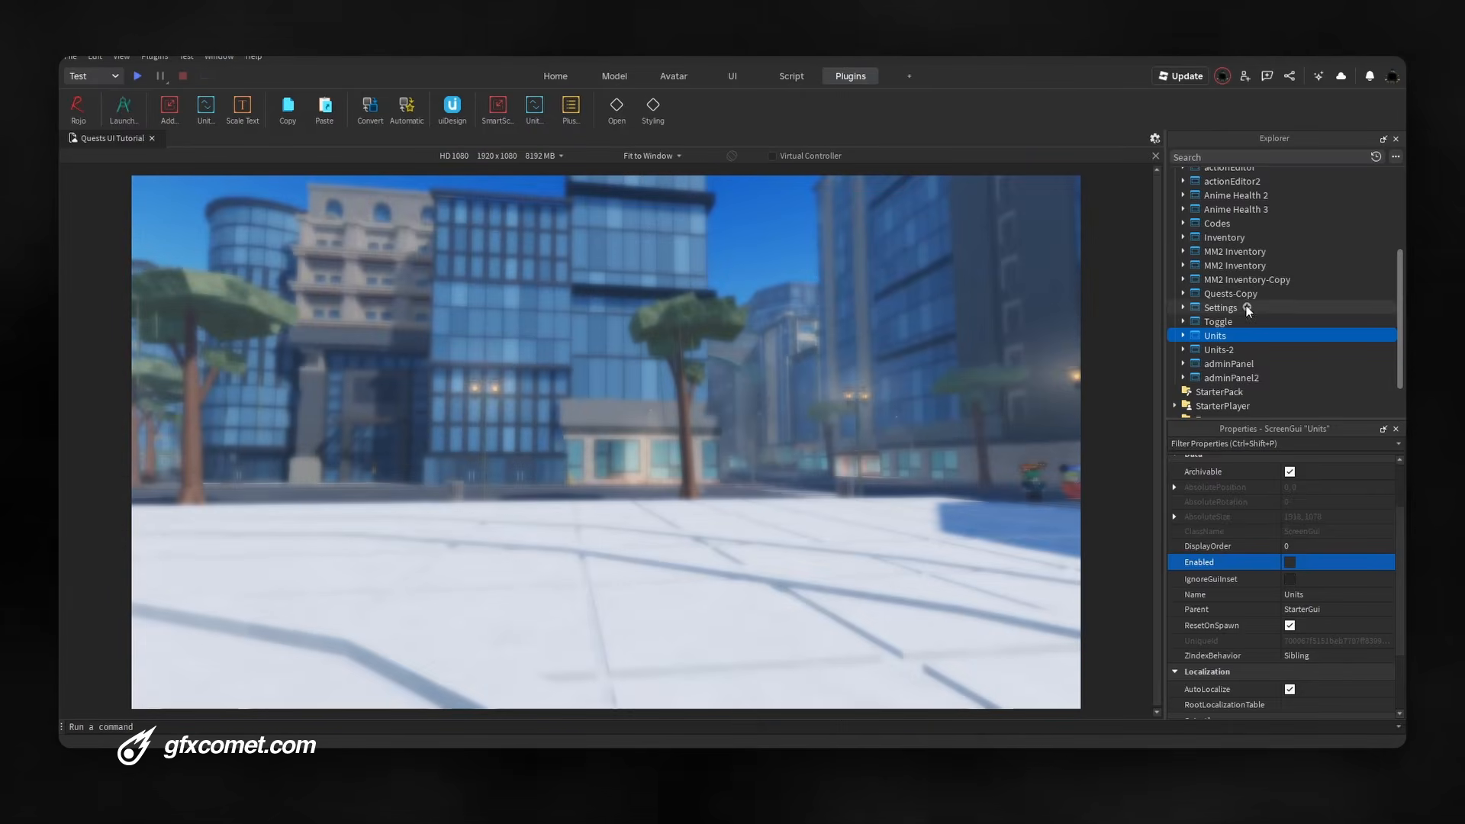
Add a ScreenGui under StarterGui and name it cartoonHealth
scroll(1246, 278, up, 4)
click(1248, 302)
text(scre)
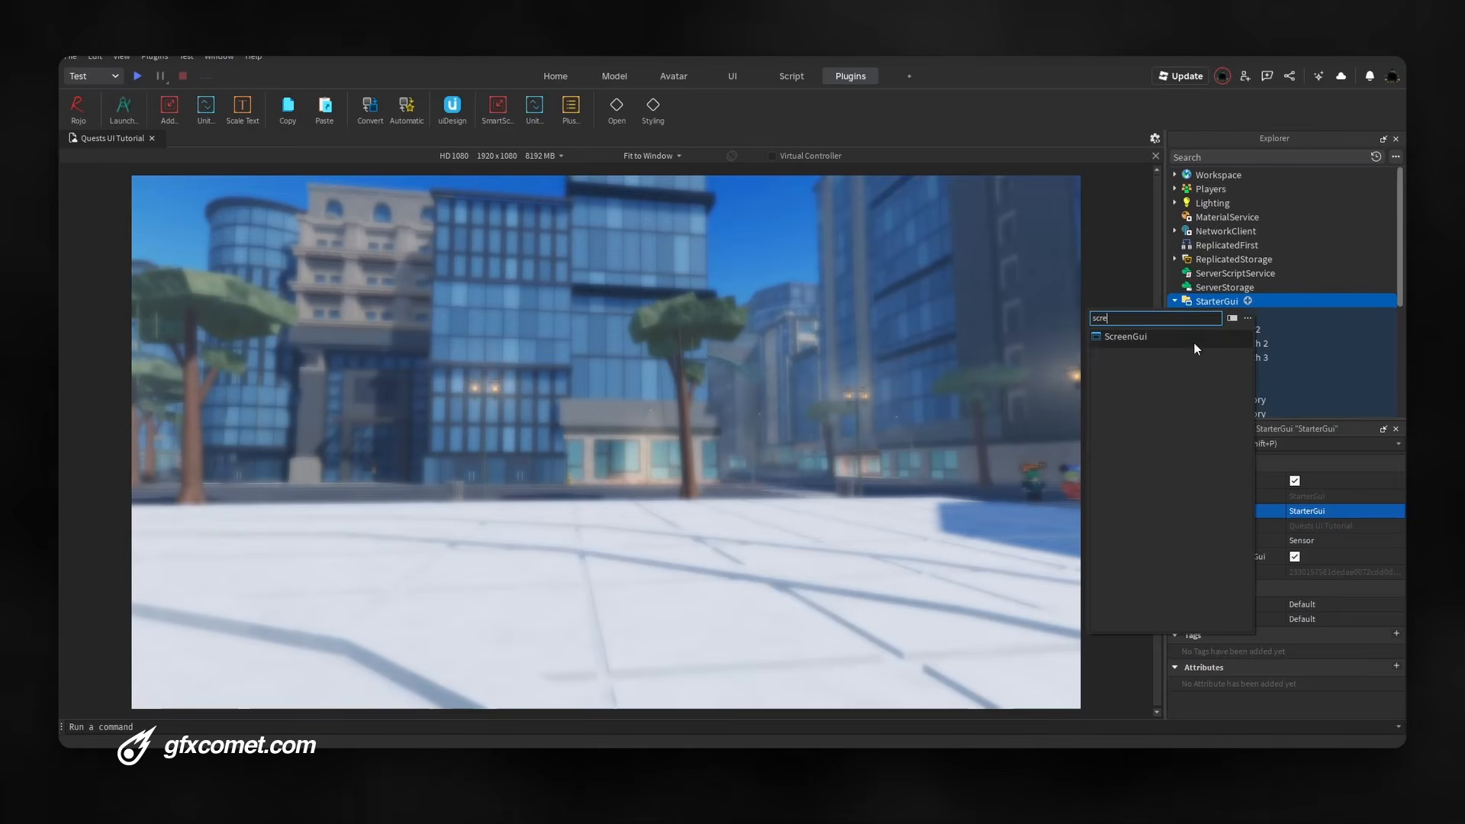
click(1194, 341)
key(F2)
text(ca)
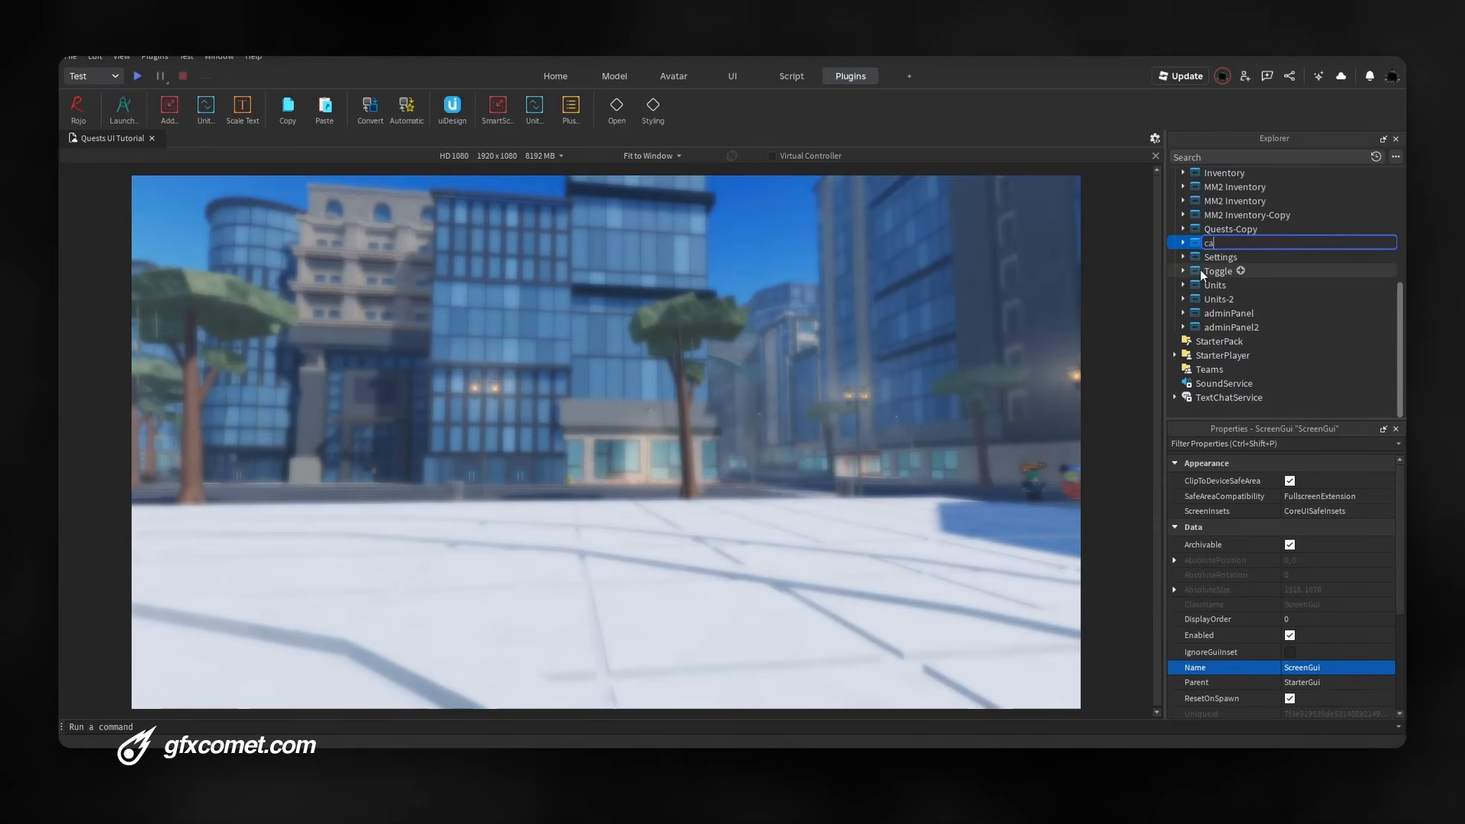
text(rtoonHealth)
key(Return)
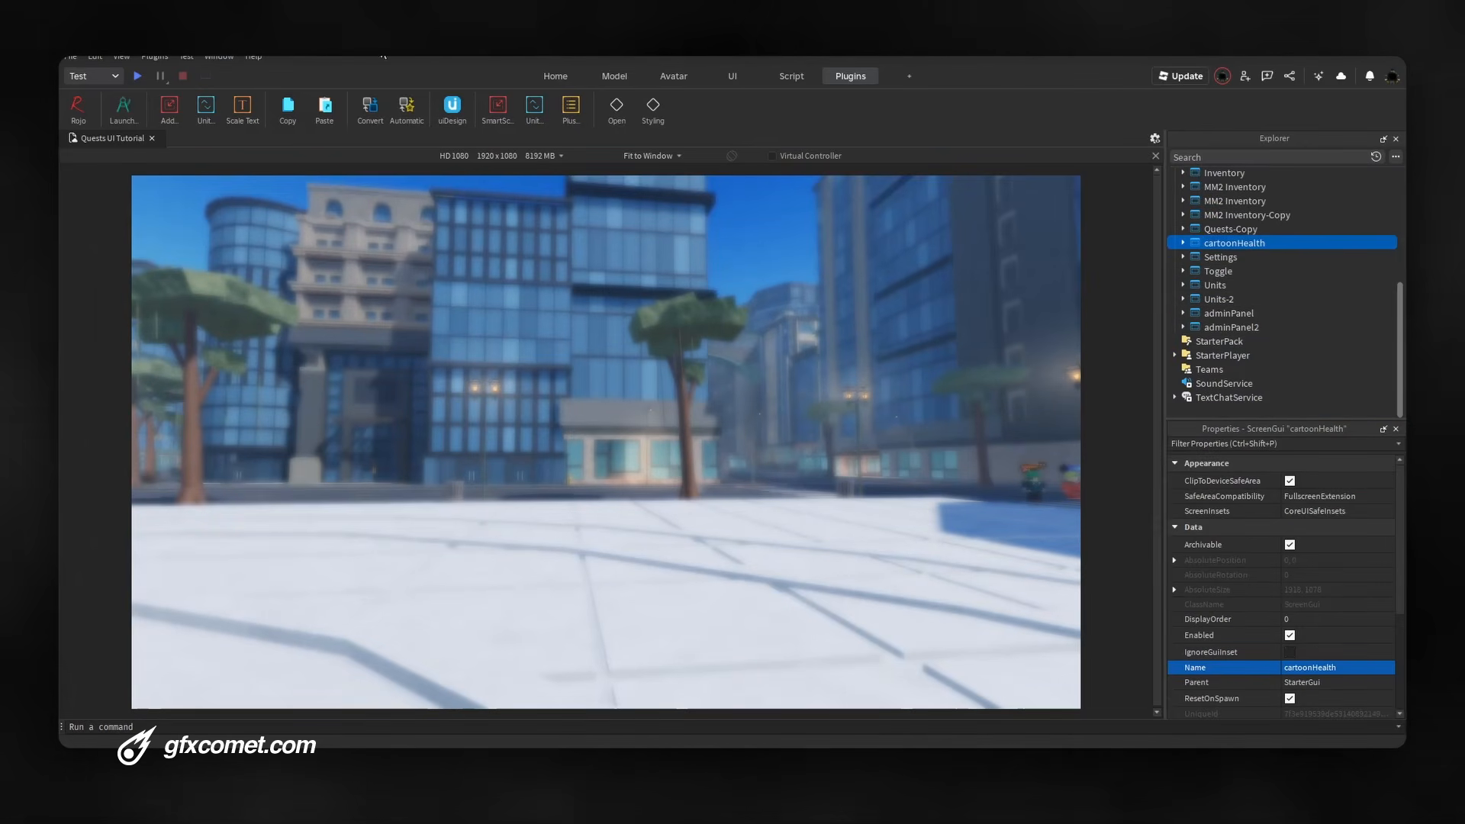
Rename the new ScreenGui as Cartoon Health
key(F2)
text(Cart)
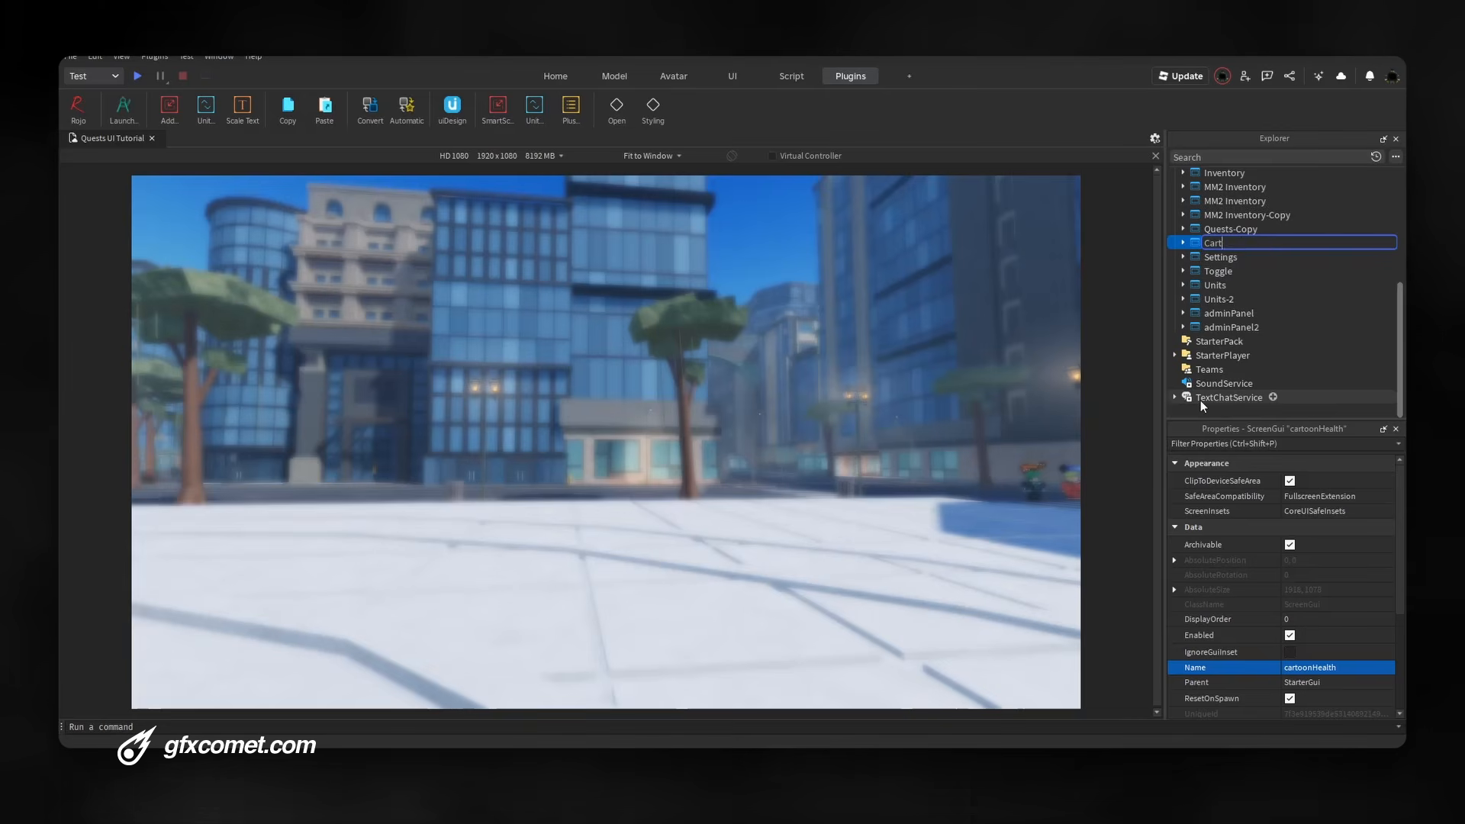
text(oon Health)
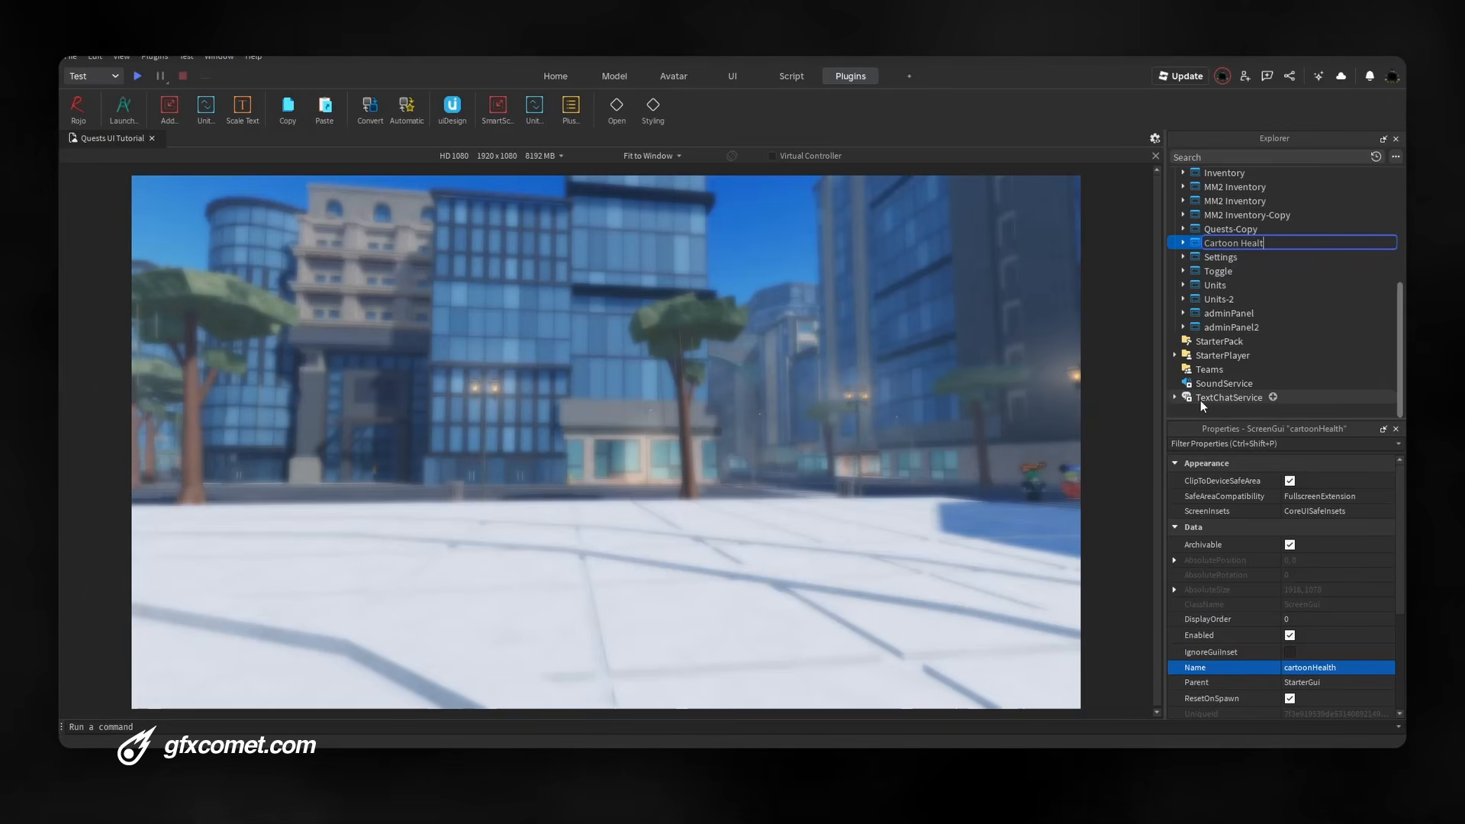
key(Return)
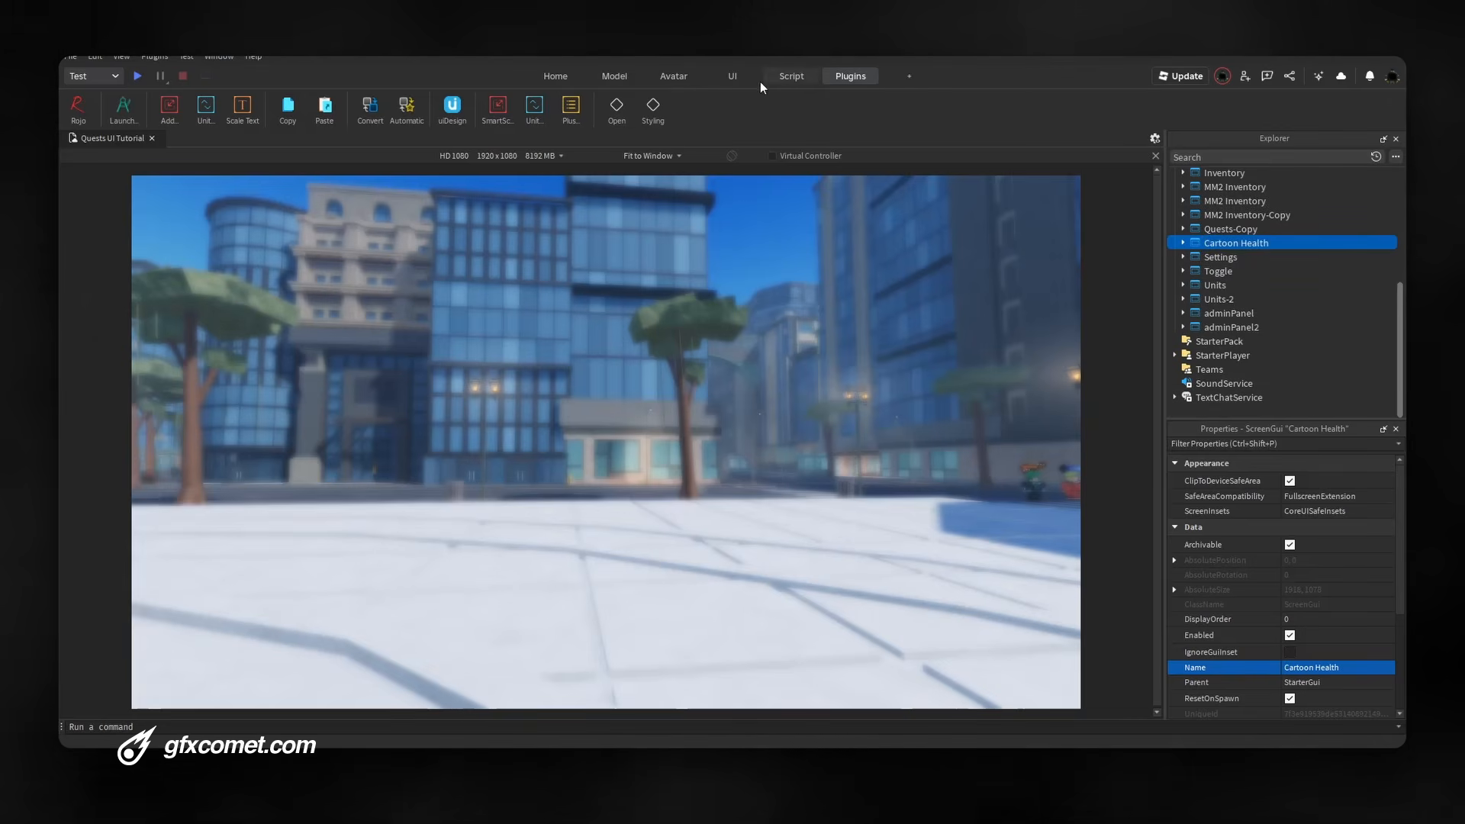
Open the UI Tools plugin with its anchor editor, and add a frame named Canvas inside Cartoon Health
click(618, 107)
click(111, 270)
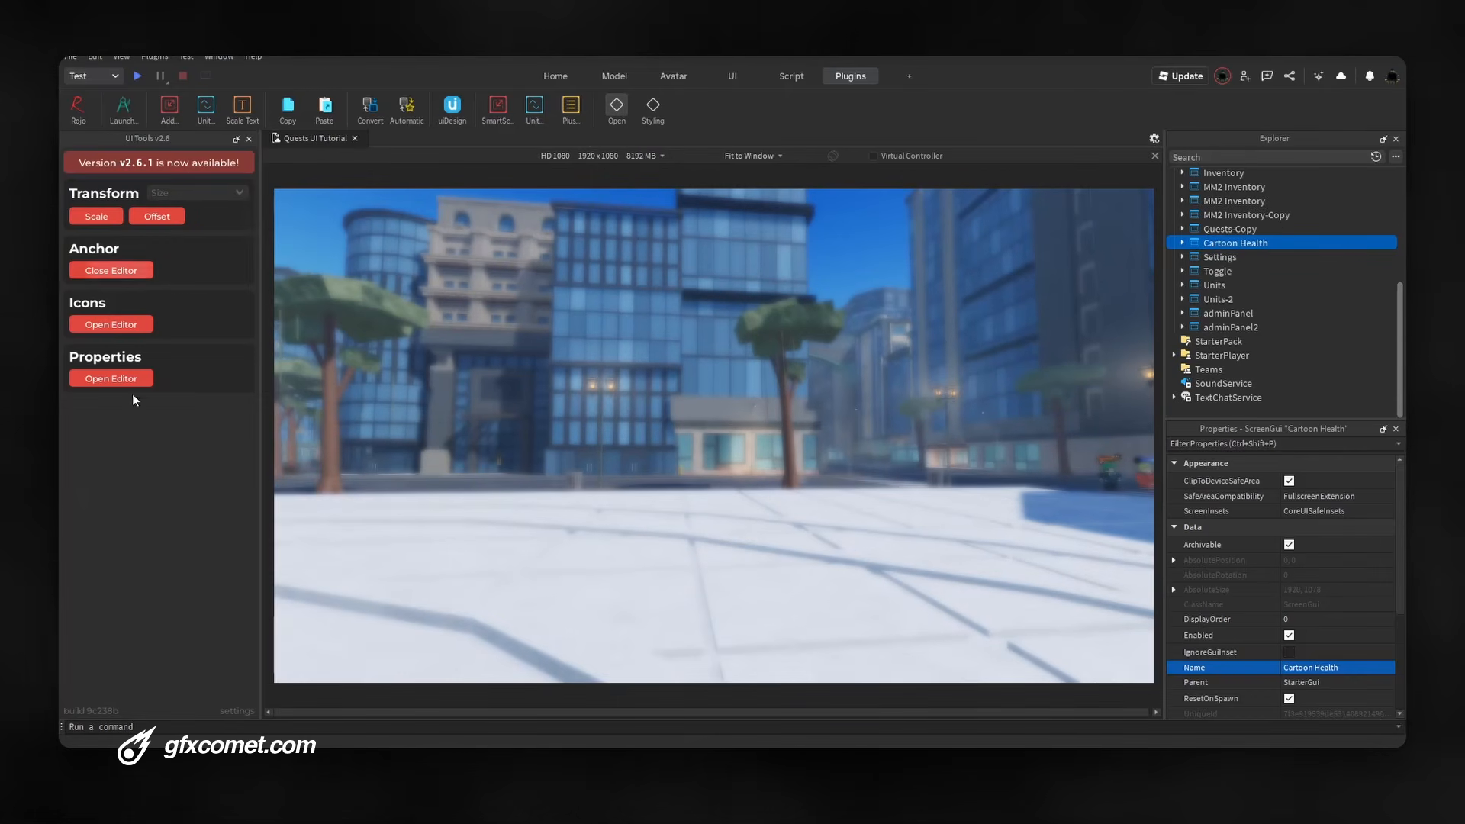
click(1276, 242)
click(1225, 268)
key(F2)
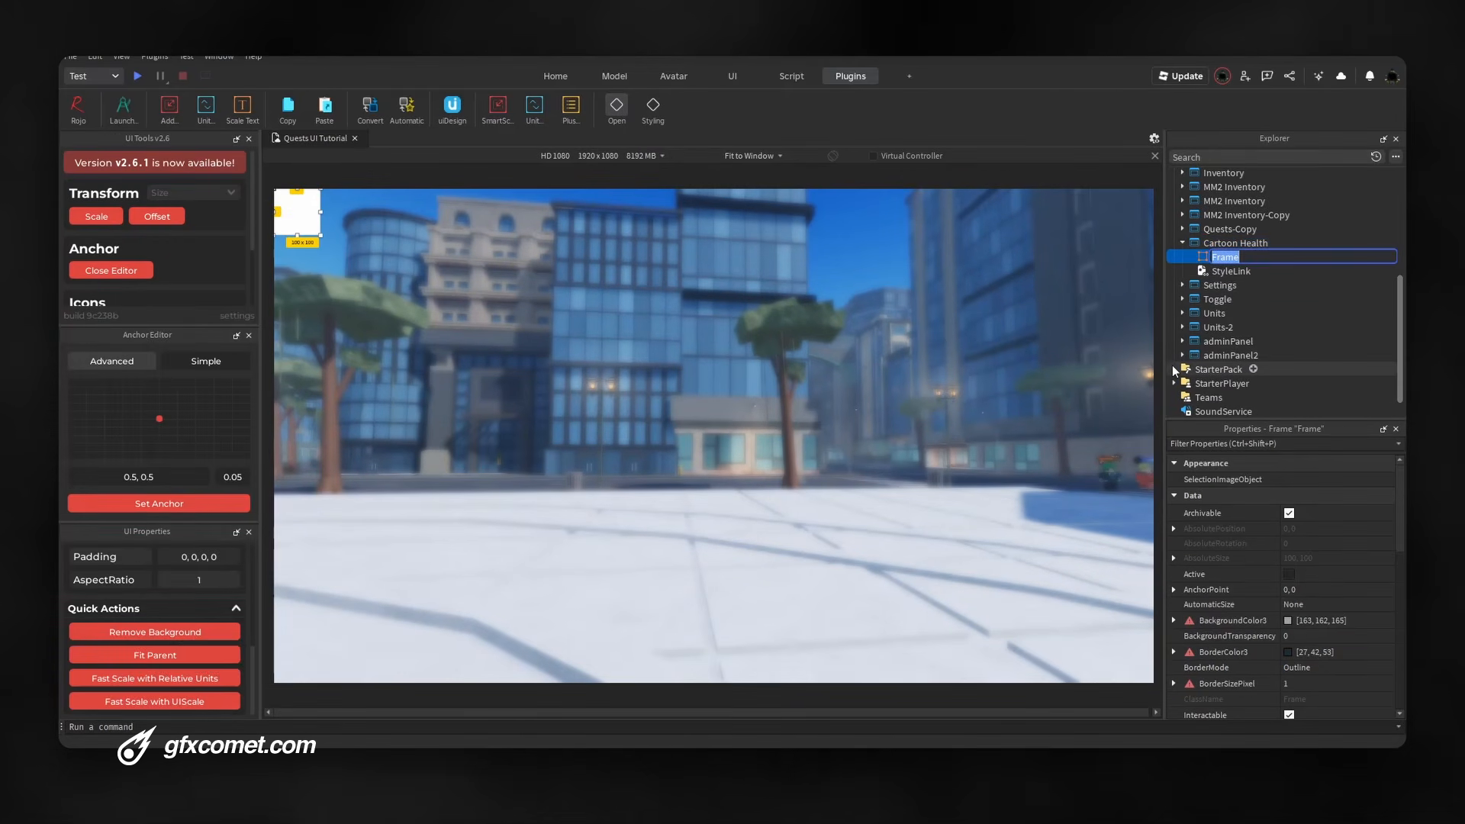
text(Canvas)
key(Return)
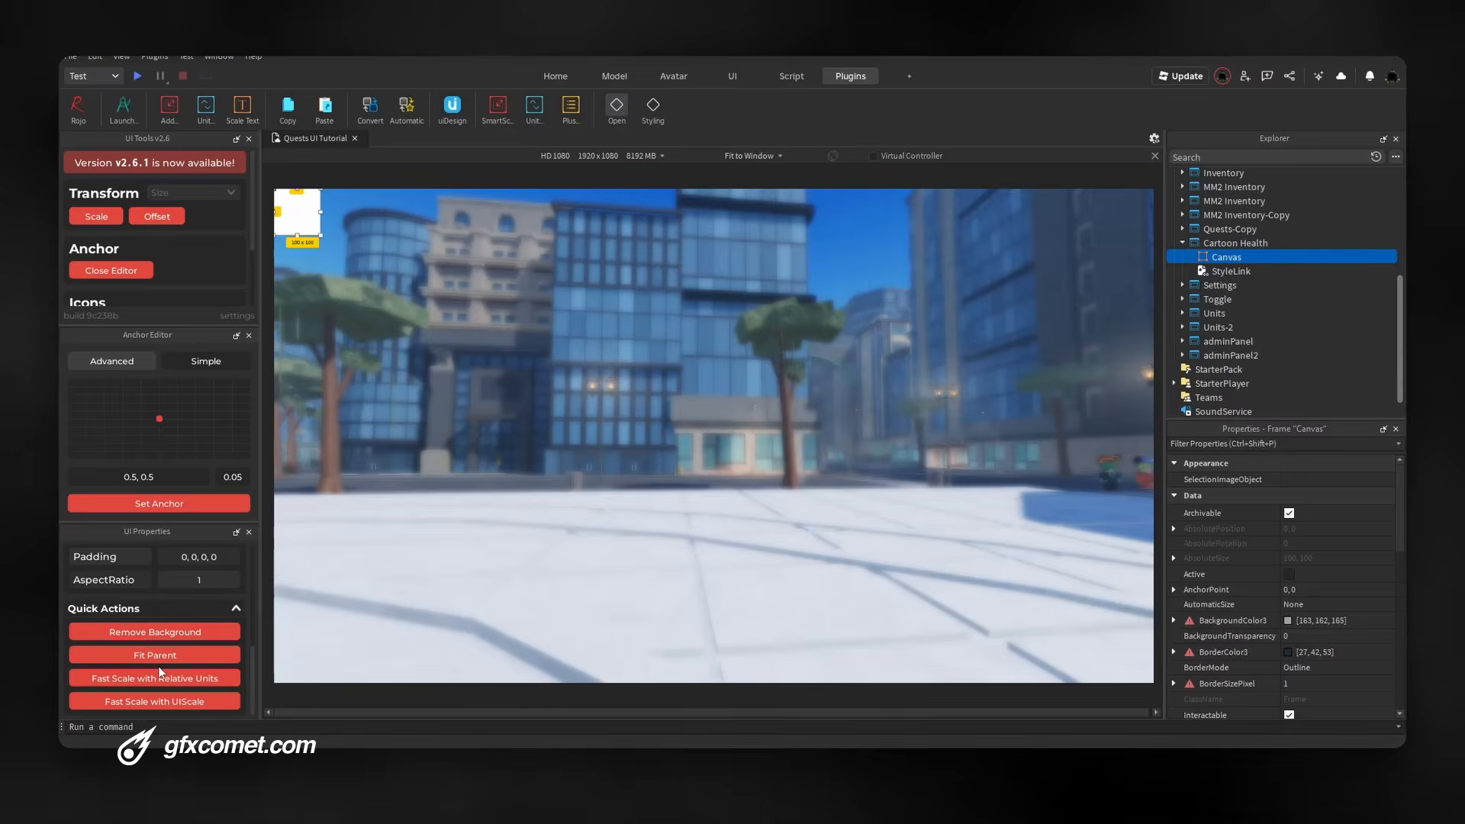
Fit the Canvas frame to its parent, centre it with anchor 0.5, 0.5 and remove its background
click(157, 656)
click(164, 504)
click(196, 632)
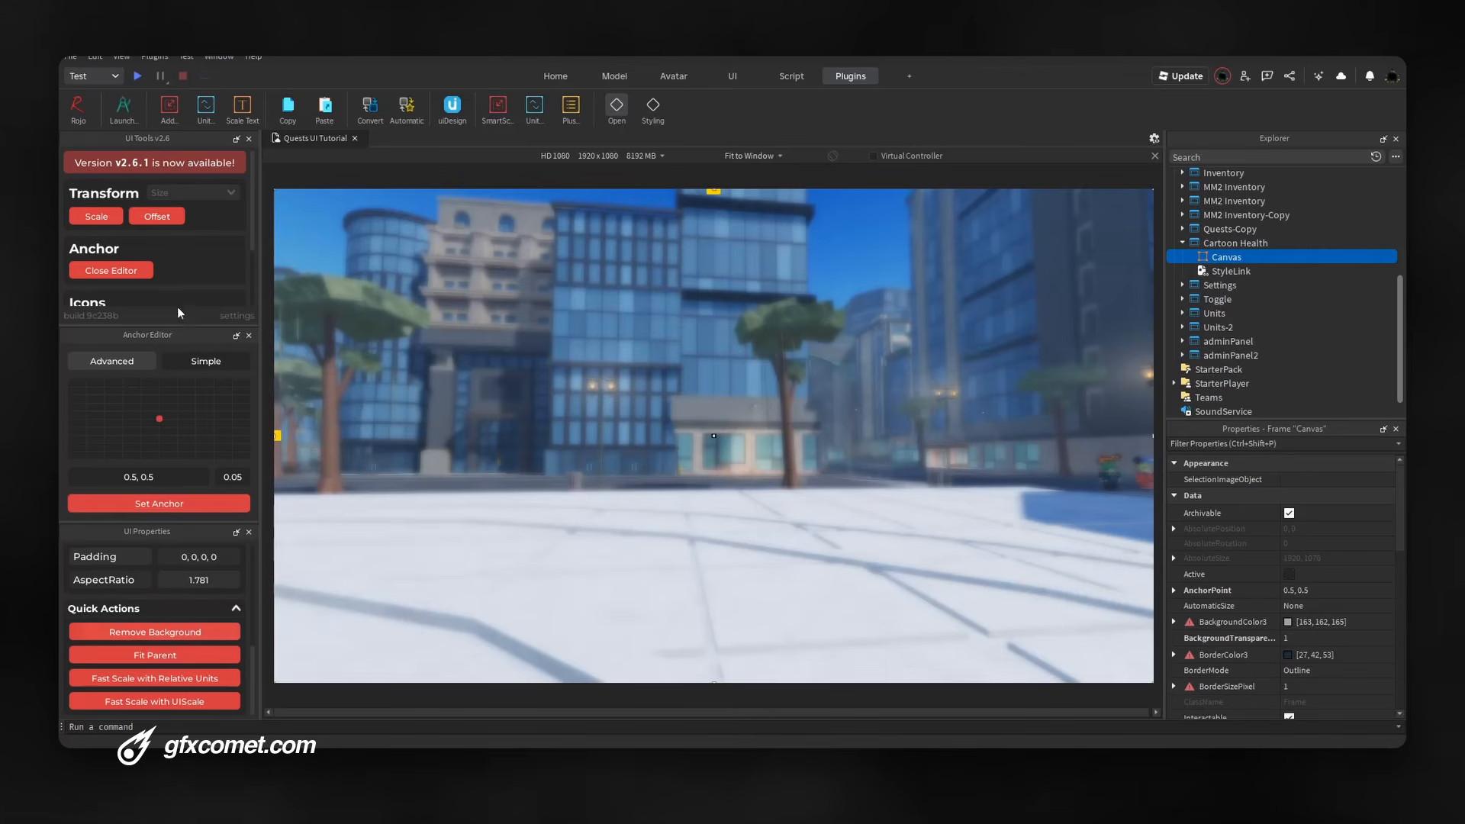
Open the Asset Manager alongside the viewport
right_click(812, 388)
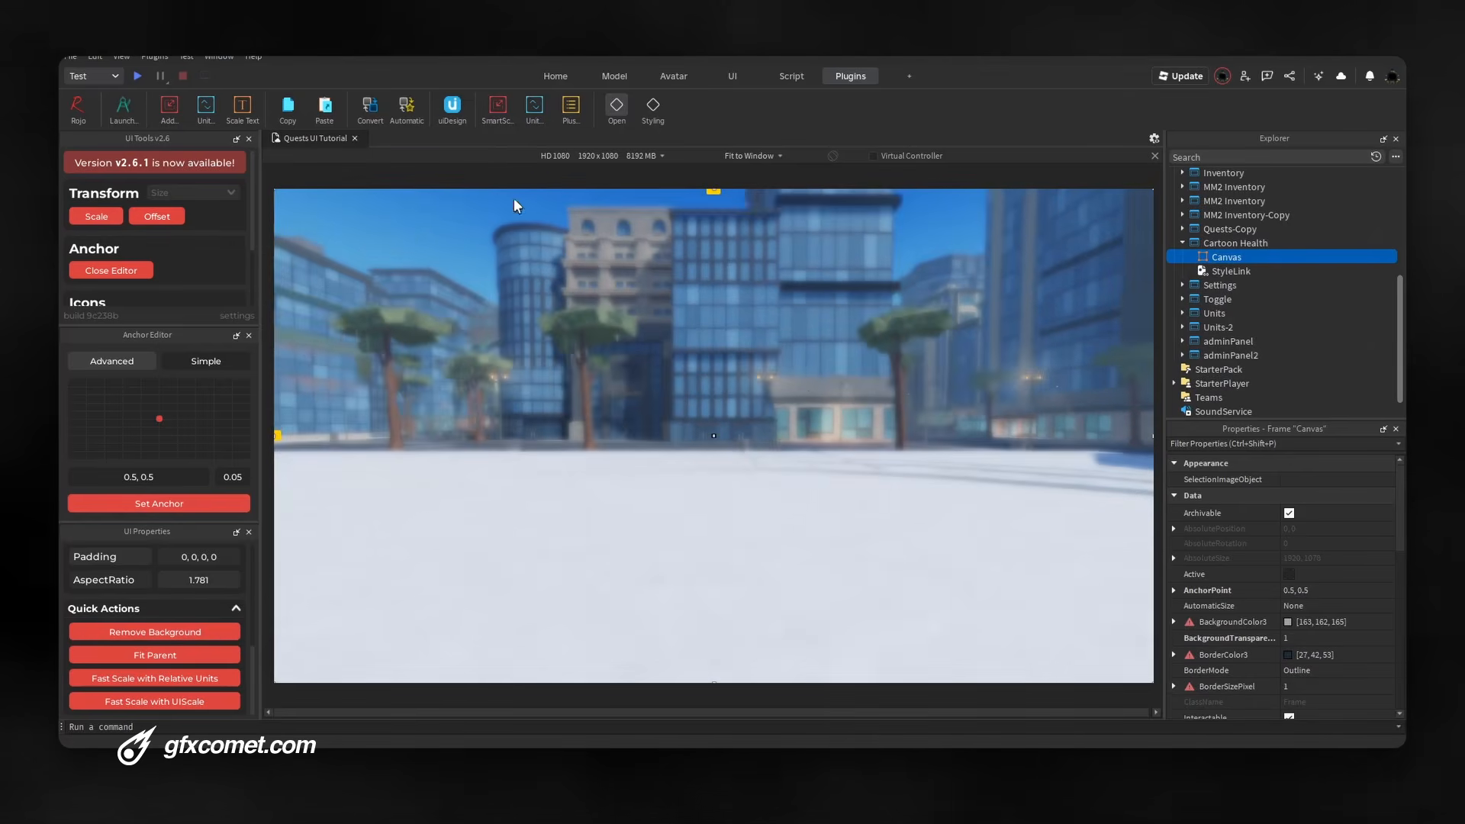
click(232, 61)
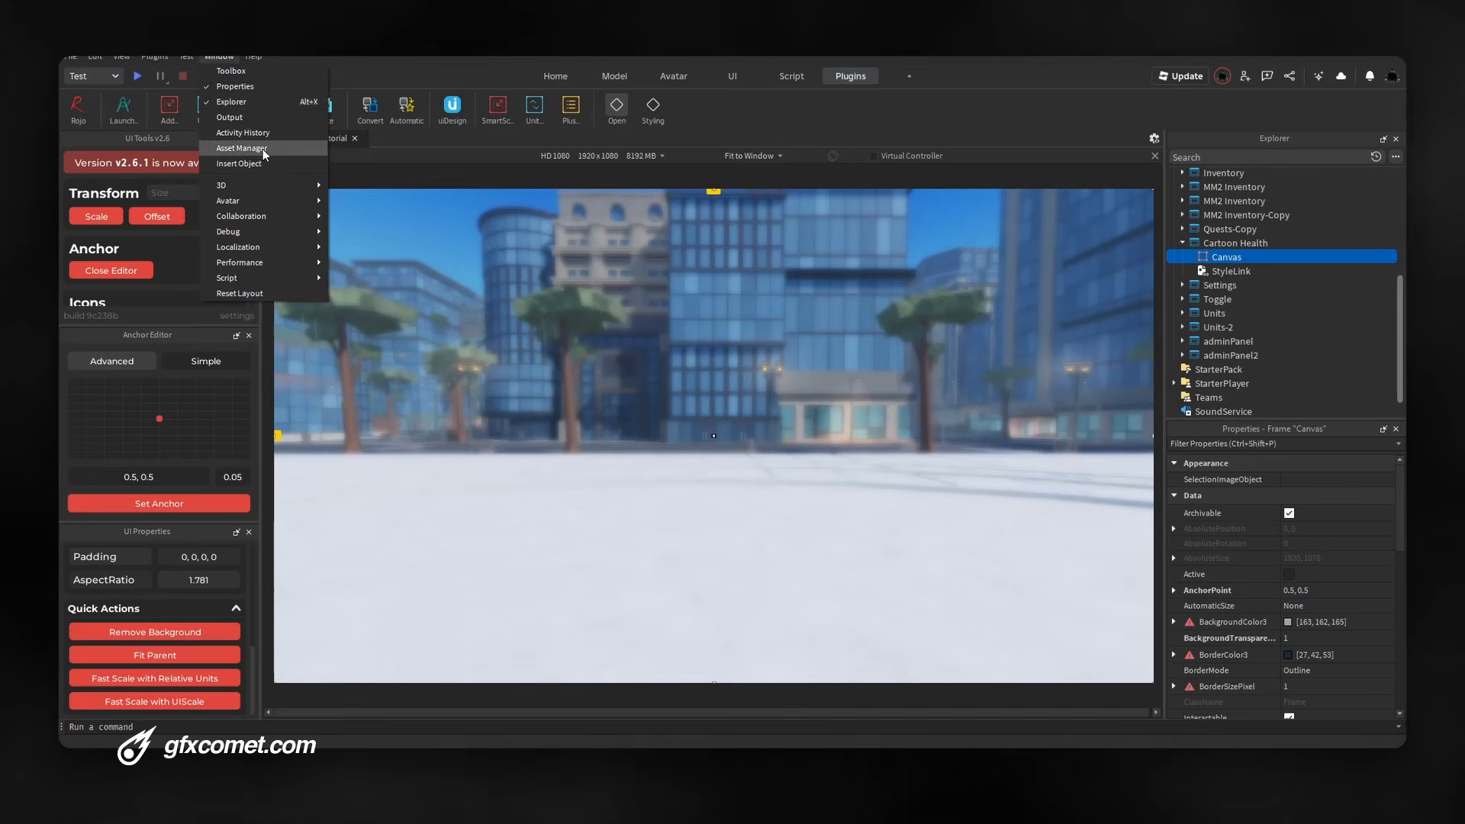
click(262, 148)
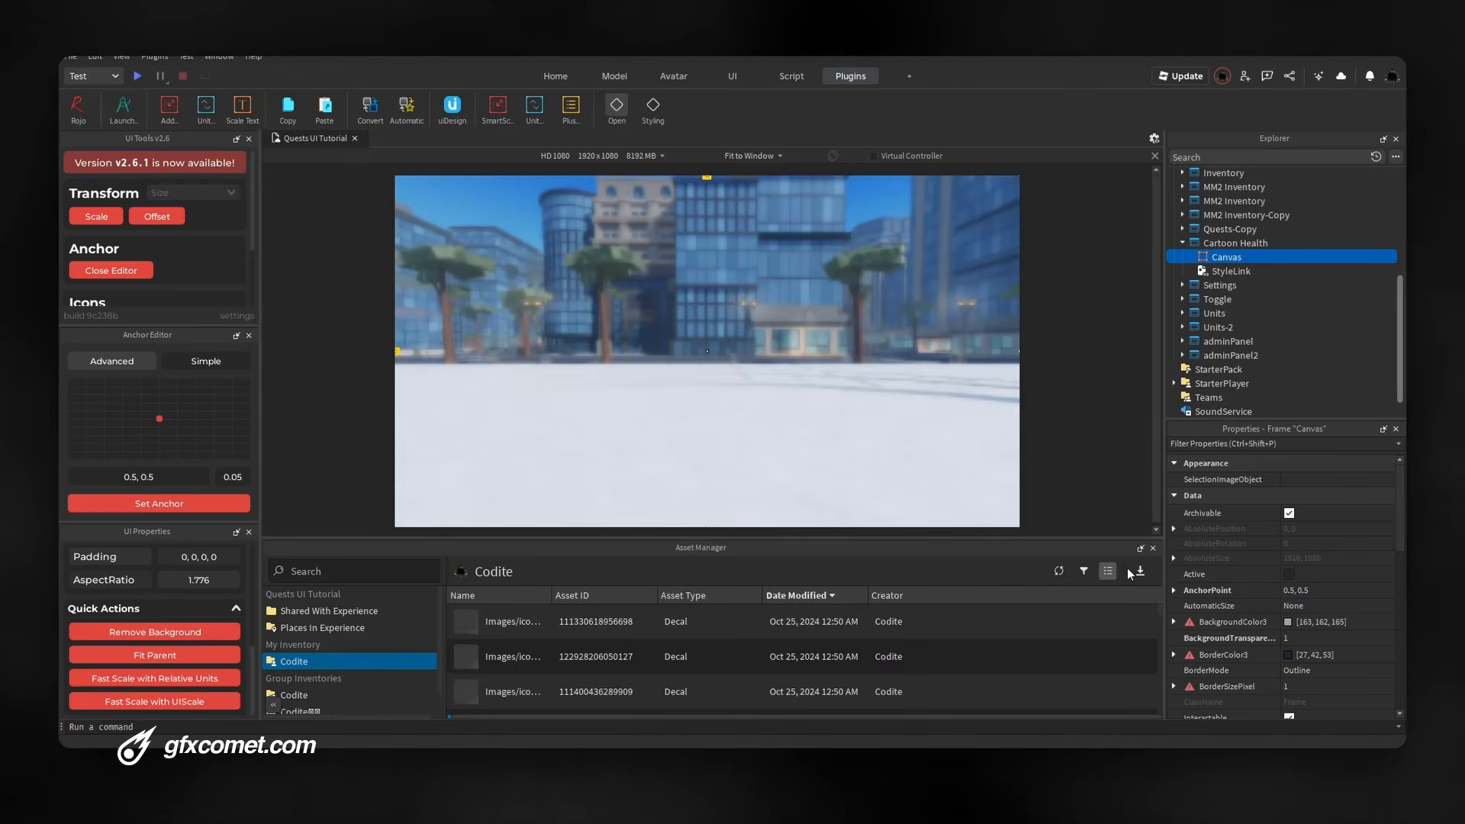
Add a frame inside Canvas and name it main
click(1255, 257)
click(1242, 276)
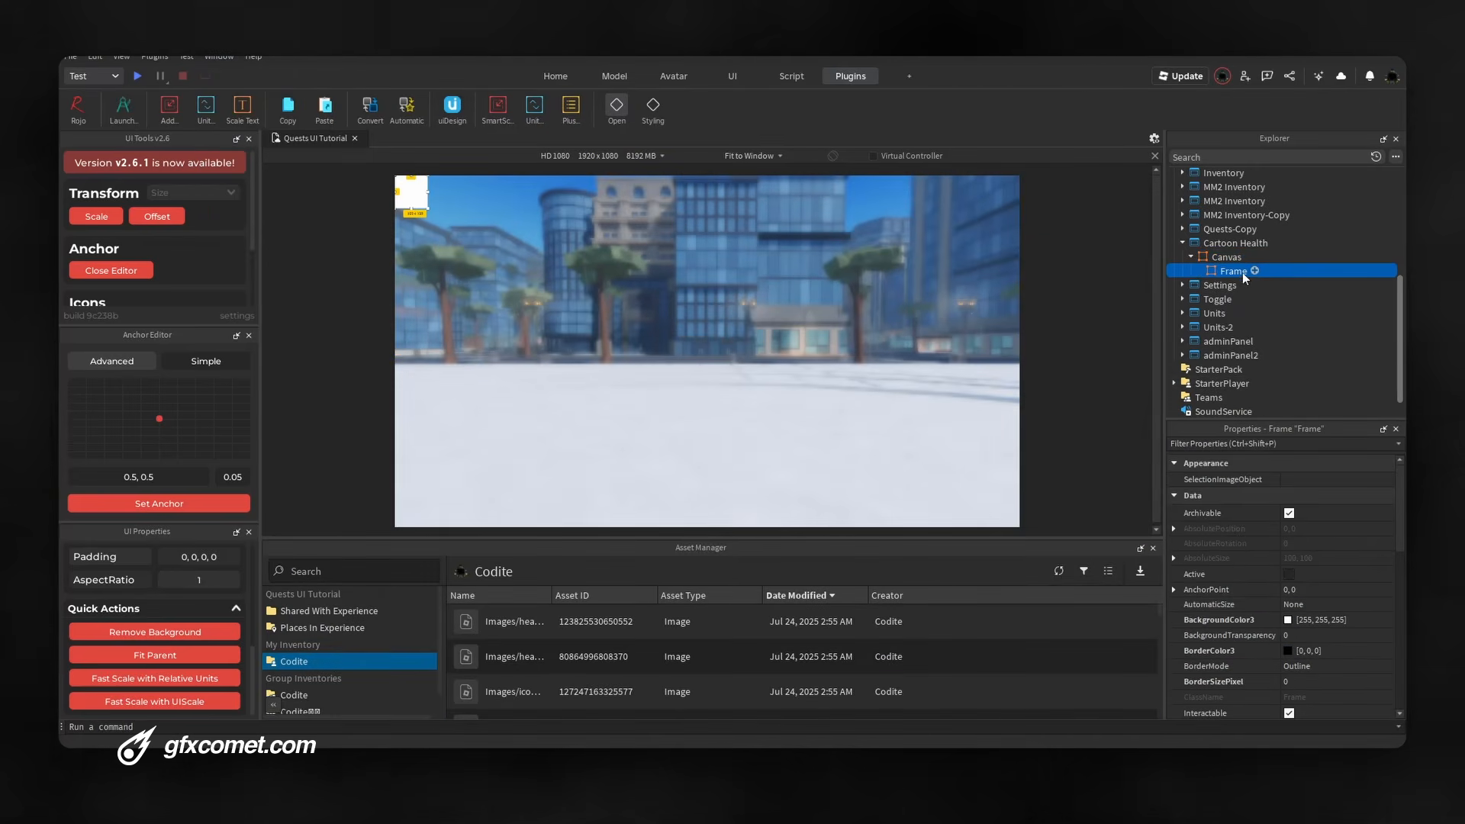
key(F2)
text(main)
key(Return)
Set the main frame's size to 586 by 225 pixels and centre it with anchor 0.5, 0.5
scroll(1267, 630, down, 5)
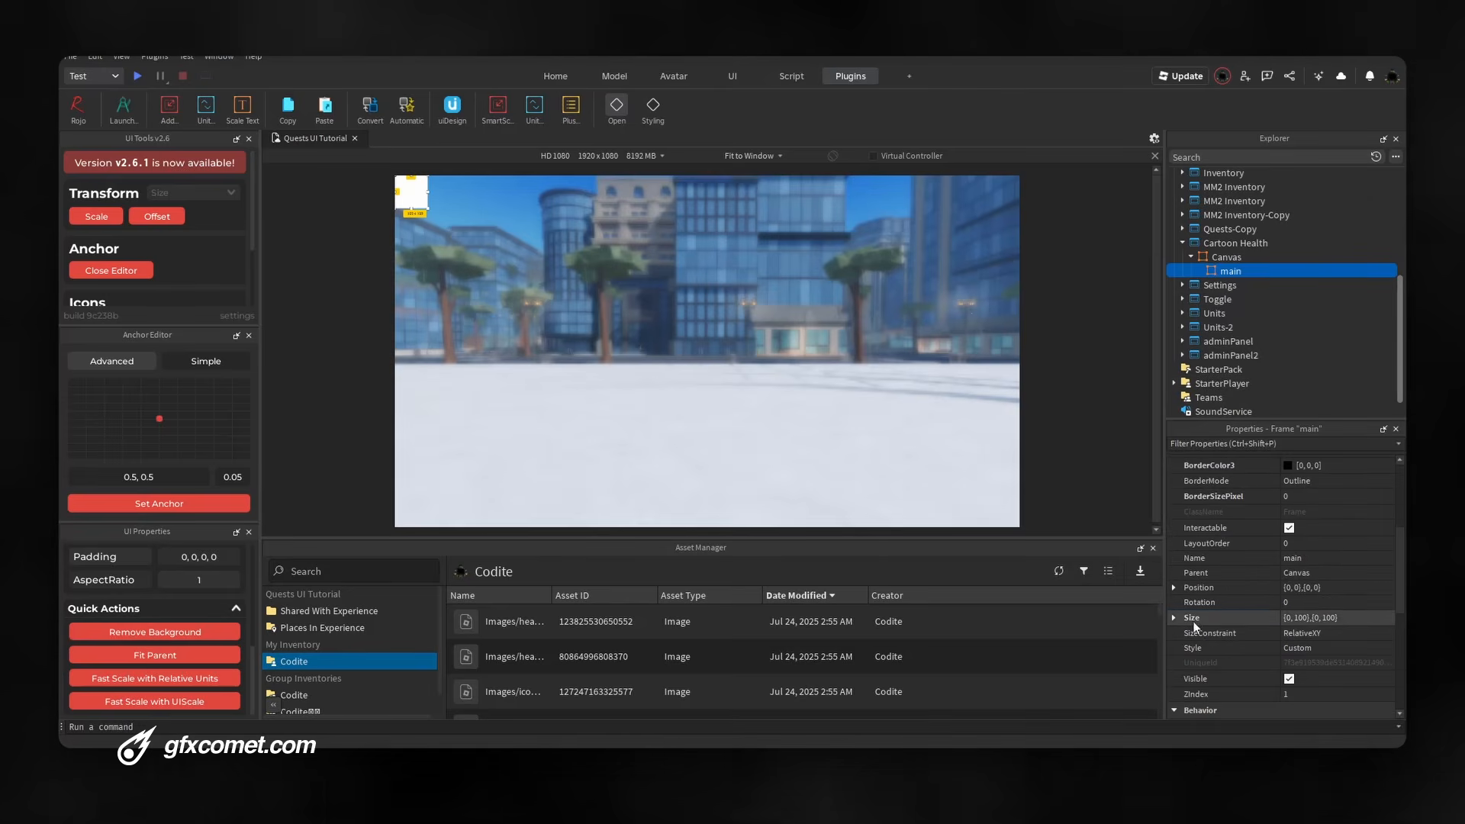
click(1327, 618)
double_click(1349, 634)
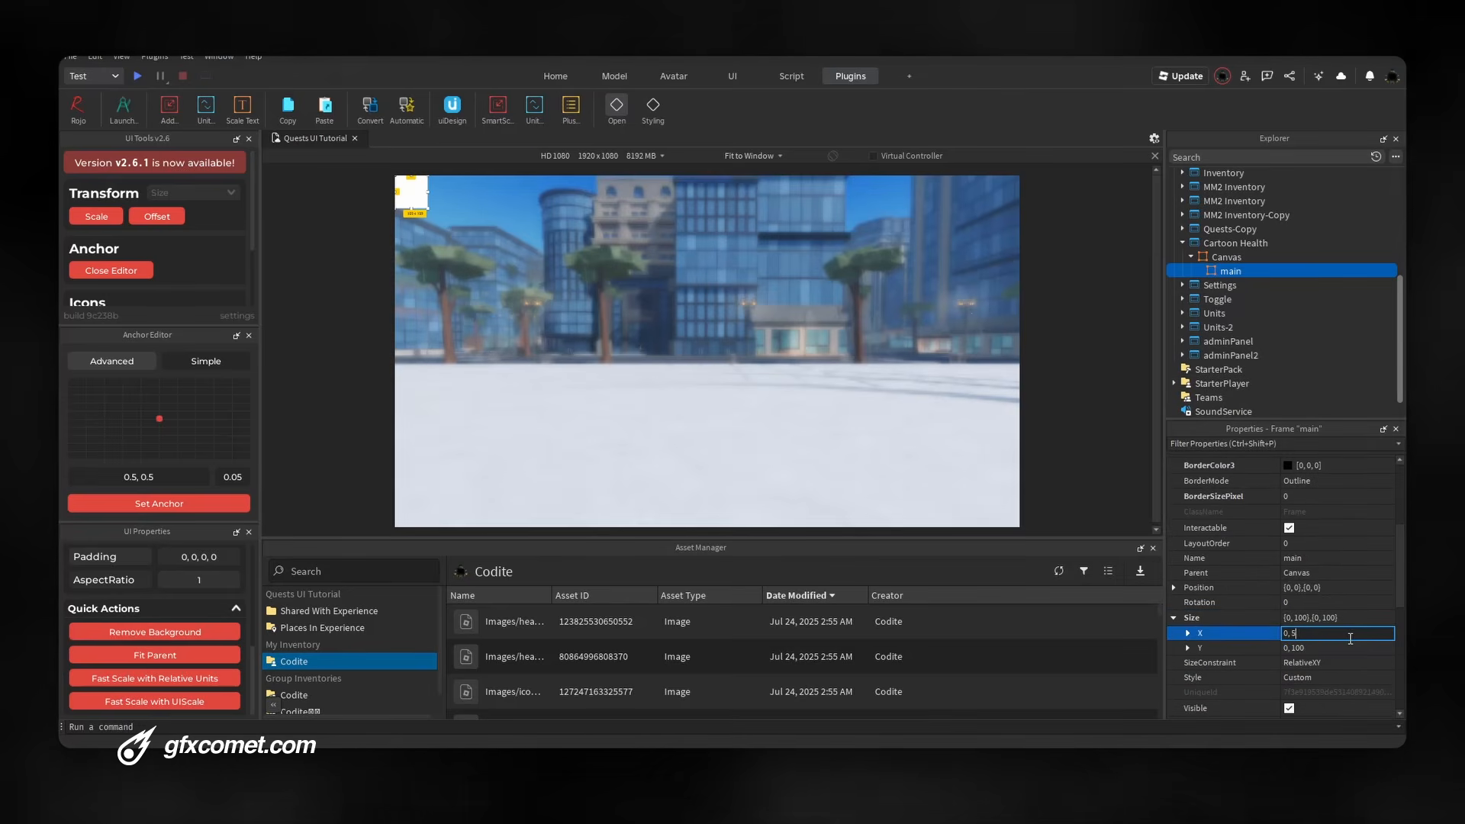
text(586)
double_click(1363, 648)
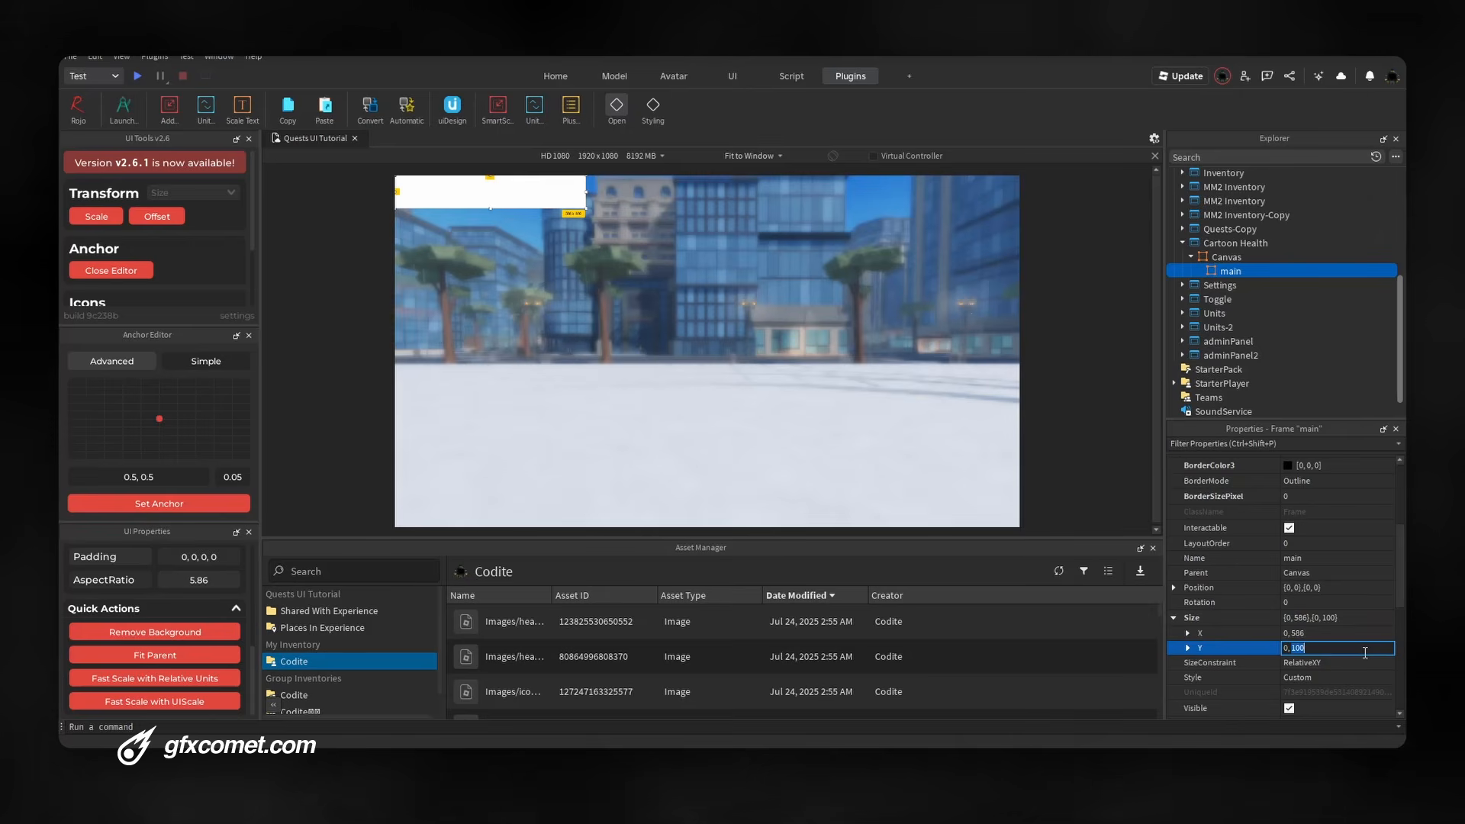
text(225)
key(Return)
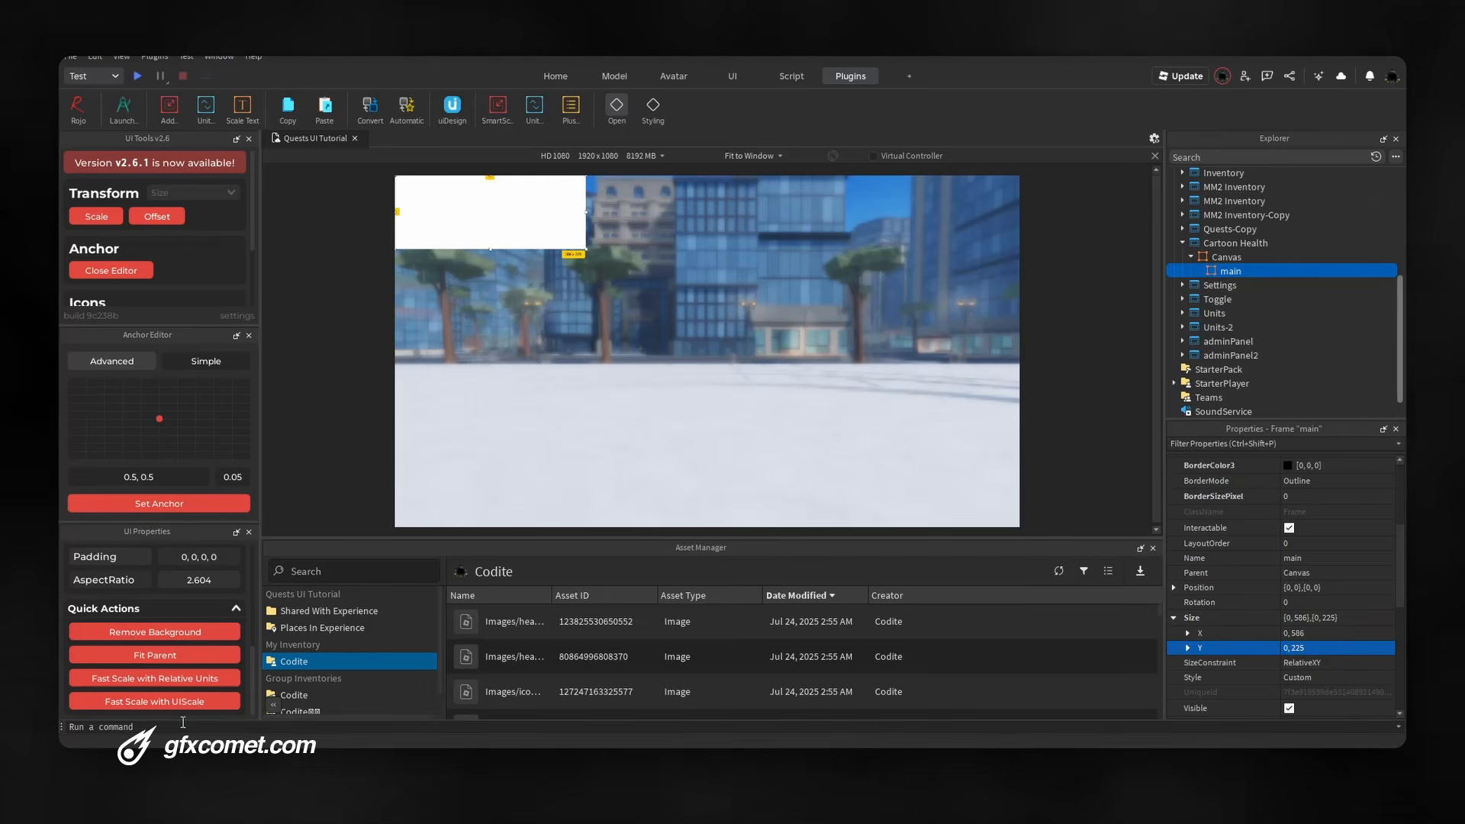
click(190, 503)
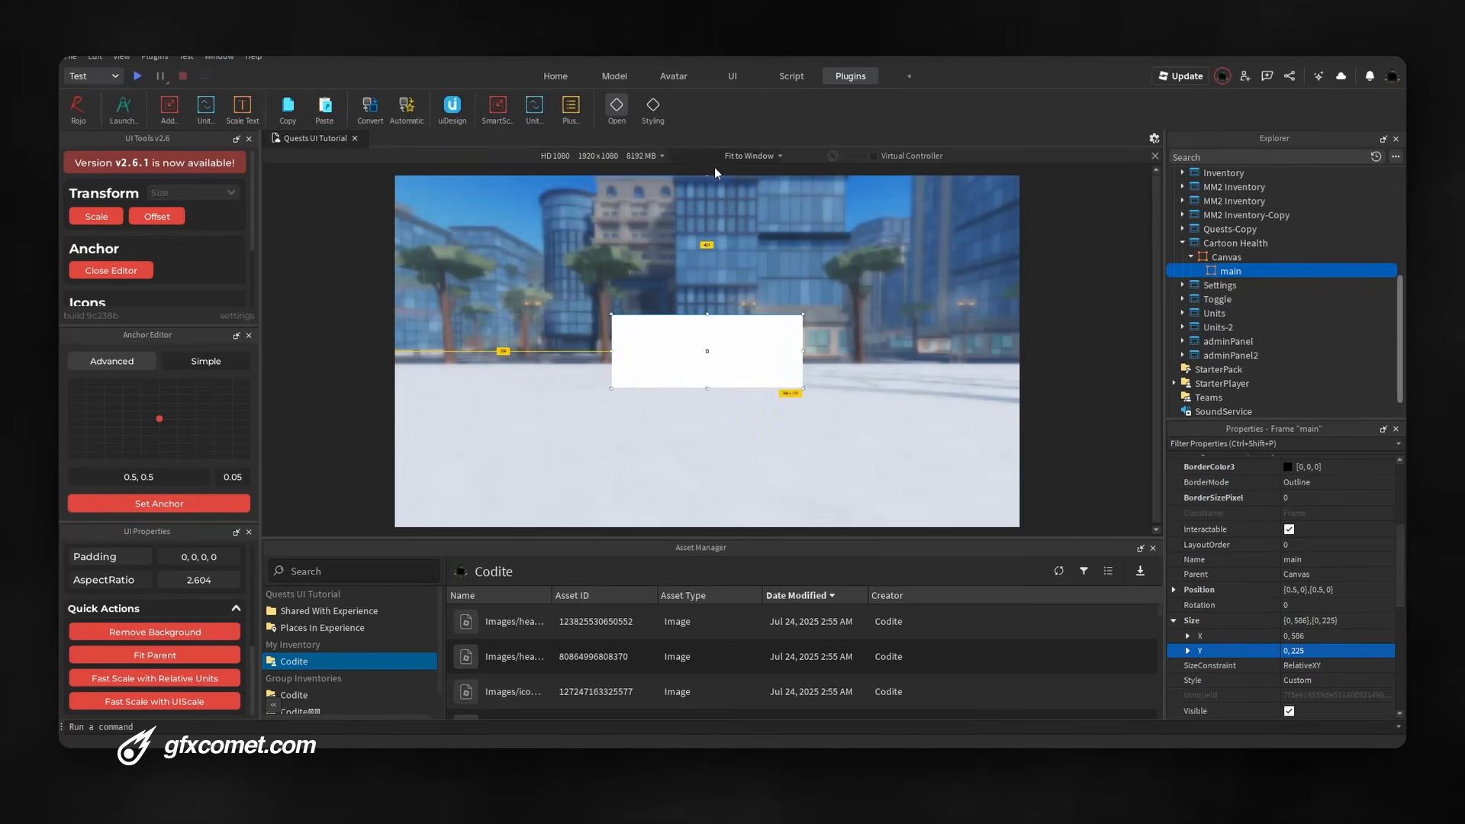
Remove the main frame's background and convert its size from offset to scale
click(749, 155)
click(725, 186)
scroll(1155, 368, down, 2)
scroll(1154, 367, down, 2)
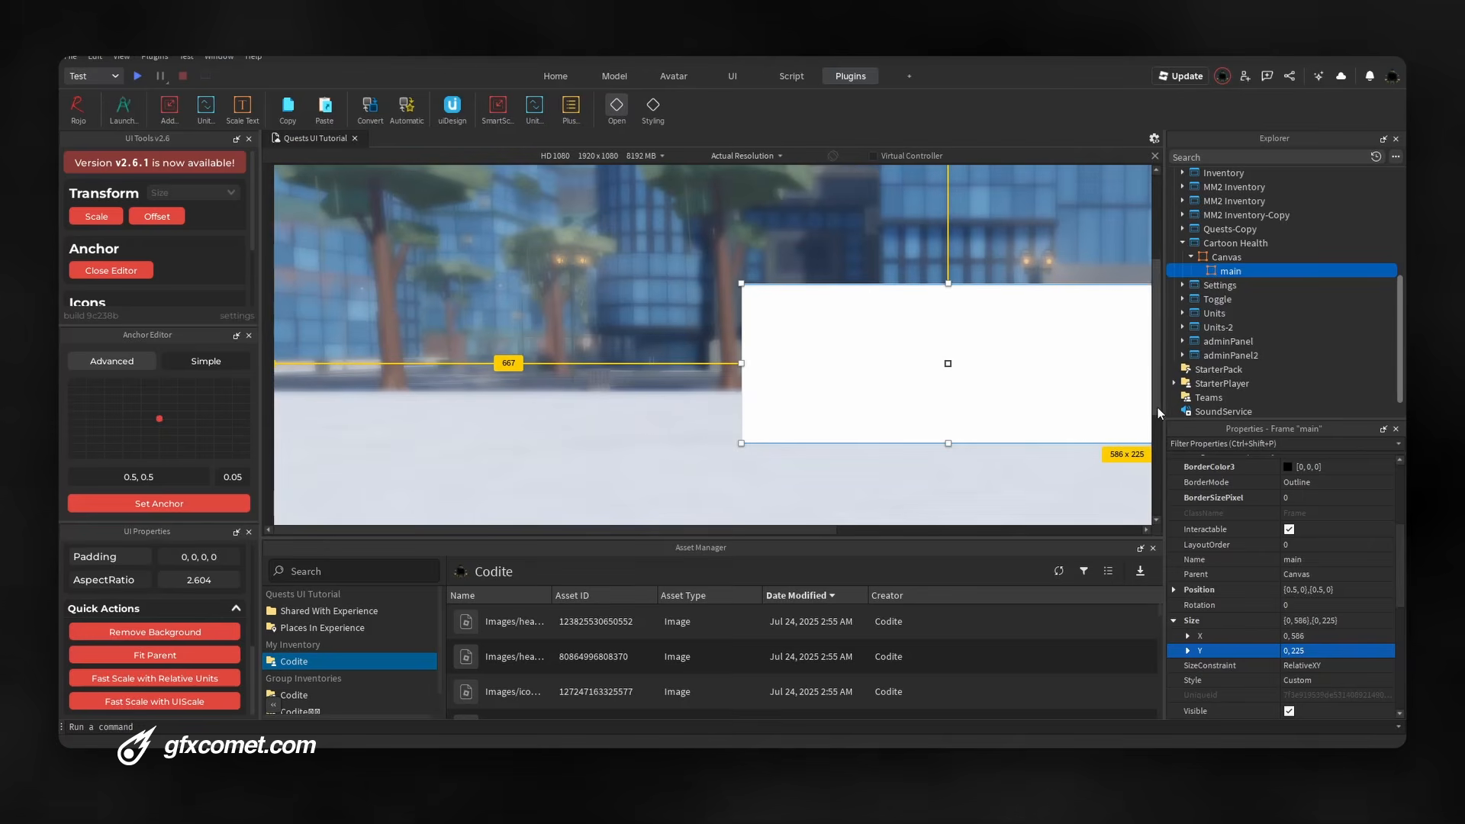
drag(735, 529, 924, 548)
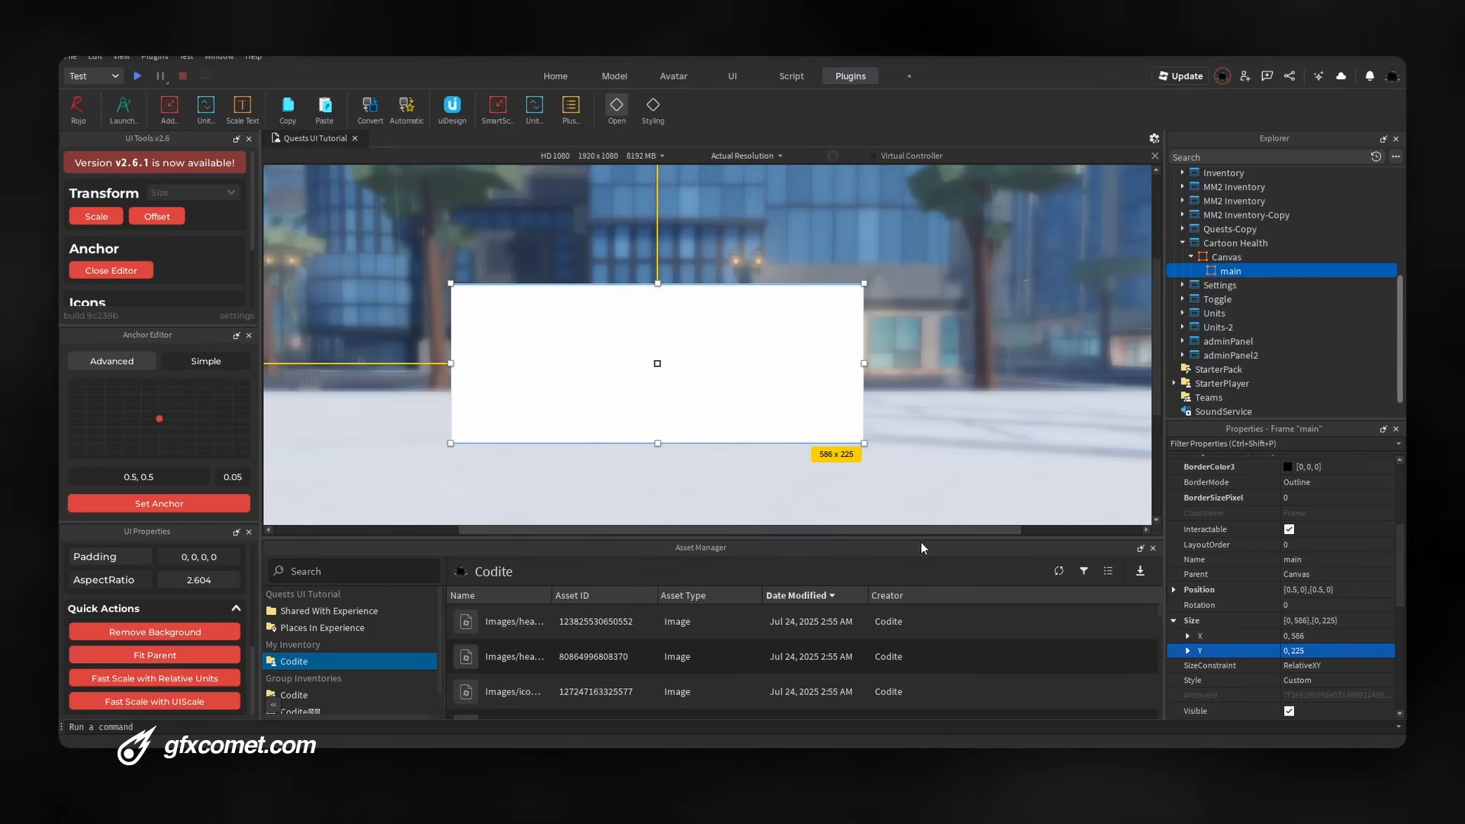
click(194, 632)
click(106, 218)
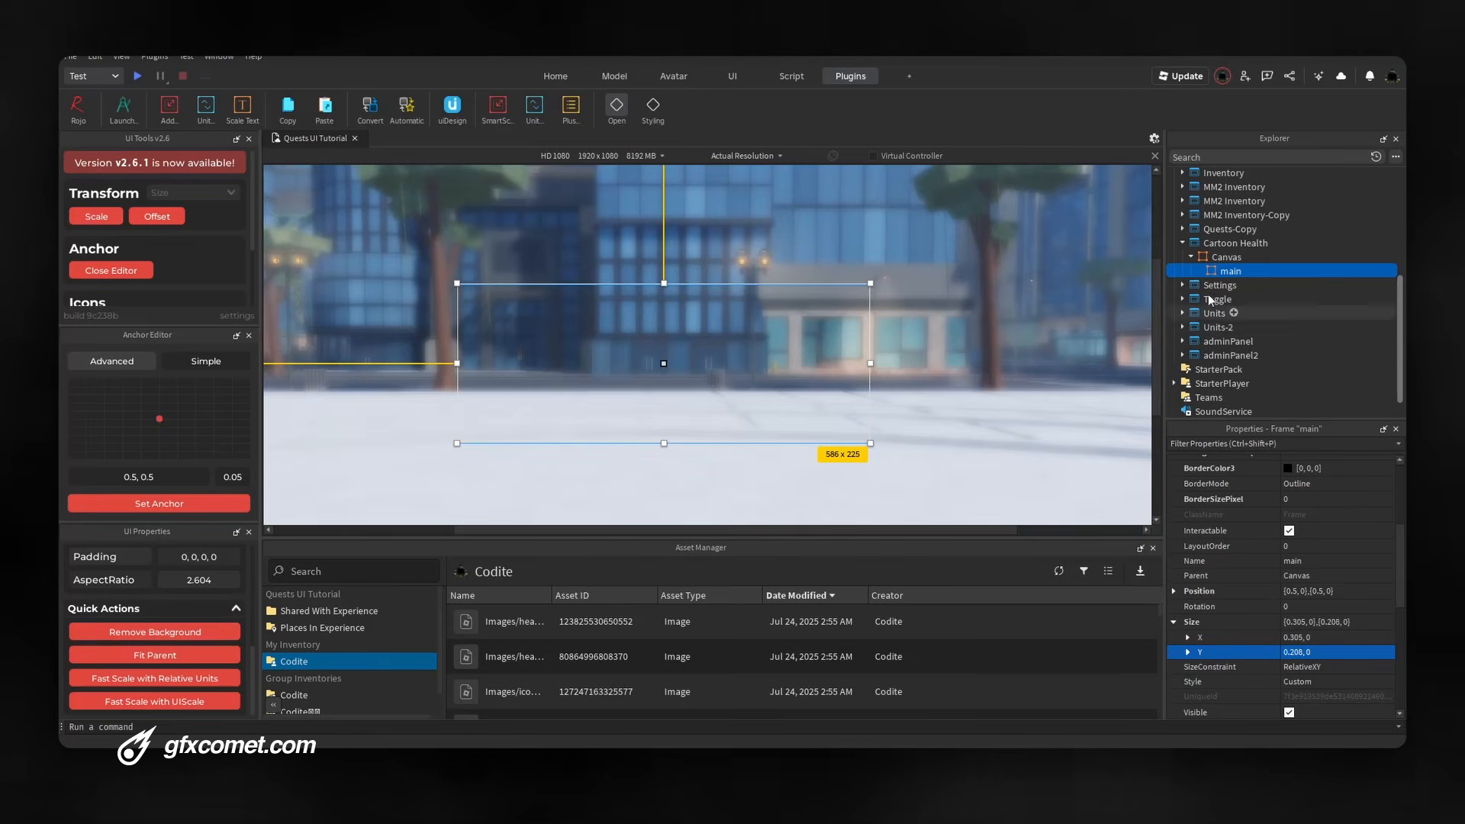
Insert a Frame inside the main frame of Cartoon Health and rename it badge
mouse_move(1249, 279)
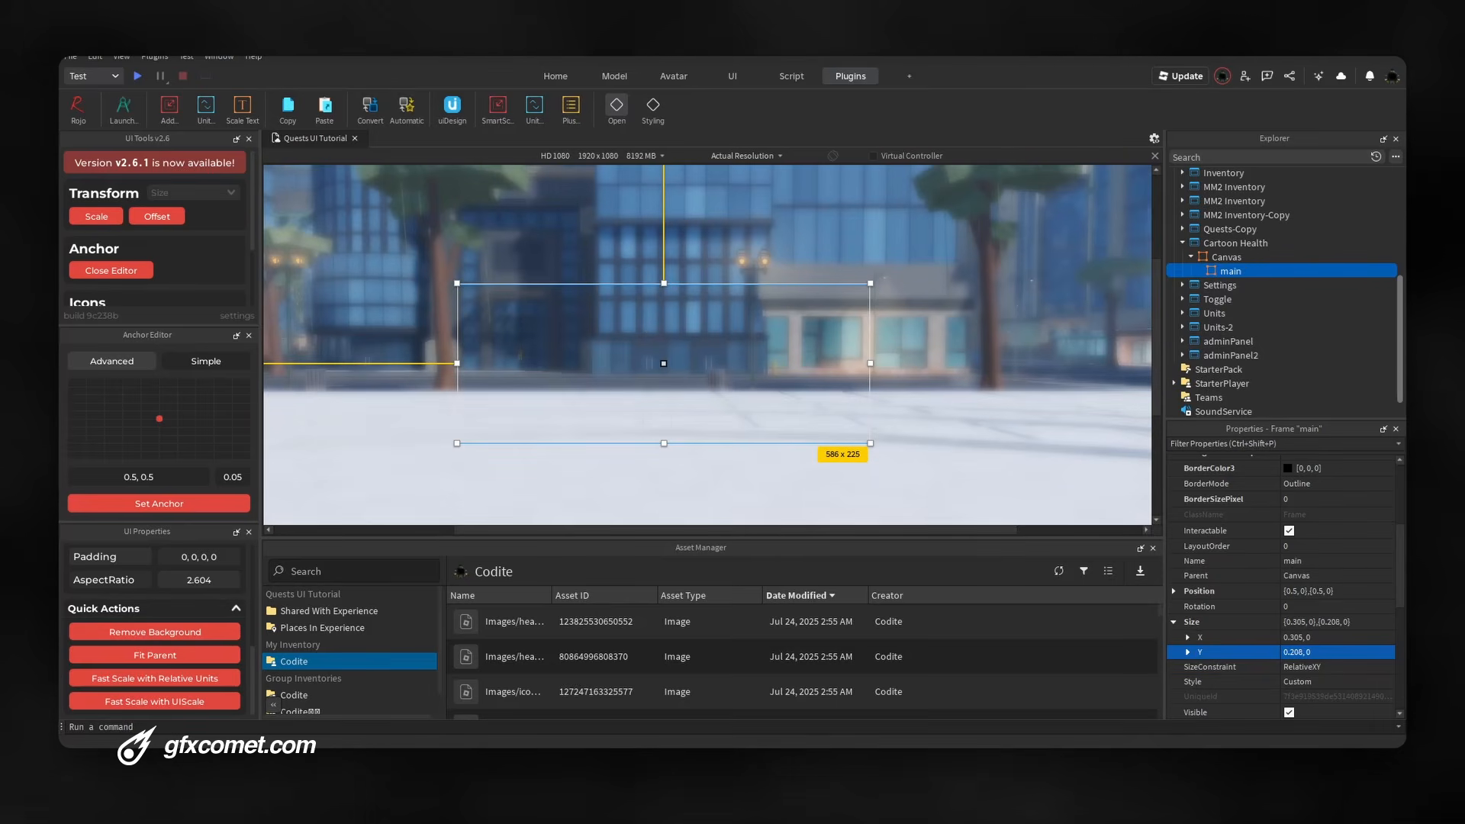
click(1250, 271)
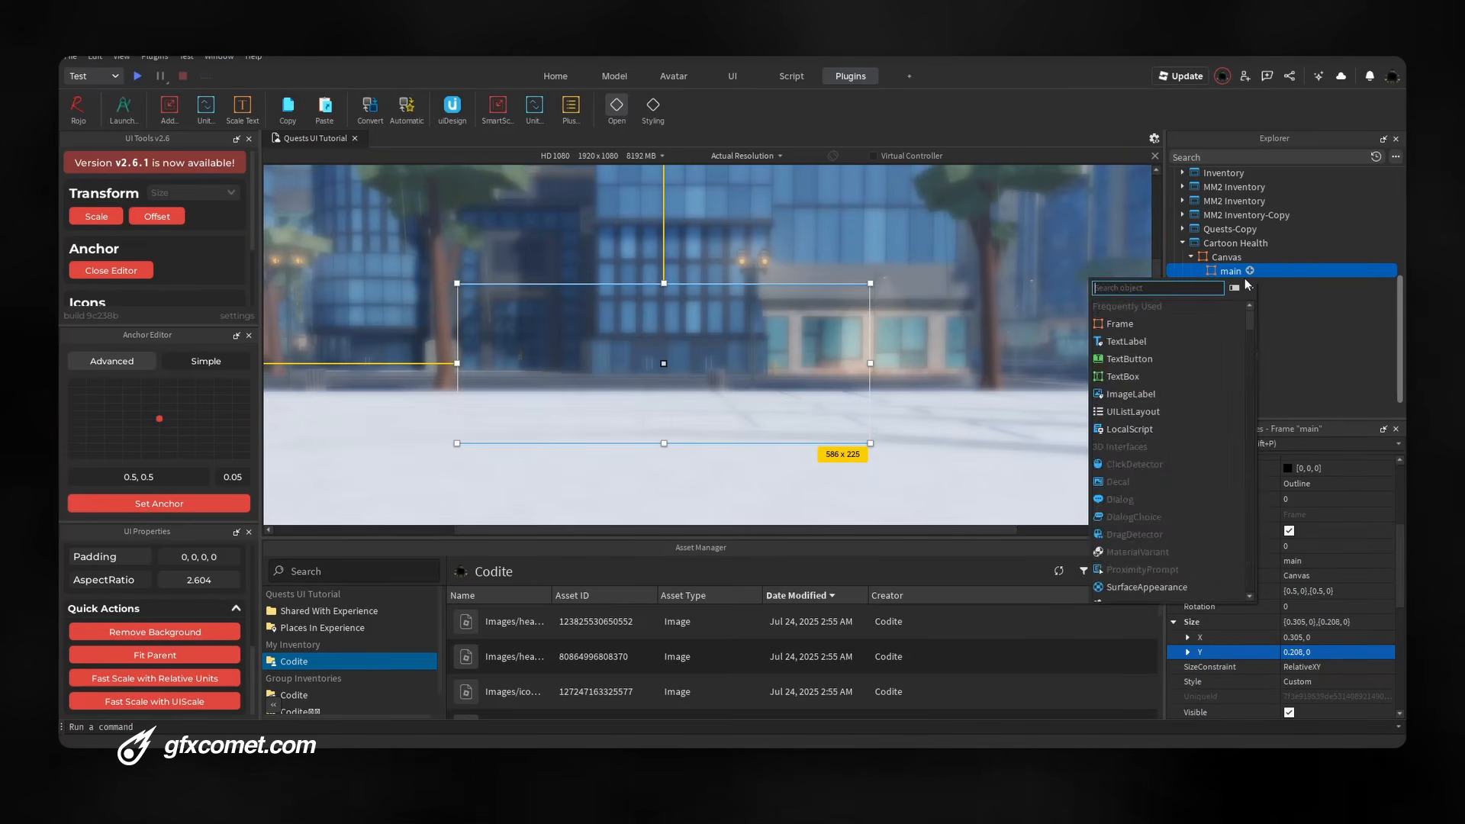
text(frame)
key(Return)
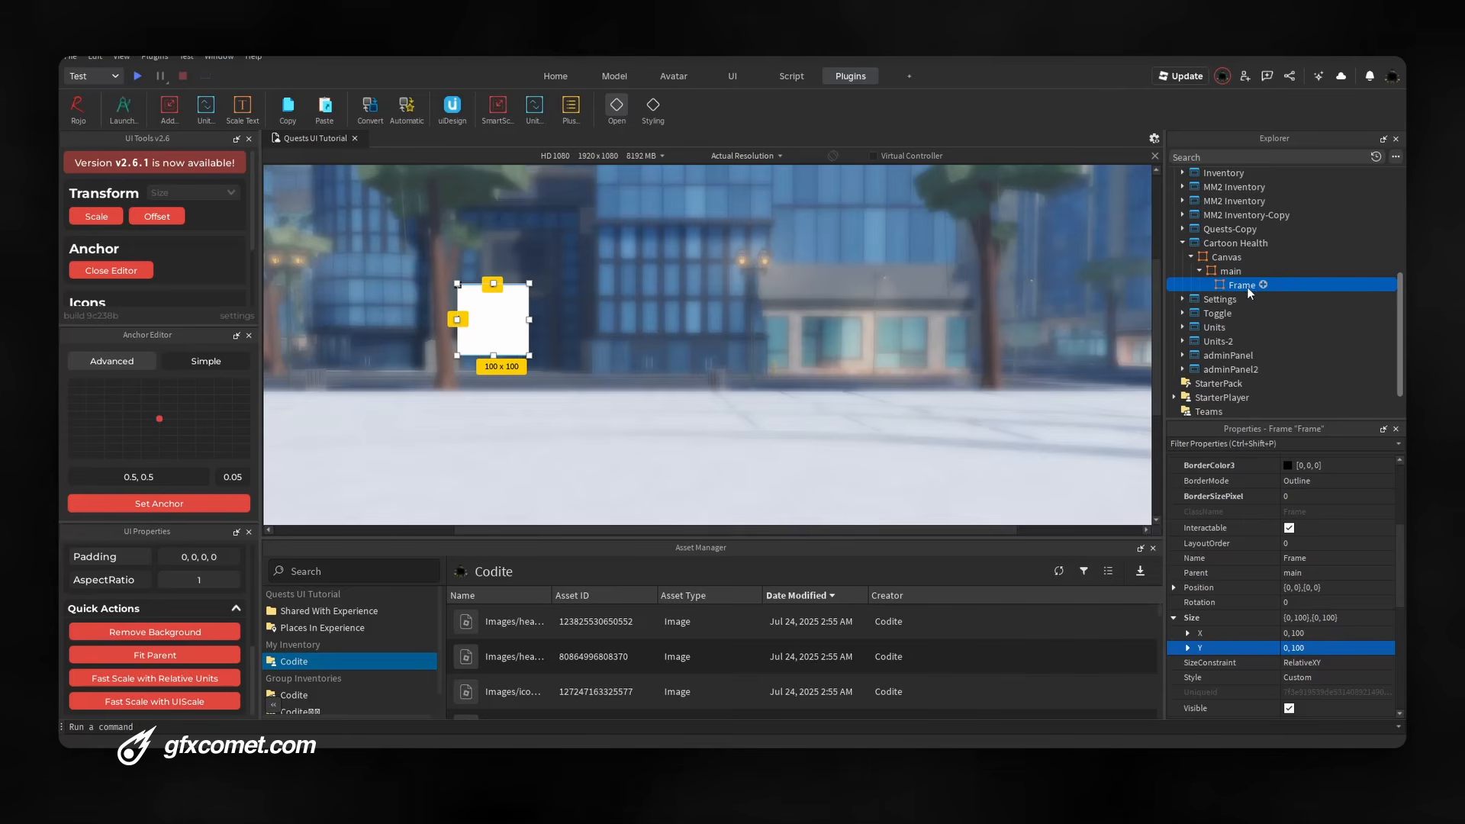
key(F2)
text(badge)
key(Return)
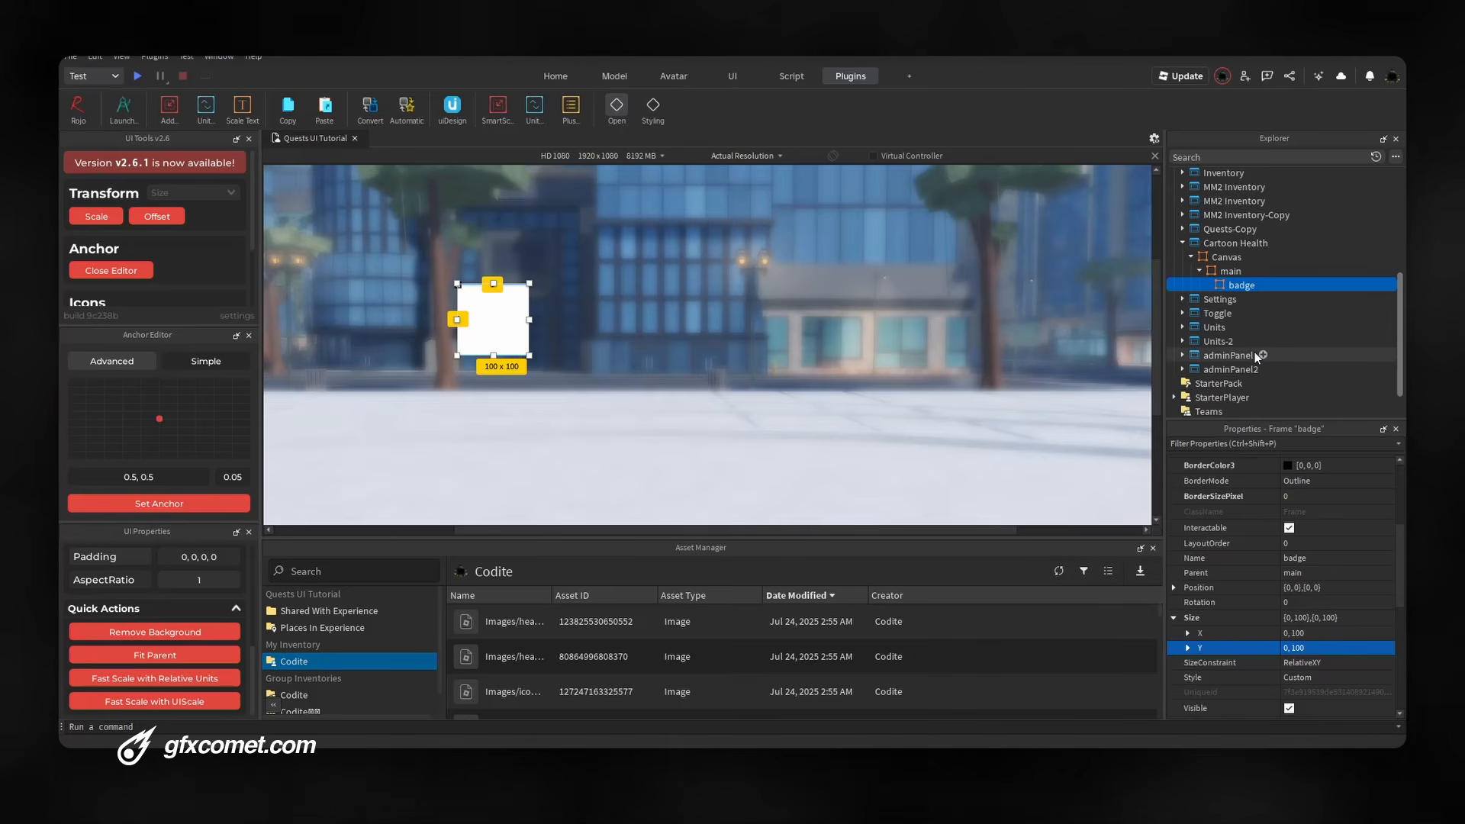
Set the main frame's background transparency to 0.9 and its background color to red (255, 0, 4)
click(1230, 271)
scroll(1332, 551, up, 4)
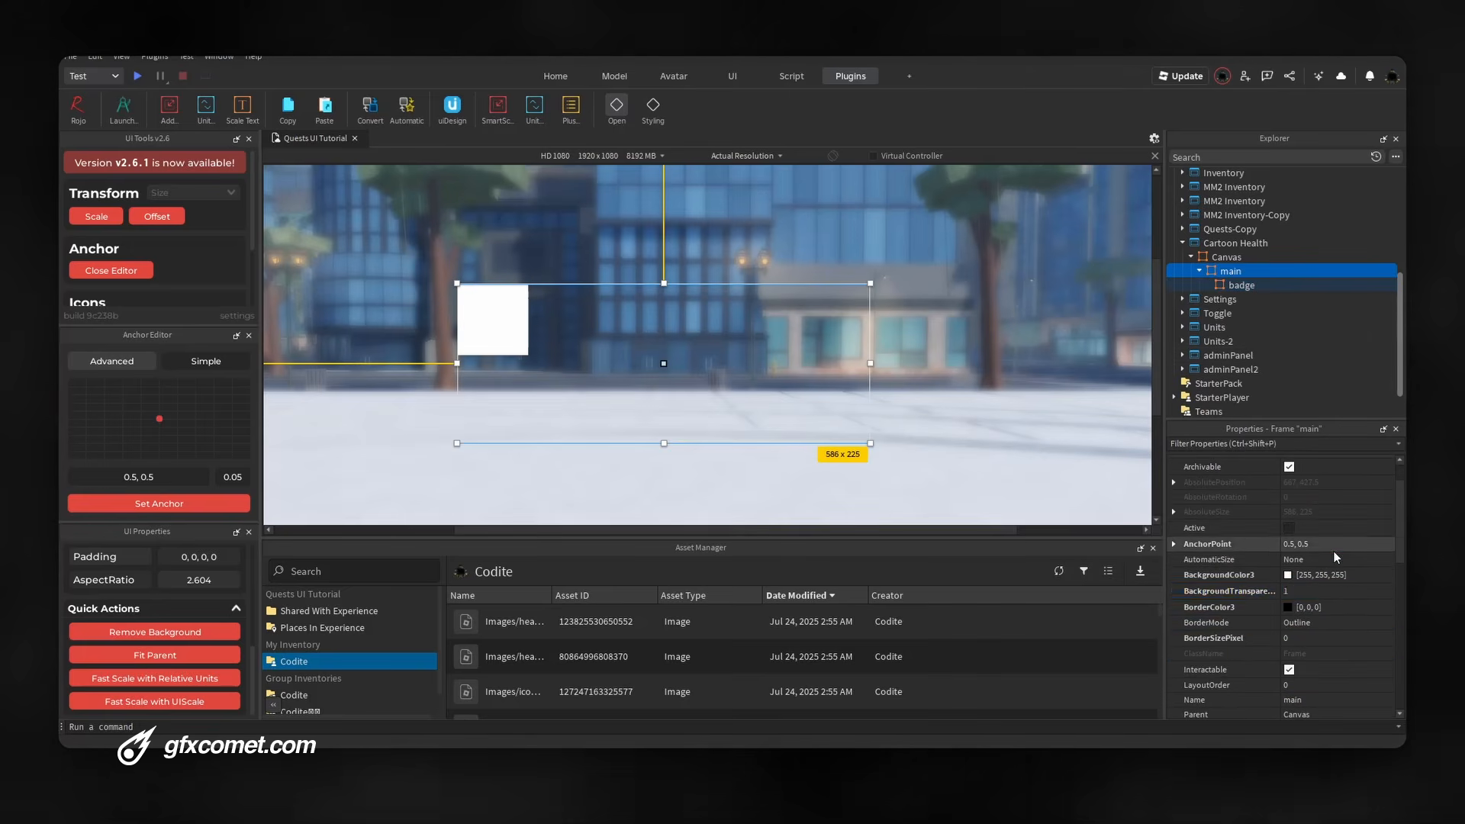
click(1334, 592)
text(0.9)
key(Return)
click(1287, 574)
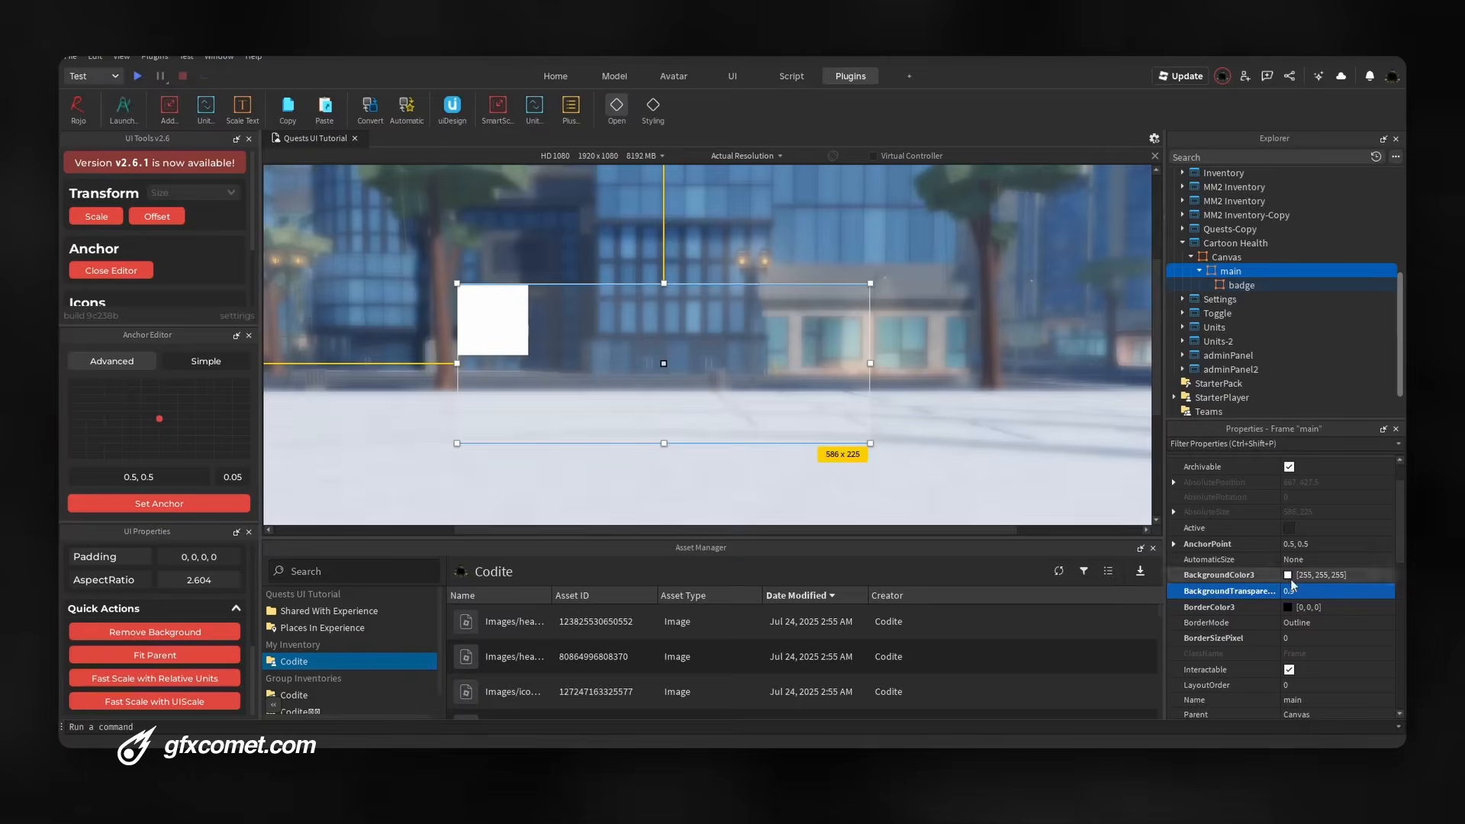
click(587, 344)
click(824, 527)
Set the badge frame's size offsets to 186 in X and 211 in Y
click(513, 309)
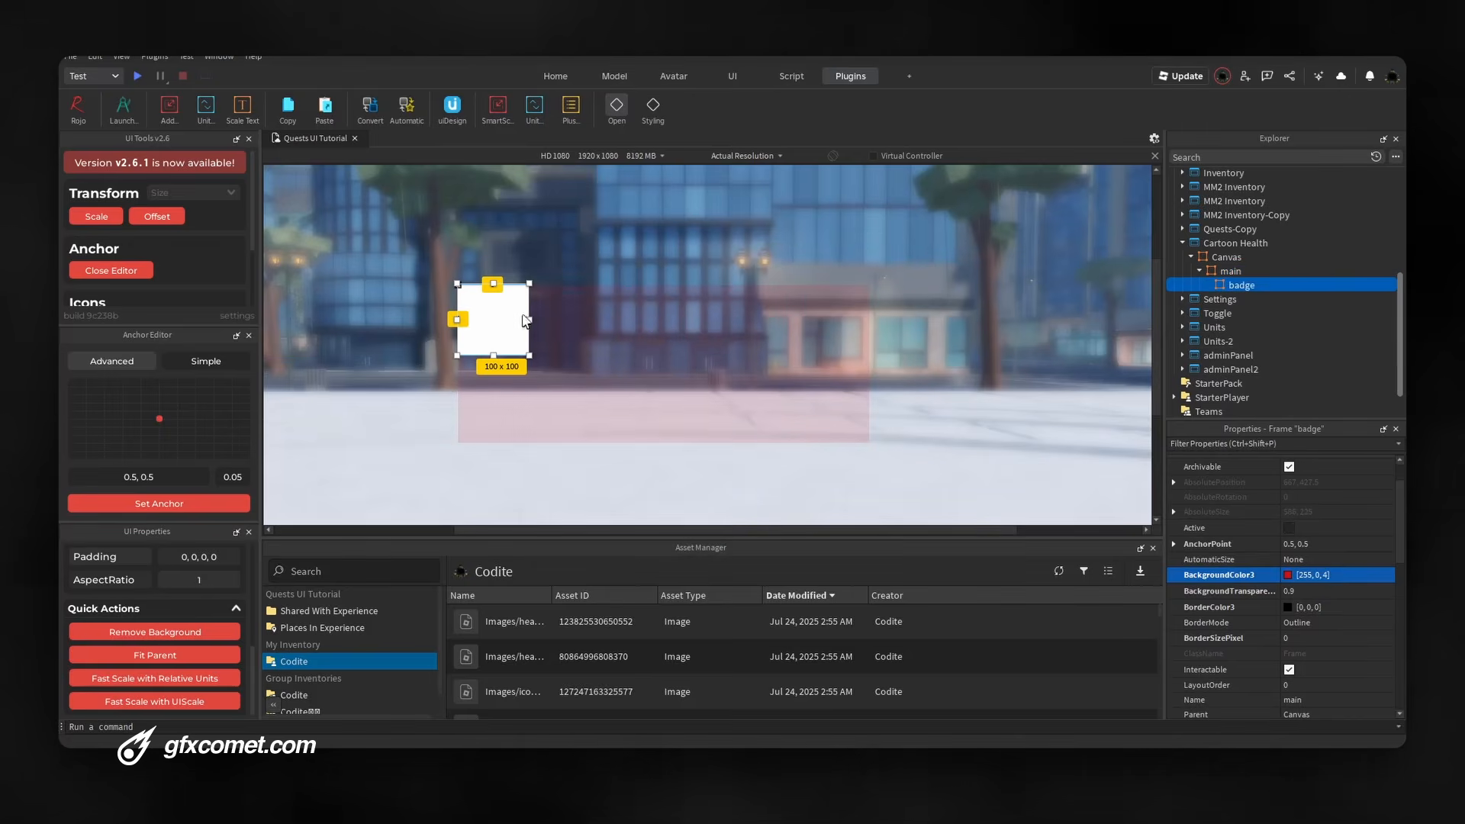
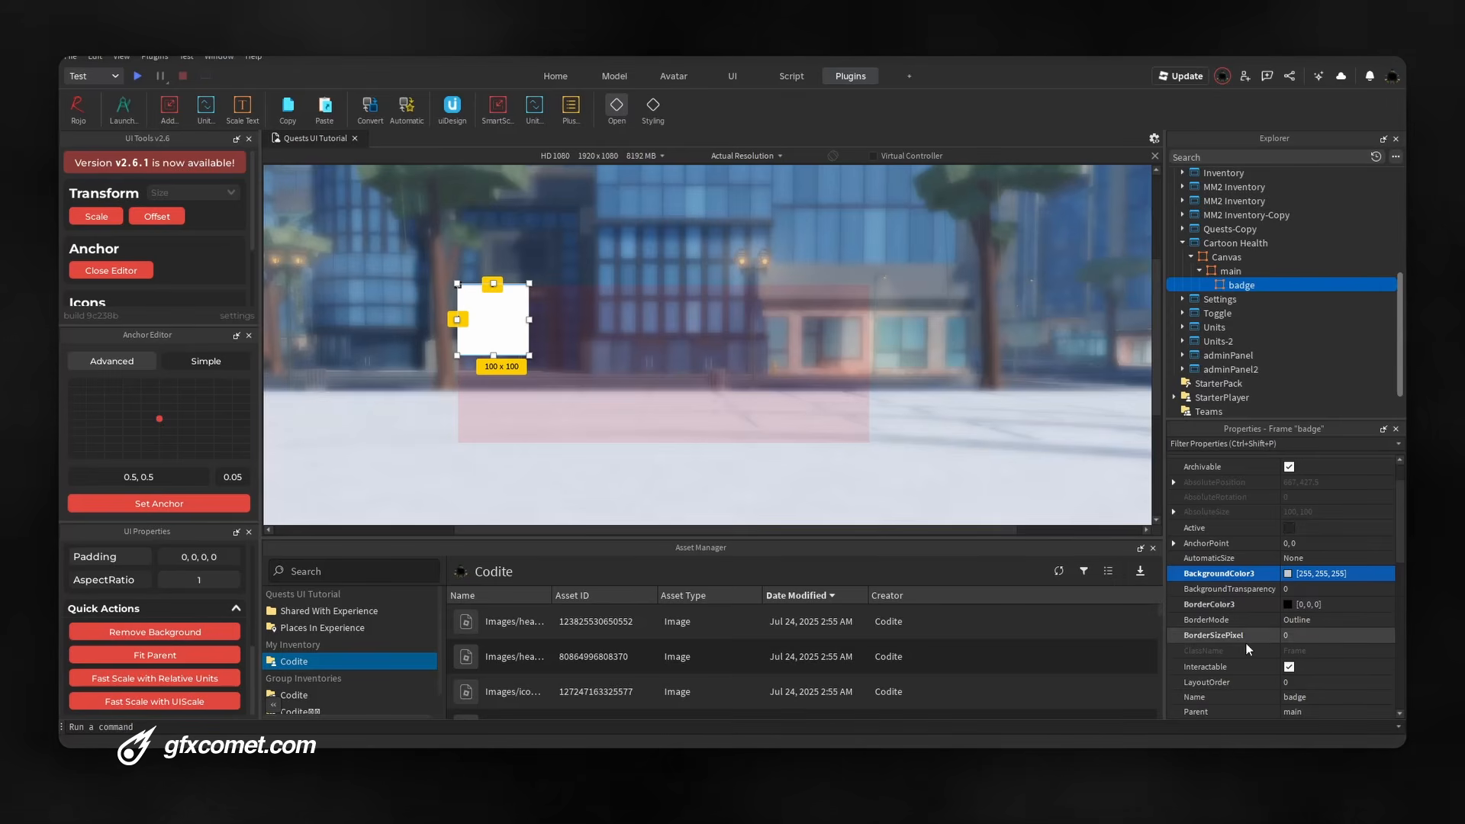
scroll(1258, 633, down, 3)
double_click(1327, 633)
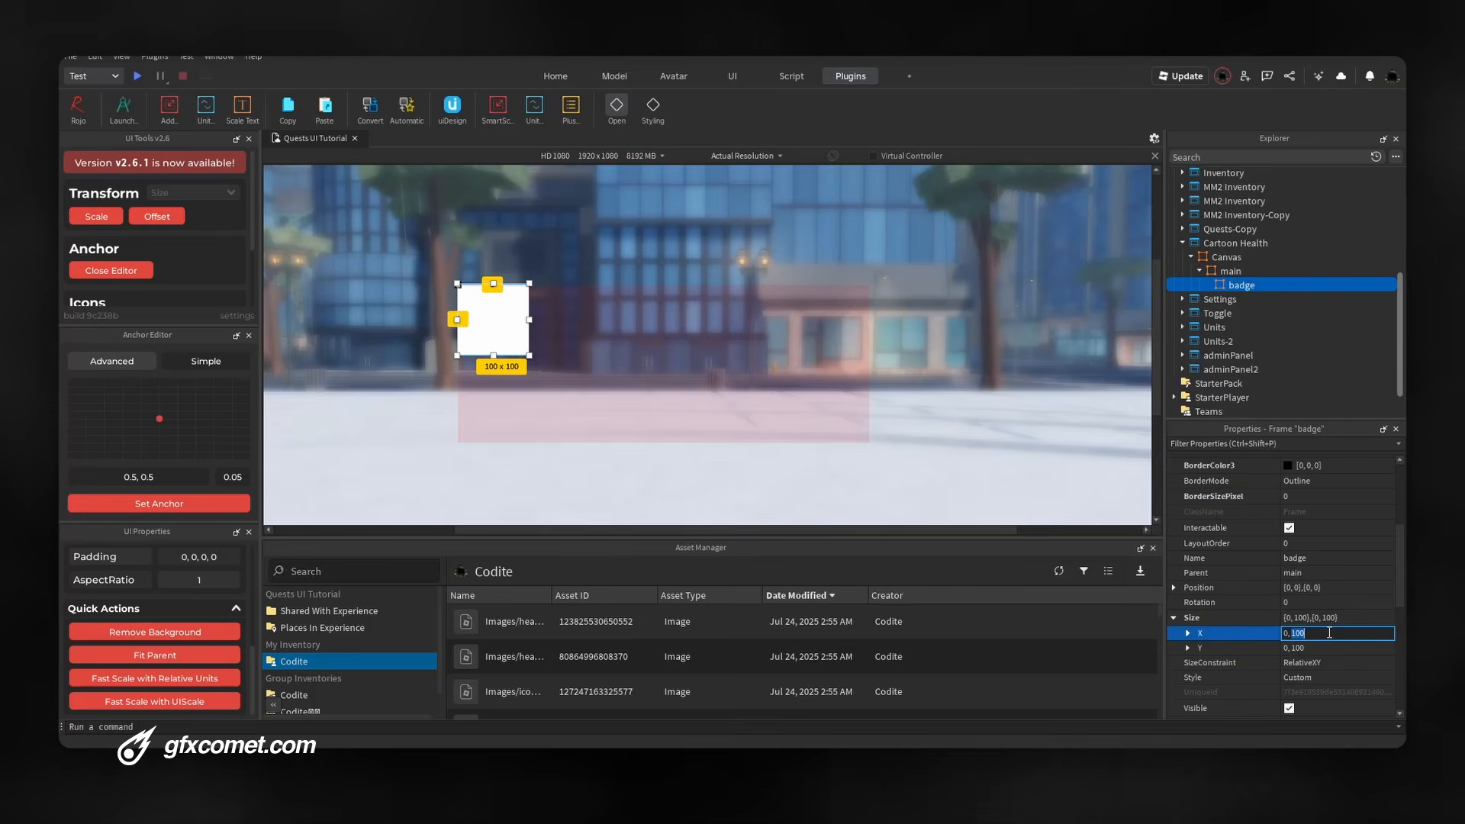
text(186)
key(Return)
double_click(1331, 647)
text(211)
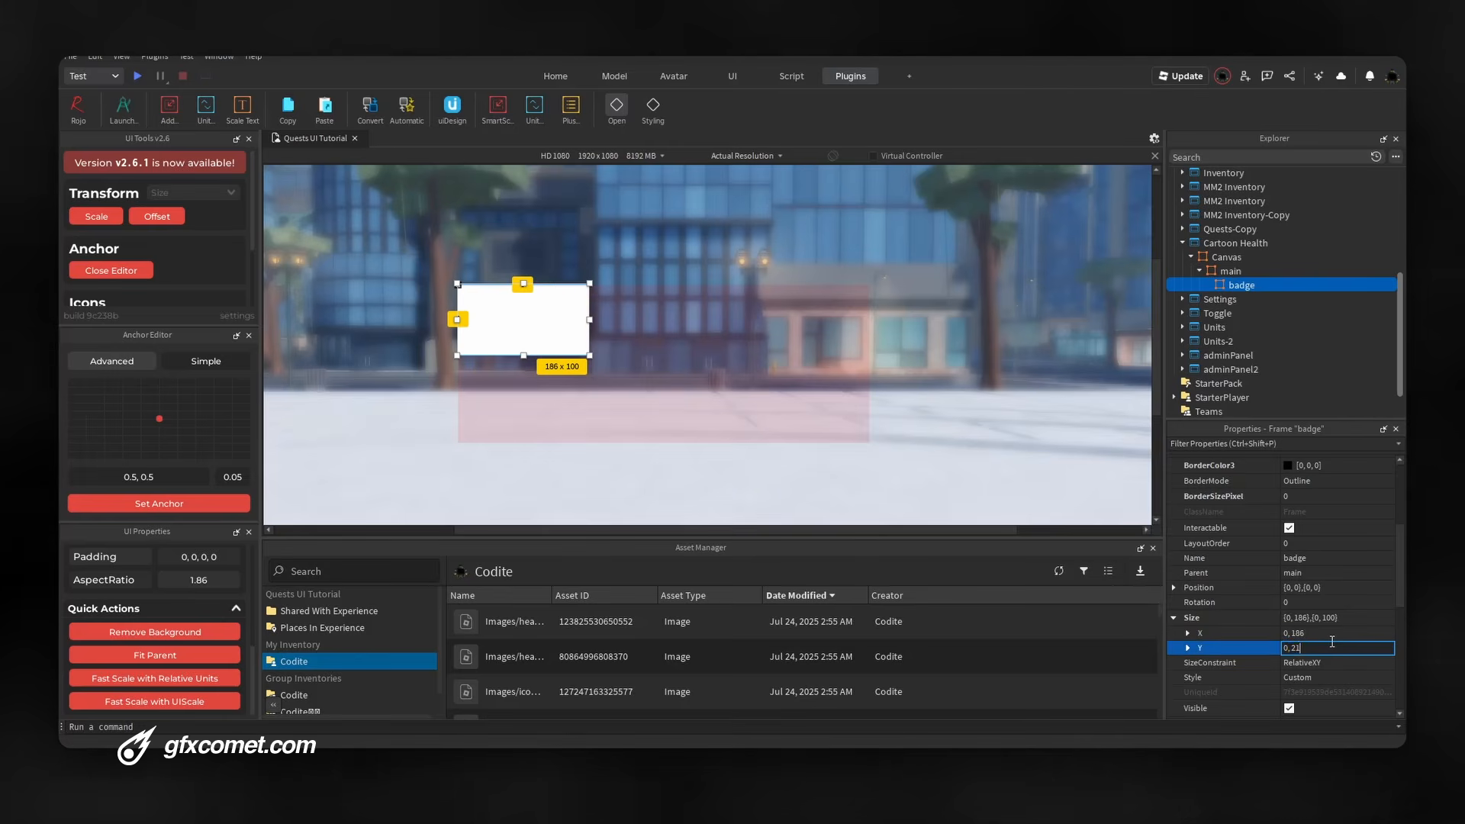
key(Return)
Center the badge frame within its parent and remove its background
key(alt+c)
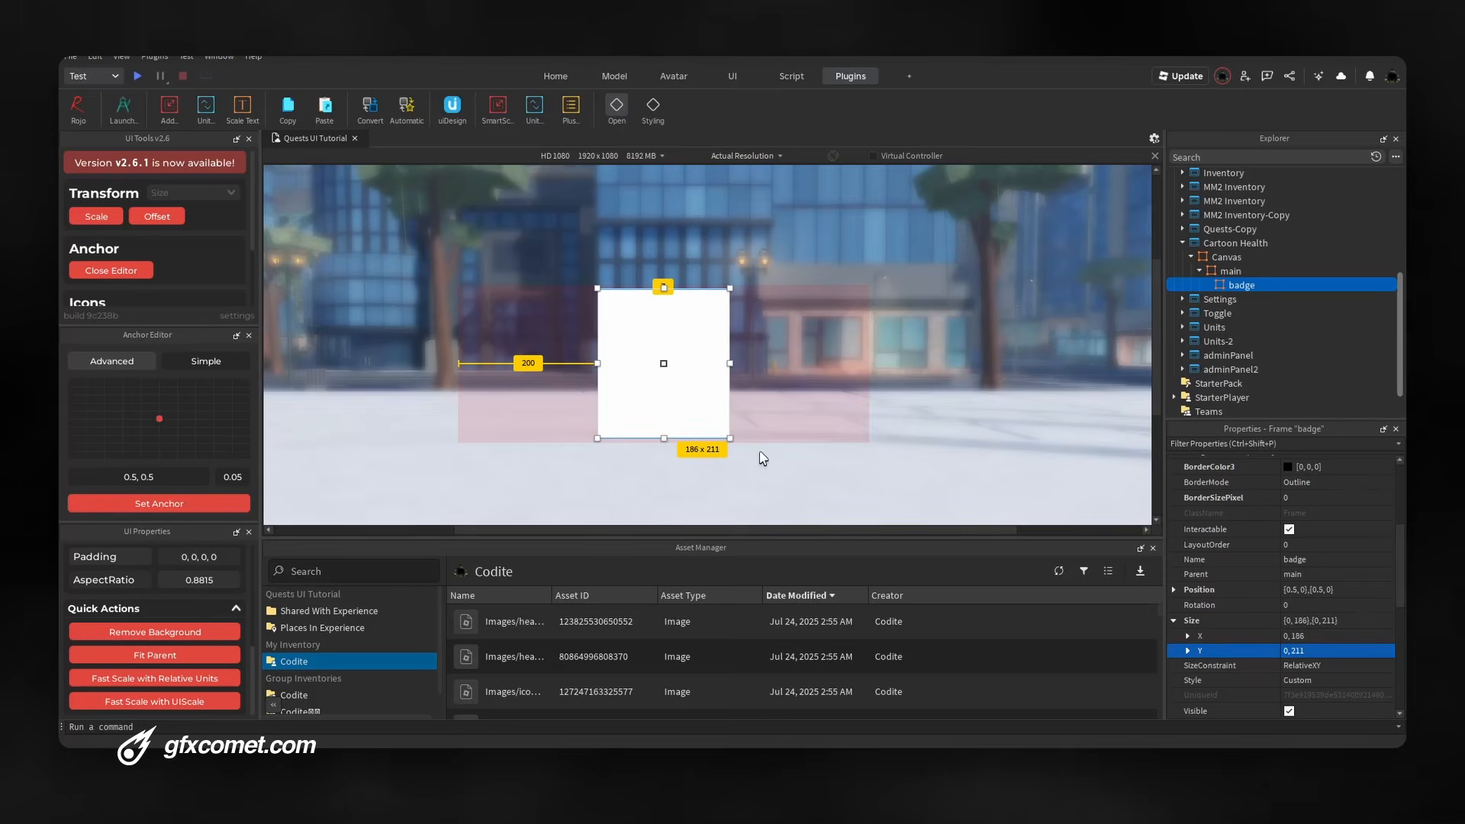
click(213, 633)
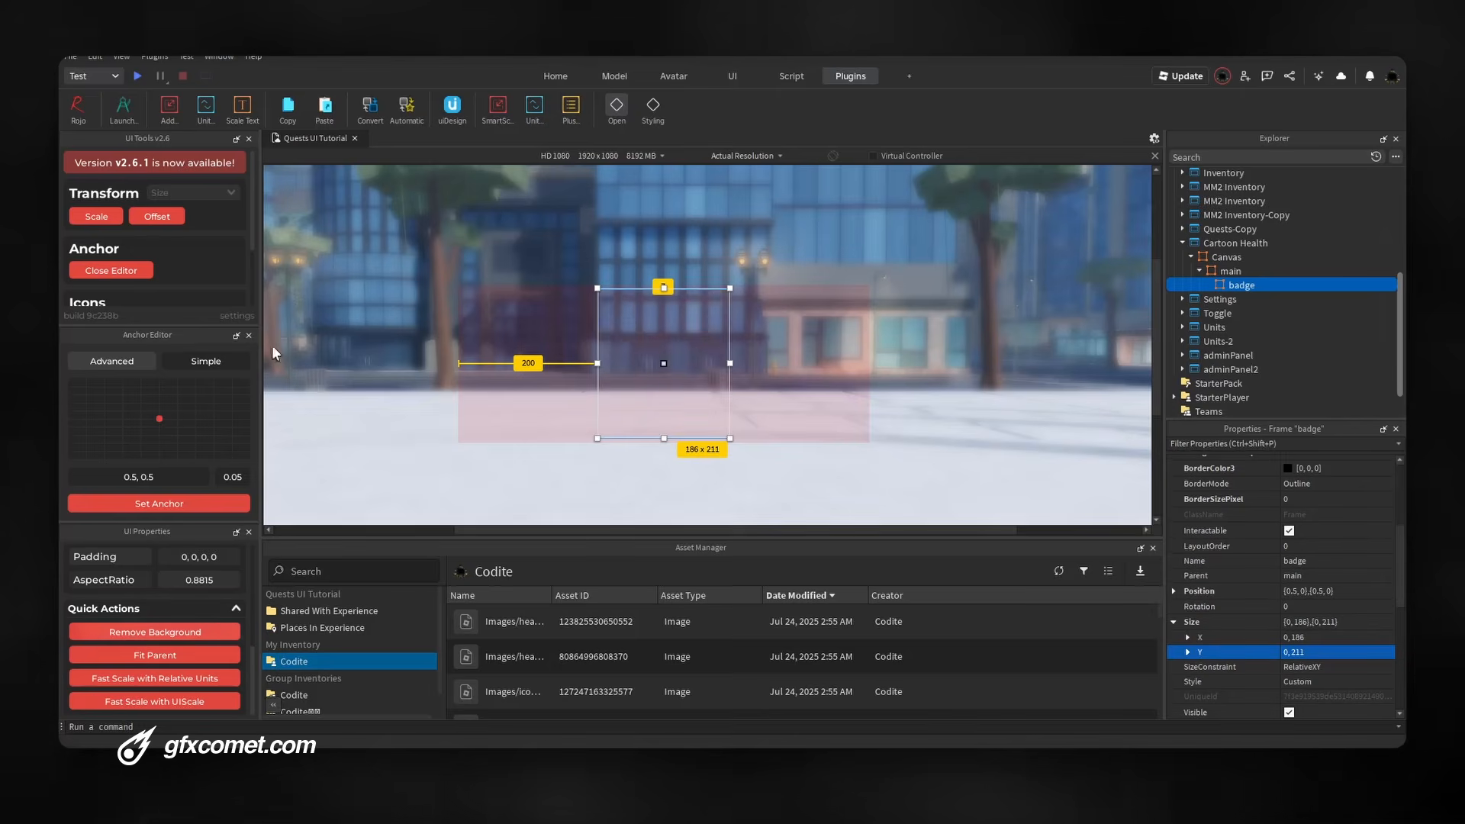
Insert an ImageLabel named main inside the badge frame and fit it to its parent
click(1263, 285)
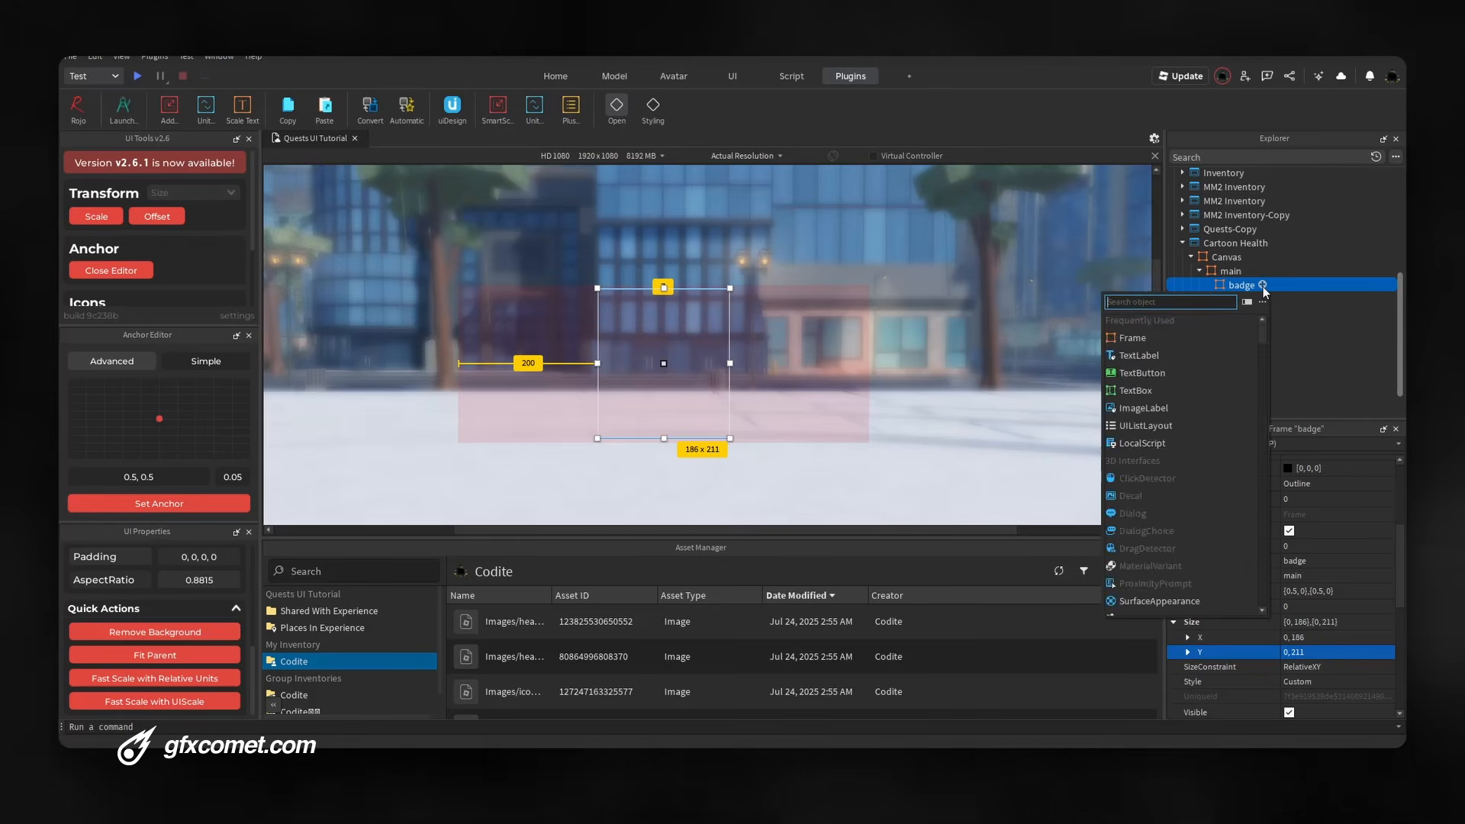
text(im)
key(Down)
key(Down)
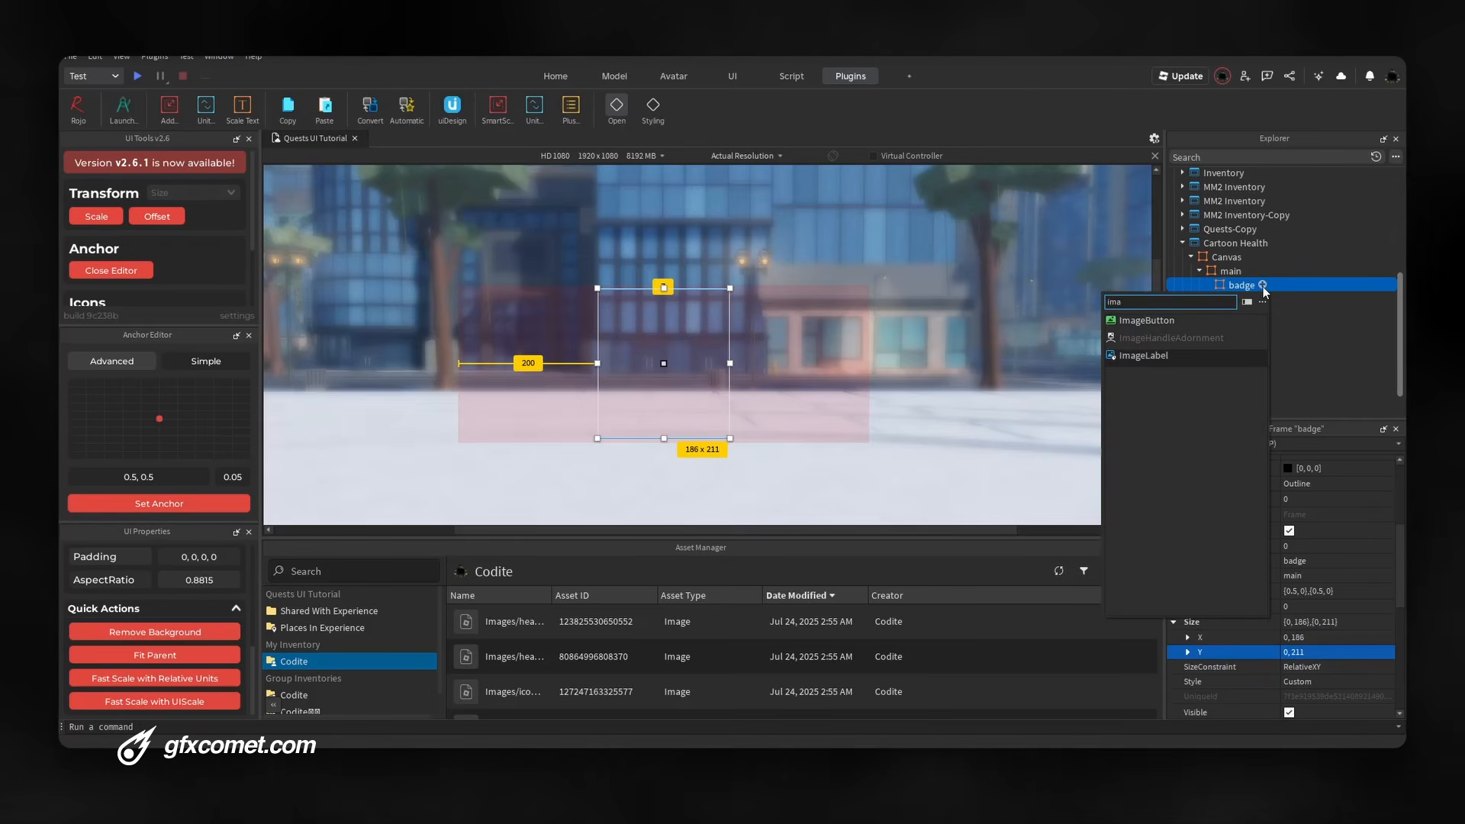
key(Return)
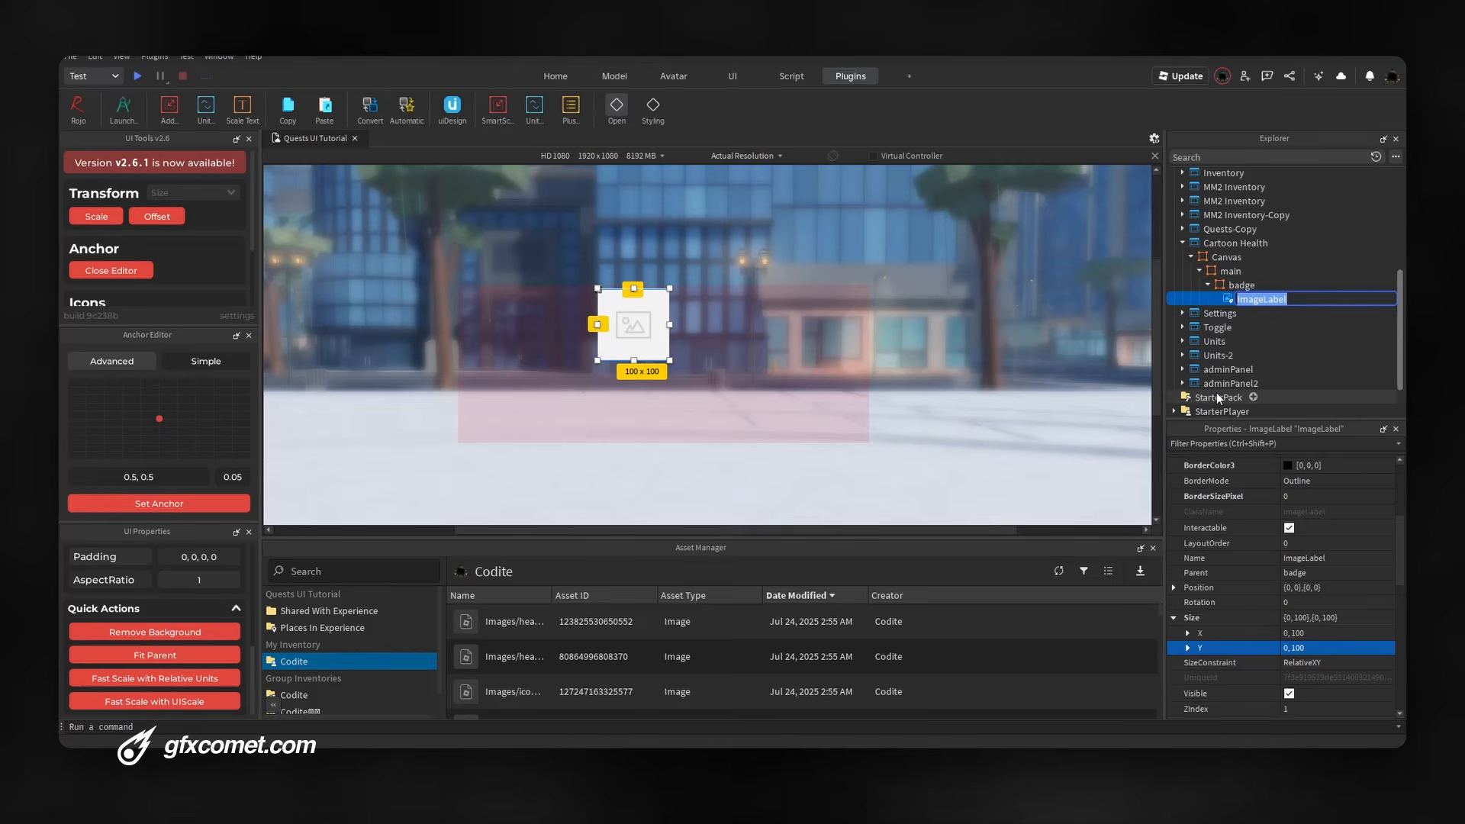
text(base)
key(Return)
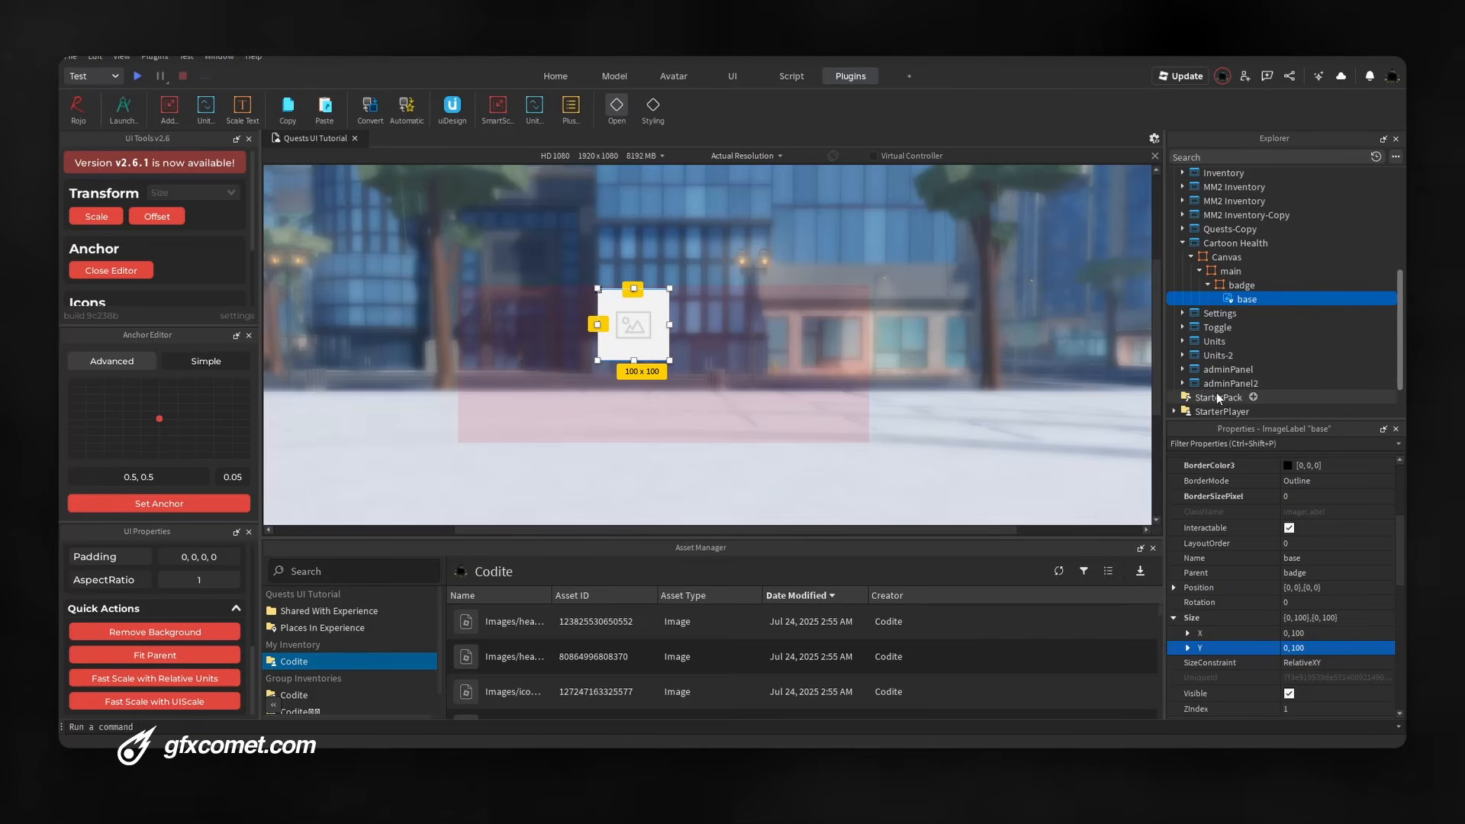
key(F2)
text(main)
key(Return)
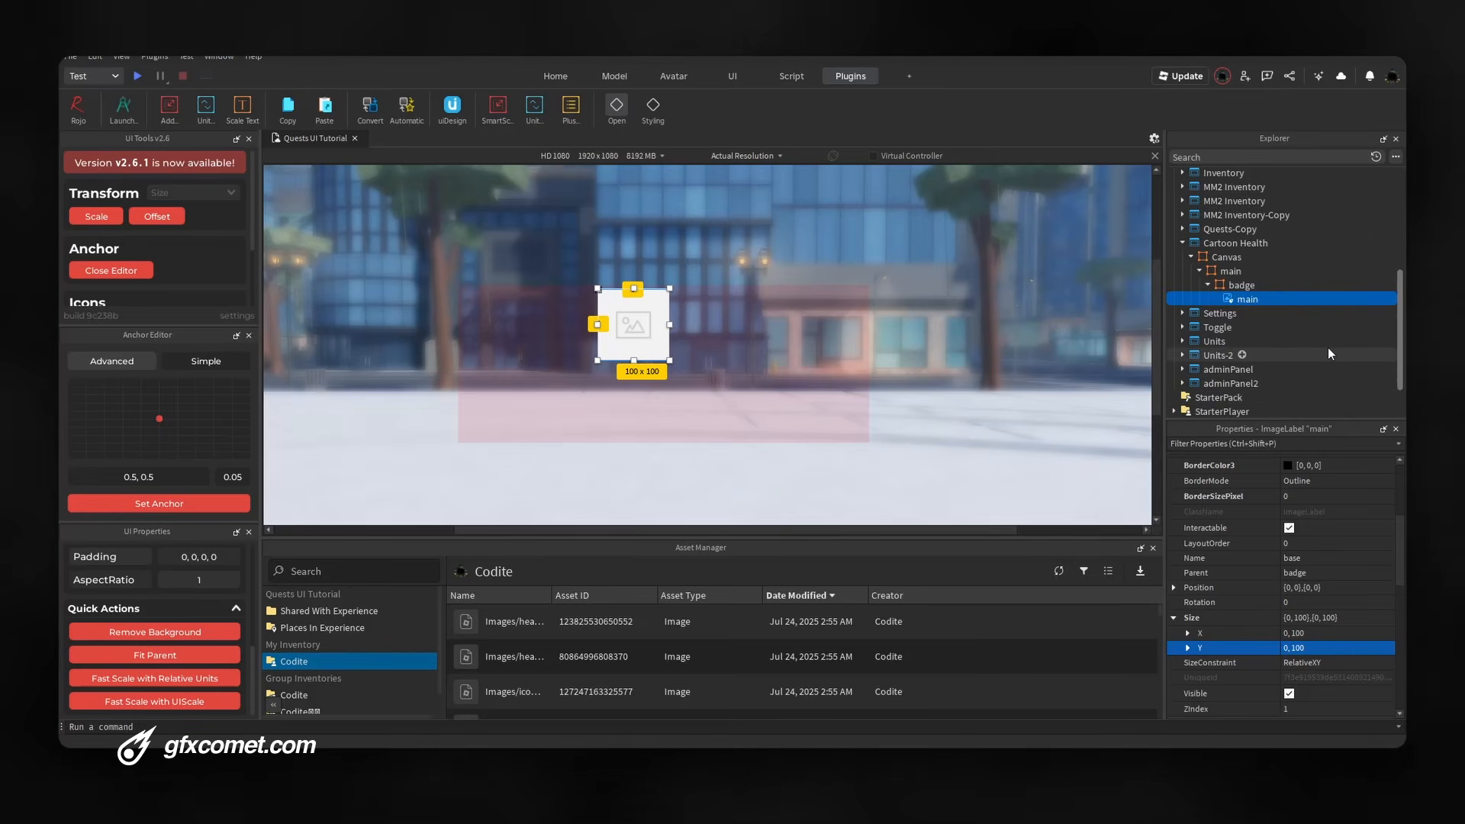
click(166, 656)
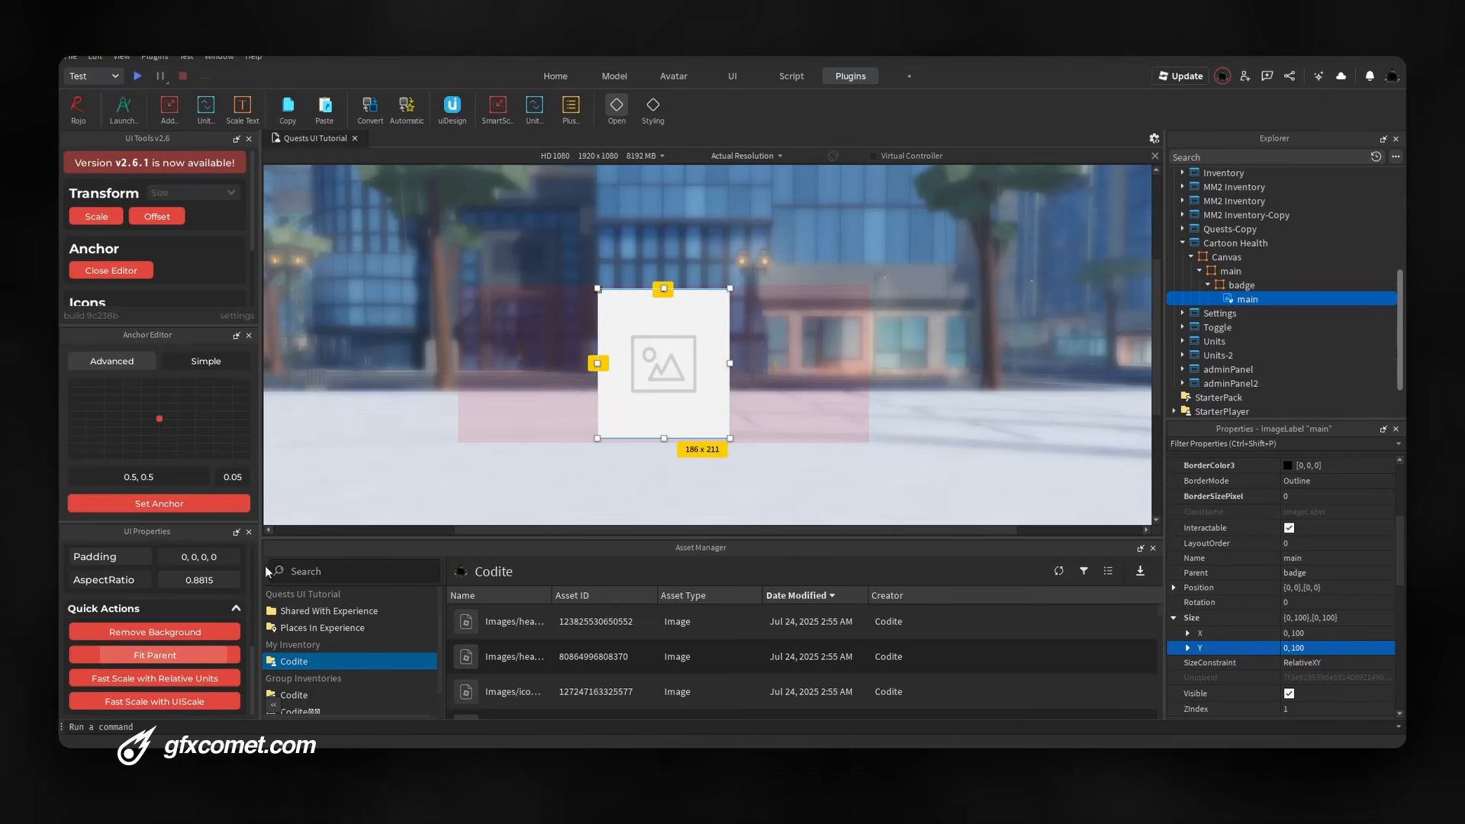
click(524, 689)
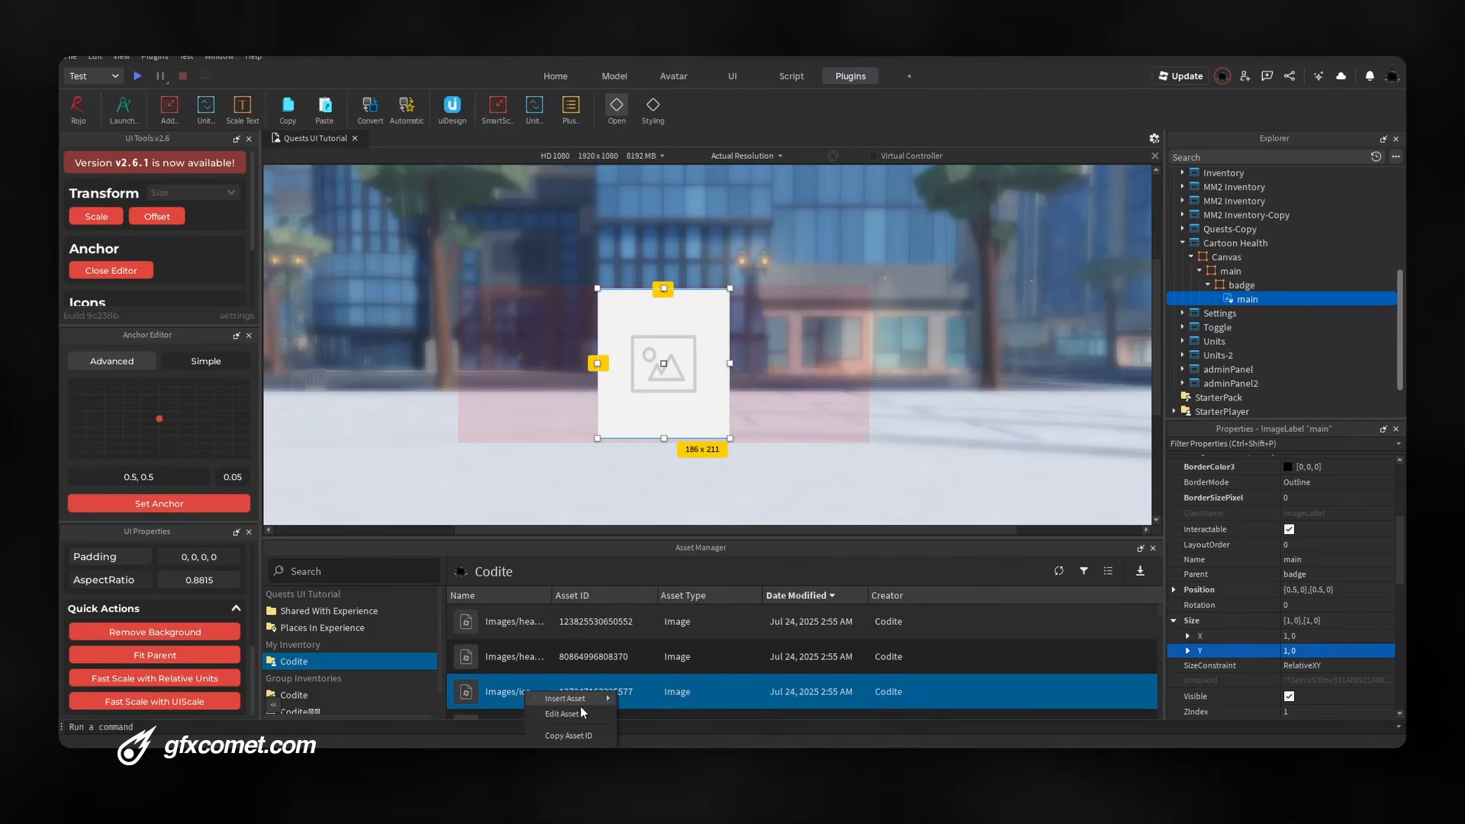
scroll(1343, 630, down, 3)
click(1333, 640)
key(ctrl+v)
key(Return)
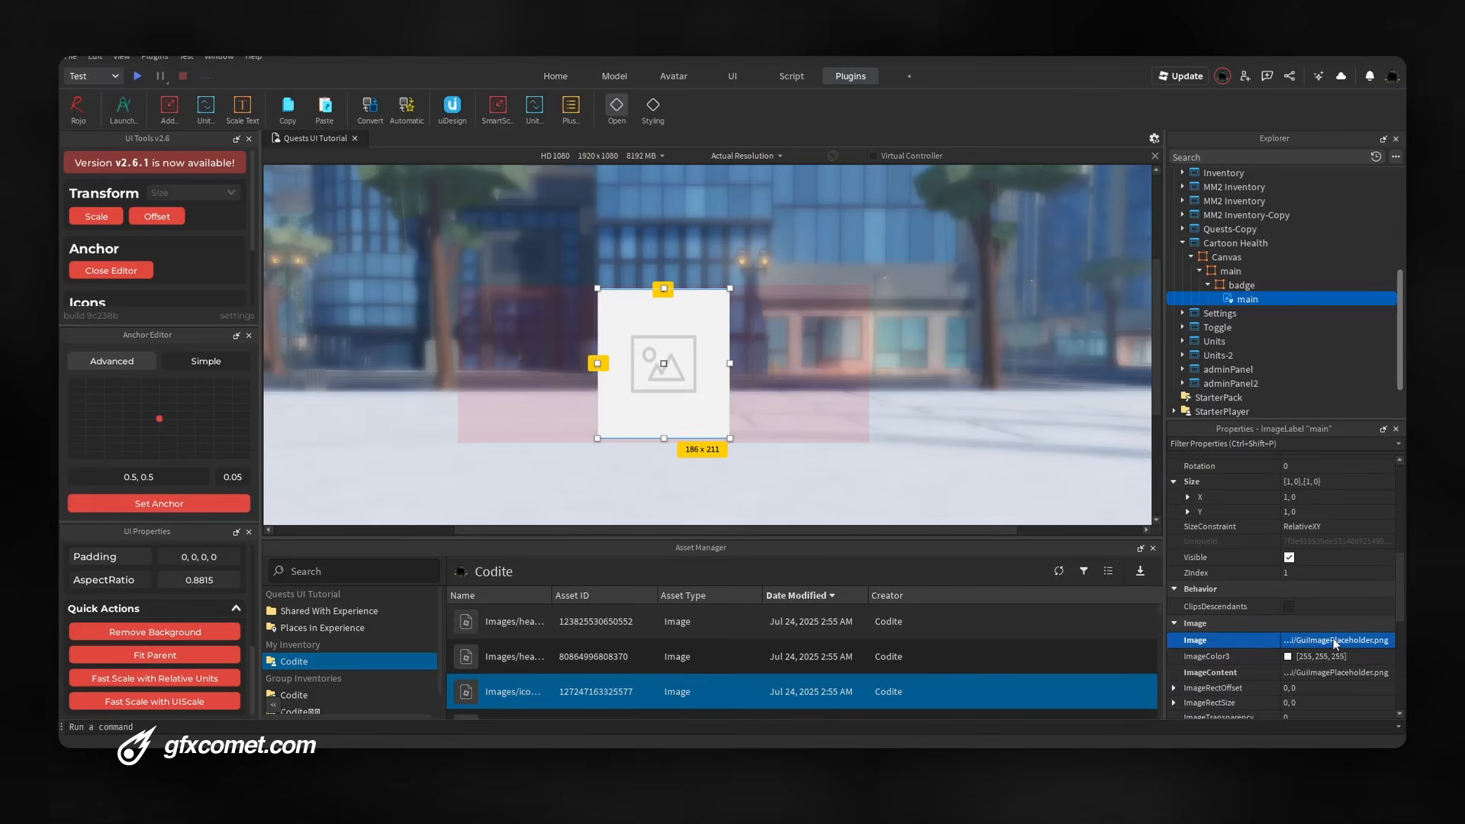
click(213, 634)
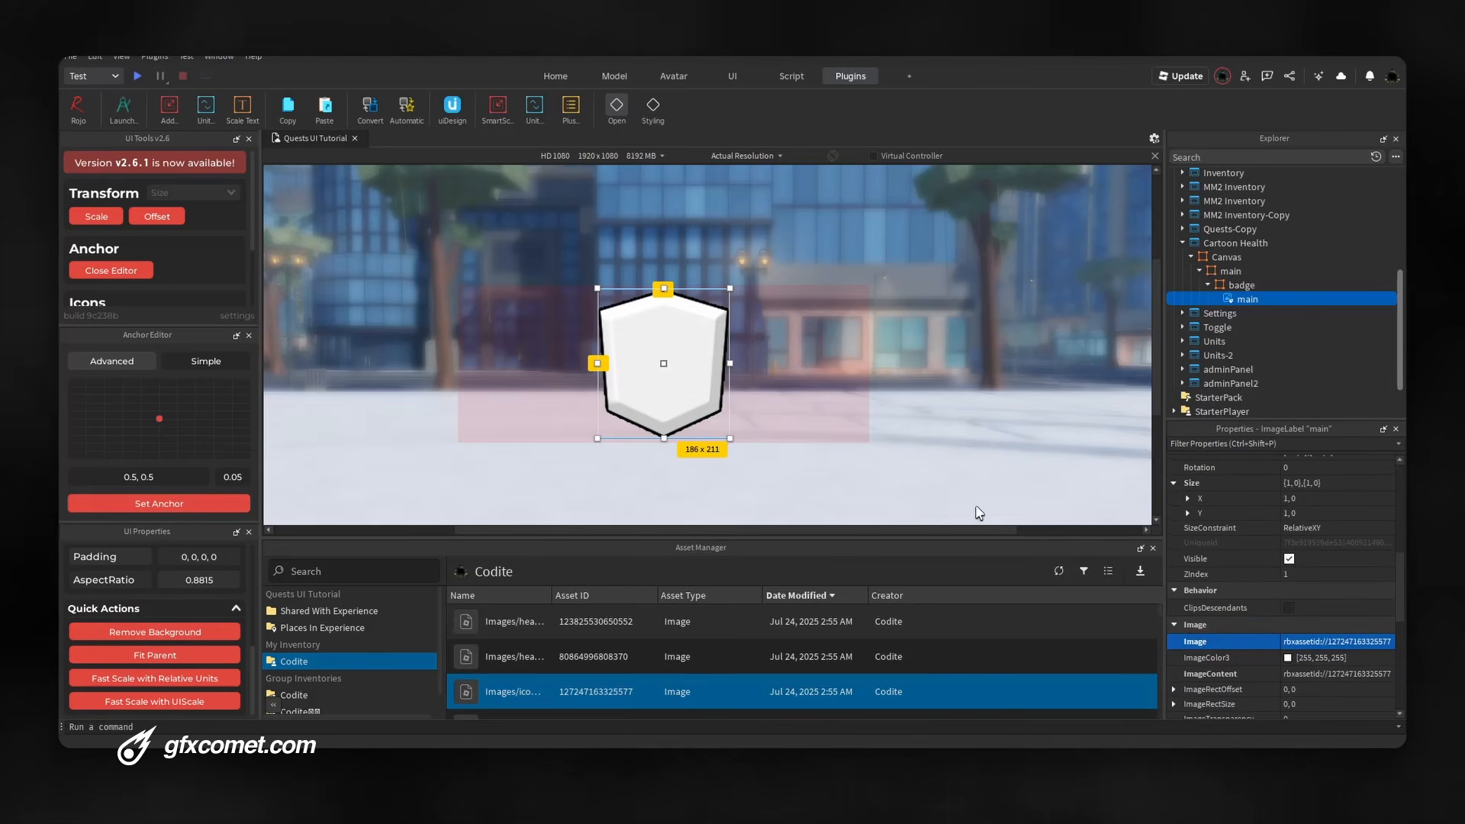
click(1267, 299)
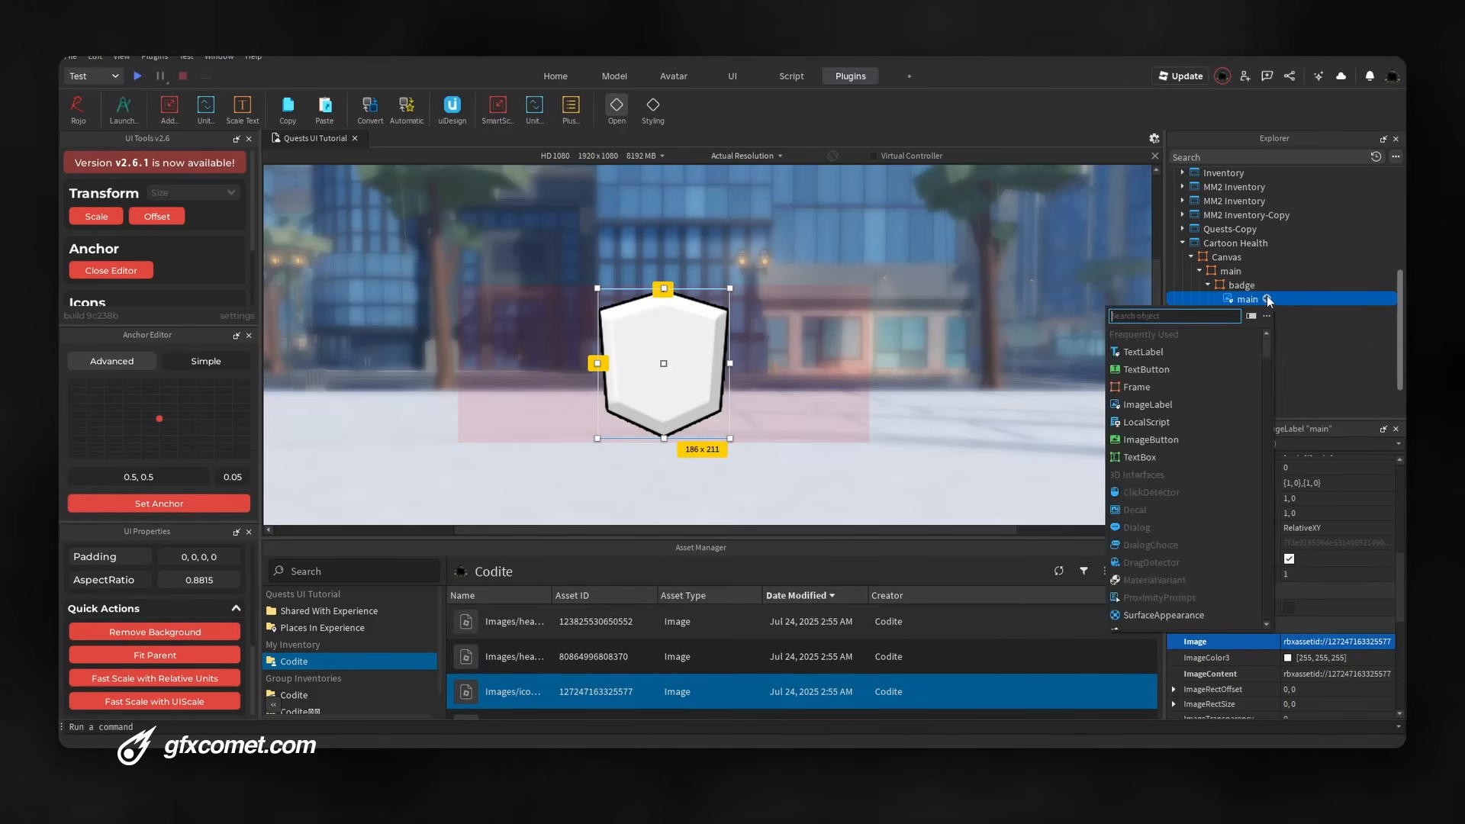
text(color)
click(1205, 337)
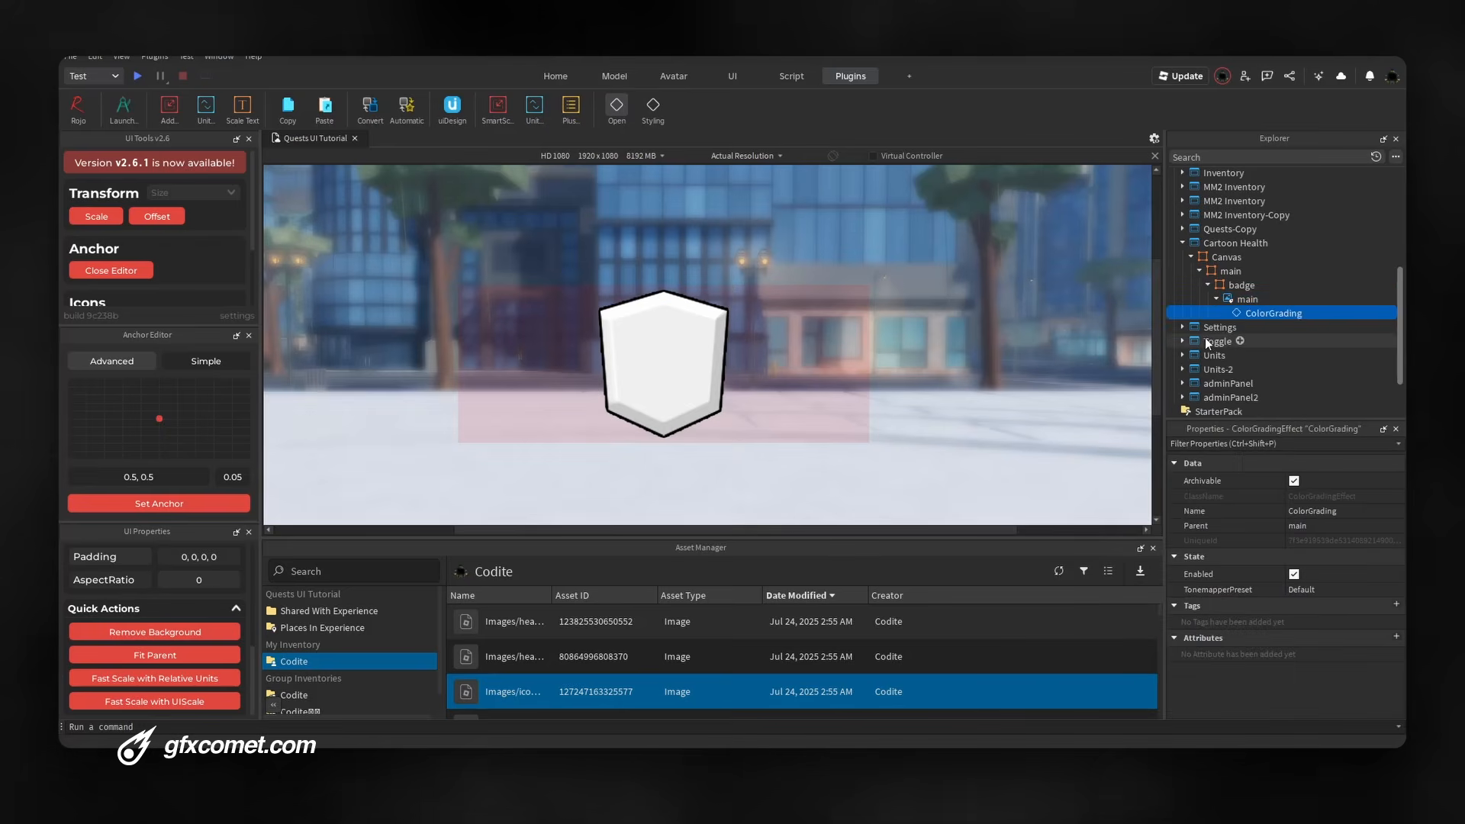
key(Delete)
Add a UIGradient to the badge's main image and set its rotation to -90
click(1267, 298)
click(1207, 354)
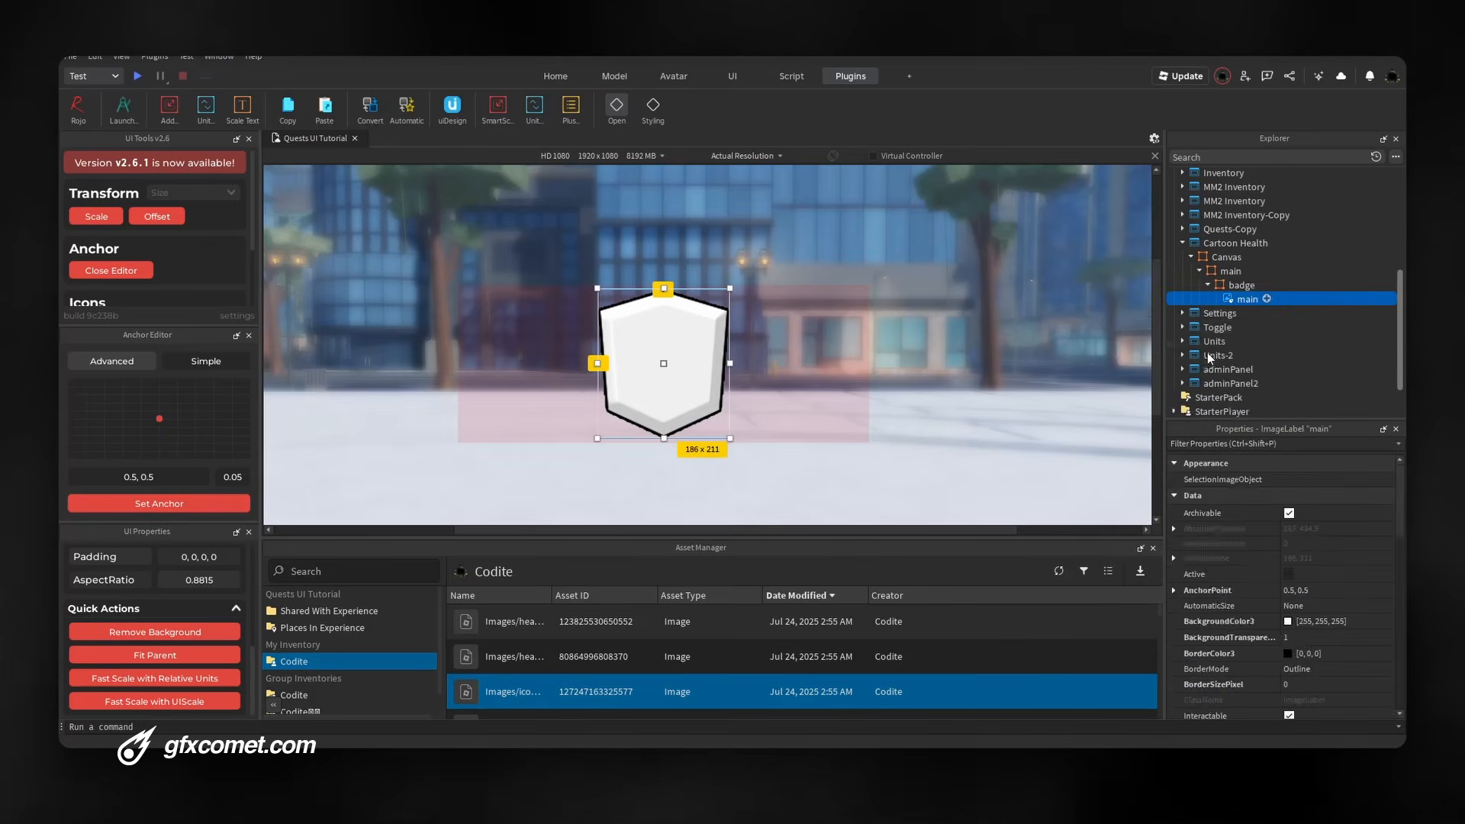
click(1348, 523)
text(-90)
key(Return)
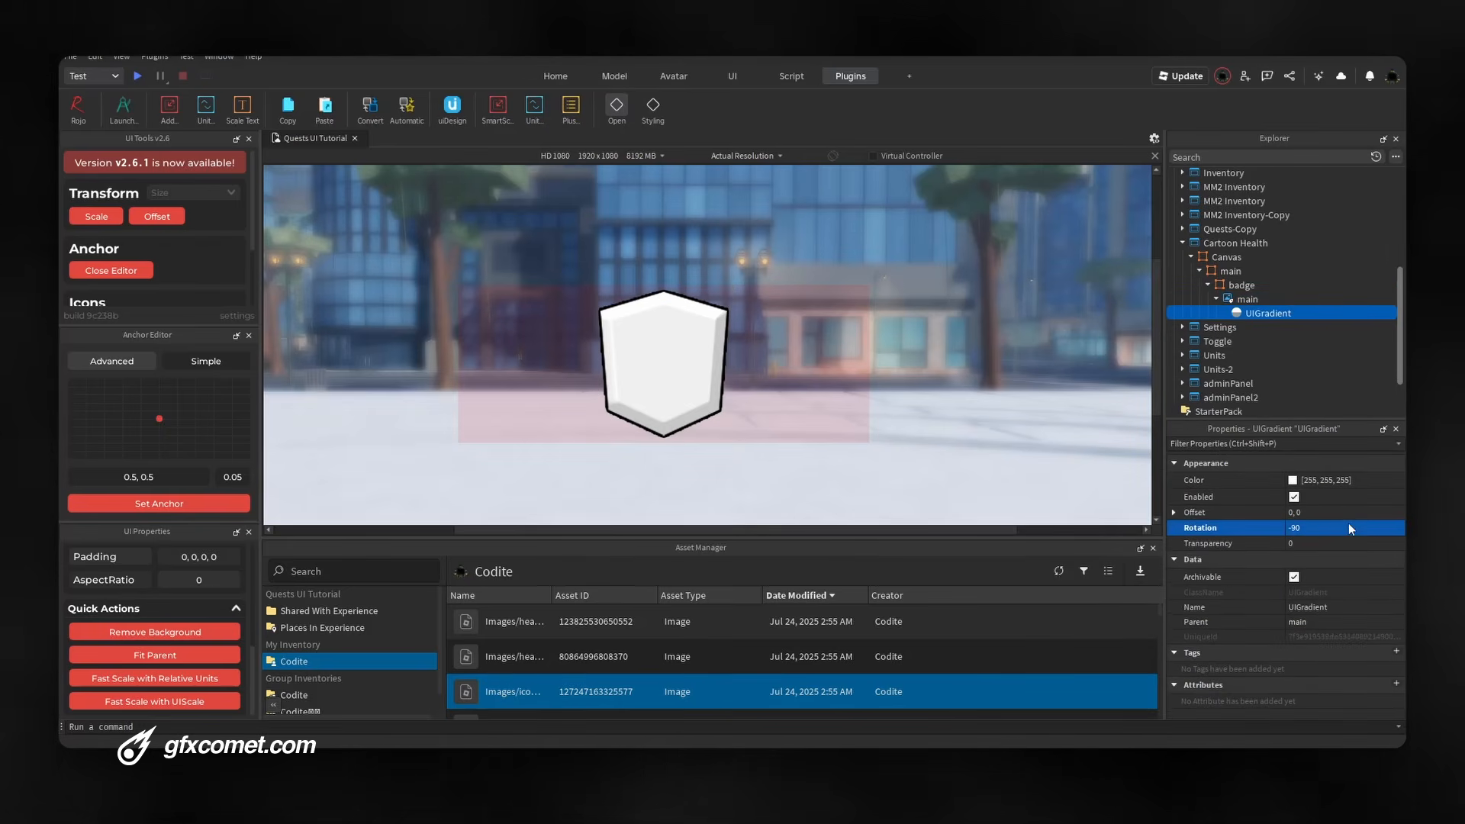
Set the start color of the badge image's UIGradient to cyan #00ddff
click(1343, 480)
click(1393, 480)
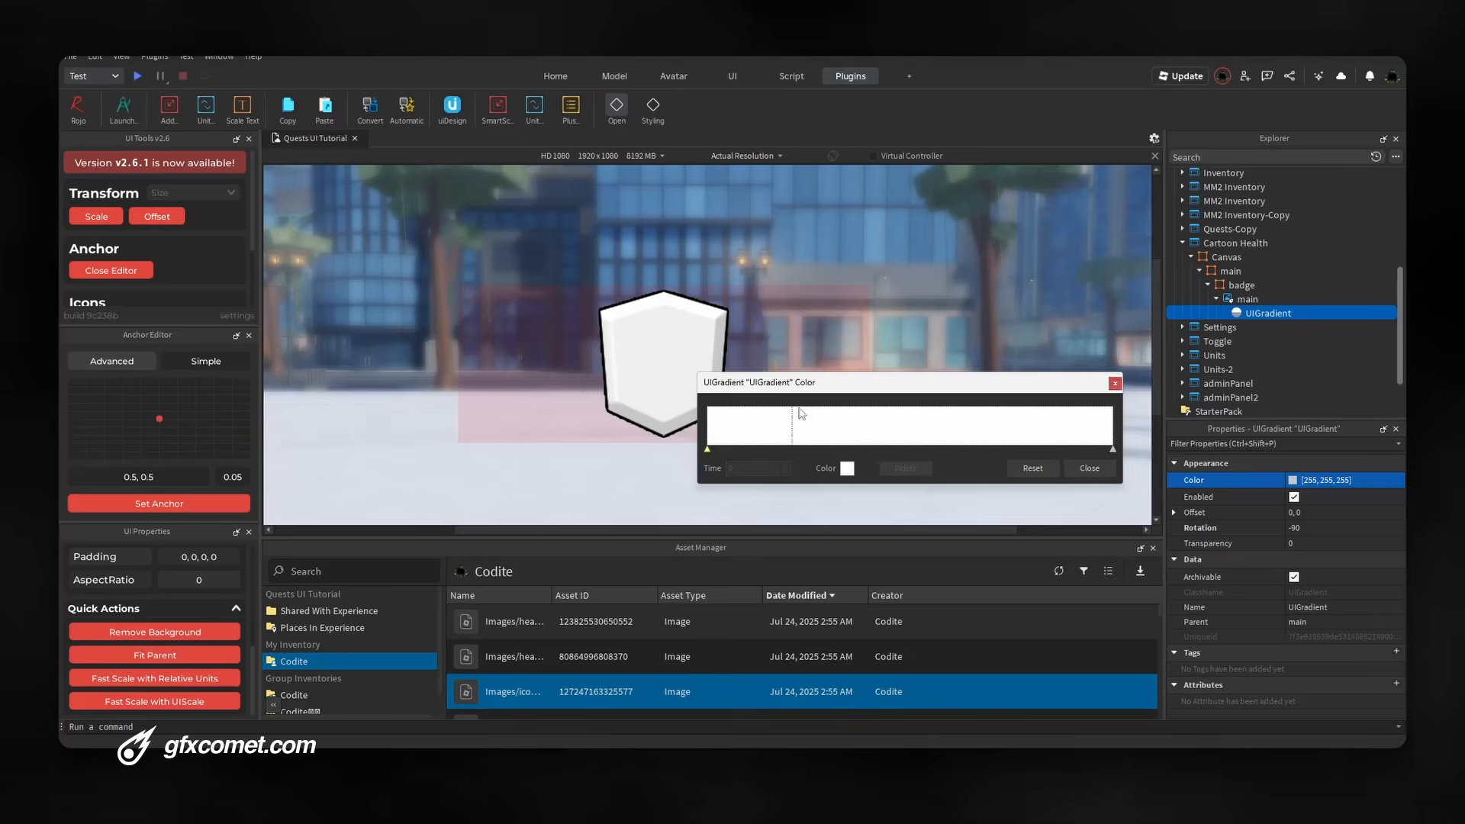
drag(807, 385, 876, 389)
click(916, 471)
drag(810, 250, 1018, 314)
click(1005, 321)
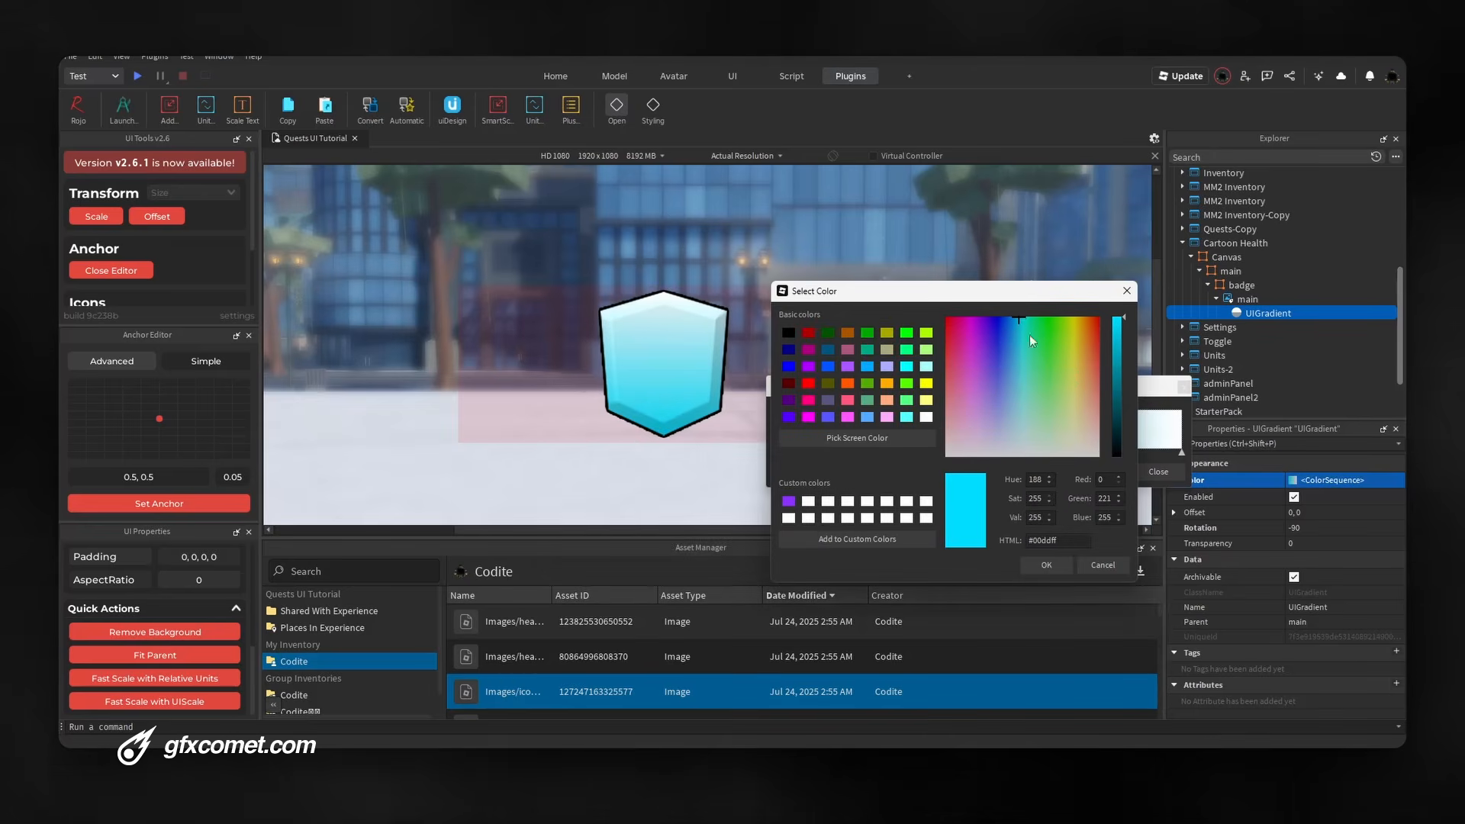
click(1046, 565)
Set the end color of the badge image's UIGradient to blue #00b3ff
click(1181, 451)
click(919, 471)
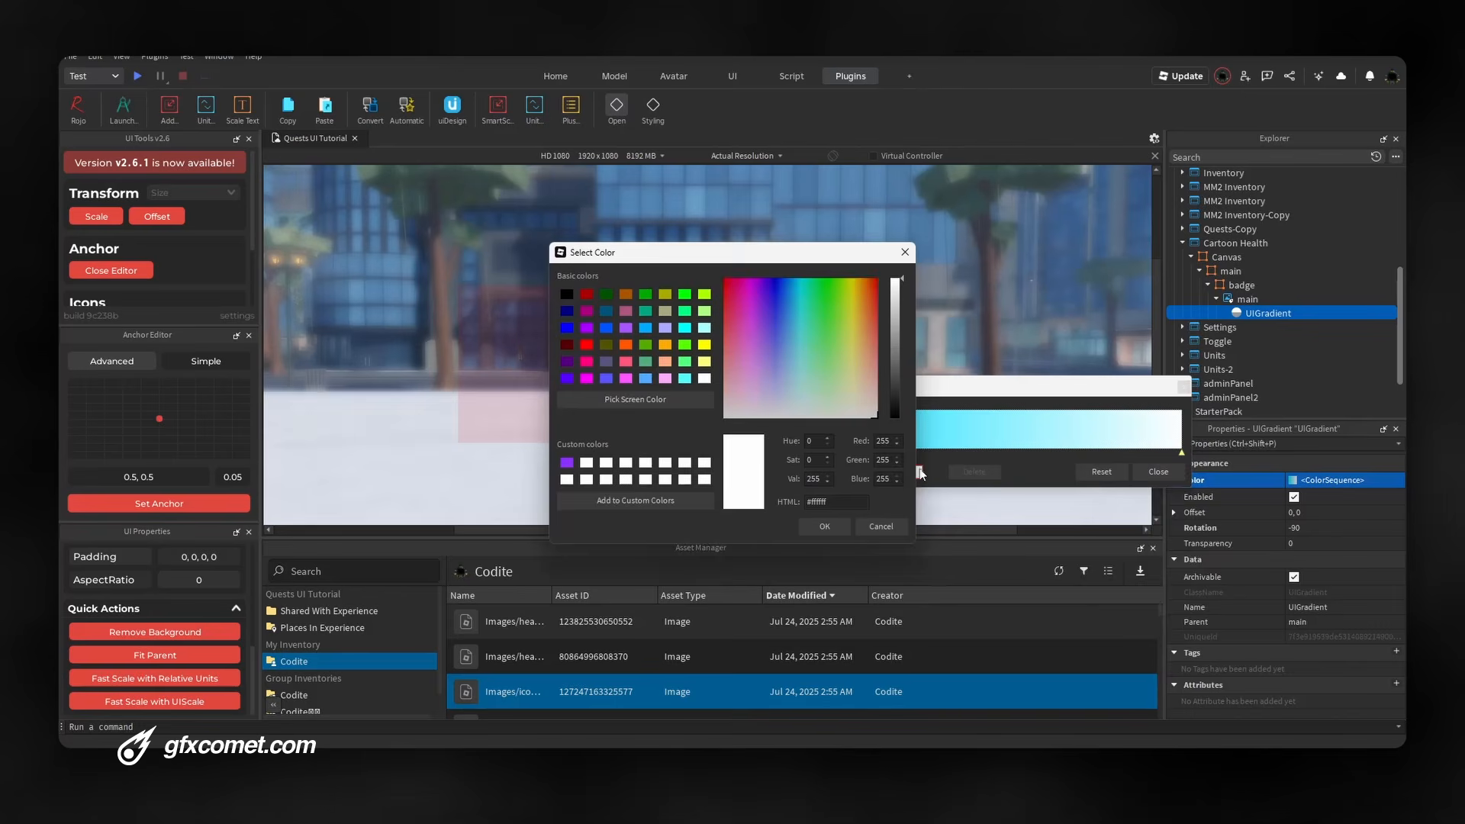
drag(649, 252, 998, 311)
drag(1147, 341, 1141, 332)
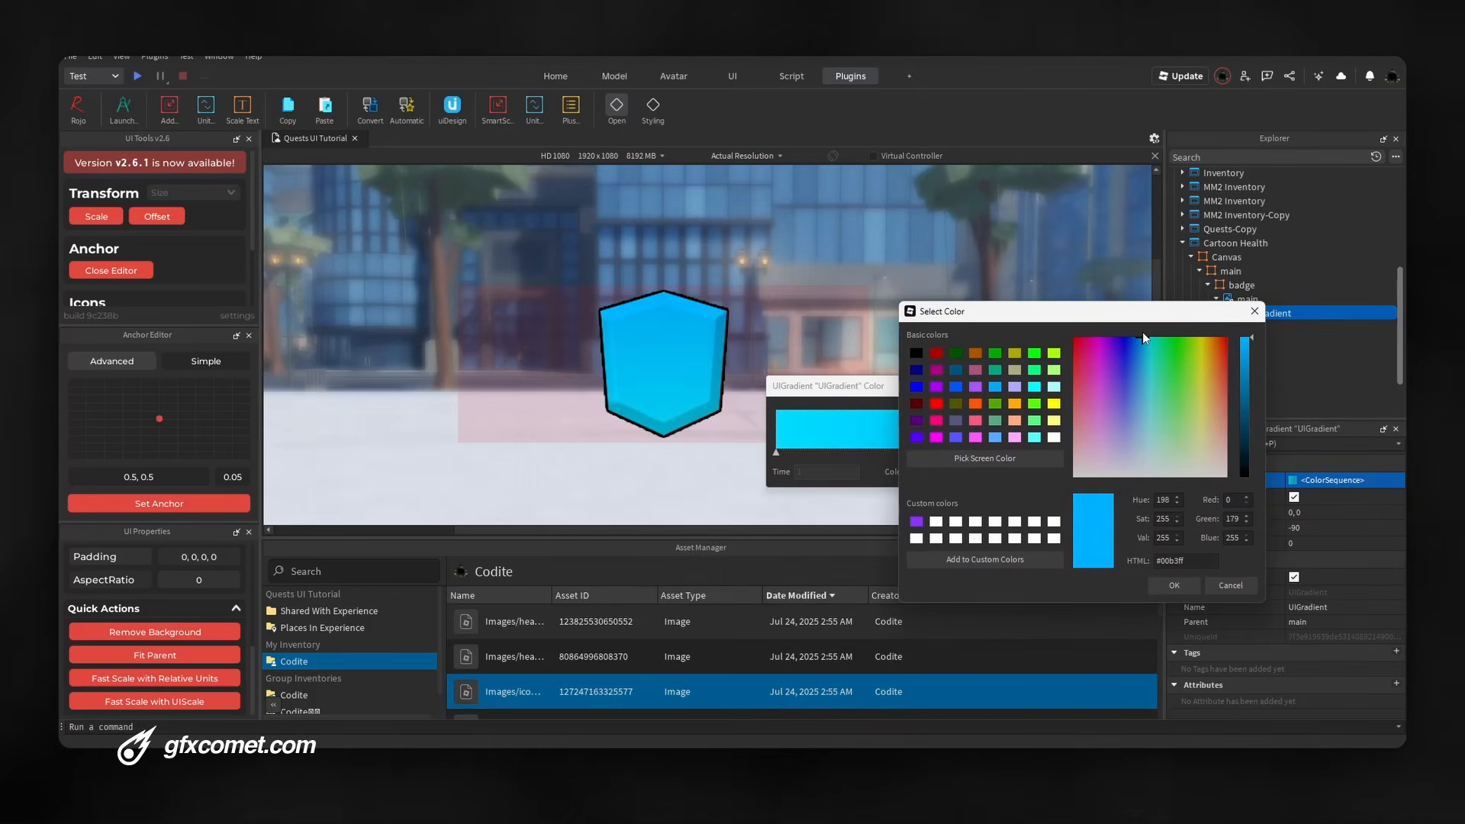
click(1184, 581)
Set the gradient's start color to #00b3ff
click(780, 452)
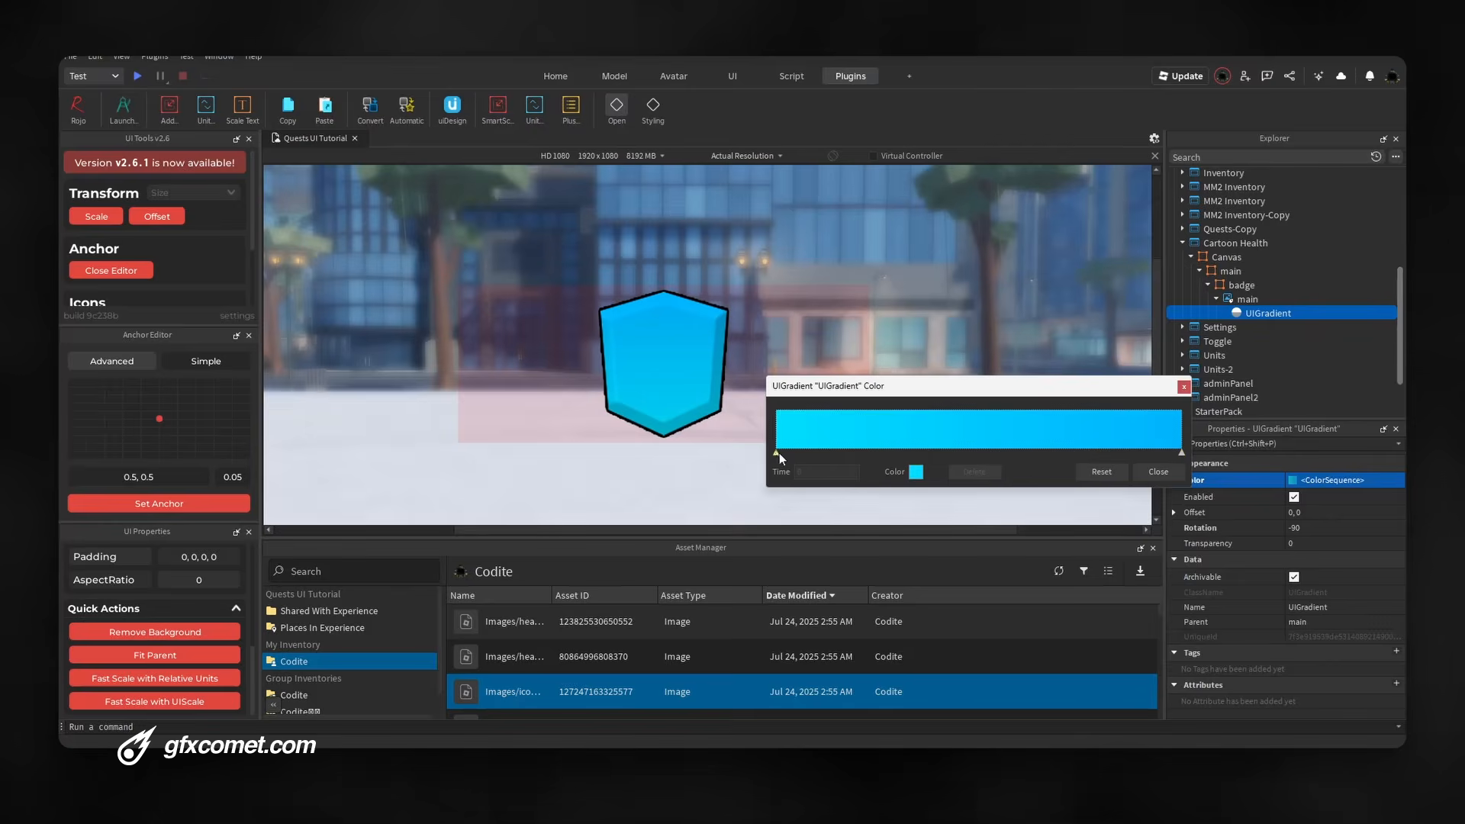
click(916, 478)
double_click(851, 501)
text(#00b3ff)
click(831, 525)
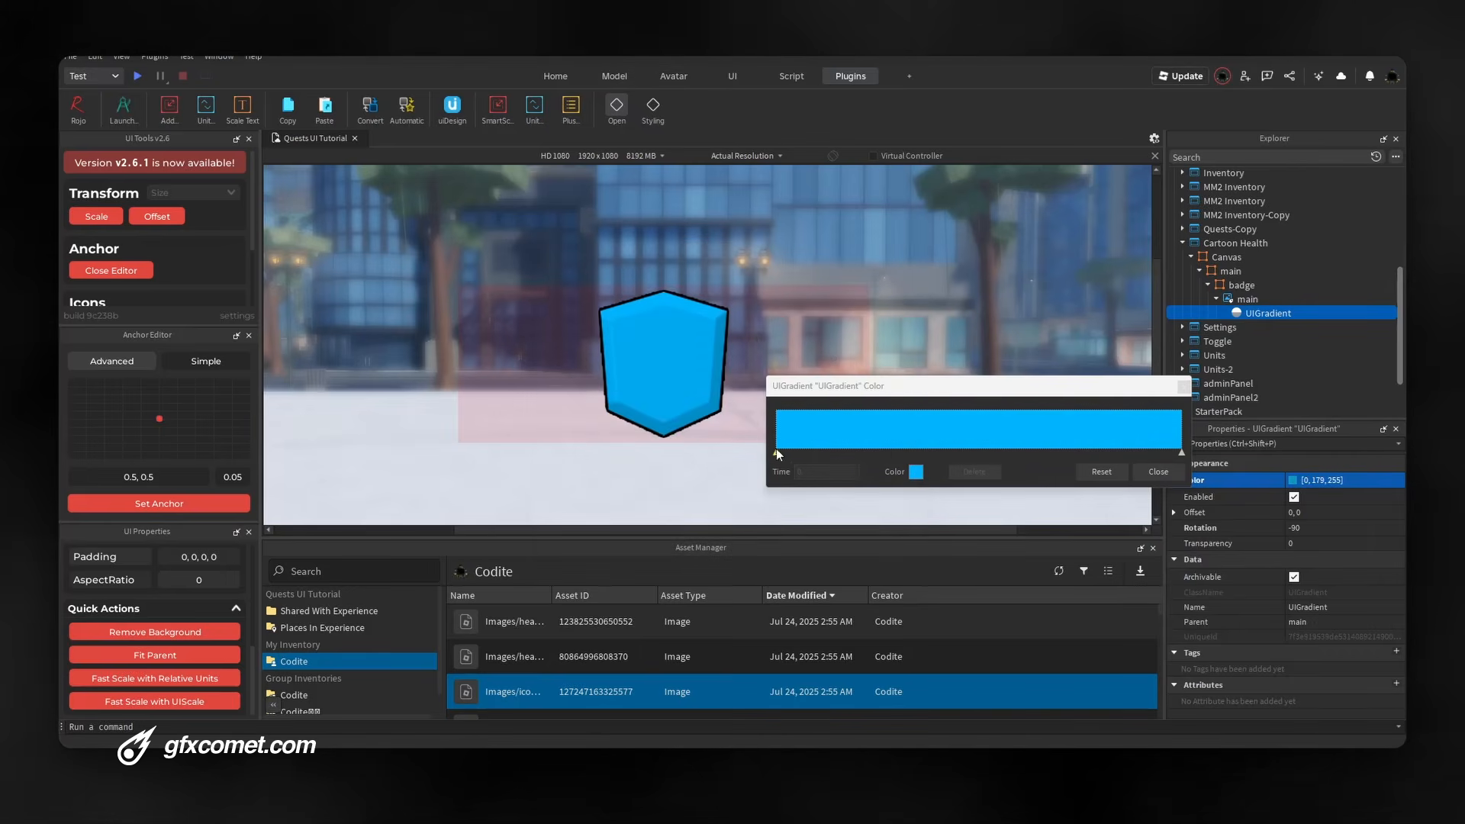
click(915, 471)
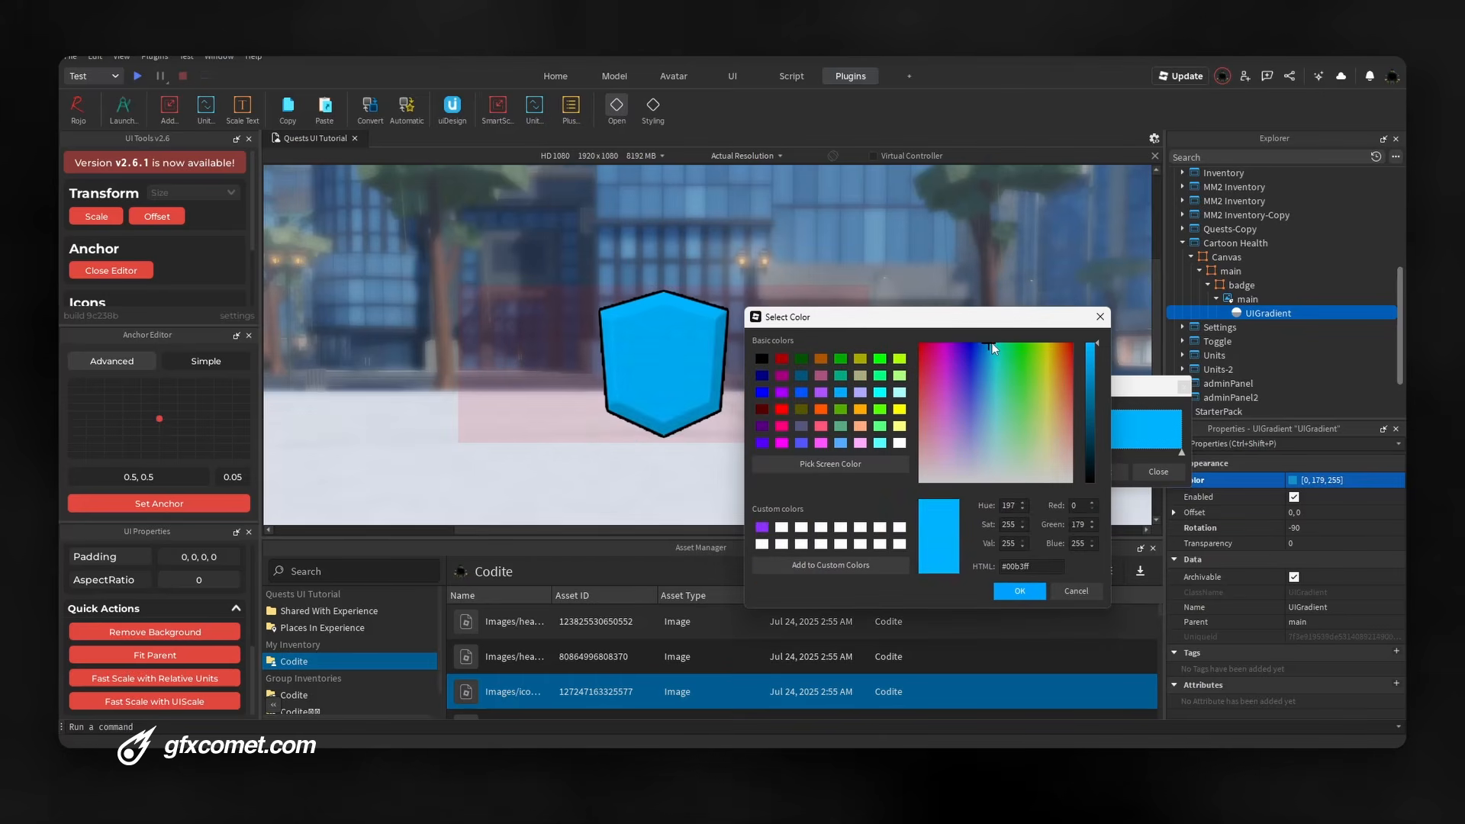
drag(991, 345, 995, 344)
click(1083, 589)
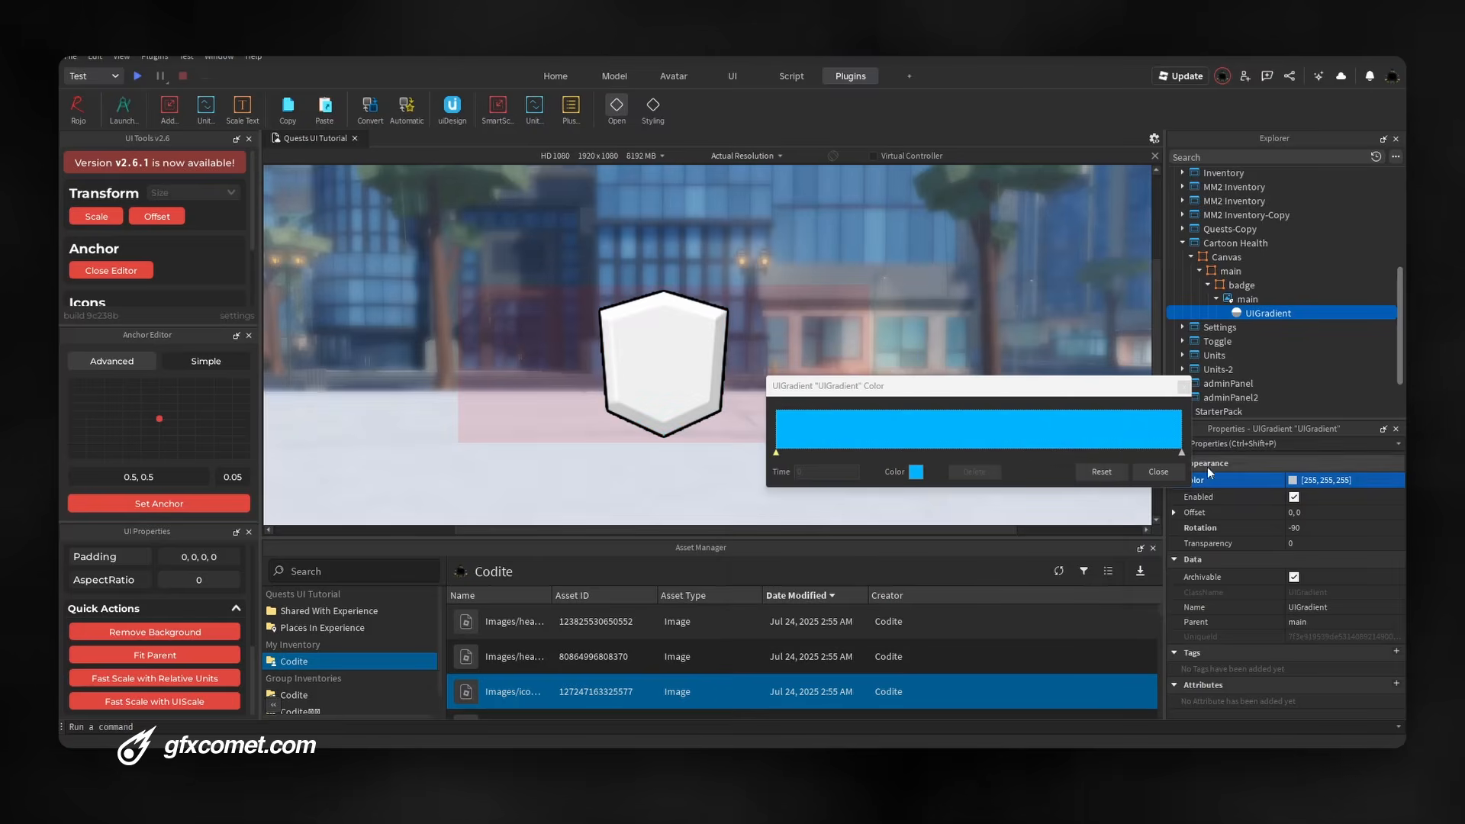
click(1158, 471)
click(1297, 481)
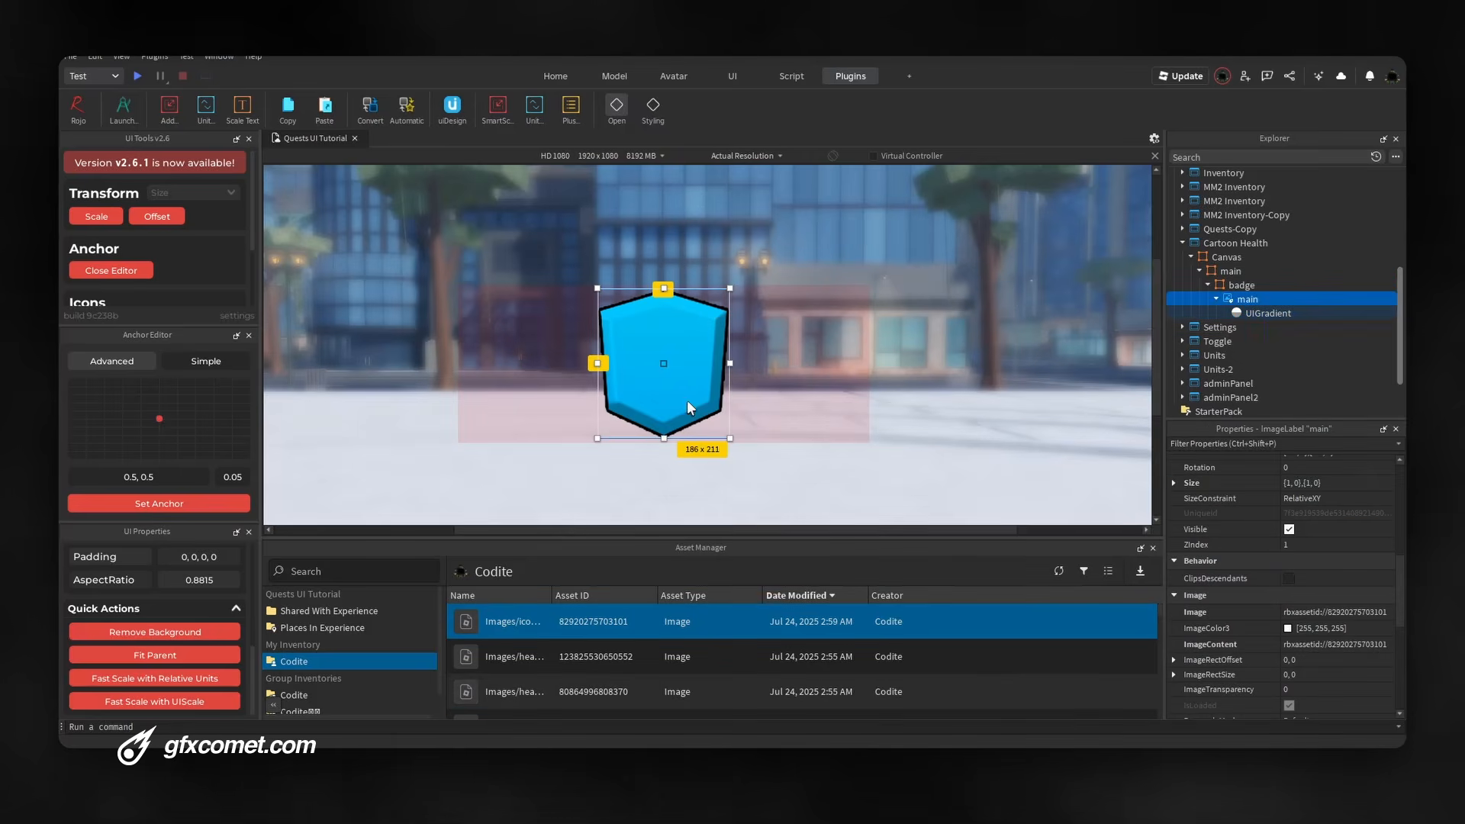
click(1216, 299)
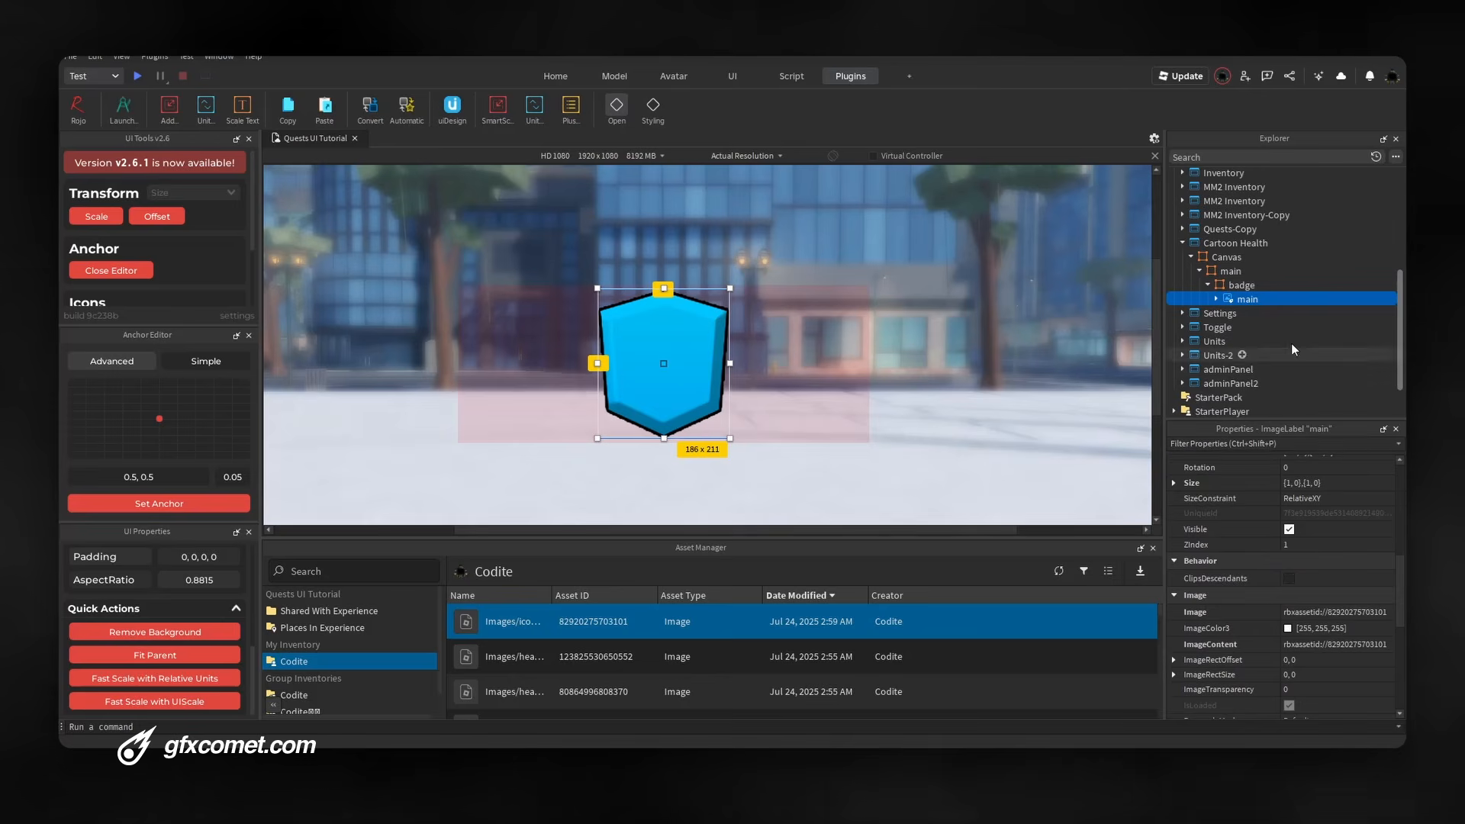
Add an ImageLabel inside the badge's main image and name it level
click(1266, 299)
text(image)
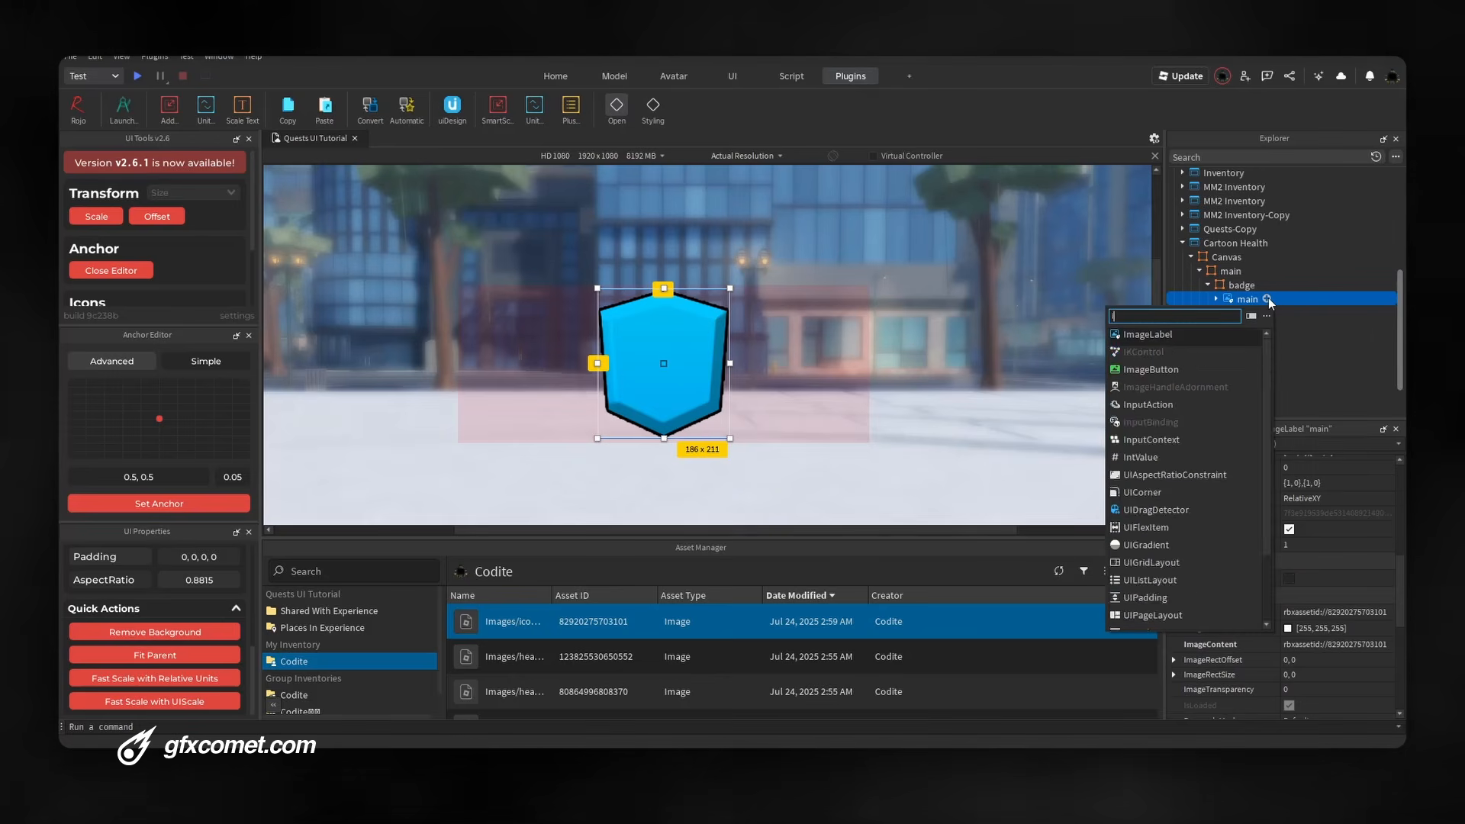
key(Return)
click(1275, 330)
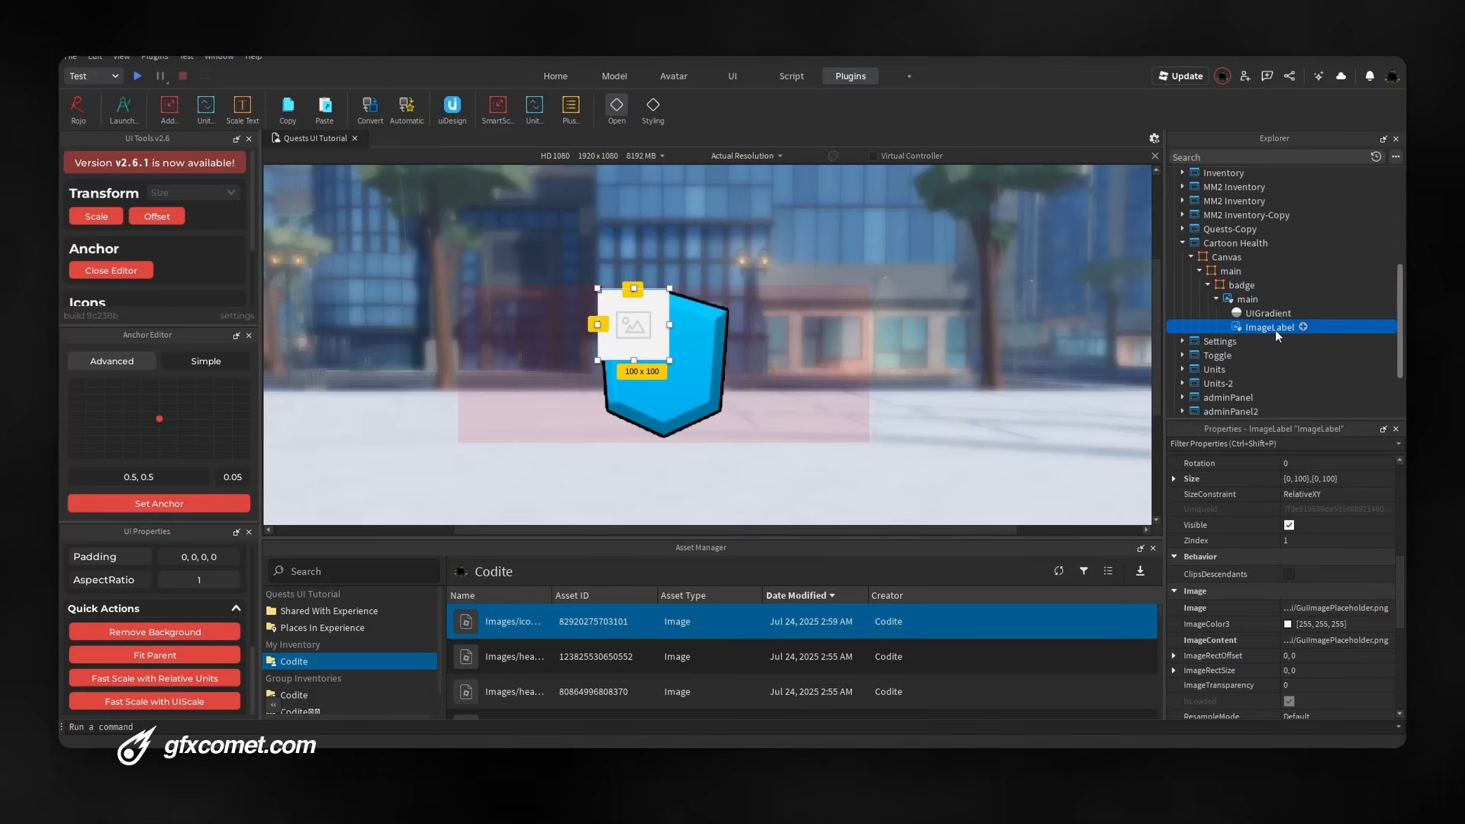
text(level)
key(Return)
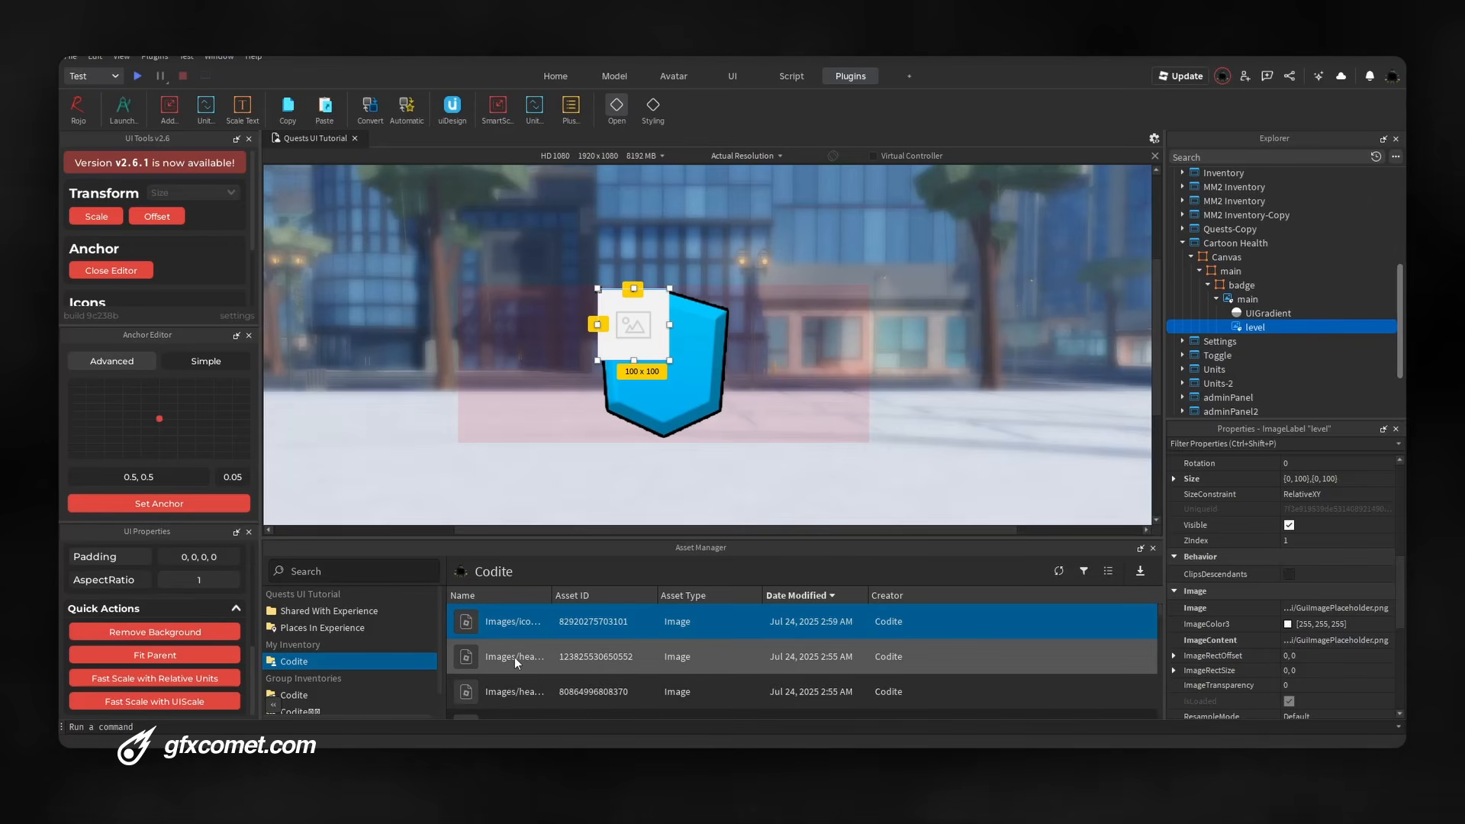
scroll(515, 657, down, 3)
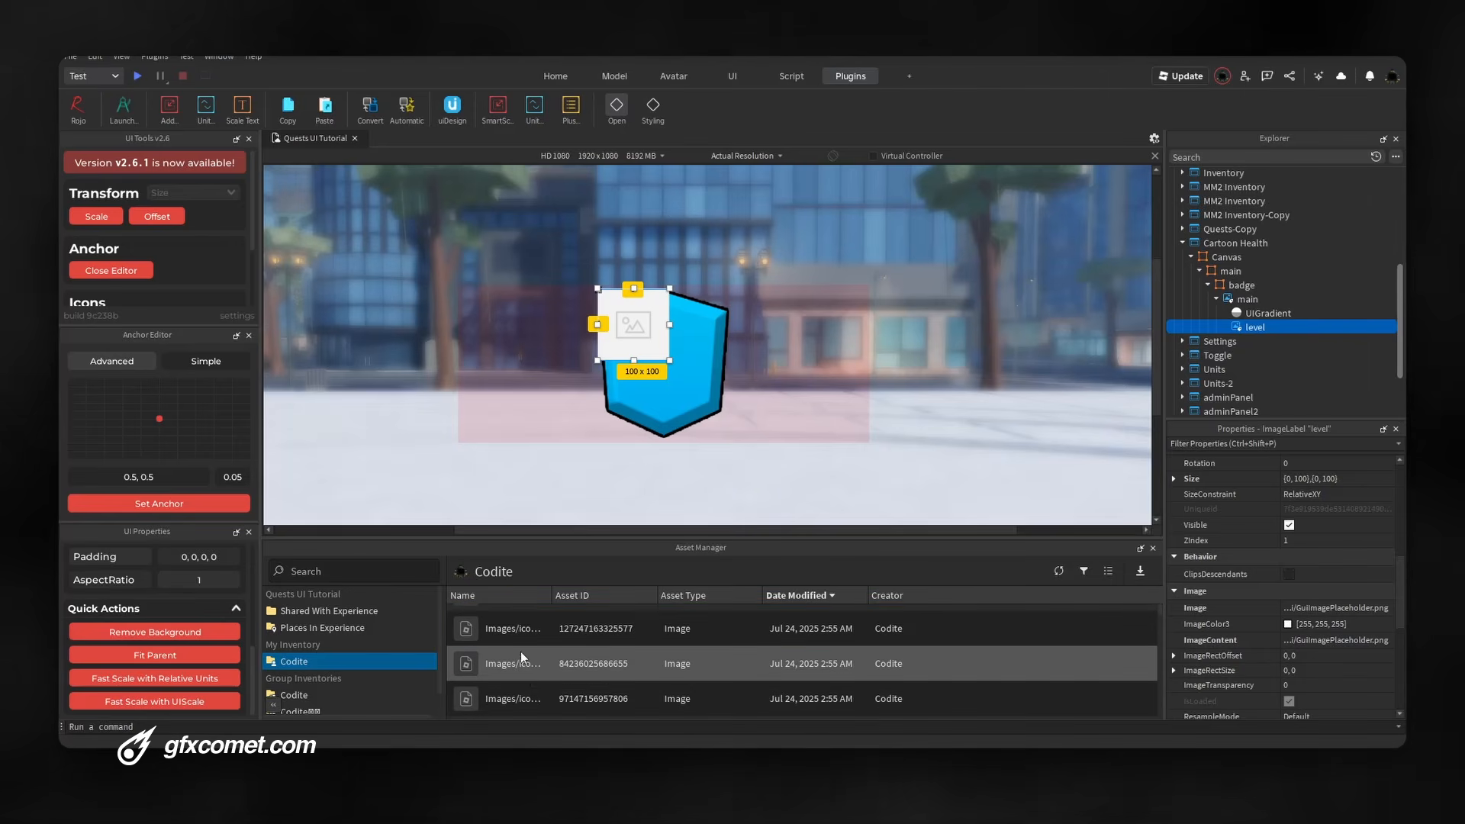
right_click(520, 665)
click(562, 708)
scroll(1340, 595, down, 1)
click(1347, 565)
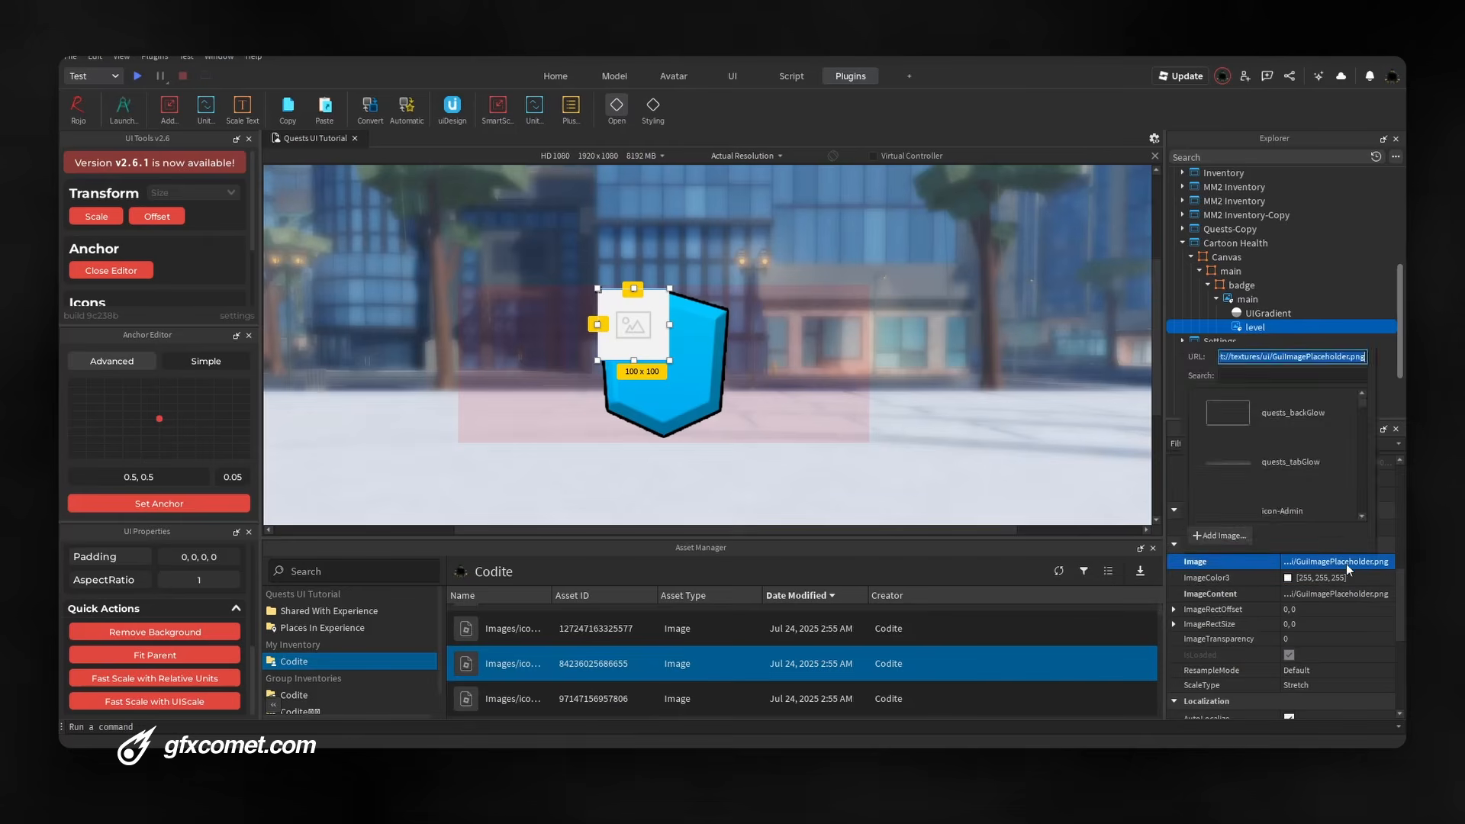
key(ctrl+v)
key(Return)
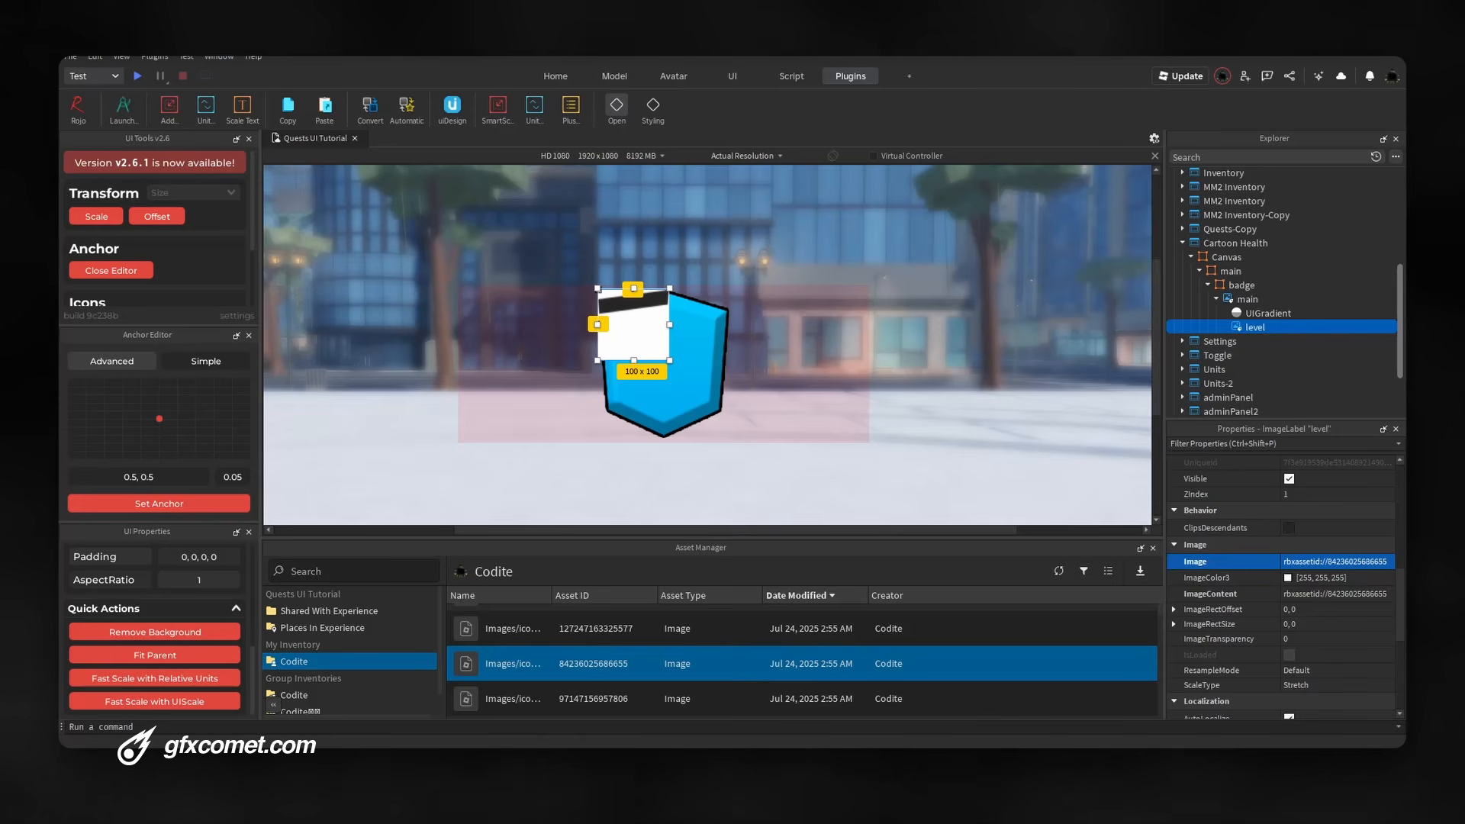
Set the level image's size to 126 by 74 in pixel offsets
scroll(1238, 555, up, 3)
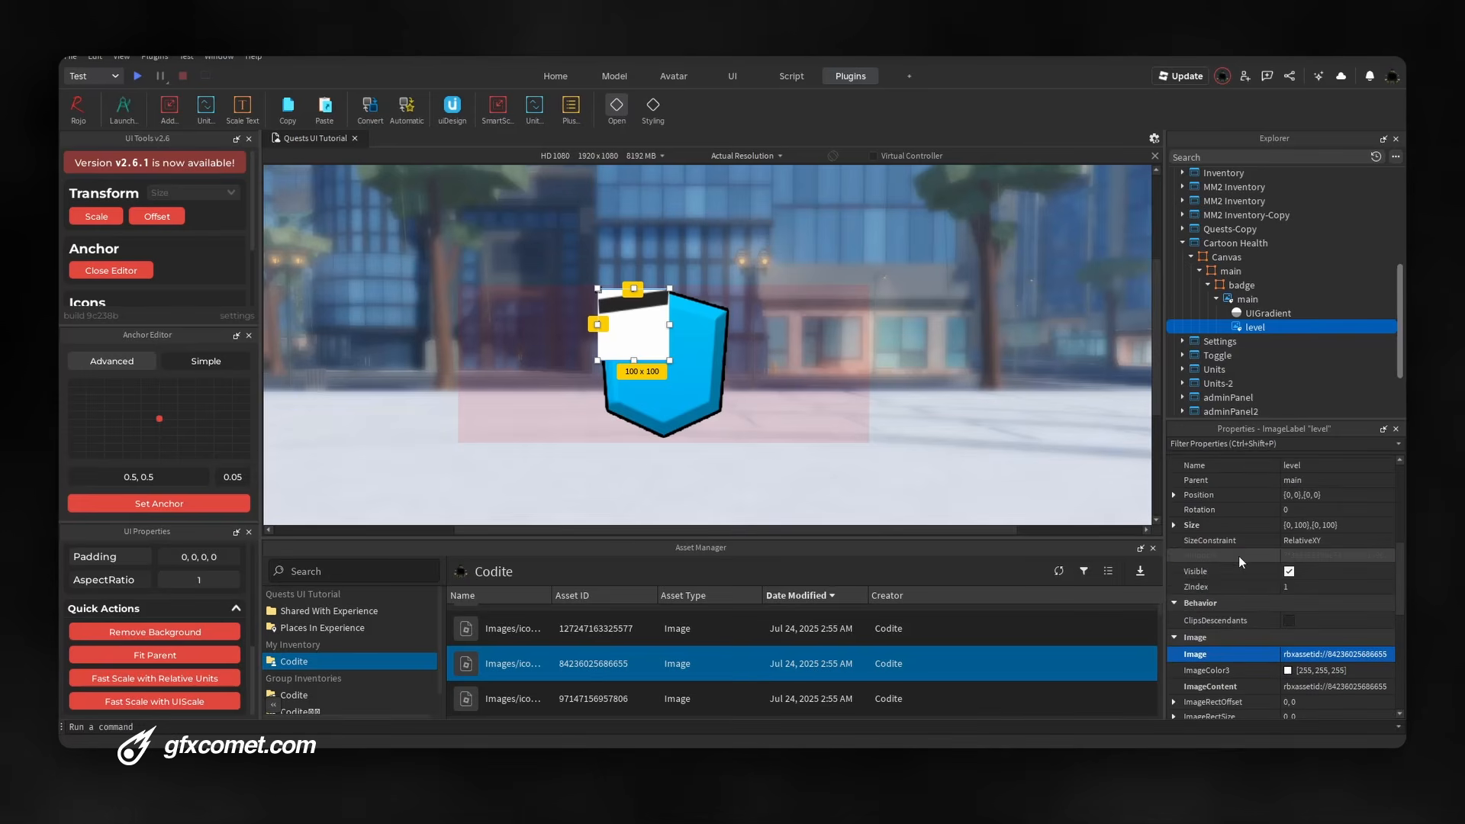
click(1173, 525)
double_click(1374, 540)
text(126)
double_click(1363, 557)
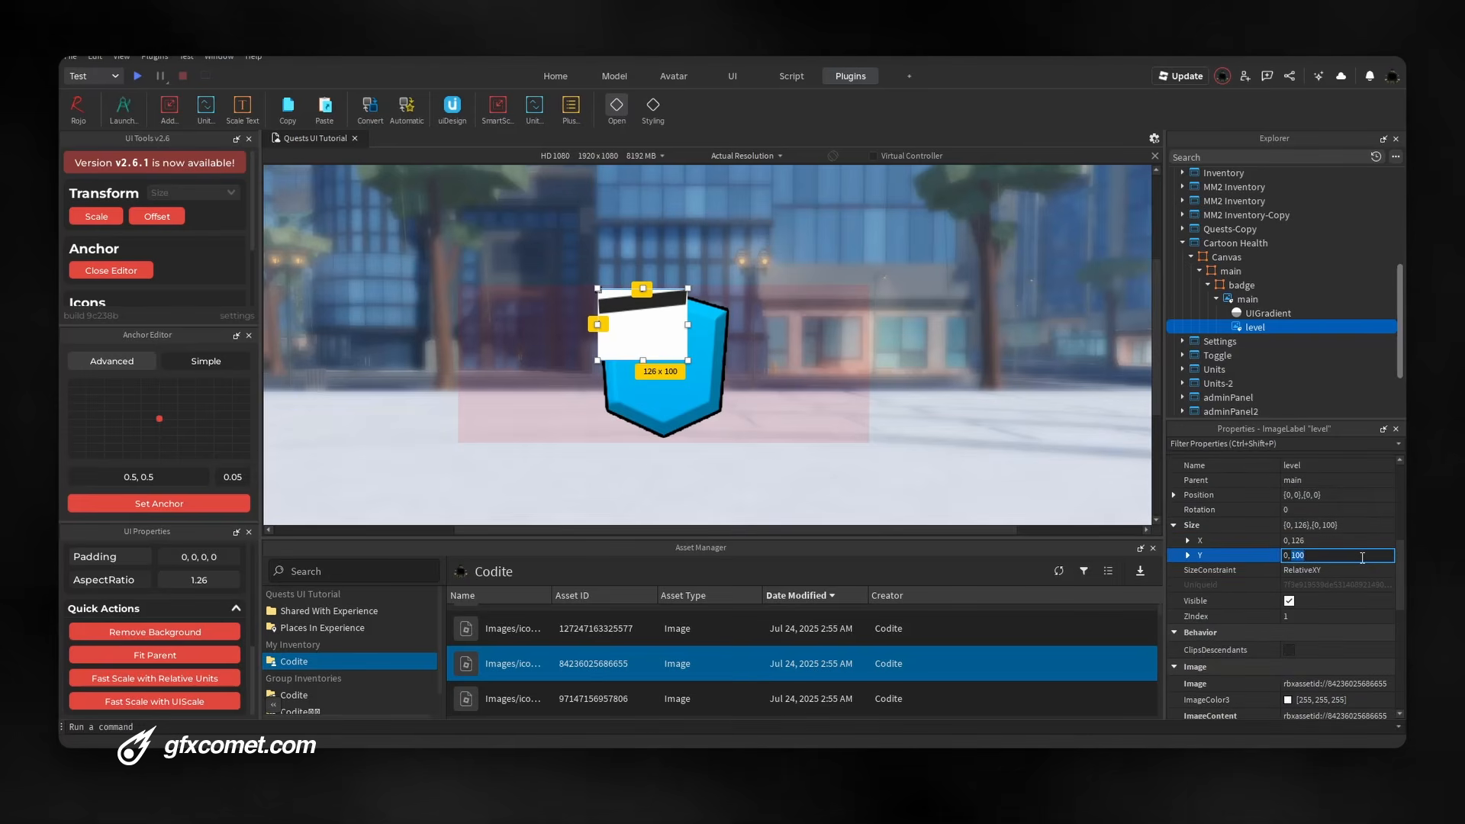
text(74)
key(Return)
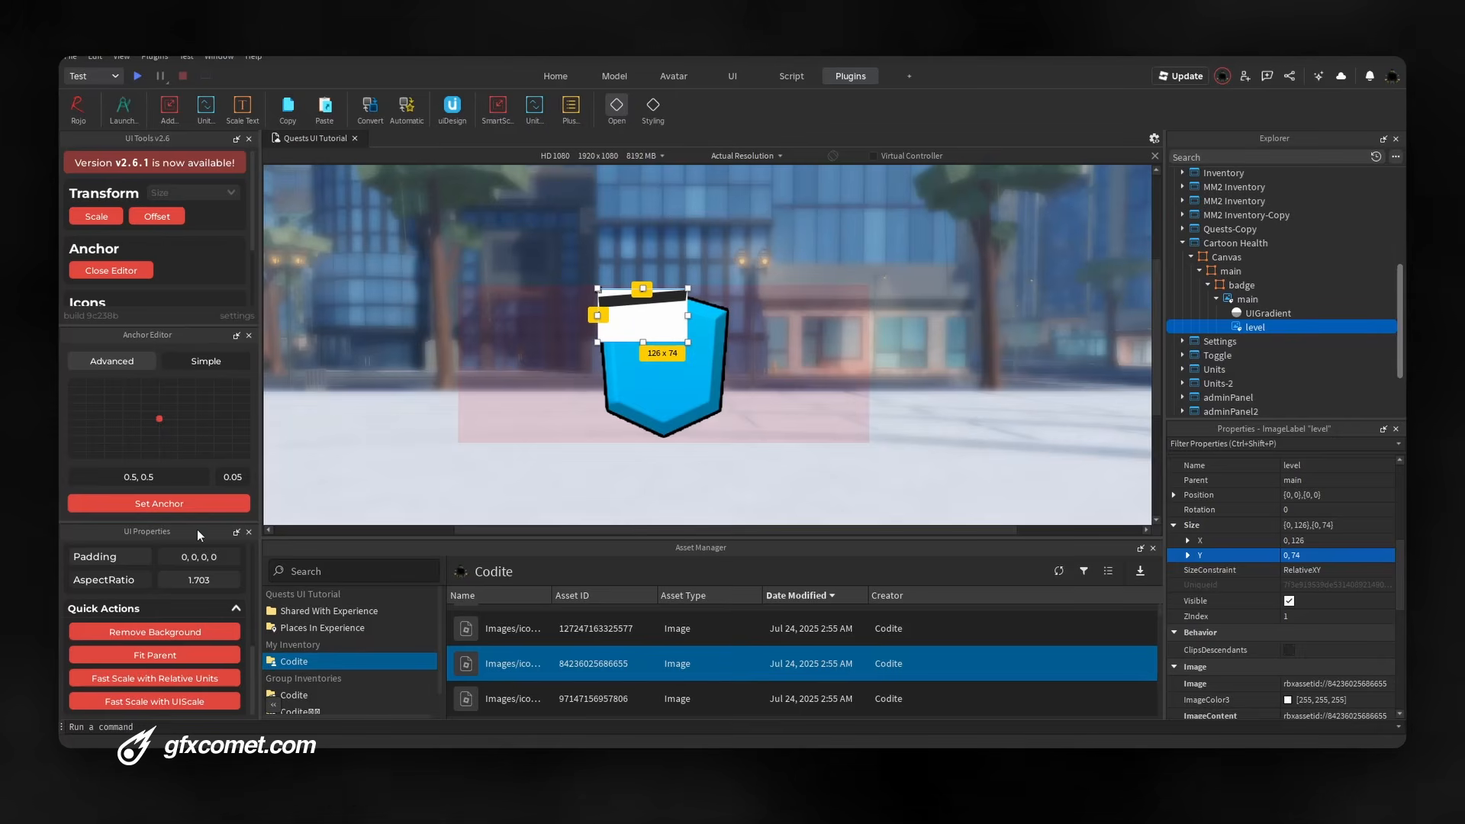
Center the level image on the shield with a 0.5, 0.5 anchor and remove its background
click(205, 505)
click(195, 633)
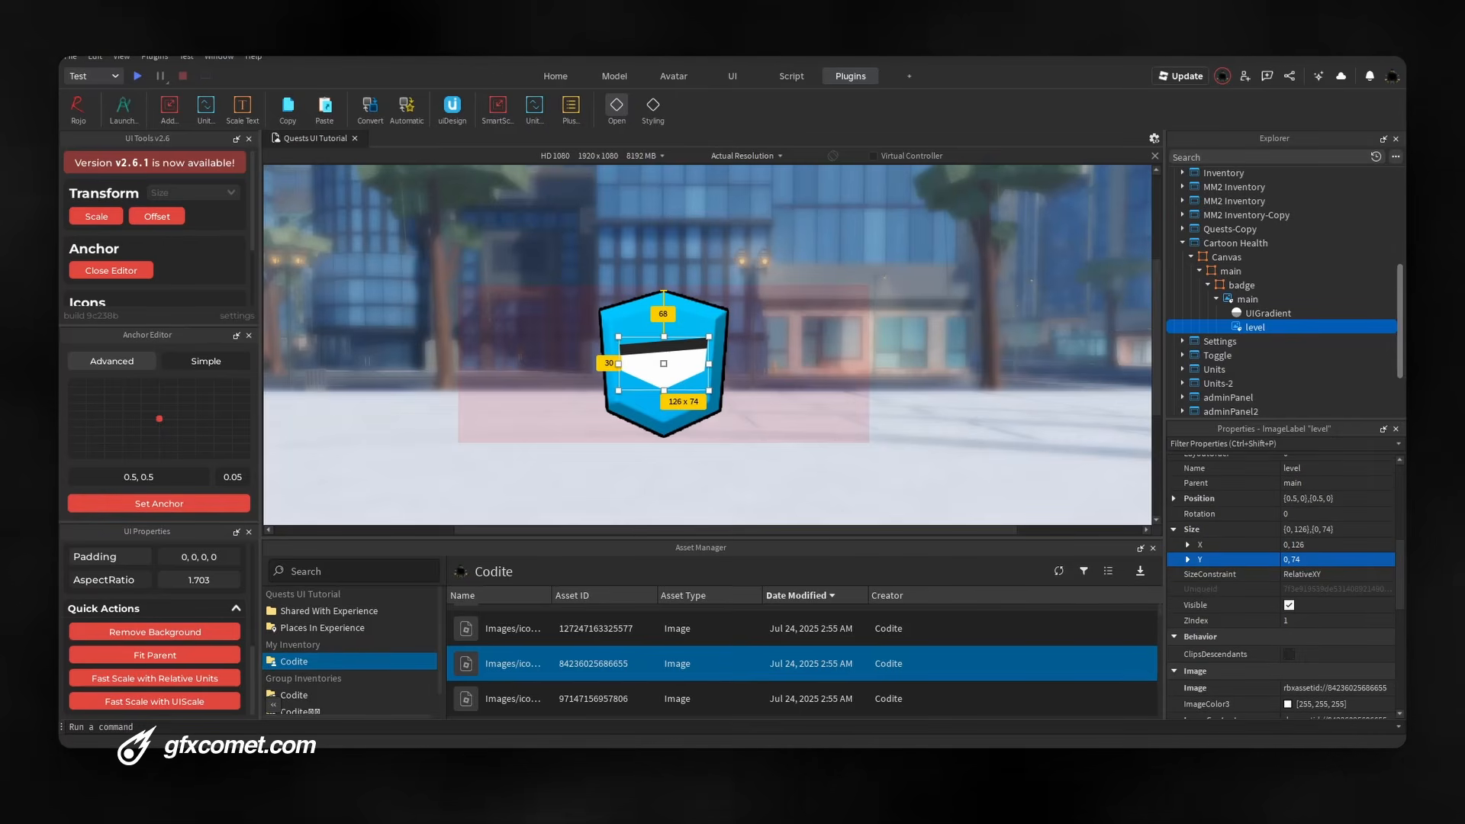
click(1337, 415)
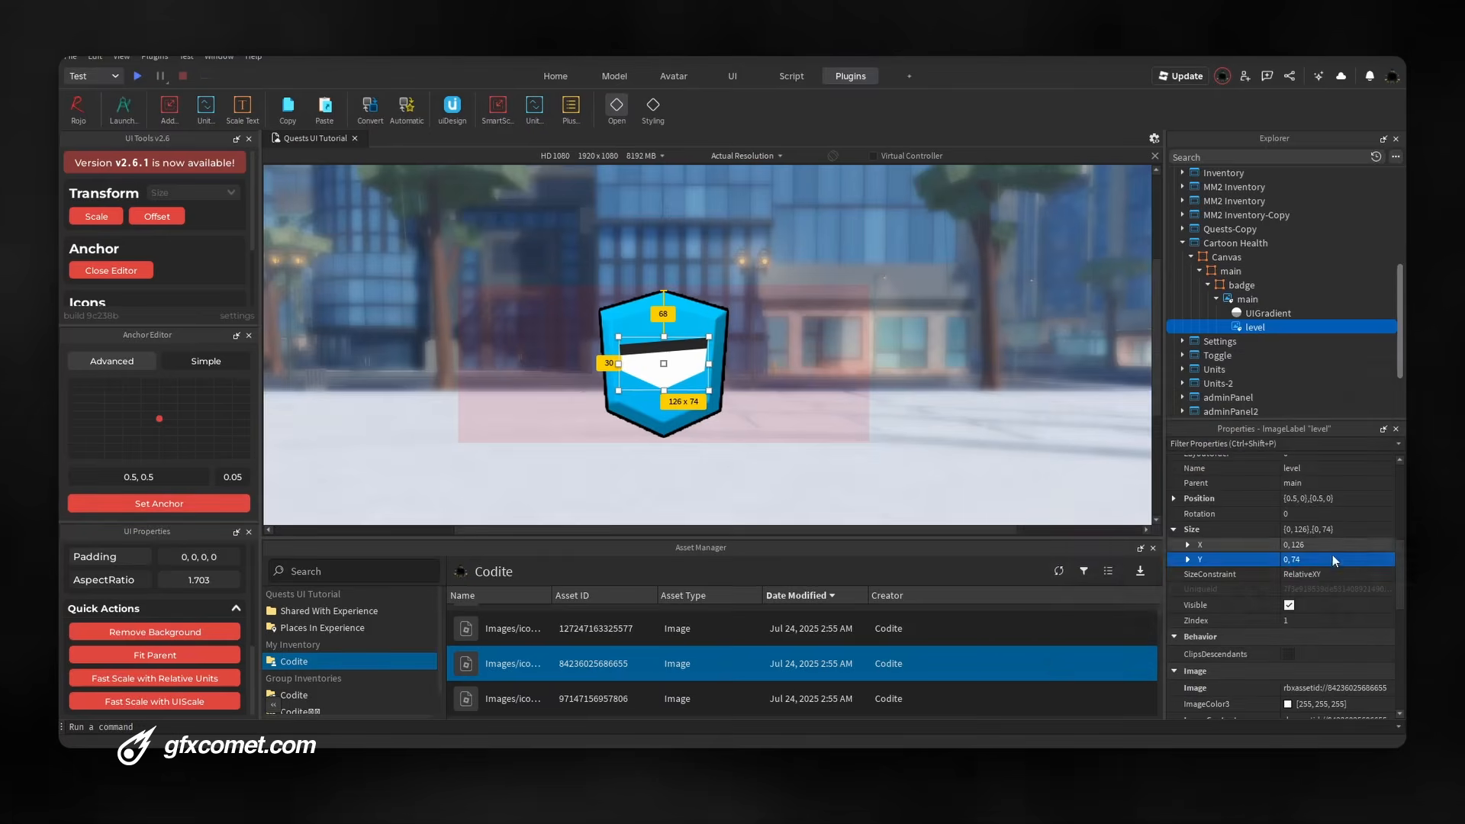
Set the level image's ImageColor3 to dark maroon #610134
click(1287, 703)
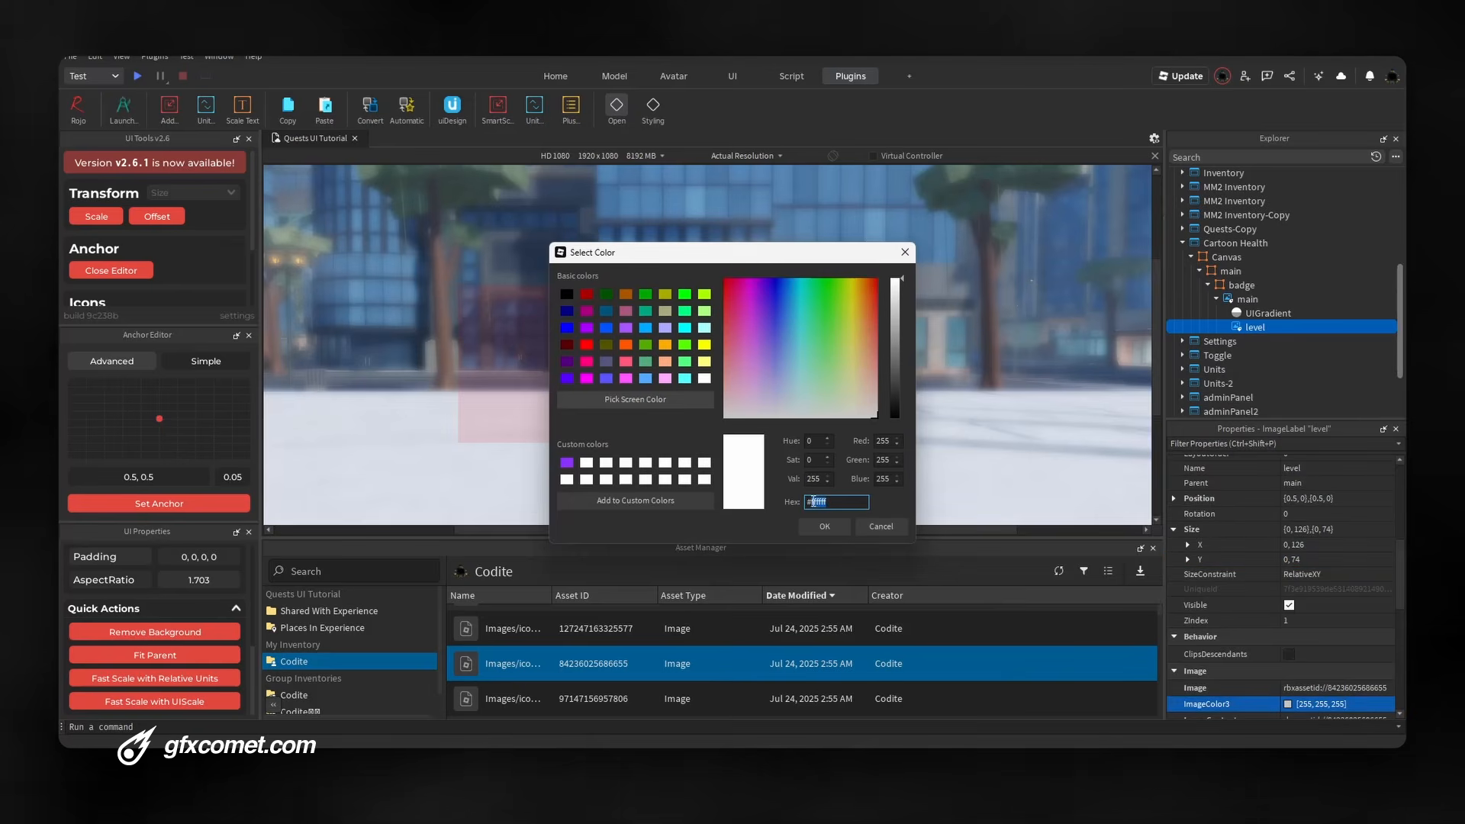
text(610134)
click(822, 526)
Move the level image straight down into the shield's lower part, to a vertical position scale of about 0.69
drag(668, 360, 666, 385)
click(685, 422)
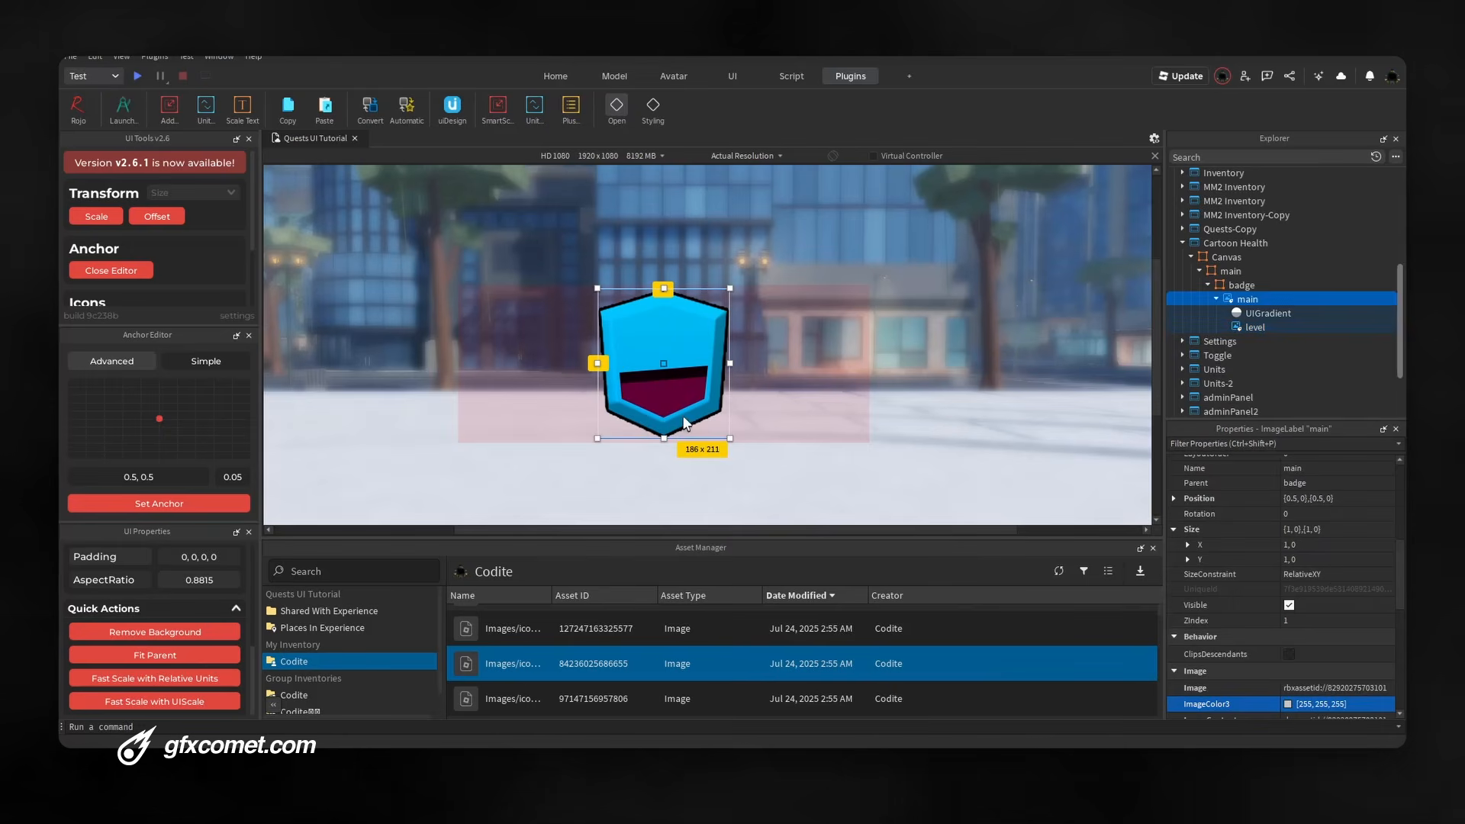
click(679, 402)
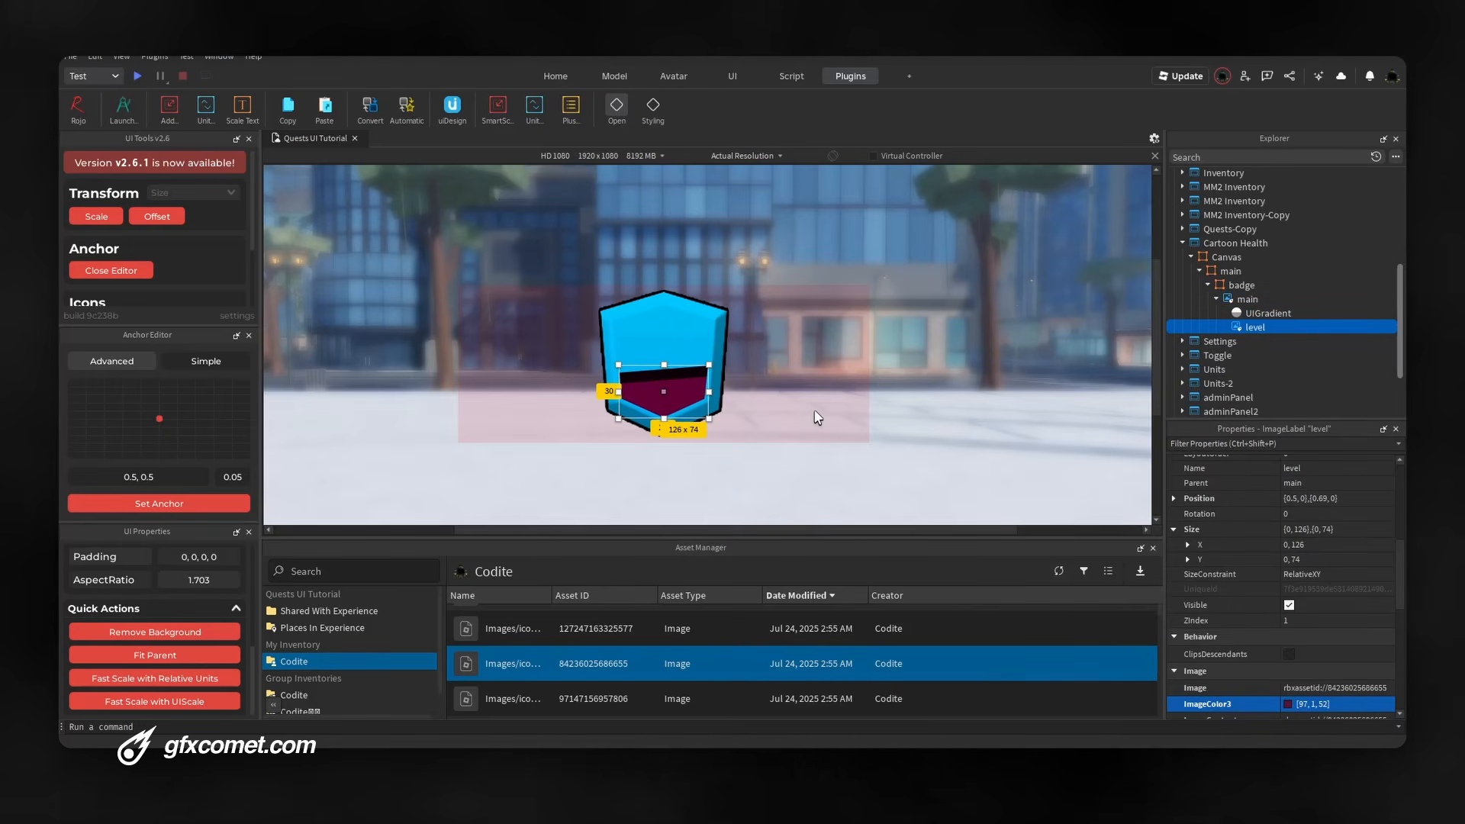
click(680, 344)
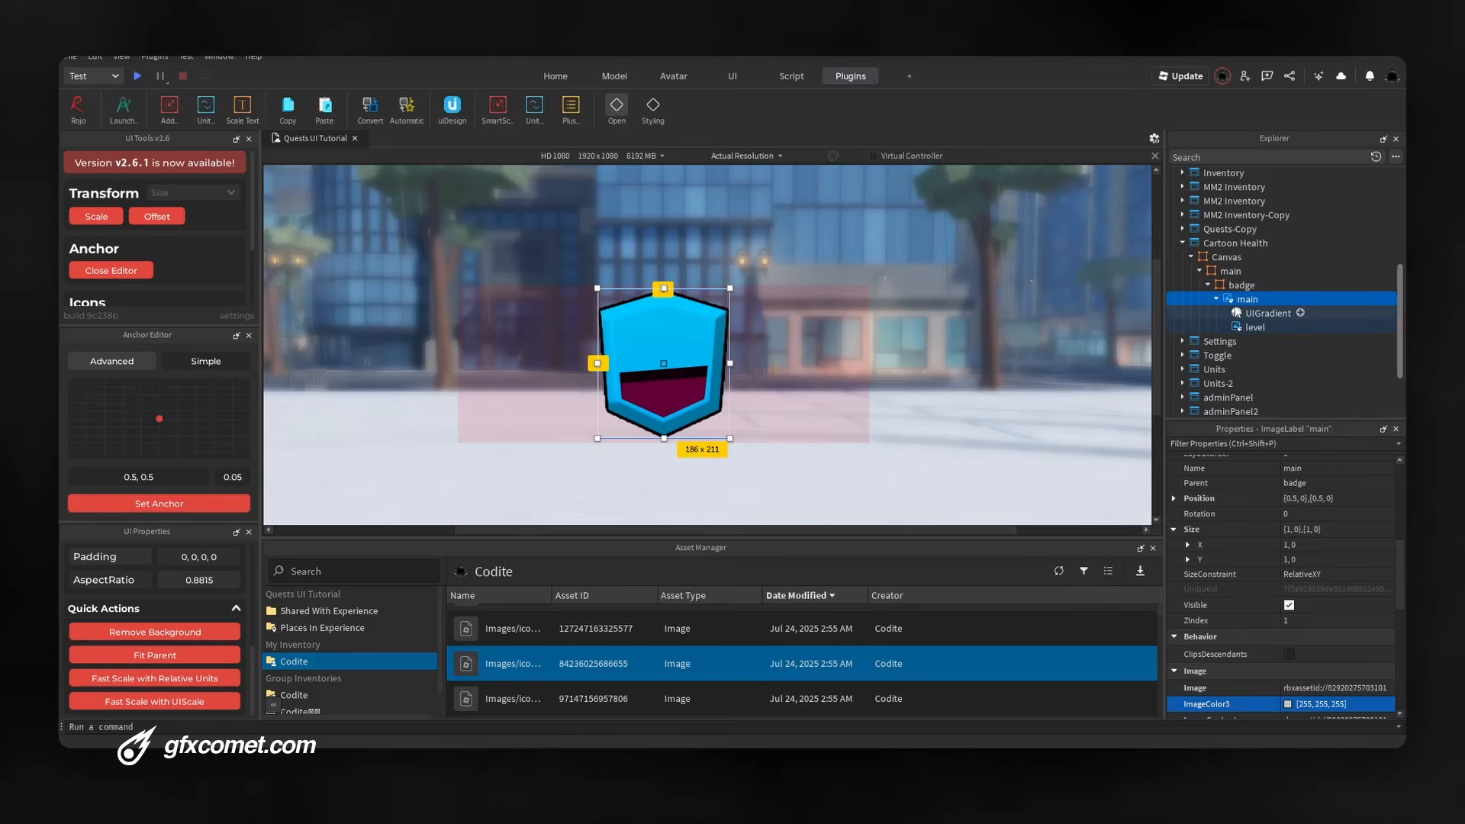
Add an ImageLabel directly under the badge frame and name it shadow
click(1217, 299)
click(1251, 286)
click(1263, 286)
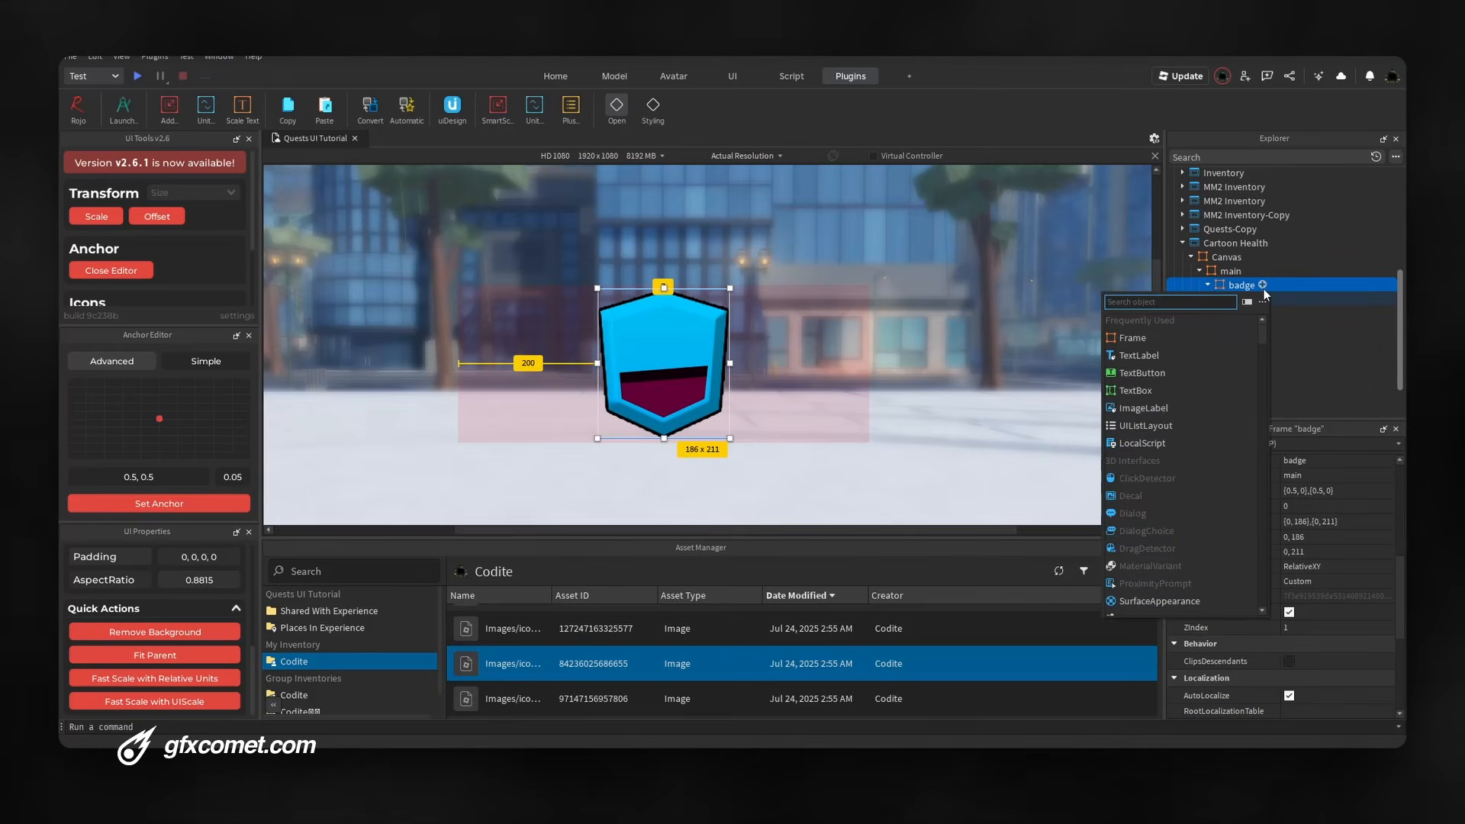
text(ImageLabel)
key(Return)
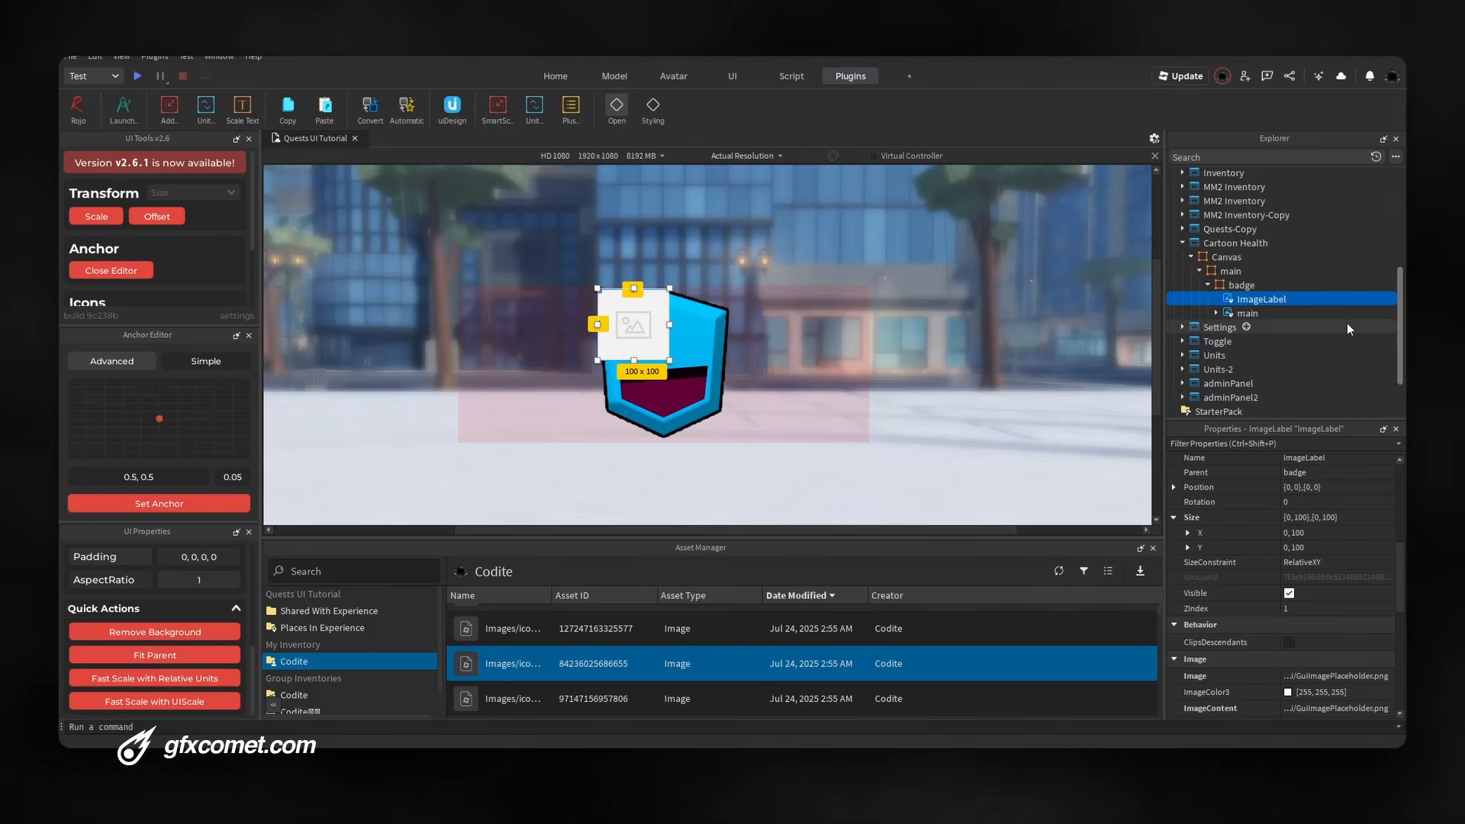
key(F2)
text(sgha)
text(ow)
key(Return)
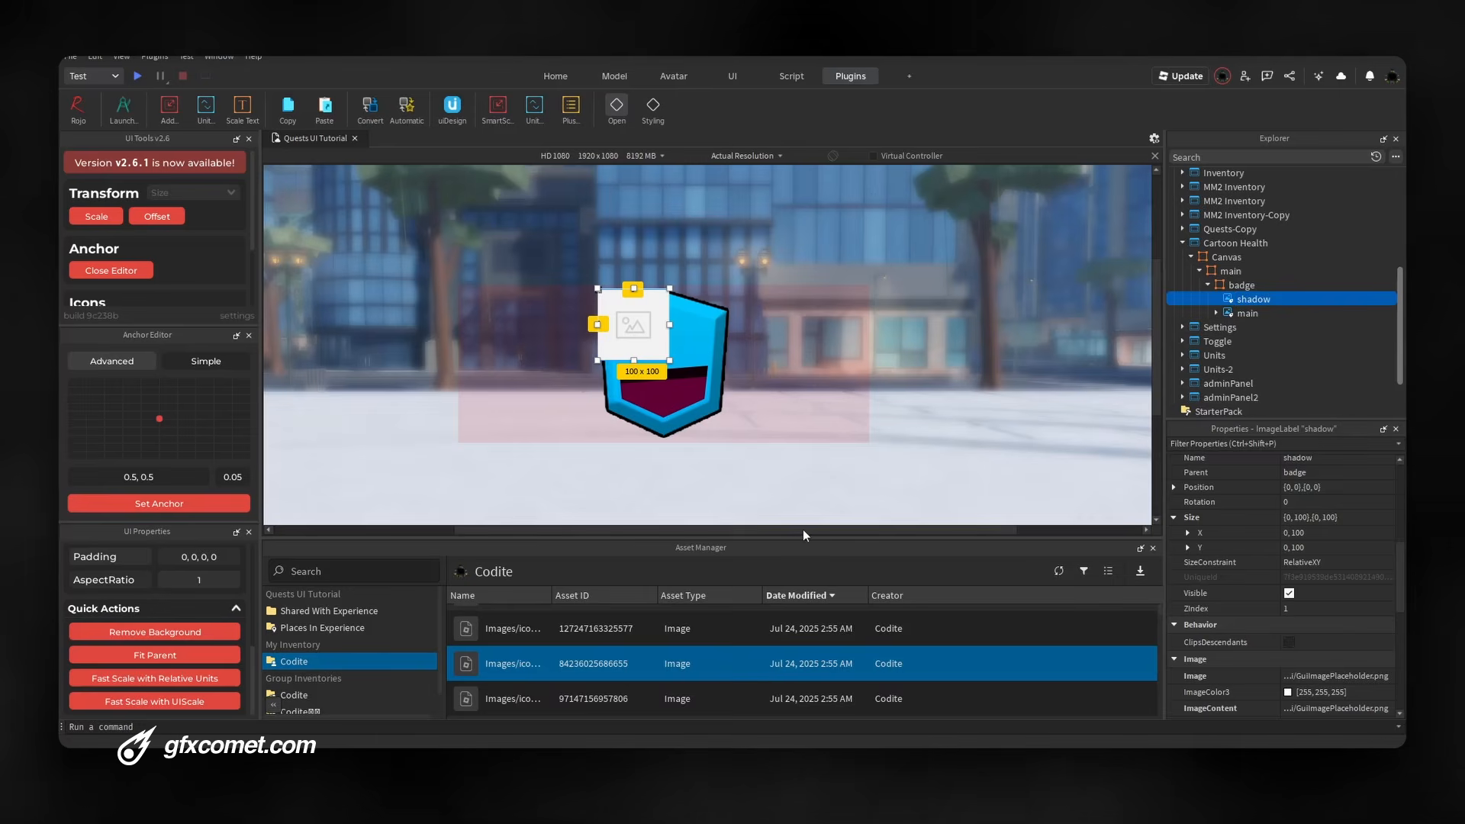
right_click(513, 700)
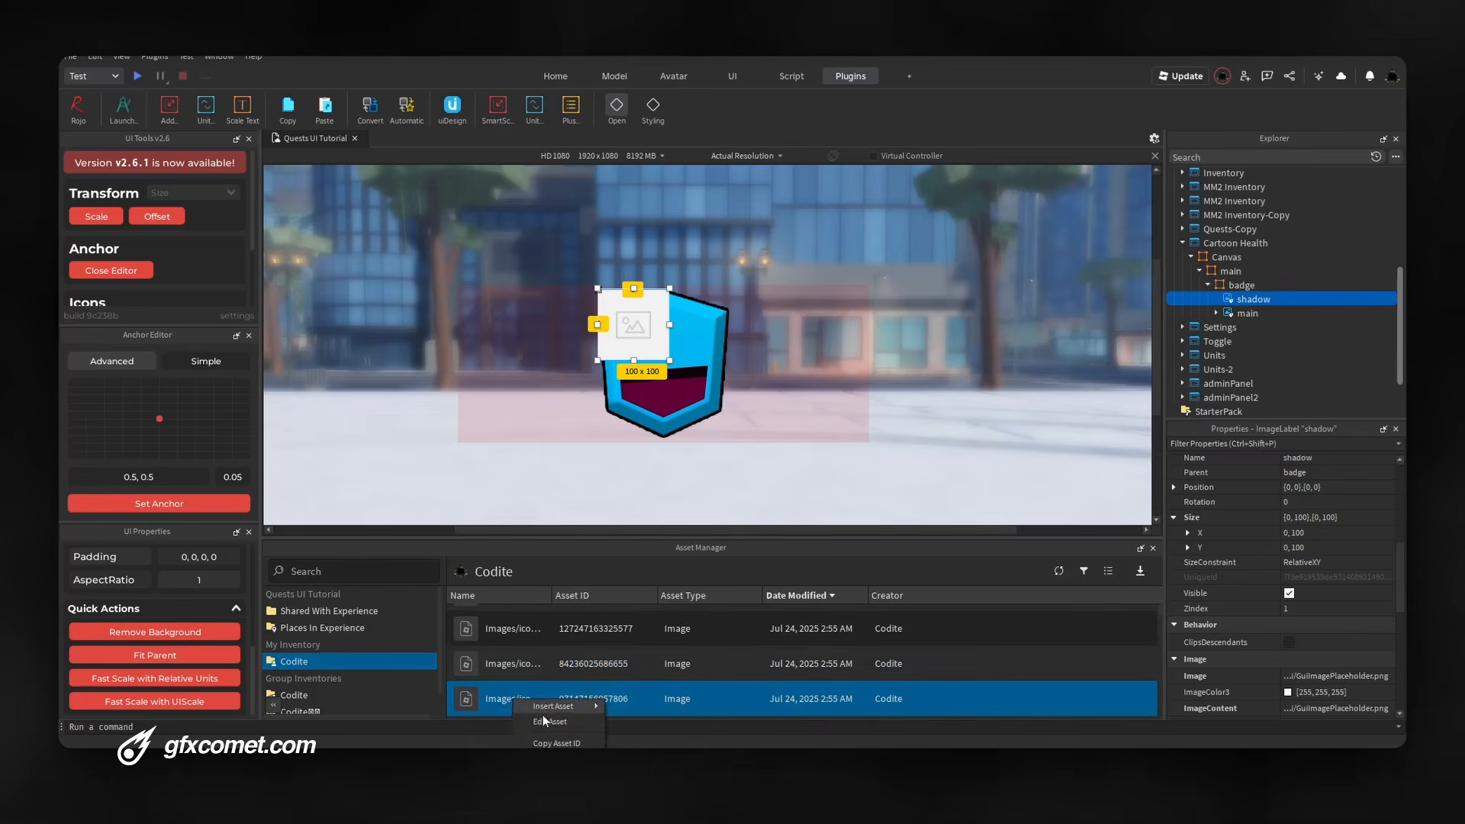
click(551, 741)
click(1366, 678)
key(ctrl+v)
key(Return)
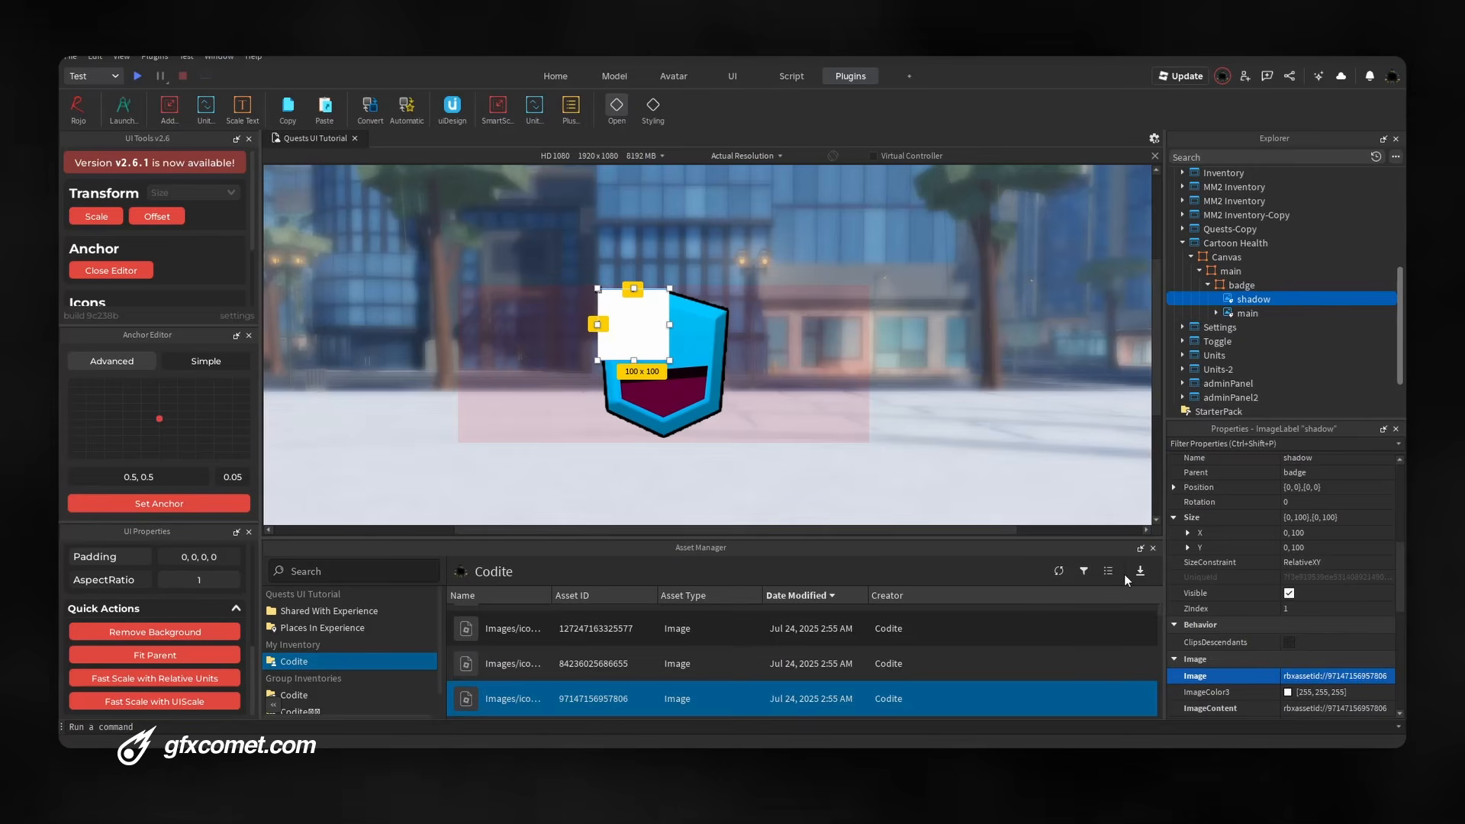
Set the shadow image's size to 187 by 211 in pixel offsets
double_click(1337, 532)
text(187)
double_click(1336, 548)
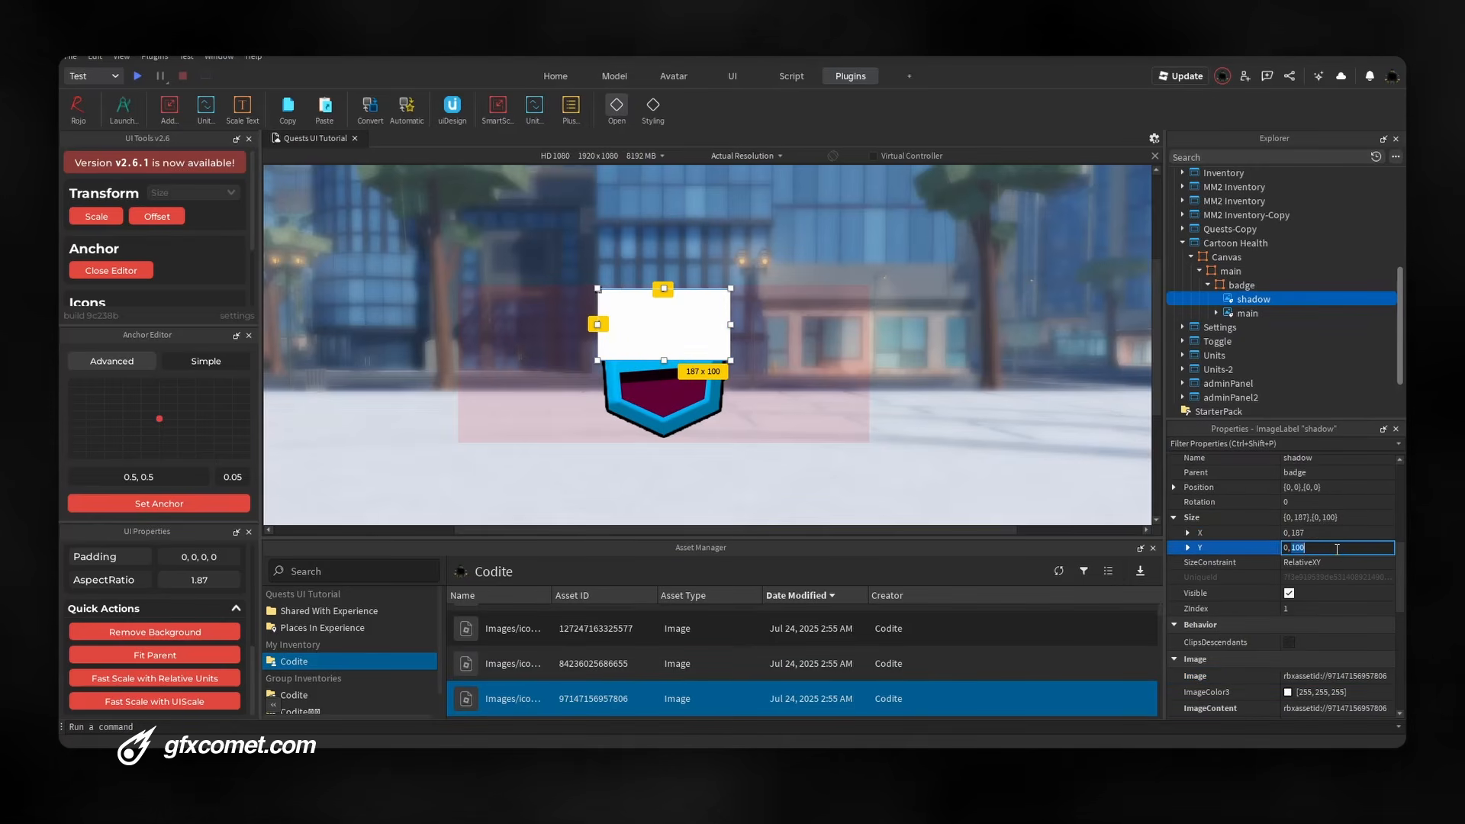
key(Return)
text(21)
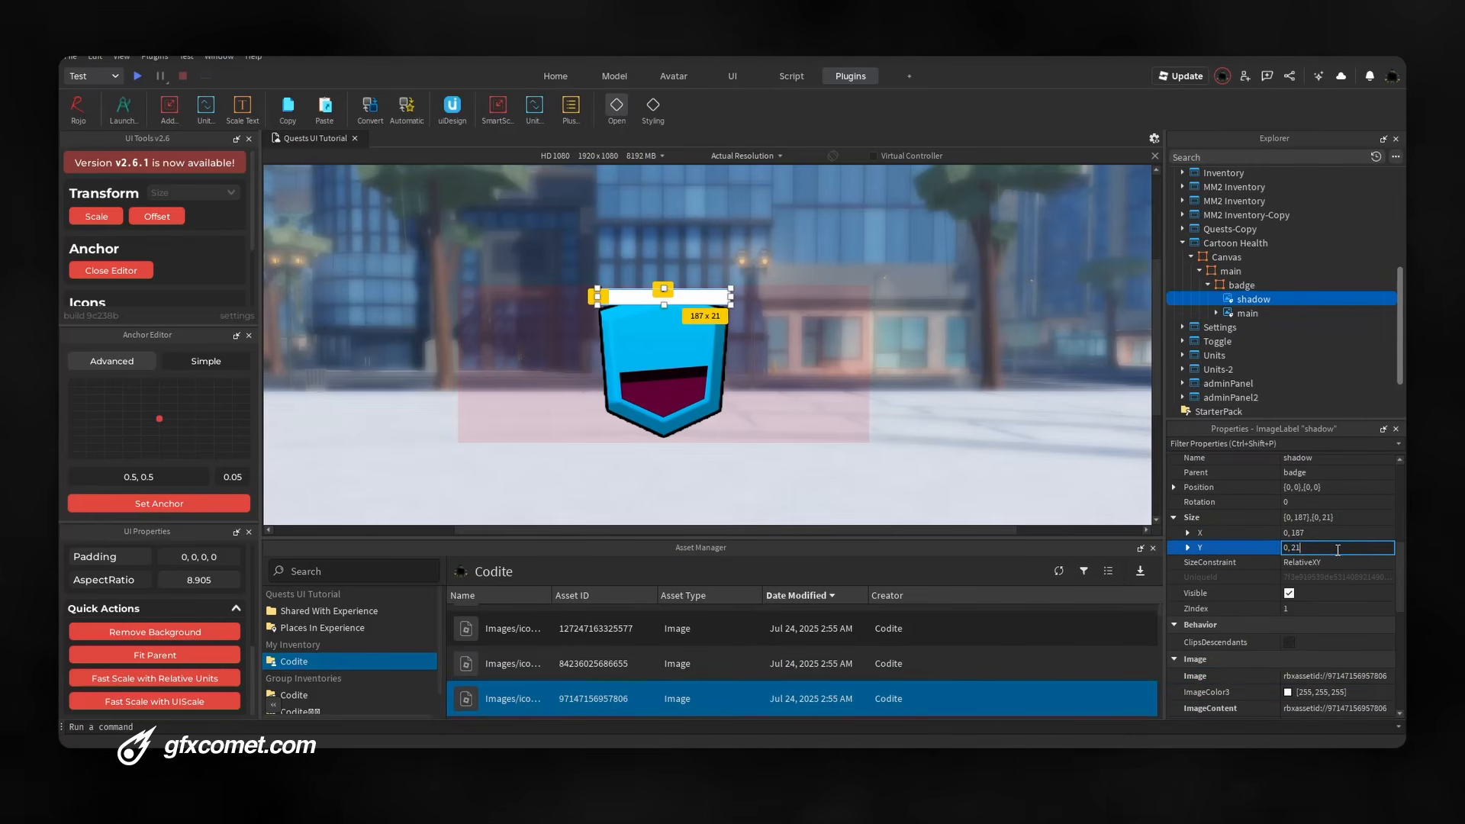
text(1)
key(Return)
Center the shadow image on the badge without a background and convert its size to scale units
click(195, 507)
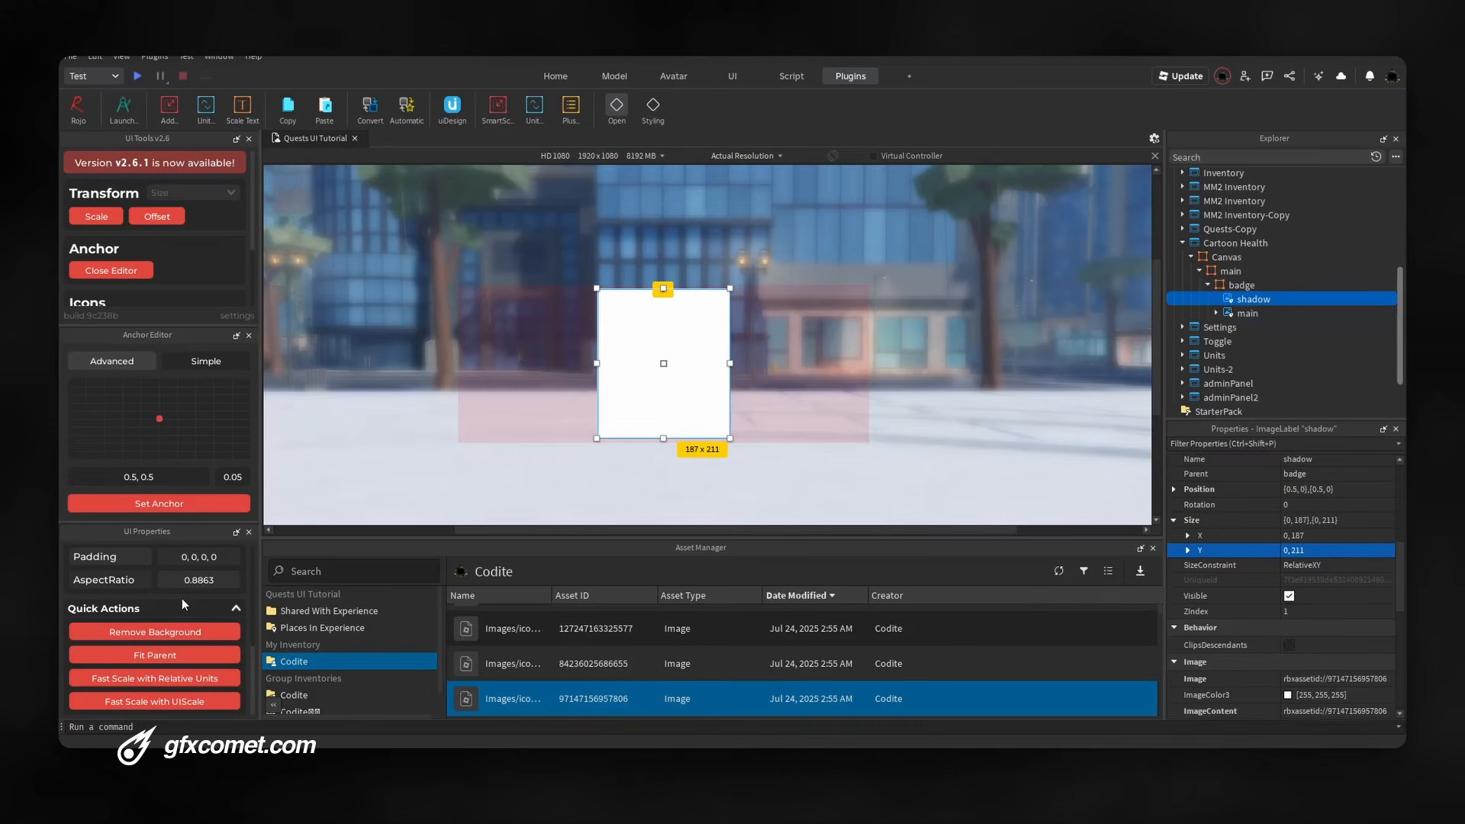
click(118, 217)
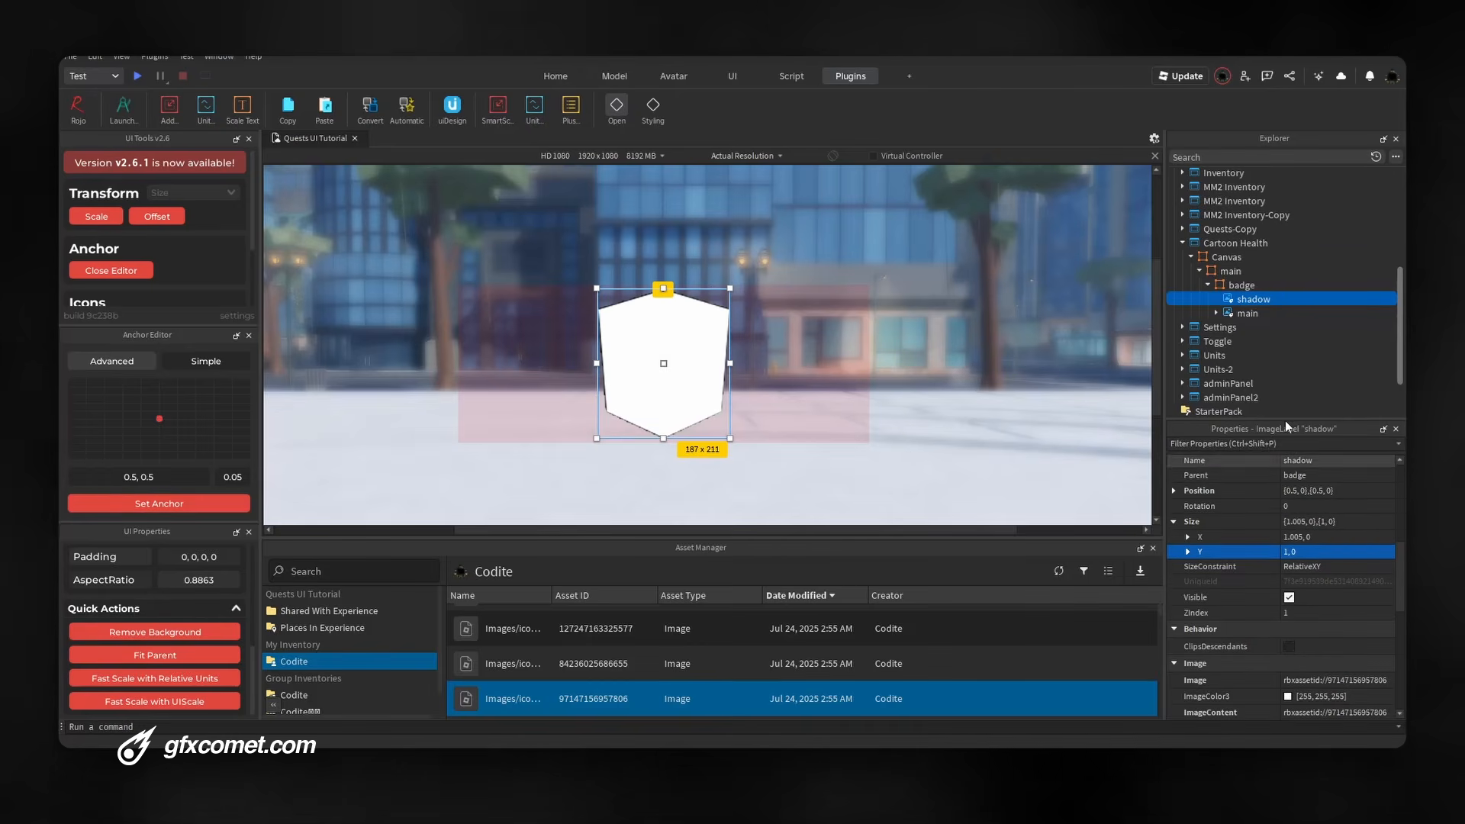
Cut the main image and paste it back into the badge frame so it renders in front of the shadow
click(1239, 314)
key(ctrl+x)
click(1241, 286)
key(ctrl+shift+v)
click(1246, 314)
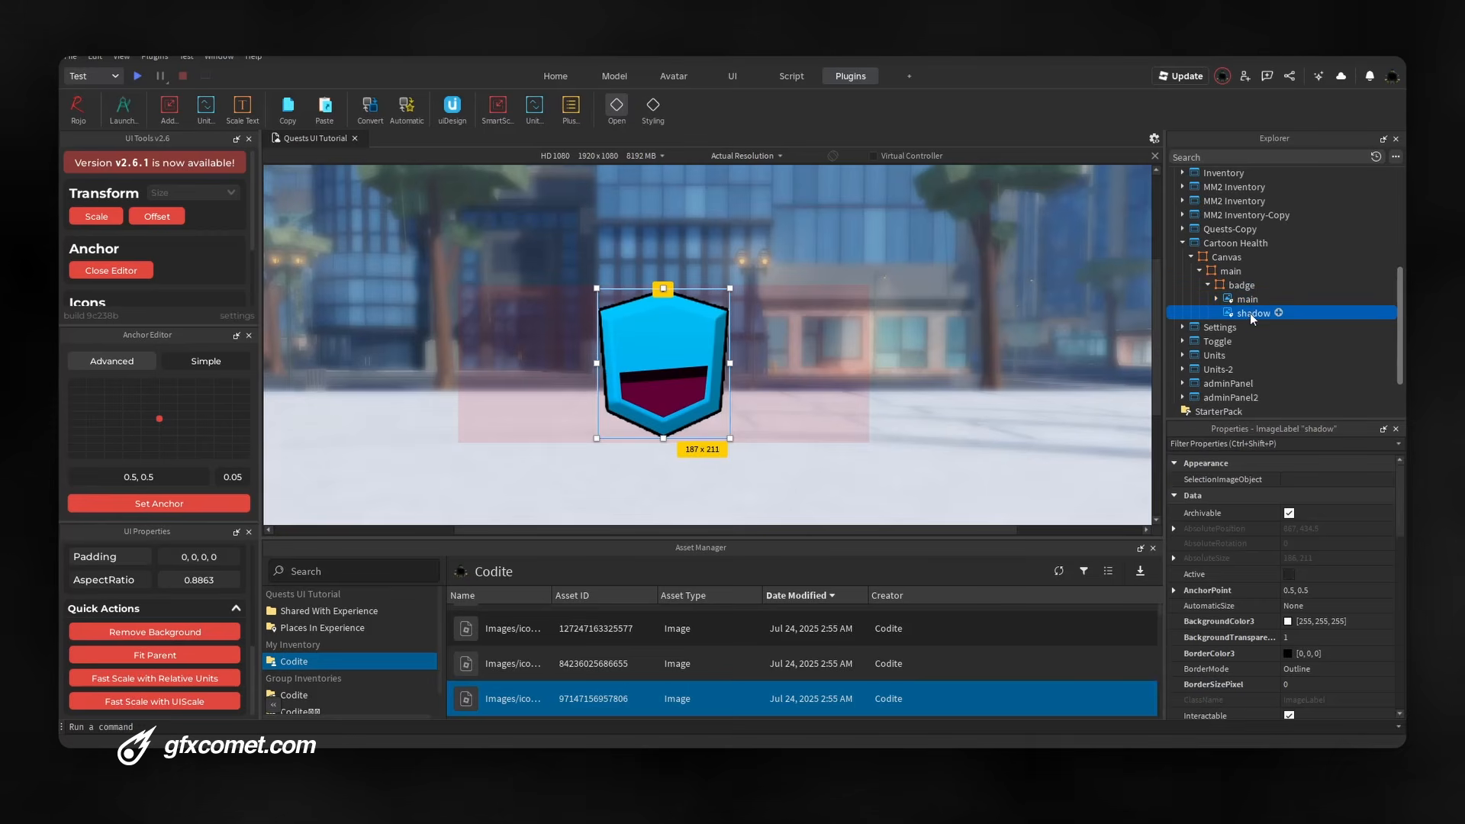
Offset the shadow from the shield by setting its position scale to 0.535 on both X and Y
scroll(1306, 636, down, 3)
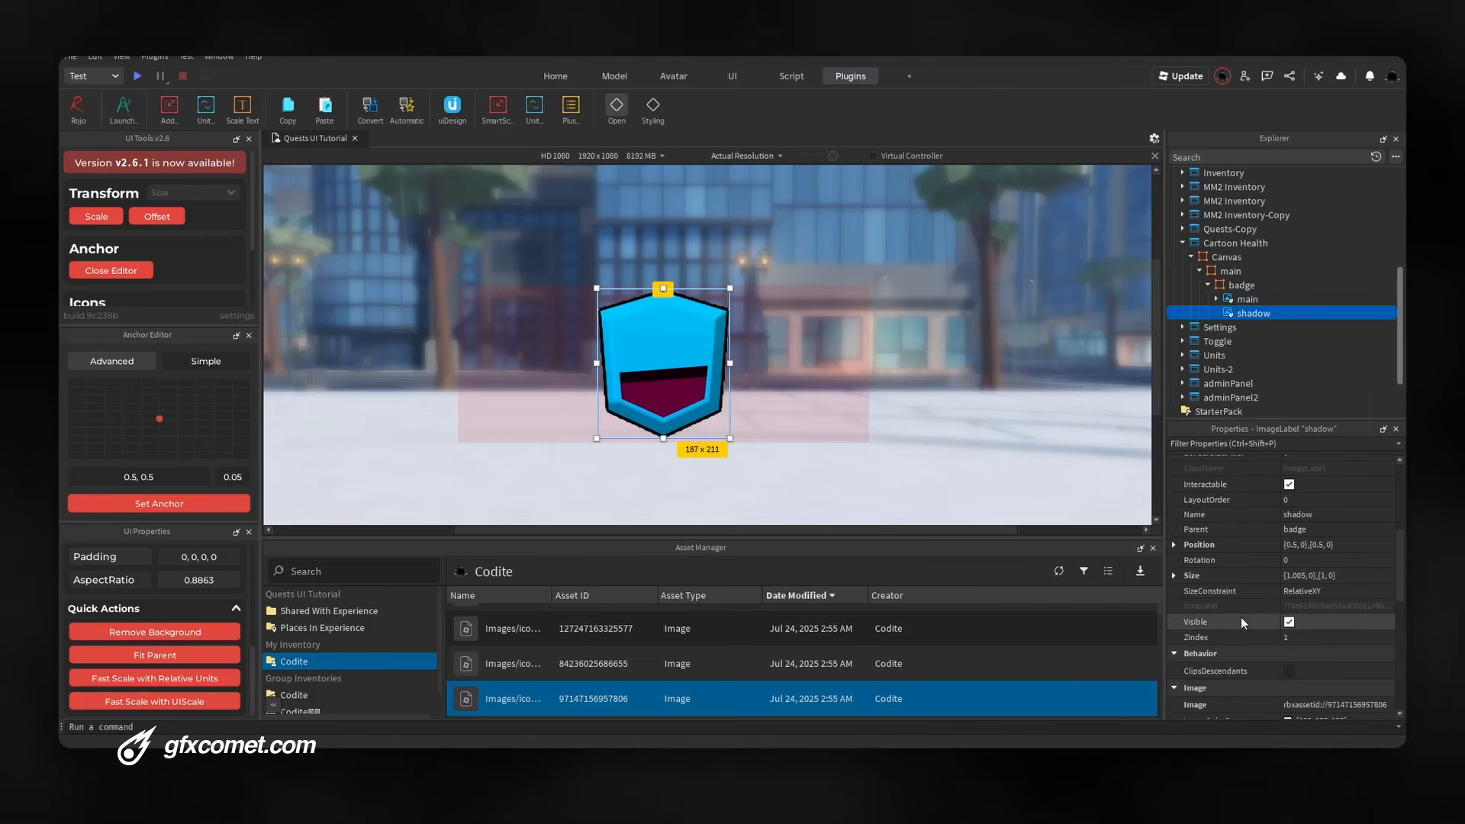
click(1172, 576)
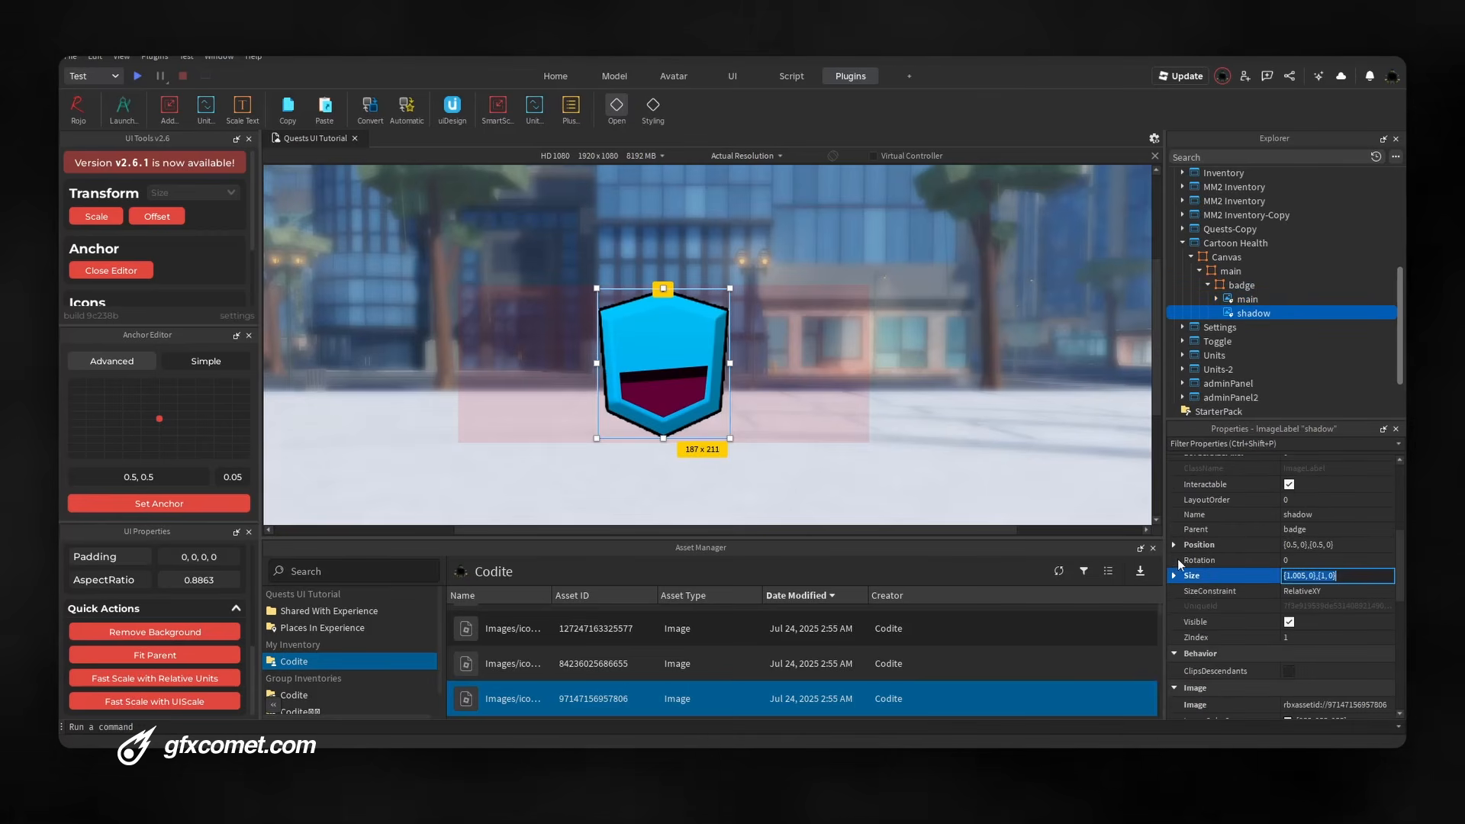
click(1173, 544)
click(1187, 560)
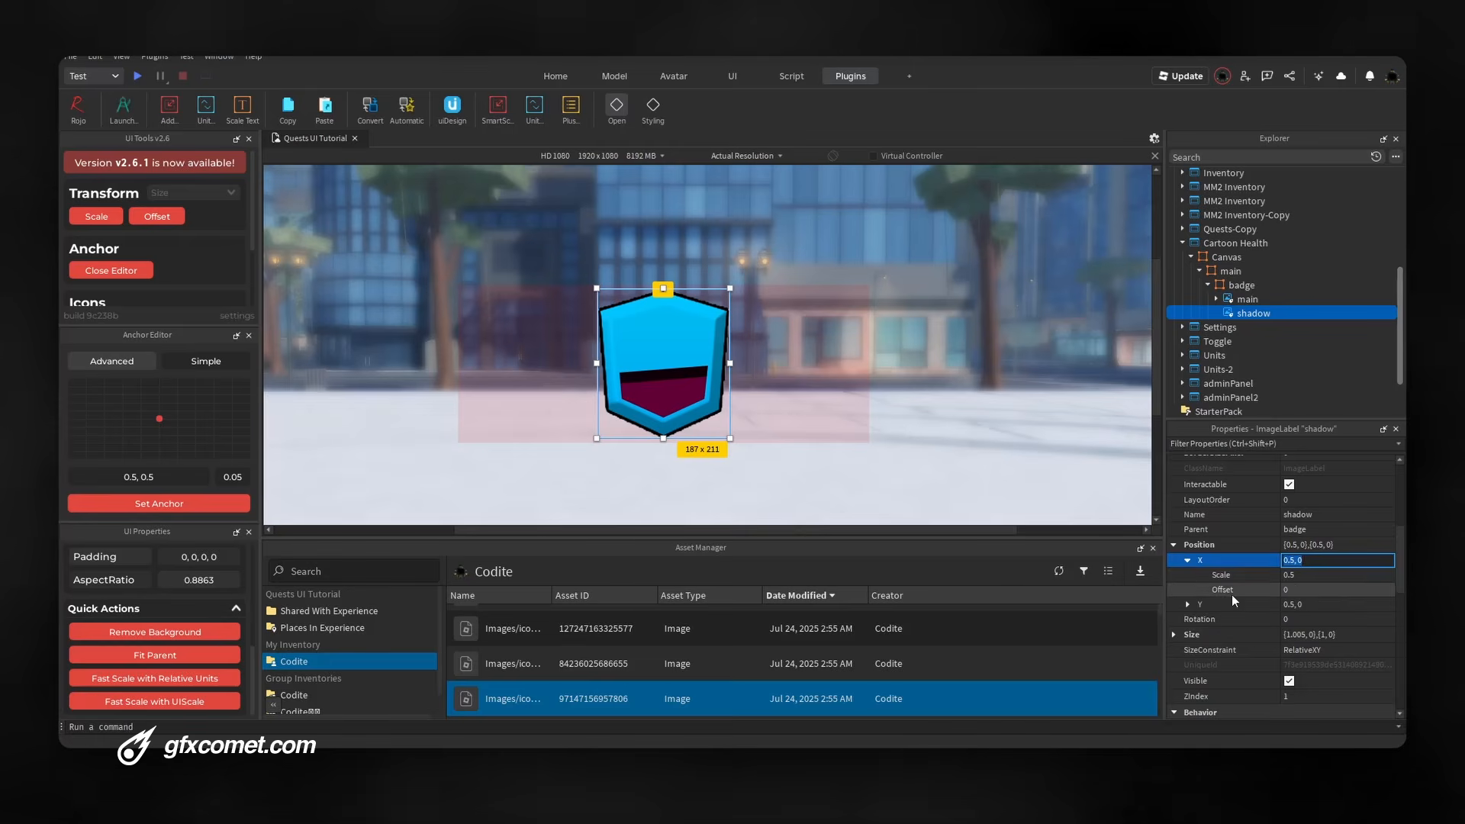
click(1348, 574)
text(5)
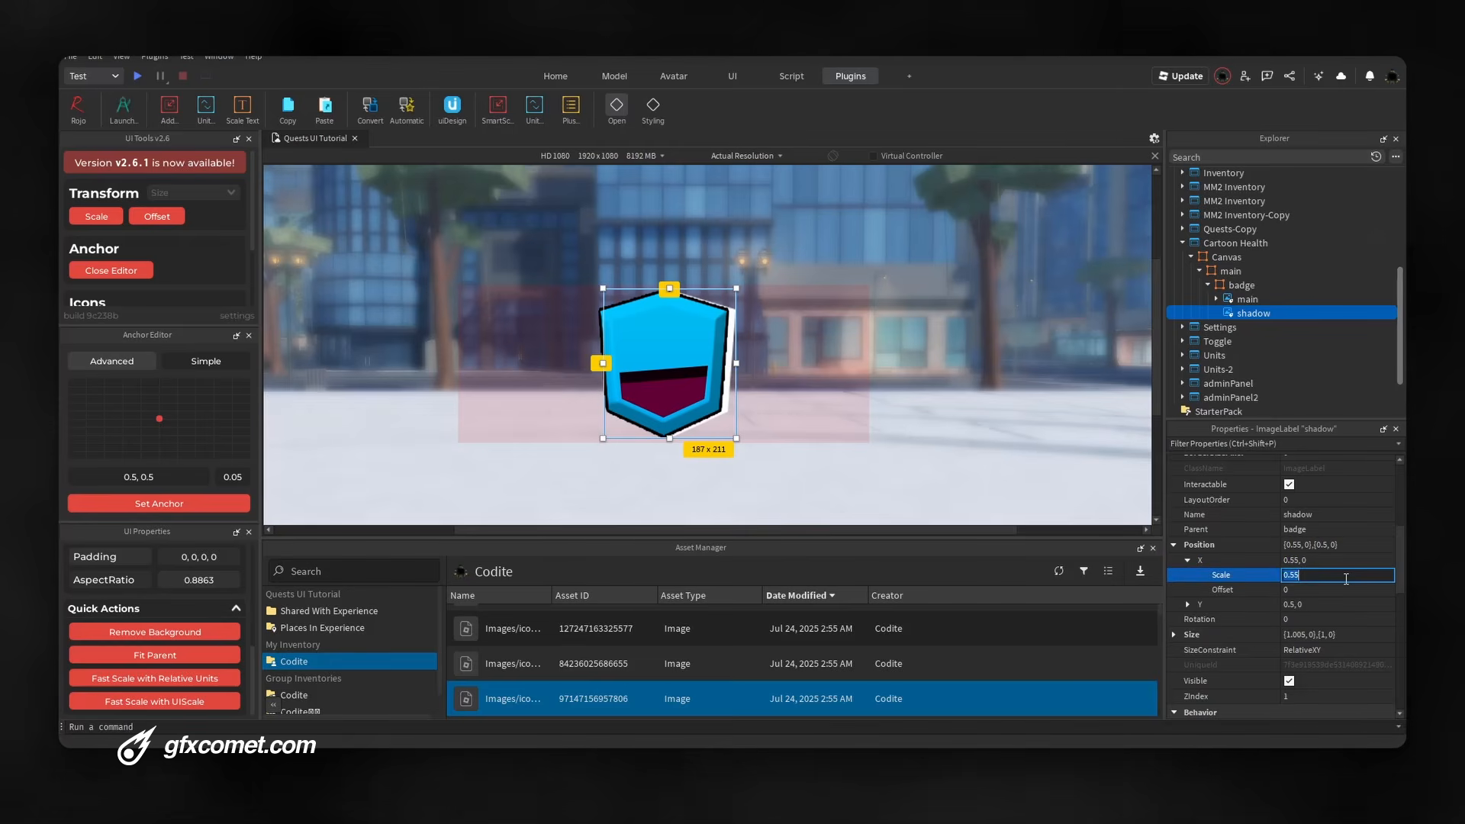
text(35)
key(Return)
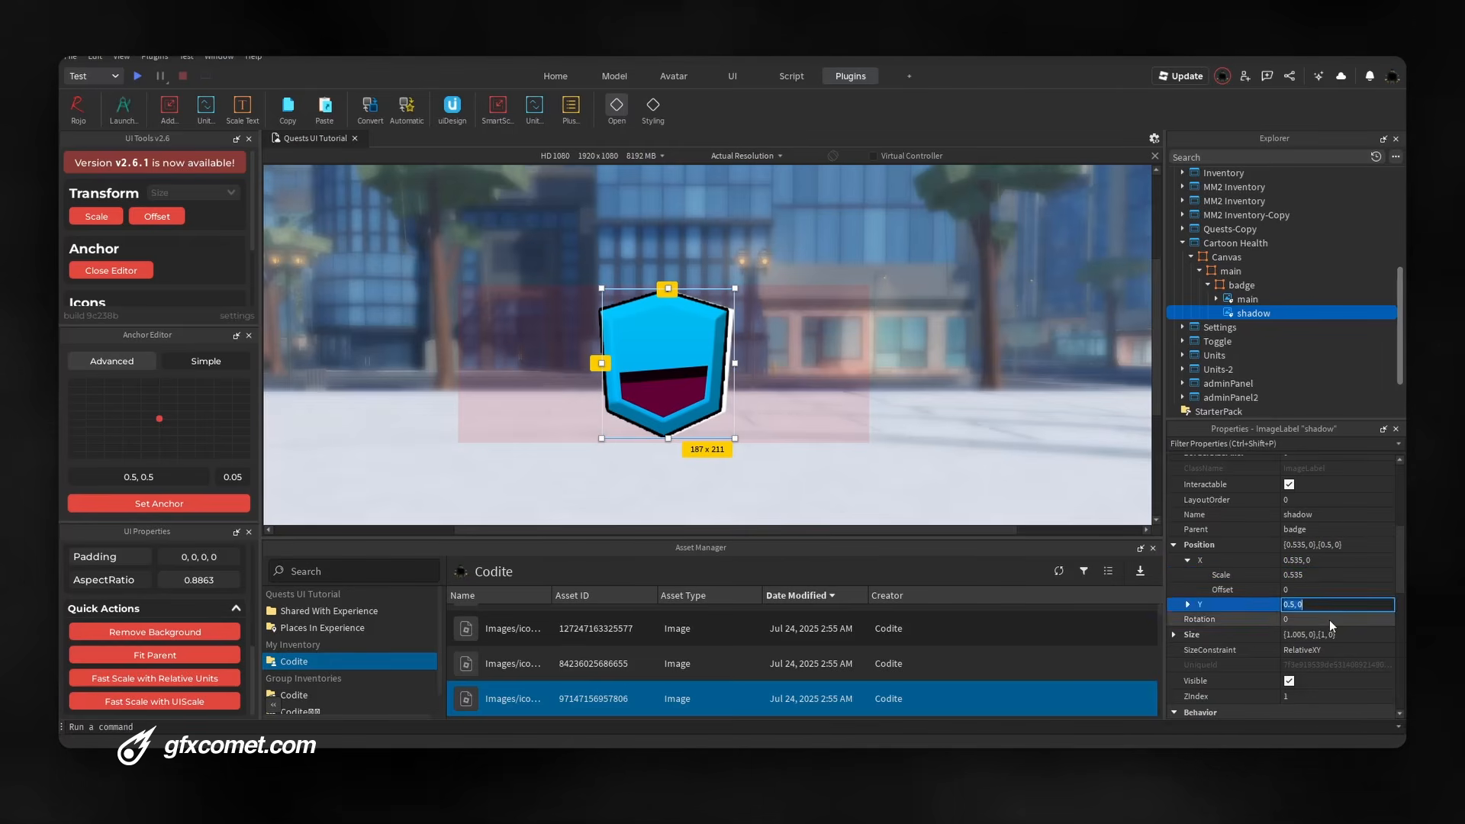
click(1329, 619)
click(1187, 604)
click(1349, 620)
text(35)
key(Return)
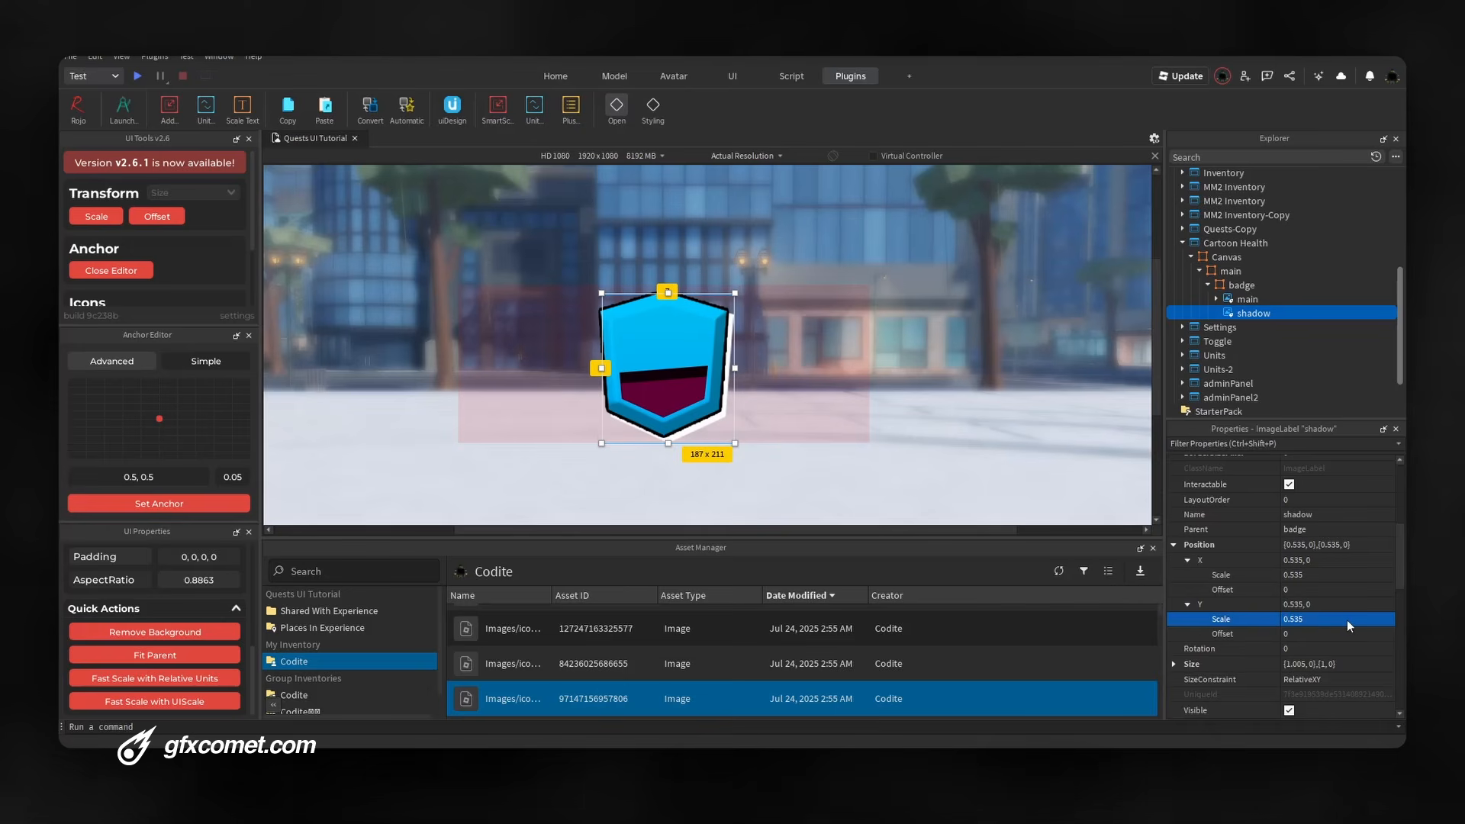
Set the shadow image's ImageColor3 to black
scroll(1344, 619, down, 4)
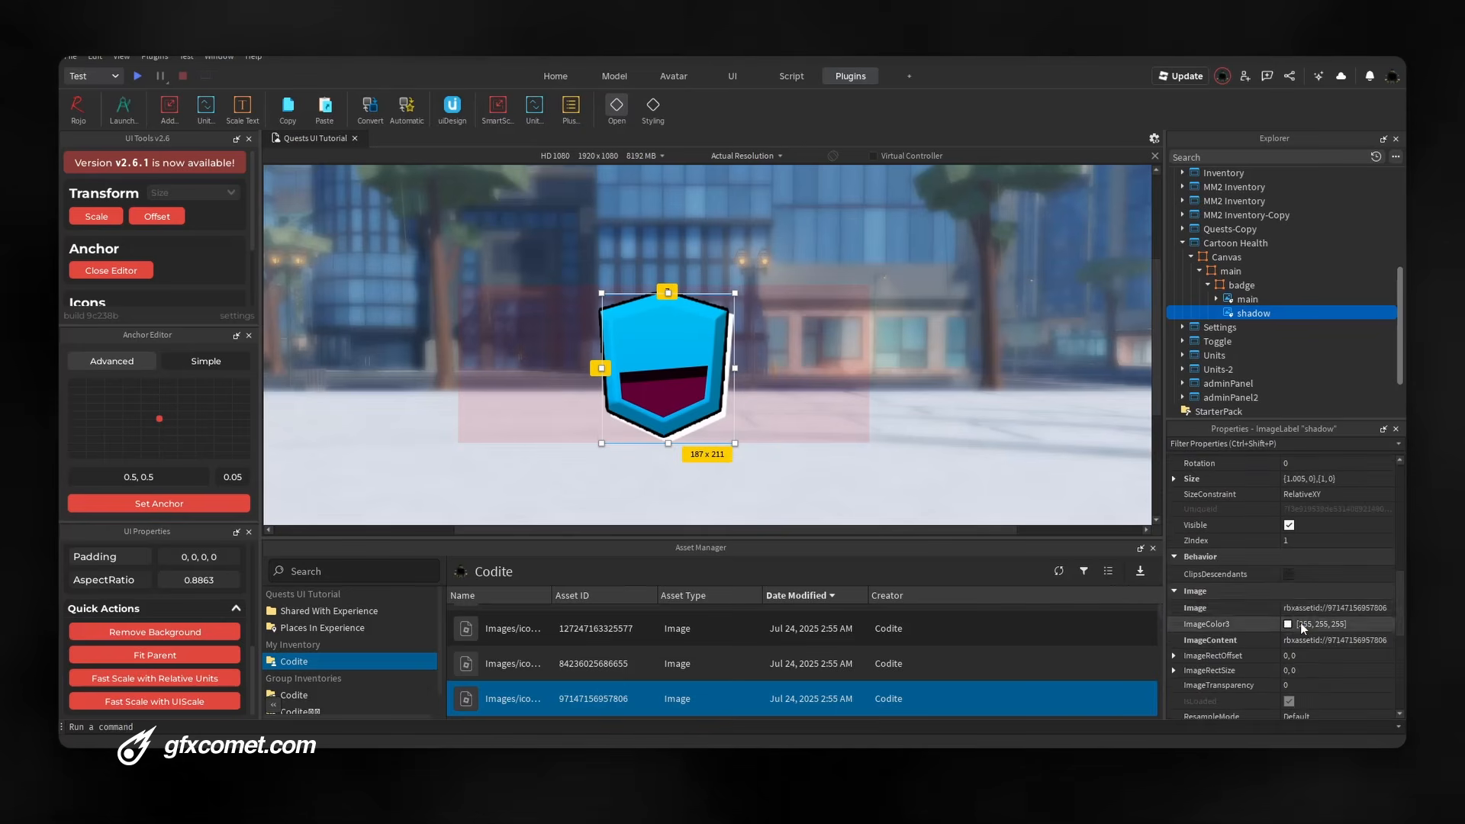
click(1288, 623)
drag(893, 373, 894, 421)
click(824, 527)
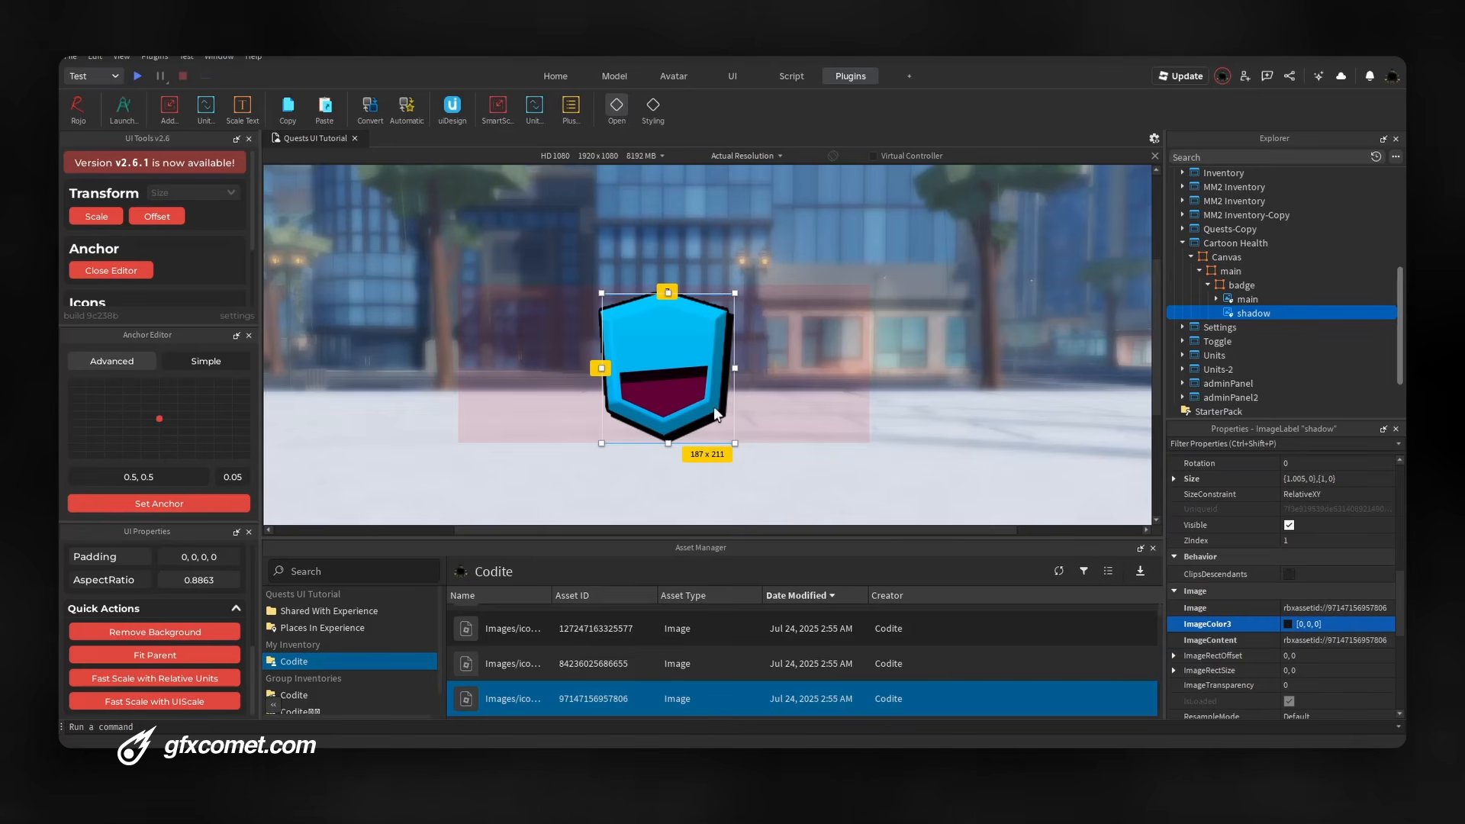
Set the shadow image's Y position scale to 0.53
scroll(1344, 592, up, 3)
click(1360, 526)
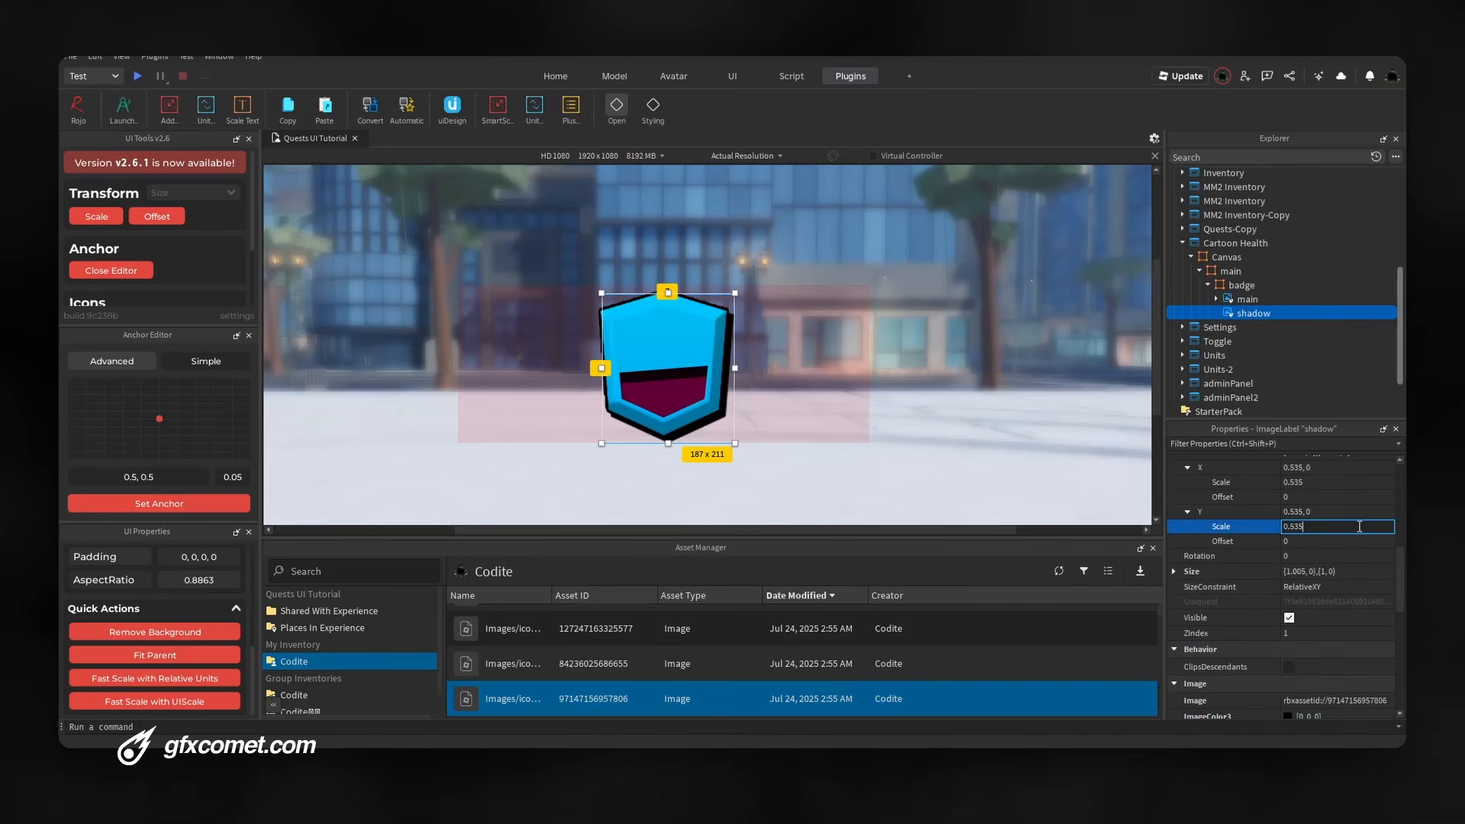
key(BackSpace)
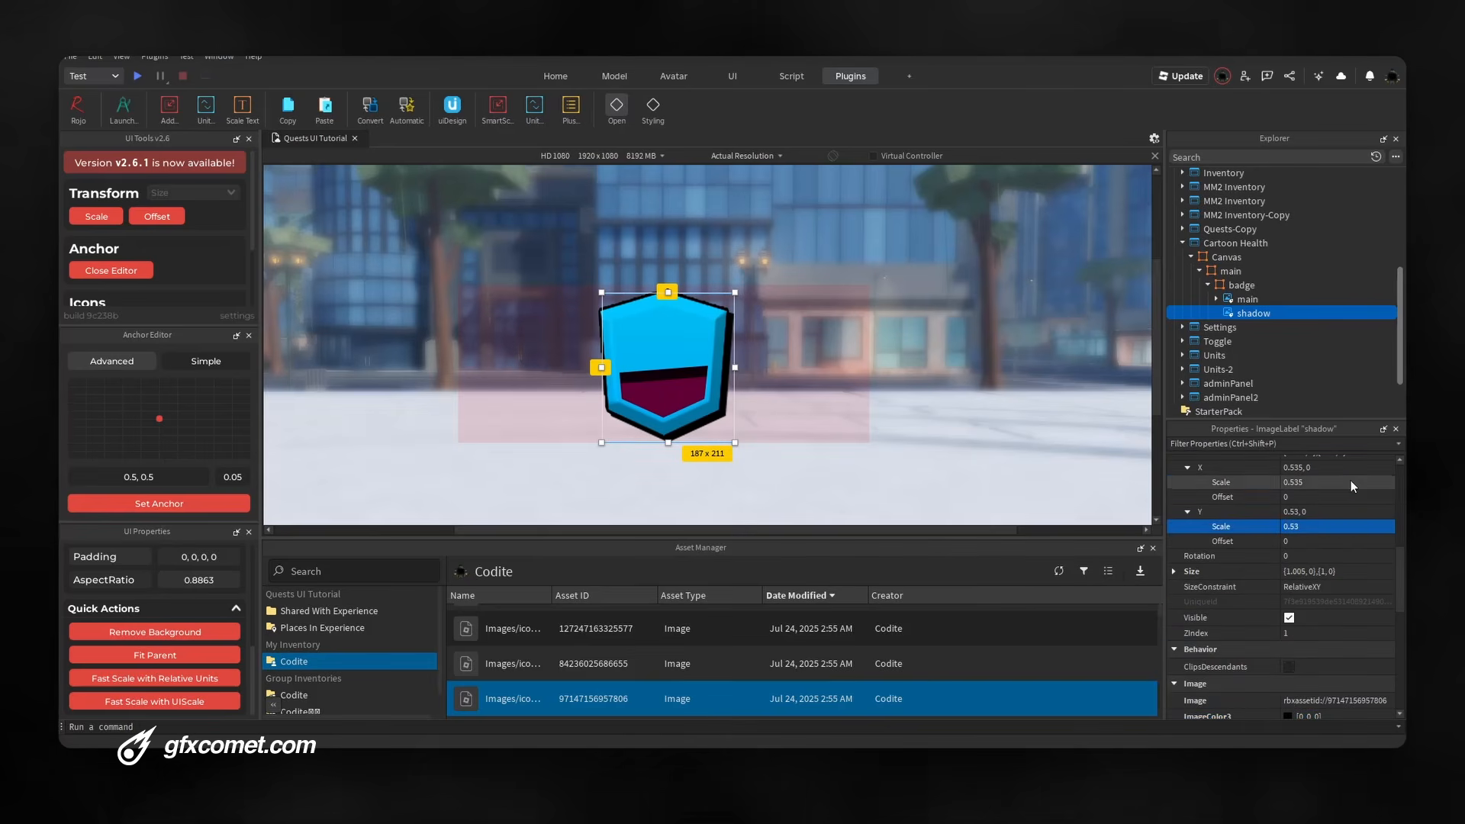
Set the shadow image's X position scale to 0.525
click(1374, 482)
key(BackSpace)
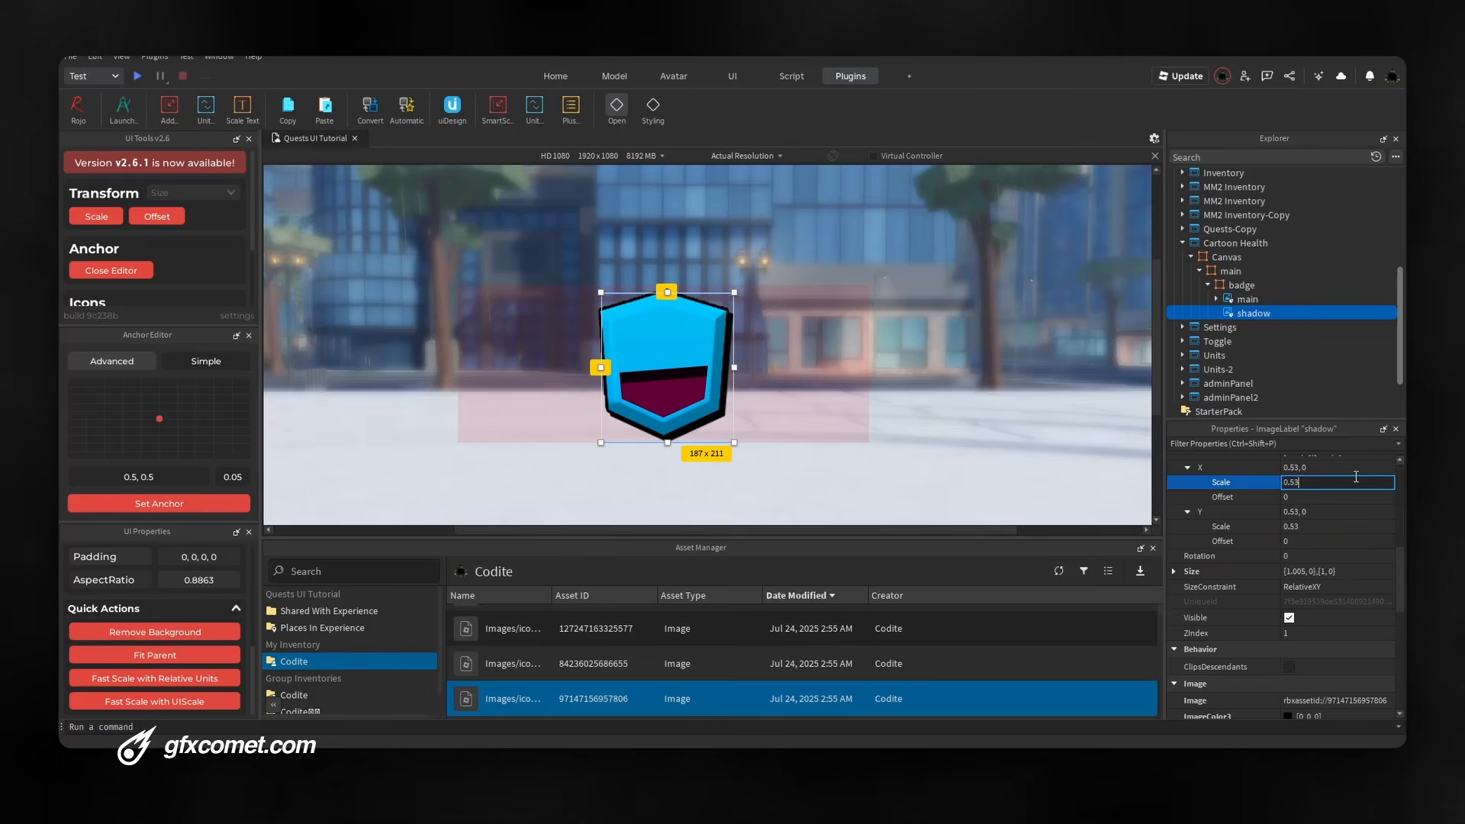
text(25)
key(Return)
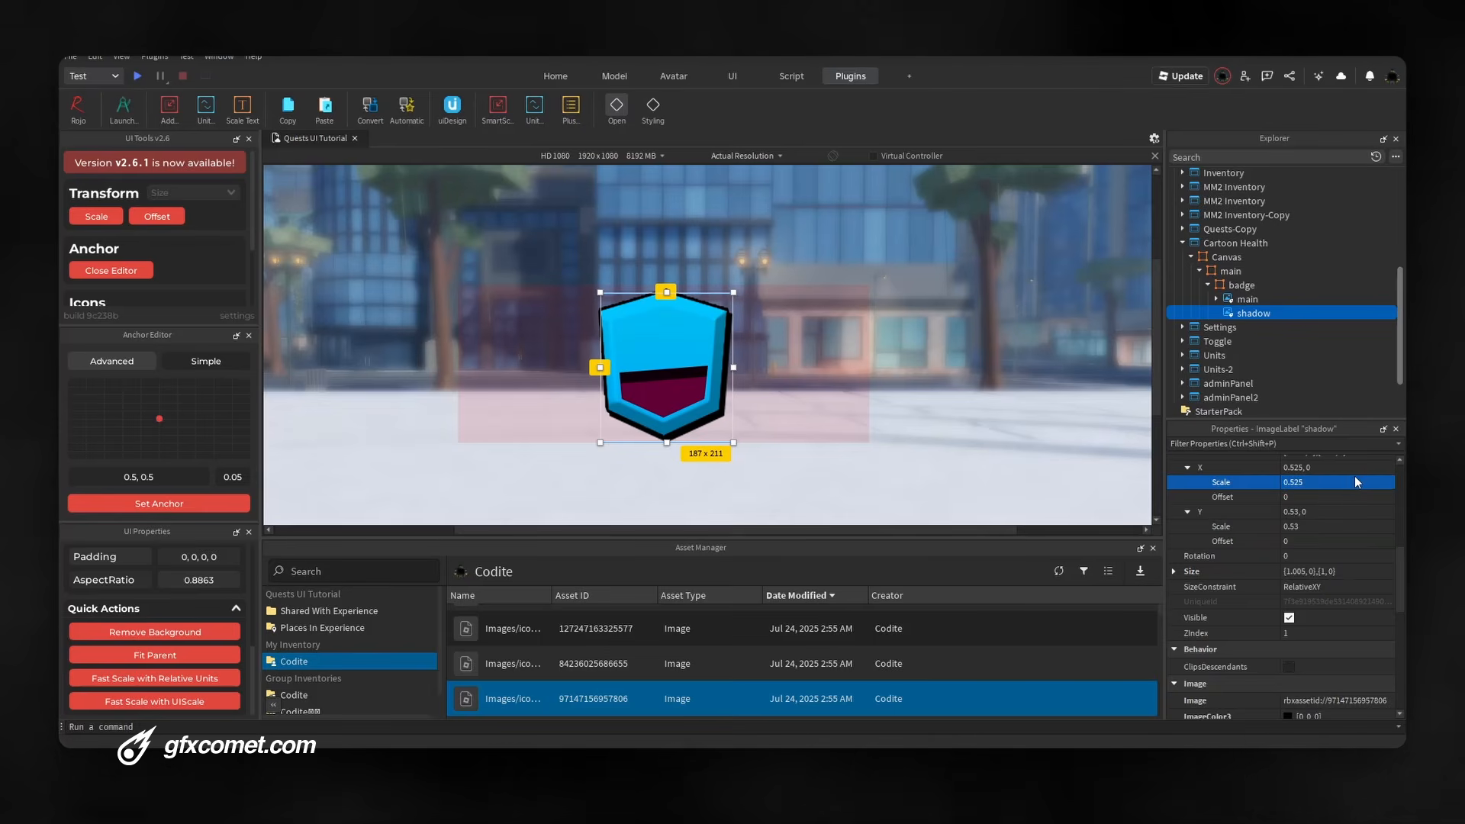
Move the badge frame together with its main and shadow images to the left edge of the outer main frame
double_click(1224, 287)
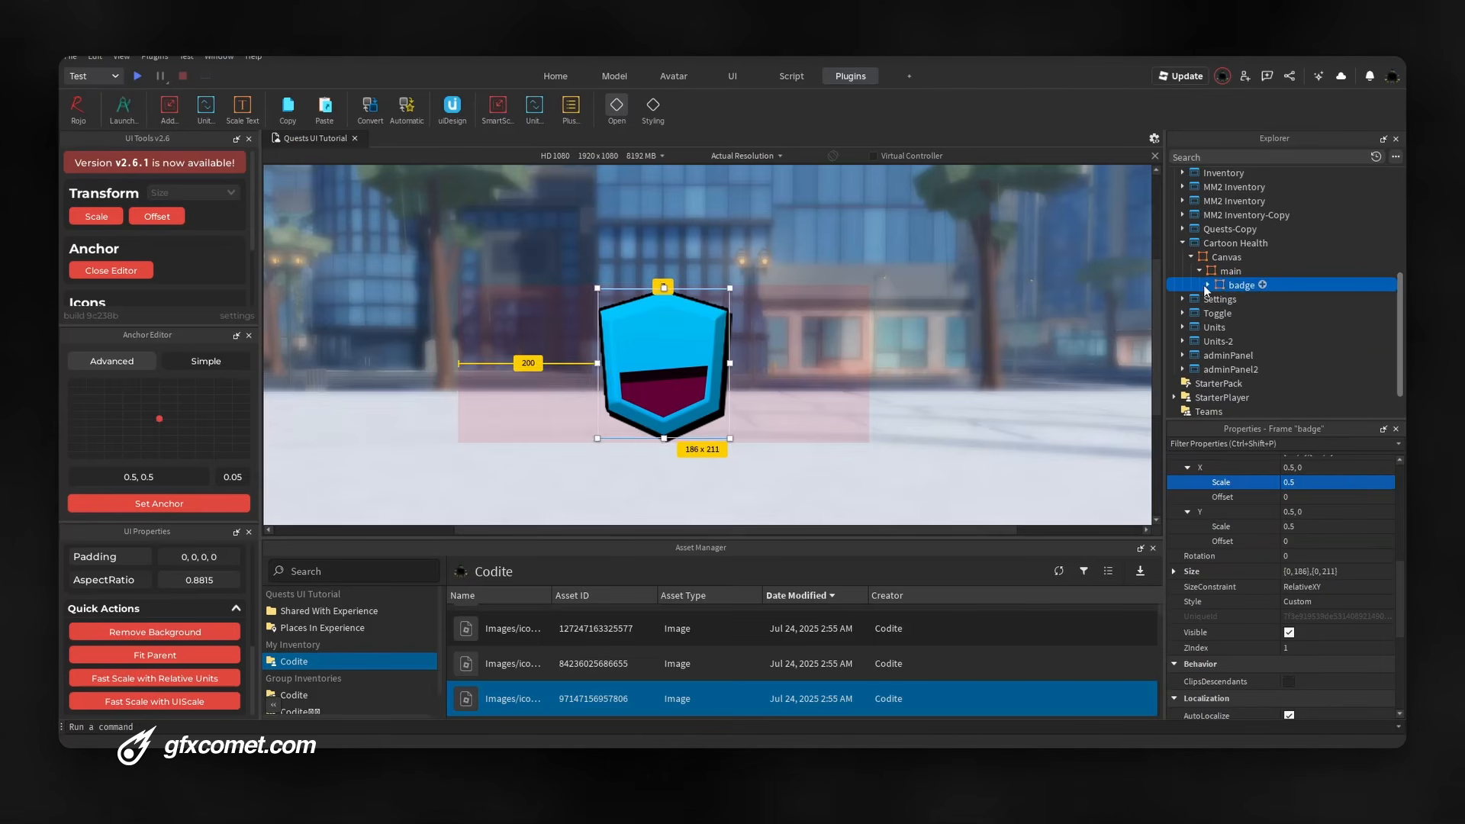
click(1227, 272)
click(1238, 286)
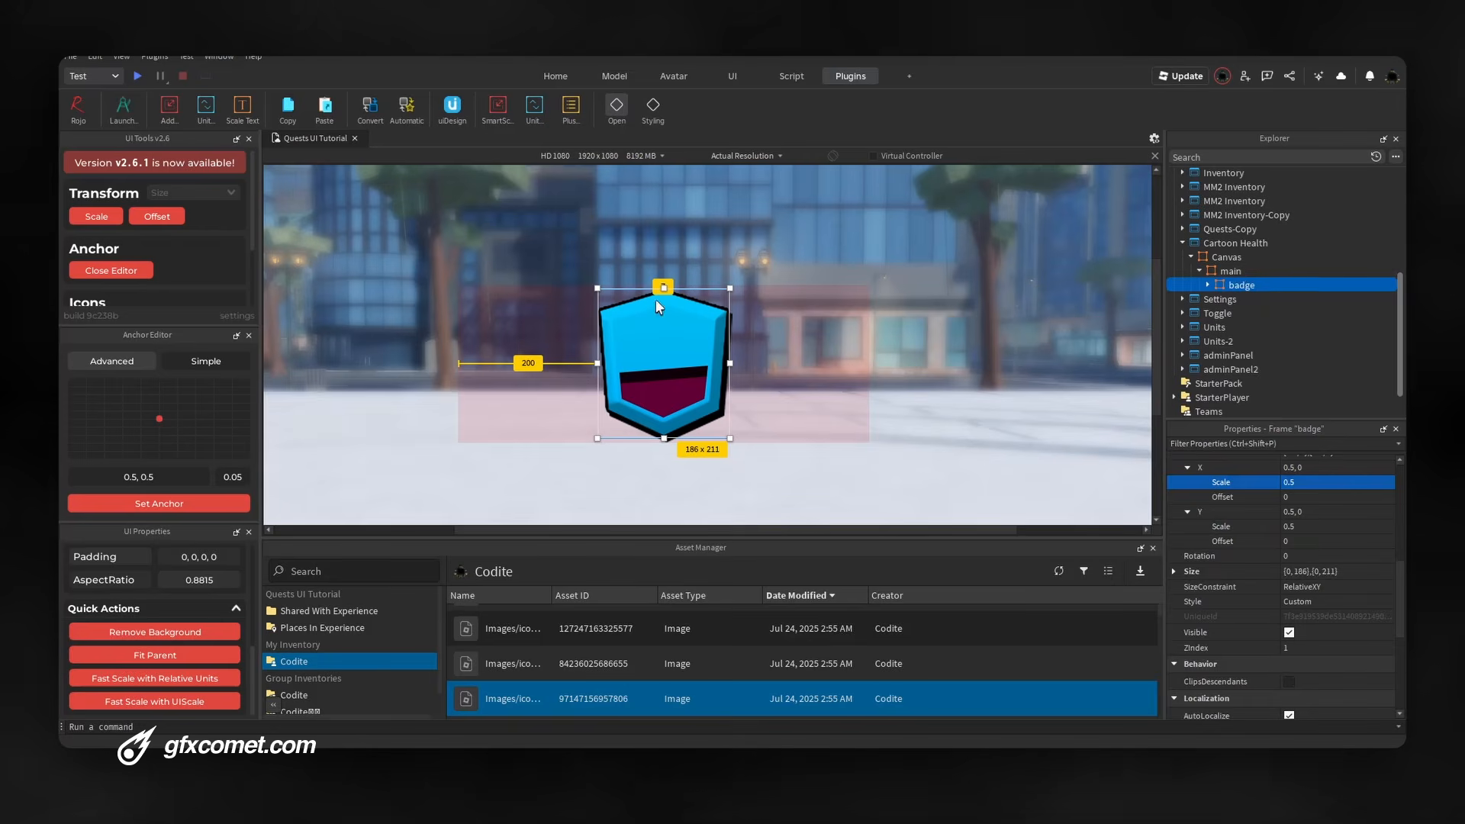
click(656, 301)
ctrl+click(1244, 314)
ctrl+click(1244, 285)
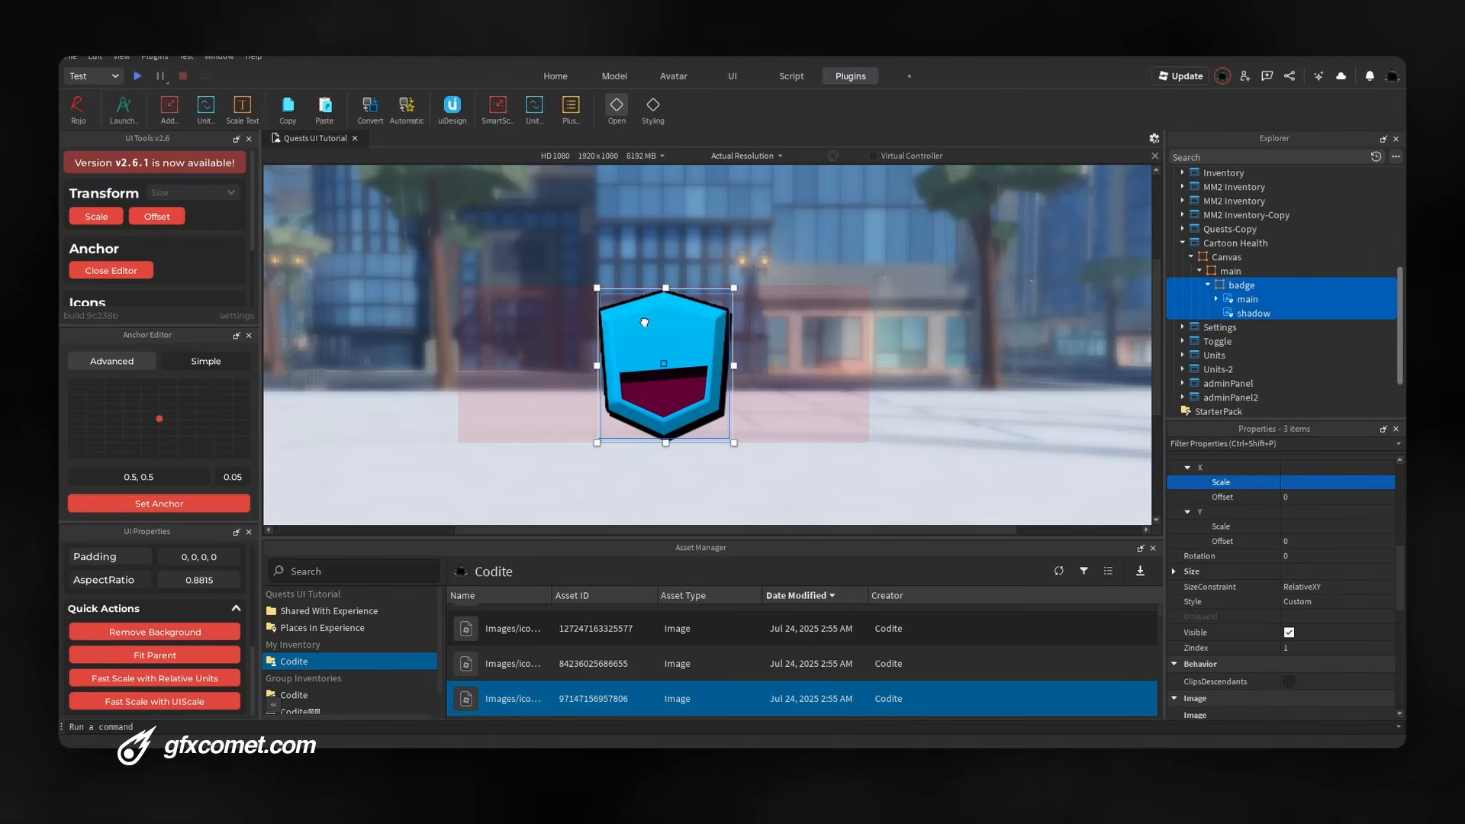
drag(636, 323, 504, 322)
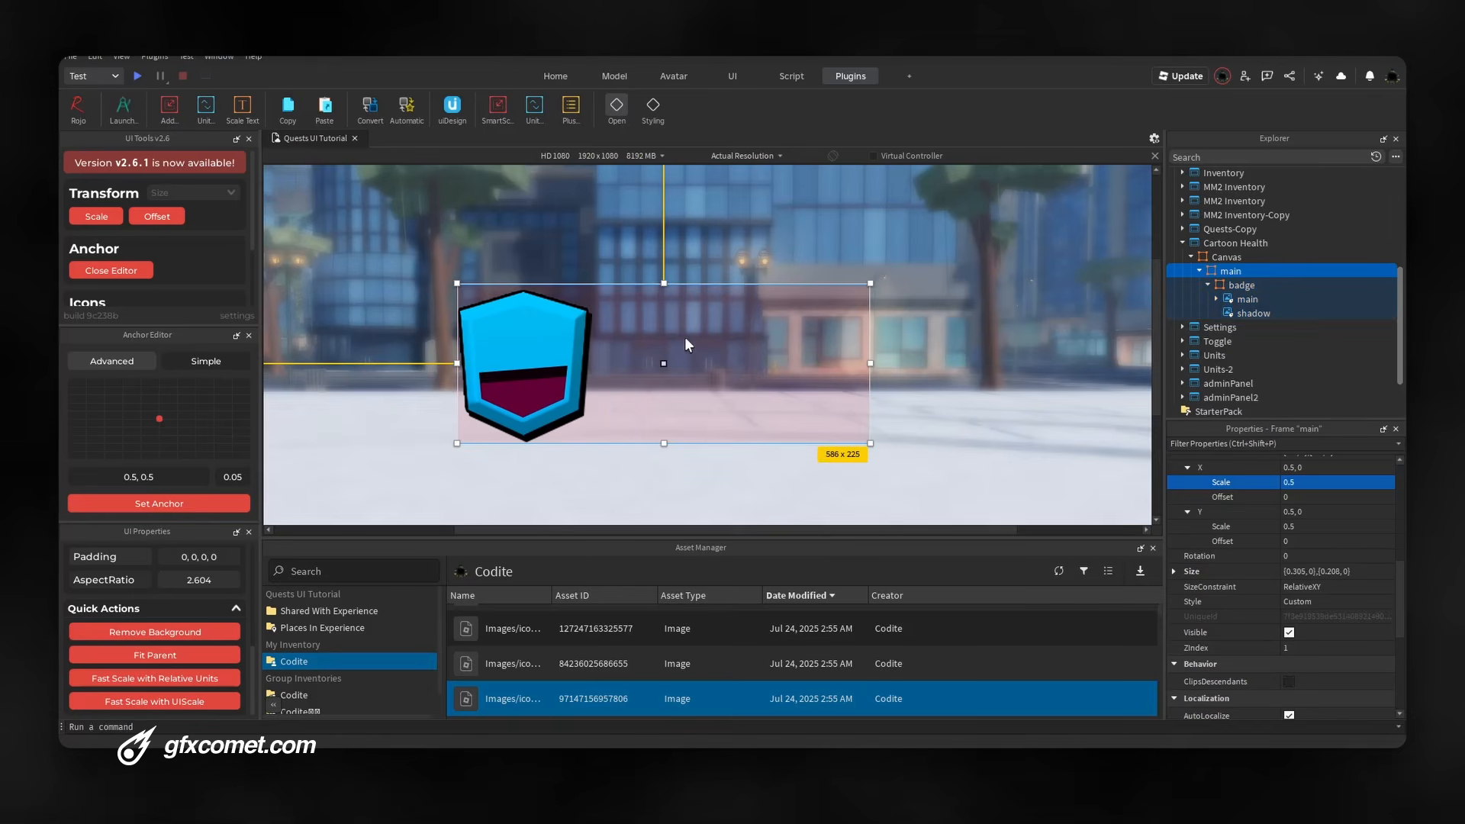
click(684, 336)
click(1208, 285)
click(1251, 272)
text(fra)
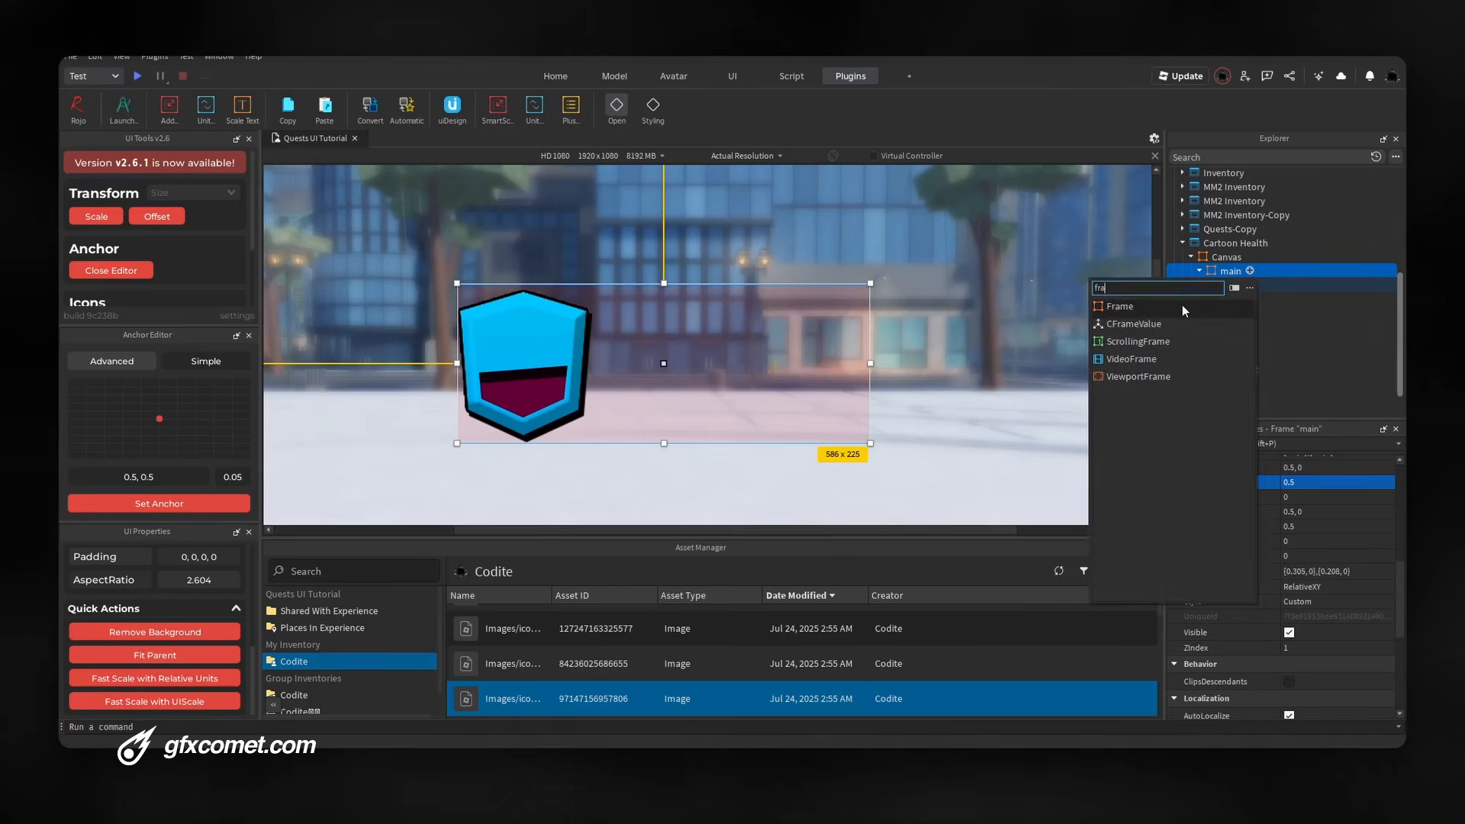
click(1180, 306)
key(Delete)
Add a frame named health inside the main frame, centred with an anchor of 0.5, 0.5
click(1250, 273)
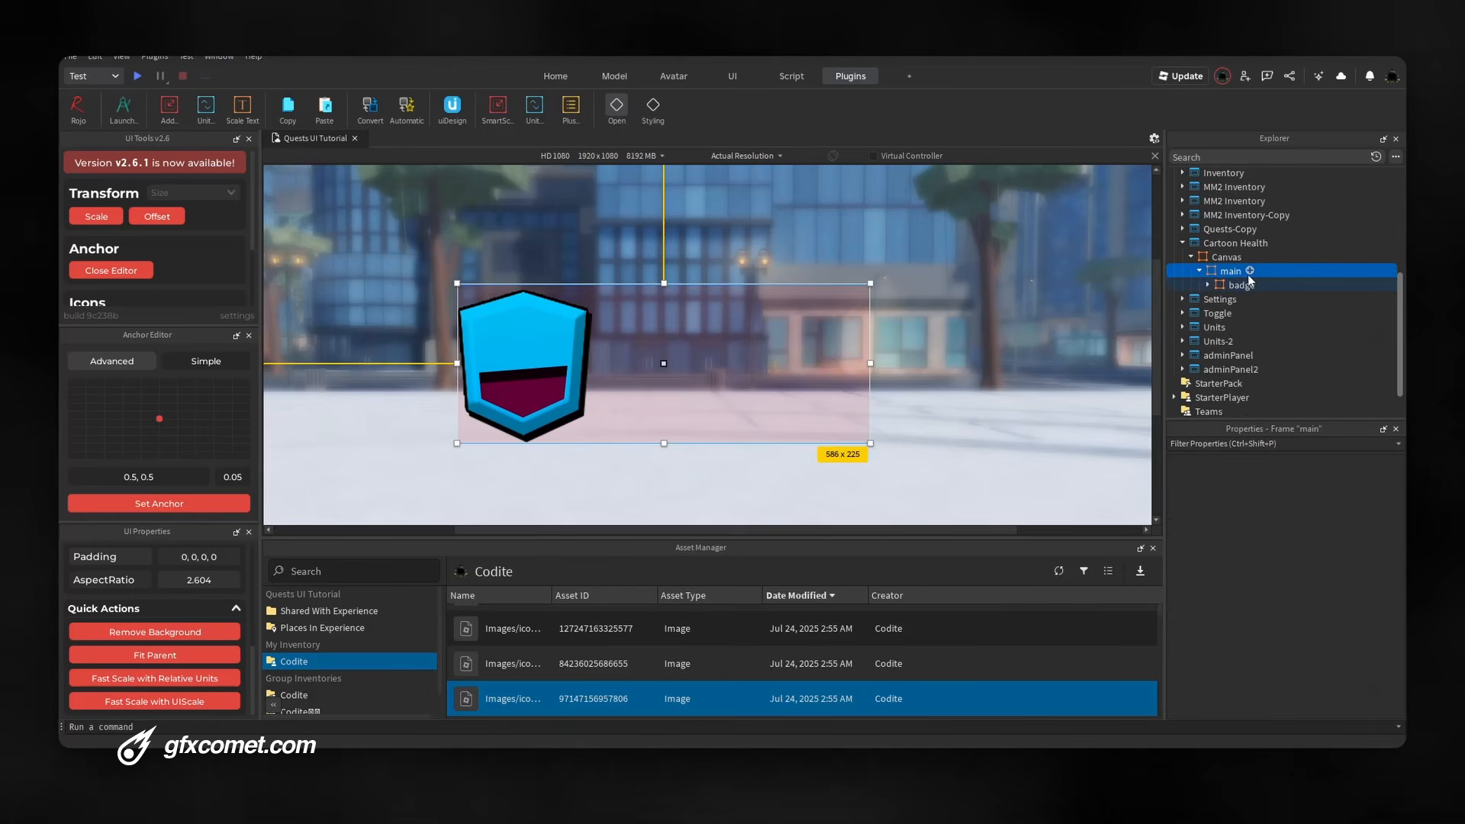
text(fra)
click(1234, 304)
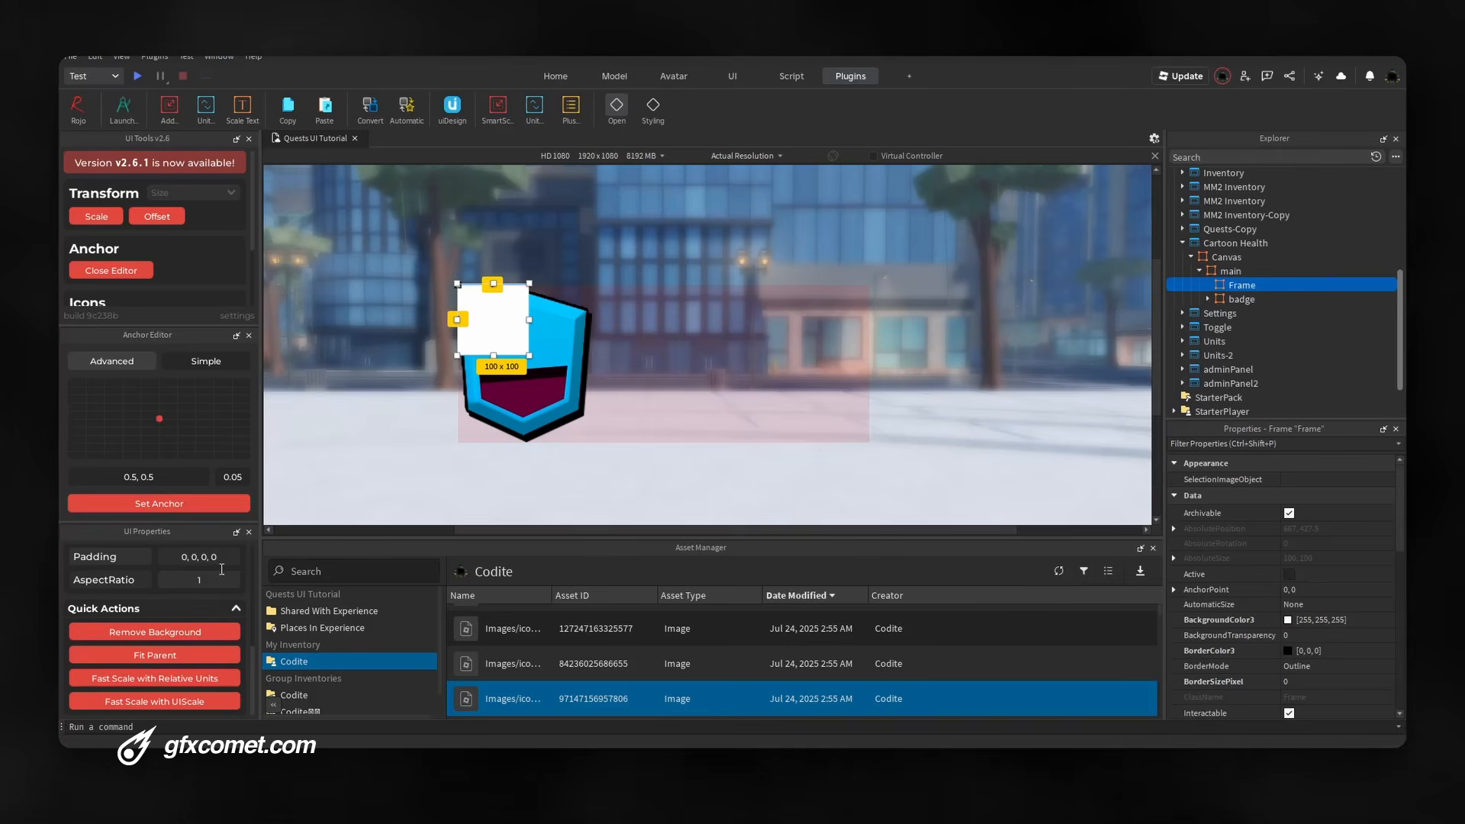
click(185, 505)
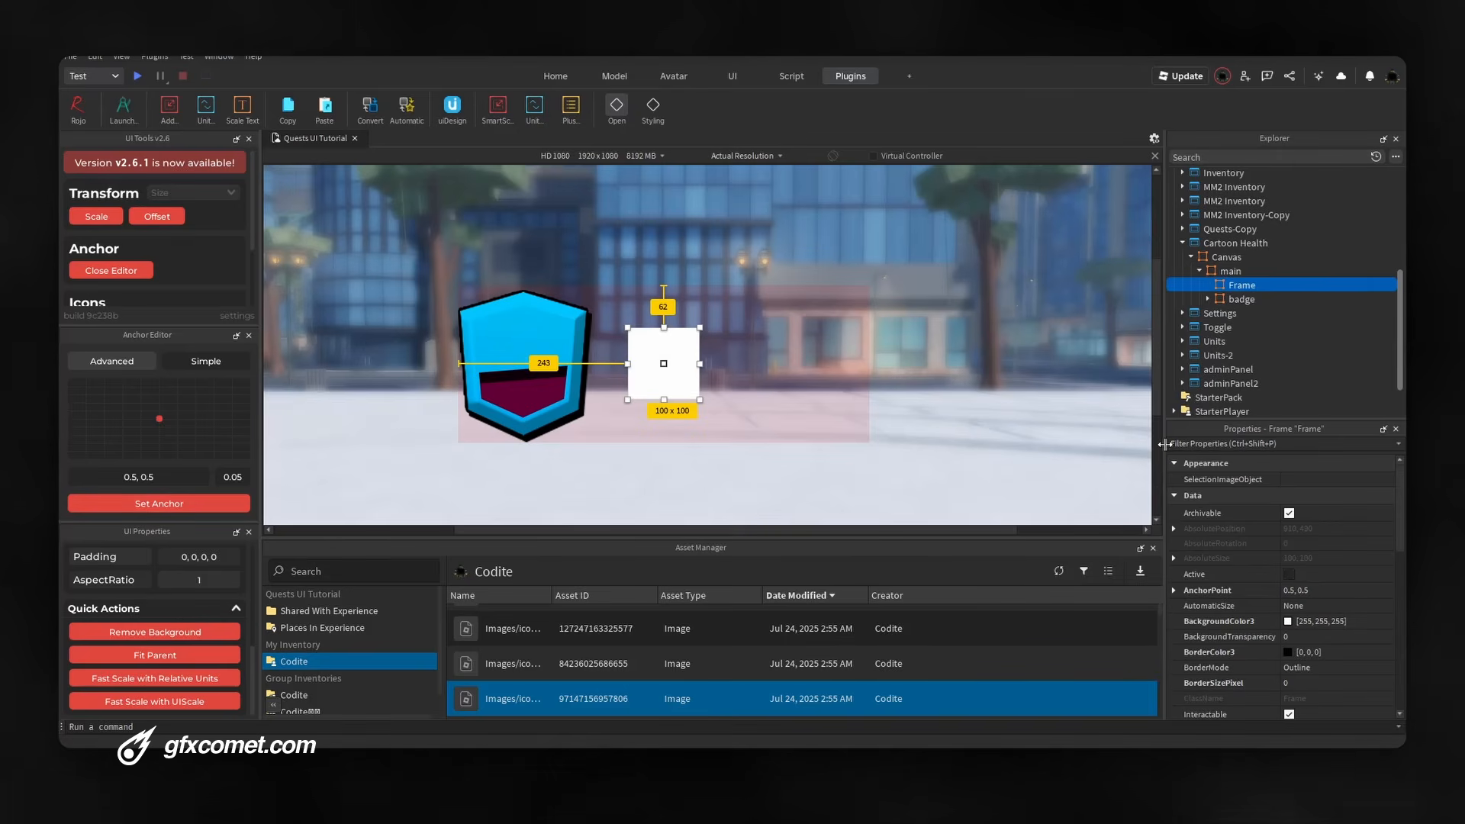
key(F2)
text(health)
key(Return)
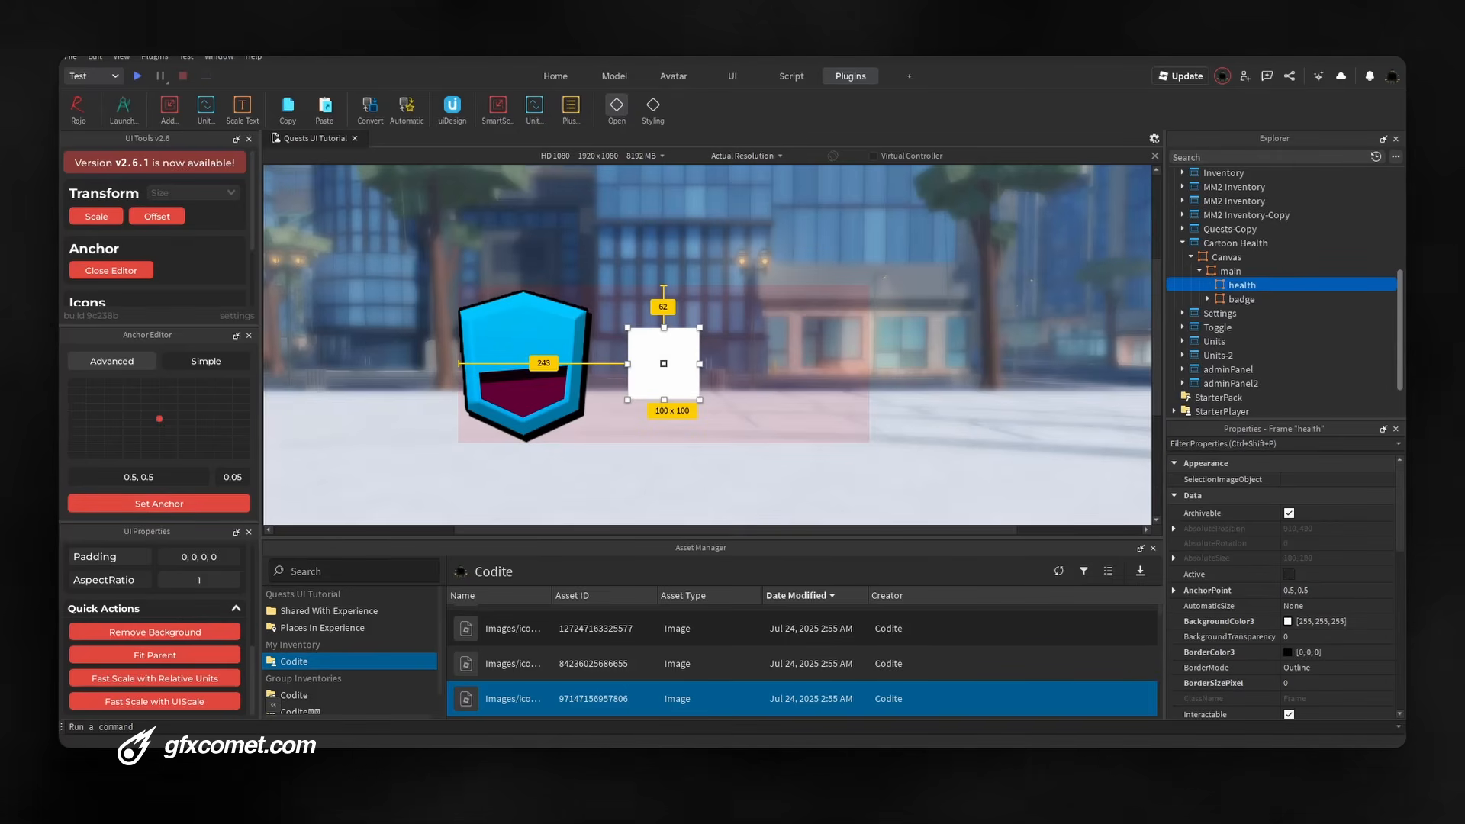
Set the health frame's size offset to 495 by 135 and move it flush with the main frame's right edge
scroll(1348, 598, down, 5)
click(1193, 622)
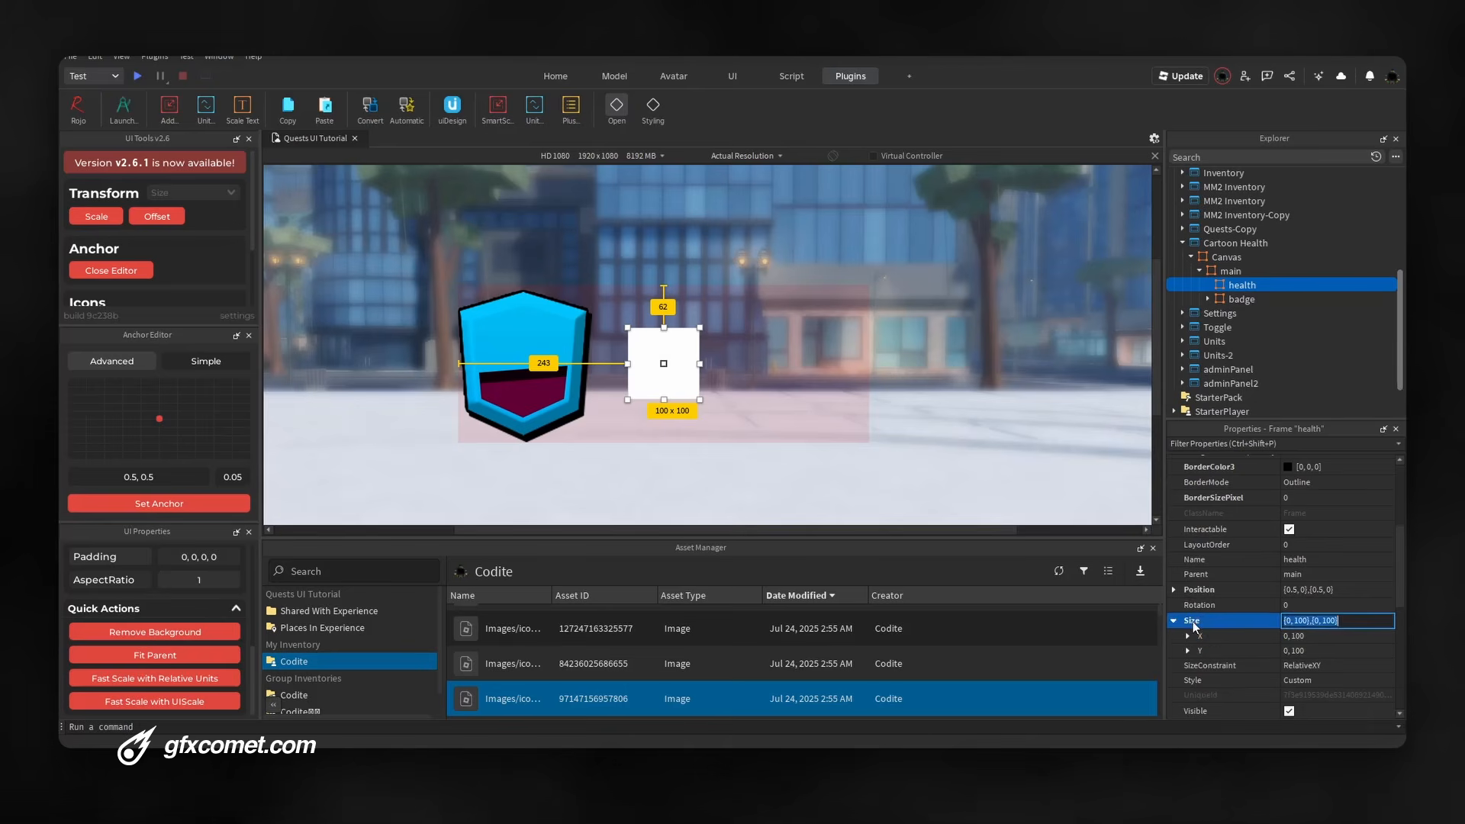
double_click(1379, 634)
text(495)
key(Tab)
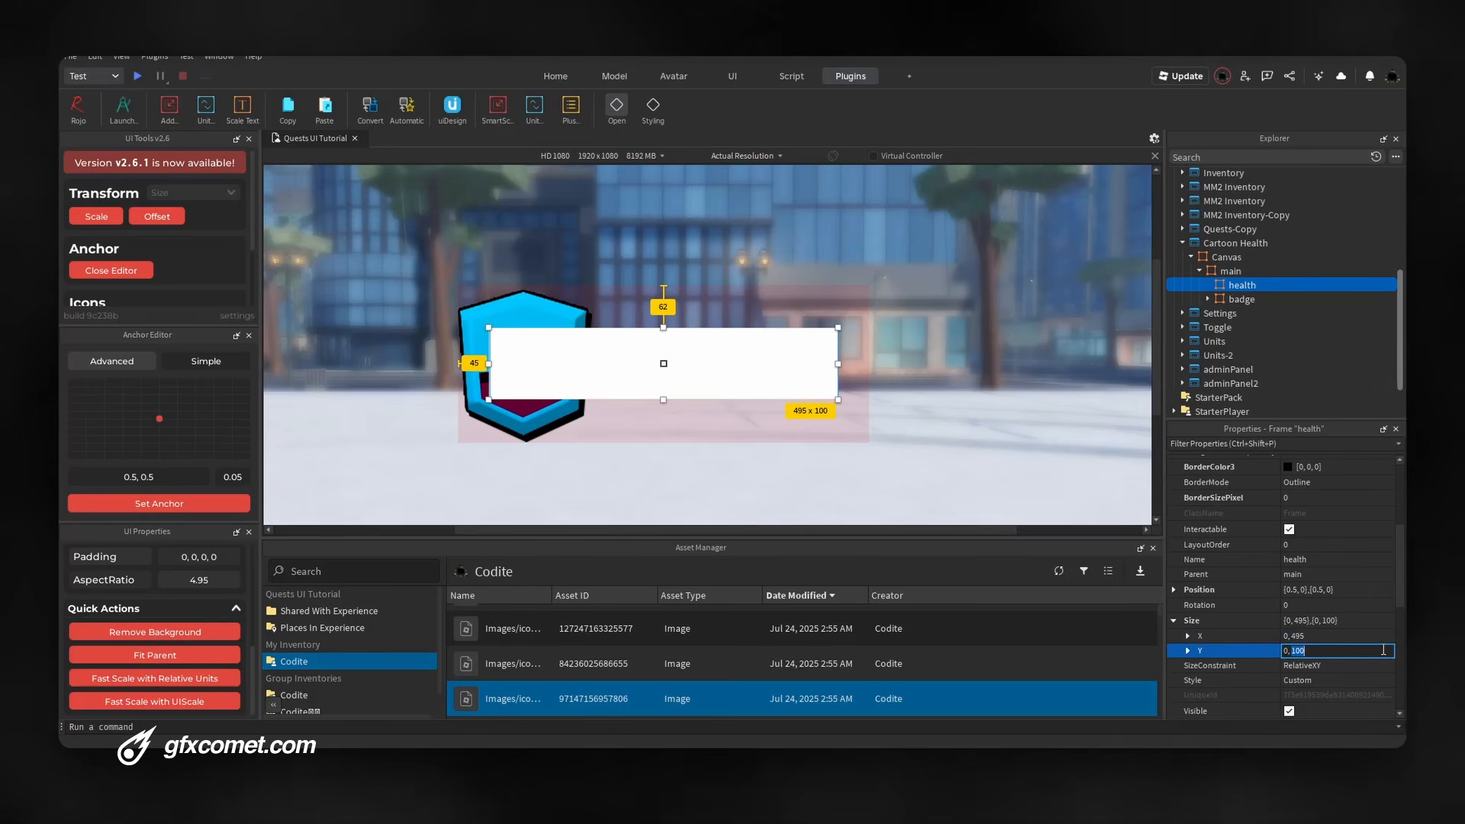
text(395)
key(Return)
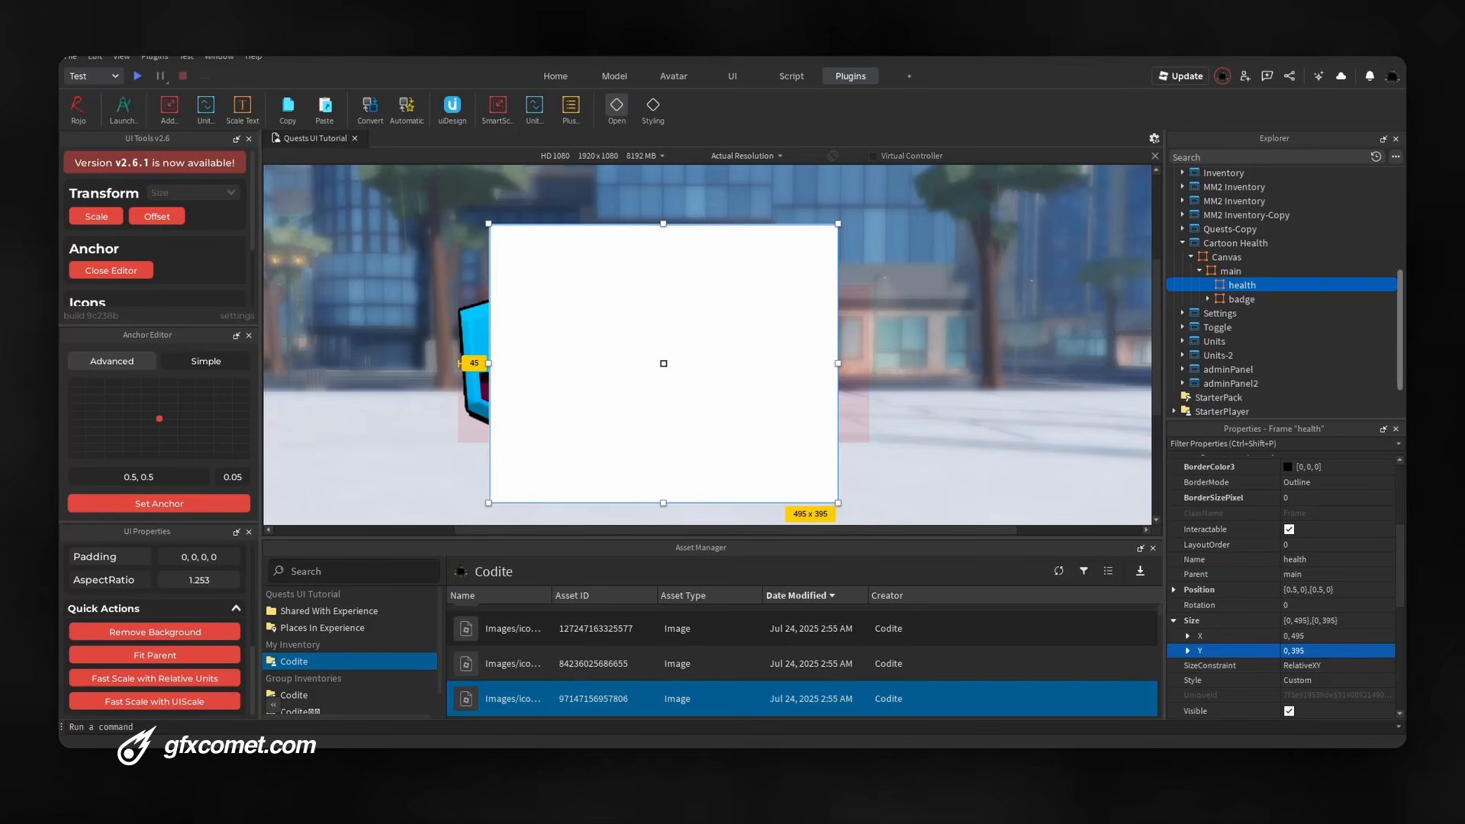
click(1344, 650)
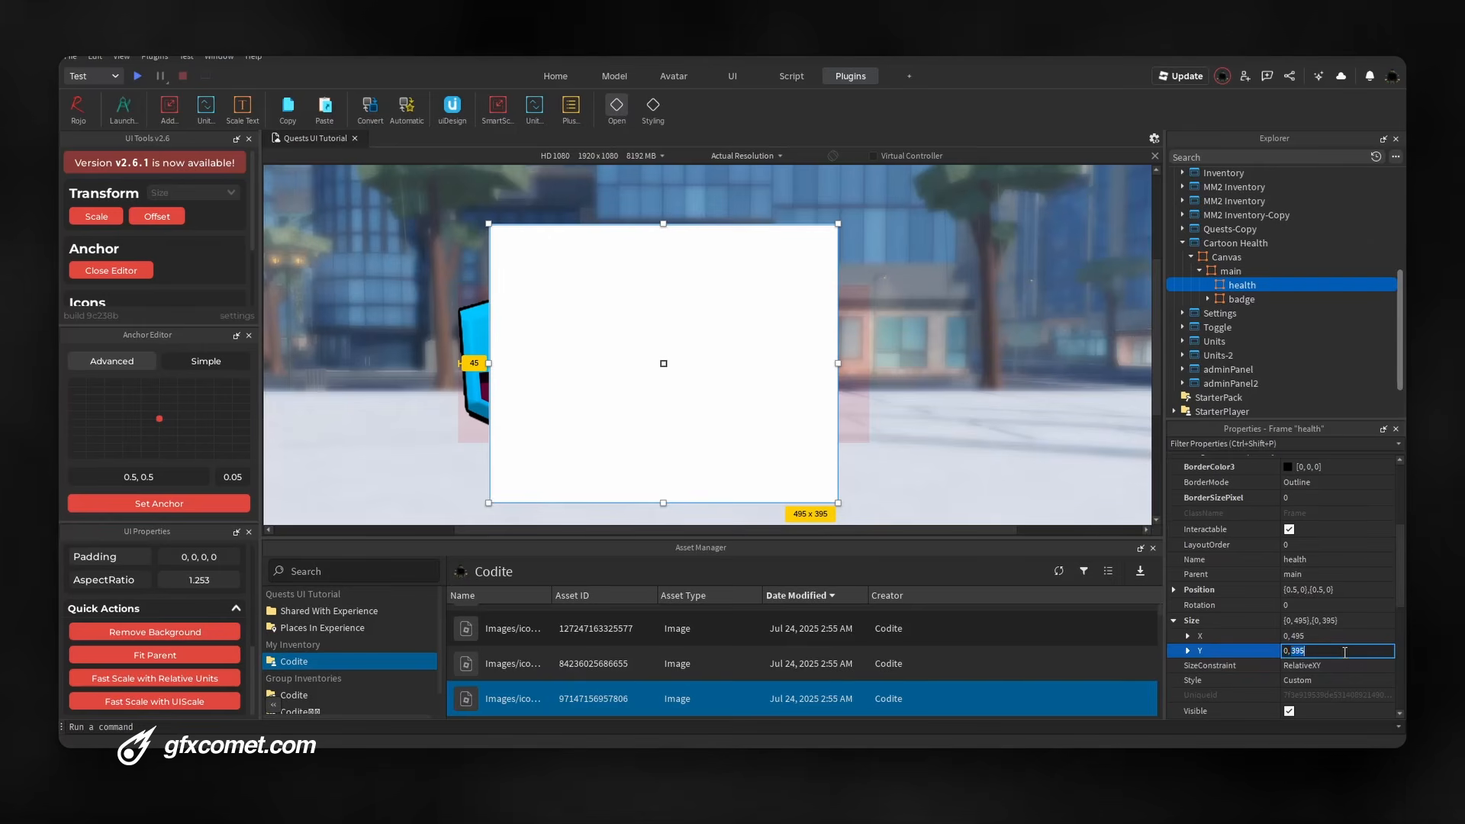
text(135)
key(Return)
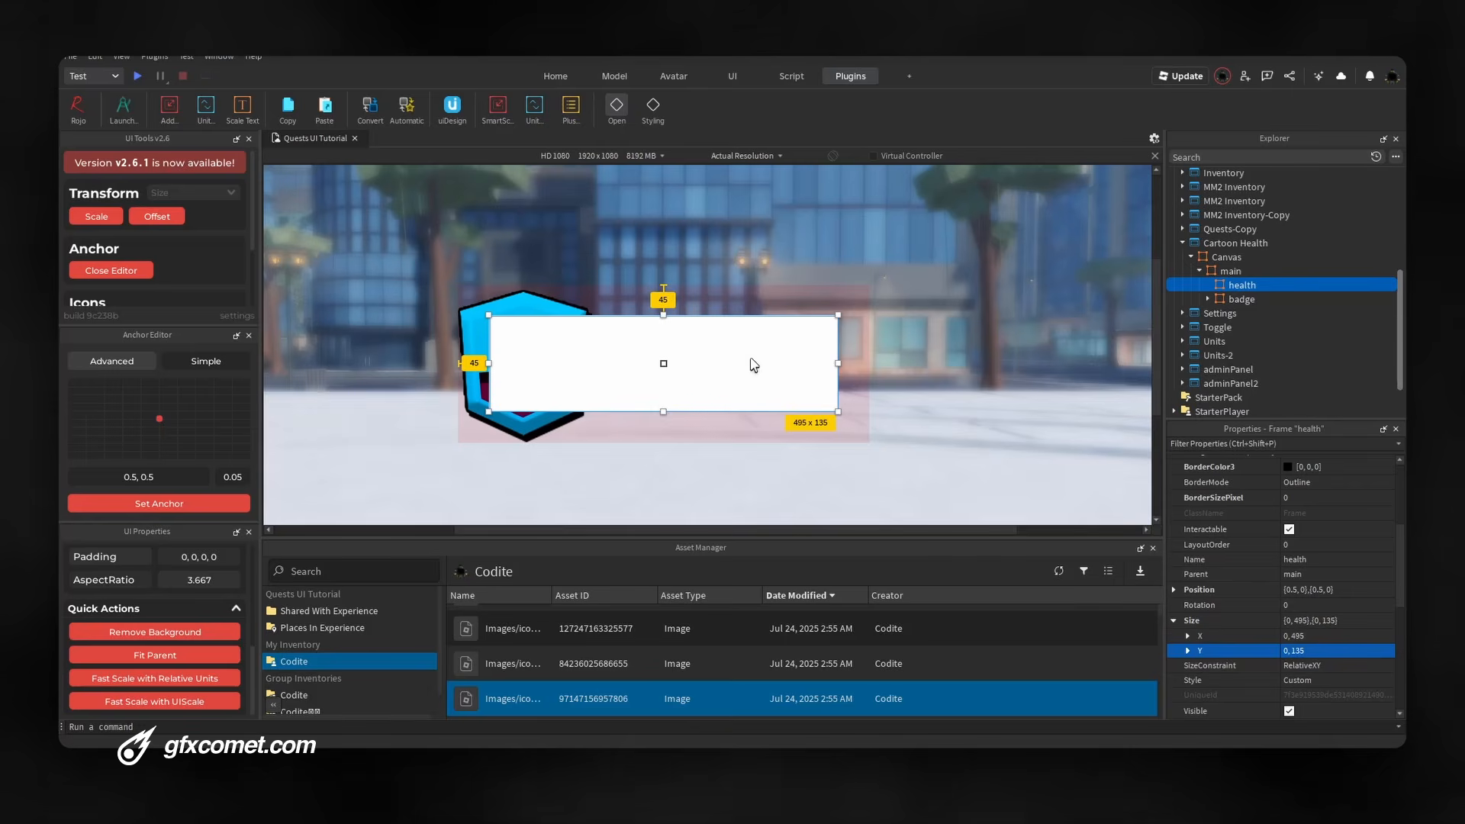
drag(754, 365, 783, 358)
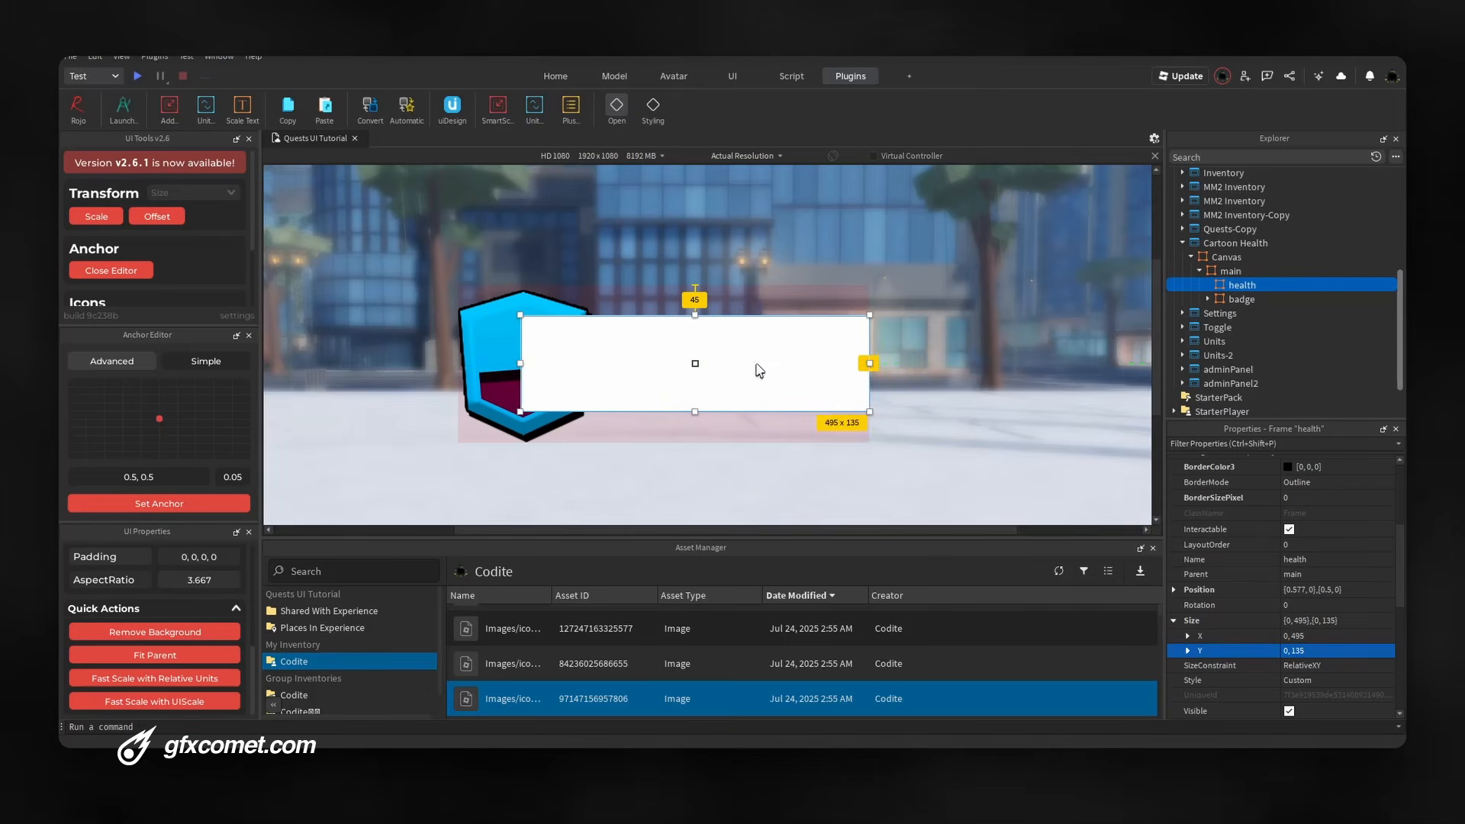
Cut the badge and paste it back into the main frame so it renders in front of the health frame
click(1233, 297)
drag(1233, 297, 1235, 273)
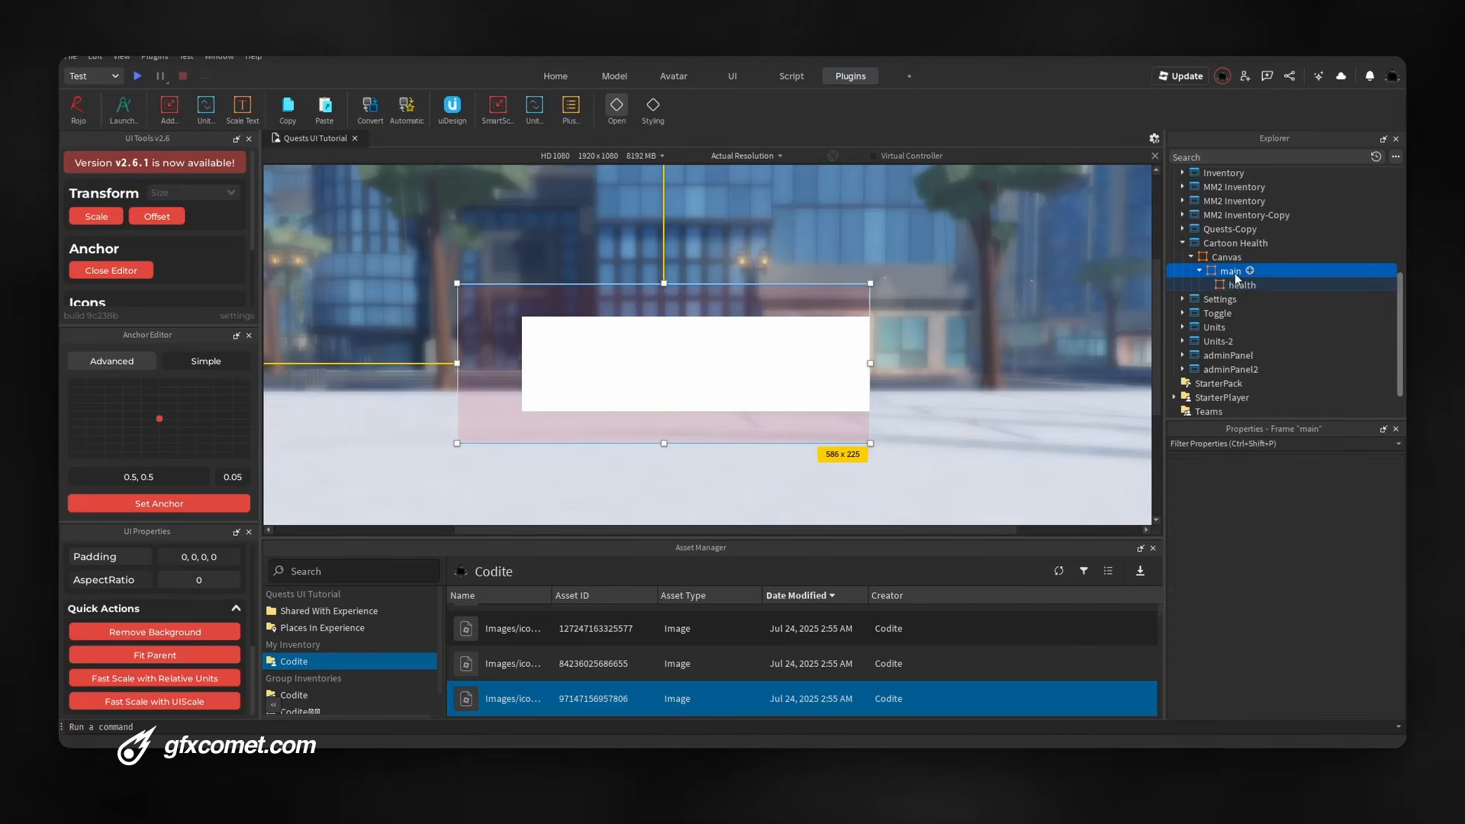
Remove the health frame's white background
click(1244, 299)
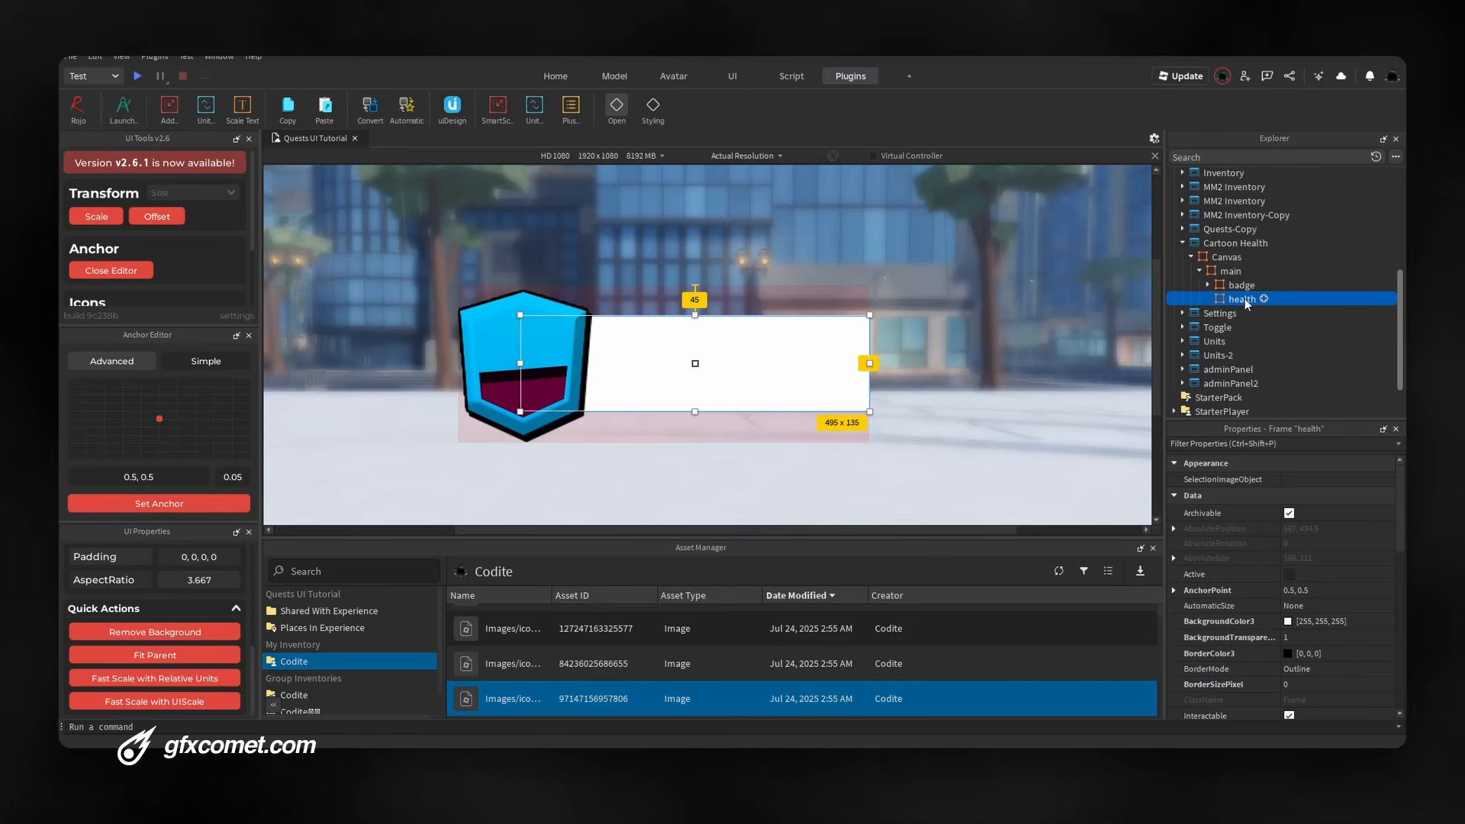
drag(741, 367, 742, 363)
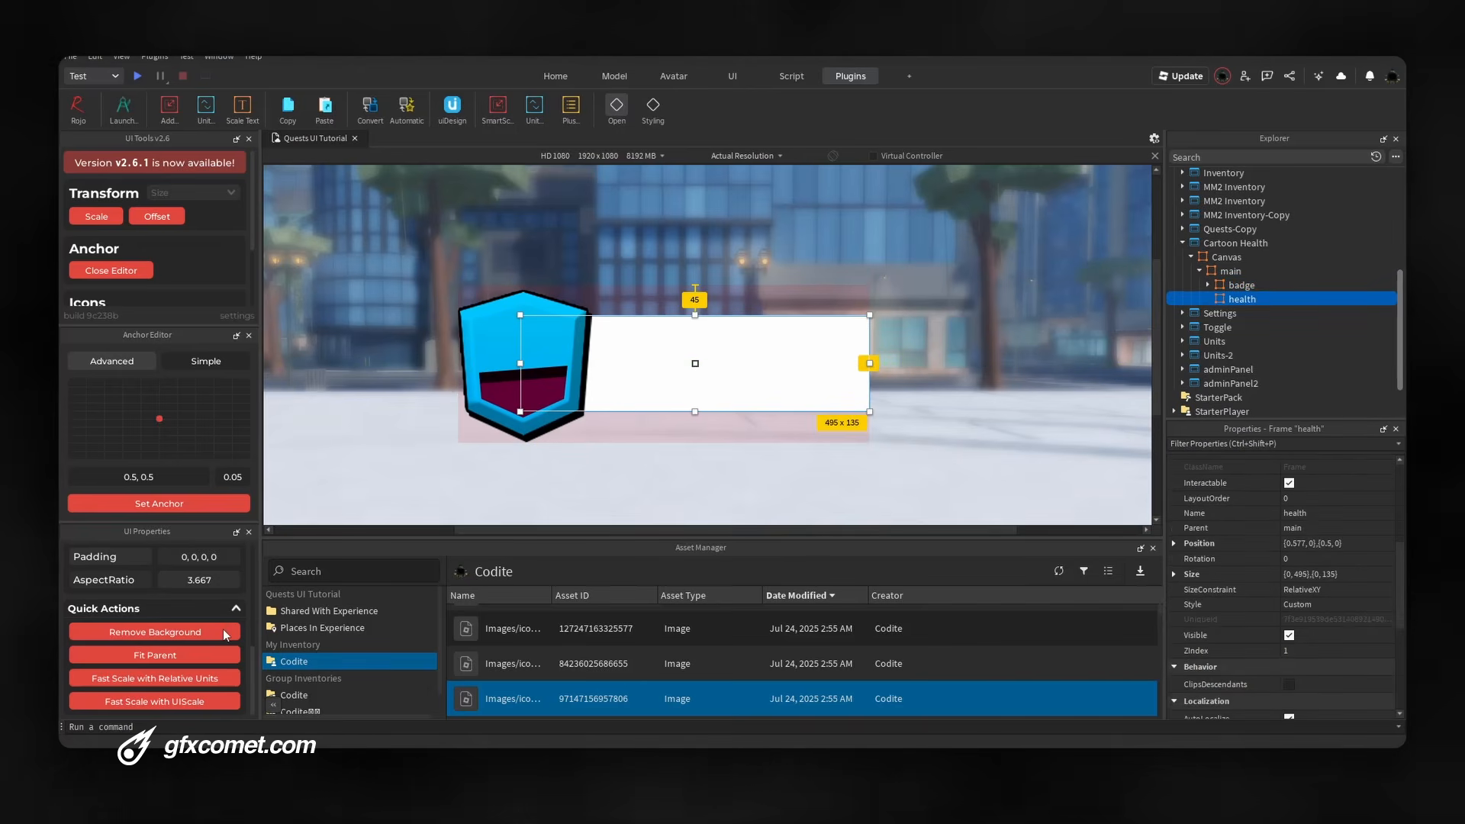
click(226, 633)
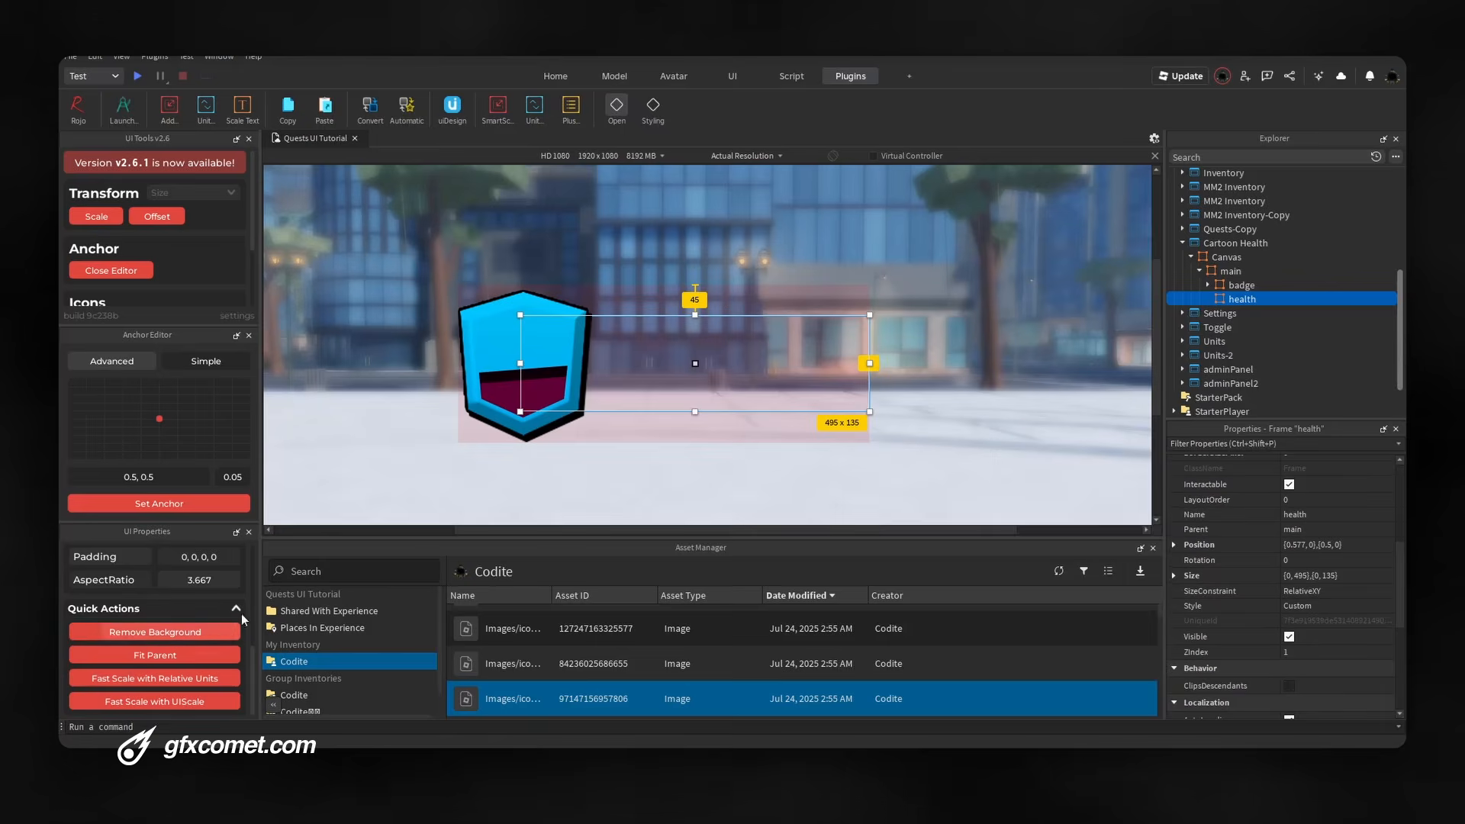
Insert an ImageLabel into the health frame and name it base
click(1264, 300)
text(im)
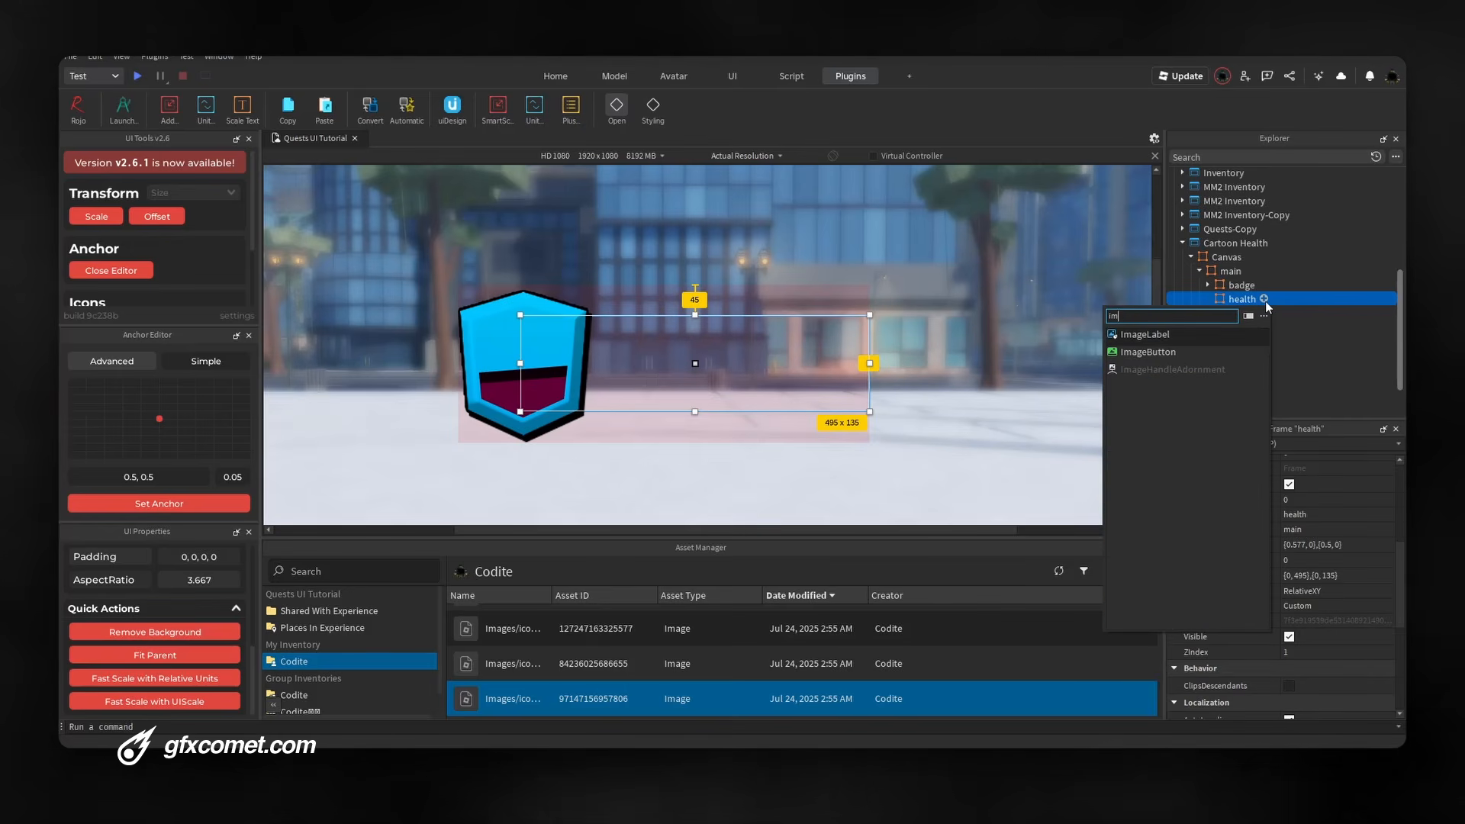
key(Return)
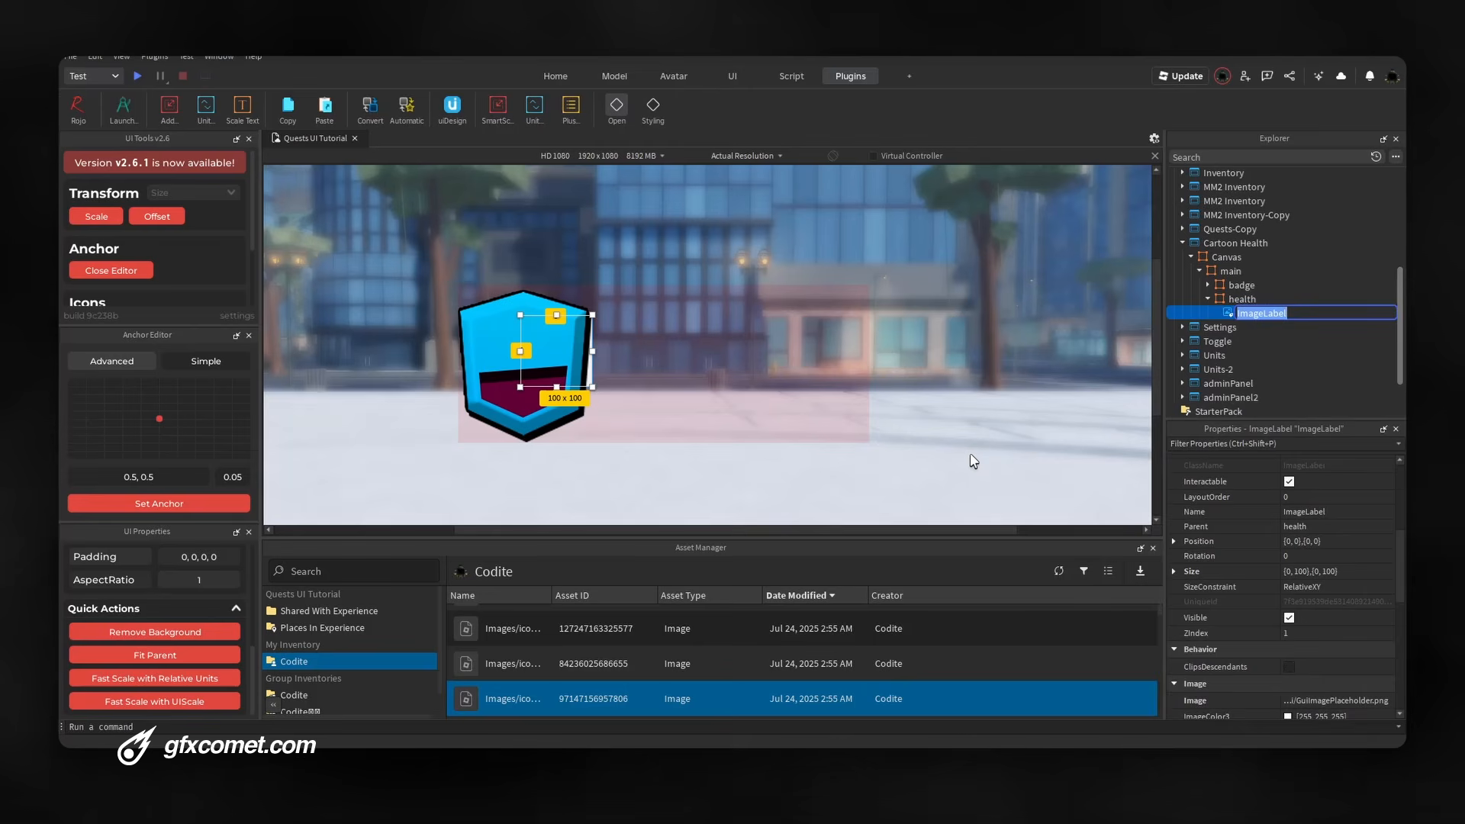
text(base)
key(Return)
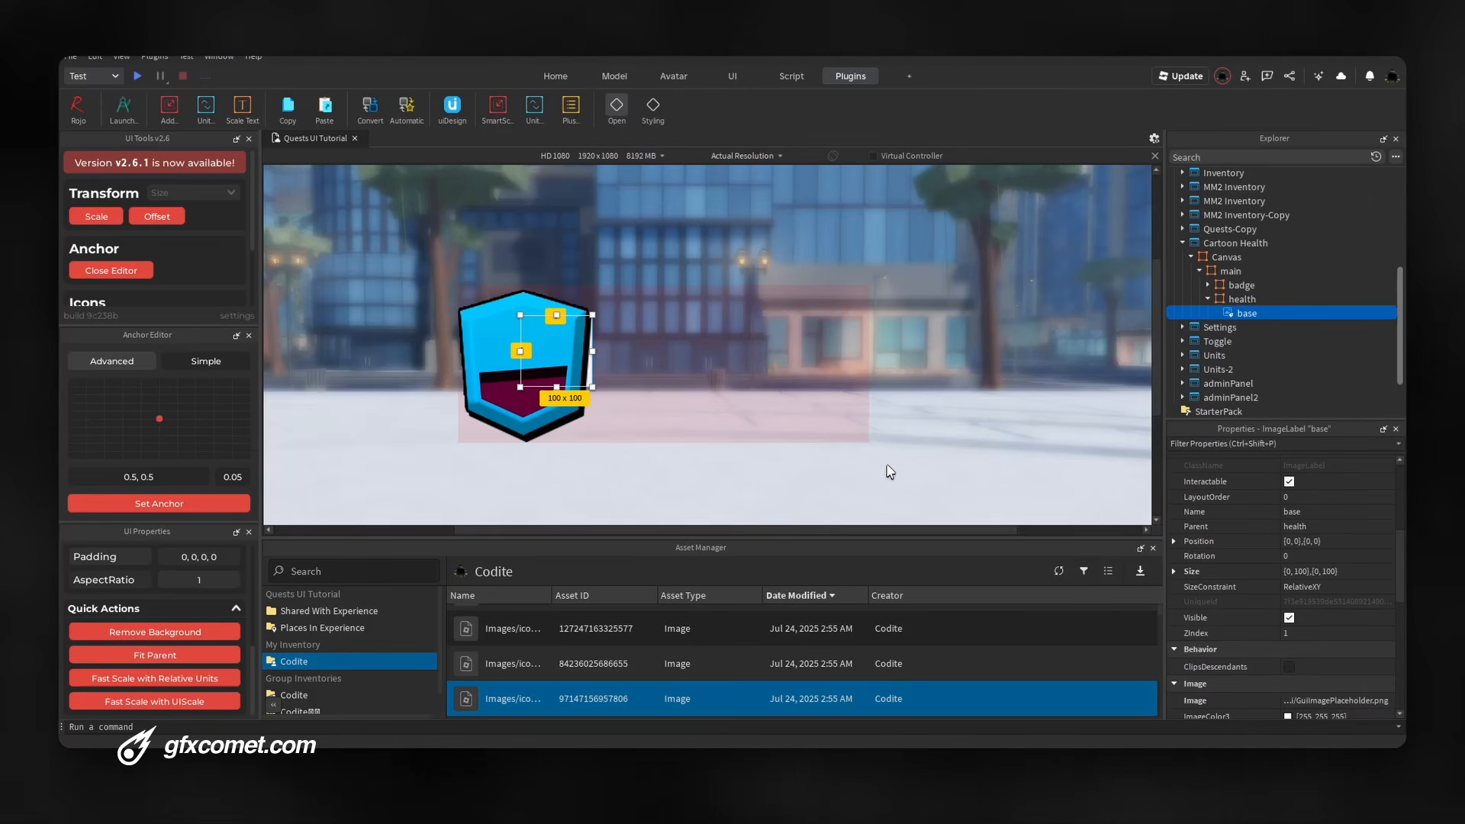
right_click(522, 657)
click(566, 701)
click(1316, 702)
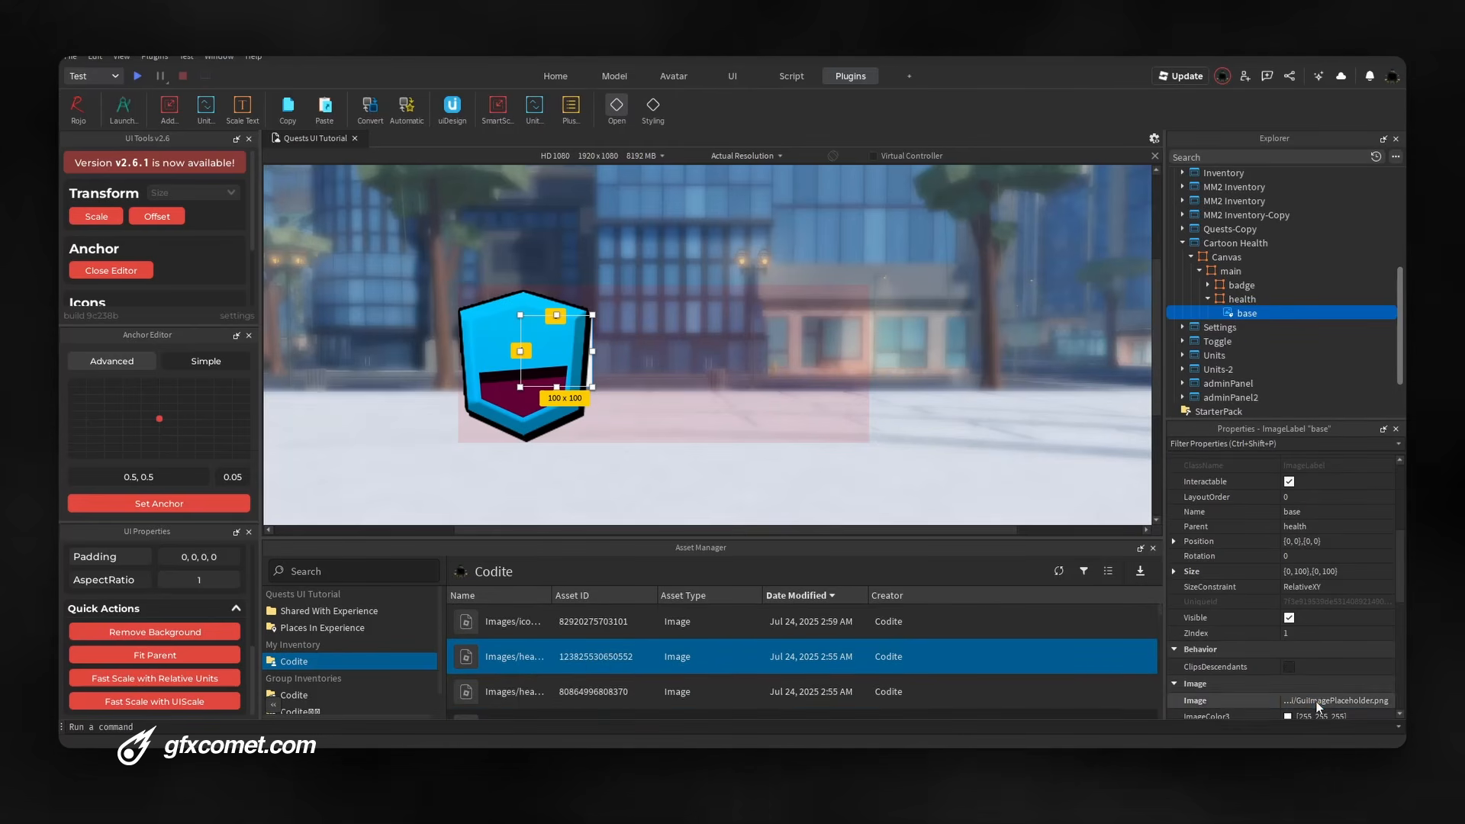
key(ctrl+v)
key(Return)
Fit the base image to its parent without a background and centre its anchor at 0.5, 0.5
click(225, 654)
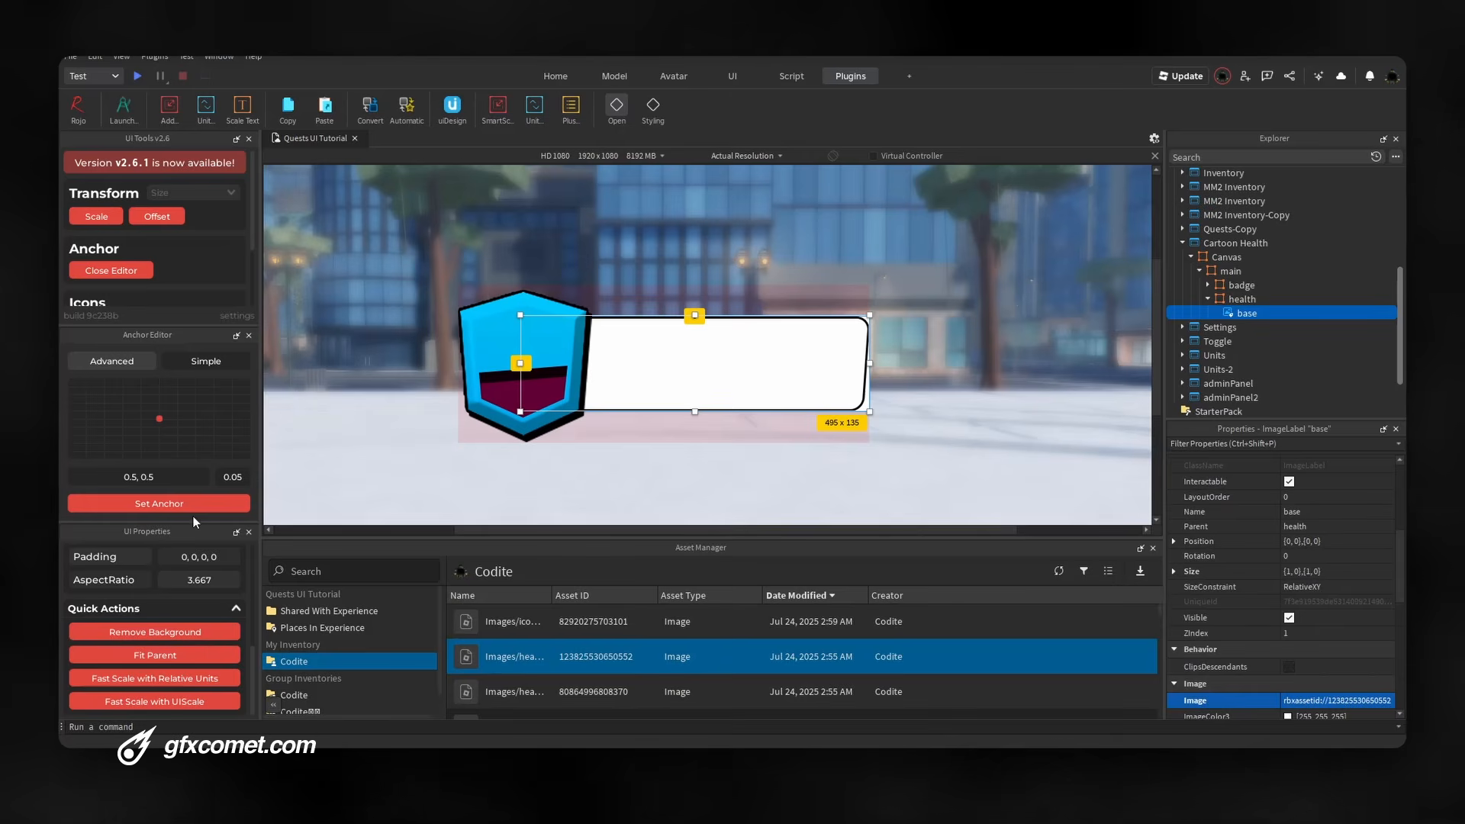
click(199, 635)
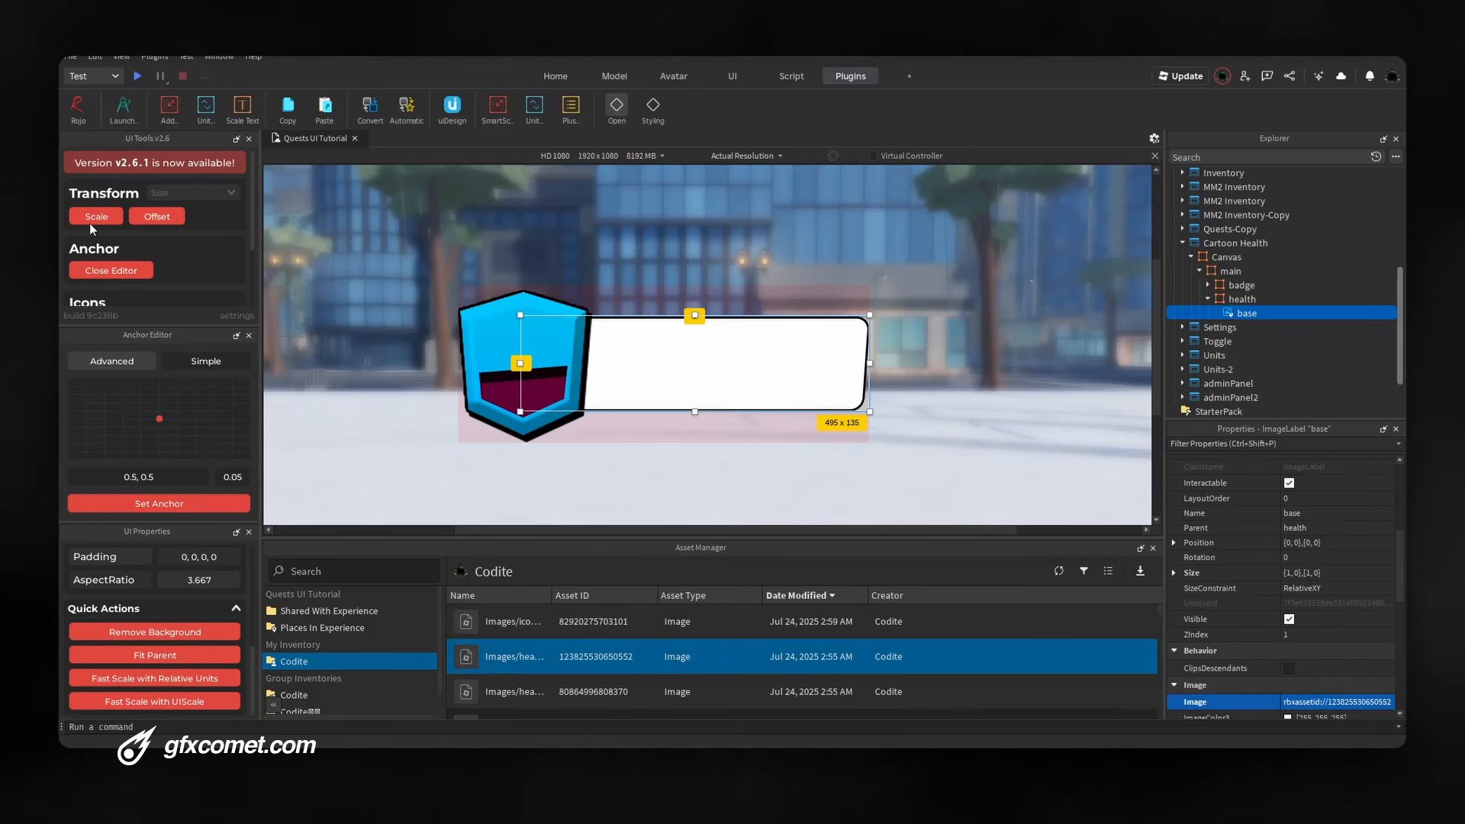
click(208, 505)
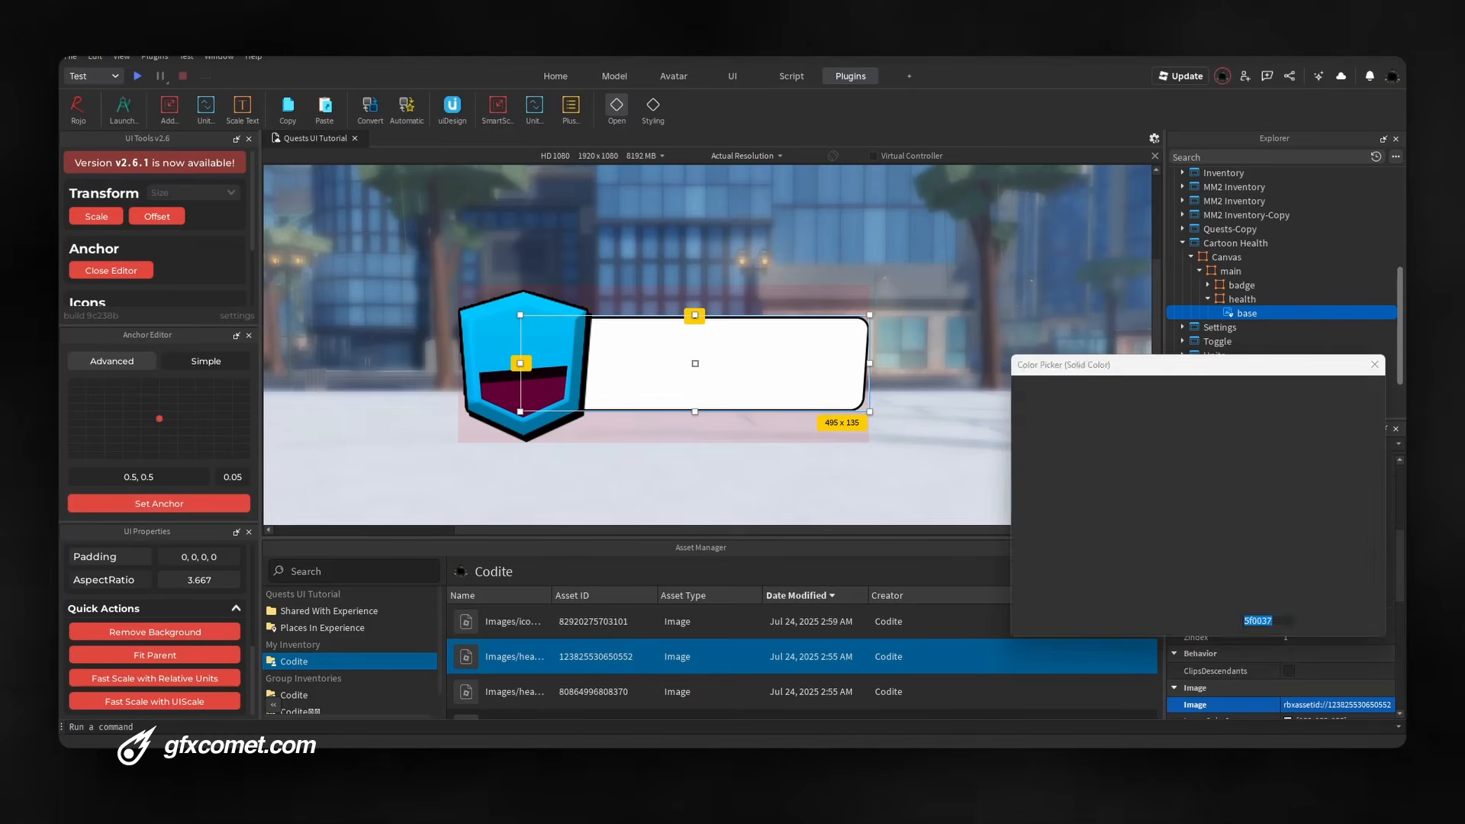
Set the base image's ImageColor3 to the mockup bar's maroon, hex 5f0037
click(1337, 416)
scroll(1220, 610, down, 3)
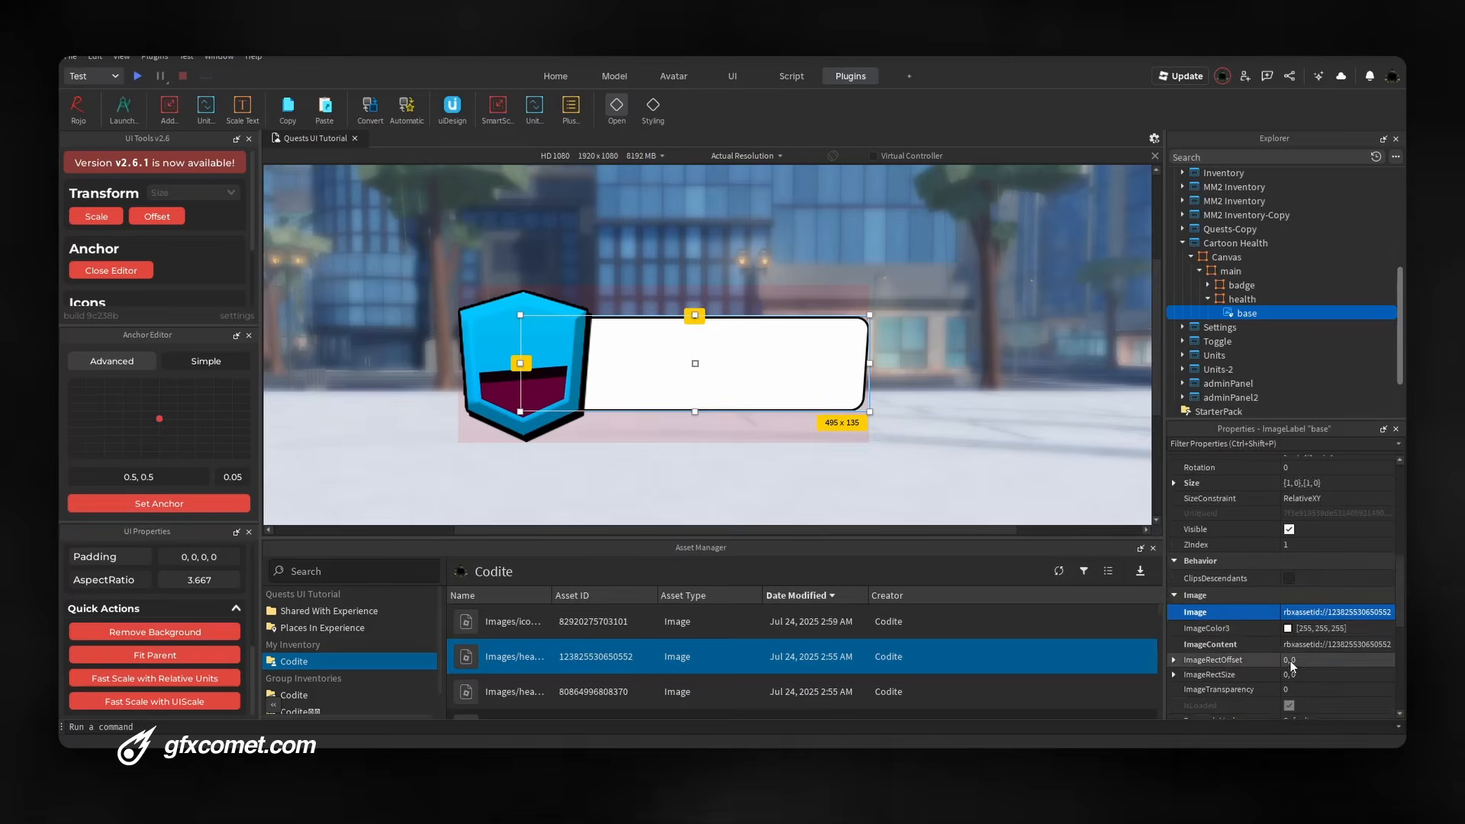
click(1287, 581)
drag(856, 509, 817, 507)
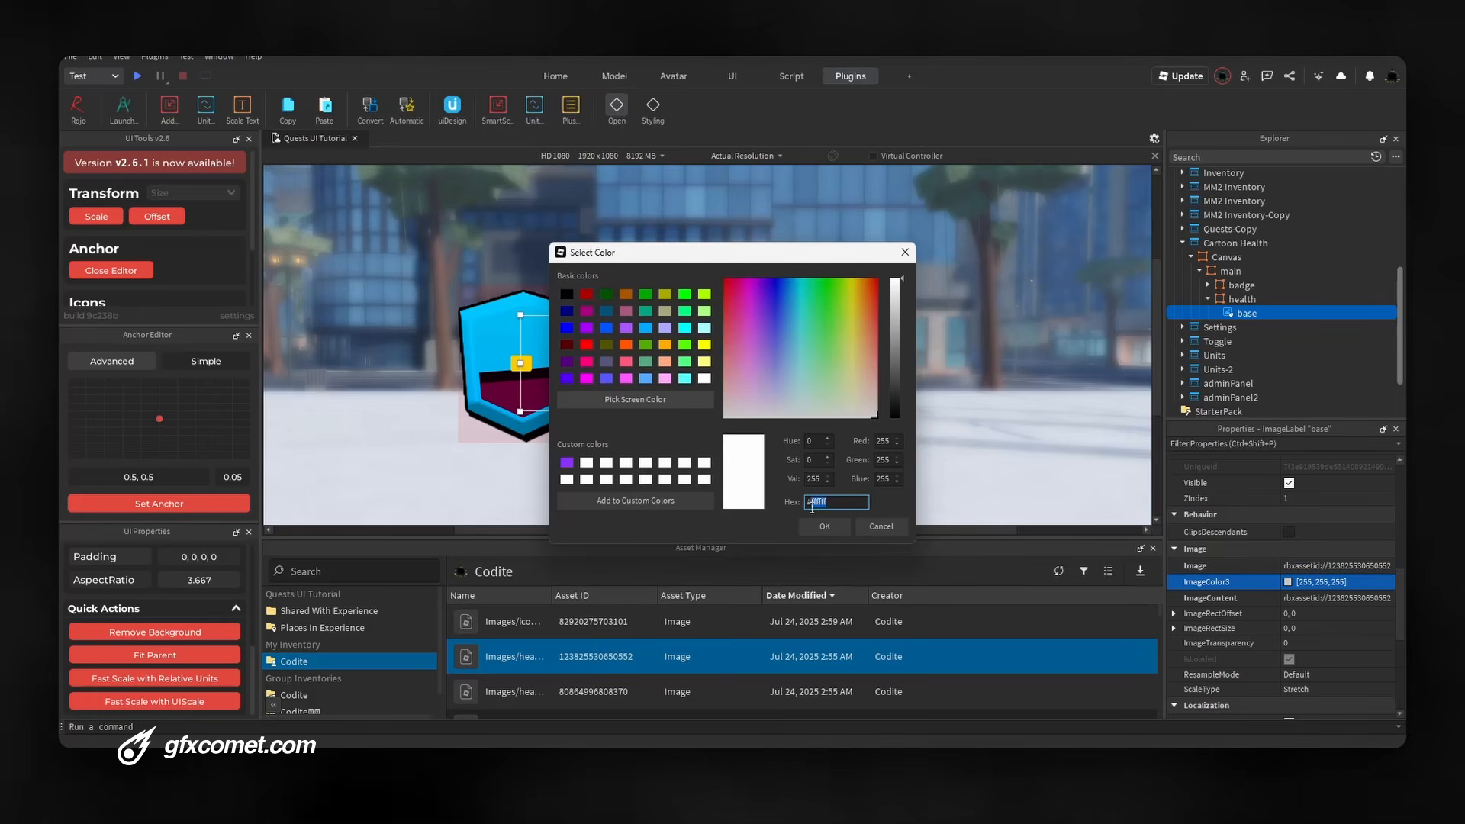
key(ctrl+v)
click(824, 527)
click(1241, 299)
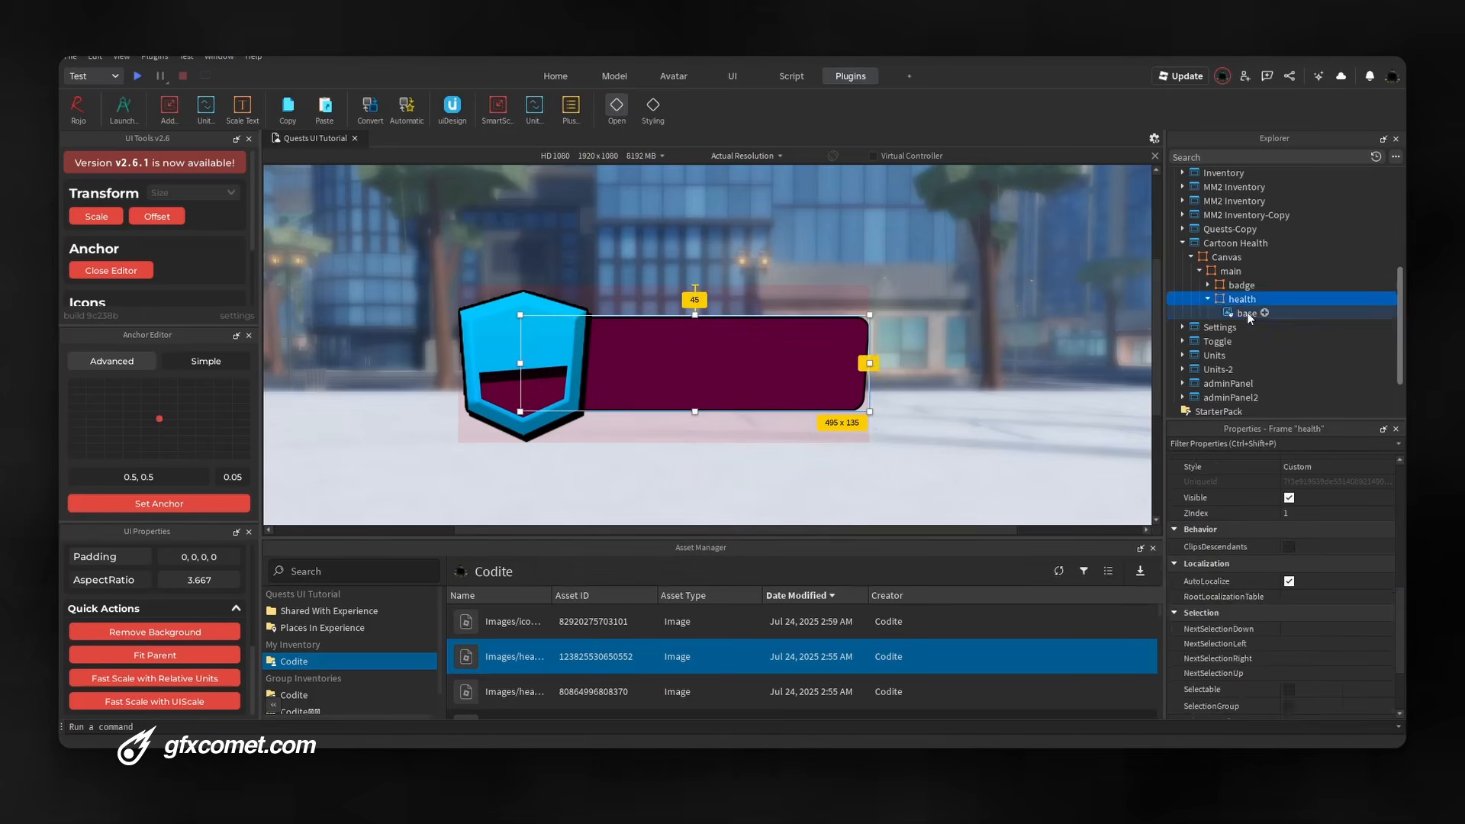
click(1246, 312)
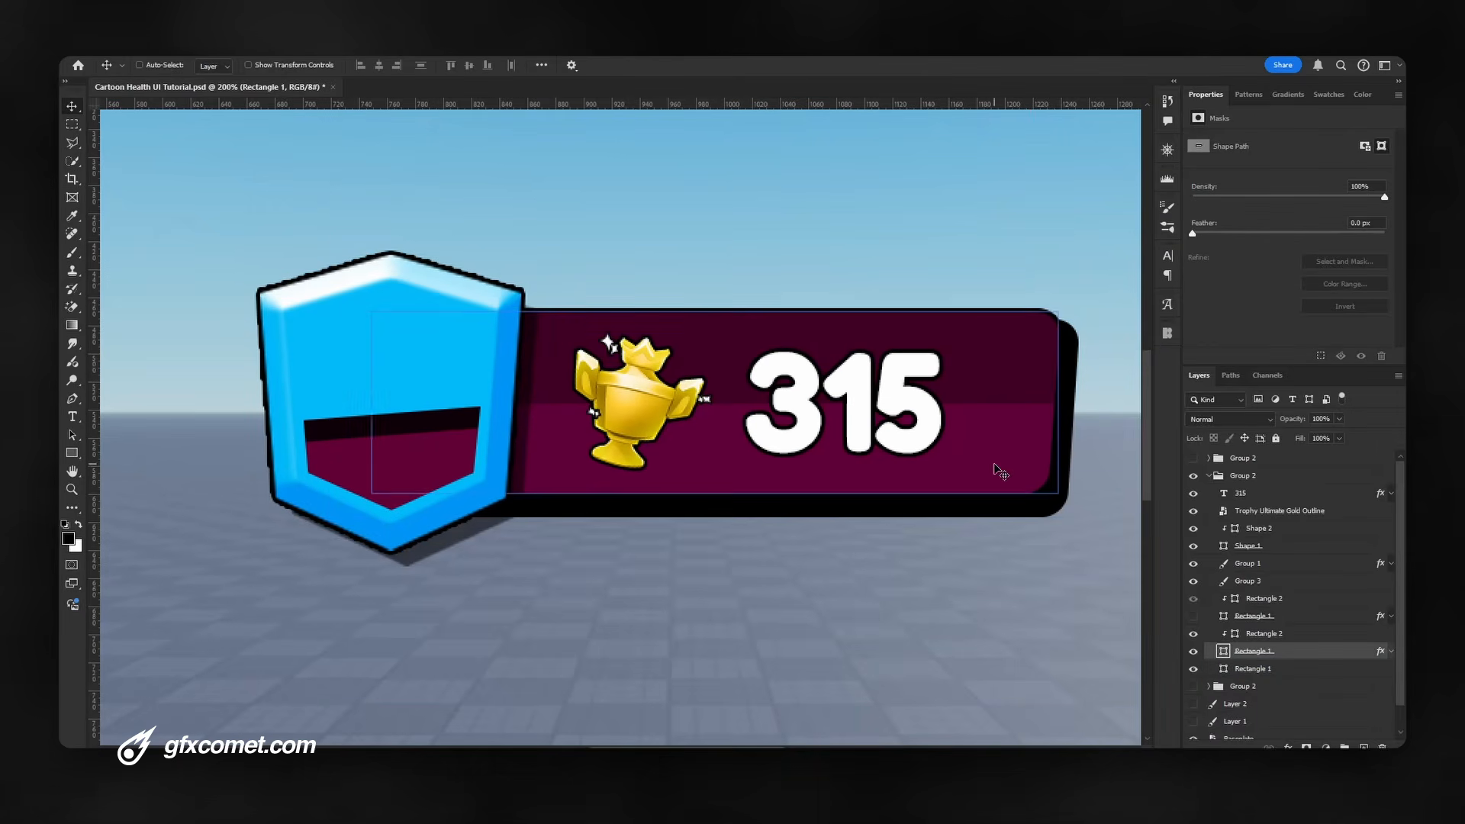
In the Photoshop mockup, change the fill of the health bar's Rectangle 1 layer to white
click(1194, 653)
double_click(1223, 652)
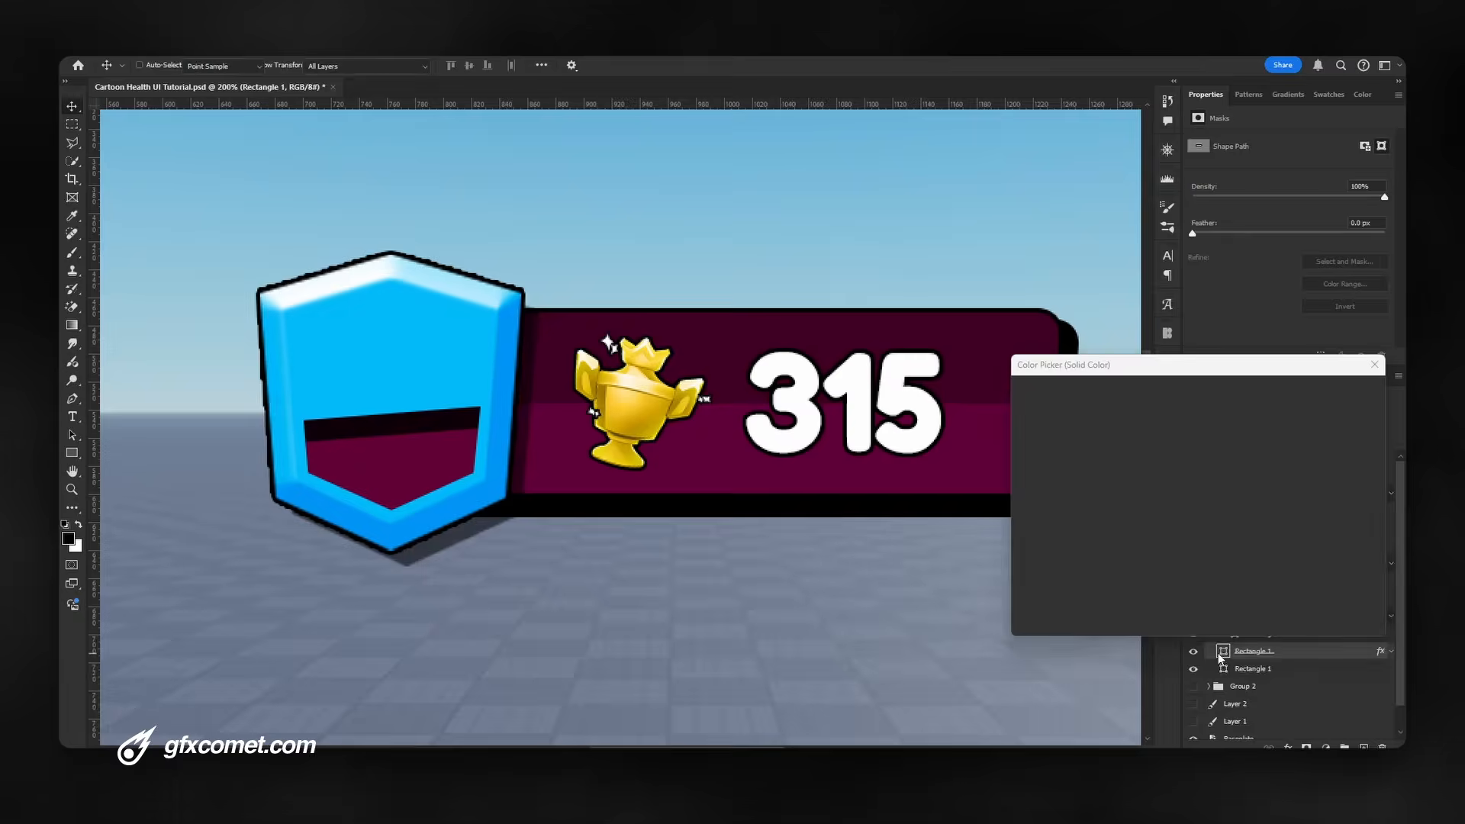
drag(1031, 411, 1017, 396)
click(1337, 391)
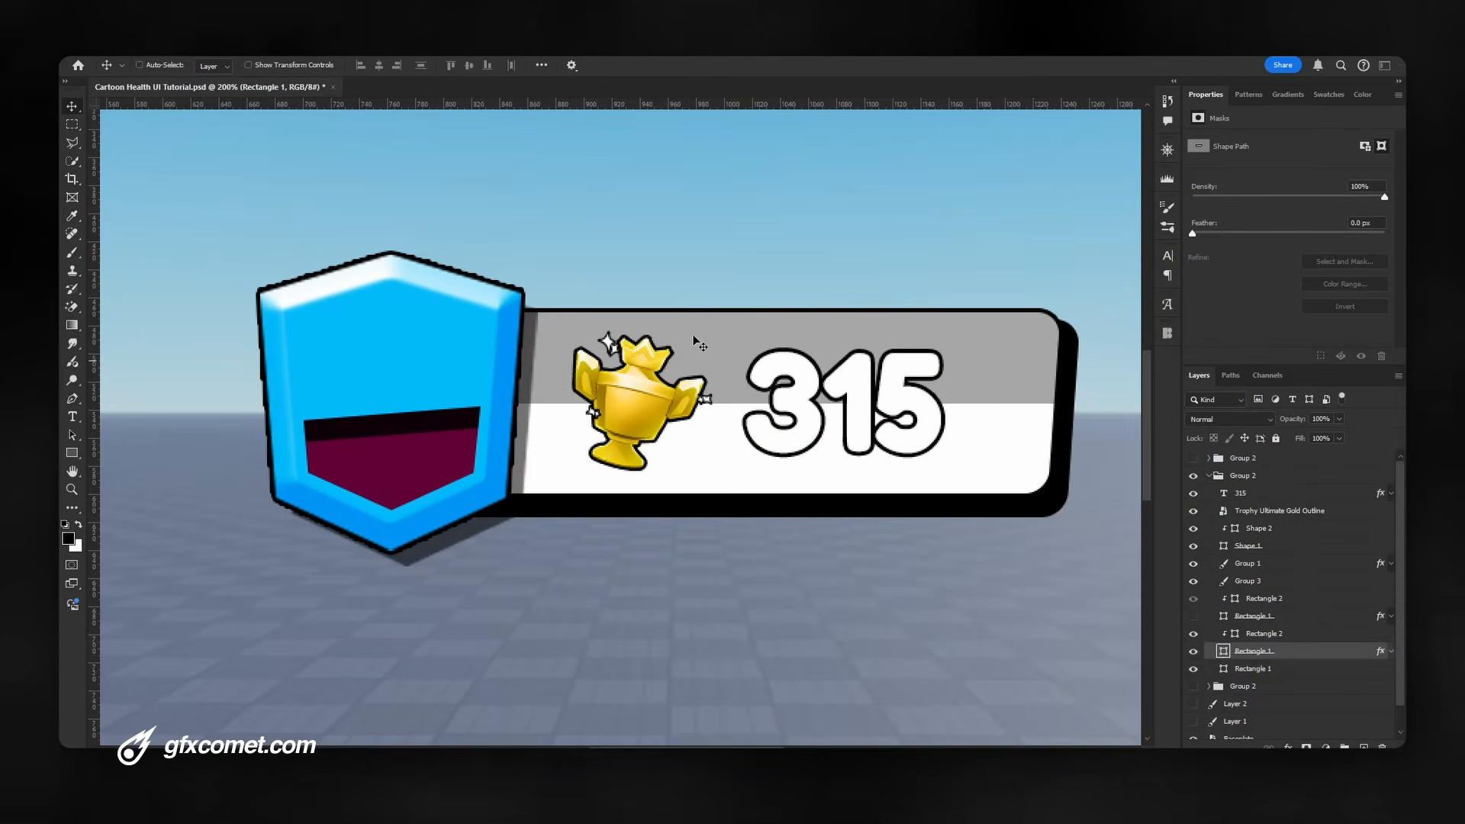
Toggle the clipped Rectangle 2 layer's visibility to examine its shading on the white bar
click(1209, 634)
click(1194, 634)
click(1194, 634)
click(1215, 652)
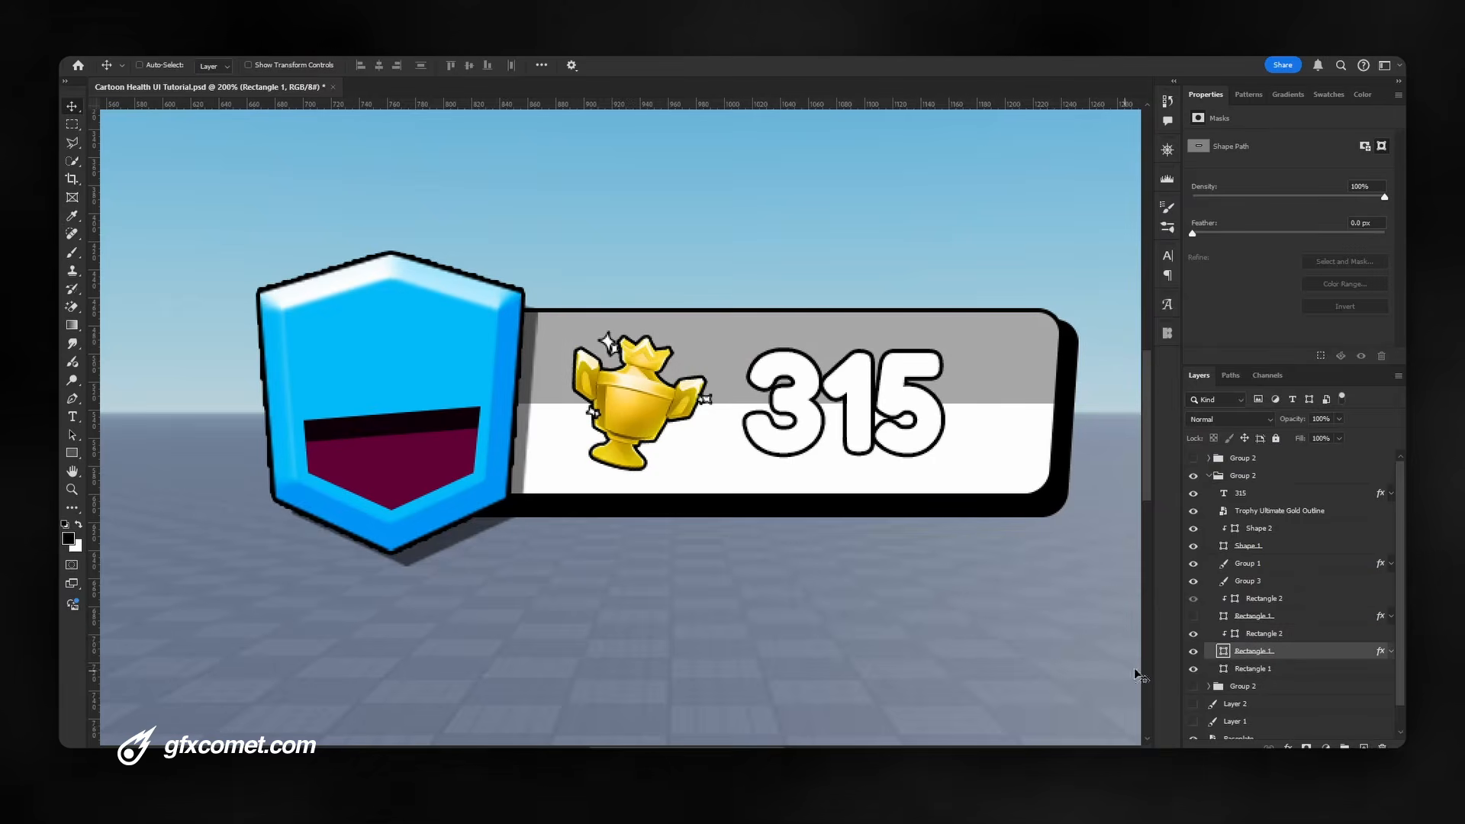
click(1190, 654)
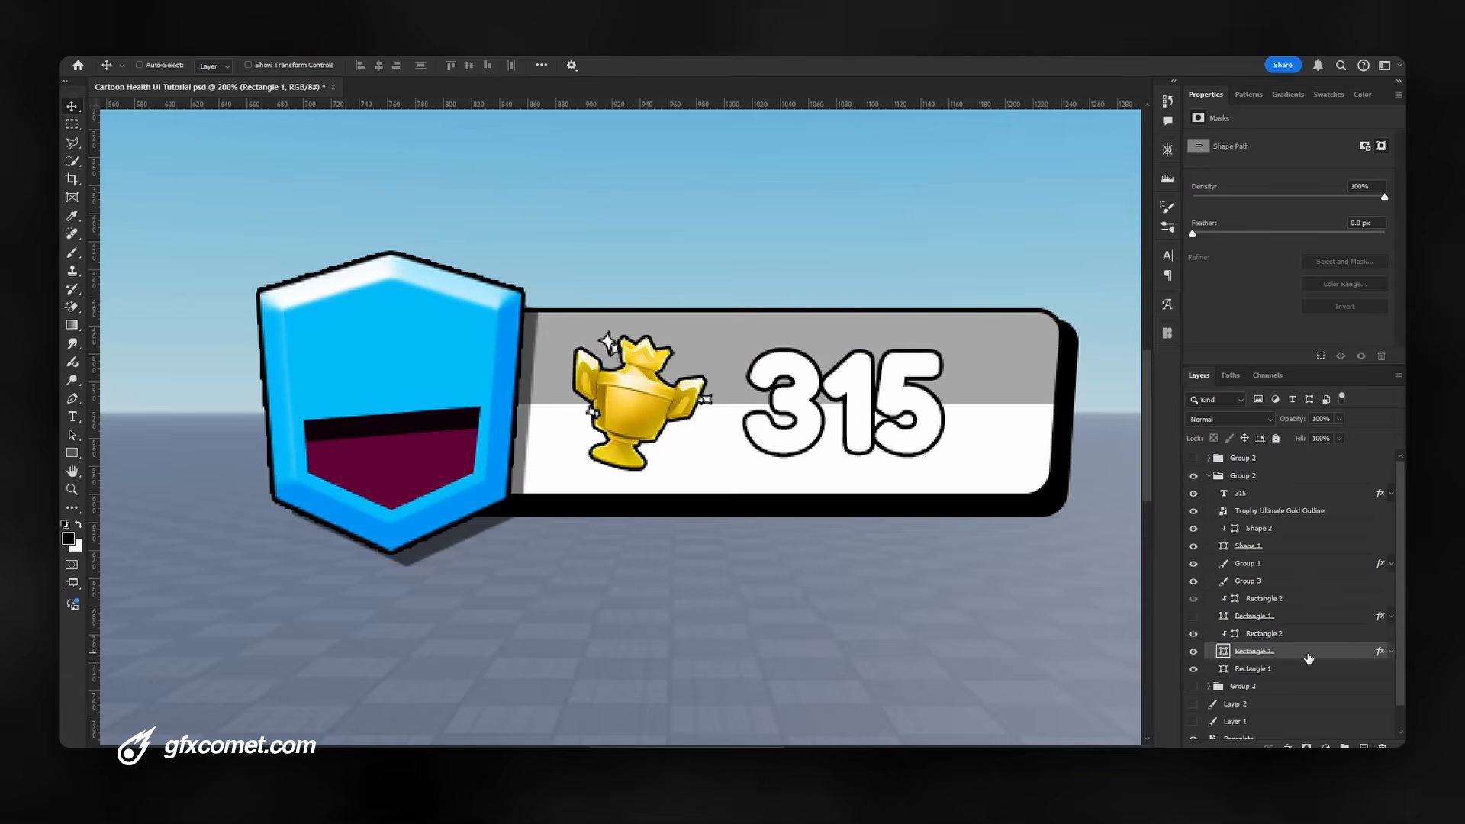
right_click(1309, 657)
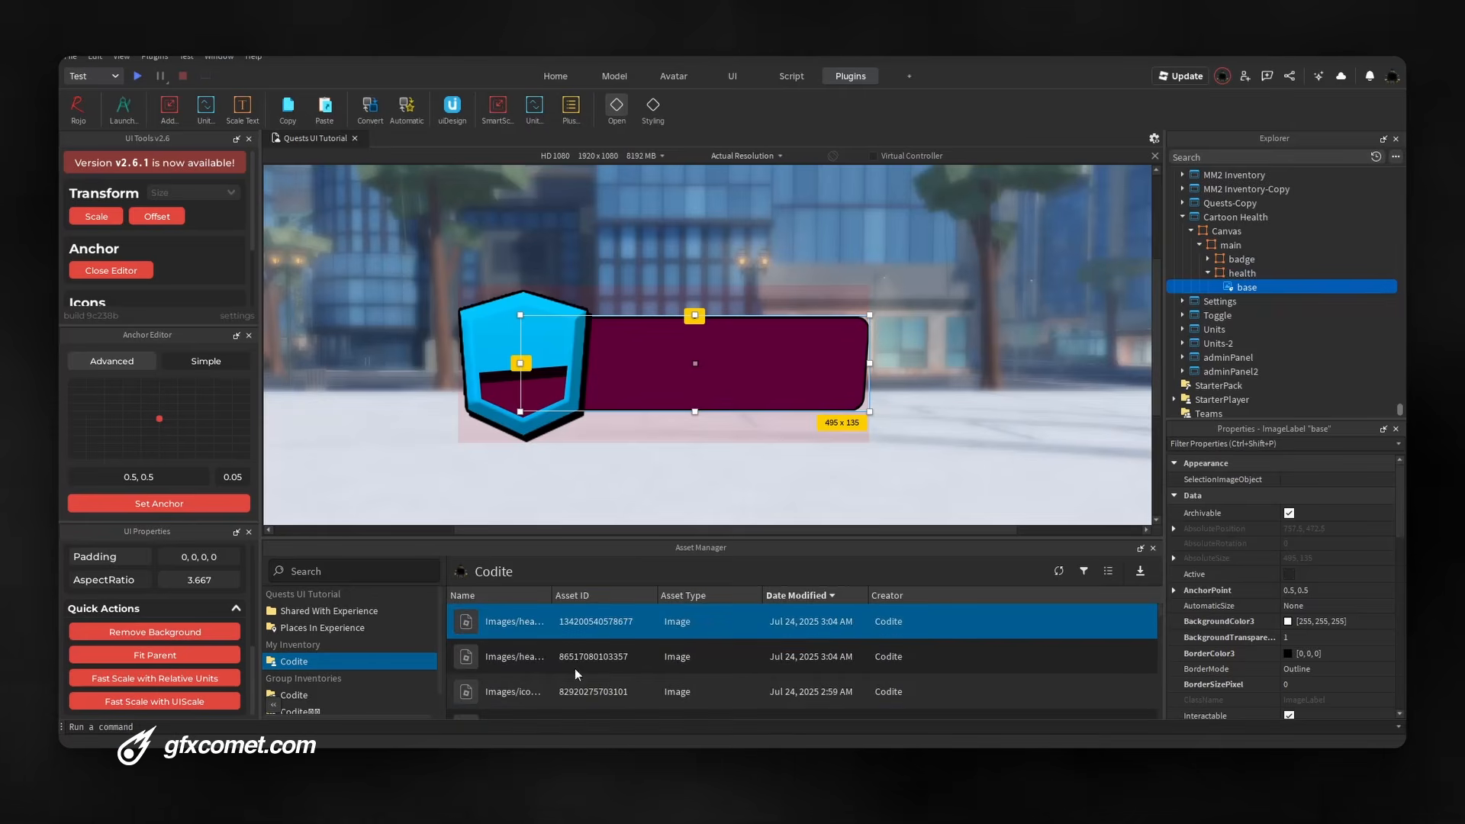
scroll(1330, 644, down, 6)
click(1344, 519)
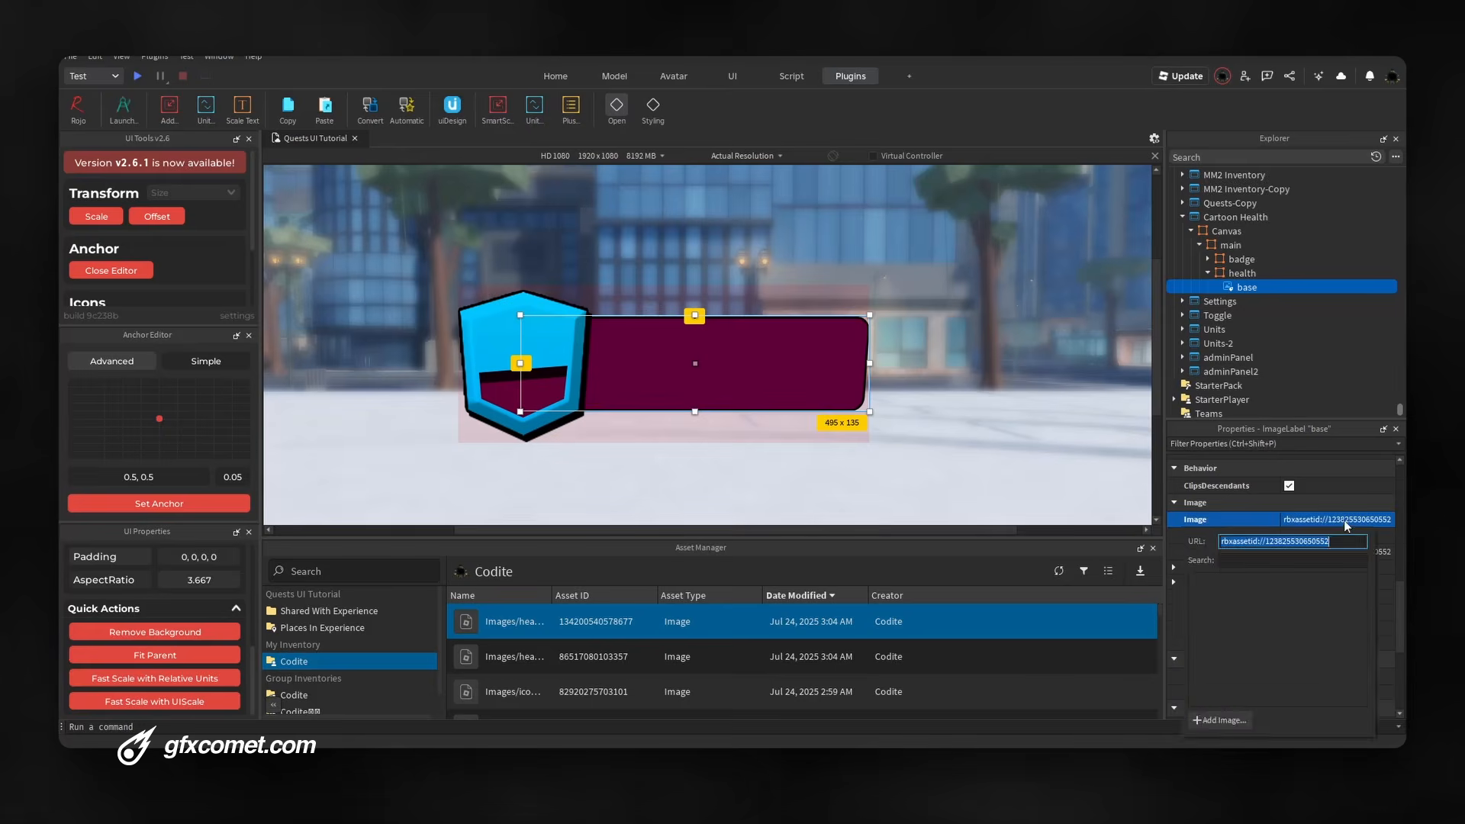
key(ctrl+v)
key(Return)
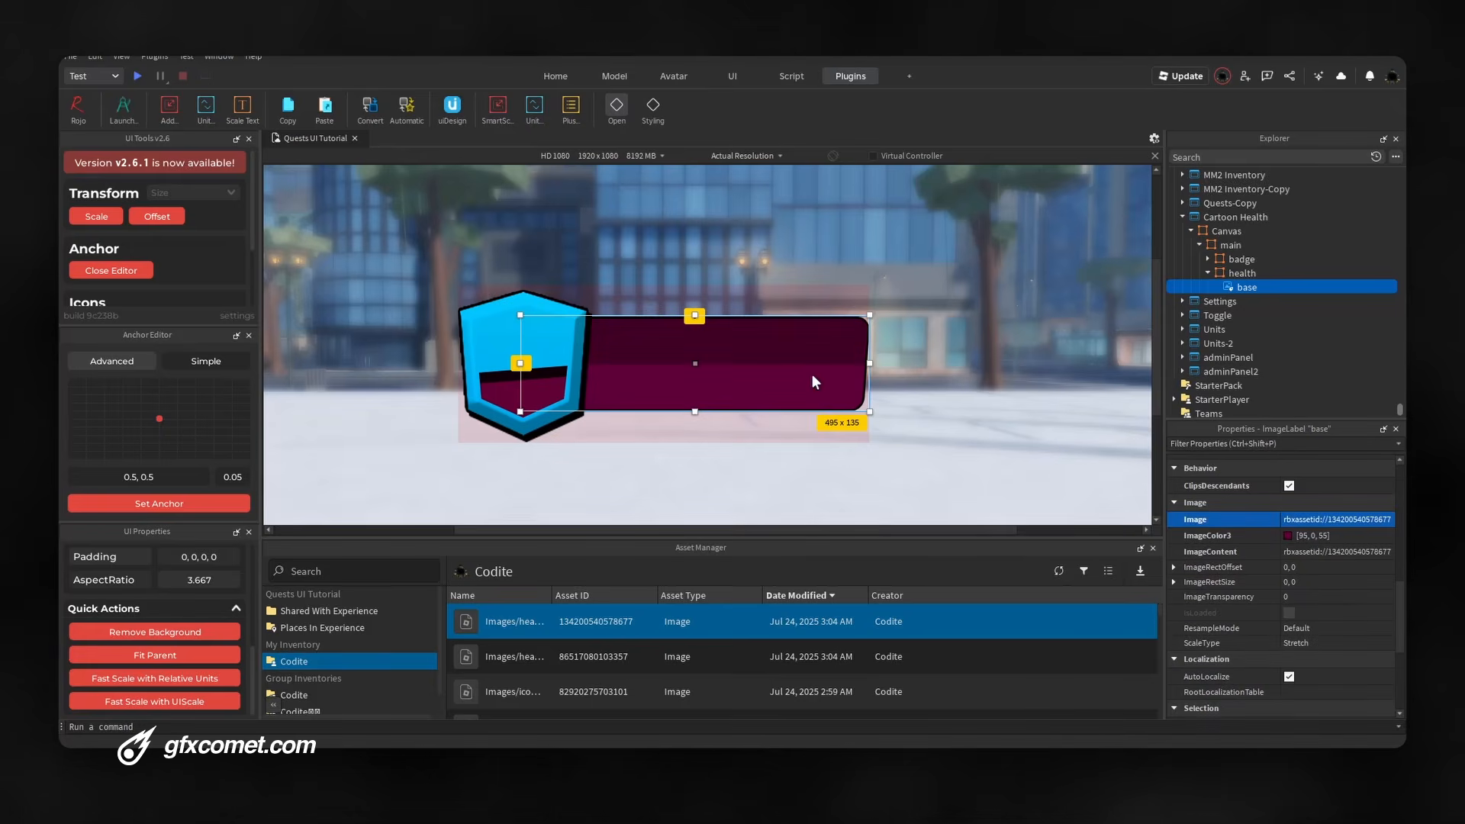
Insert an ImageLabel inside the health frame's base image and name it bar
click(1272, 273)
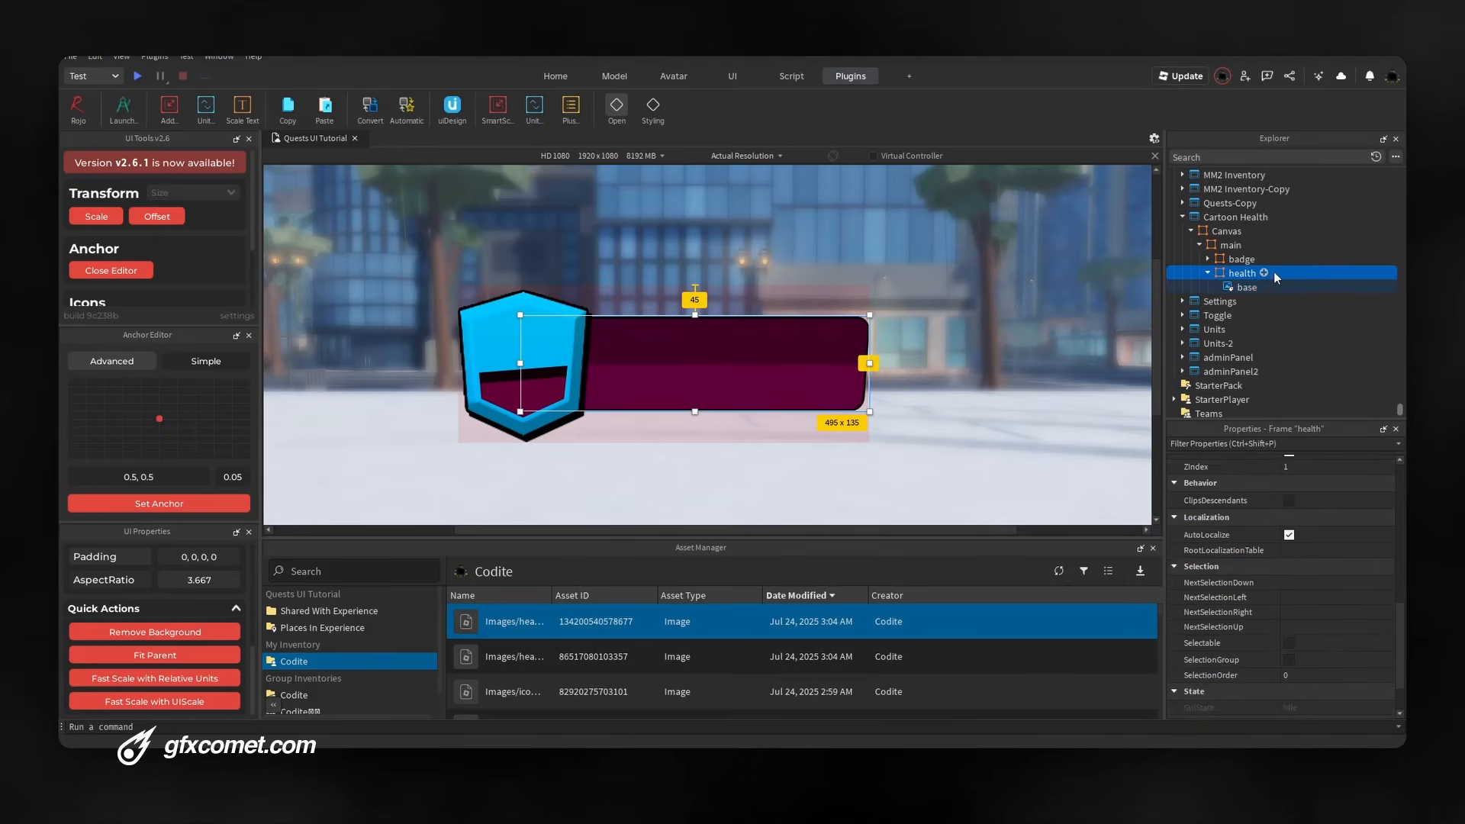
click(1260, 287)
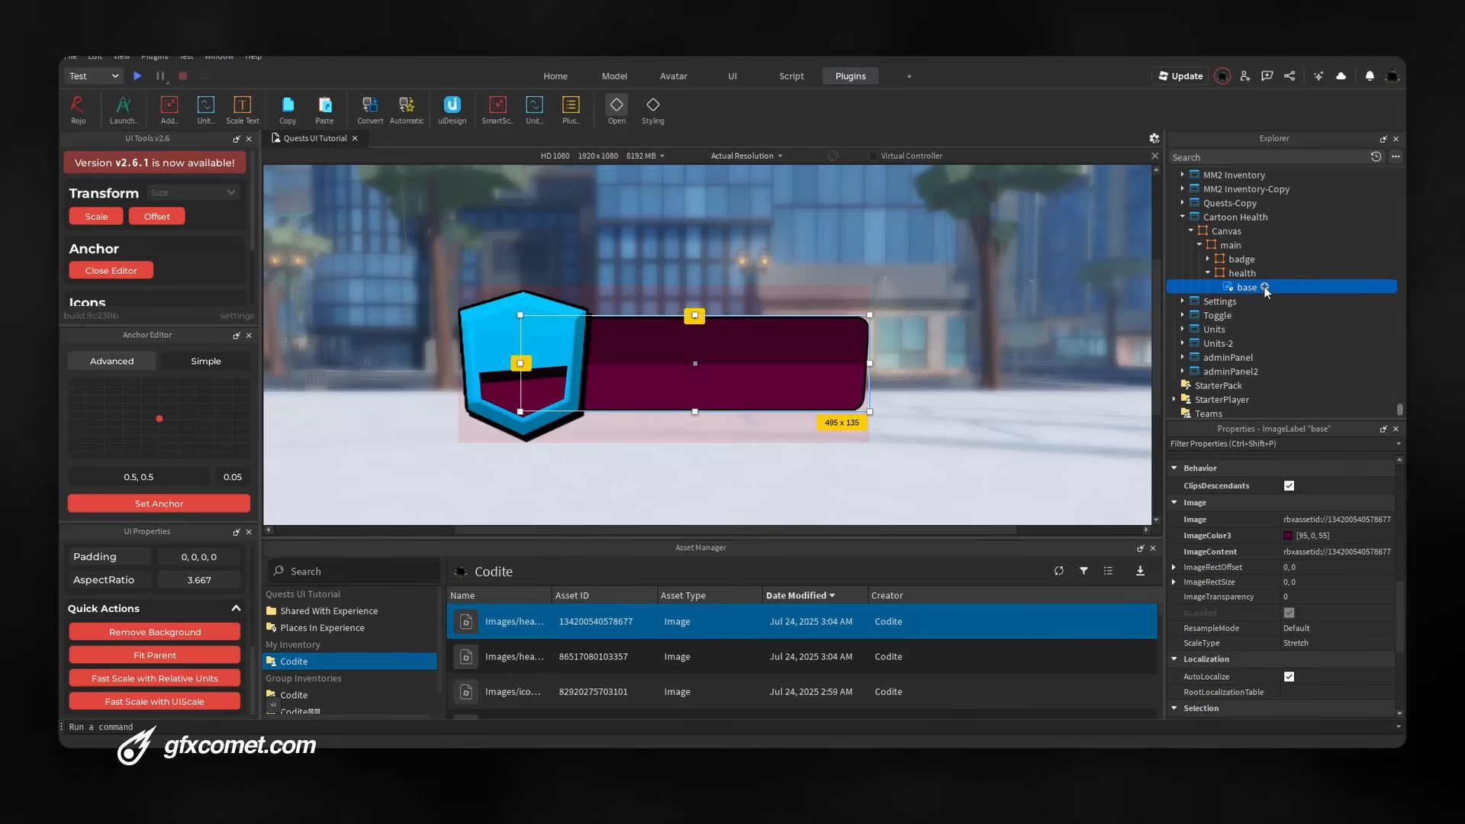
click(1263, 286)
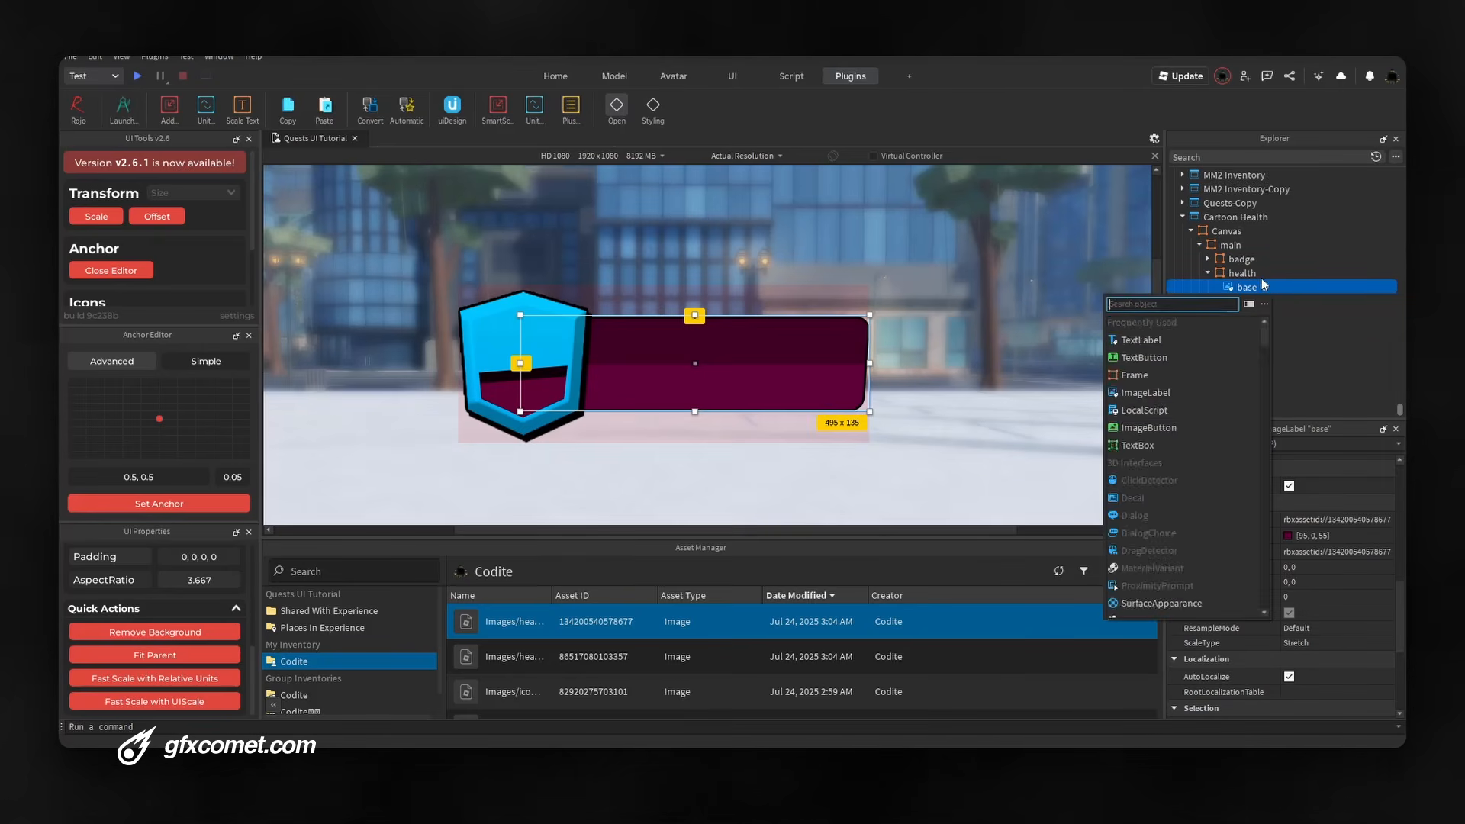
text(imagel)
key(Return)
key(F2)
text(bar)
key(Return)
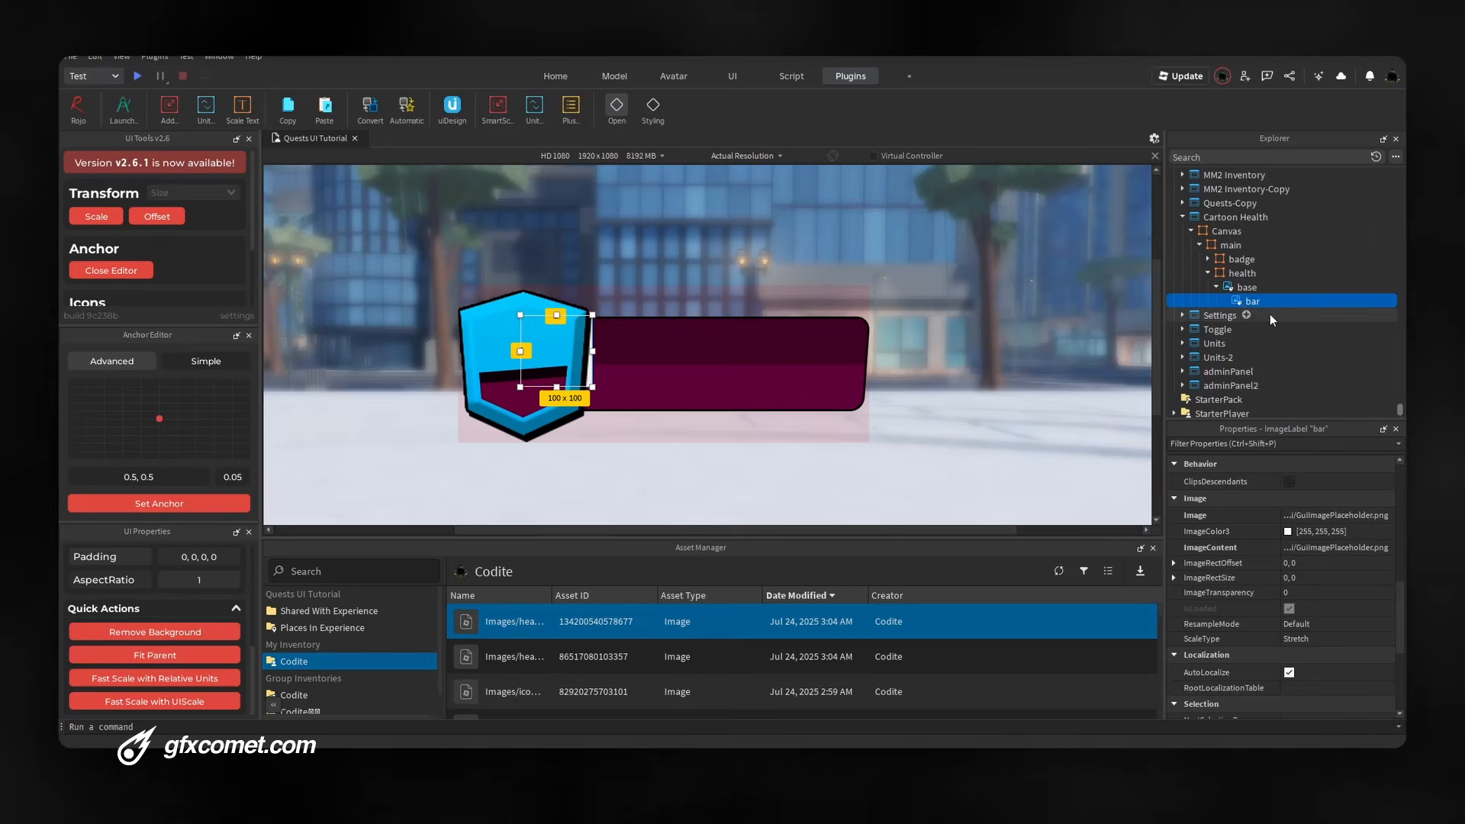
click(191, 657)
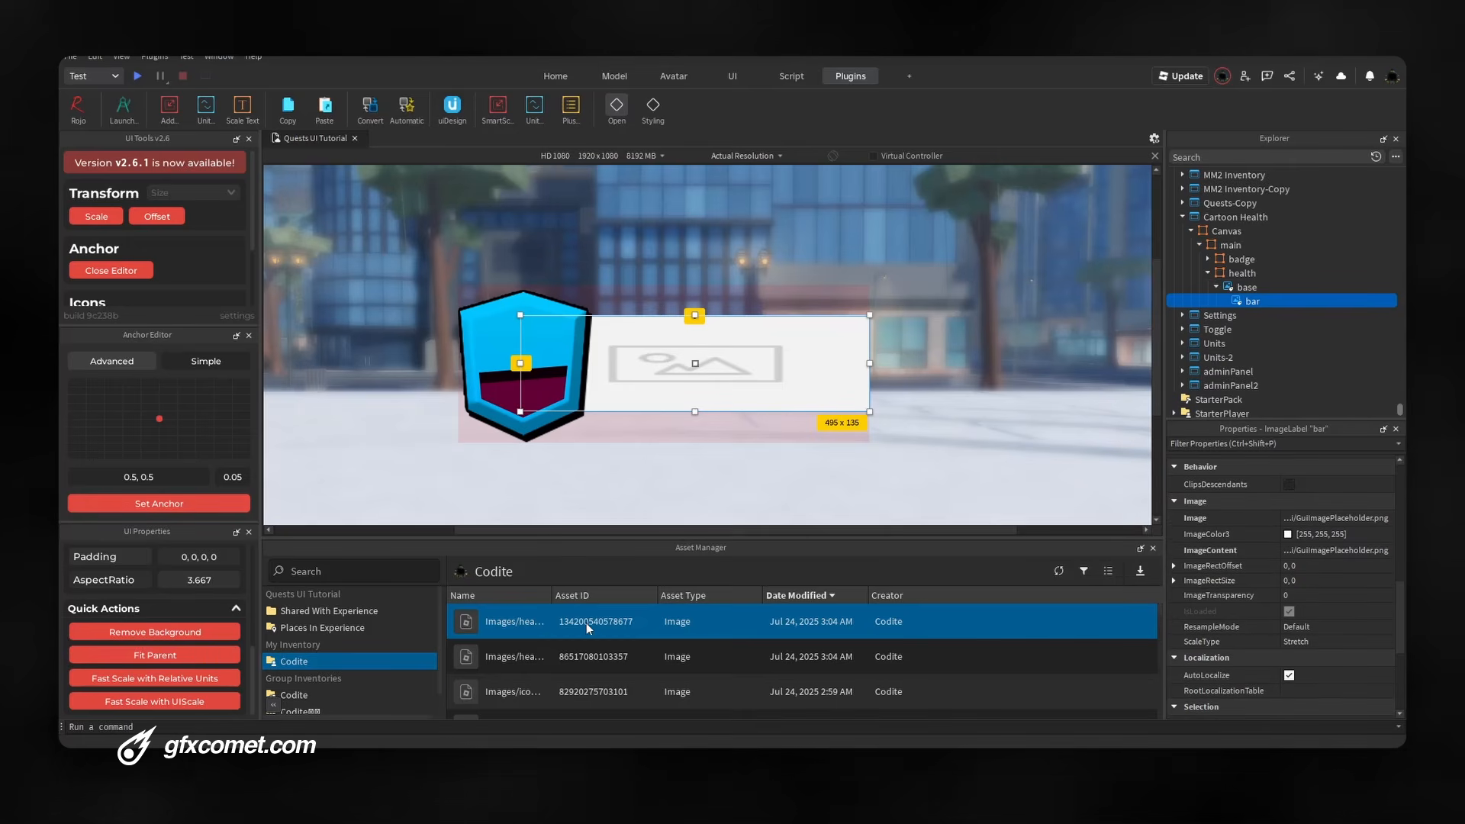
click(589, 657)
click(1318, 521)
key(ctrl+v)
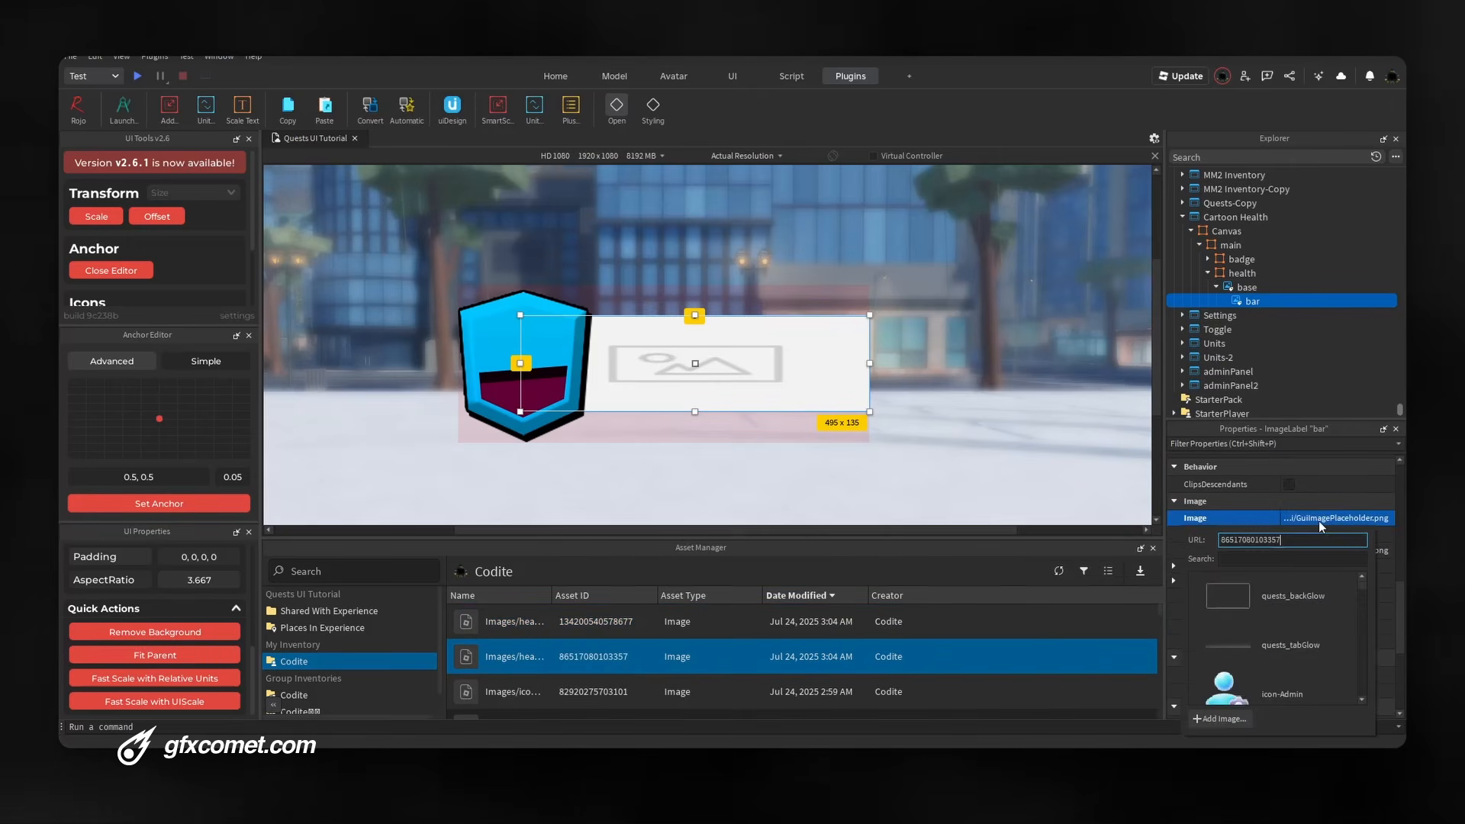
key(Return)
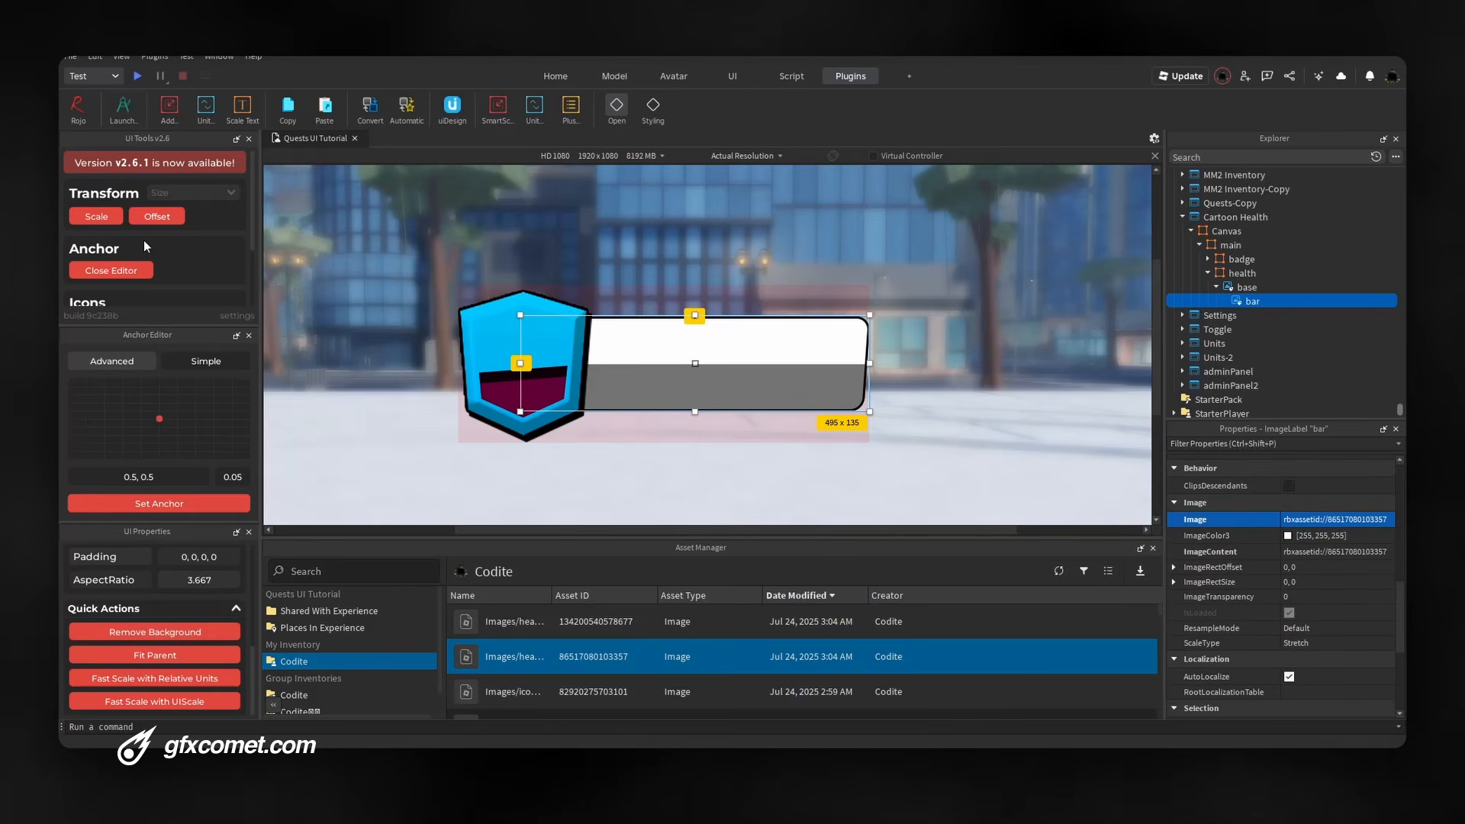
Set the bar image's ImageColor3 to orange, hex e77926
click(1288, 536)
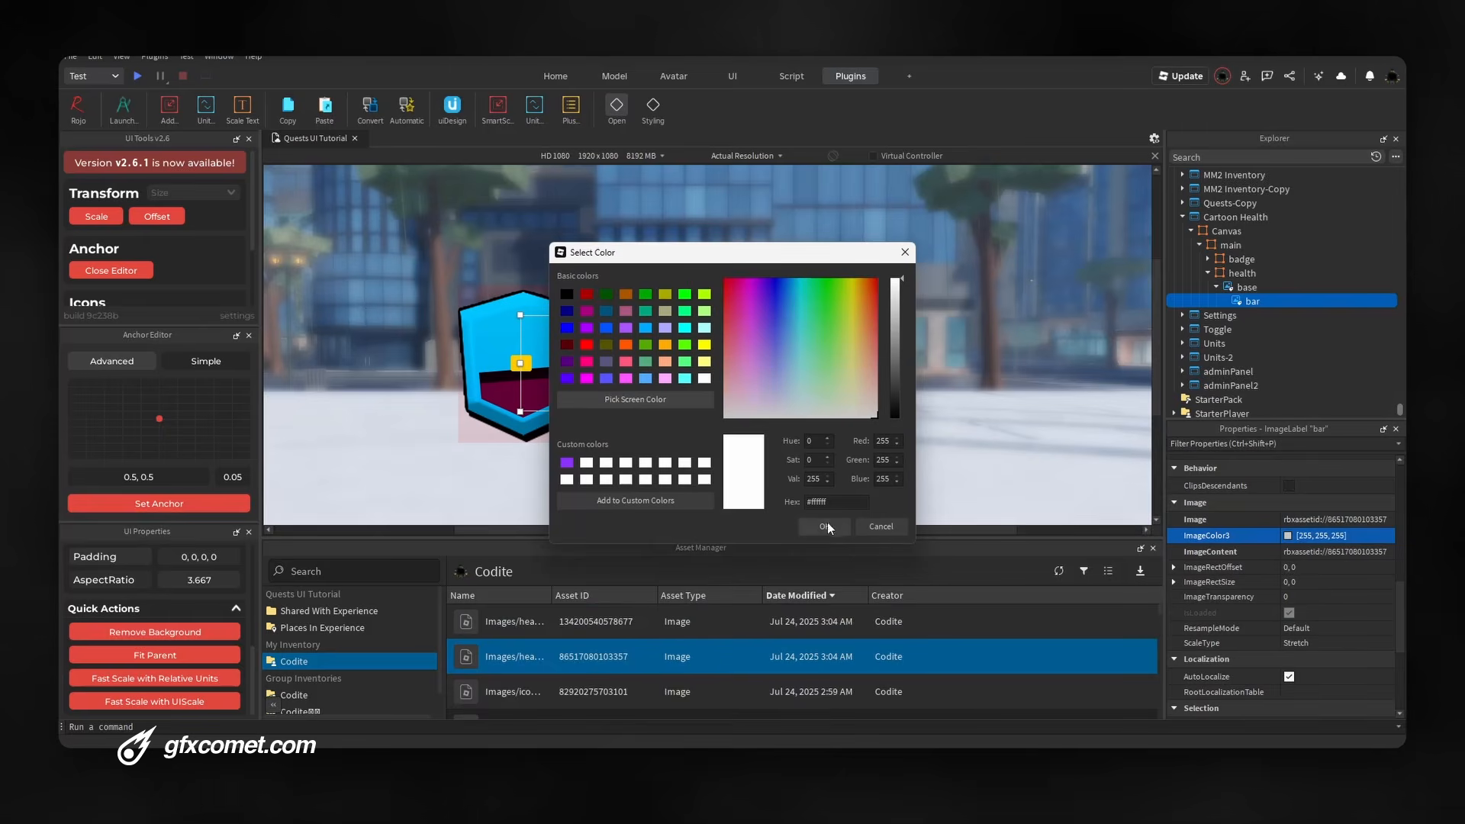
drag(850, 503, 806, 503)
text(#e77926)
click(820, 525)
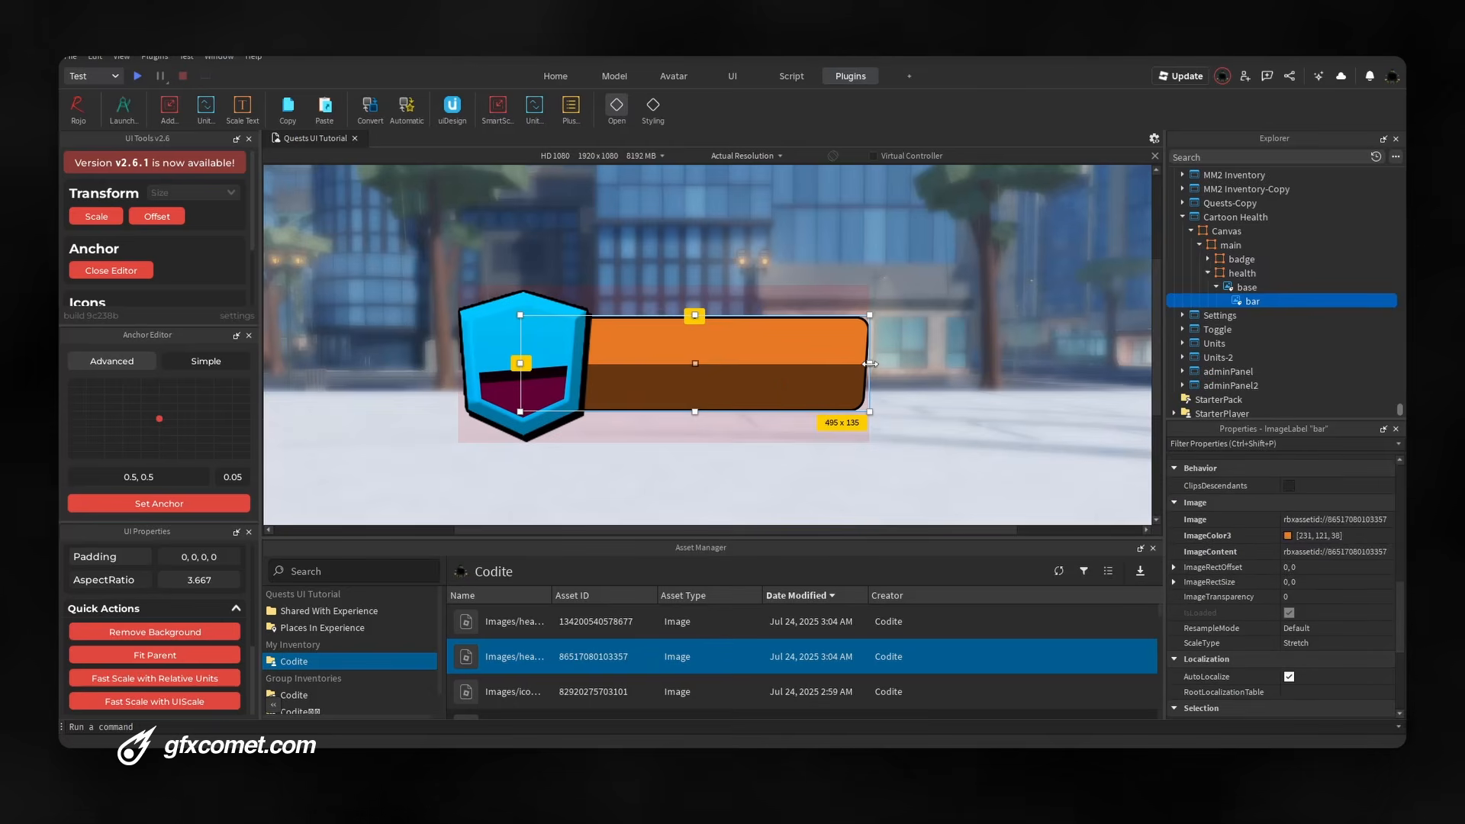
Insert an ImageLabel directly inside the health frame and name it shadow in lowercase
click(1244, 272)
click(1263, 272)
text(im)
key(Return)
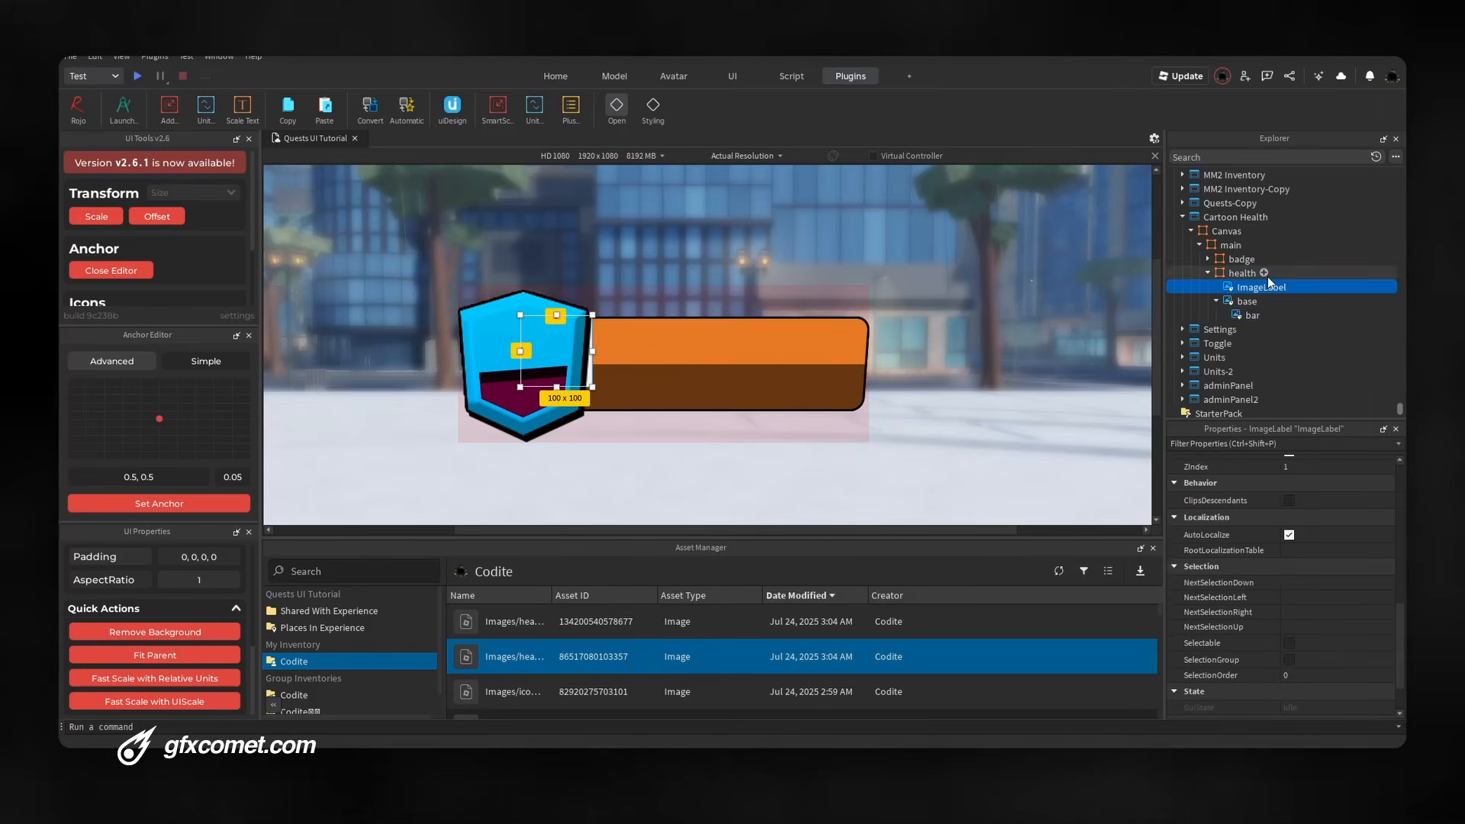
key(F2)
text(Shadow)
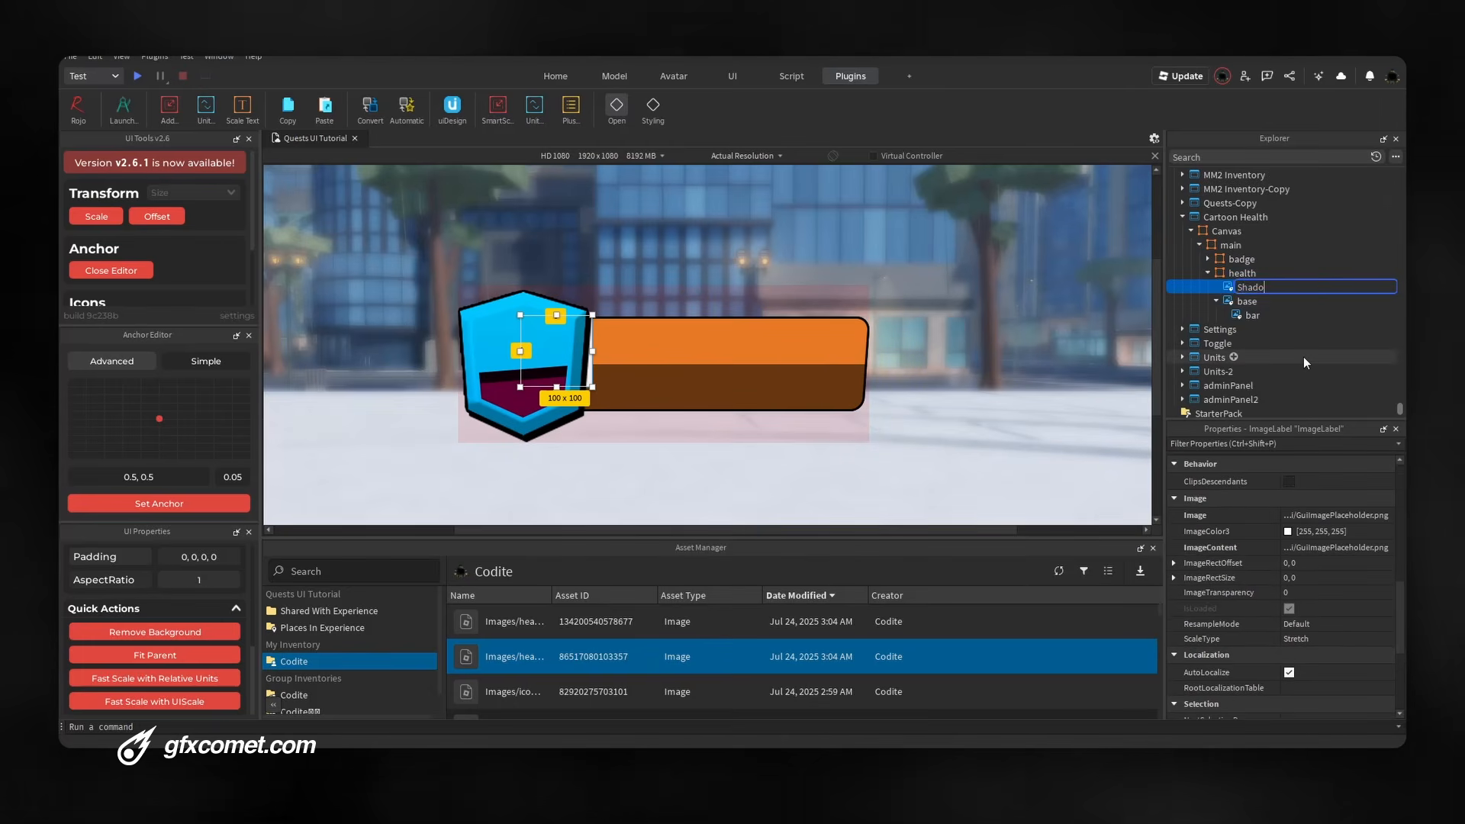
key(Return)
key(F2)
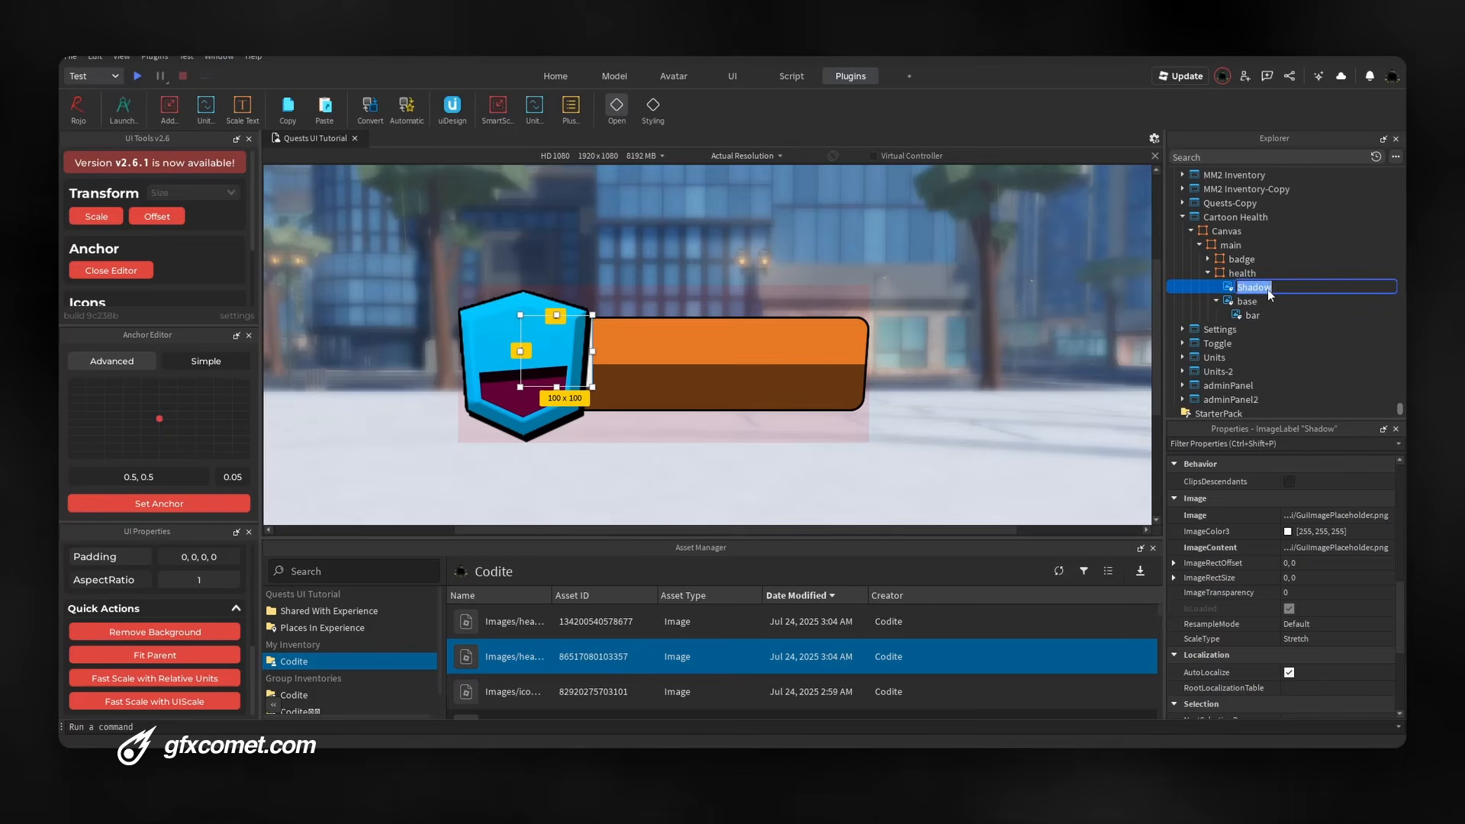
text(shadow)
key(Return)
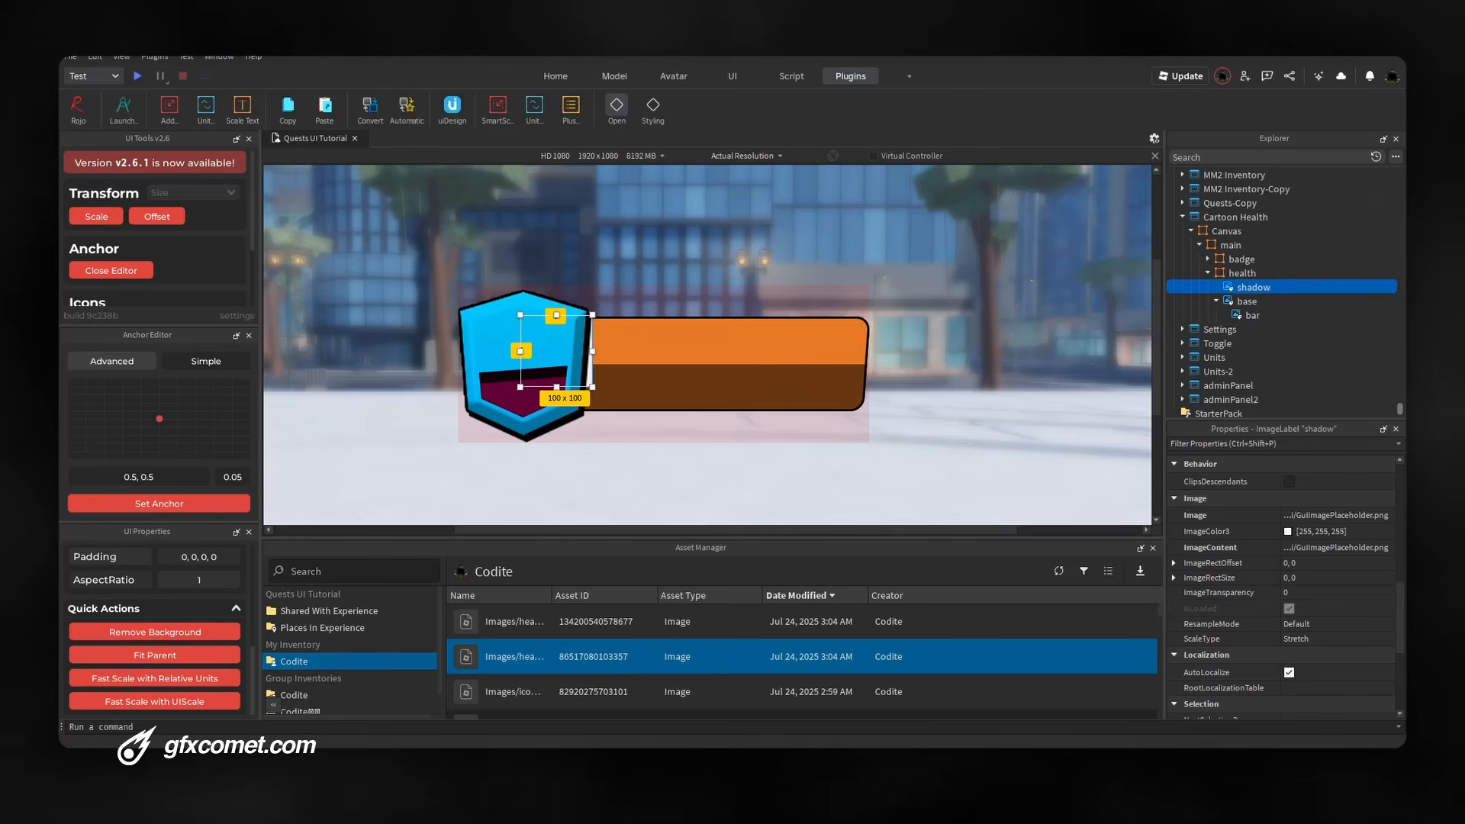
Set the shadow image's size to 534 by 141 pixels and centre its anchor at 0.5, 0.5
scroll(1289, 534, up, 3)
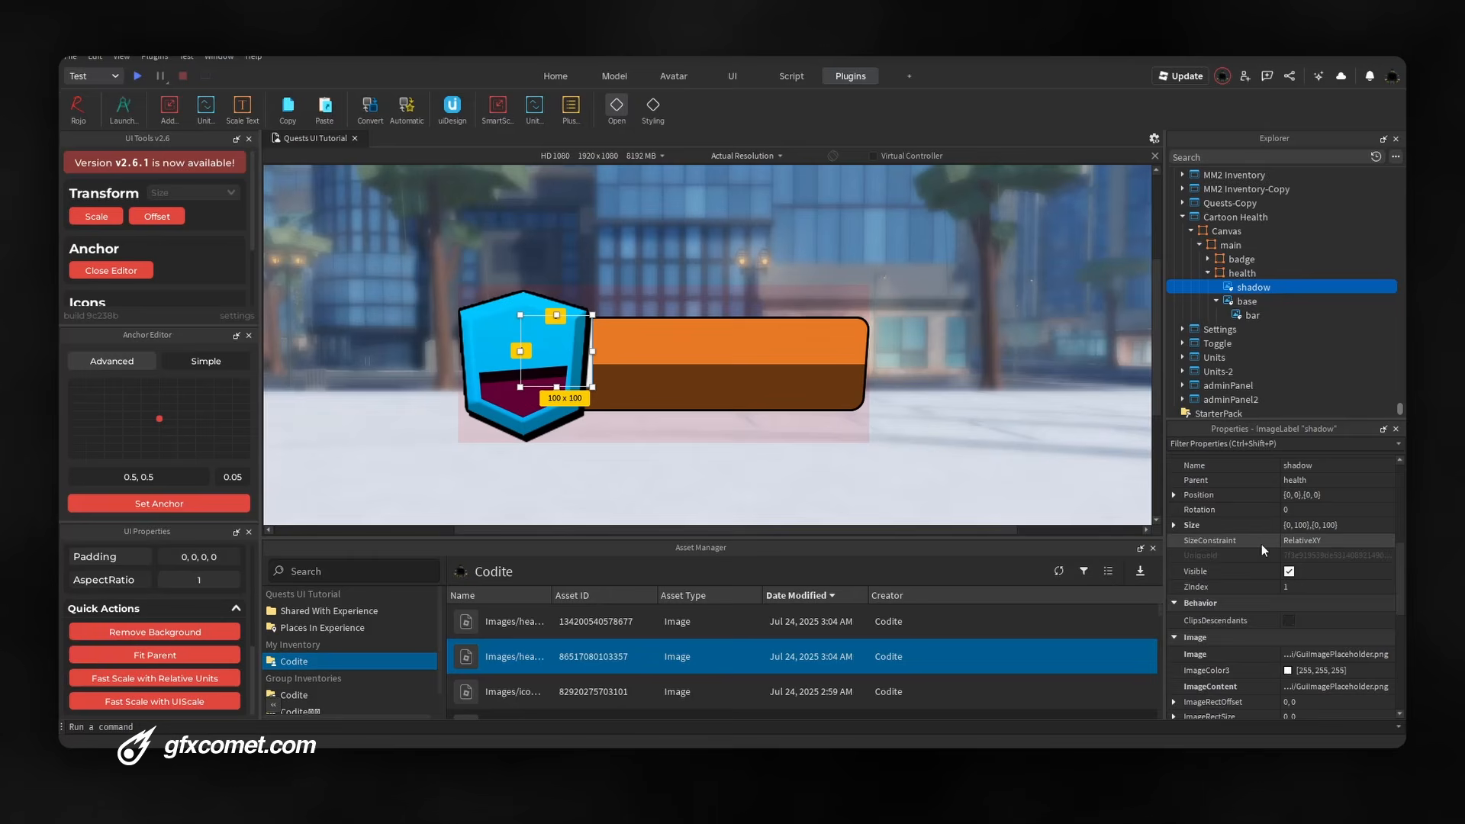
click(1173, 526)
click(1341, 538)
text(0, 534)
click(1352, 554)
text(0, 141)
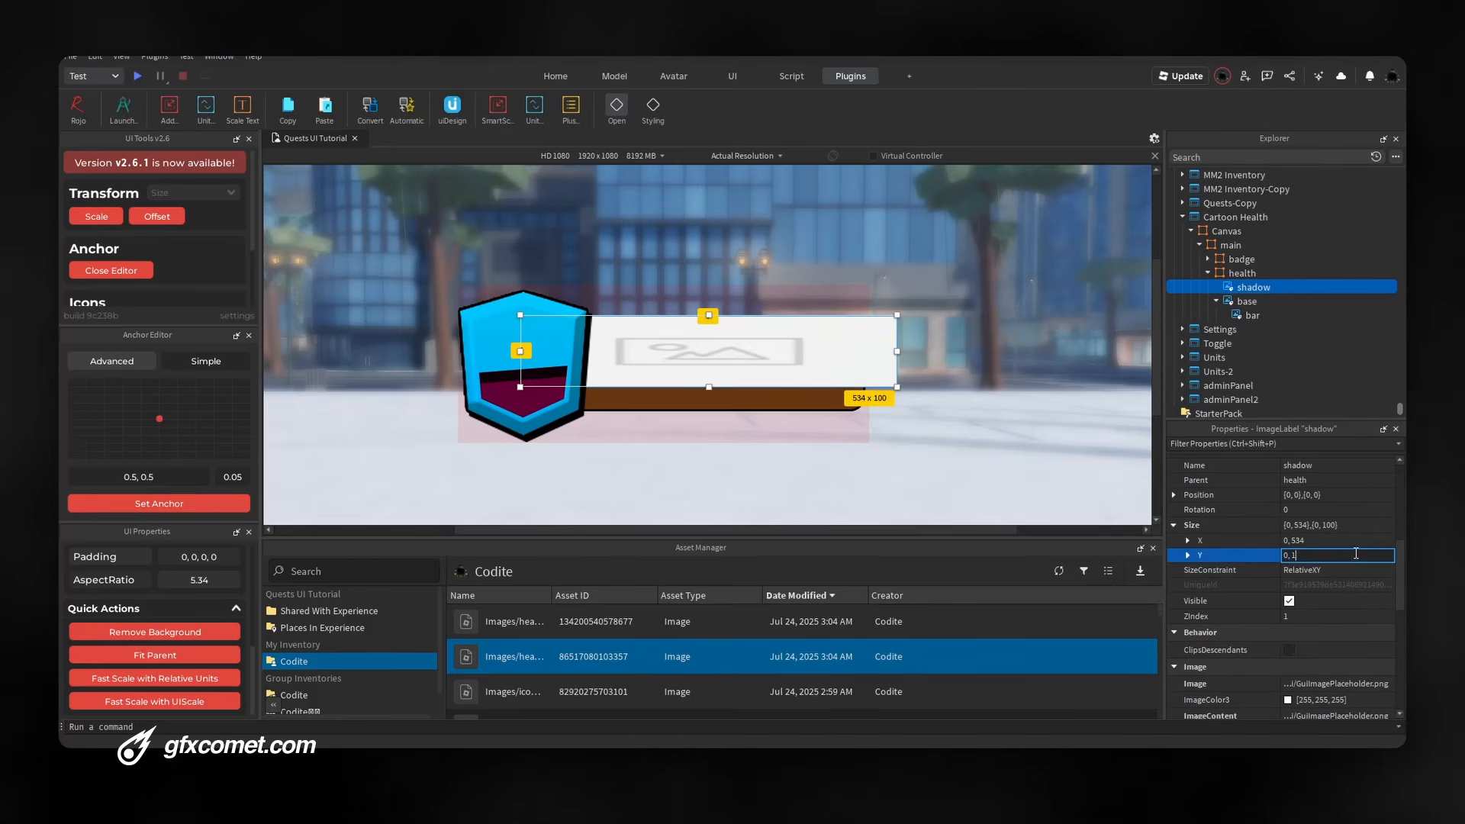
key(Return)
click(171, 505)
scroll(522, 662, down, 3)
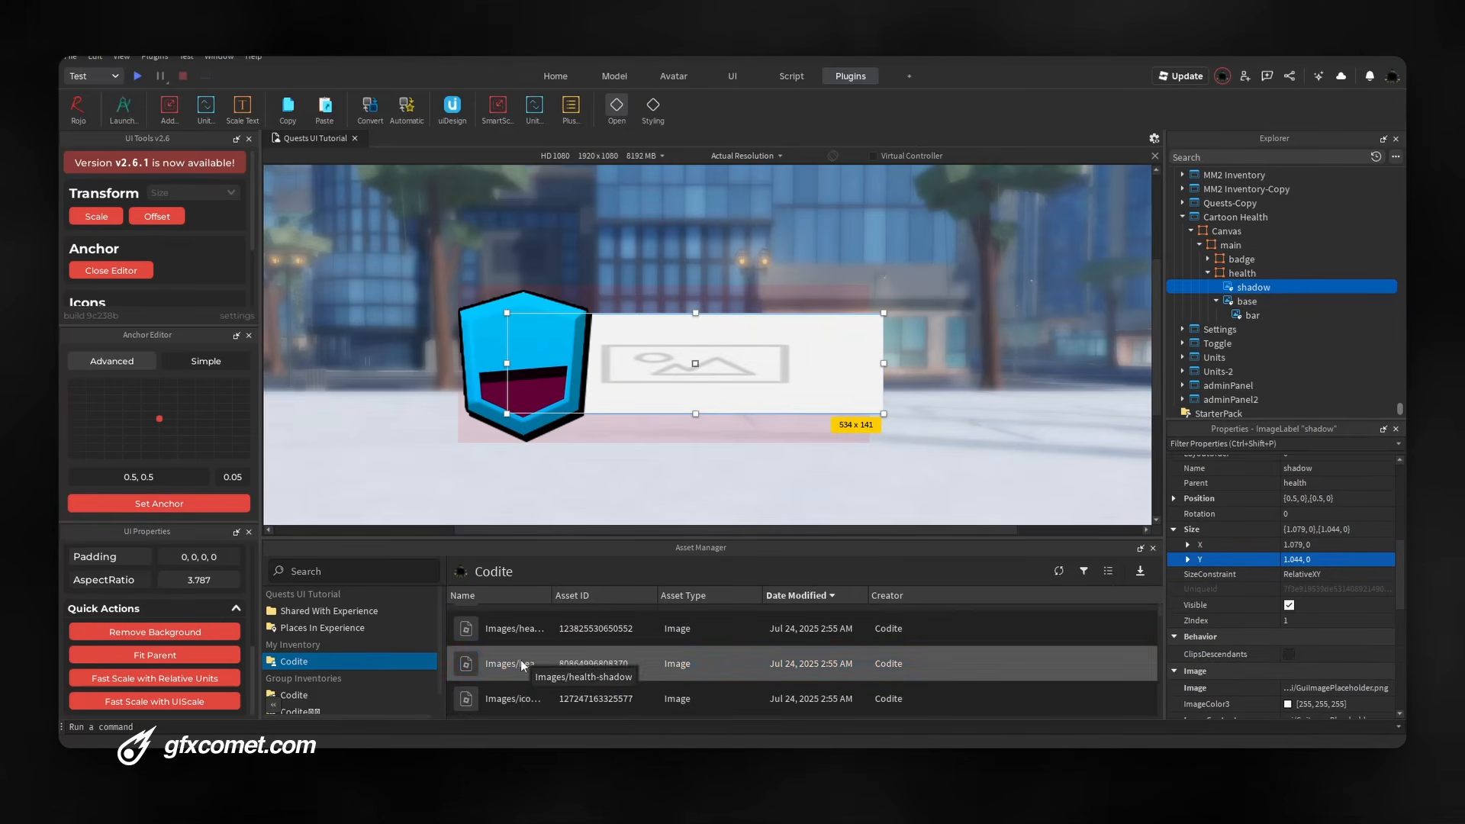
right_click(522, 661)
click(565, 704)
click(1335, 687)
key(ctrl+v)
click(1287, 704)
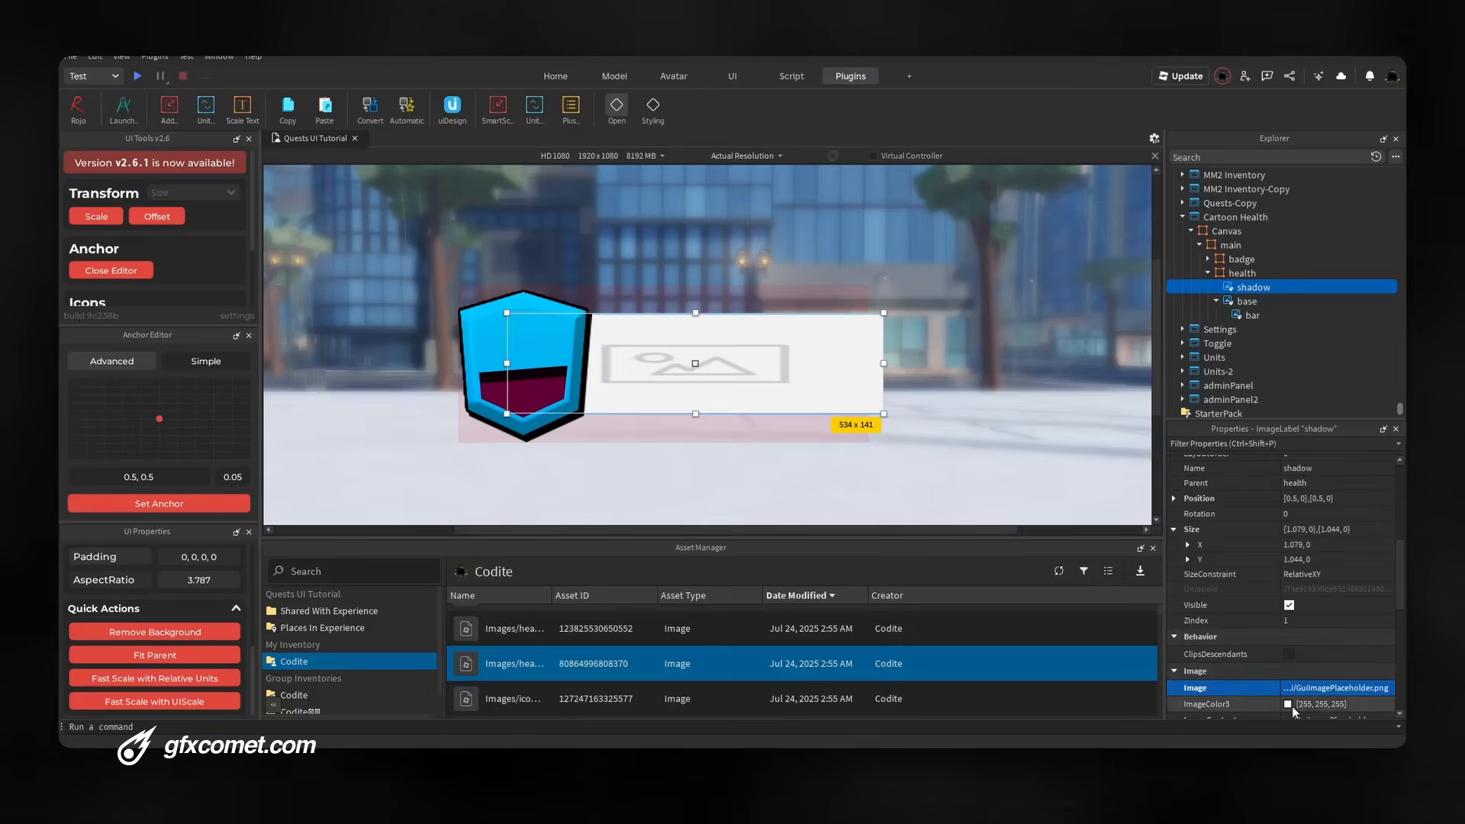
drag(913, 409, 912, 421)
click(825, 526)
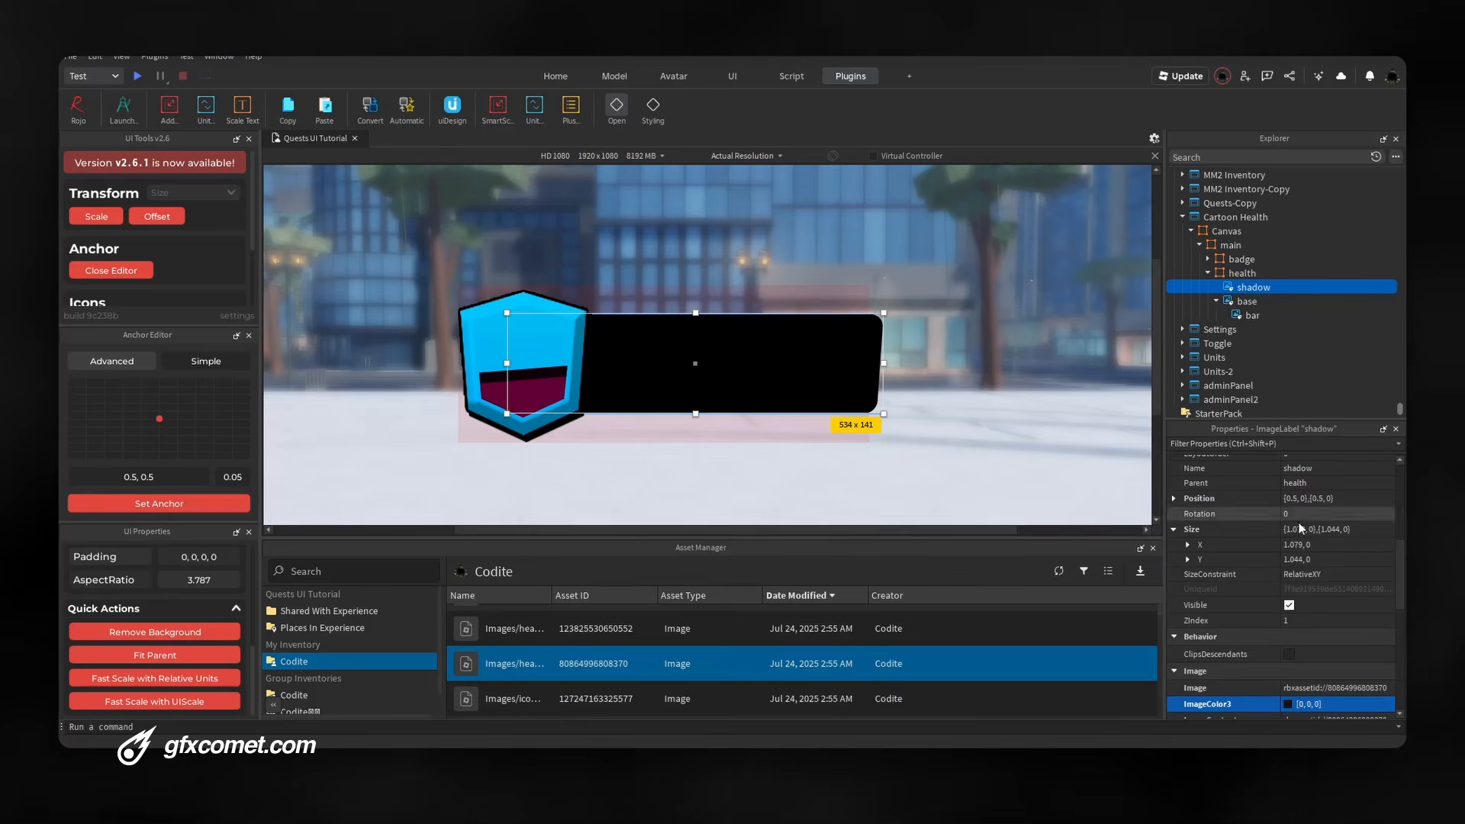
Set the shadow's ZIndex to 0 and offset it behind the bar to about 0.474, 0.544 in scale position
click(1216, 301)
click(1328, 621)
text(0)
key(Return)
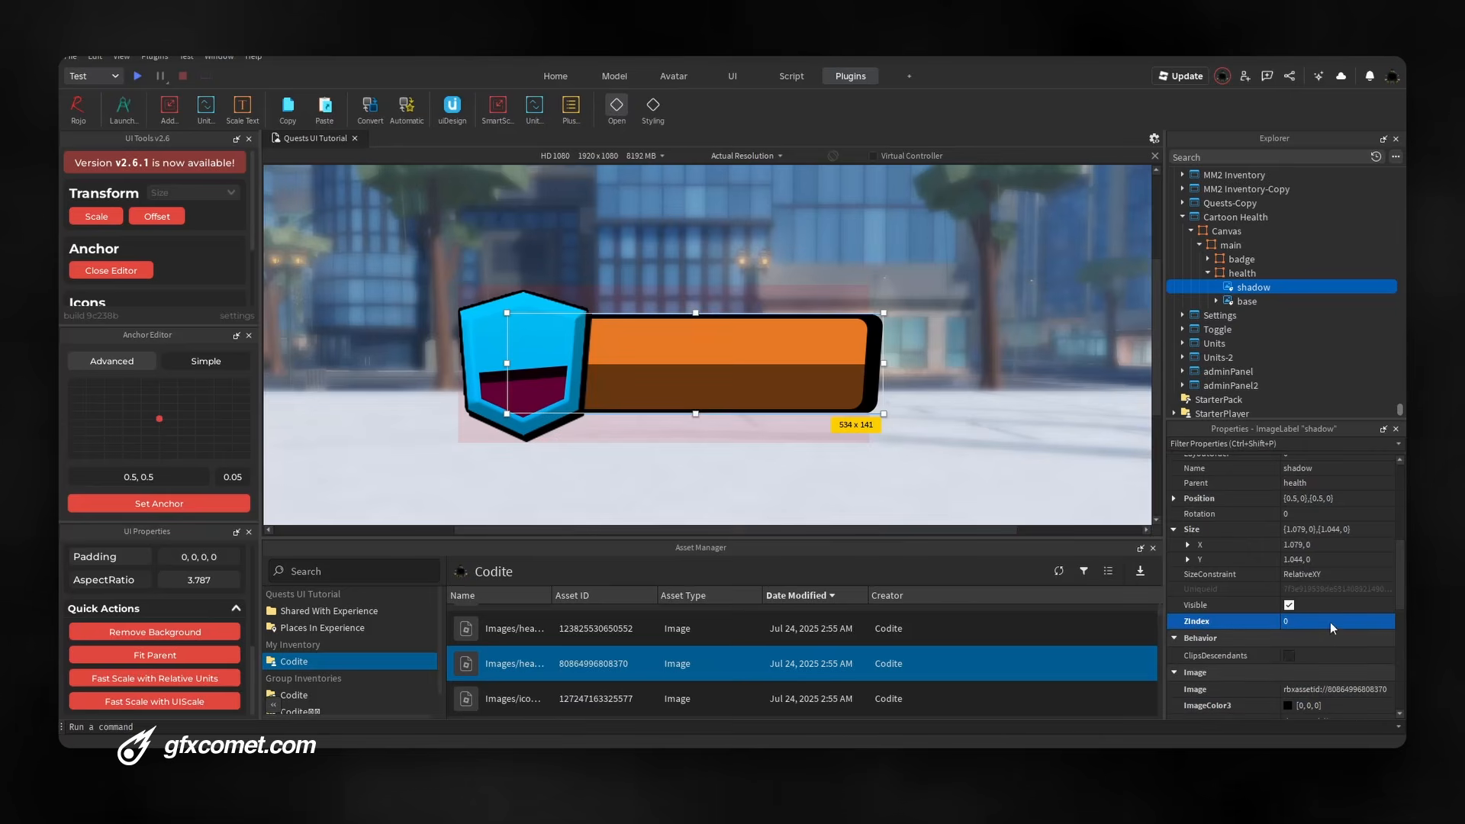
mouse_move(875, 355)
mouse_down()
mouse_move(857, 386)
mouse_move(864, 356)
mouse_up()
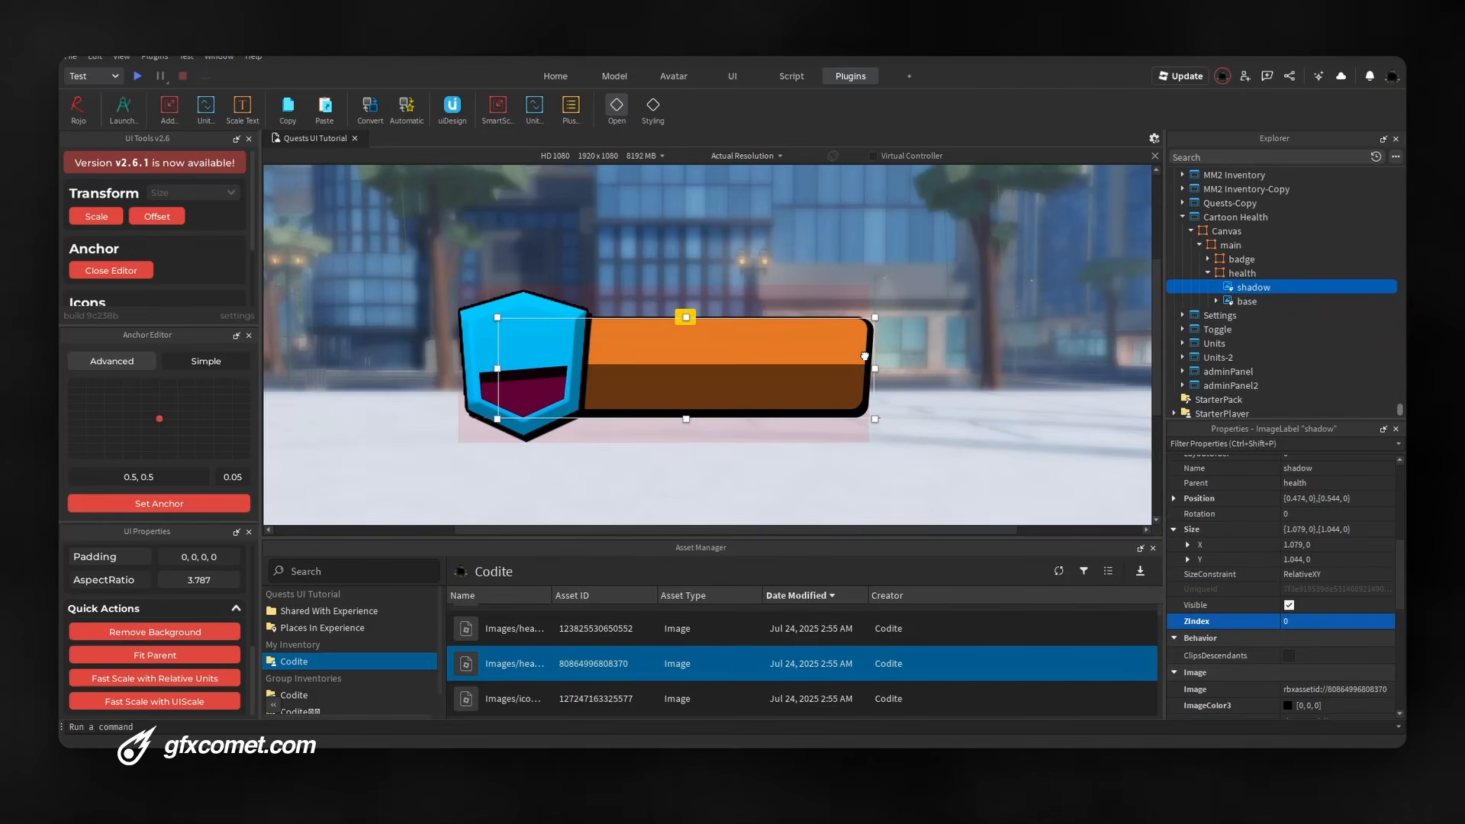
click(800, 440)
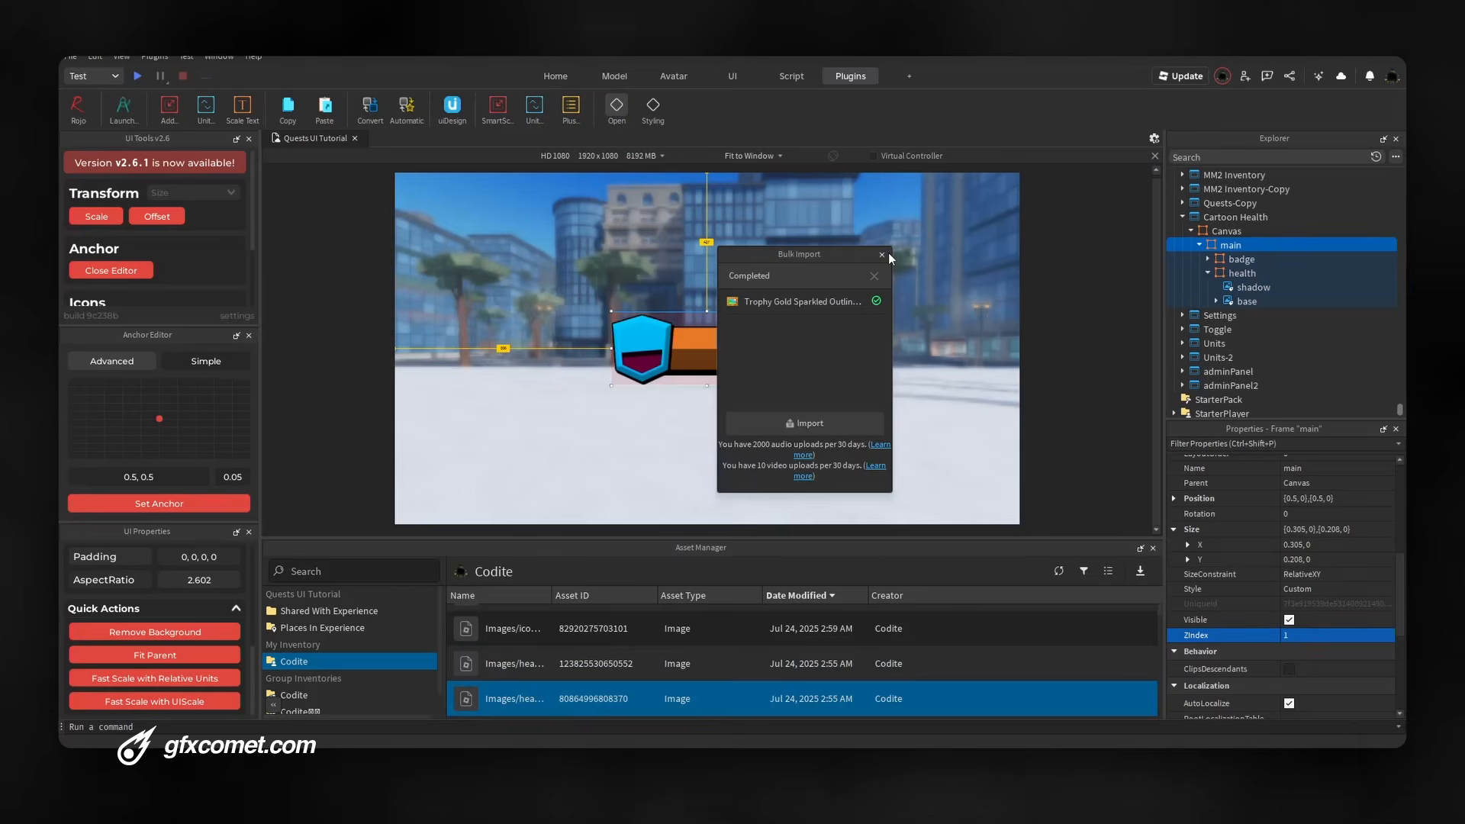
Close the finished Bulk Import of the trophy image and show the health UI at Actual Resolution
click(888, 253)
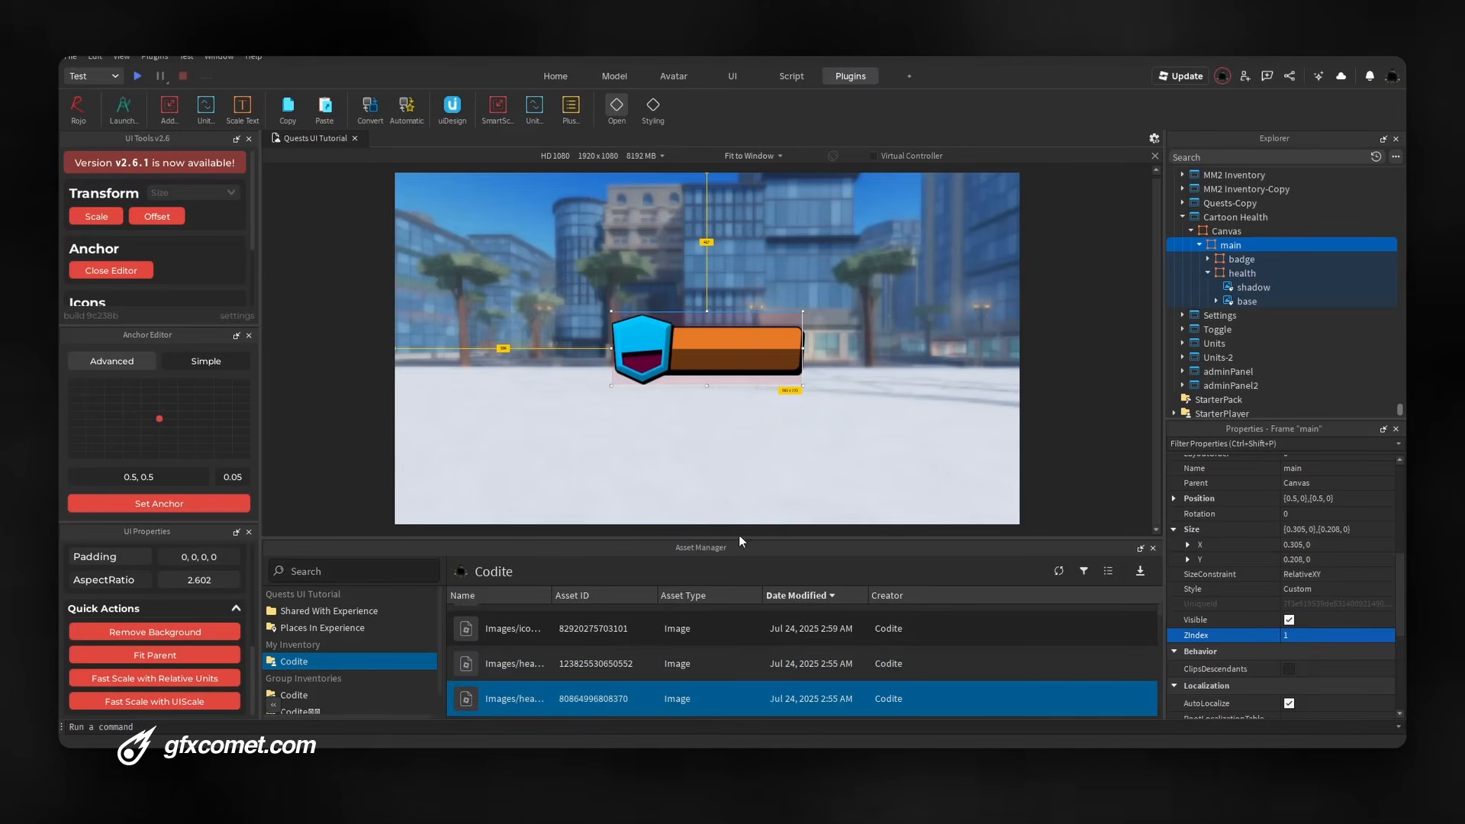
click(640, 742)
click(709, 332)
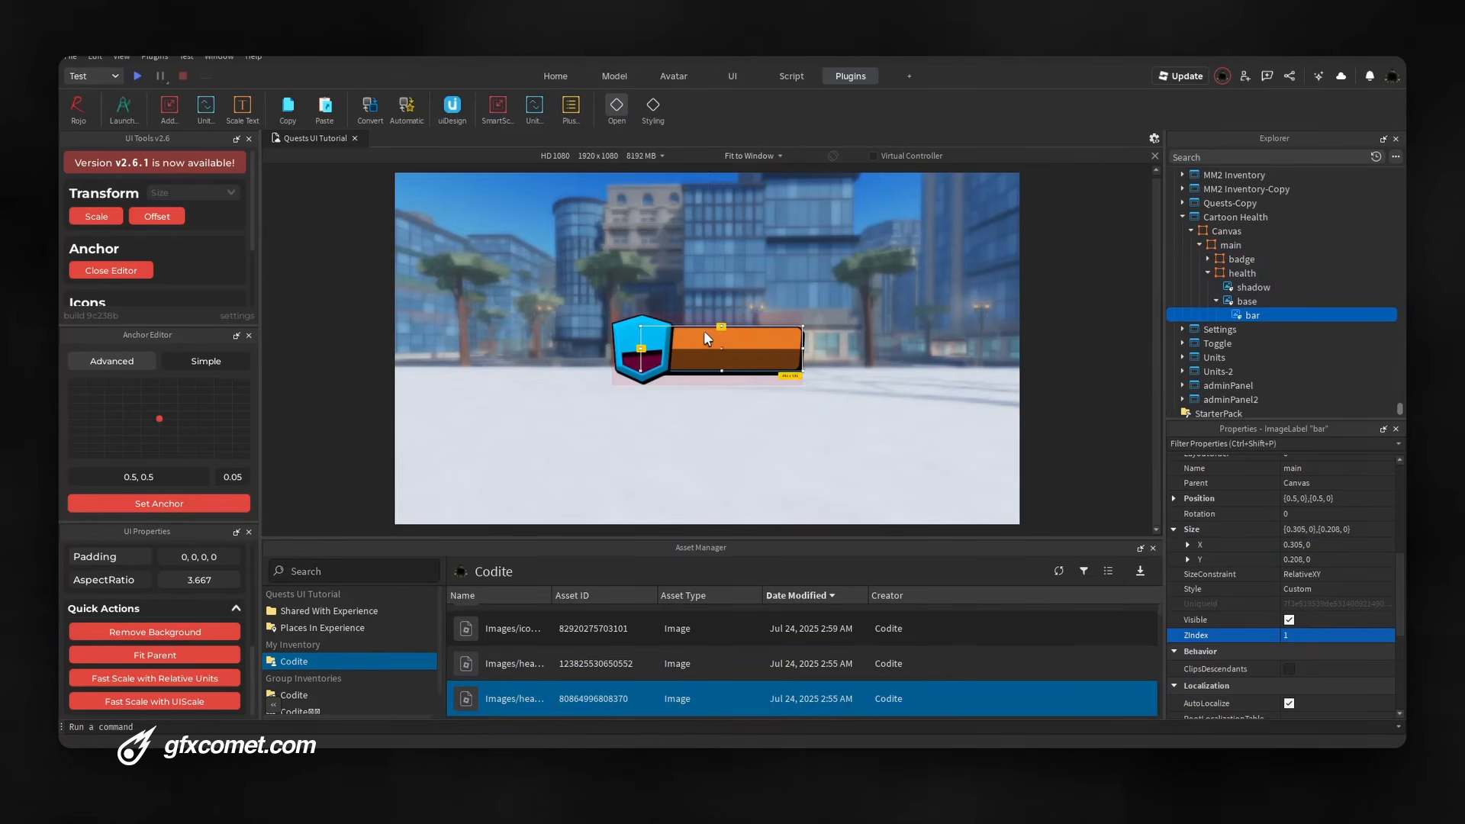
click(751, 156)
click(691, 187)
drag(1157, 296, 1156, 382)
drag(814, 530, 984, 528)
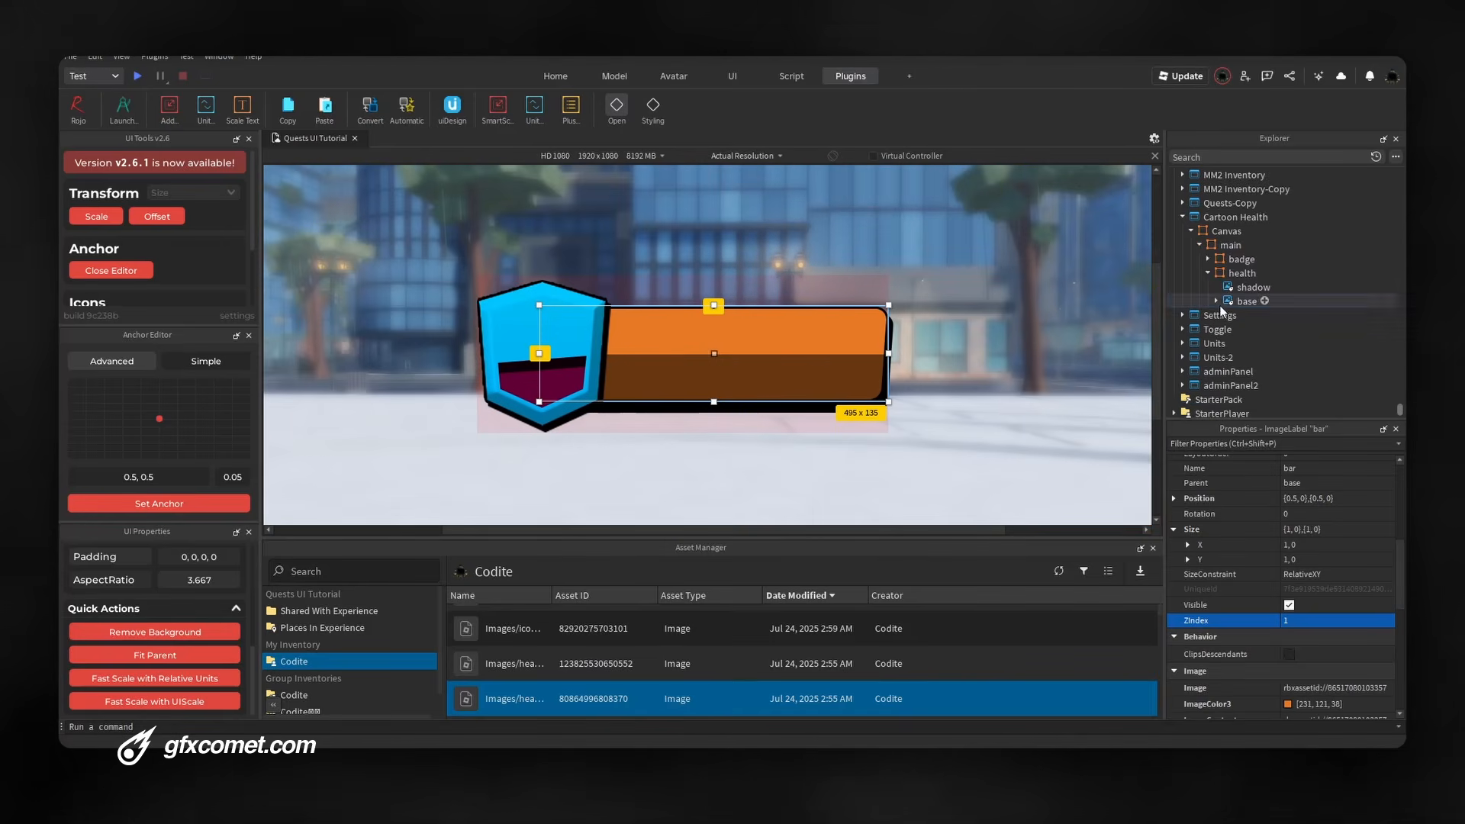
Add a frame named contents inside the health frame, fitted to its parent with its background removed
click(1264, 273)
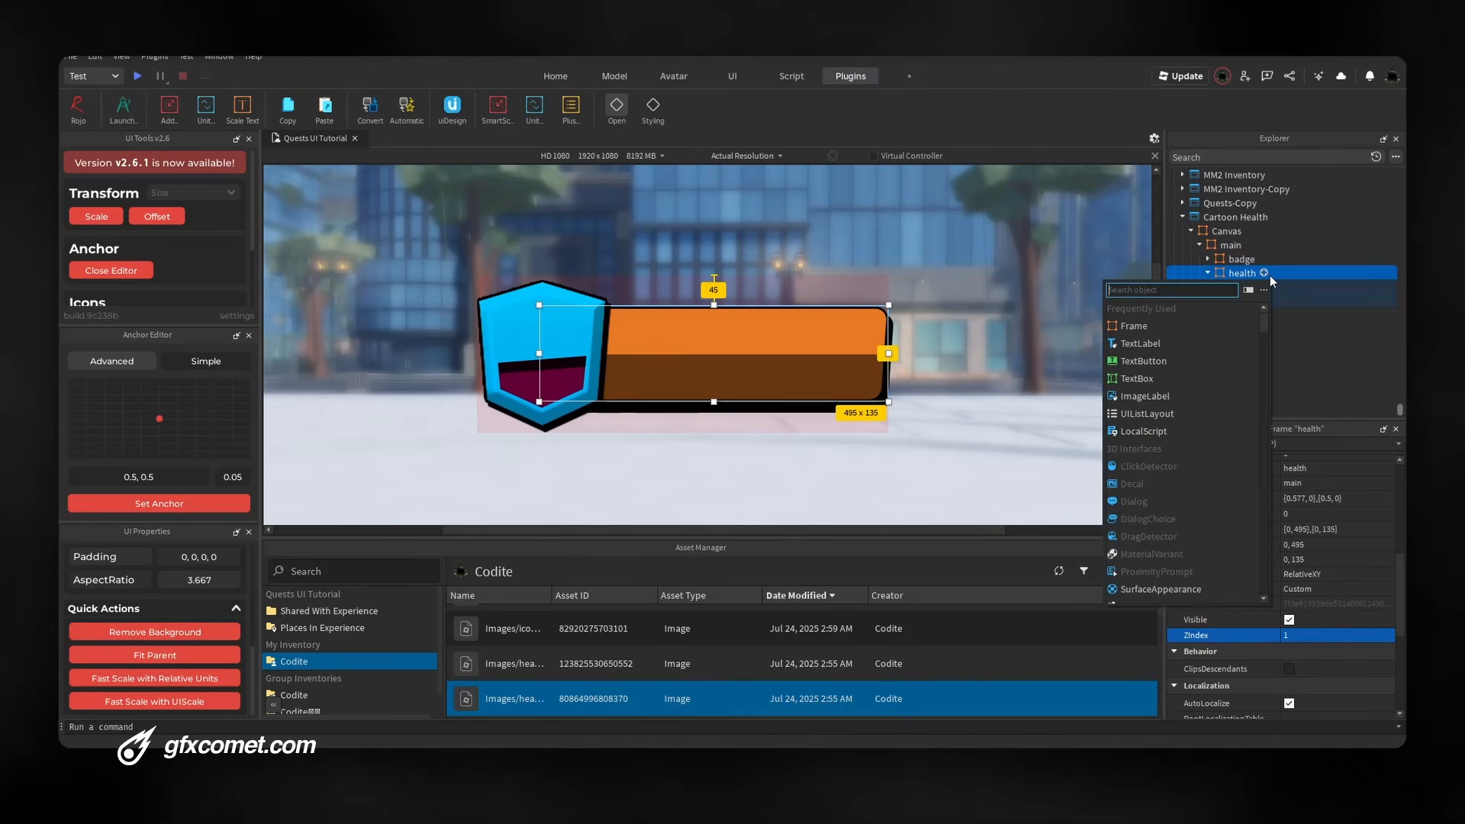
text(frame)
key(Return)
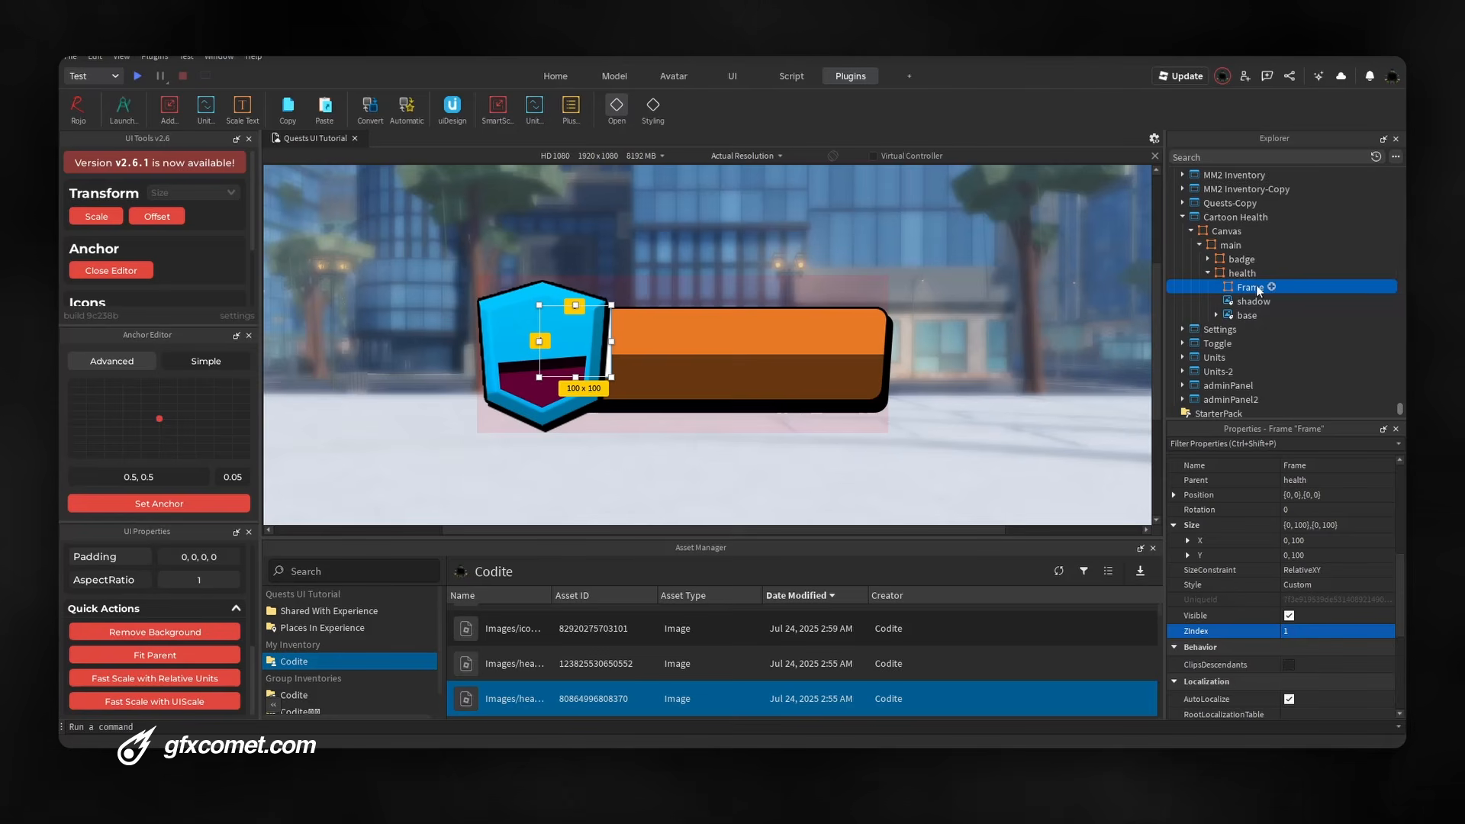
key(F2)
text(co)
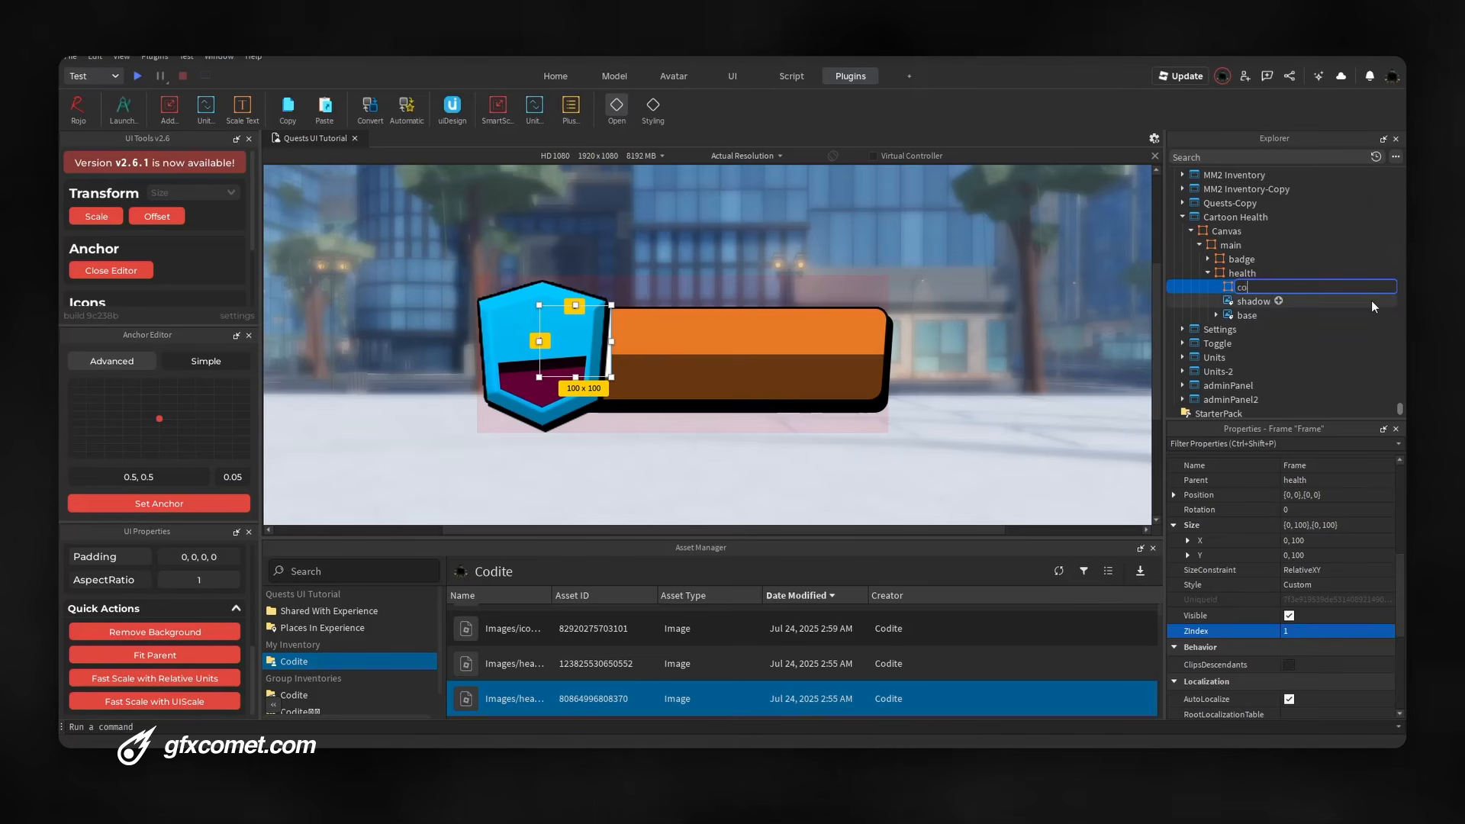
text(ntents)
key(Return)
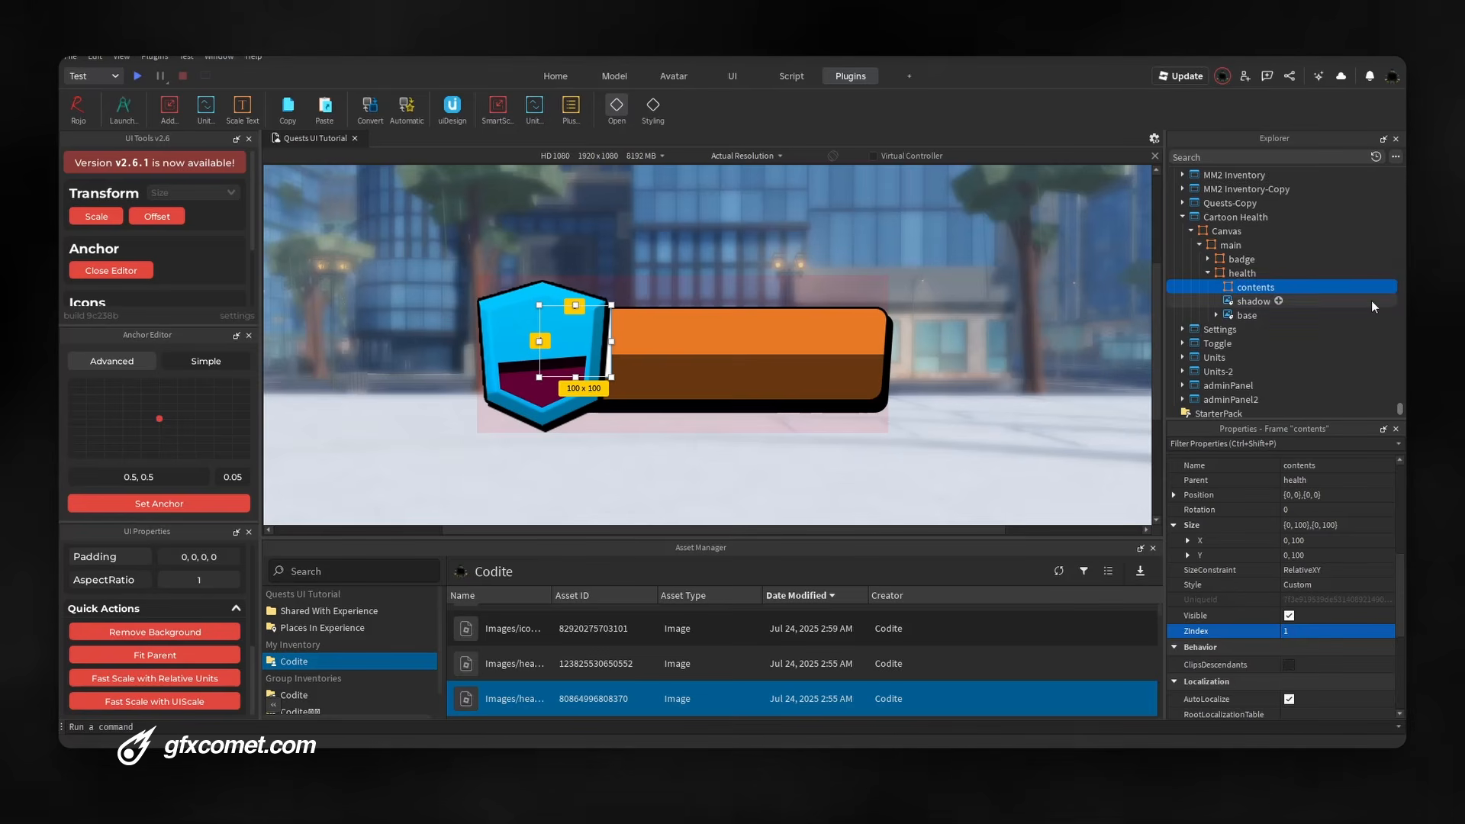
click(206, 657)
click(170, 630)
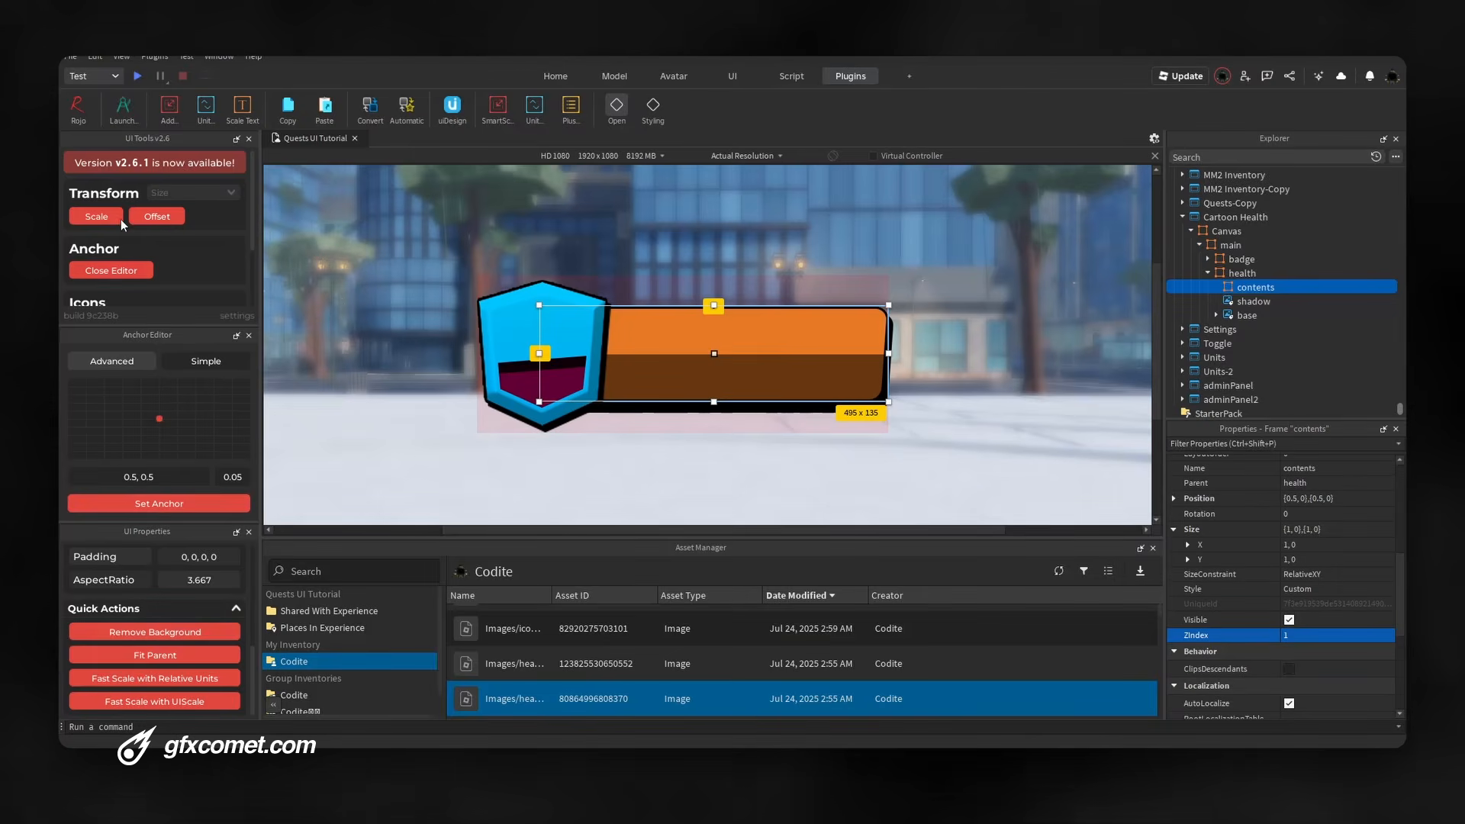
click(1282, 286)
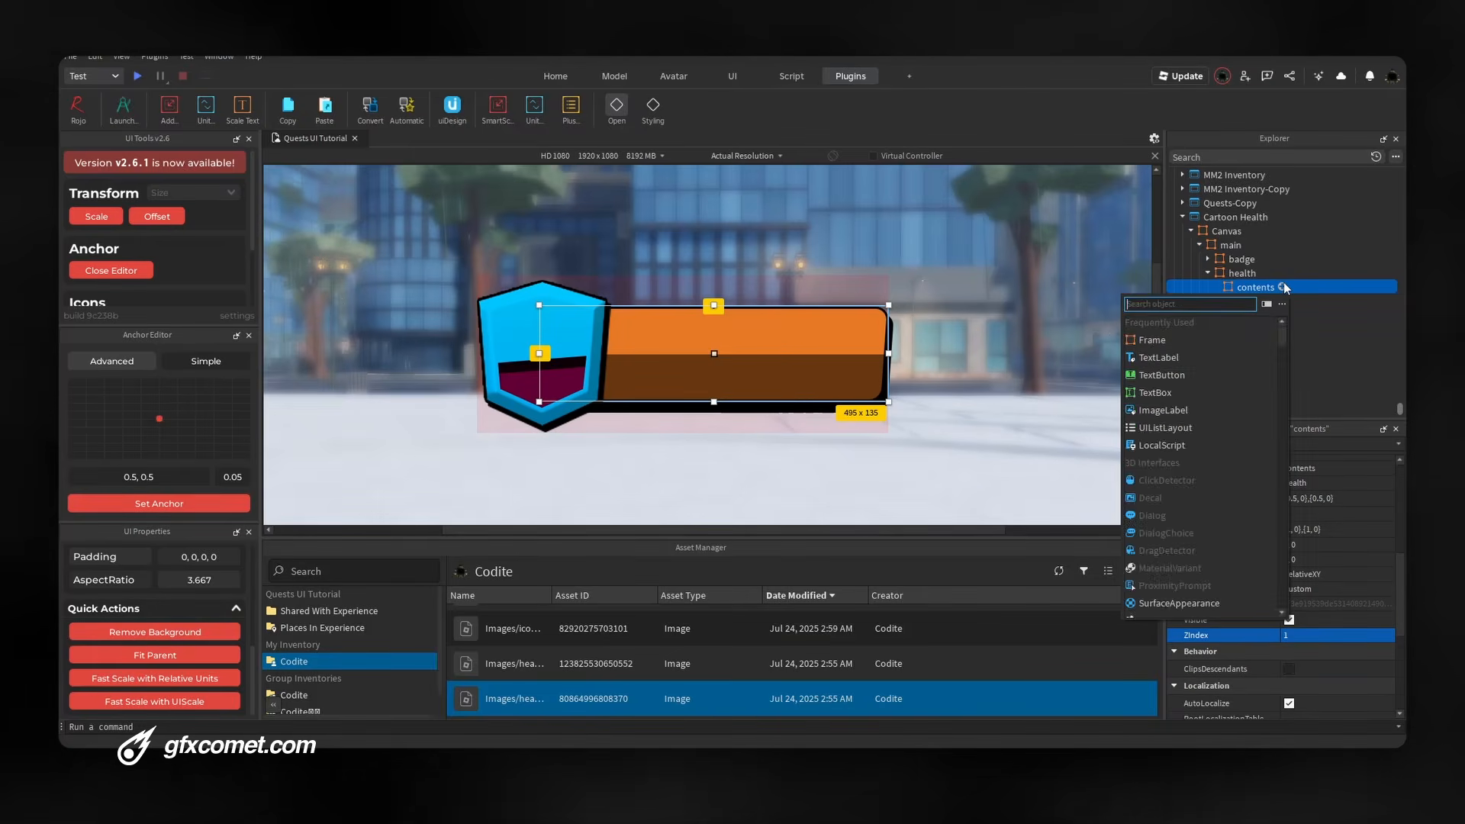
text(ima)
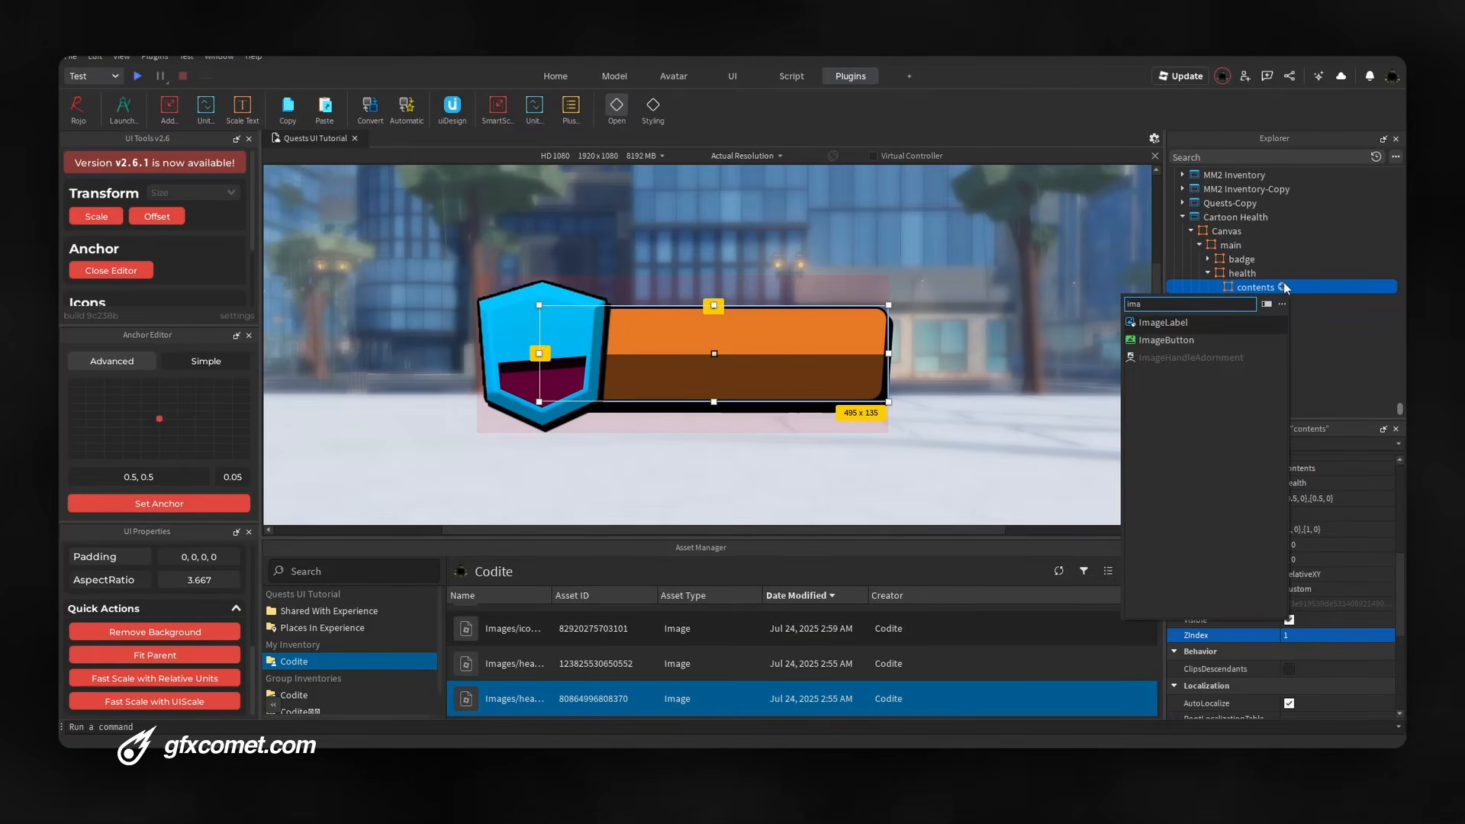
key(Return)
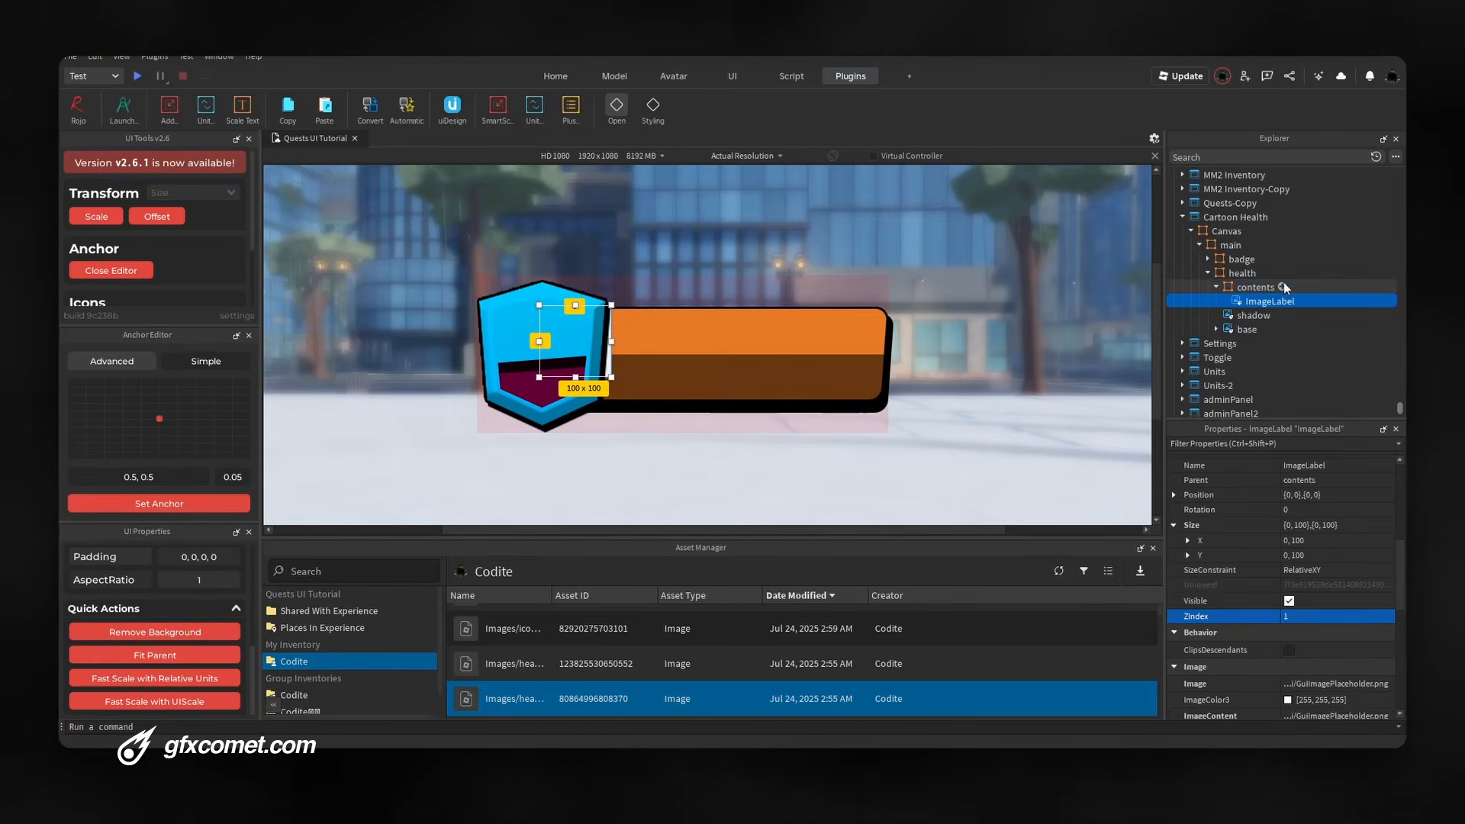
click(169, 505)
click(1353, 685)
key(ctrl+v)
key(Return)
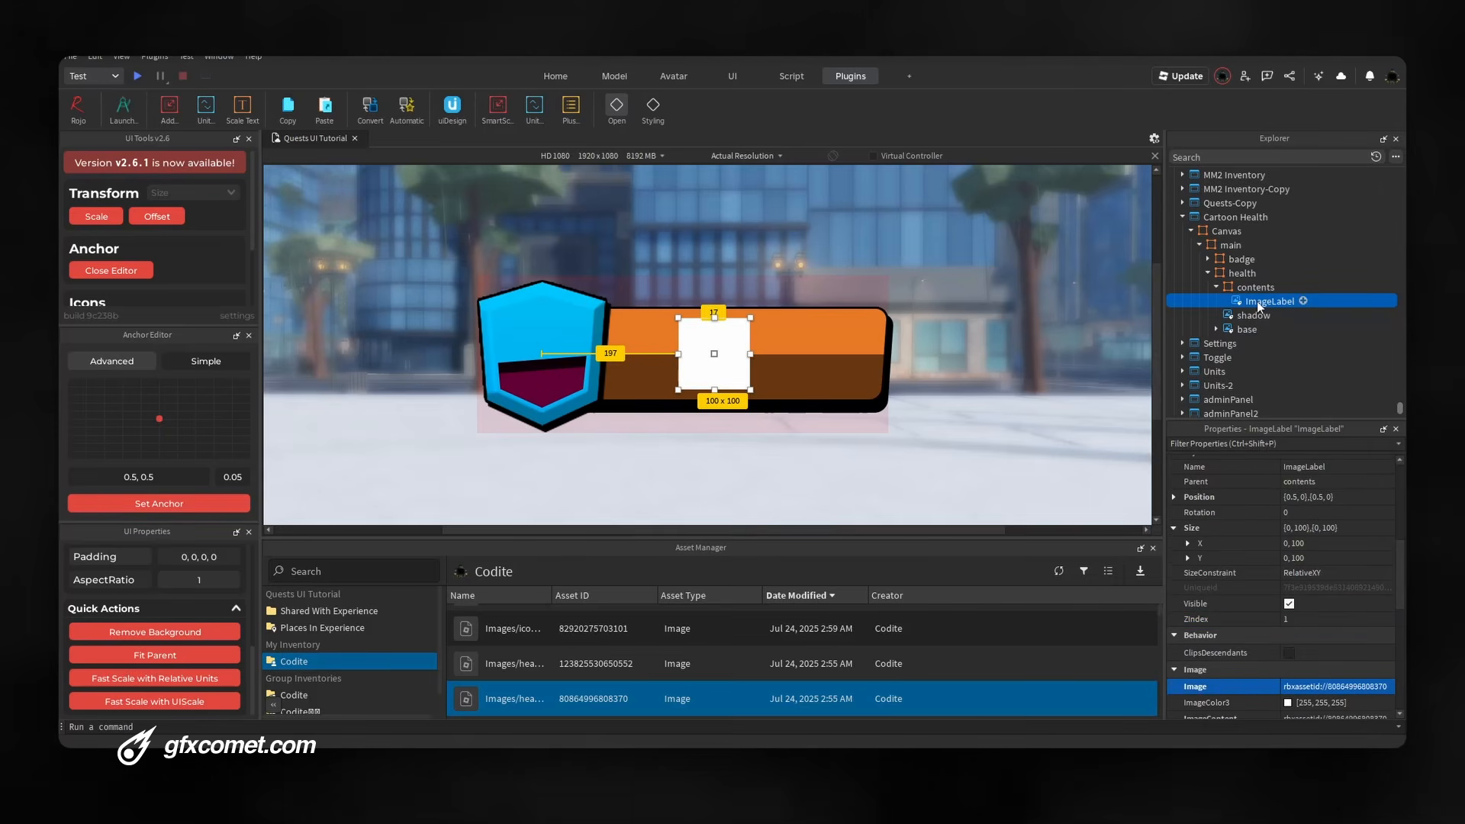
Rename the new image label to icon
double_click(1258, 301)
text(icon)
key(Return)
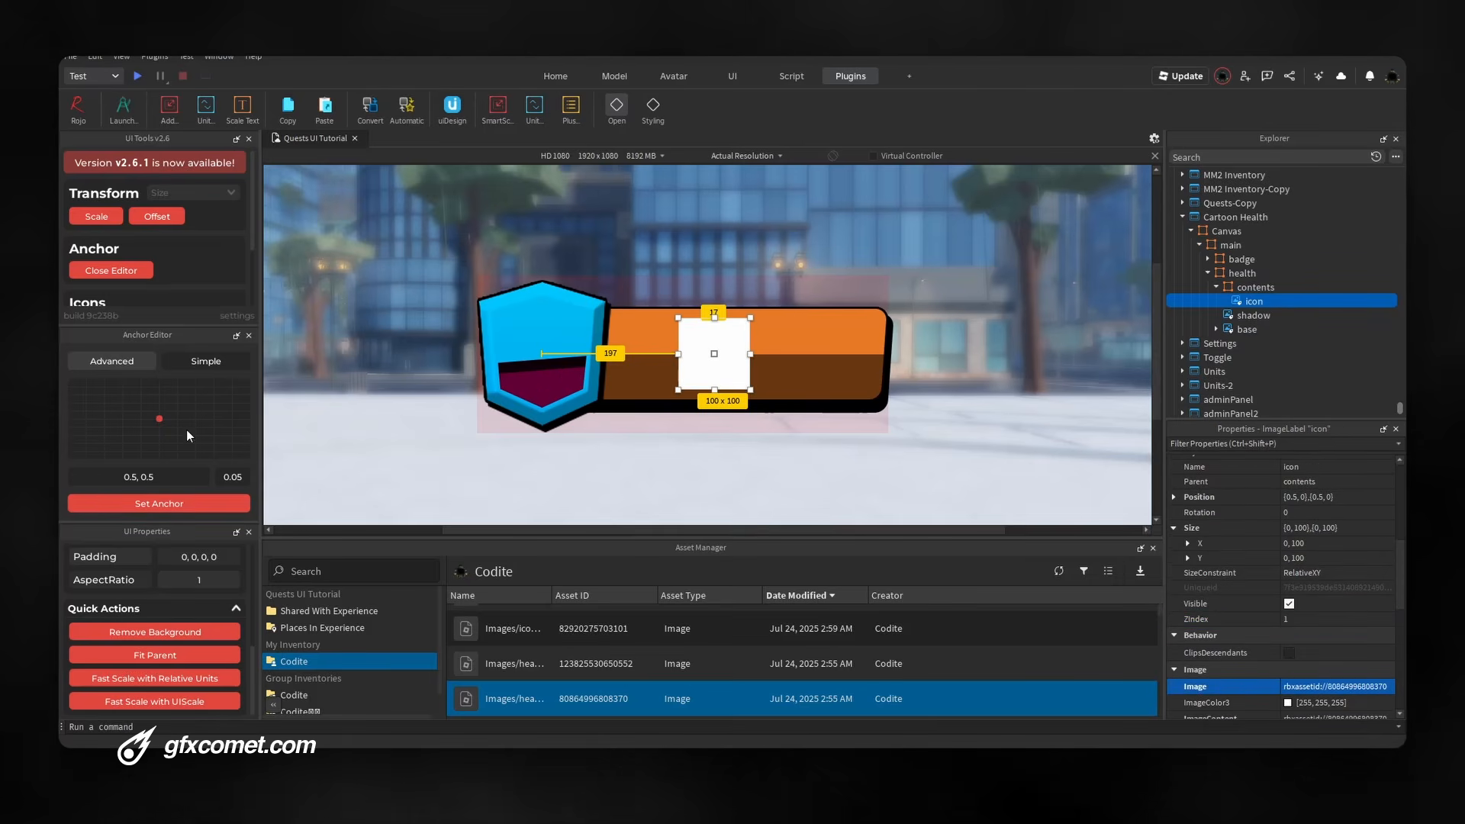
click(187, 637)
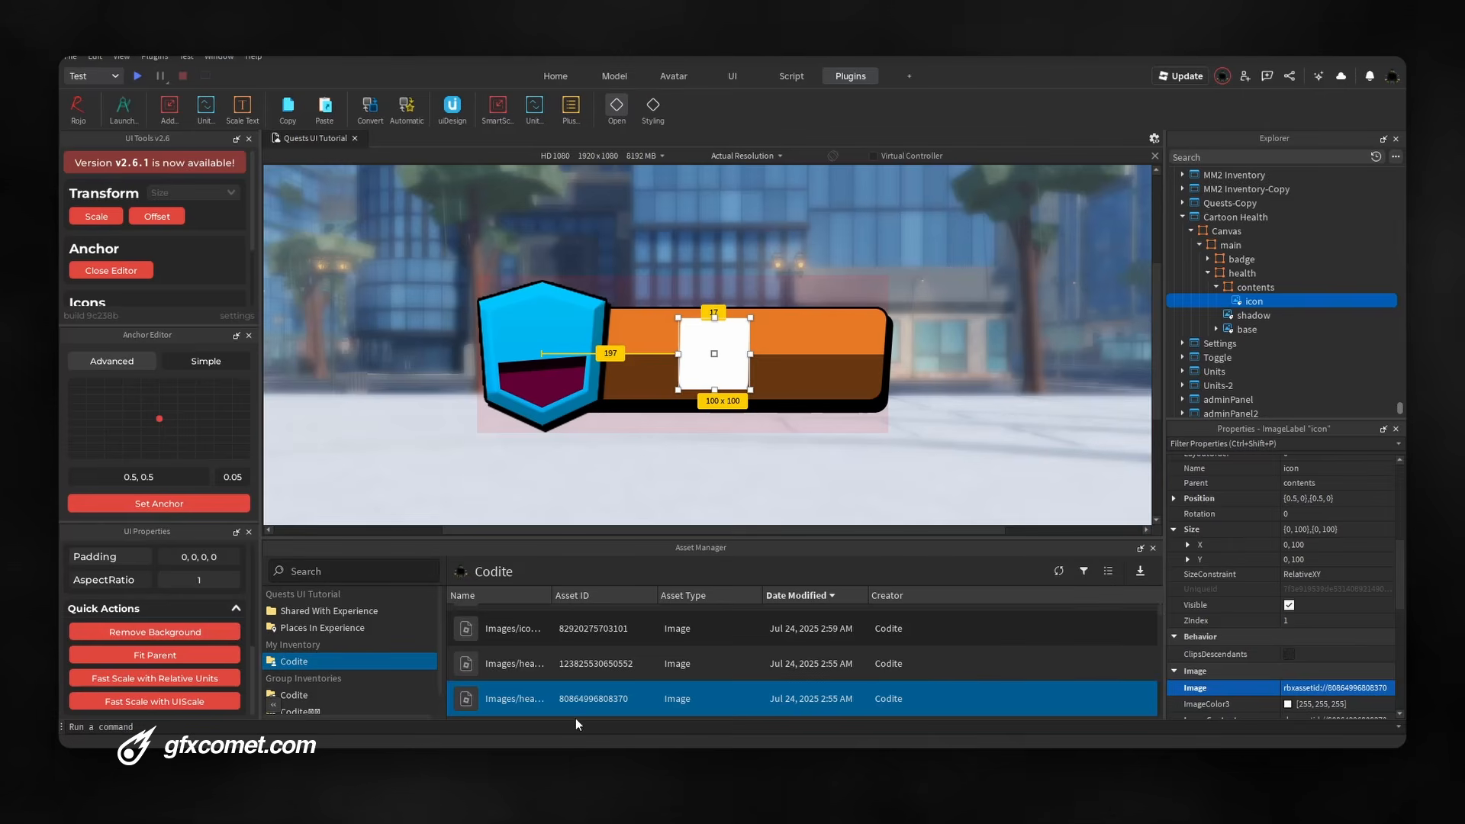
scroll(506, 698, up, 3)
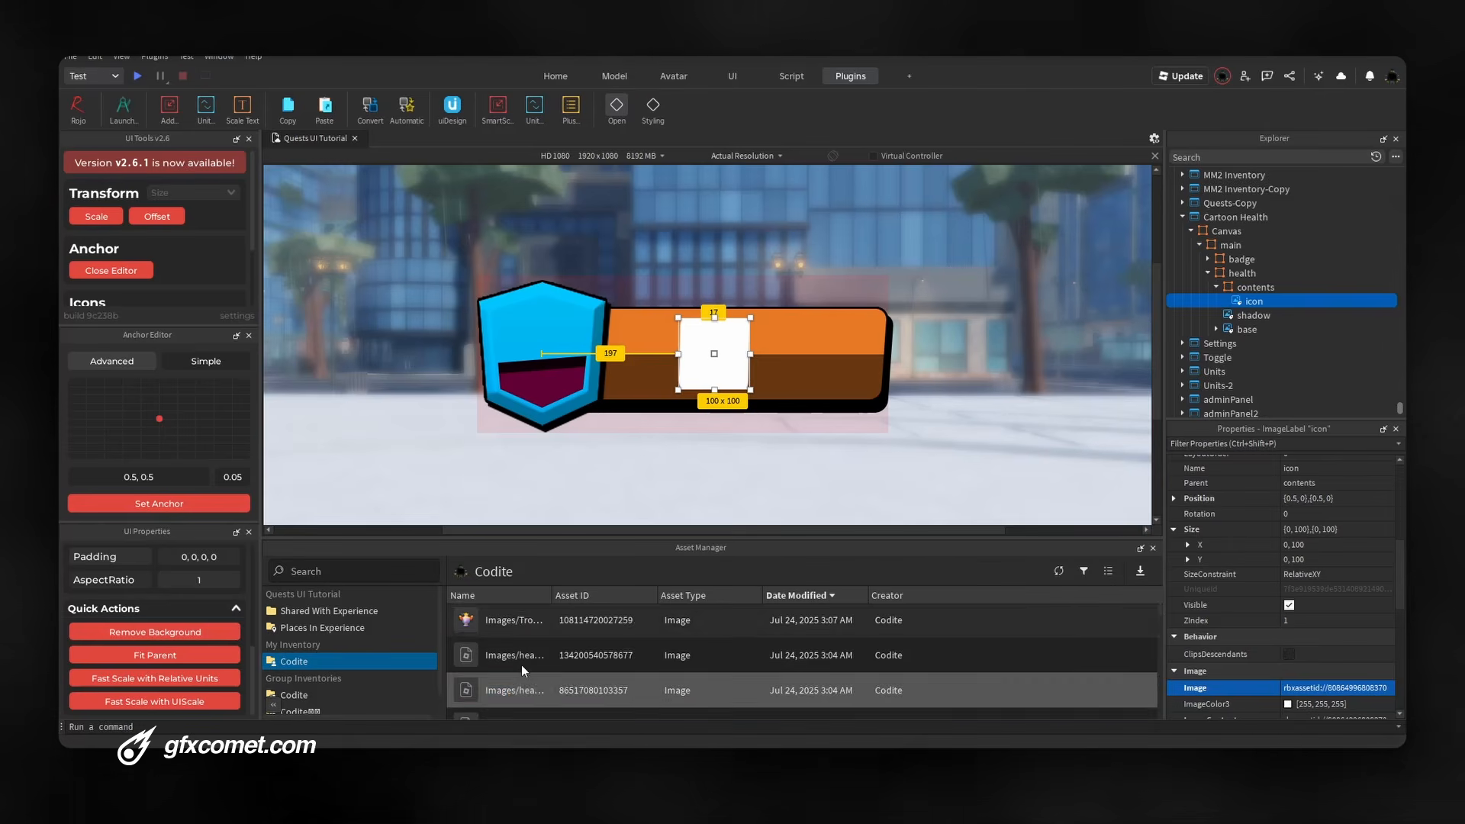
right_click(519, 629)
click(574, 673)
click(1303, 688)
key(ctrl+v)
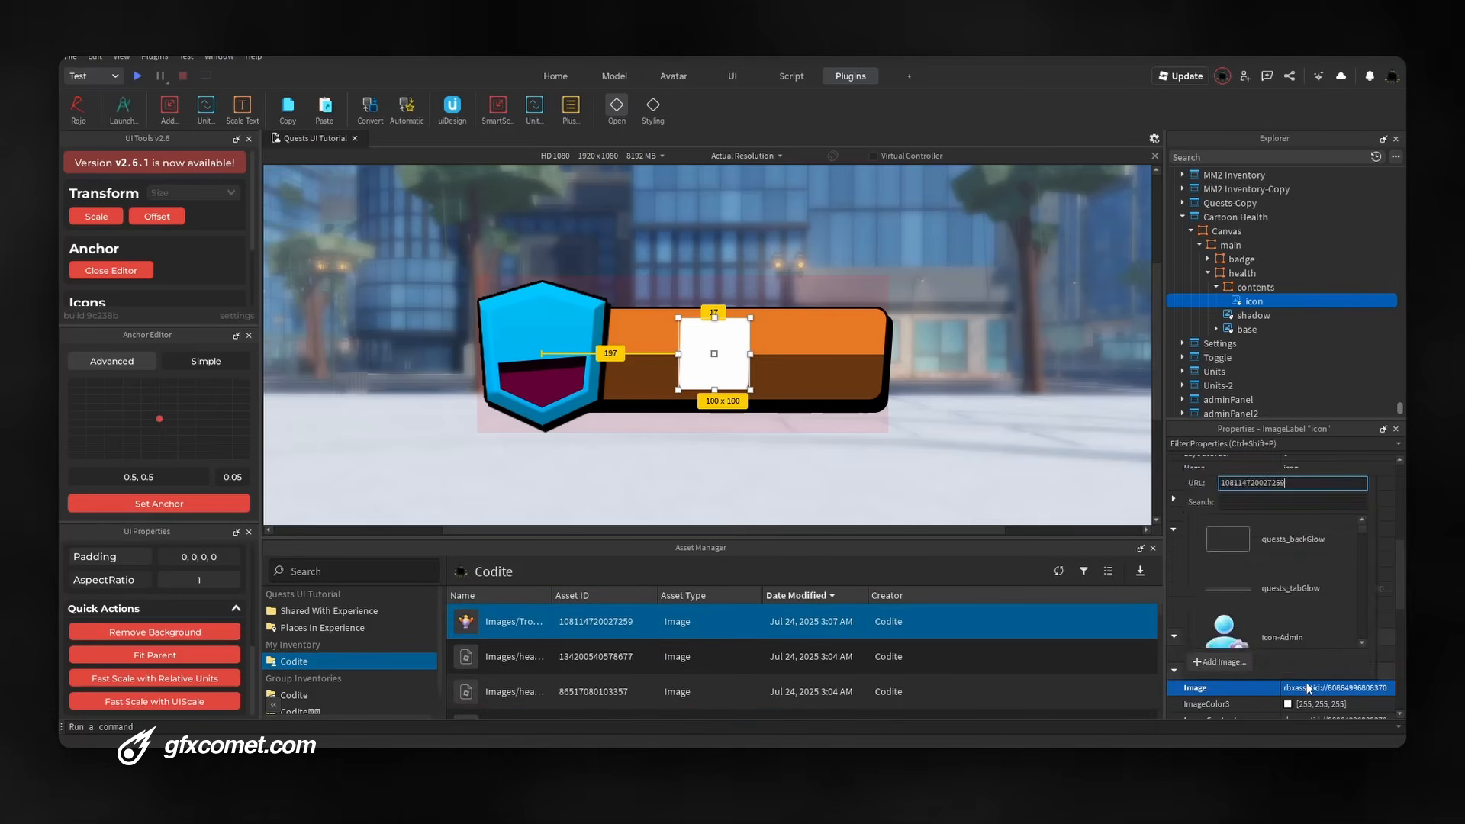
key(Return)
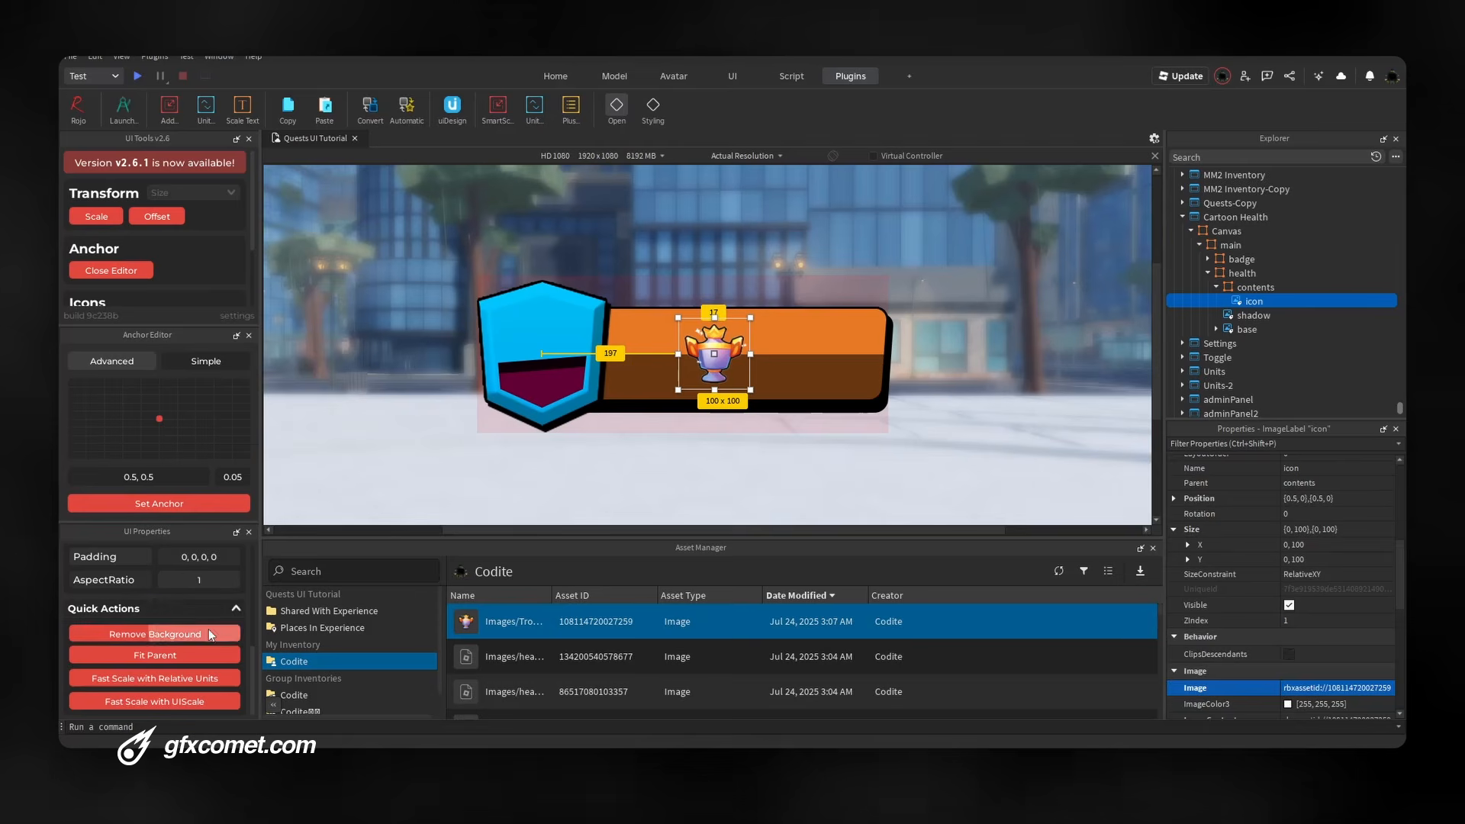
Enlarge the trophy icon to about 117 x 117 and recentre its visible position with the 0.5, 0.5 anchor
drag(750, 315, 756, 312)
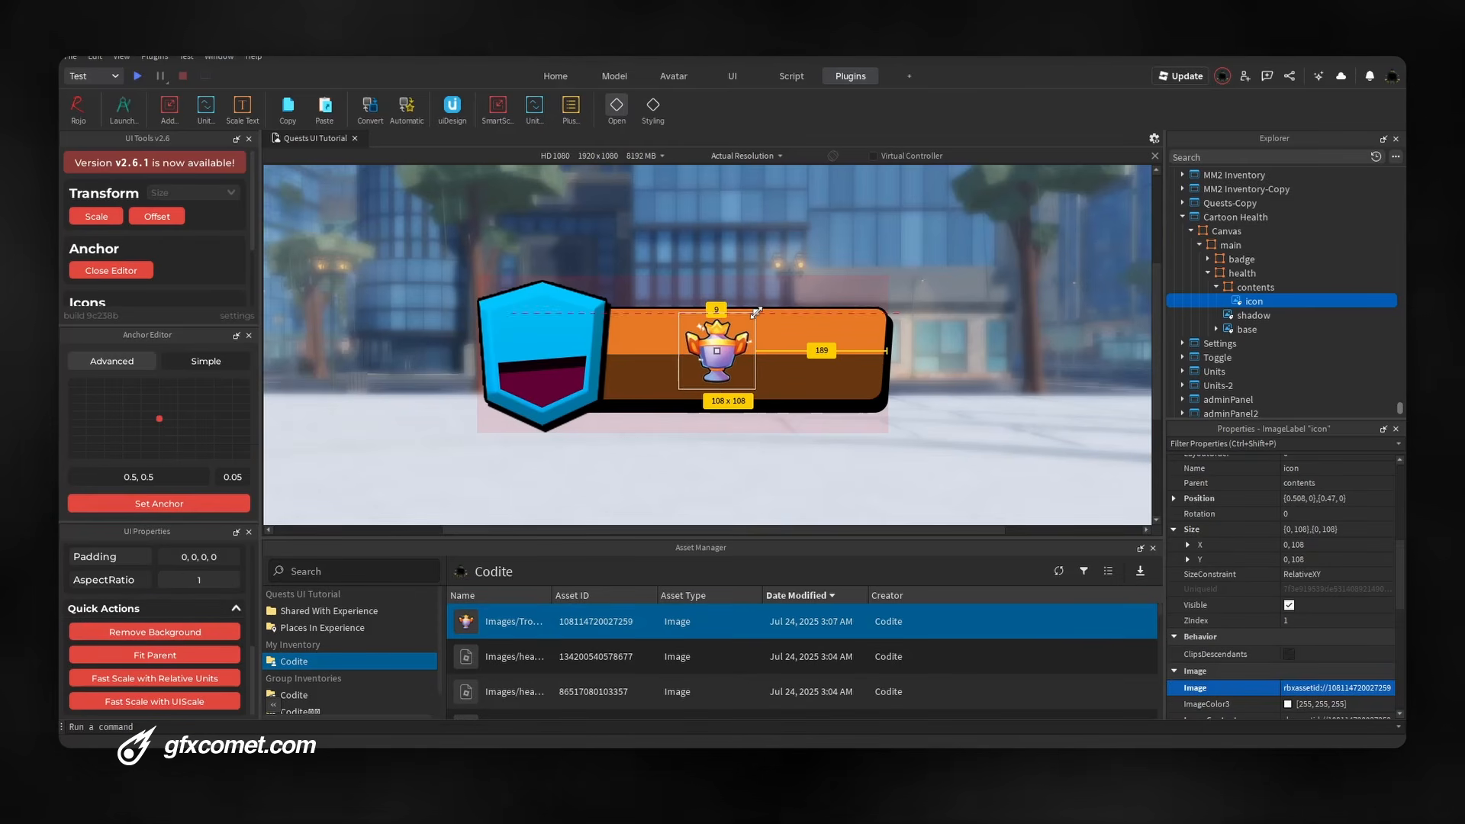
drag(756, 390, 761, 399)
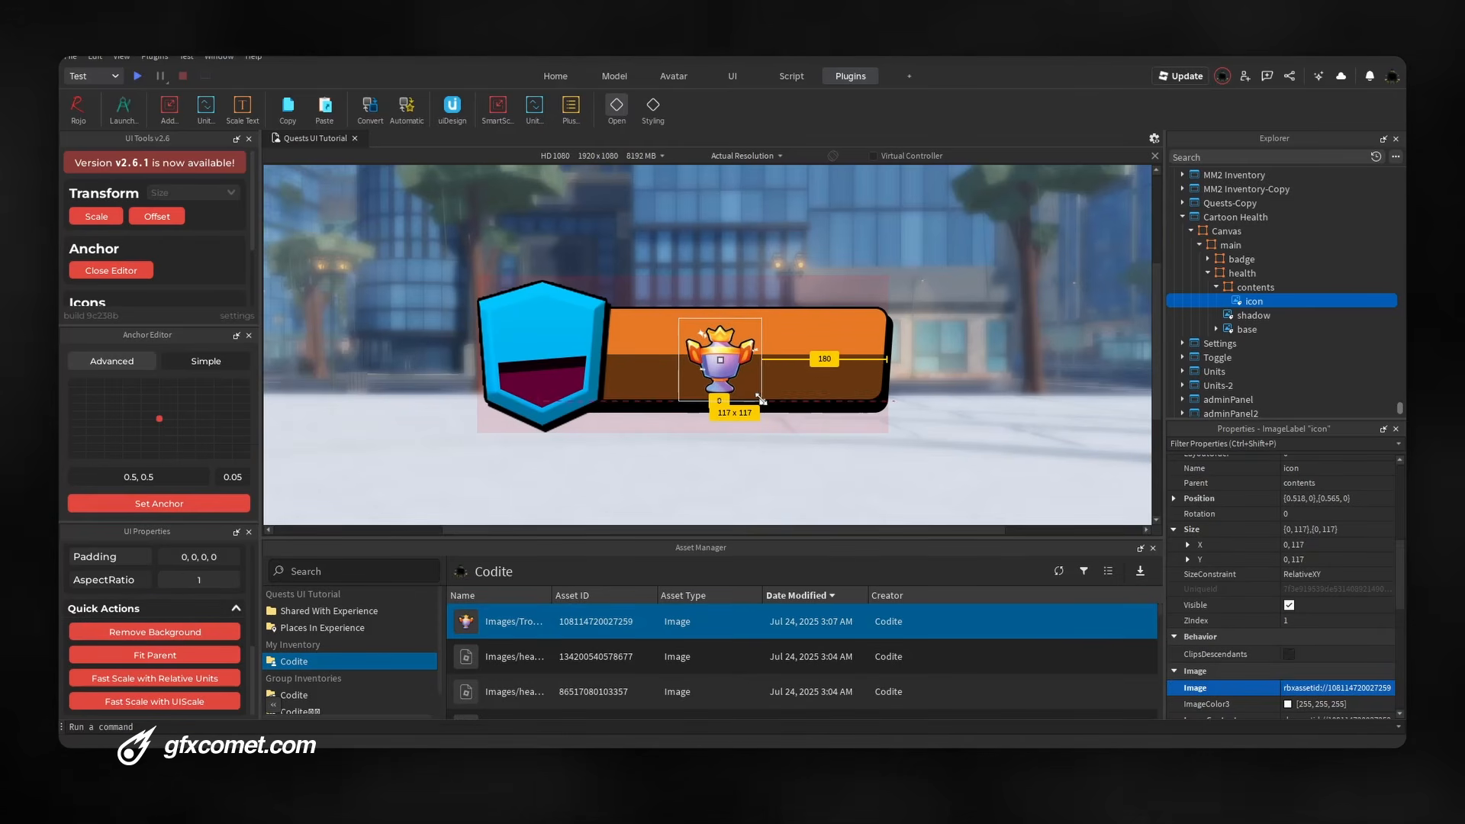
click(199, 504)
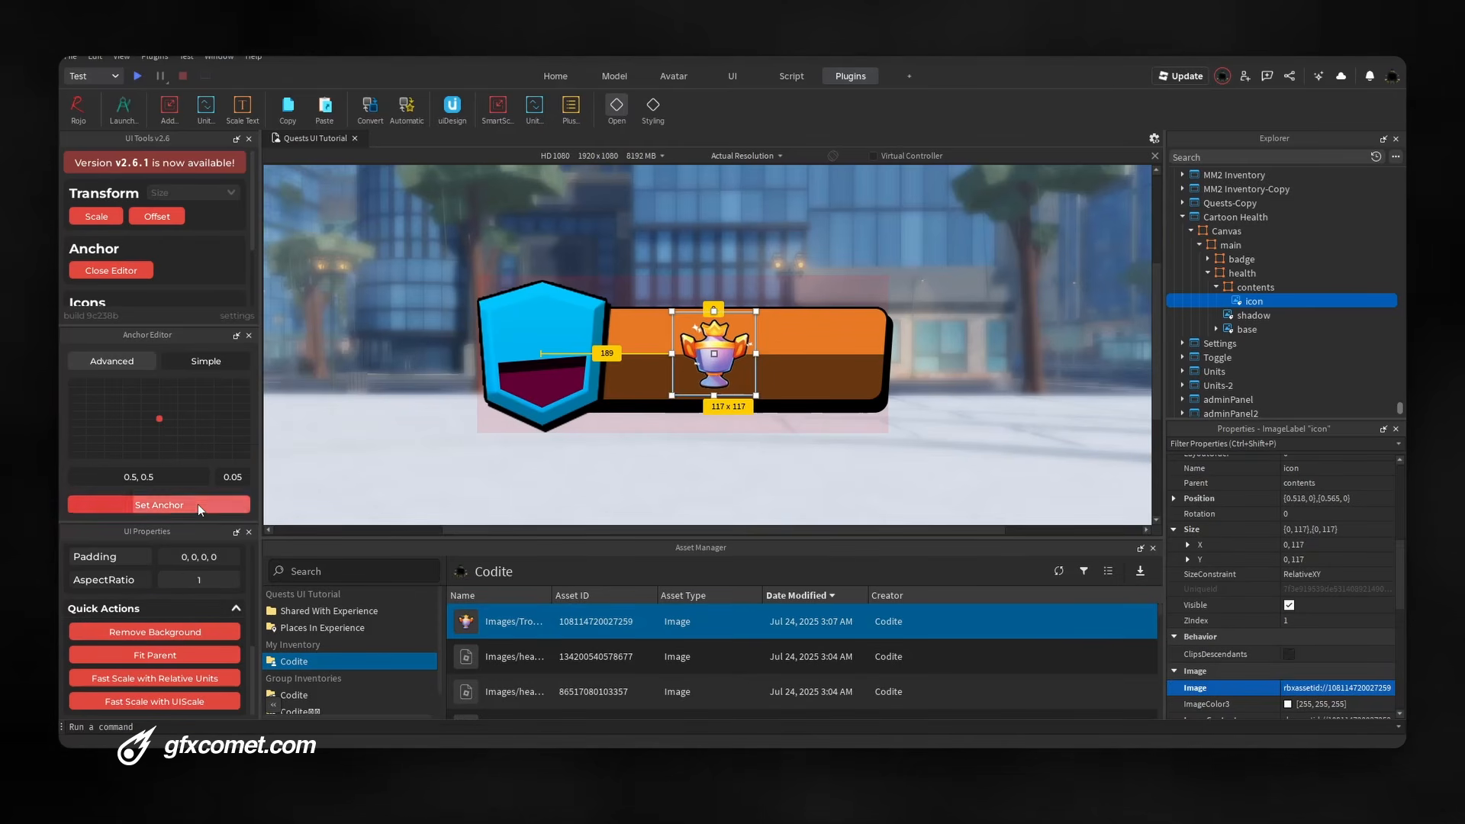
Add a text label inside the contents frame and set its anchor to 0.5, 0.5
click(1273, 289)
click(1283, 286)
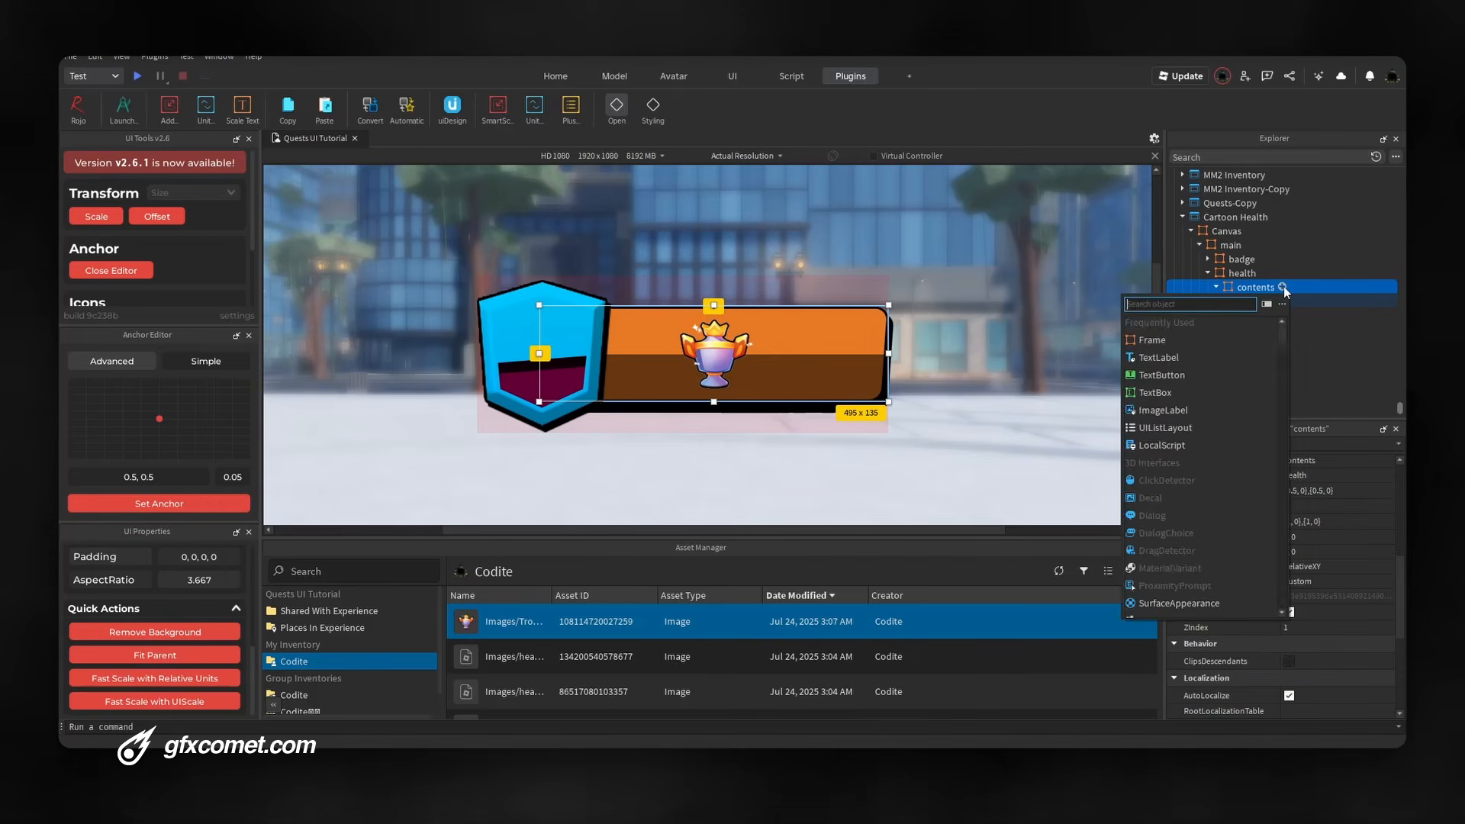
text(text)
click(1188, 393)
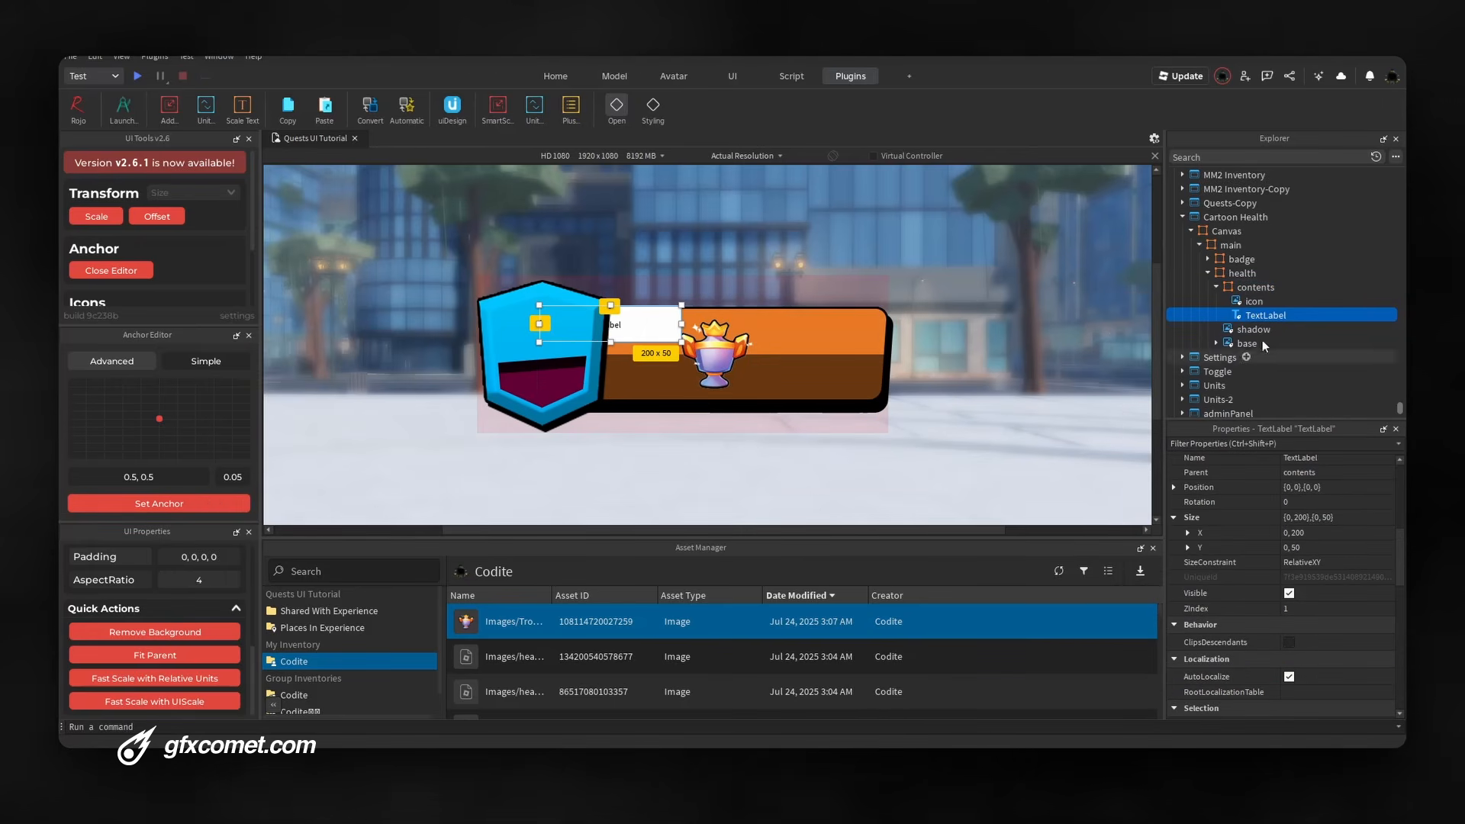
click(208, 505)
Enable TextScaled on the text label, set its TextColor3 to white (255, 255, 255) and remove its background
scroll(1259, 579, down, 10)
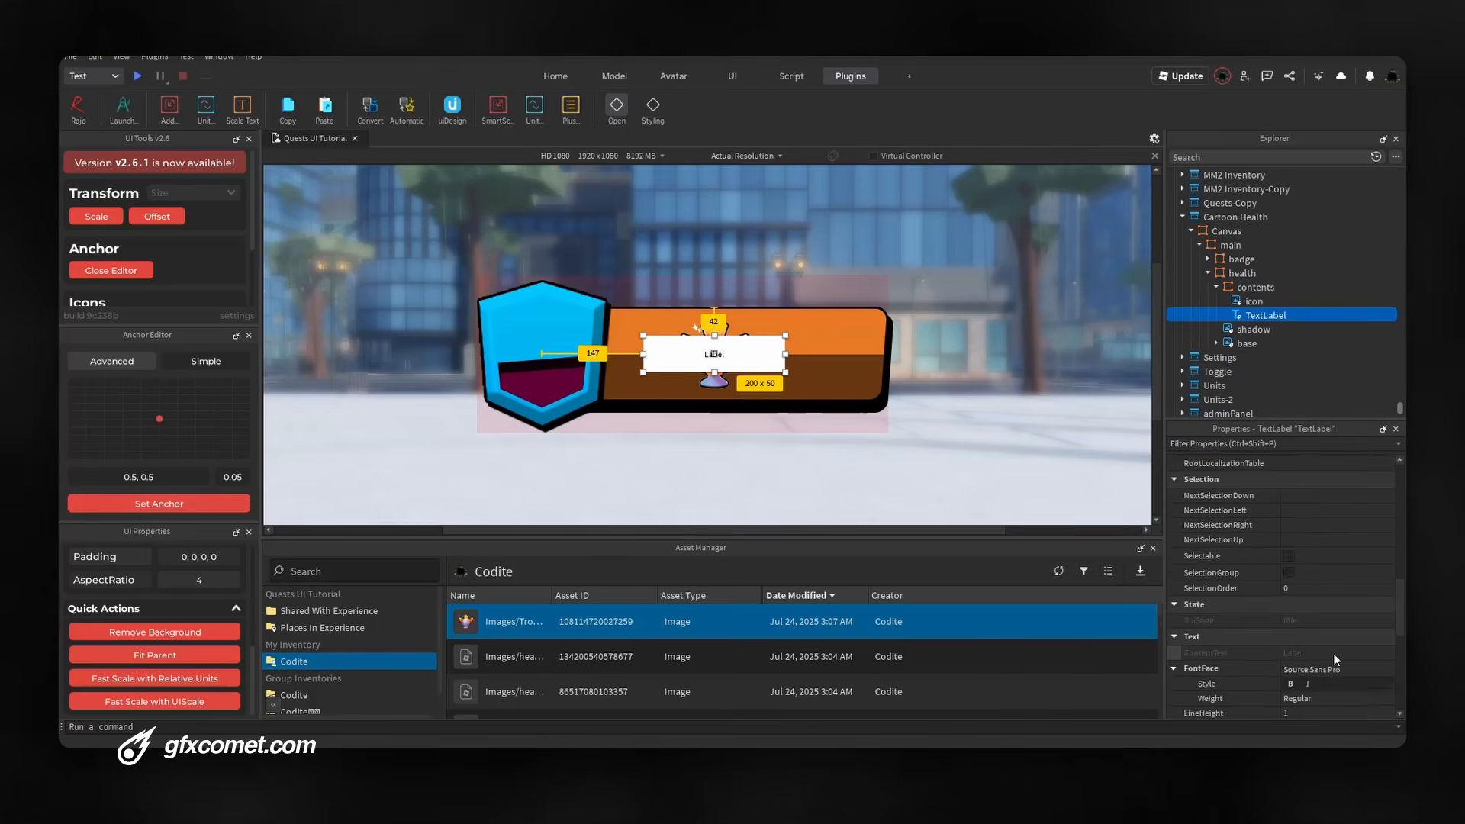
scroll(1294, 585, down, 3)
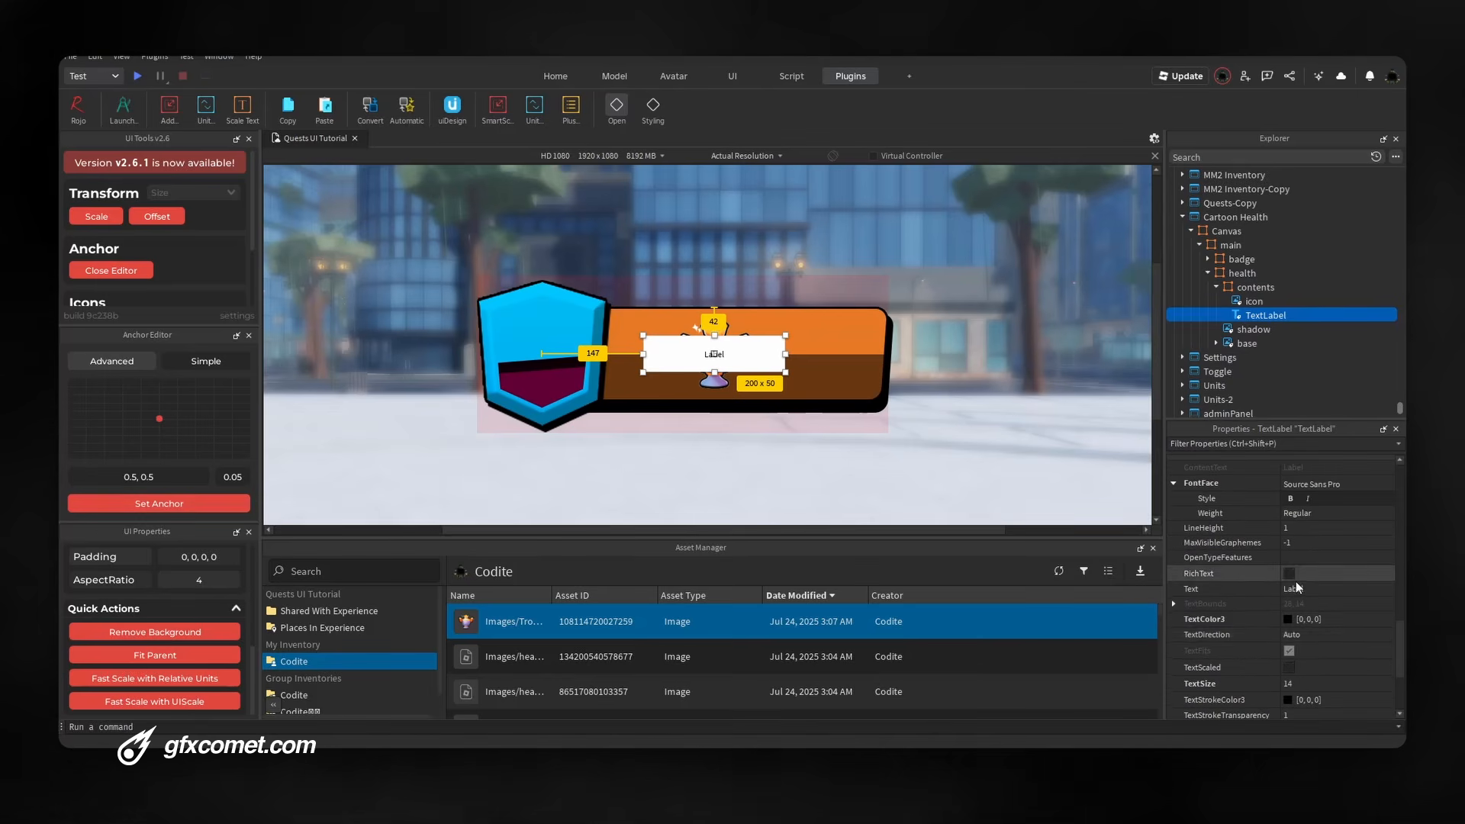
click(1289, 667)
click(1294, 618)
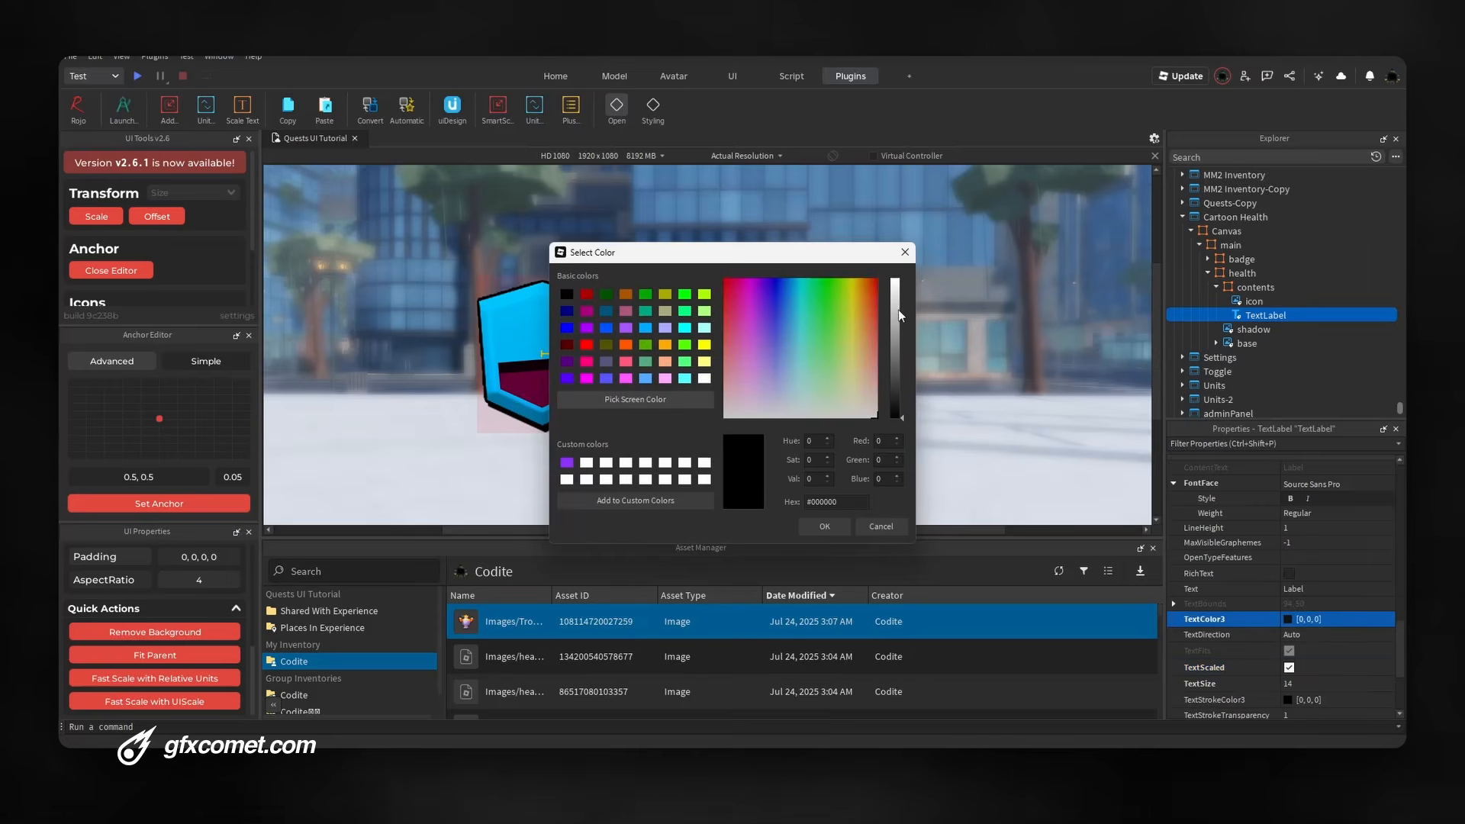
click(903, 251)
click(818, 534)
click(155, 631)
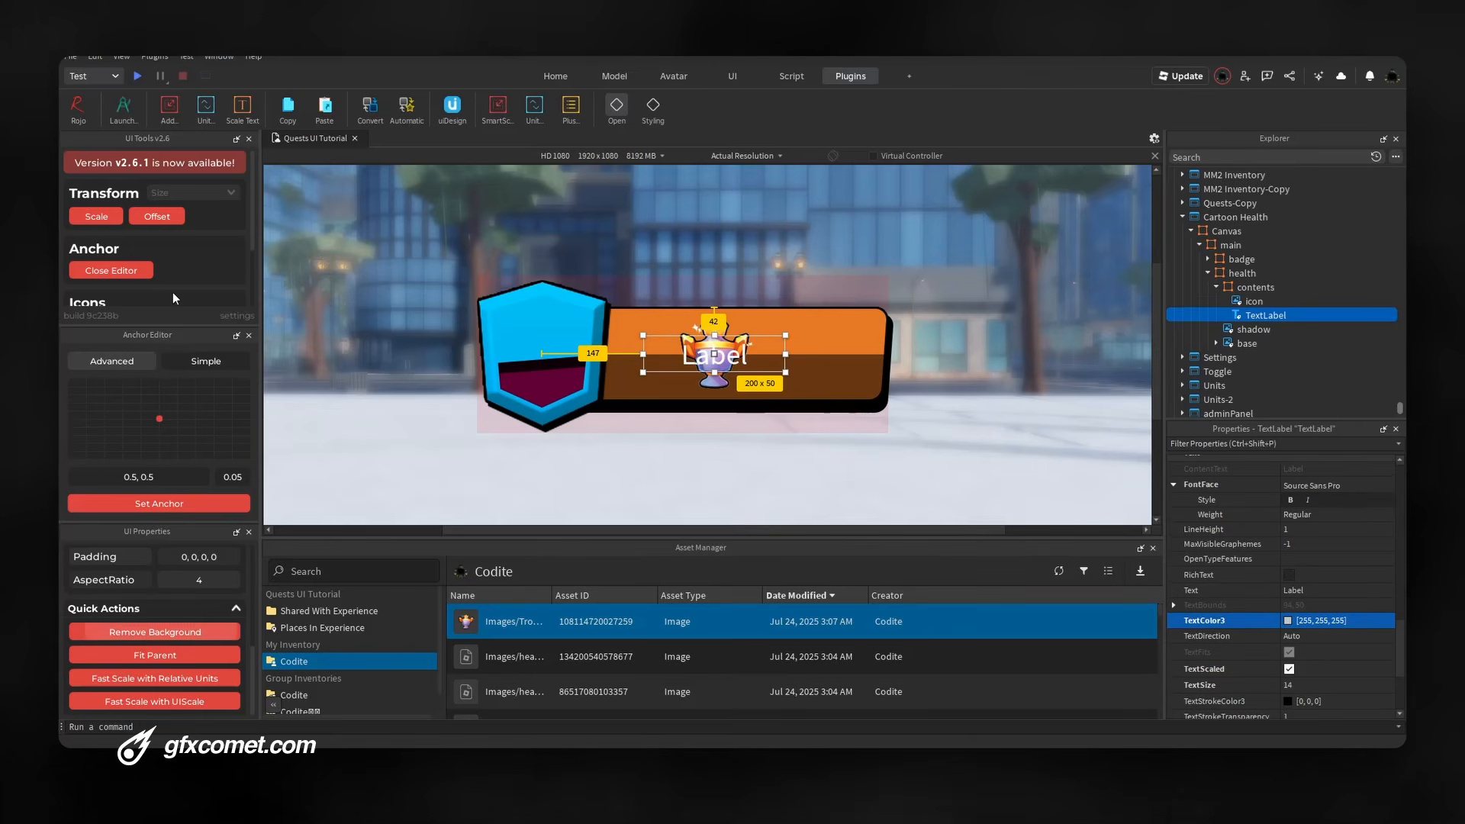
Set the label's font to Fredoka One and give it a black UIStroke with a thickness of 3
click(1312, 485)
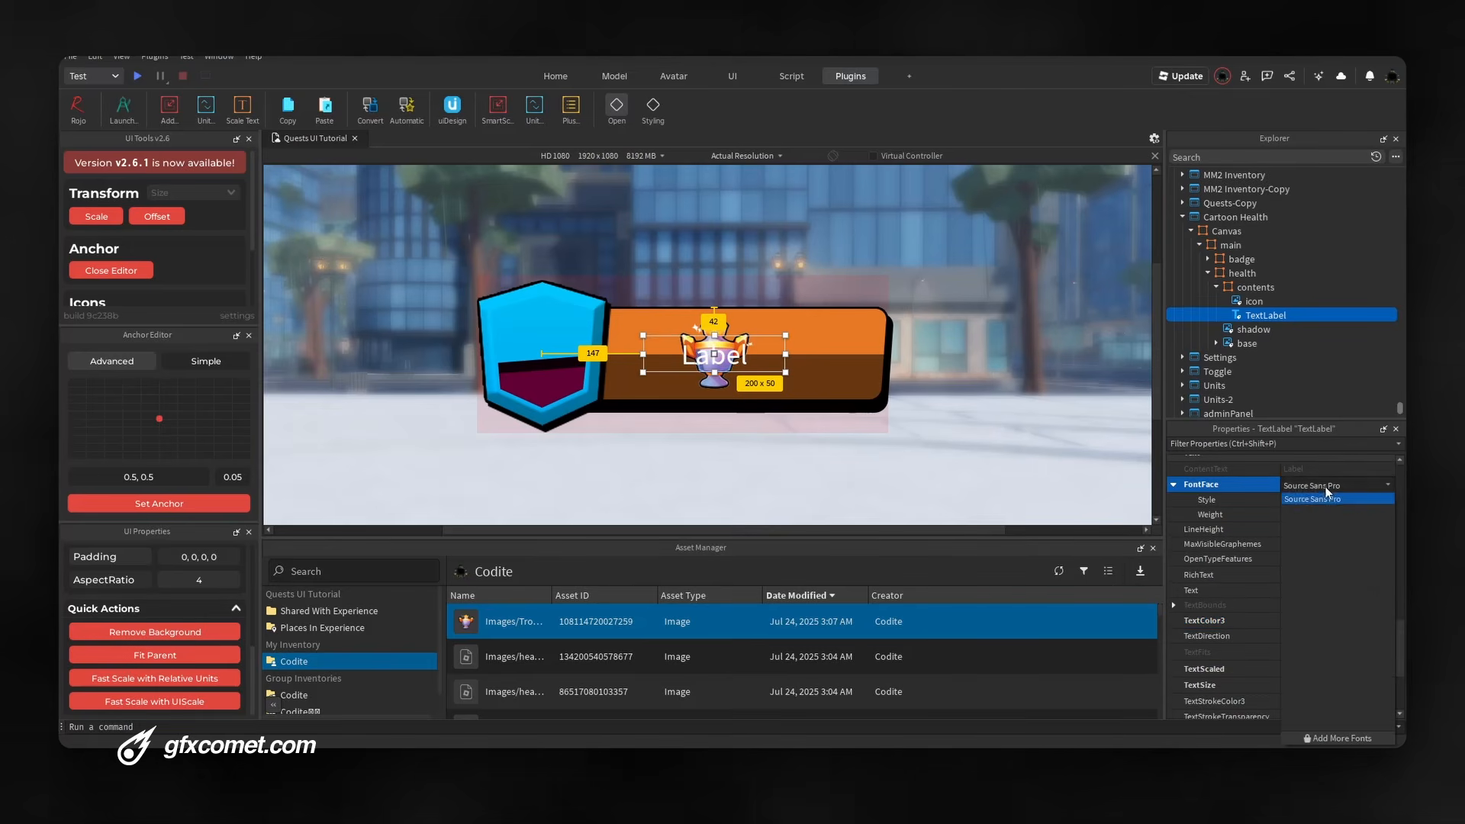
click(1328, 493)
click(1295, 316)
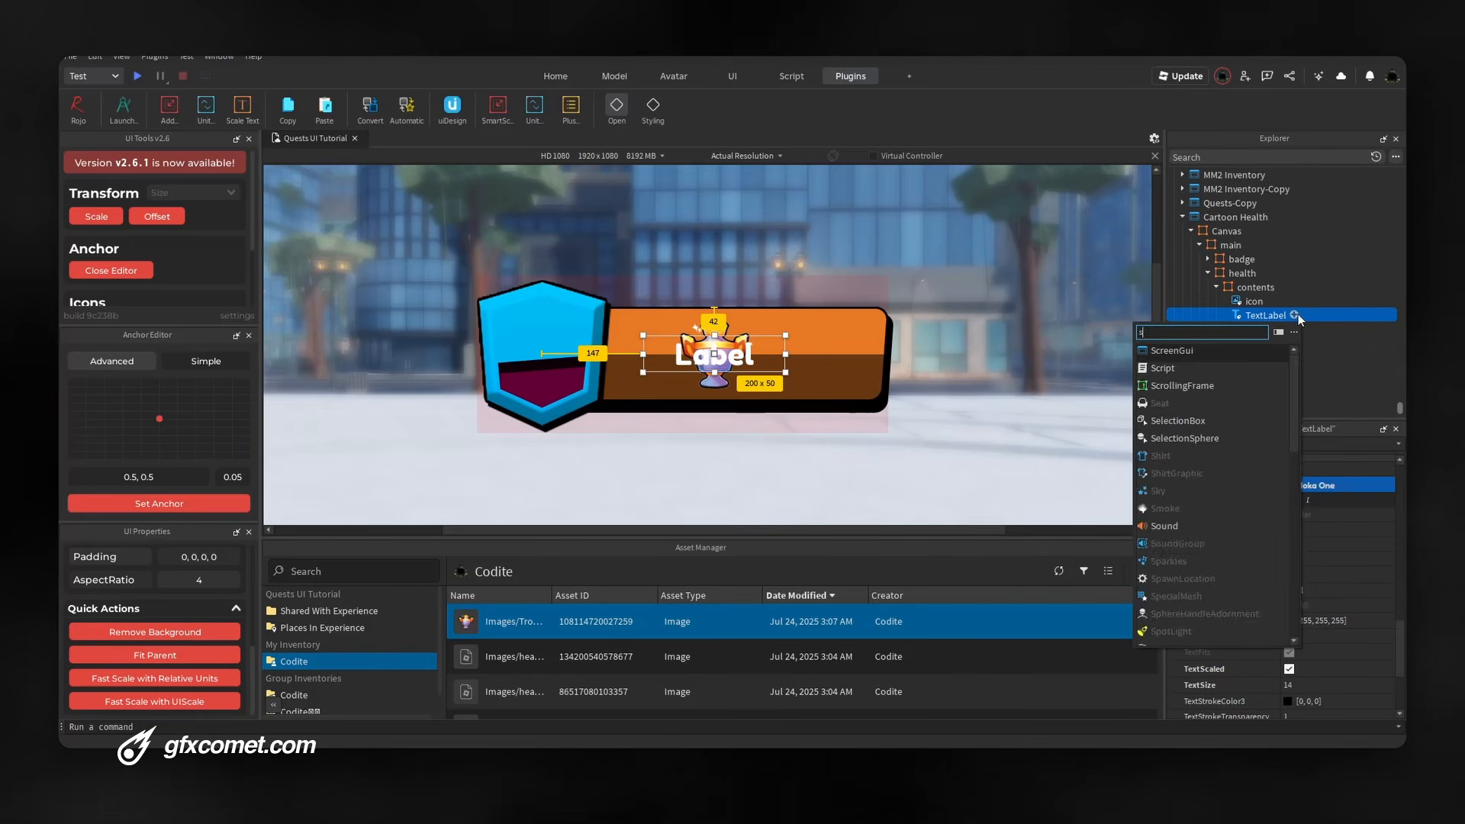
text(str)
click(1229, 369)
click(1343, 524)
text(3)
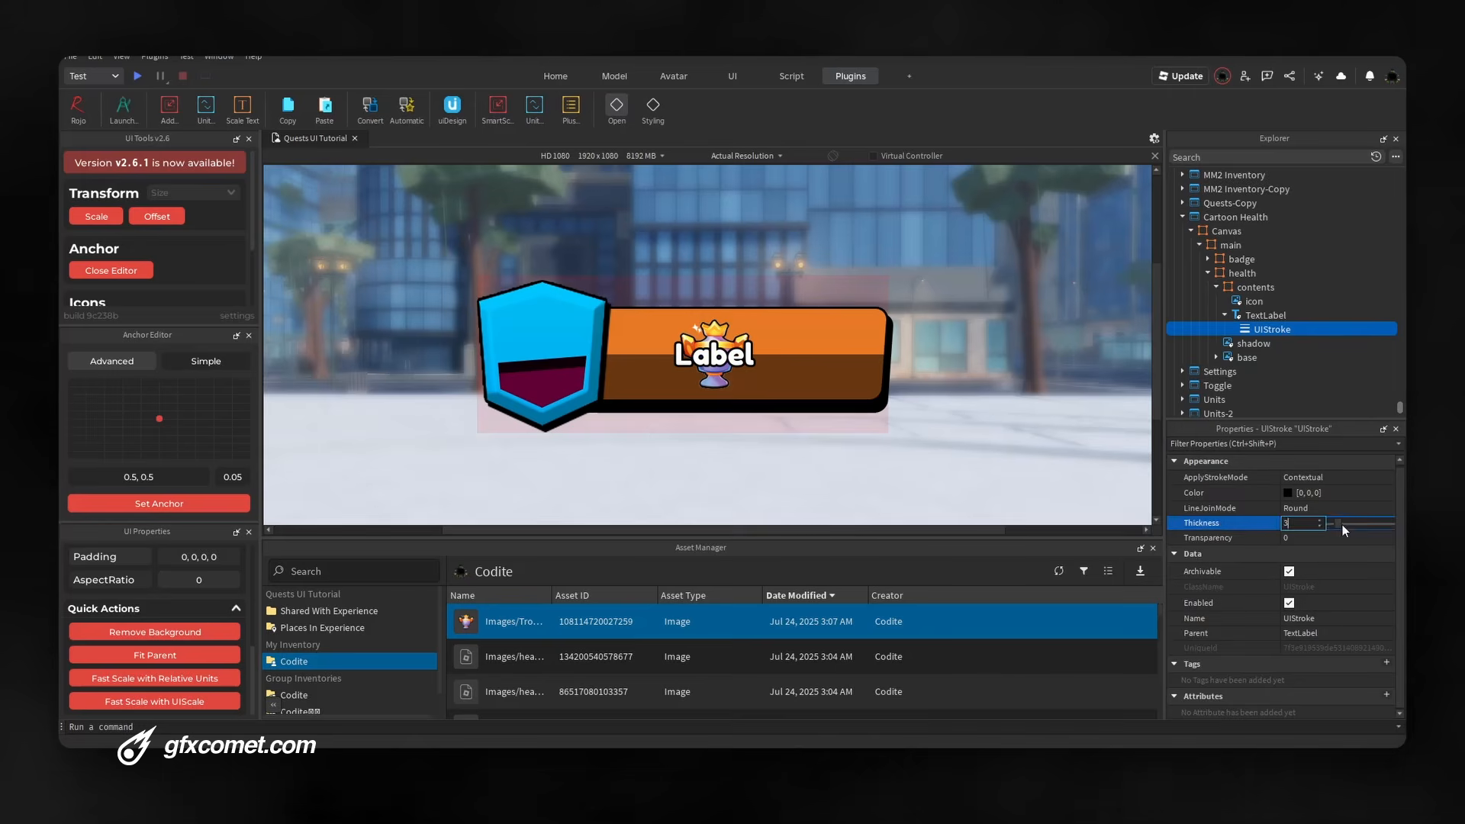
key(Return)
Change the label's text to 315, resize it to about 142 x 85 and place it beside the trophy
click(712, 366)
double_click(715, 363)
text(315)
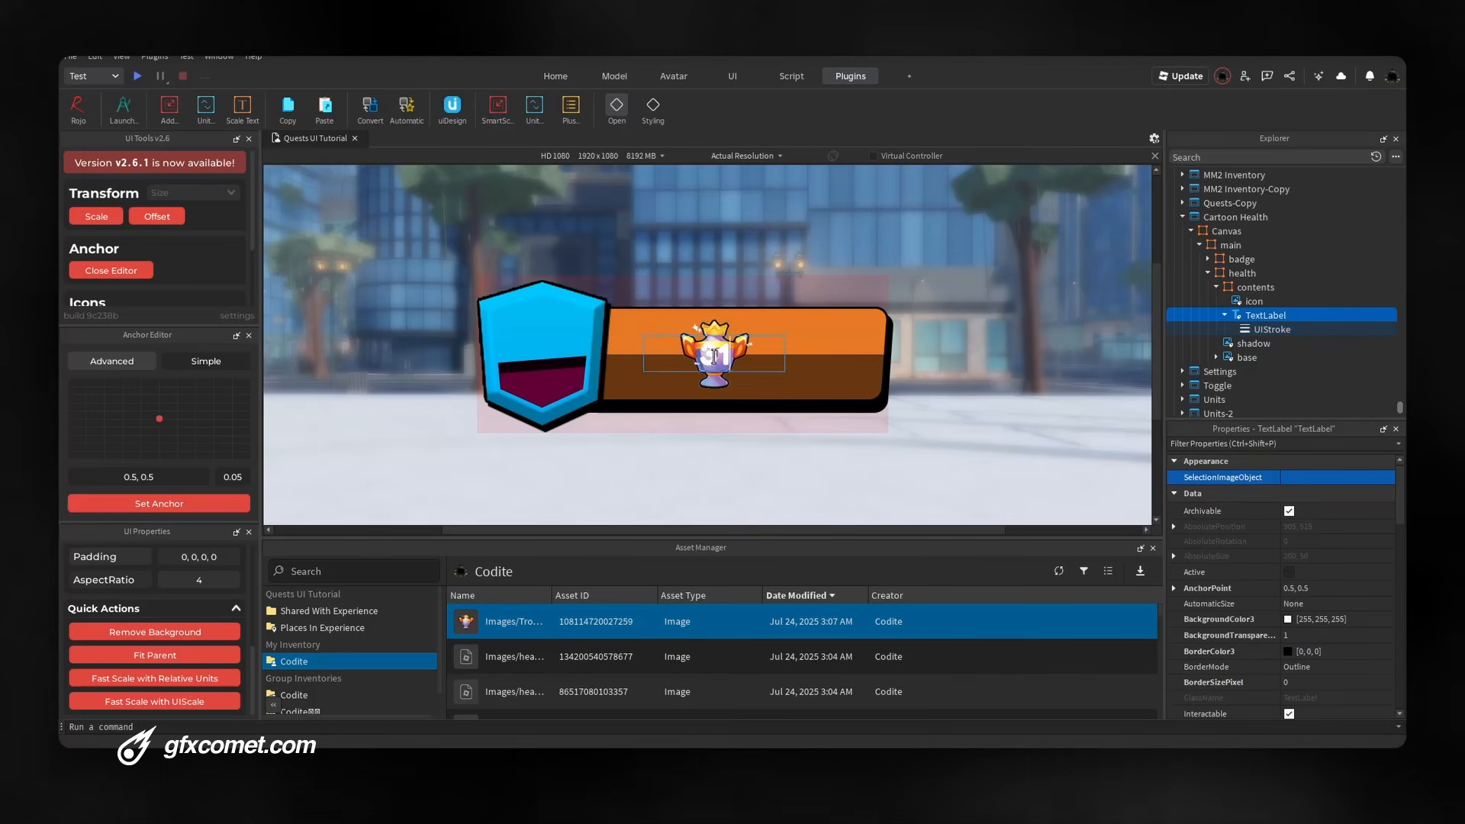
key(Return)
drag(785, 355, 702, 355)
drag(675, 357, 835, 355)
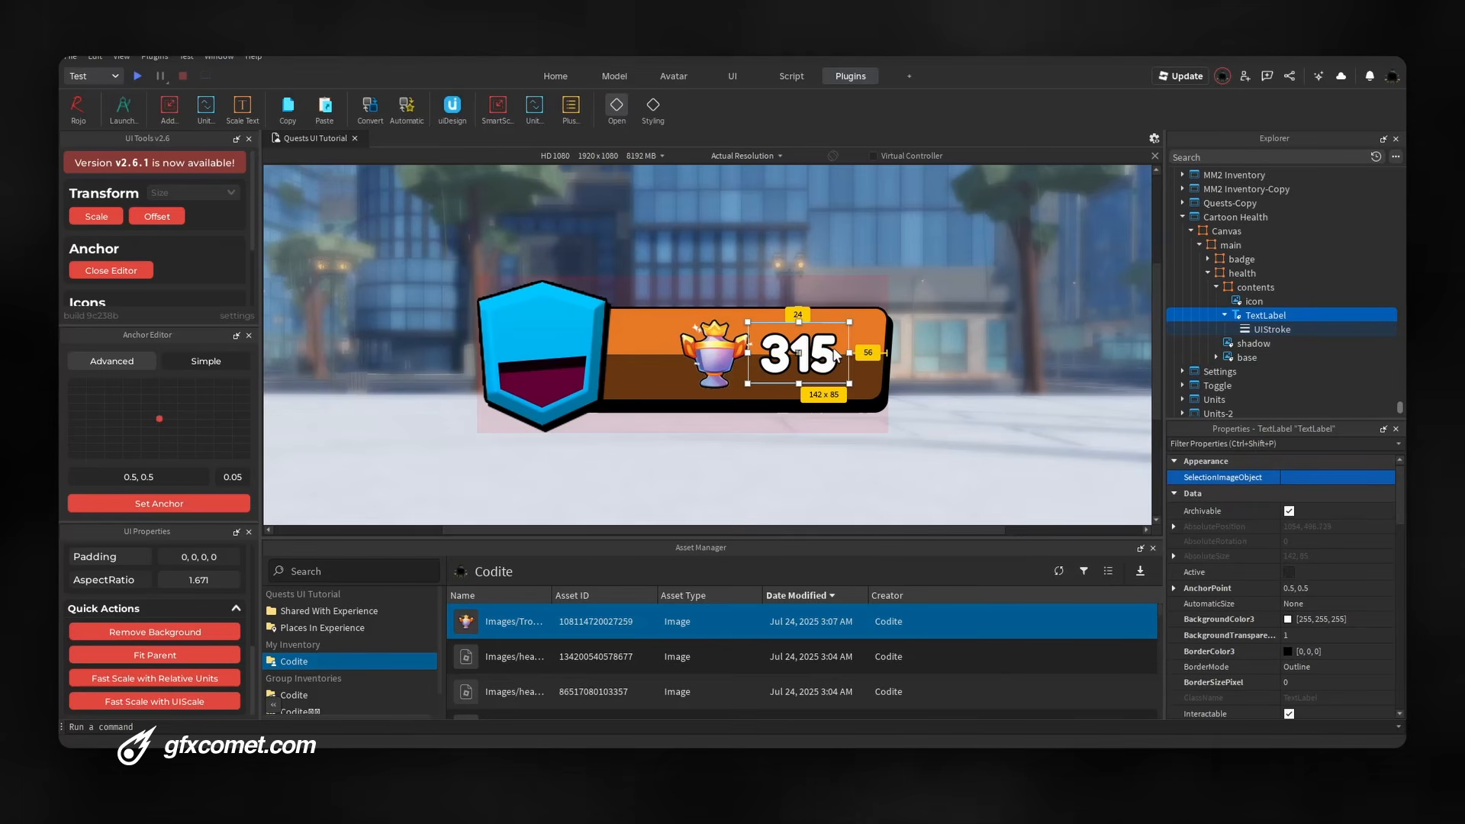
Add a UIListLayout to the contents frame with its FillDirection set to Horizontal
click(1257, 289)
click(1282, 288)
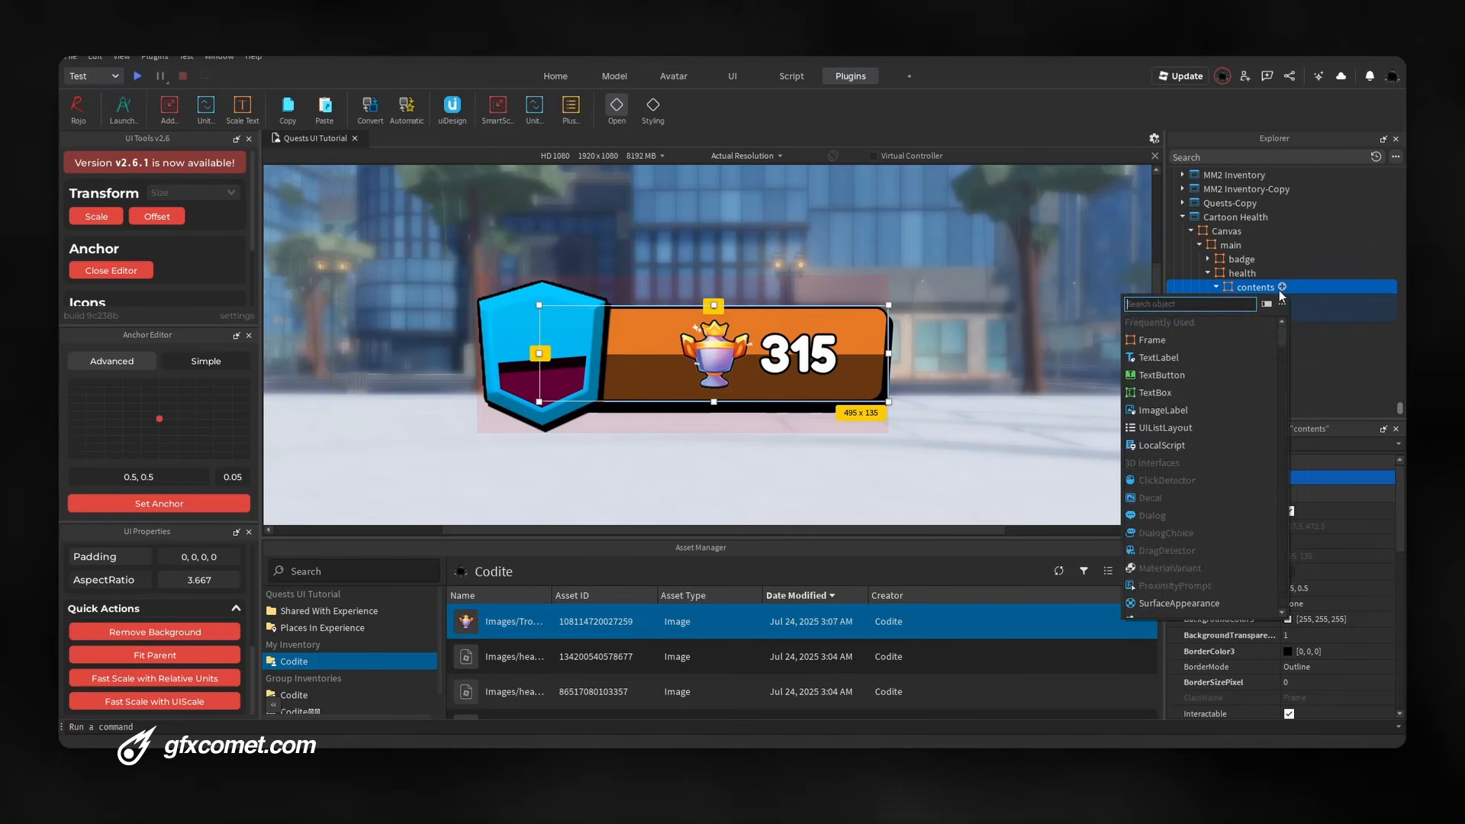
text(list)
key(Down)
key(Return)
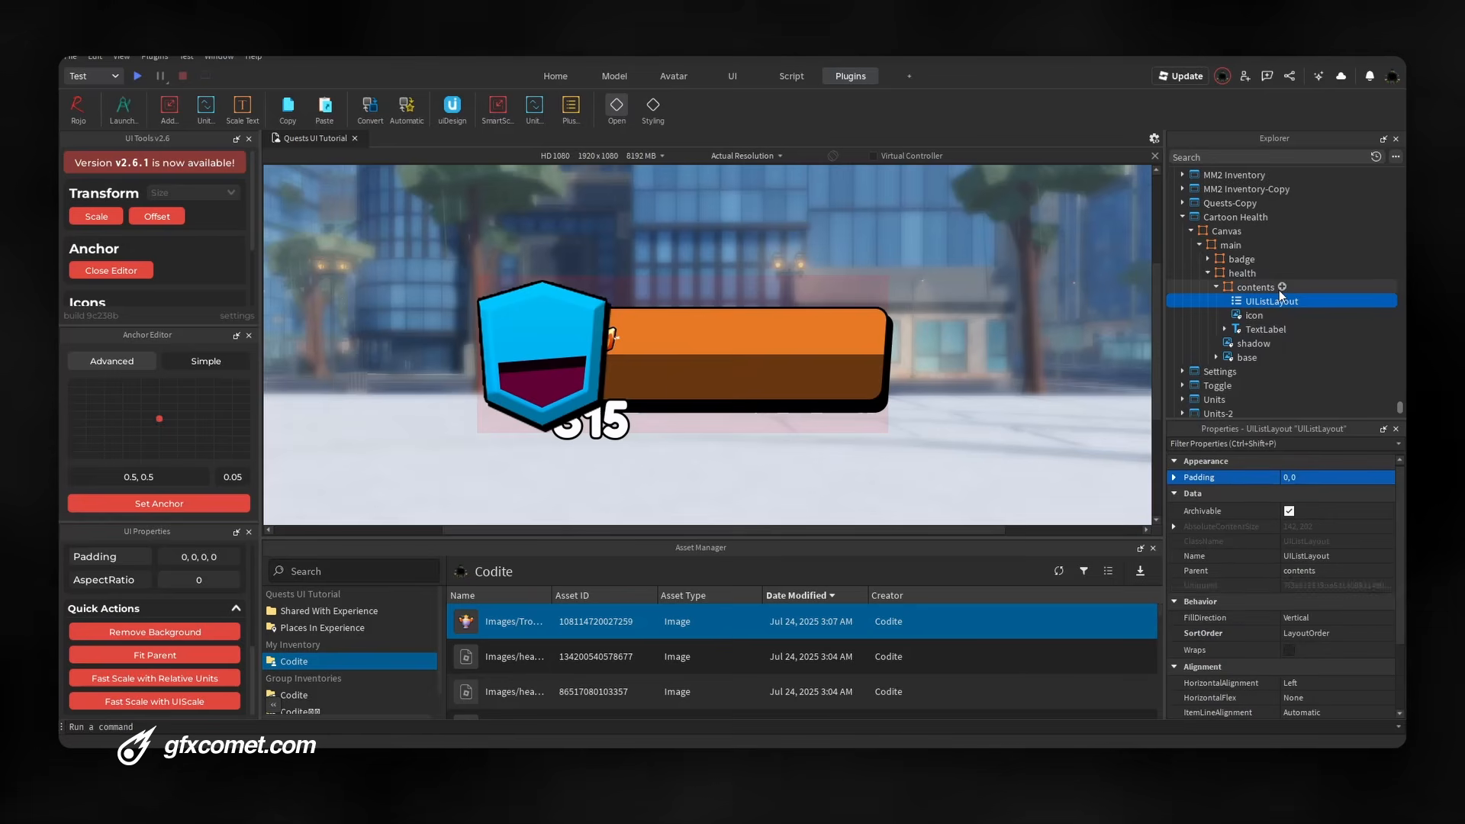
click(1320, 615)
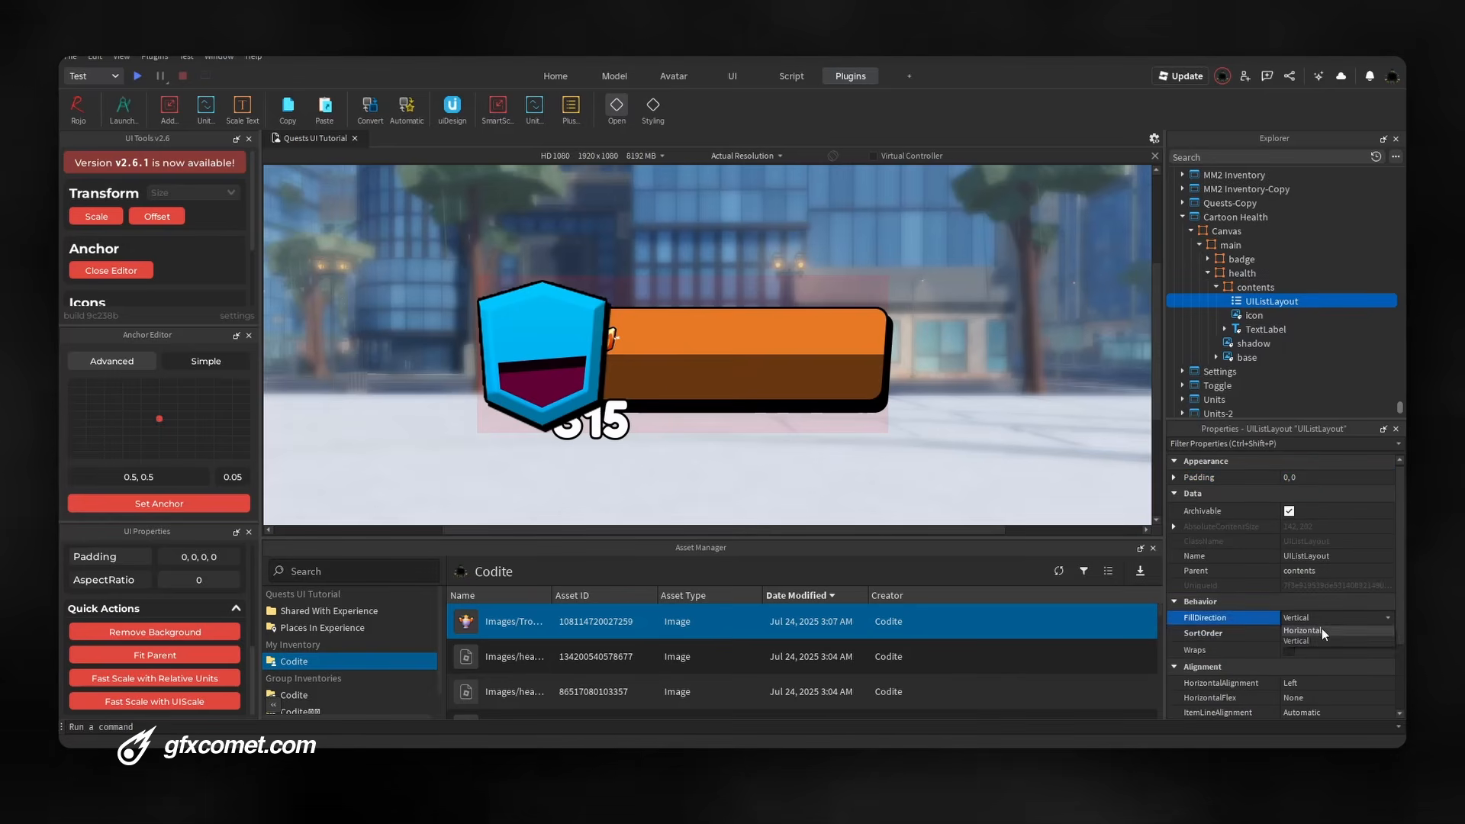
click(1321, 628)
Set the list layout's HorizontalAlignment and VerticalAlignment to Center
click(1313, 684)
click(1312, 698)
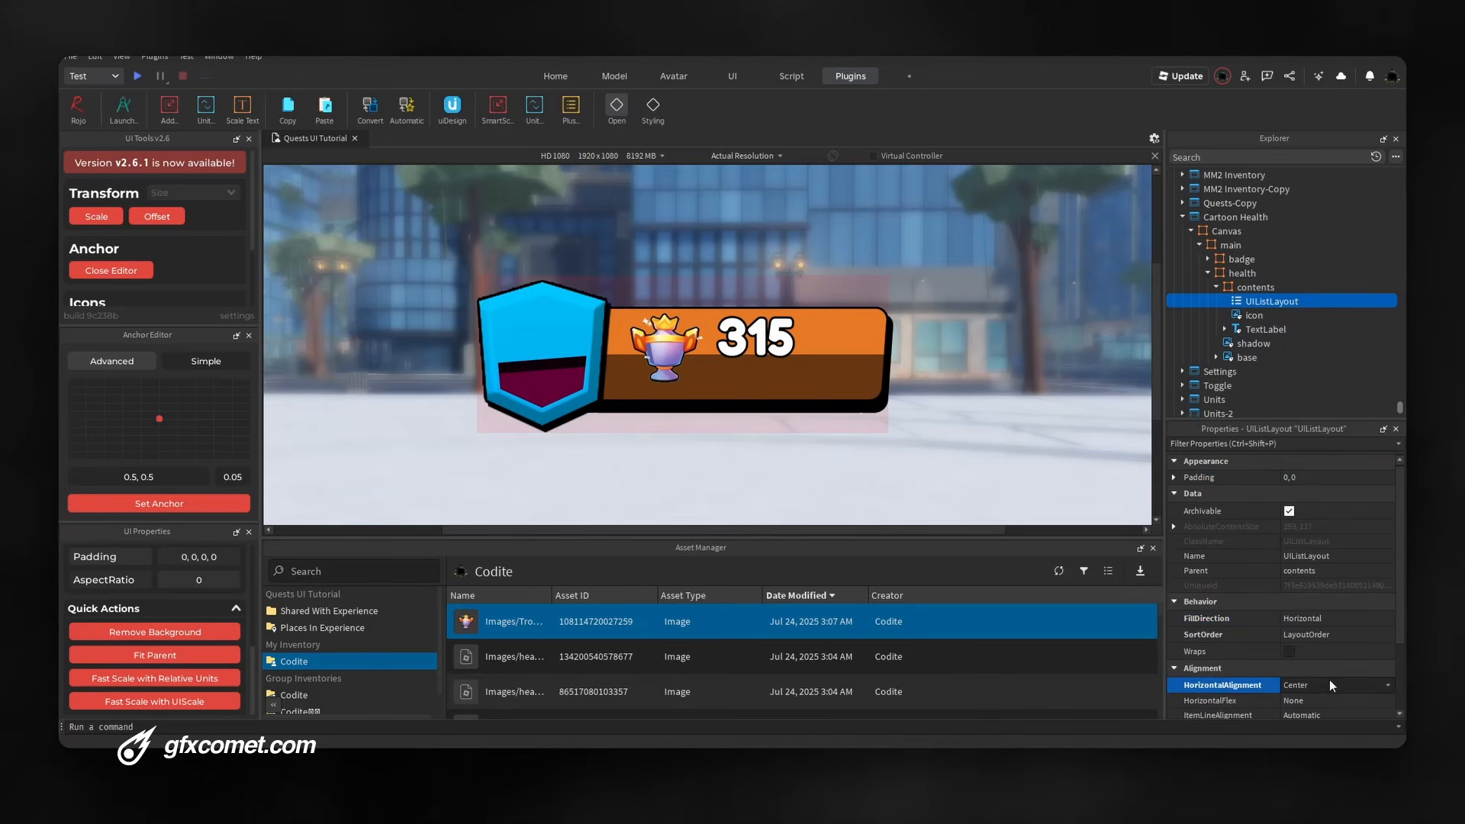
scroll(1326, 668, down, 2)
click(1325, 641)
click(1320, 661)
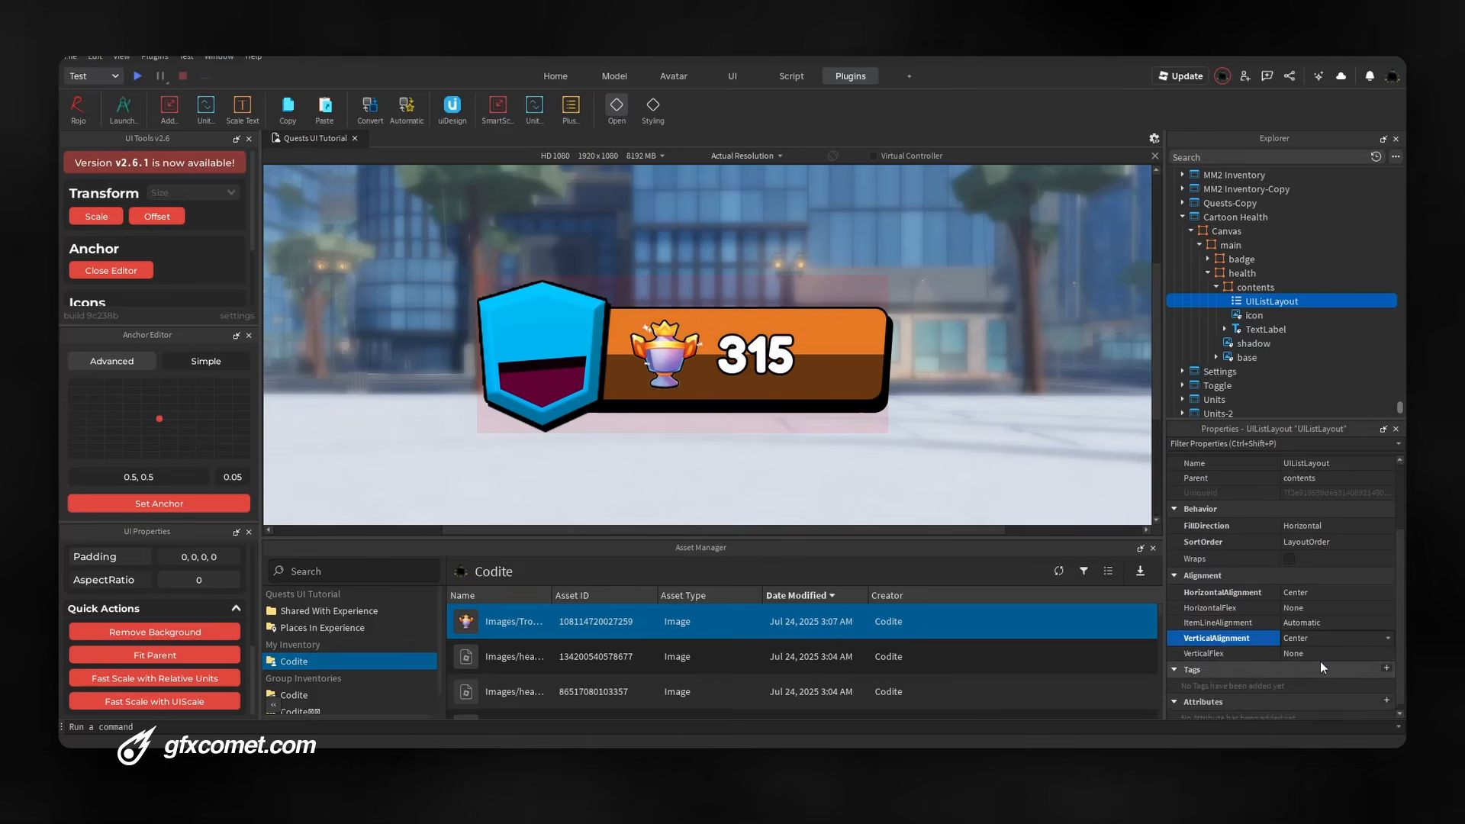
Set the 315 label's TextXAlignment to Left and narrow the label to about 123 x 85
scroll(1320, 661, up, 2)
click(1319, 634)
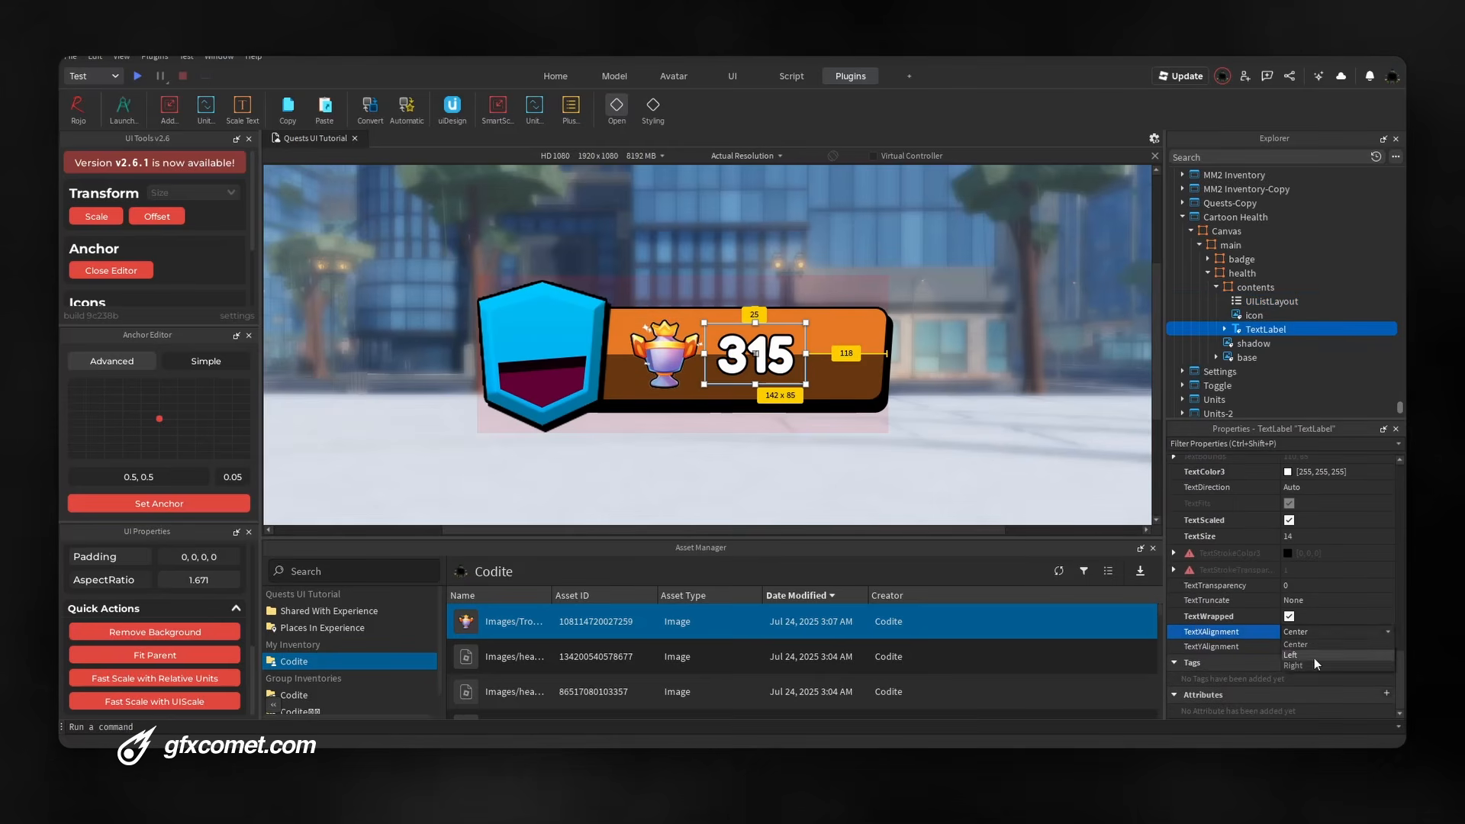
click(1313, 657)
drag(806, 353, 795, 352)
Add a UIPadding to the contents frame with a PaddingLeft scale of 0.2
click(1286, 287)
text(uipadding)
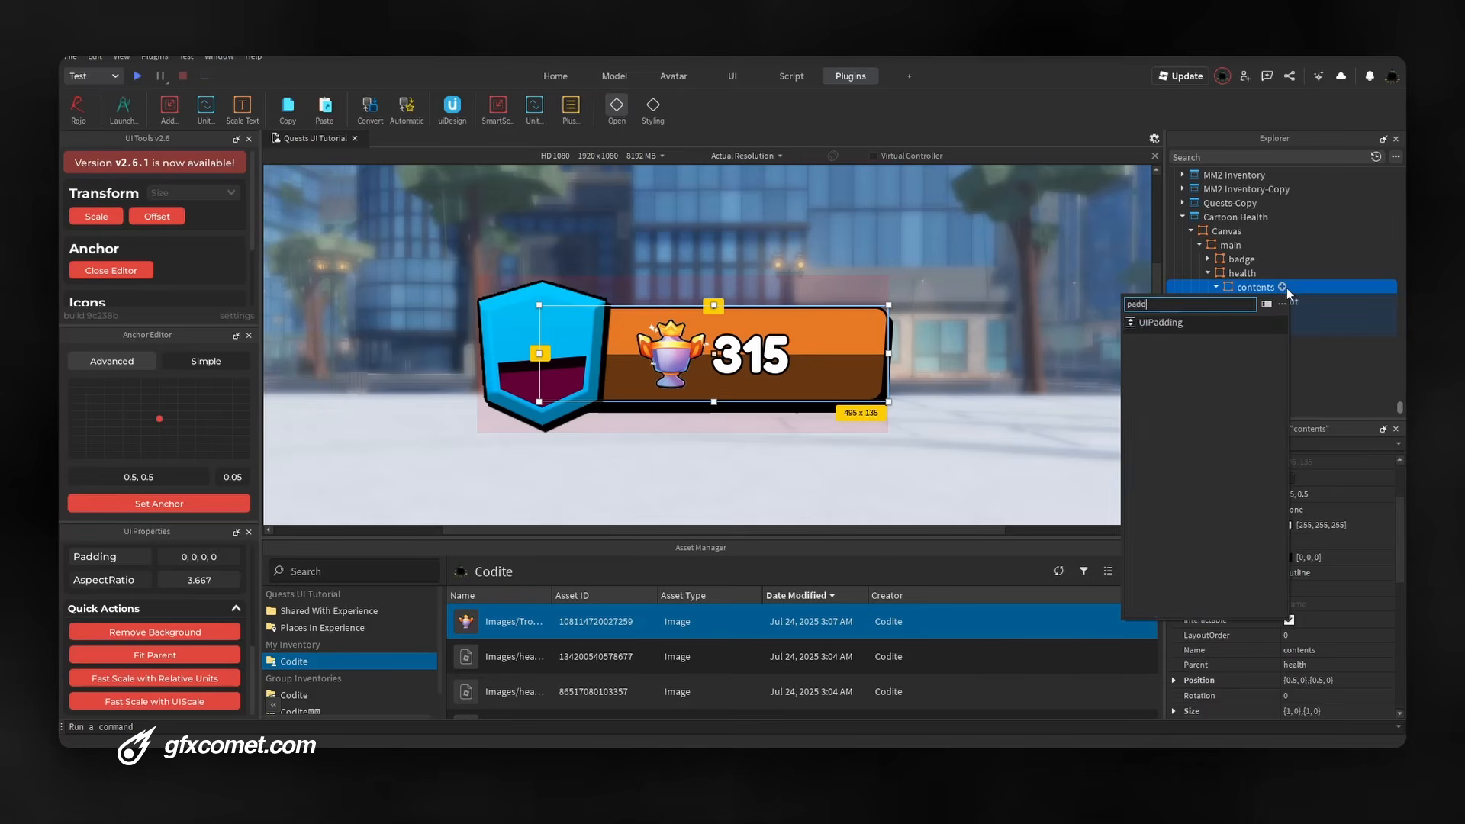
key(Return)
click(1174, 586)
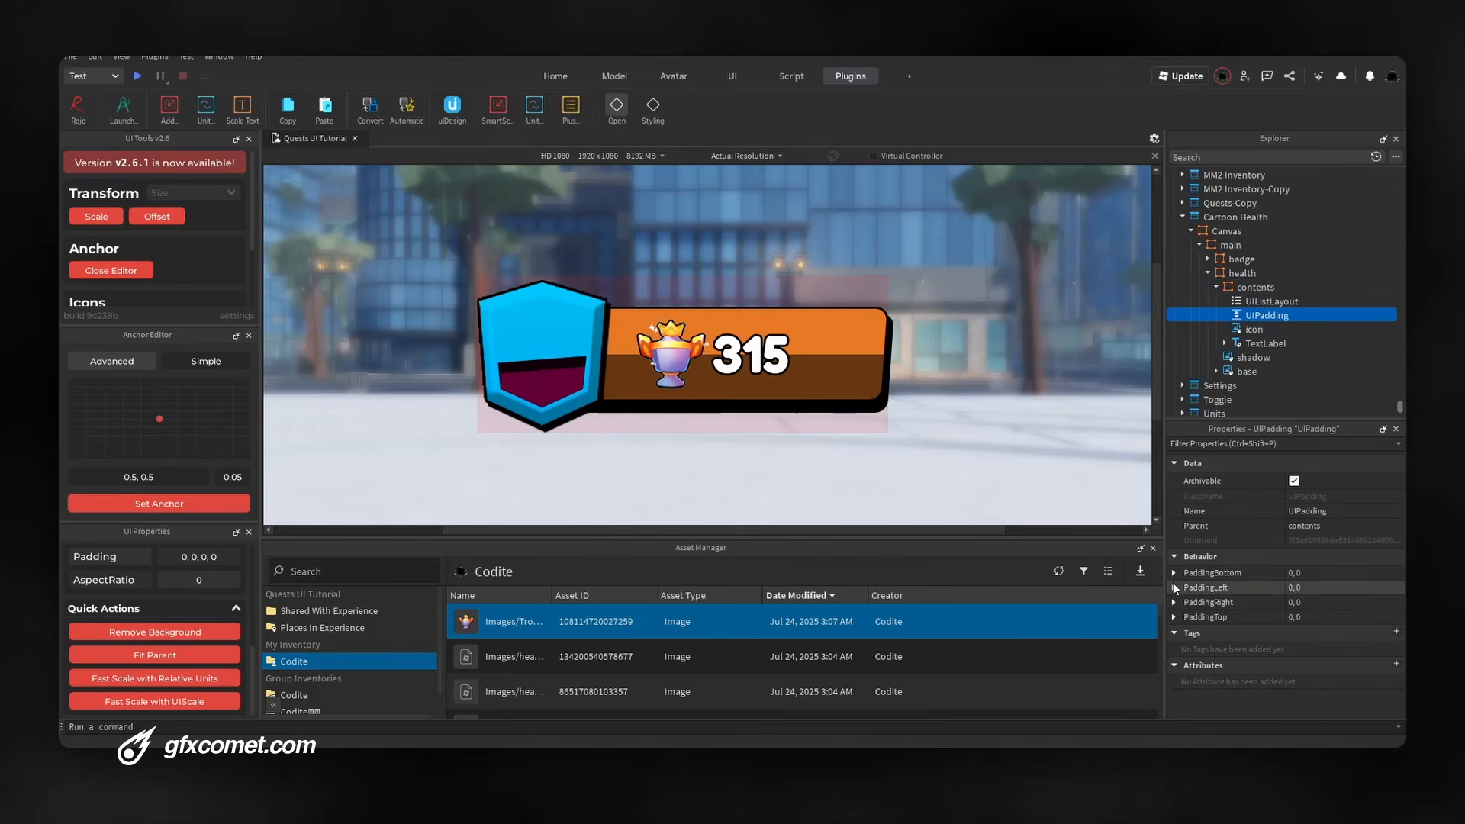
click(1355, 602)
text(.2)
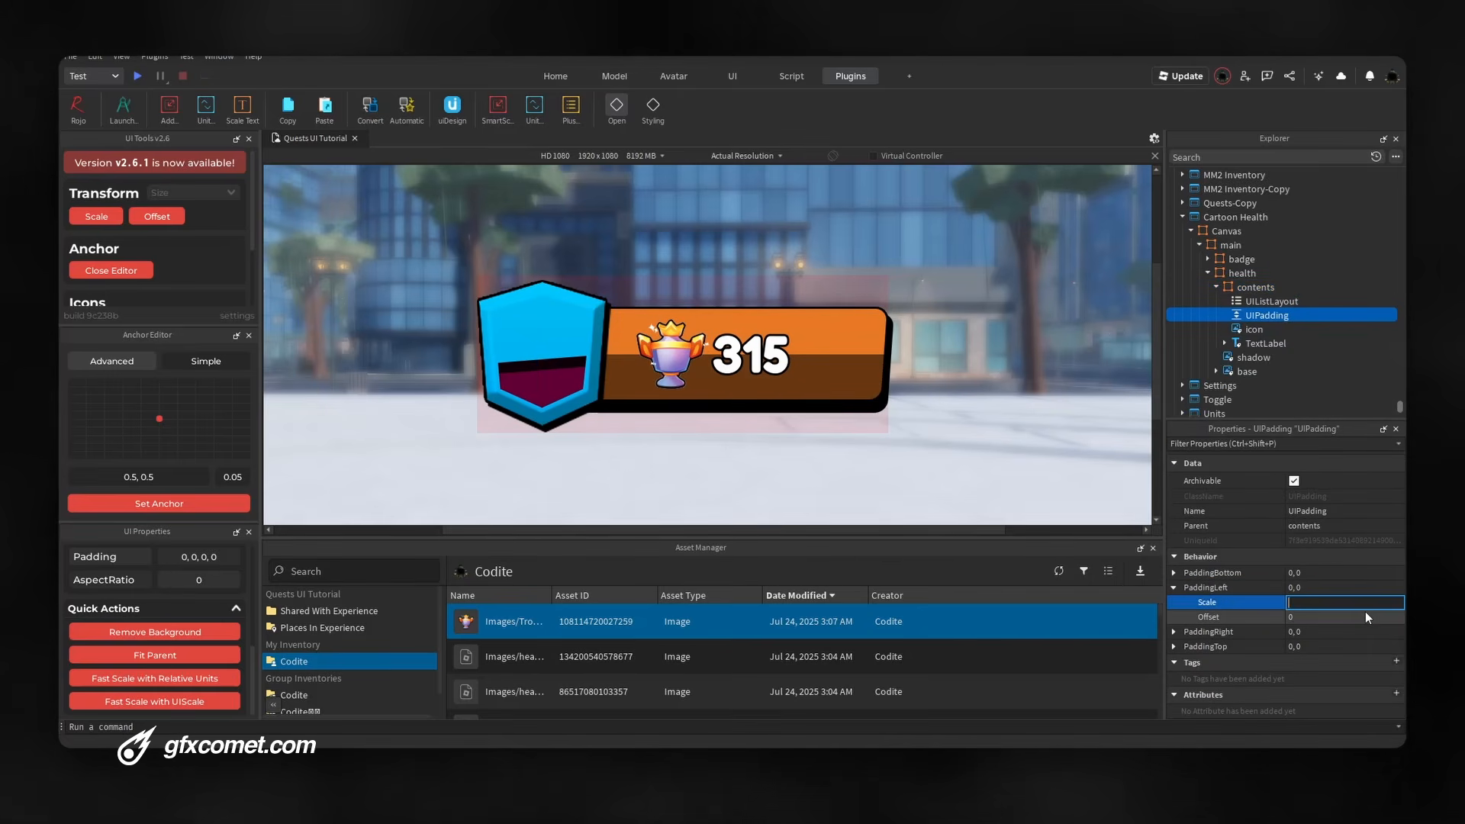
key(Return)
Set the PaddingLeft scale to 0.1 and select the 315 text label
click(1375, 604)
text(0.1)
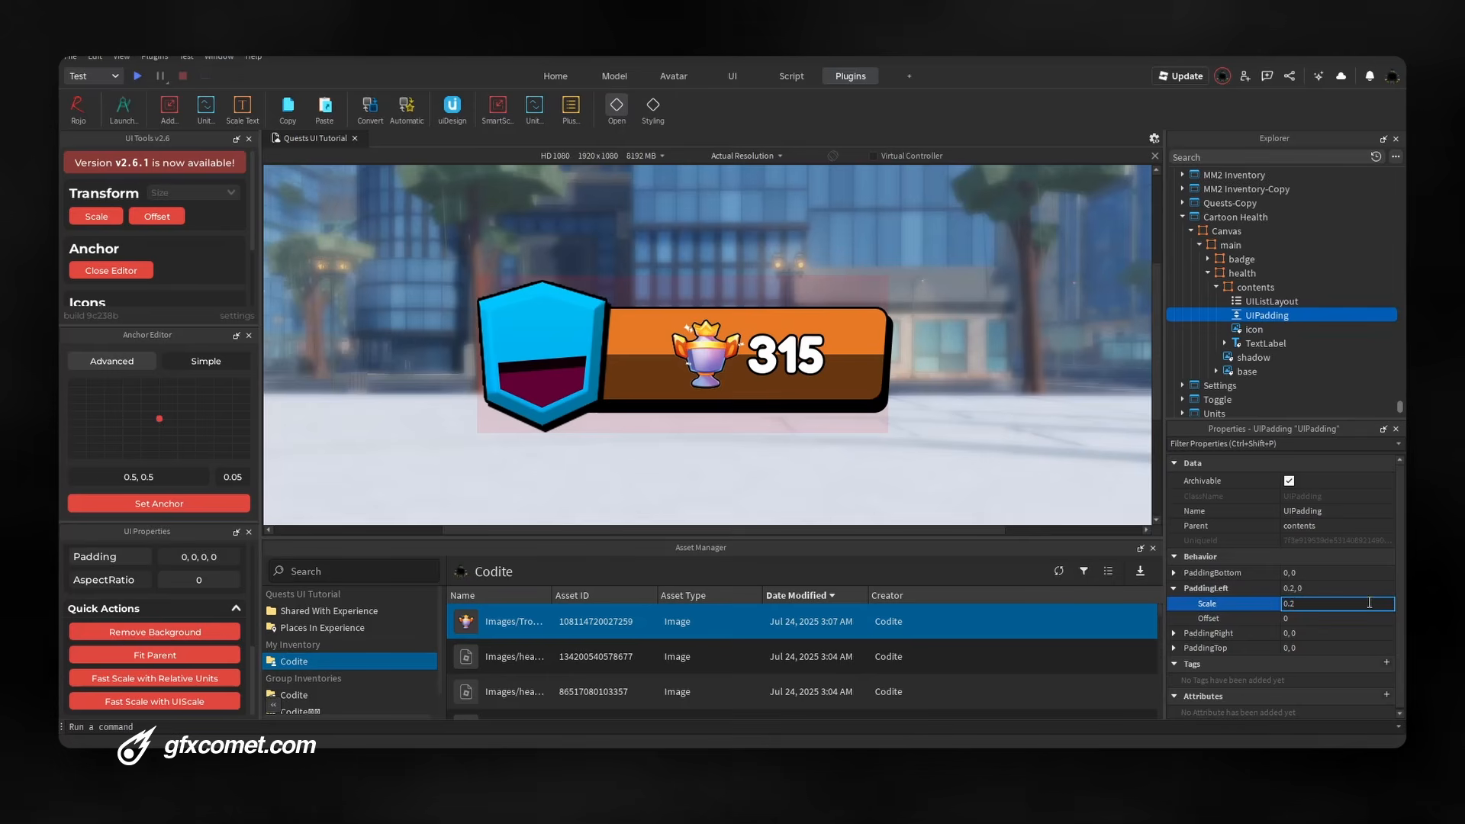
key(Return)
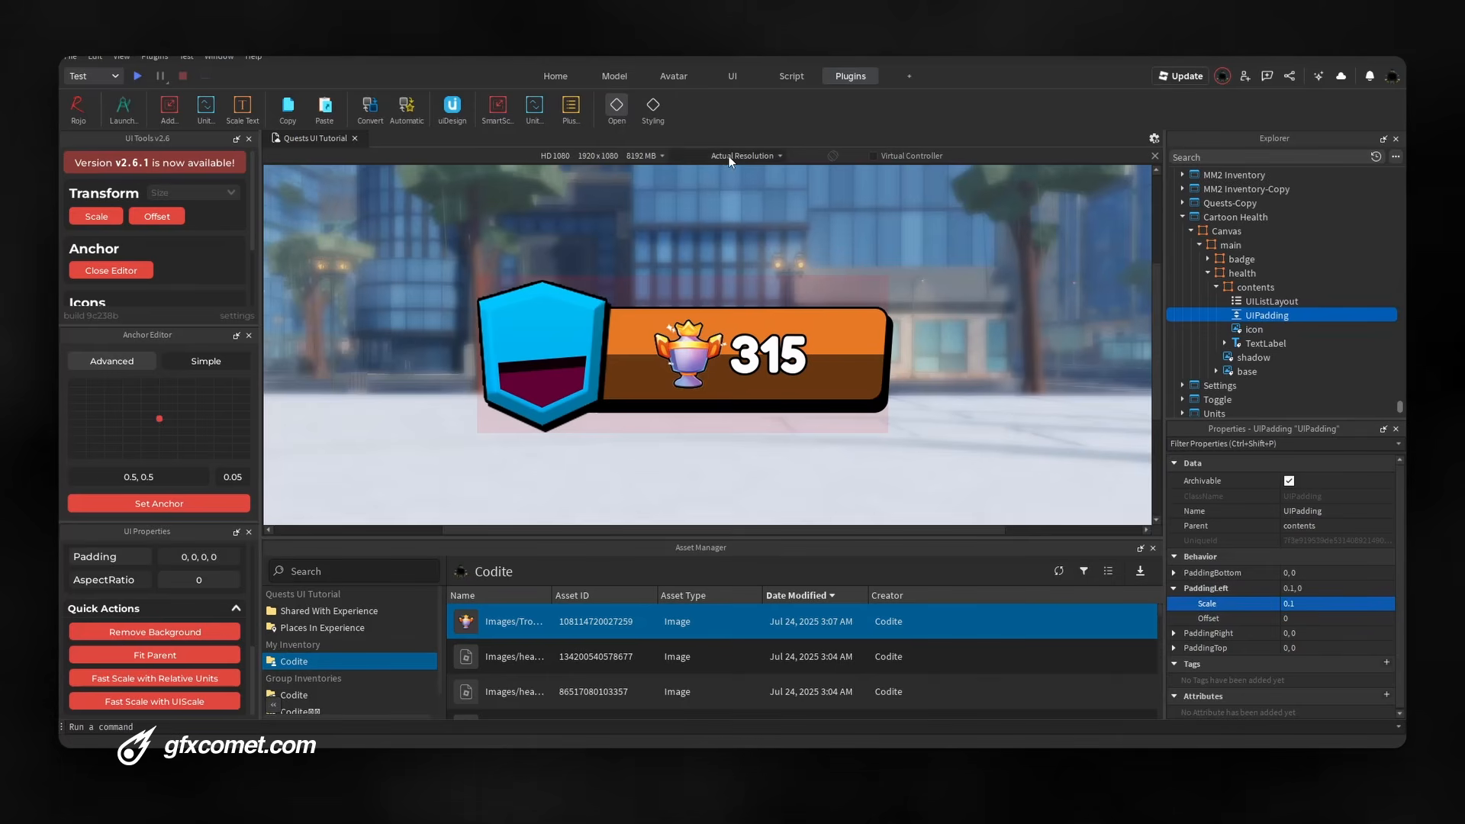
click(786, 358)
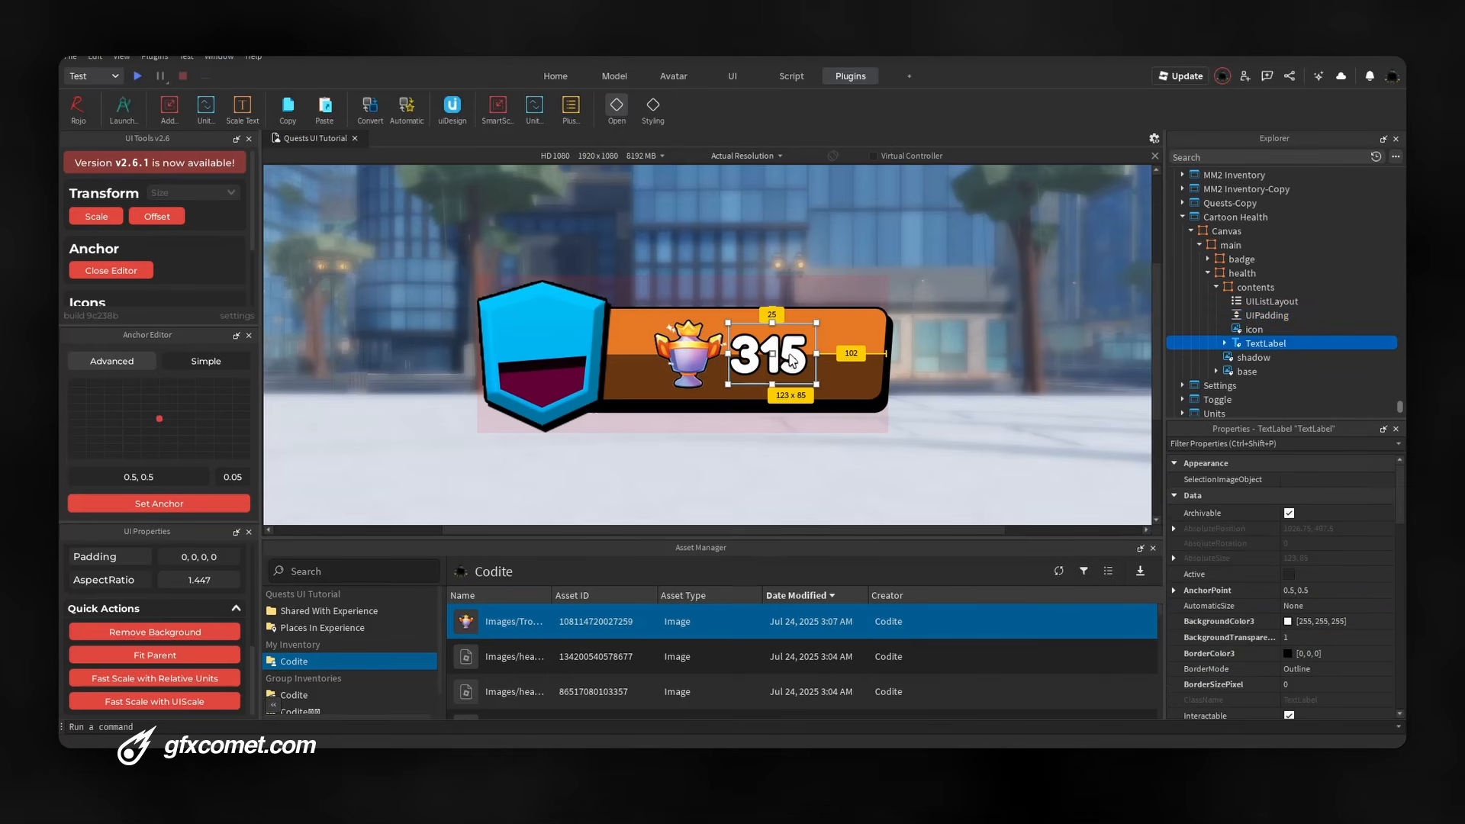
Paste a copy of the 315 text label into the badge's level image and change its text to 15
click(562, 380)
click(1220, 276)
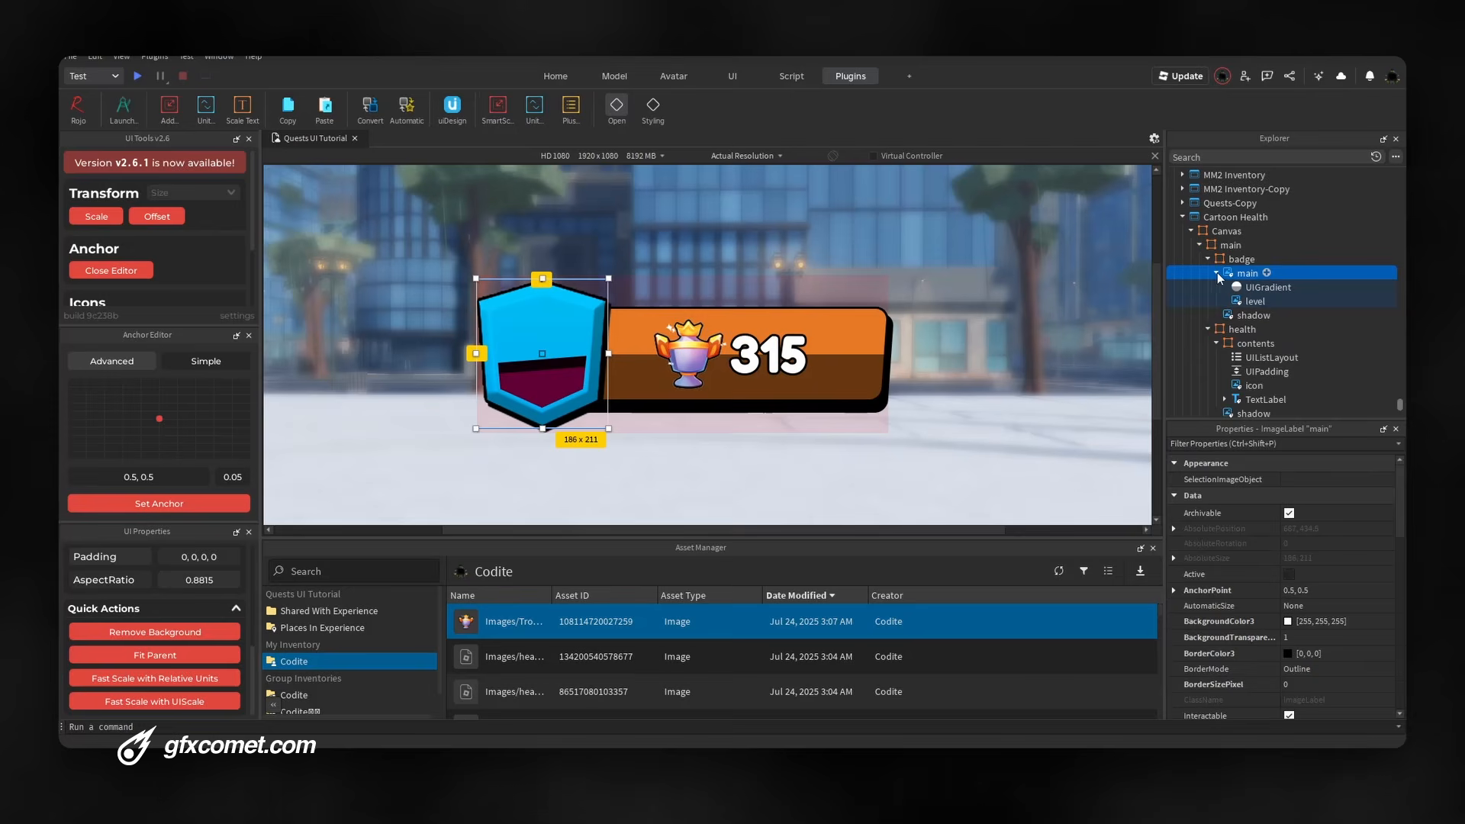
click(1242, 303)
key(ctrl+shift+v)
double_click(547, 391)
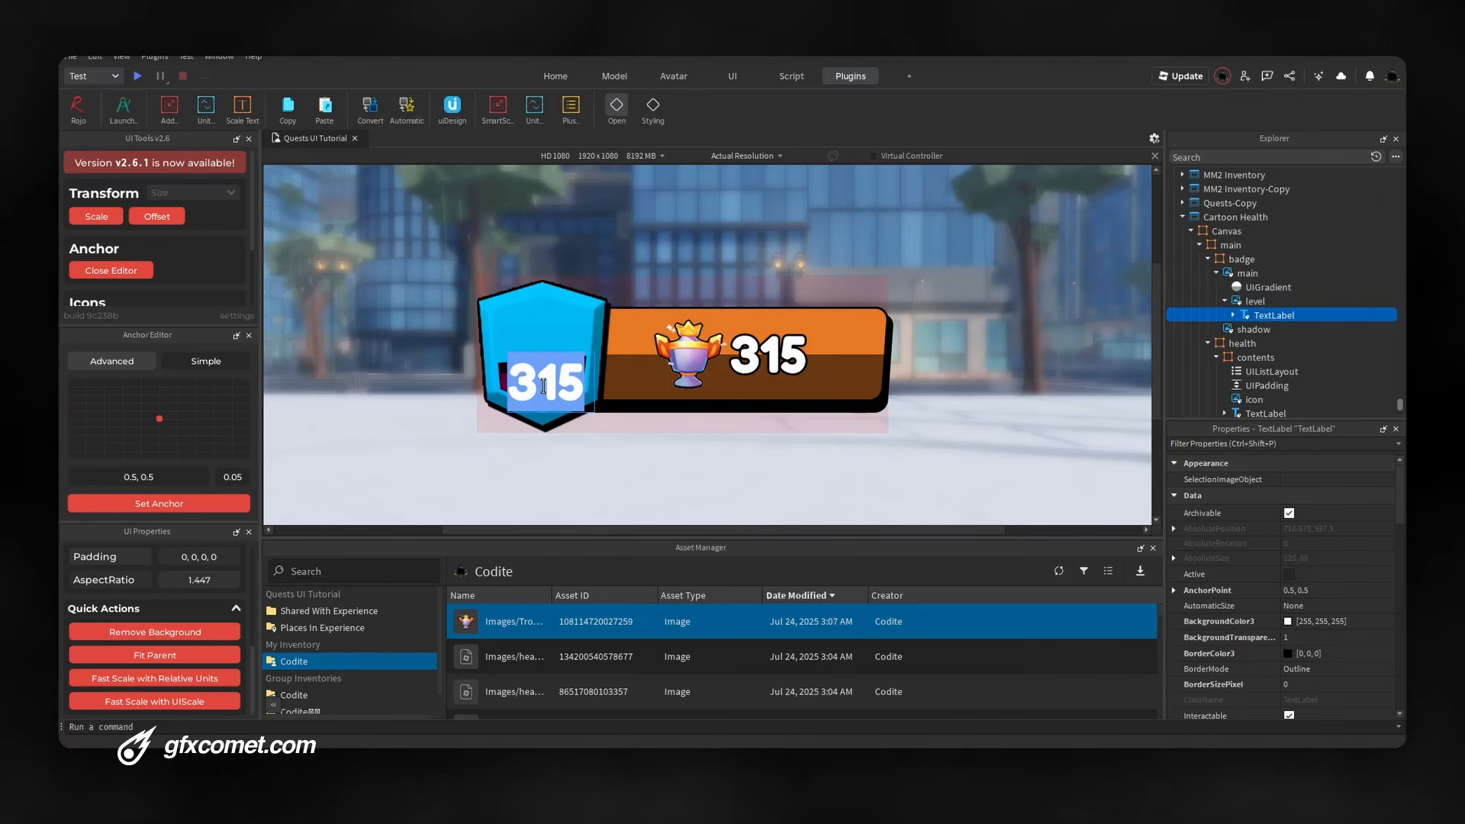
text(15)
key(Return)
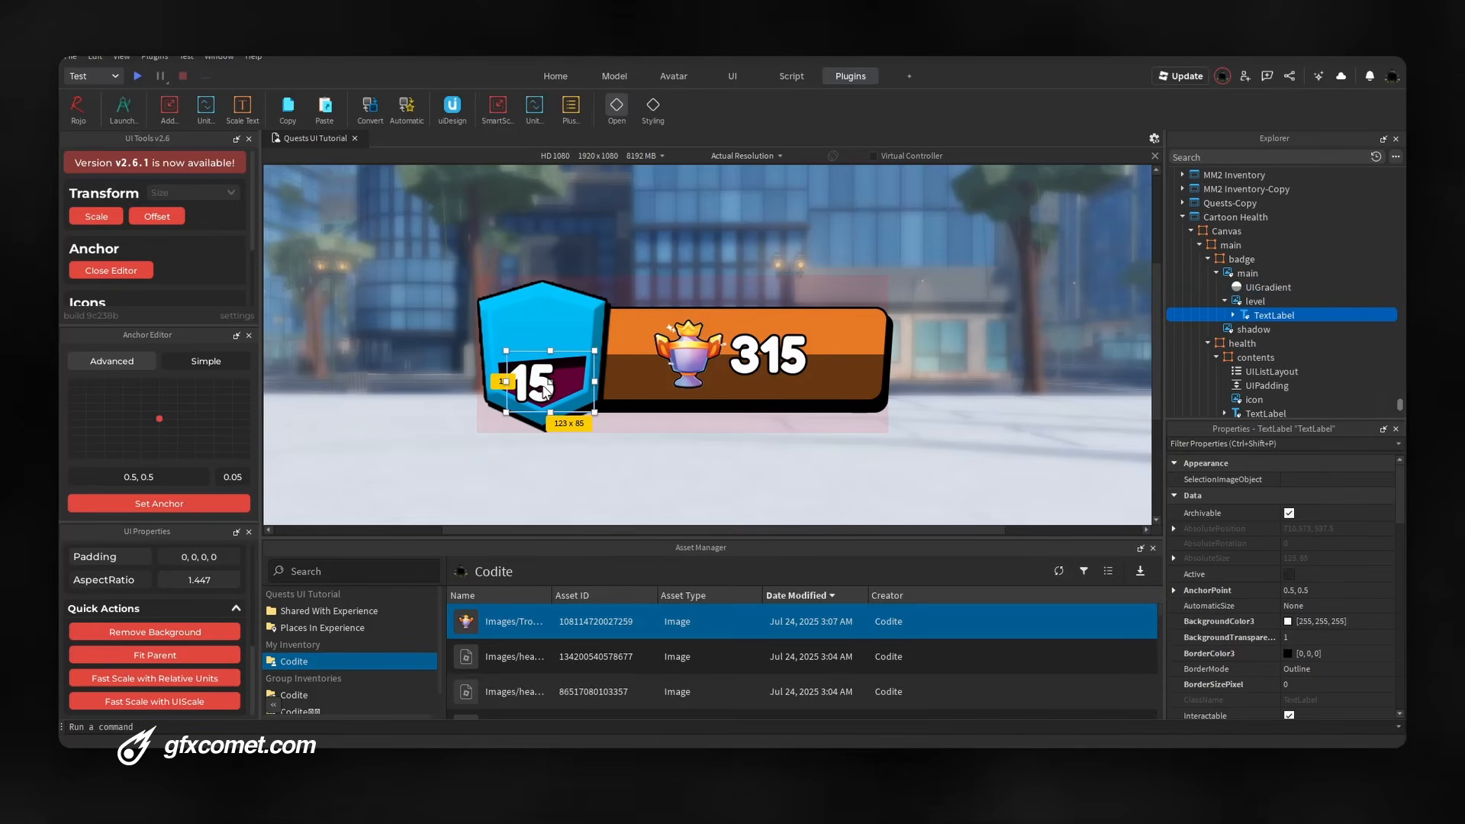
Shrink the badge's 15 label to about 83 x 58 and set its Rotation to -5
drag(591, 355, 556, 370)
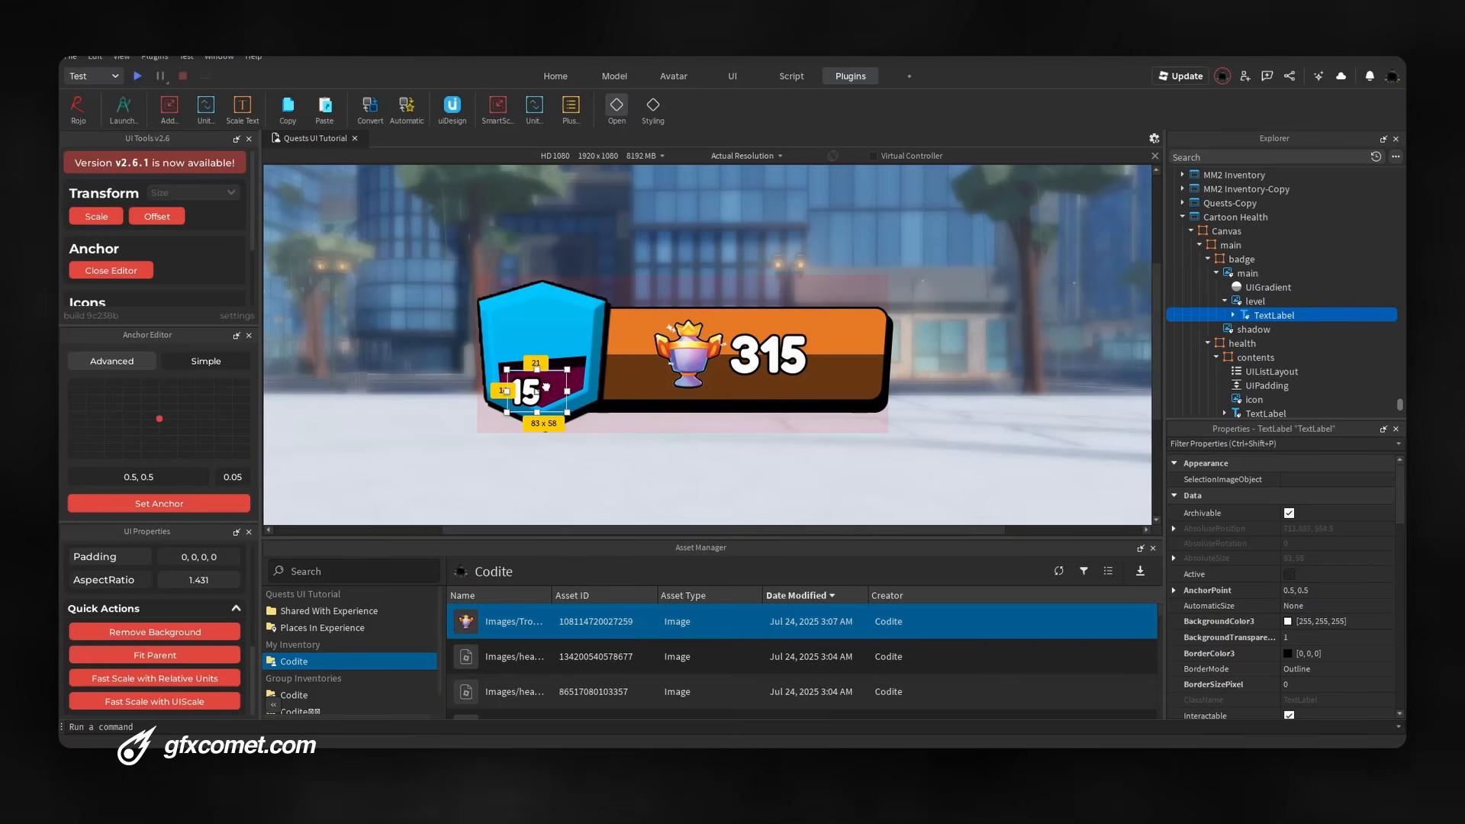
scroll(1297, 580, down, 3)
click(1338, 665)
text(10)
key(Return)
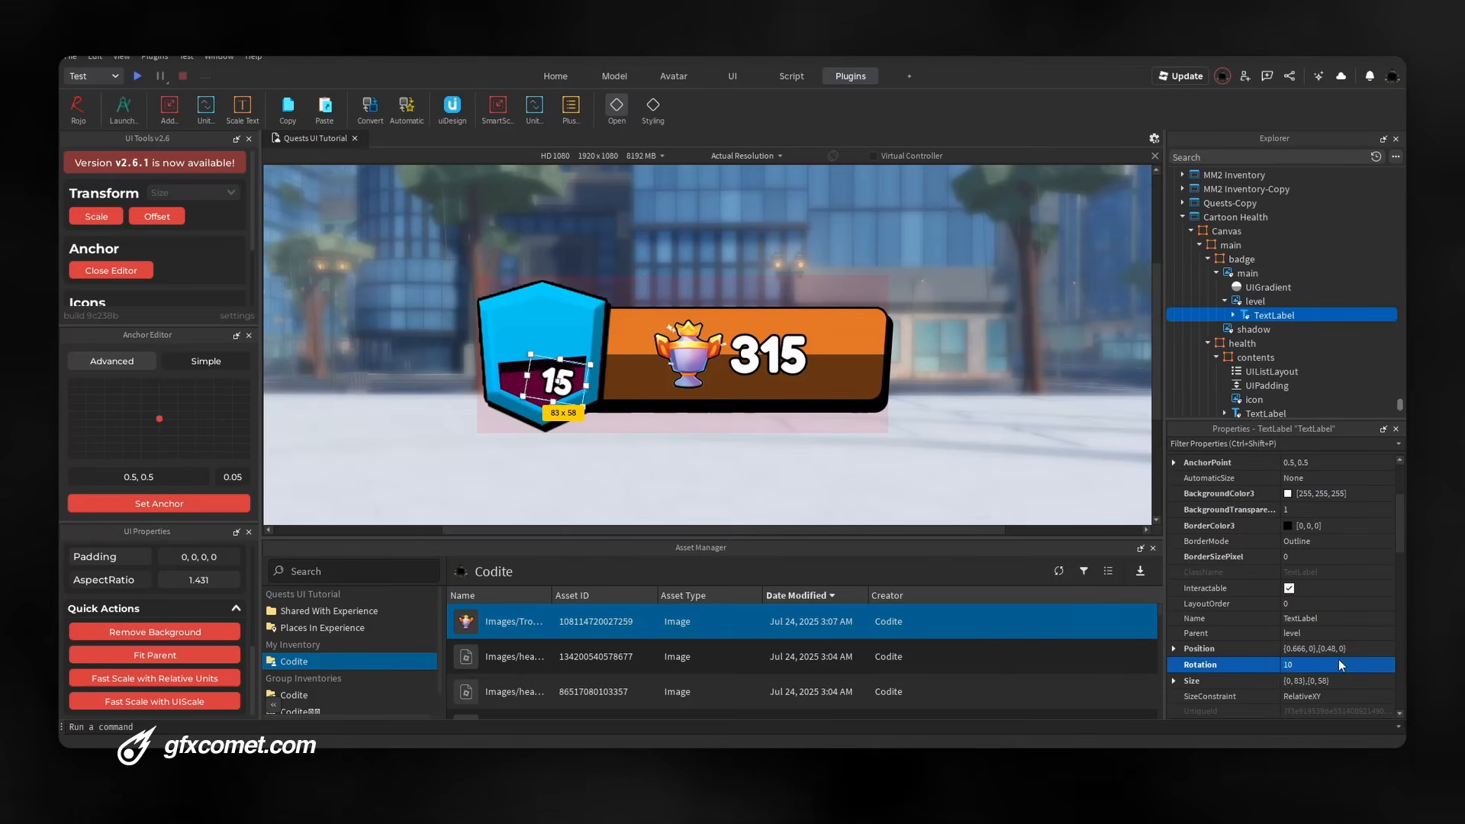
click(1341, 664)
text(-5)
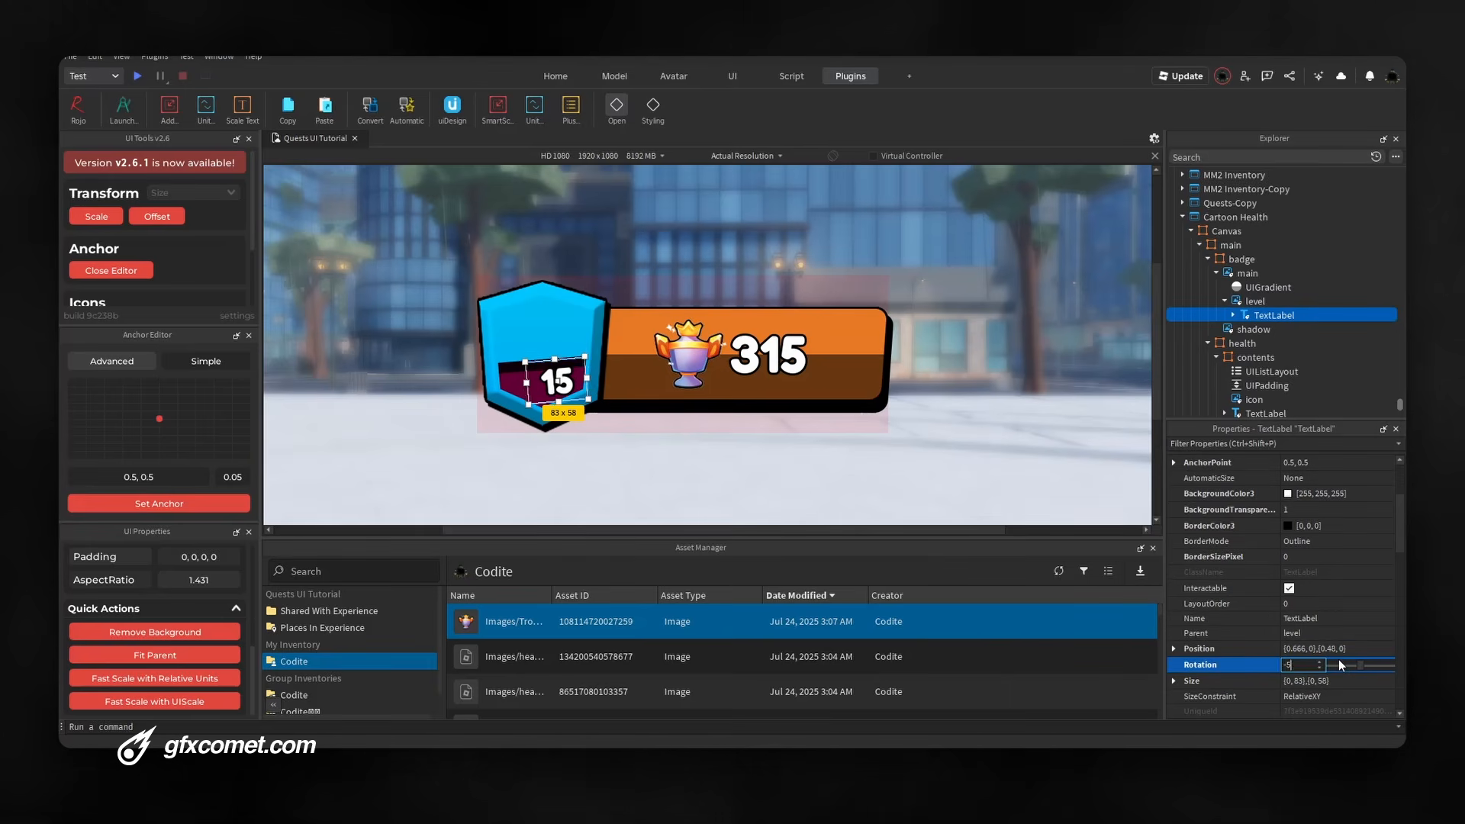
Center the 15 label in the dark level area, duplicate it into the blue area above, and change the copy's text to LVL
drag(563, 382, 548, 333)
click(556, 328)
click(548, 381)
key(ctrl+d)
double_click(548, 333)
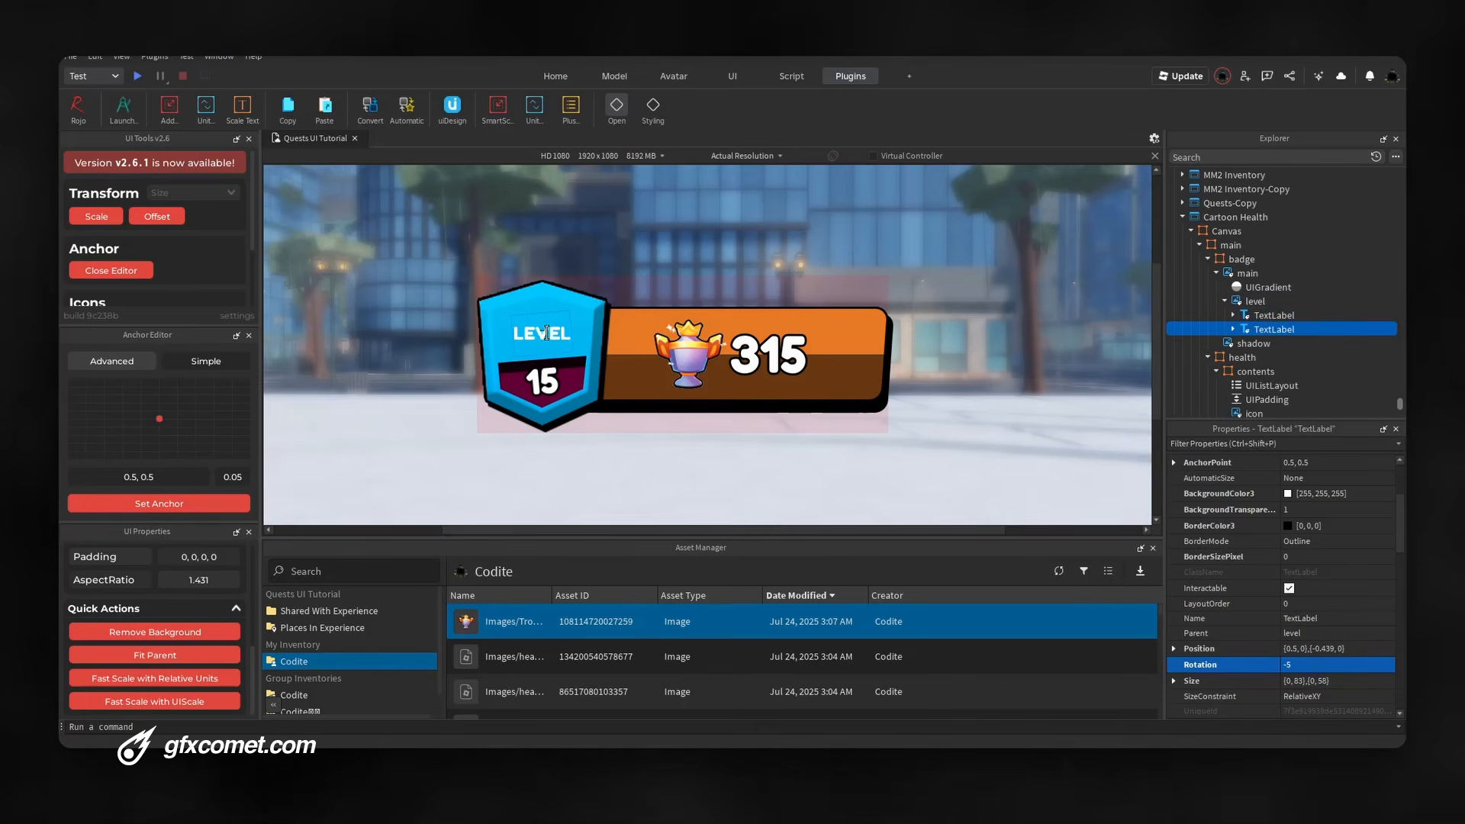
key(Return)
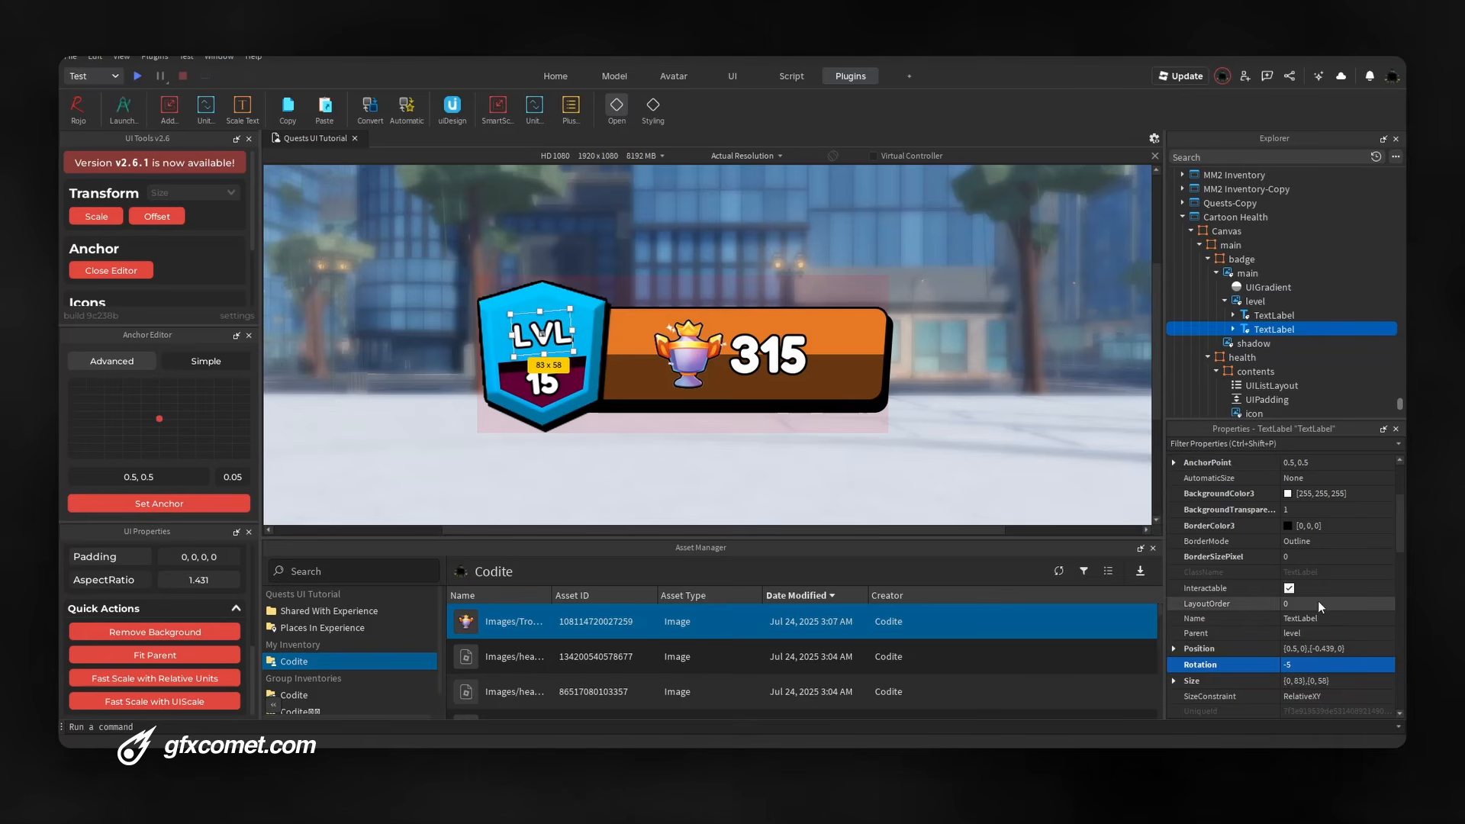
Delete the child outline object of the LVL label
scroll(1317, 601, down, 1)
click(1233, 329)
click(1272, 343)
key(Delete)
click(1274, 329)
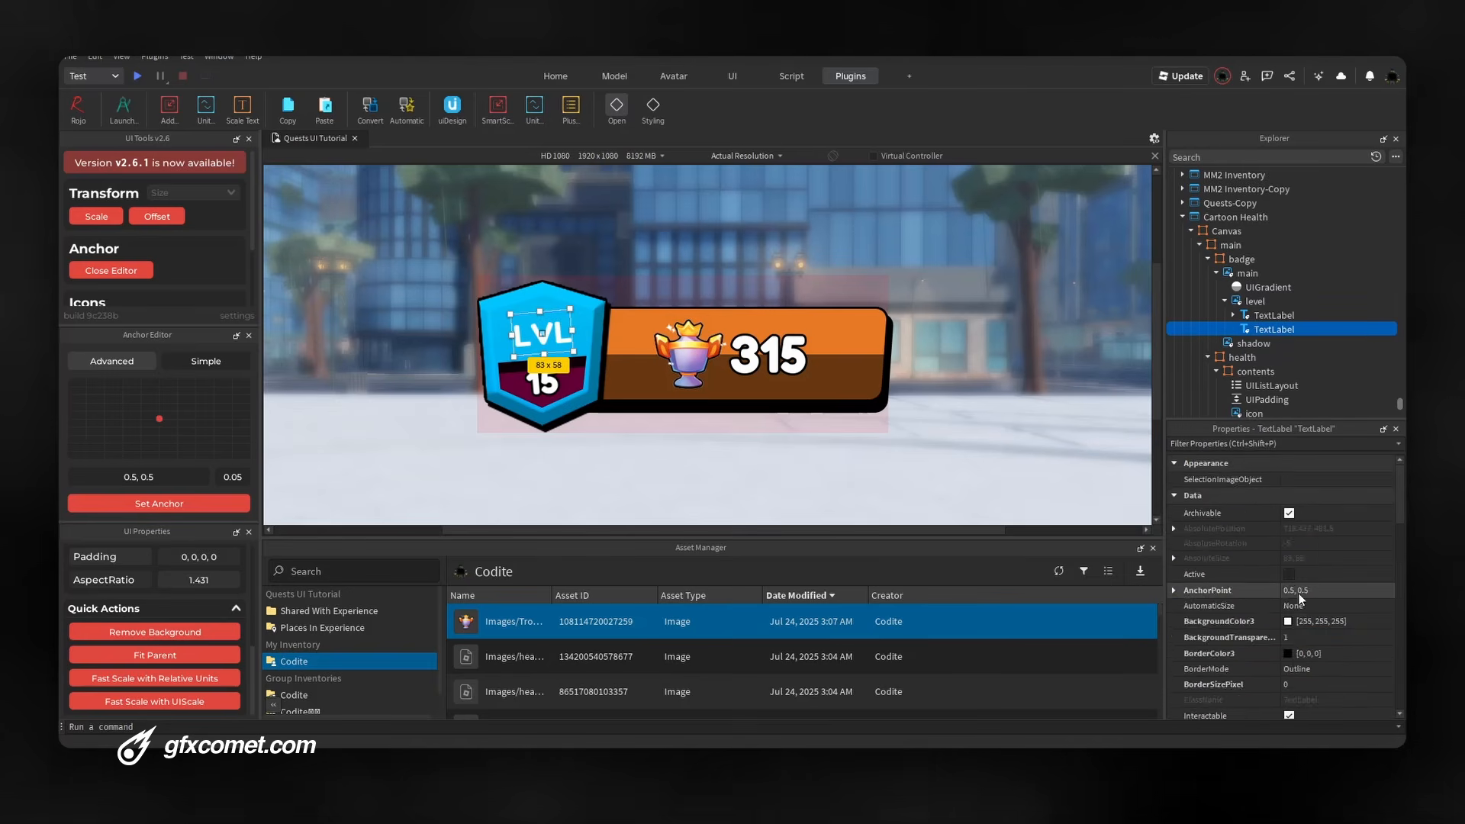
Set the LVL label's TextColor3 to black
scroll(1302, 596, down, 3)
click(1289, 602)
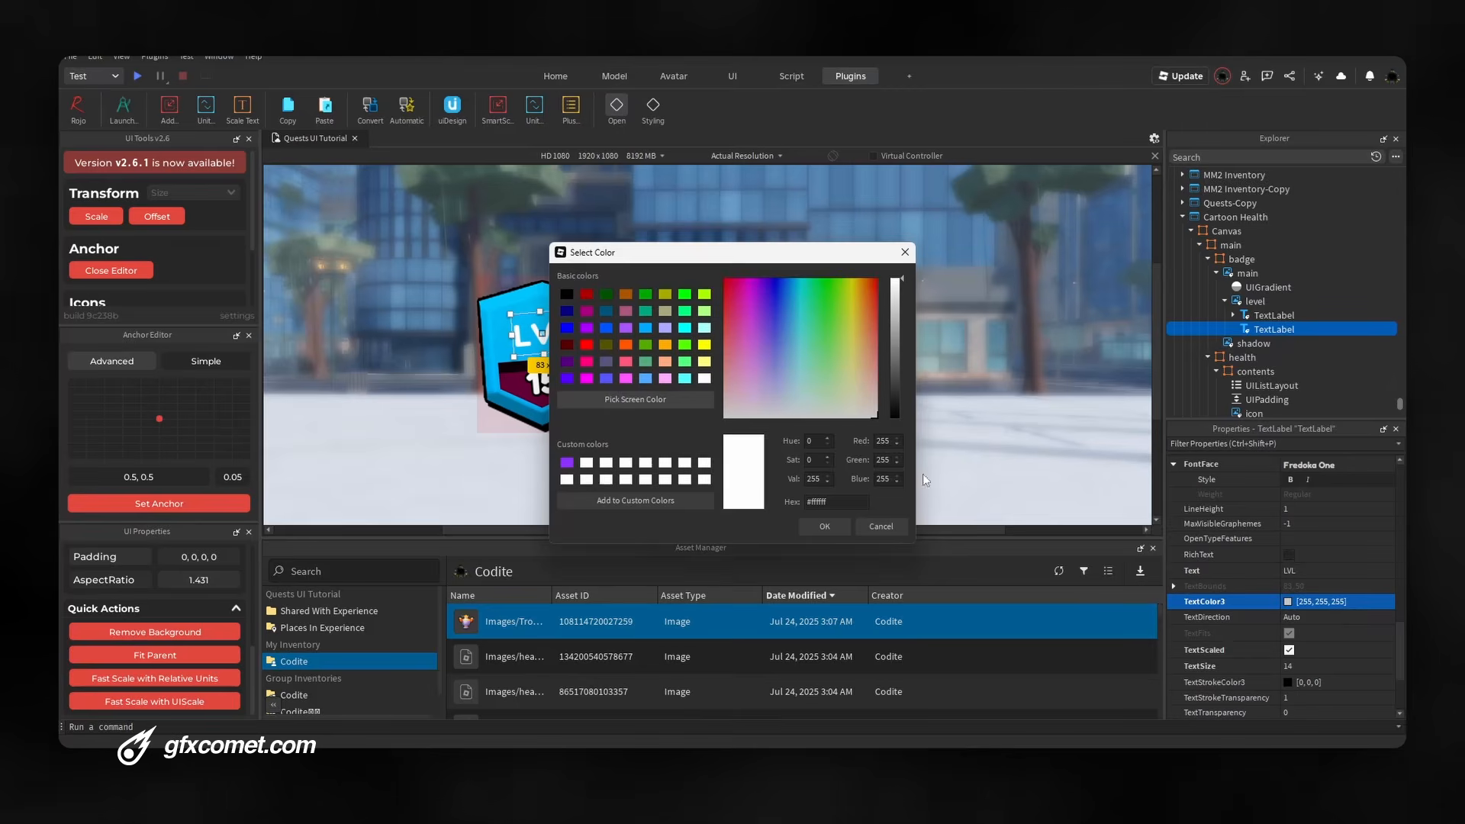
drag(672, 253, 866, 250)
click(761, 291)
key(Return)
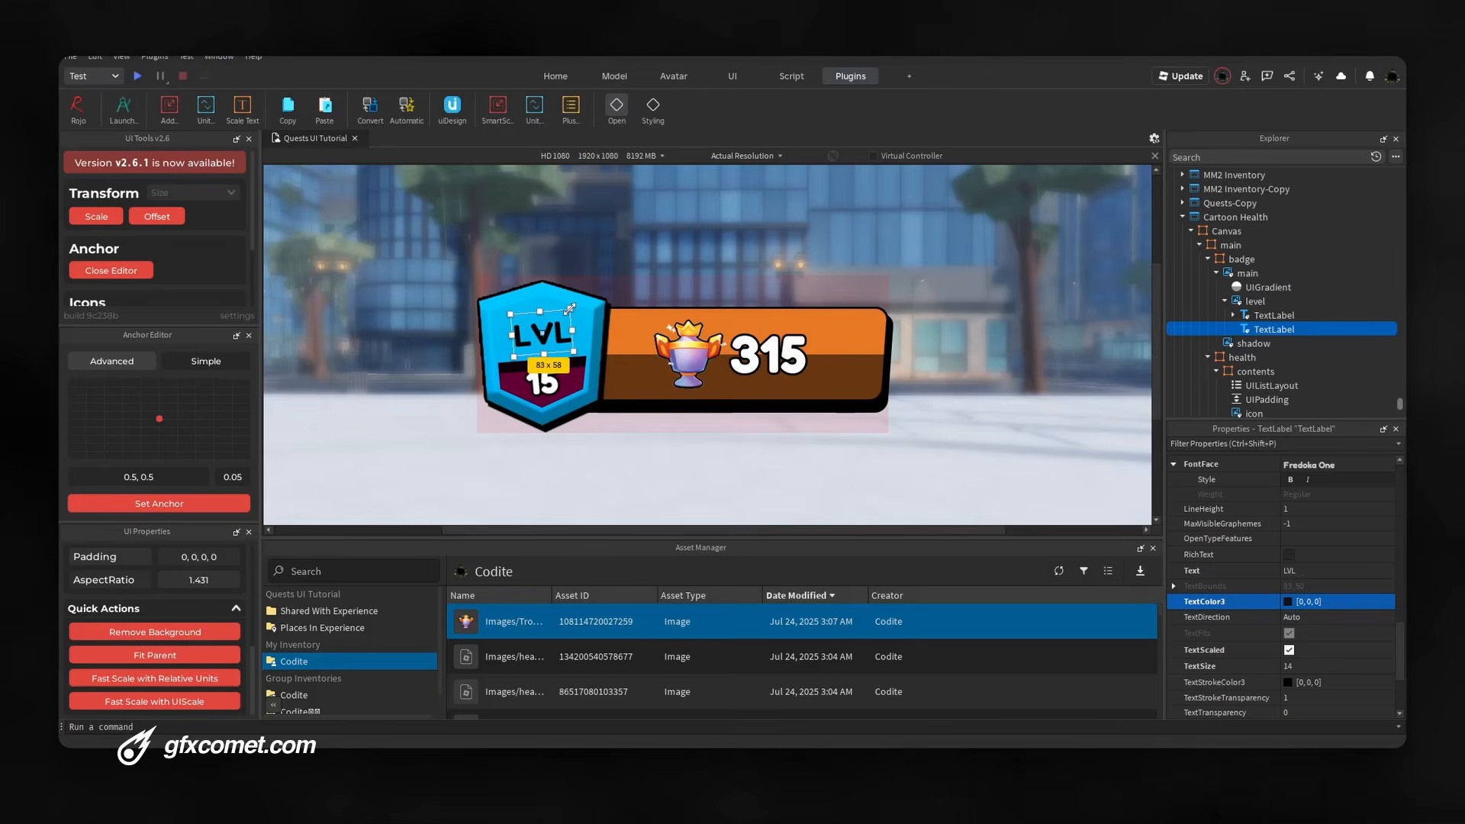
Enlarge the badge's upper label and change its text to TIER
drag(570, 308, 587, 297)
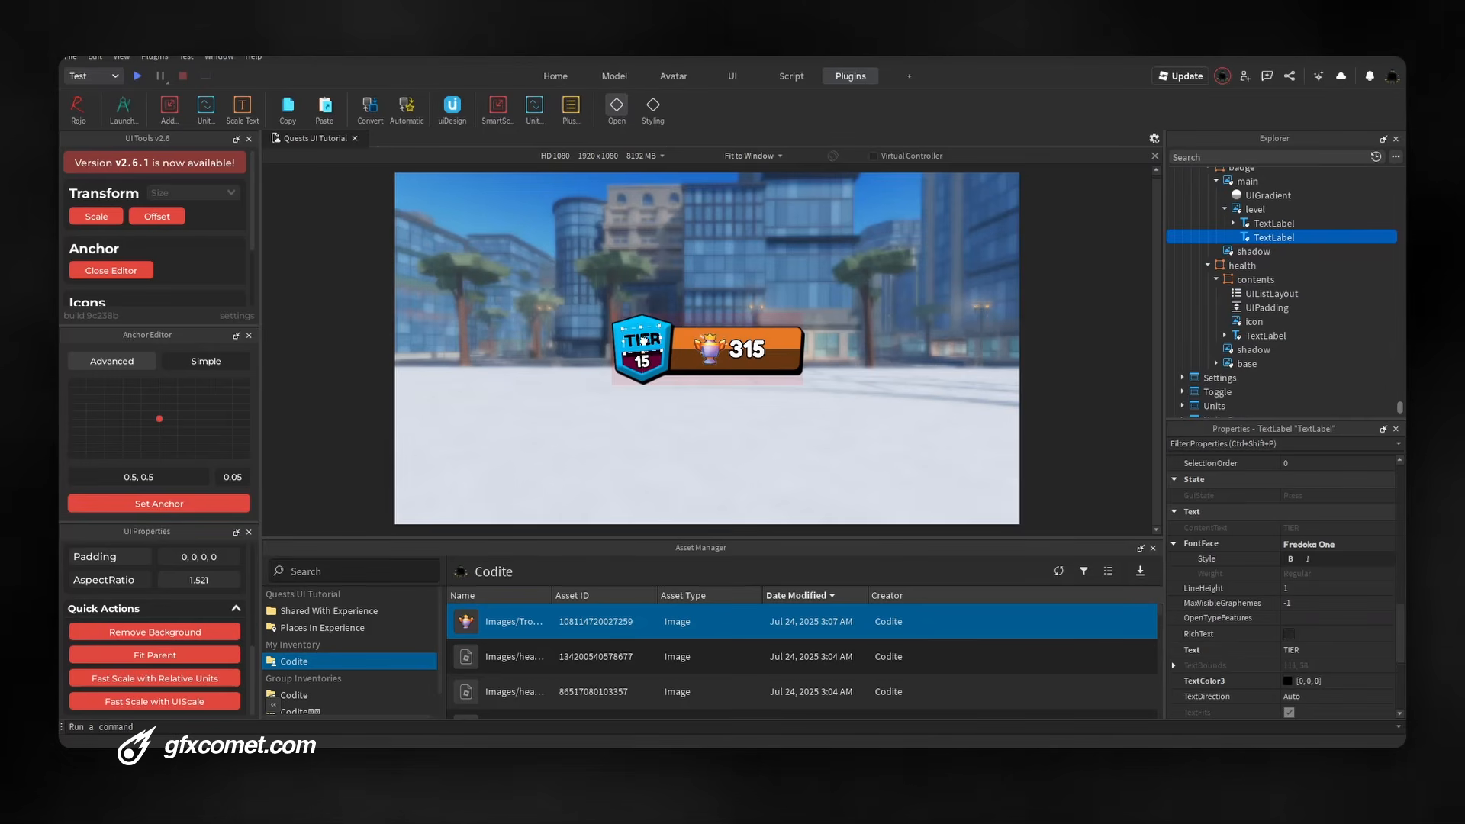
click(643, 339)
click(645, 340)
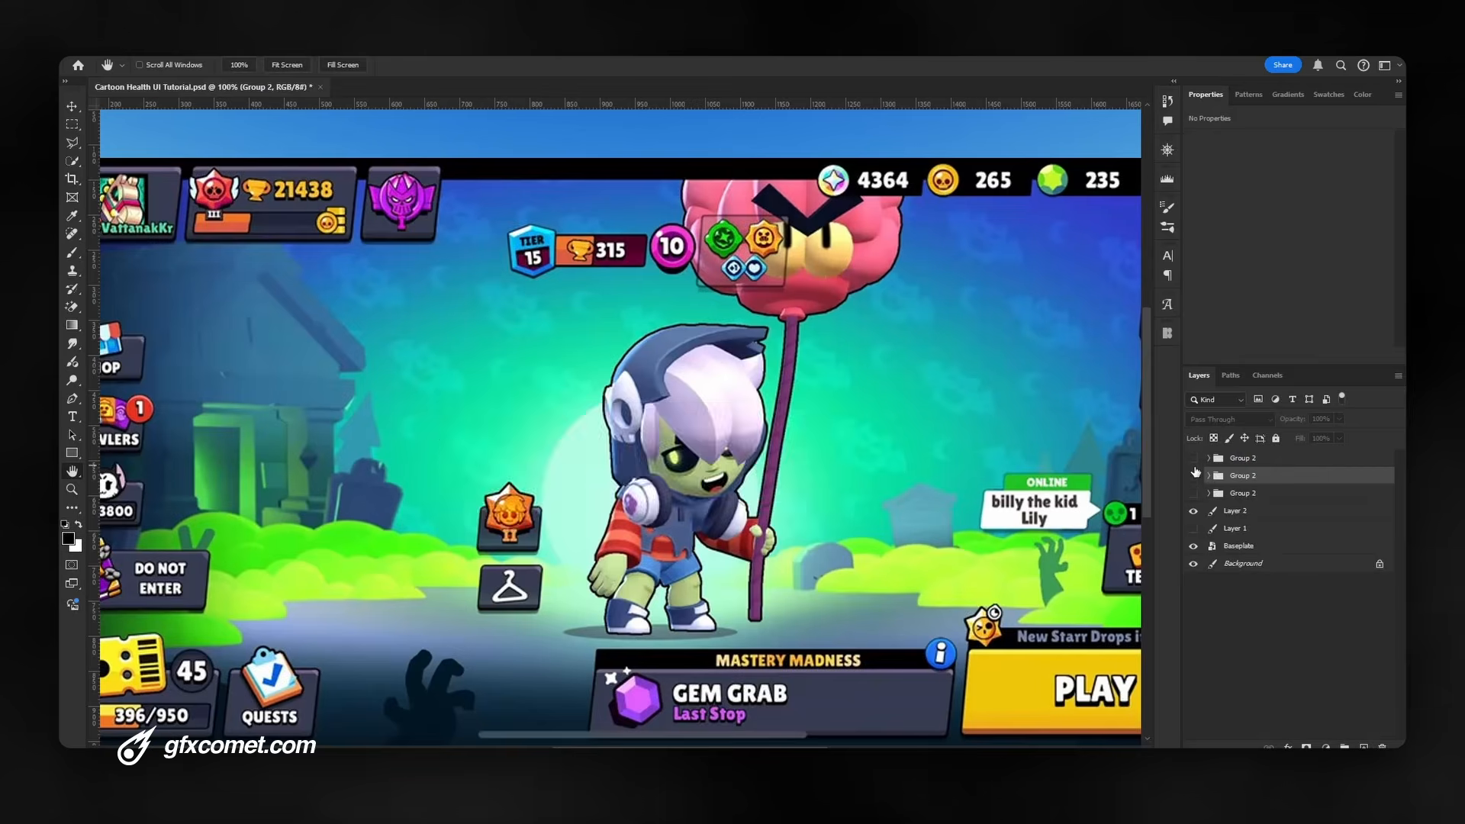
Switch to Photoshop, show the health UI mockup in place of the reference screenshot, and quick-export the shield badge layer as PNG
click(1193, 475)
click(1193, 511)
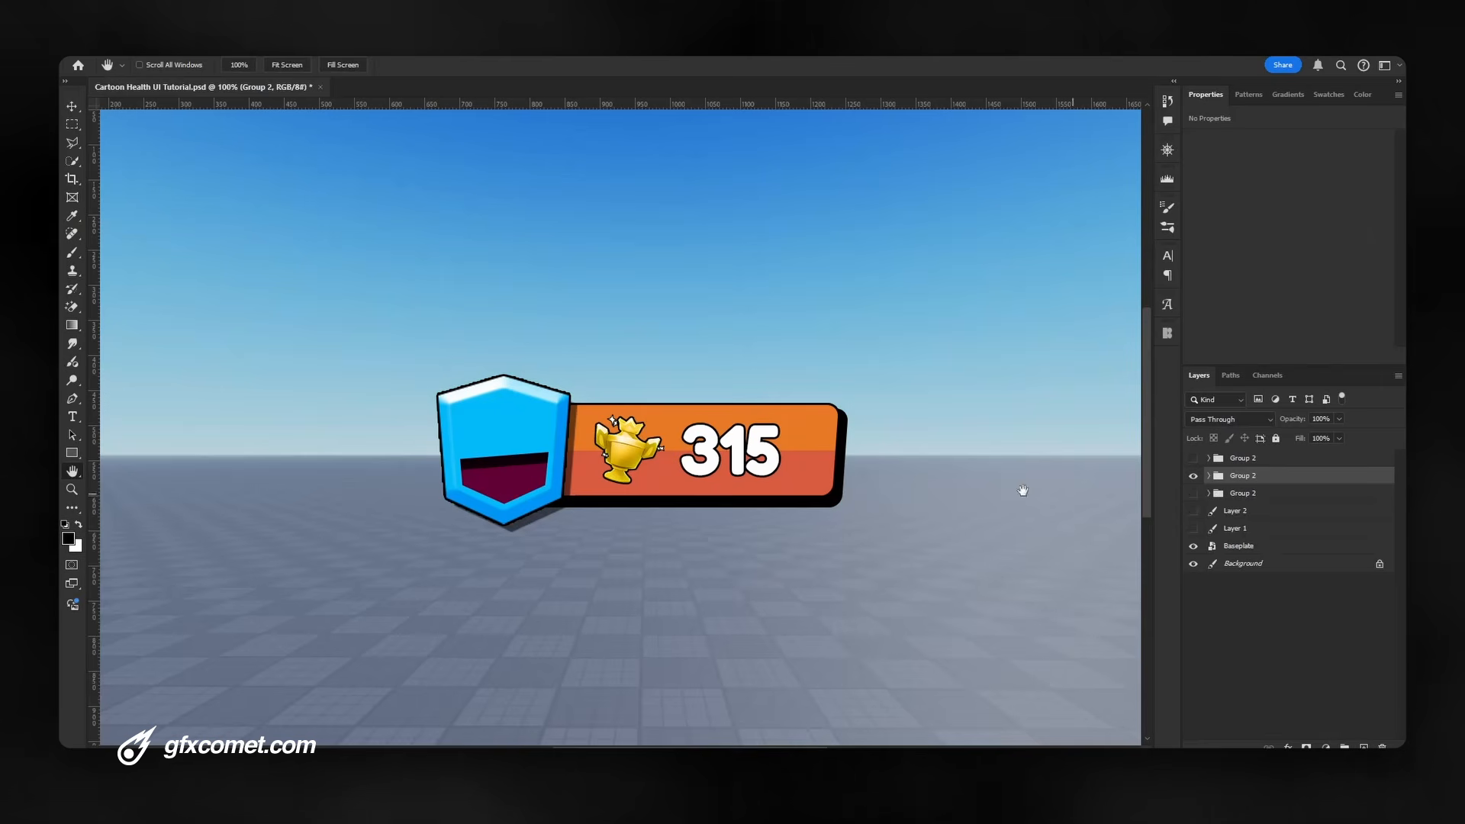
ctrl+click(533, 432)
click(1193, 563)
click(1193, 563)
right_click(1295, 566)
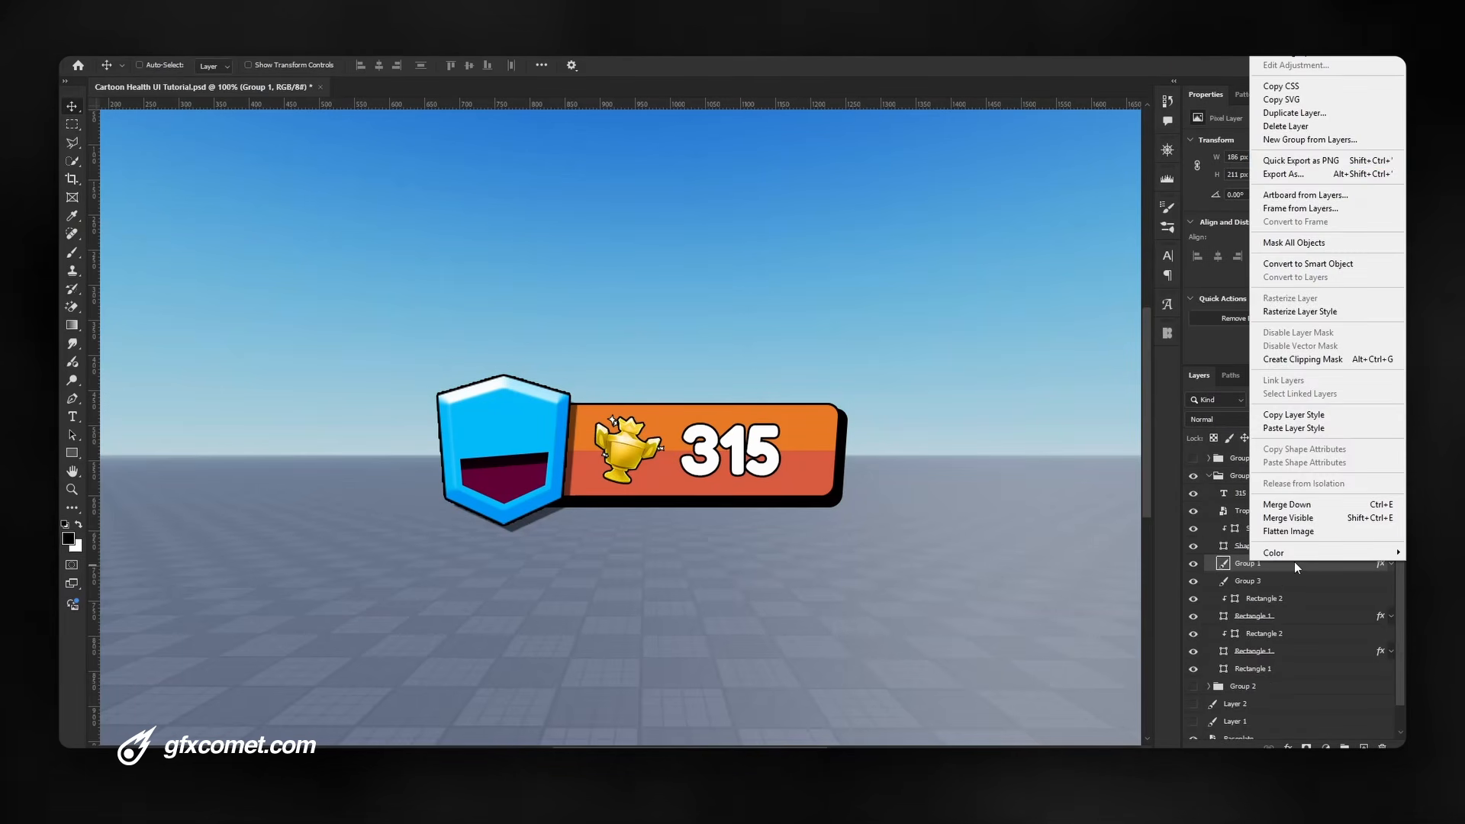
click(1299, 161)
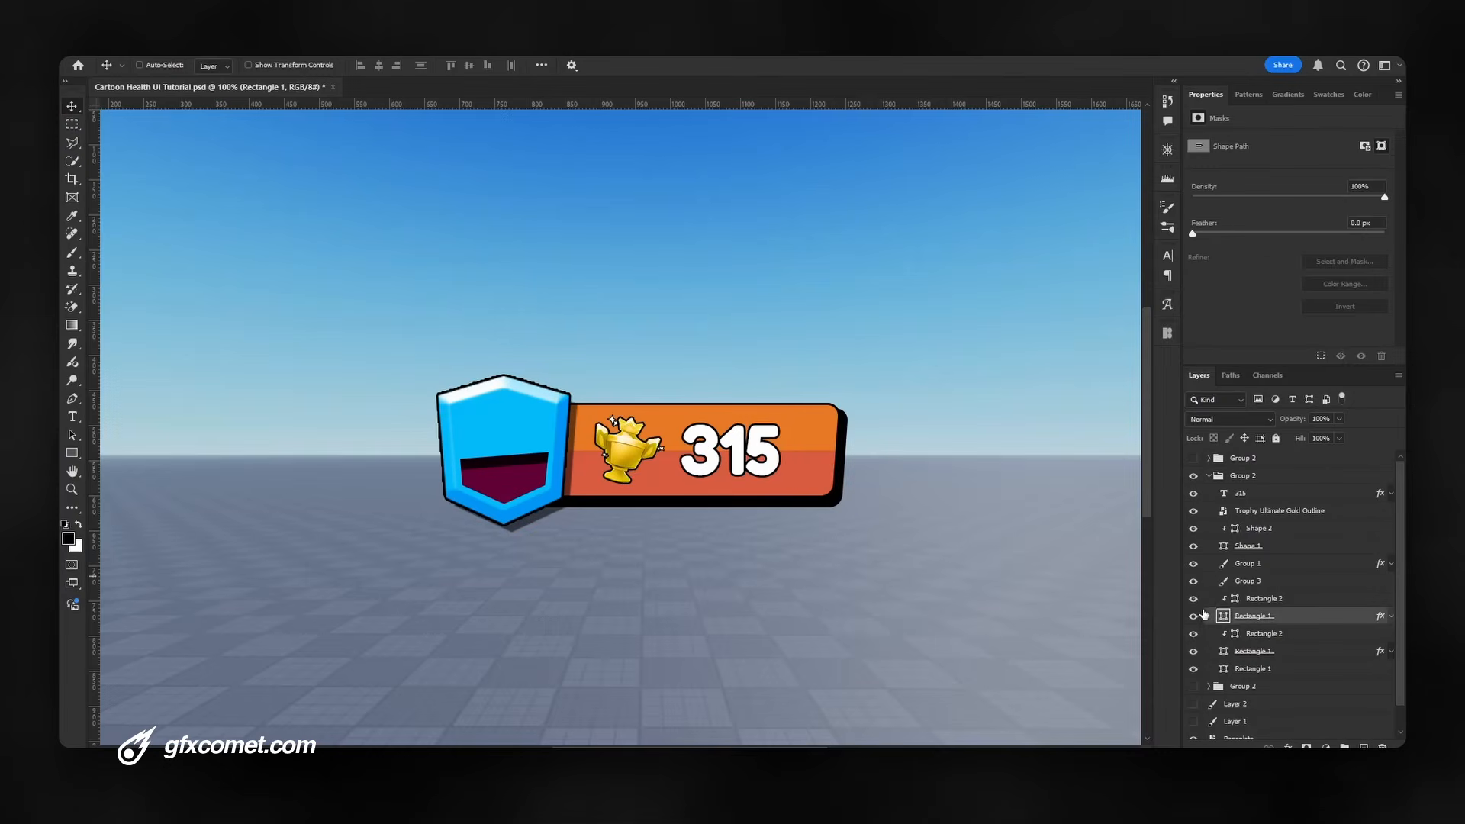
click(1194, 420)
click(1193, 420)
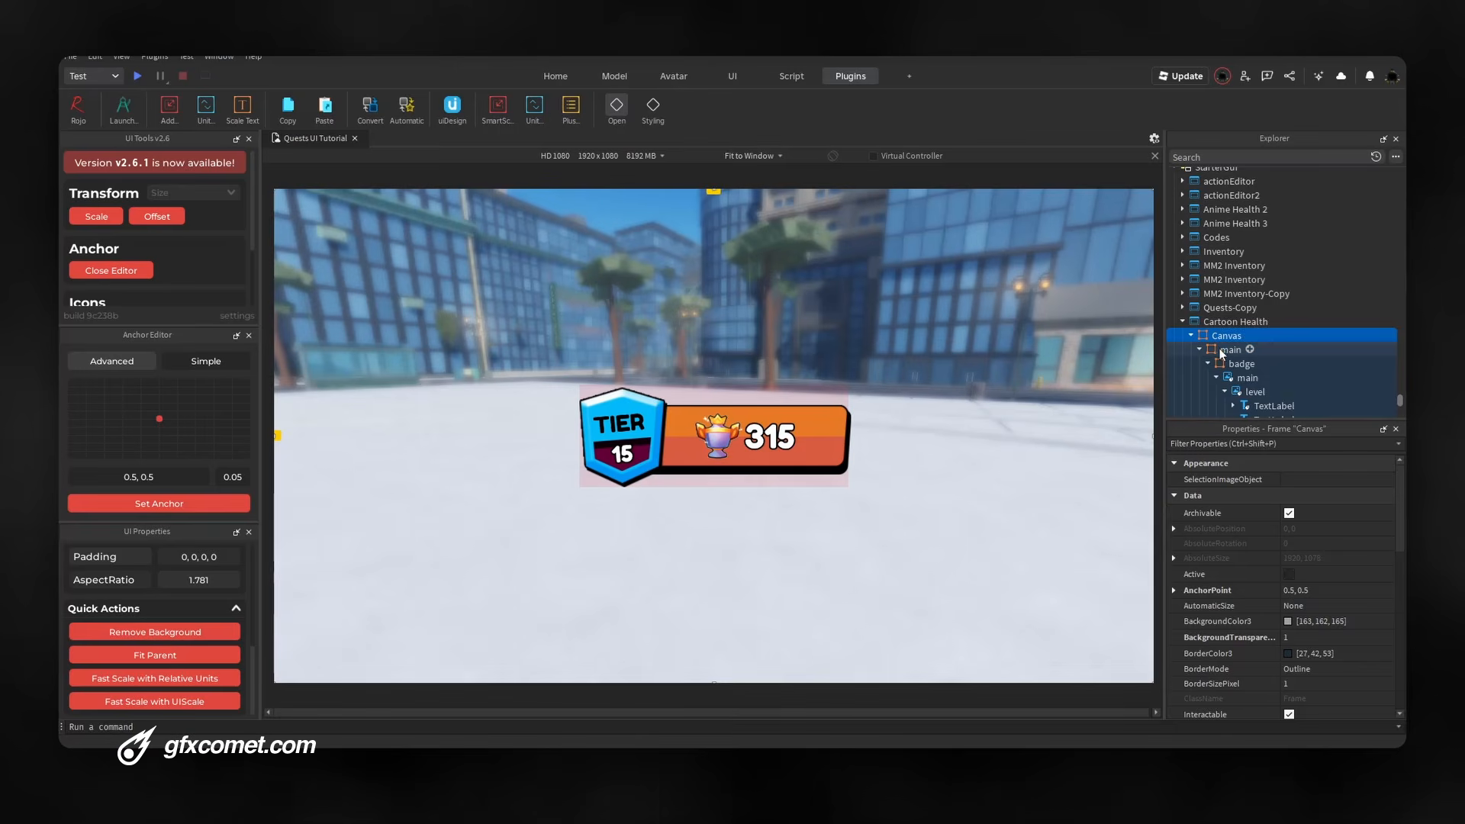
In Roblox Studio, select the badge's contents together with the health frame and its descendants, leaving out the UIListLayout and UIPadding
click(1229, 350)
scroll(1224, 305, down, 3)
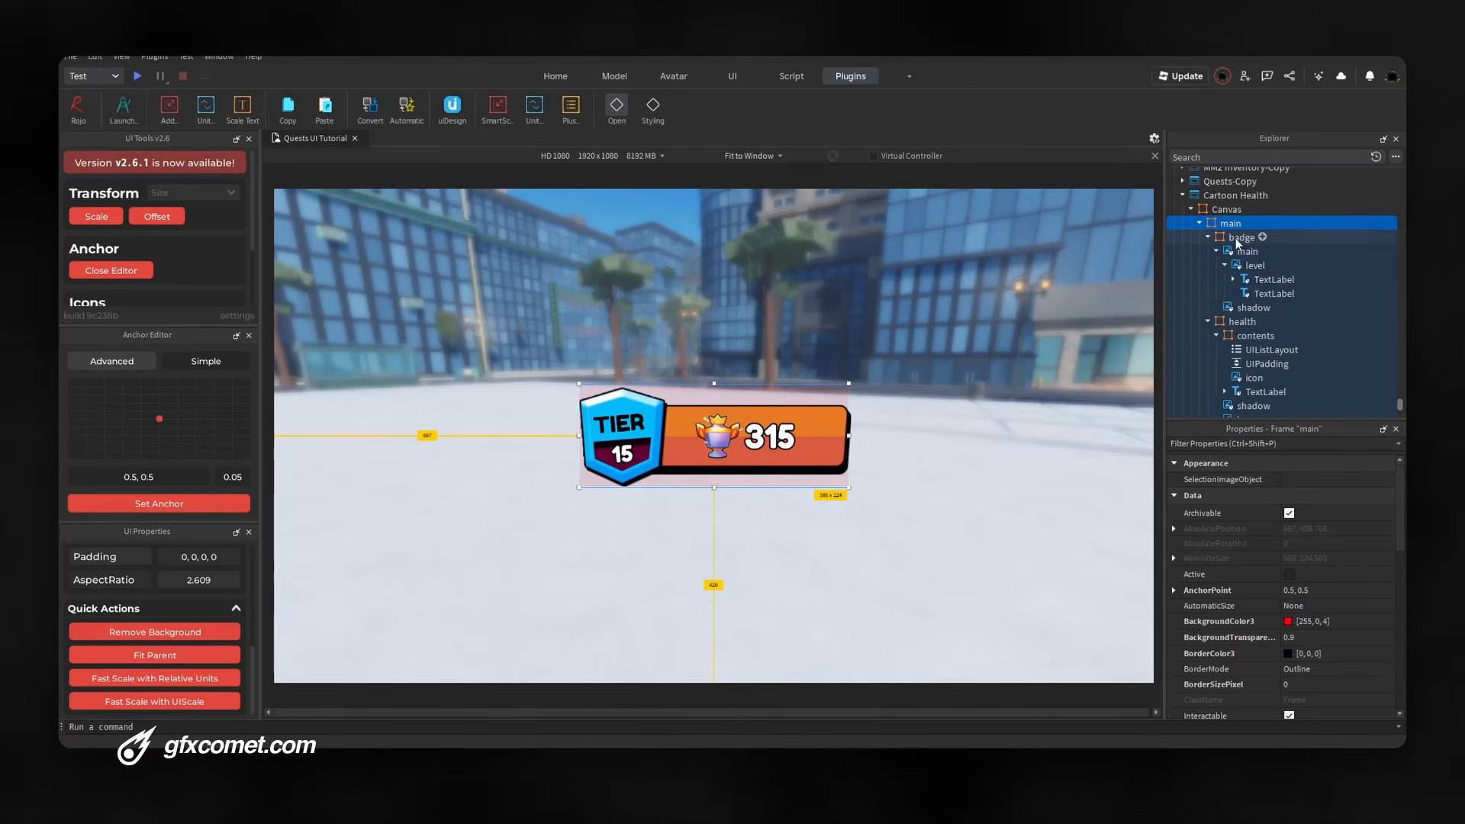
ctrl+click(1237, 238)
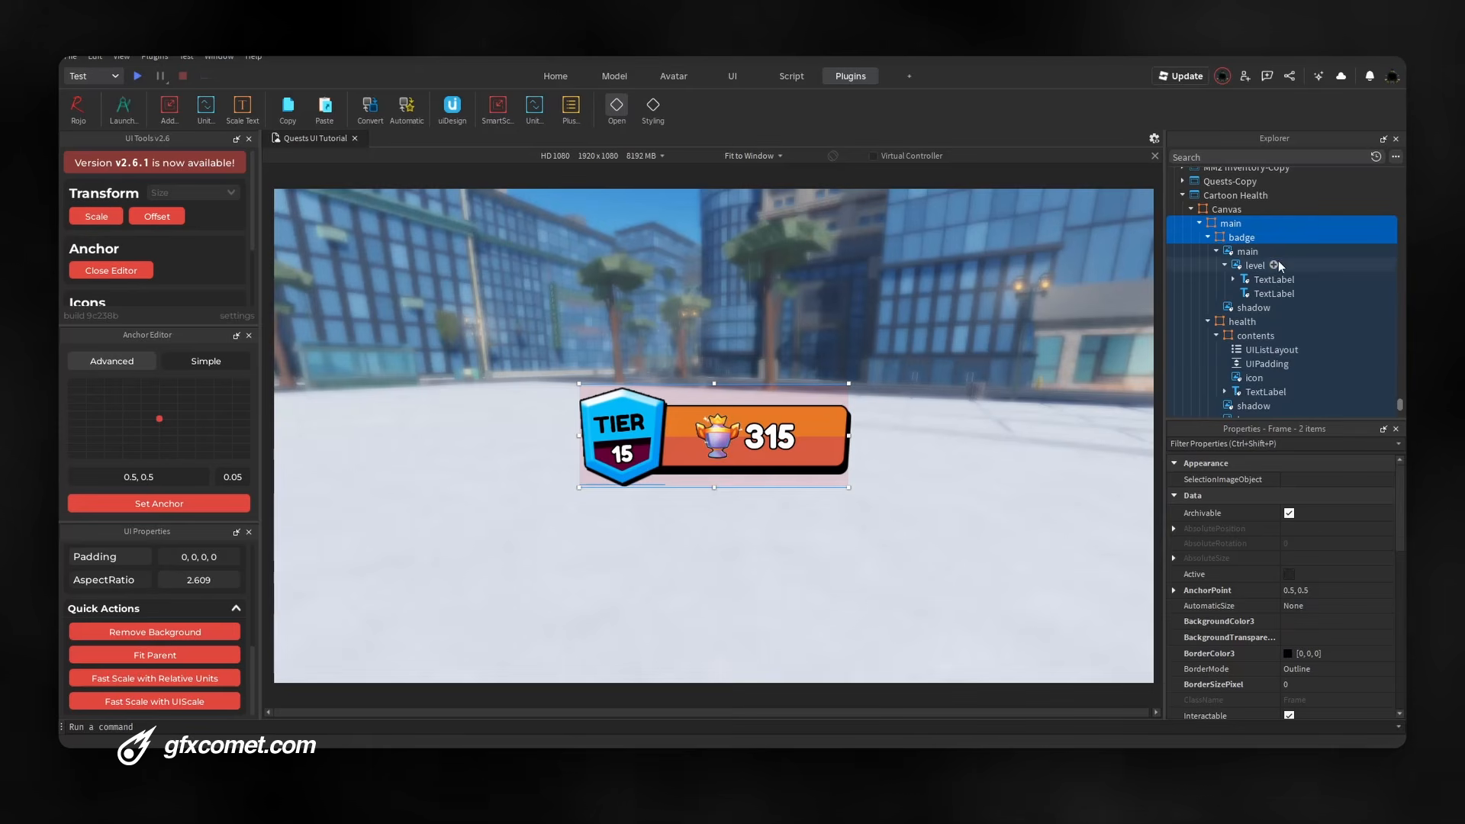
drag(1251, 252, 1252, 294)
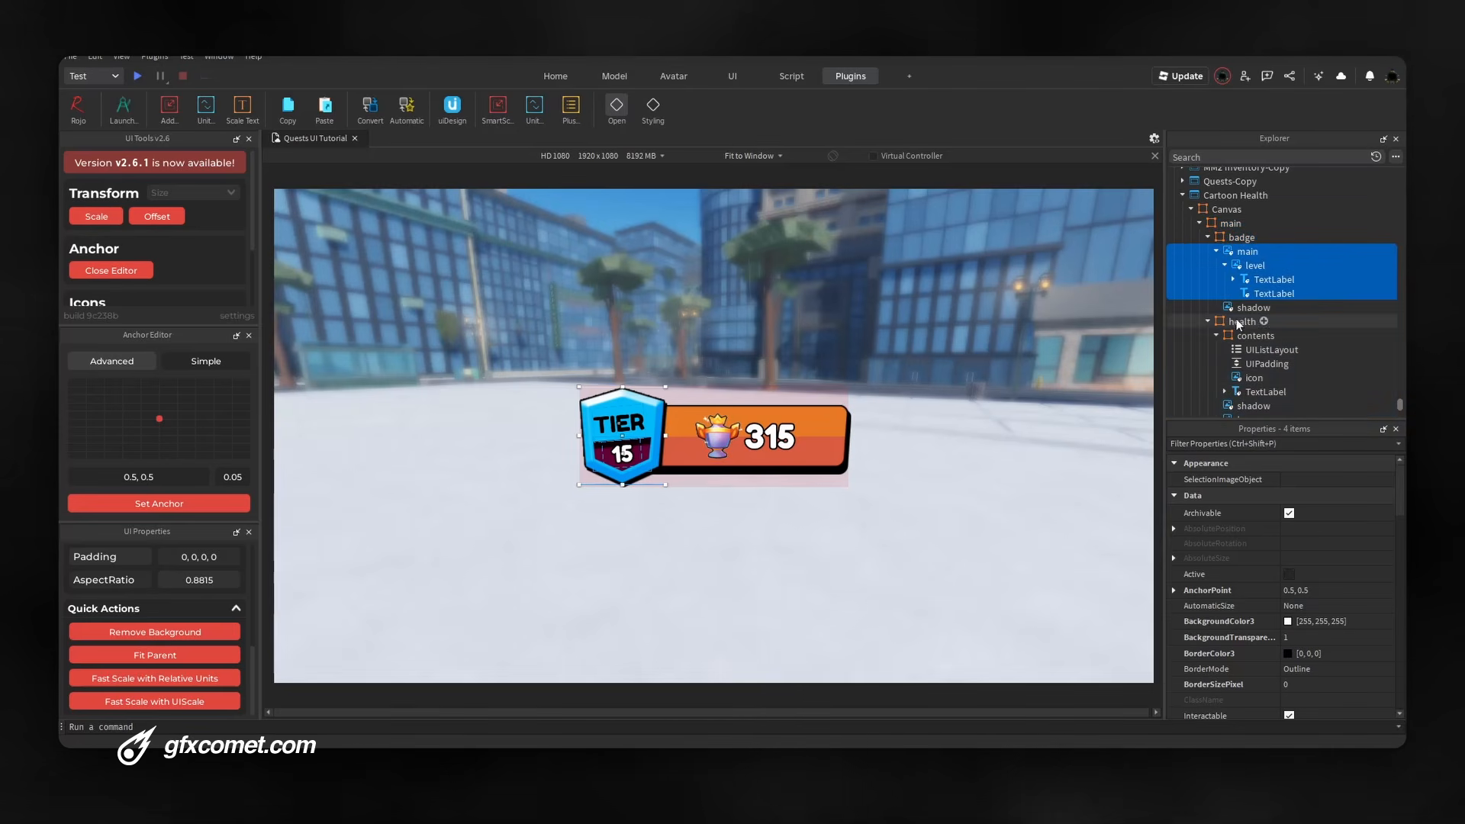
ctrl+click(1251, 308)
ctrl+click(1238, 321)
ctrl+click(1250, 336)
scroll(1254, 377, down, 1)
ctrl+click(1252, 337)
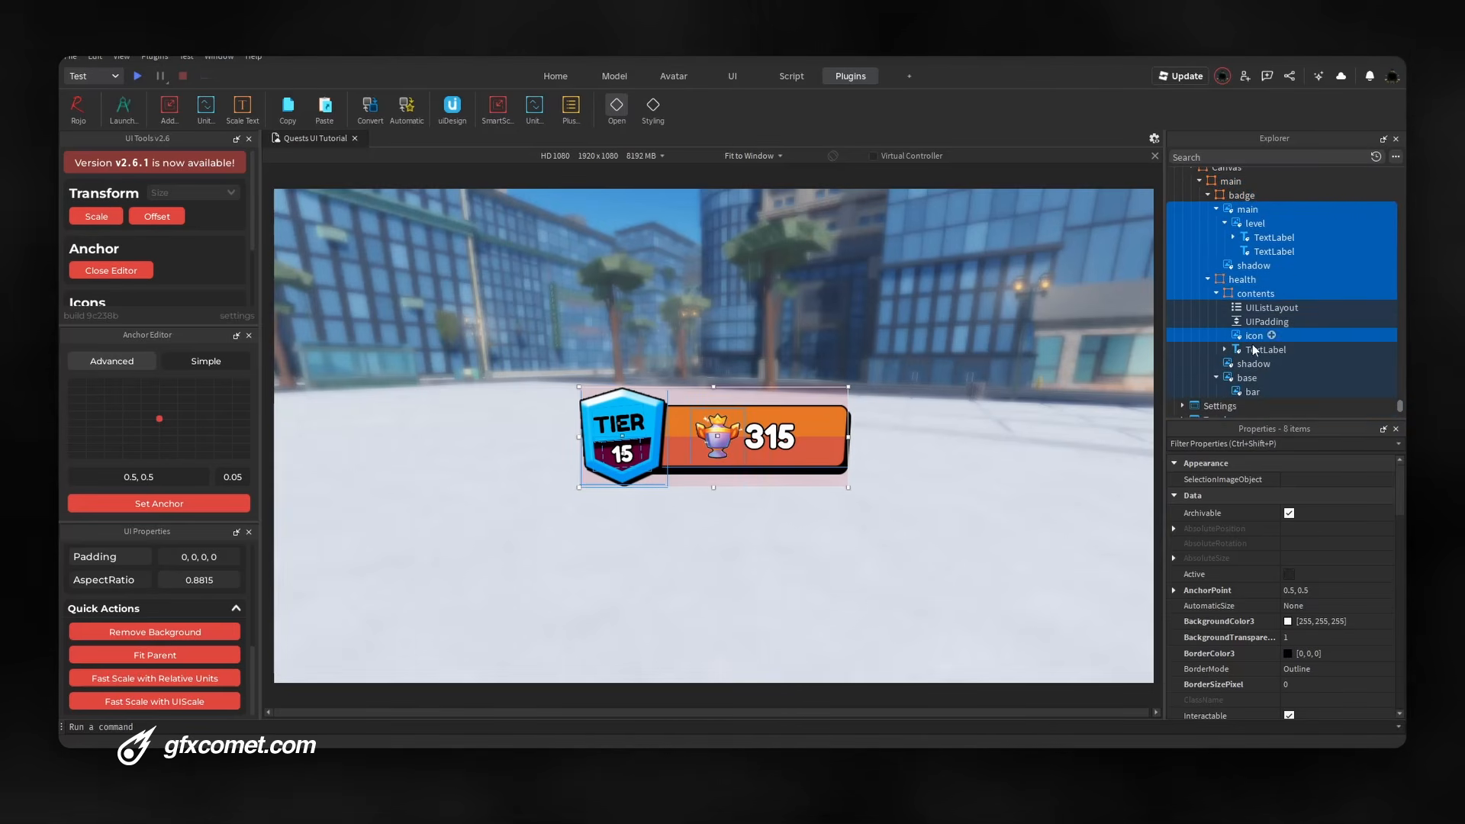
ctrl+click(1252, 349)
ctrl+click(1251, 363)
ctrl+click(1248, 377)
ctrl+click(1248, 391)
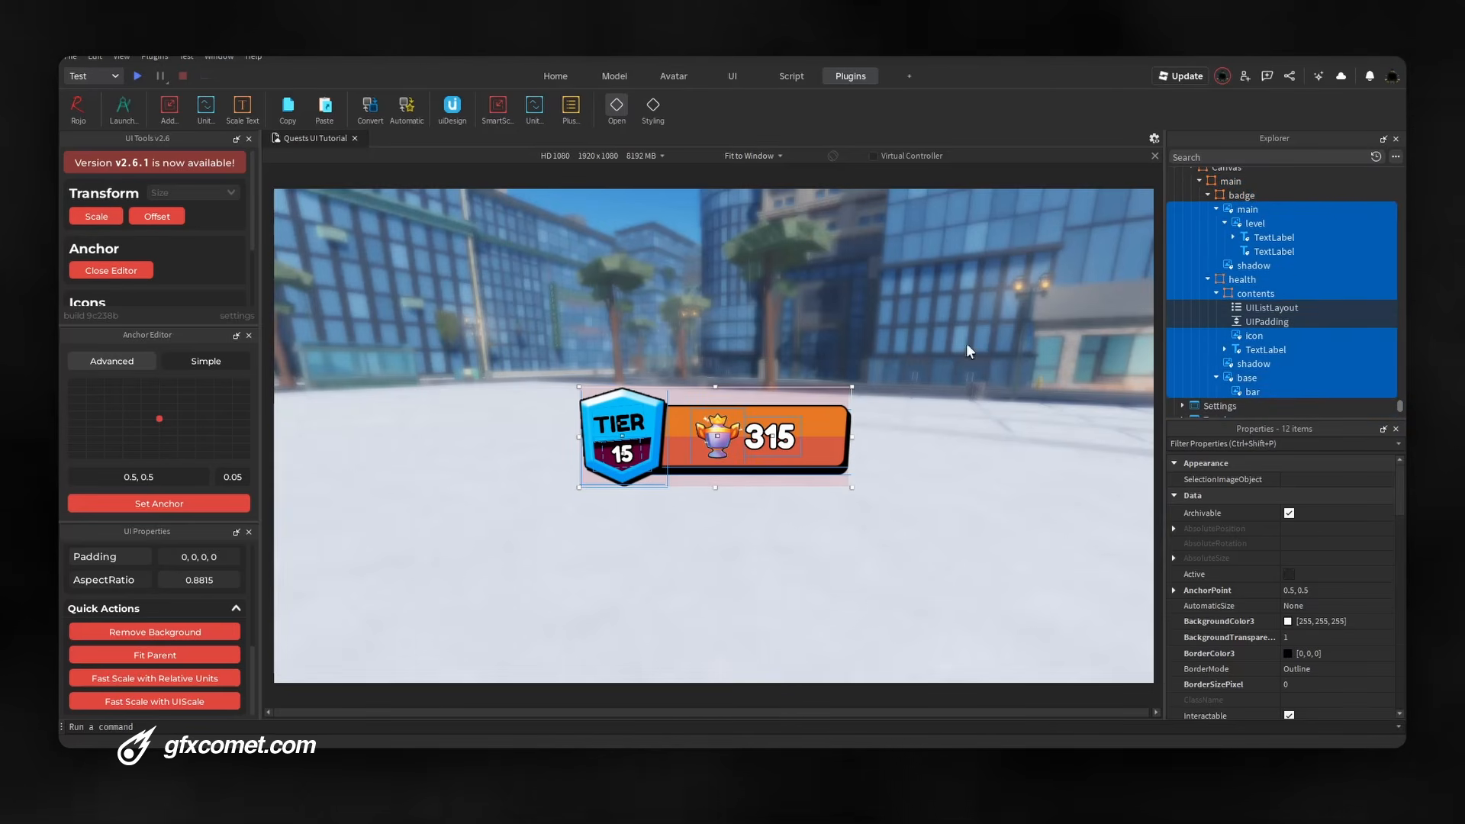
Preview the health UI on the iPhone 6 Plus device with nothing selected
click(621, 154)
click(582, 249)
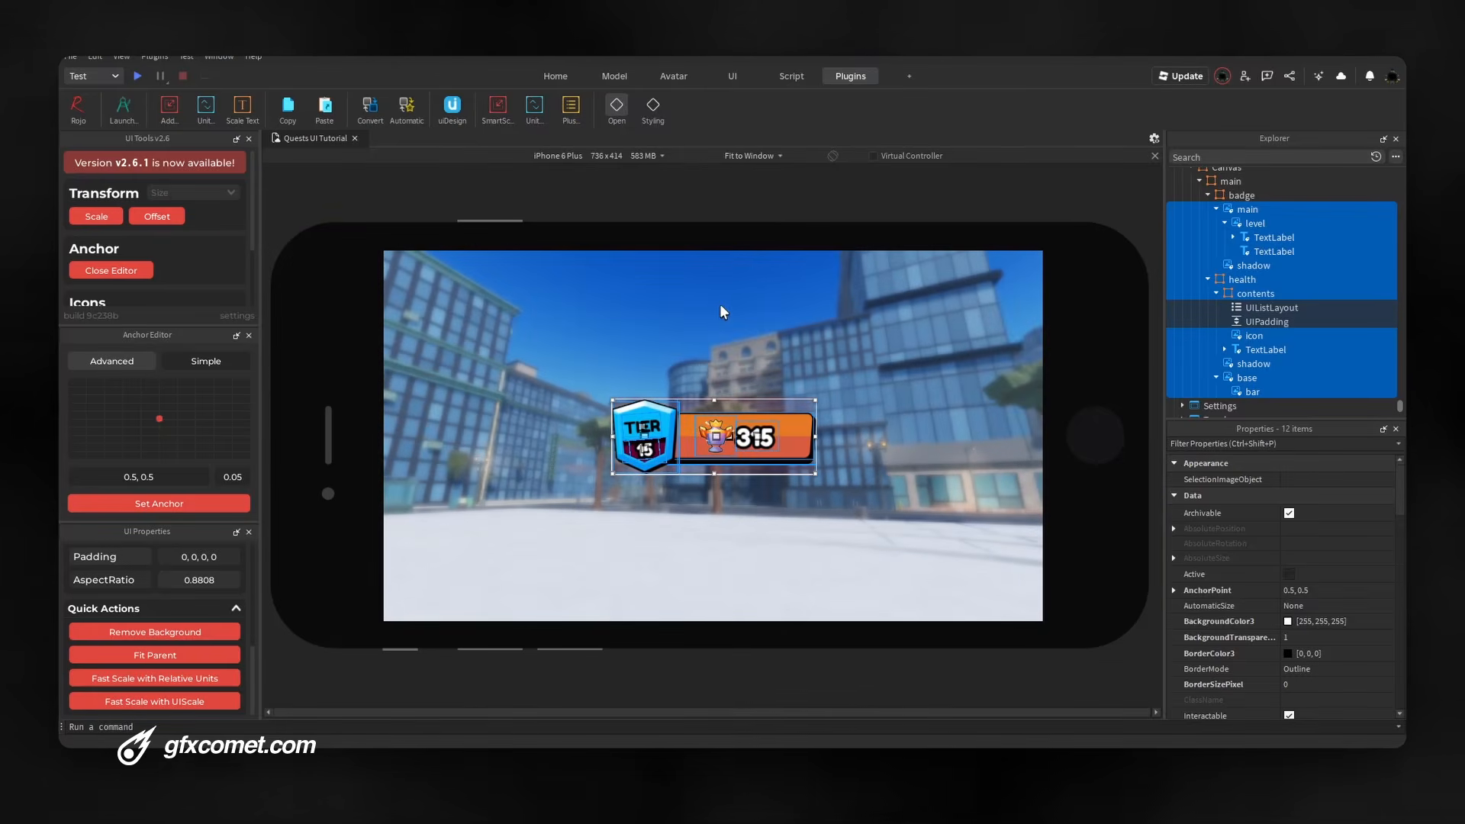
click(725, 295)
drag(738, 299, 744, 287)
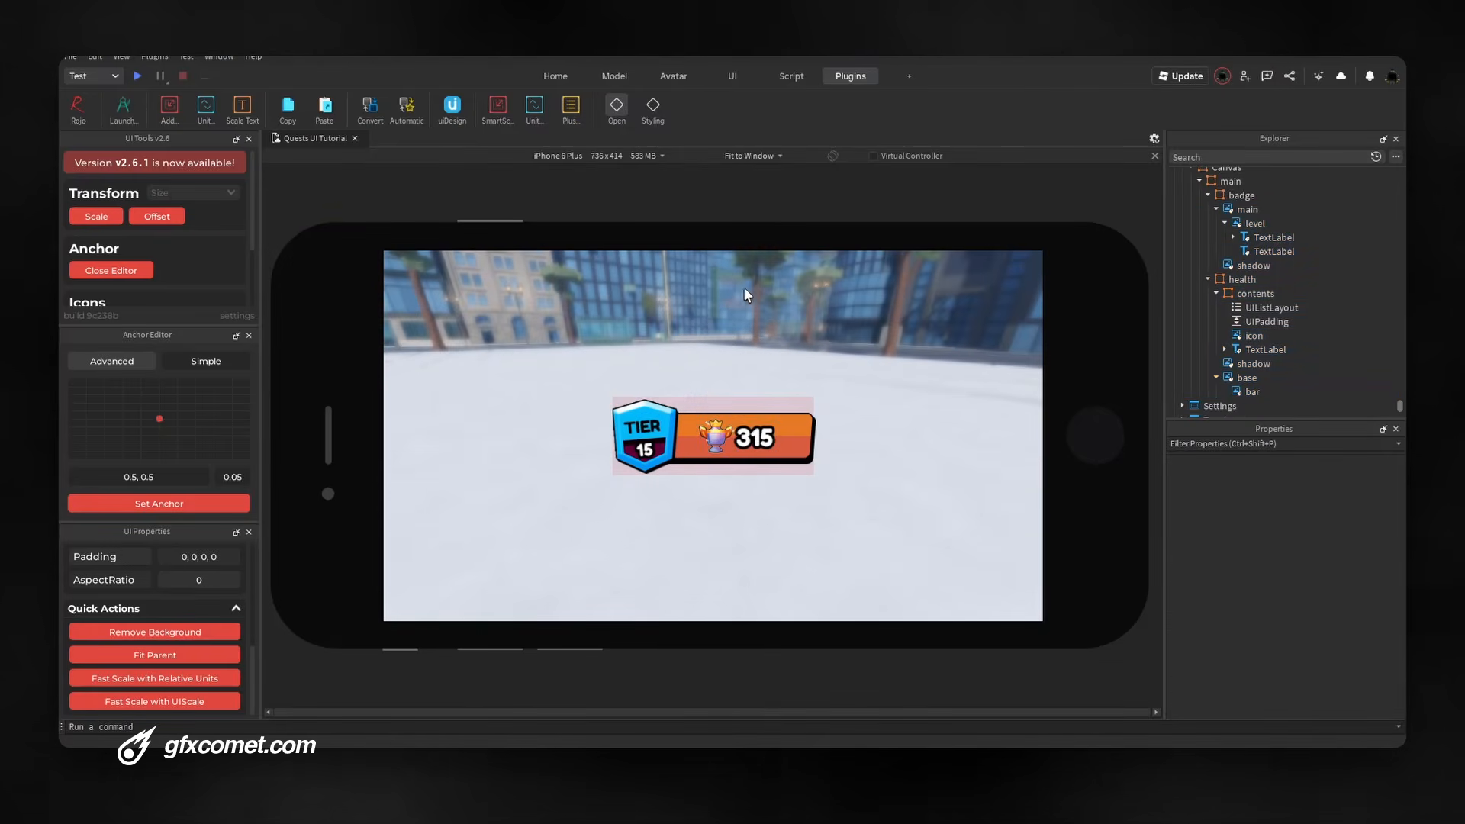
Return the device preview to HD 1080 and fit it to the window
click(769, 156)
click(763, 186)
click(754, 155)
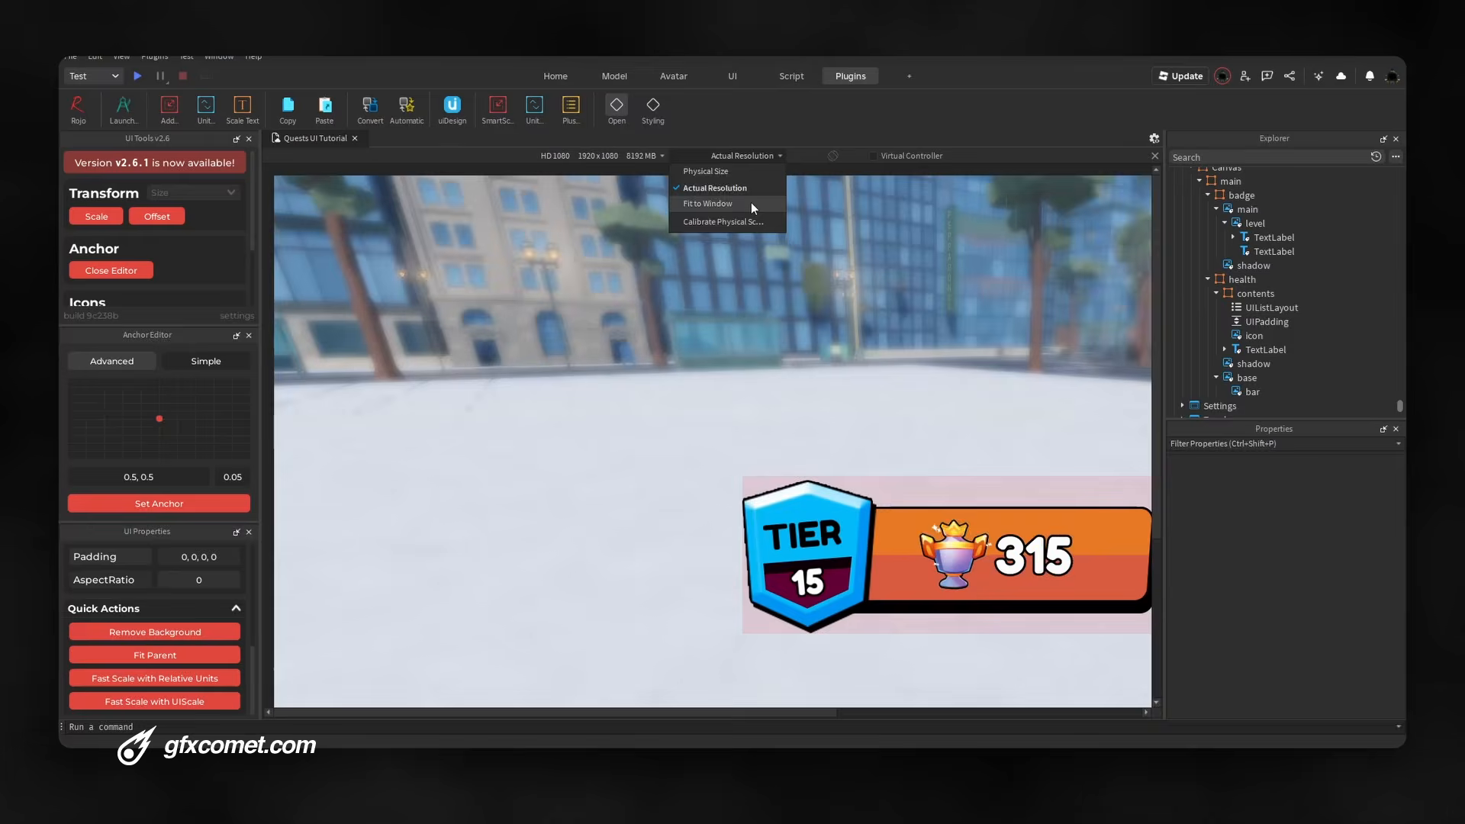
click(751, 204)
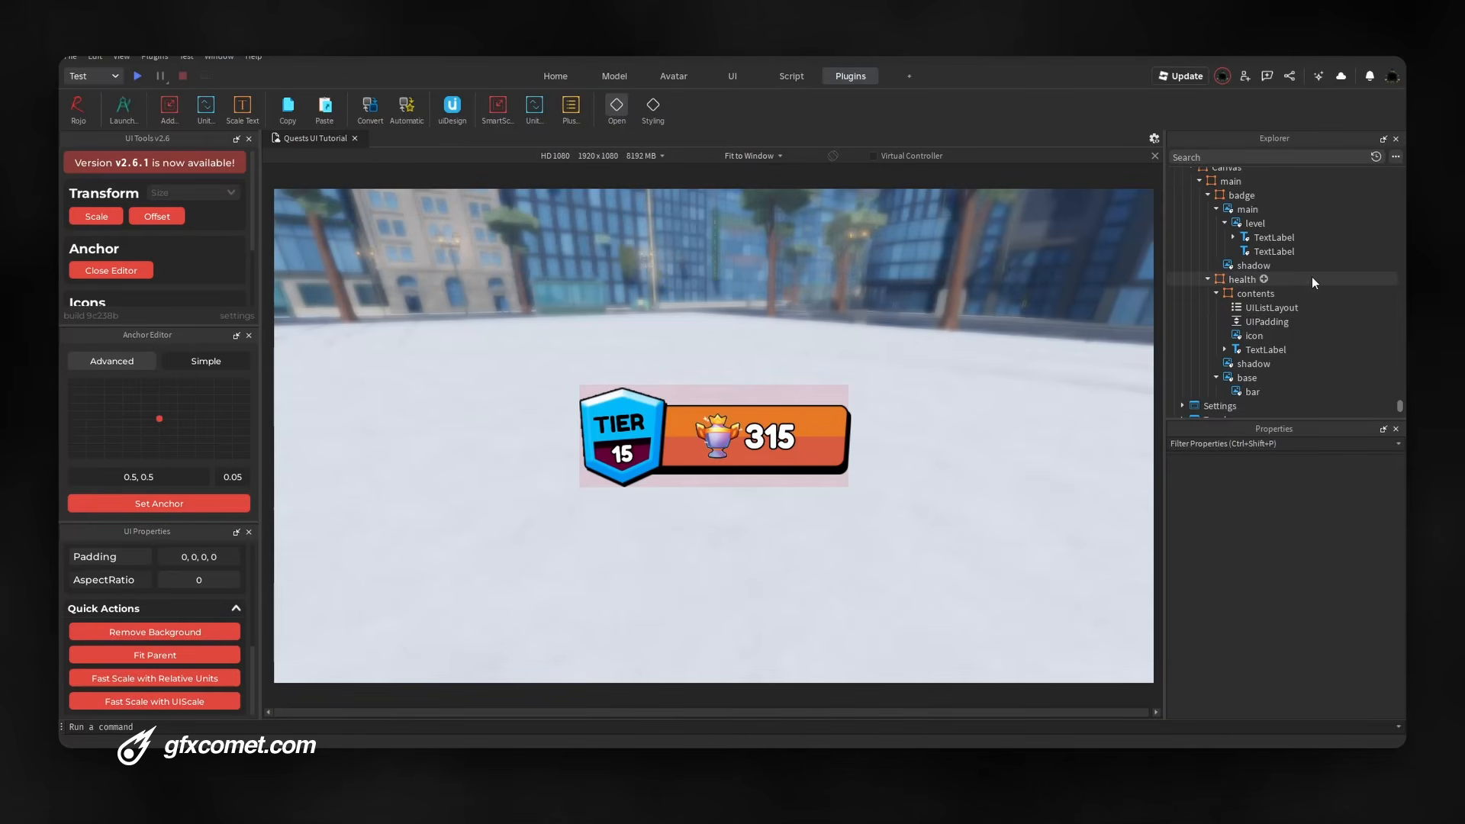
Collapse the badge and health frames and set the main frame's BackgroundTransparency to 1
scroll(1291, 311, up, 2)
click(1207, 279)
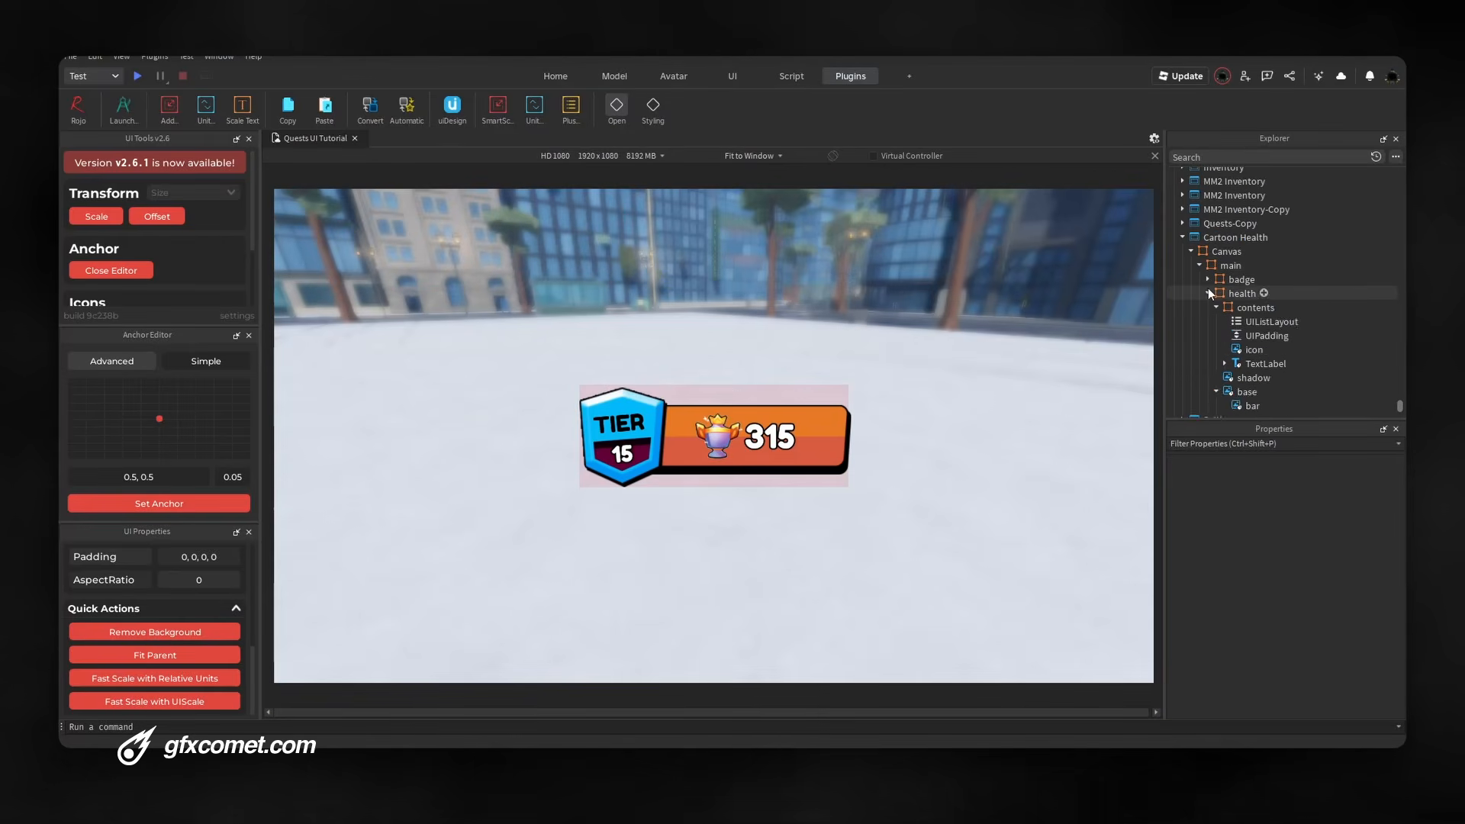
click(1207, 293)
click(1221, 267)
click(1313, 637)
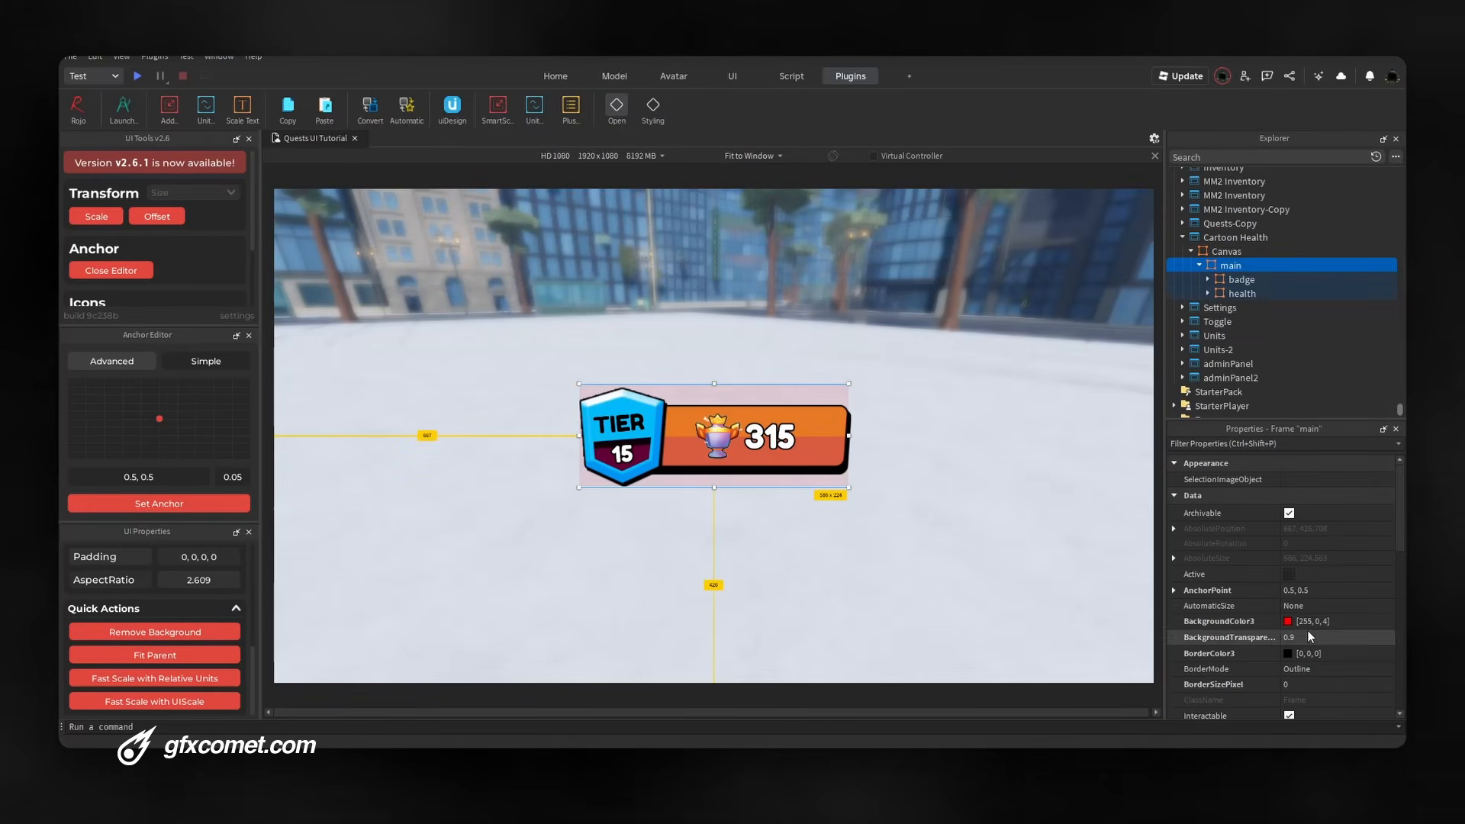
text(1)
Disable the Cartoon Health ScreenGui and the Blur effect in Lighting
drag(1045, 519, 1013, 453)
click(1228, 238)
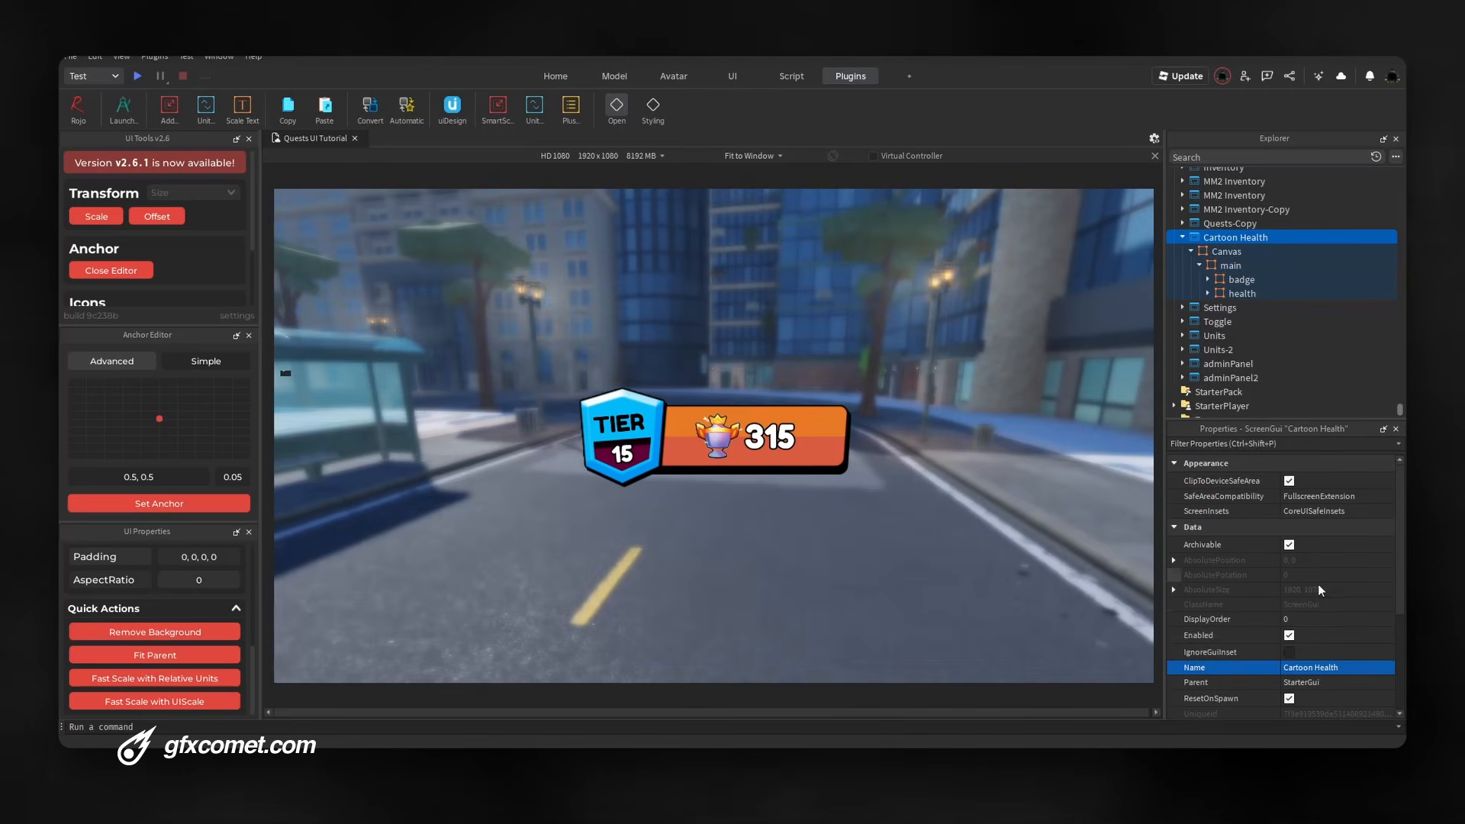
click(1289, 636)
key(w)
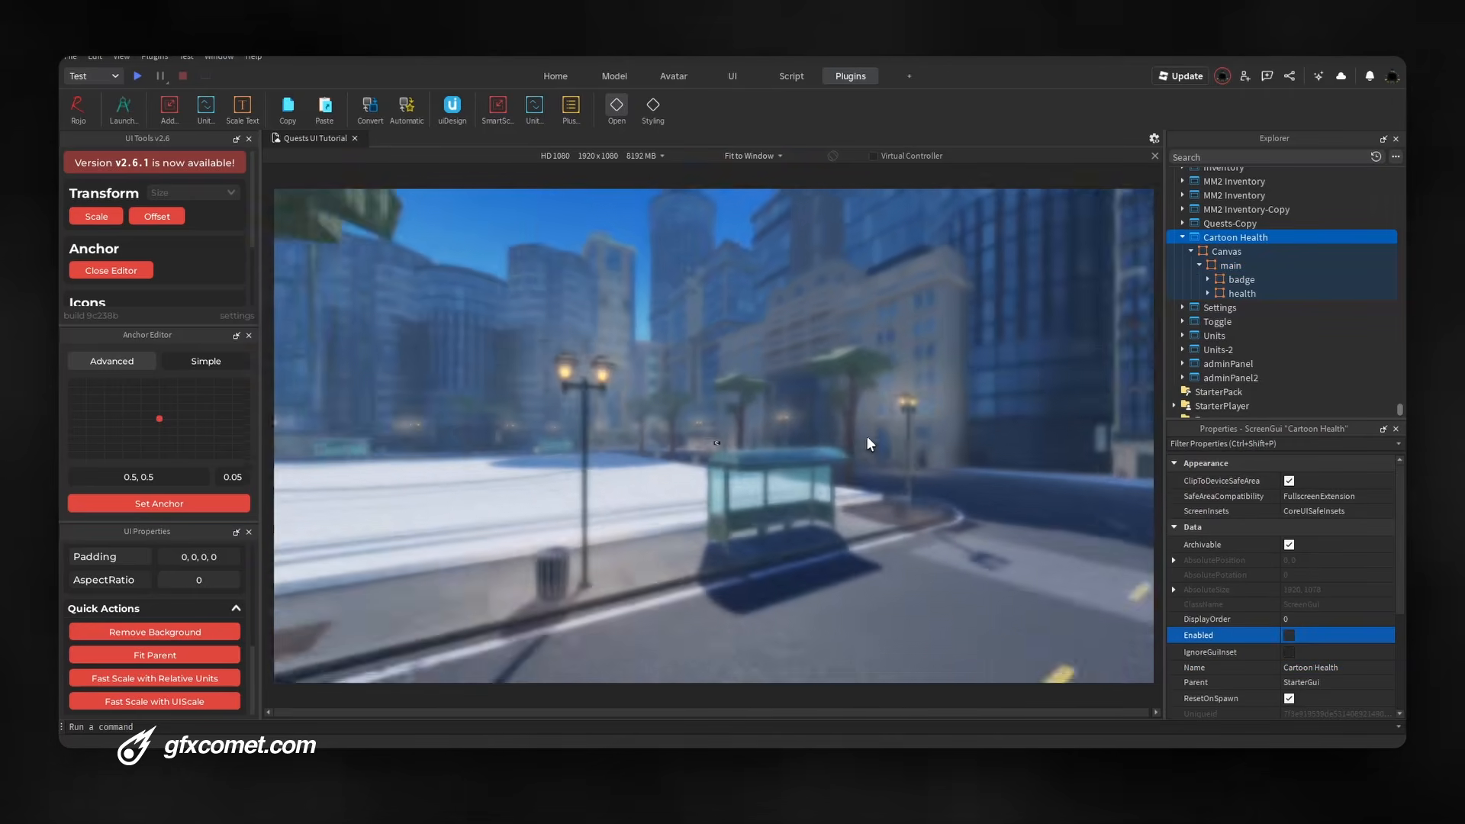
key(w)
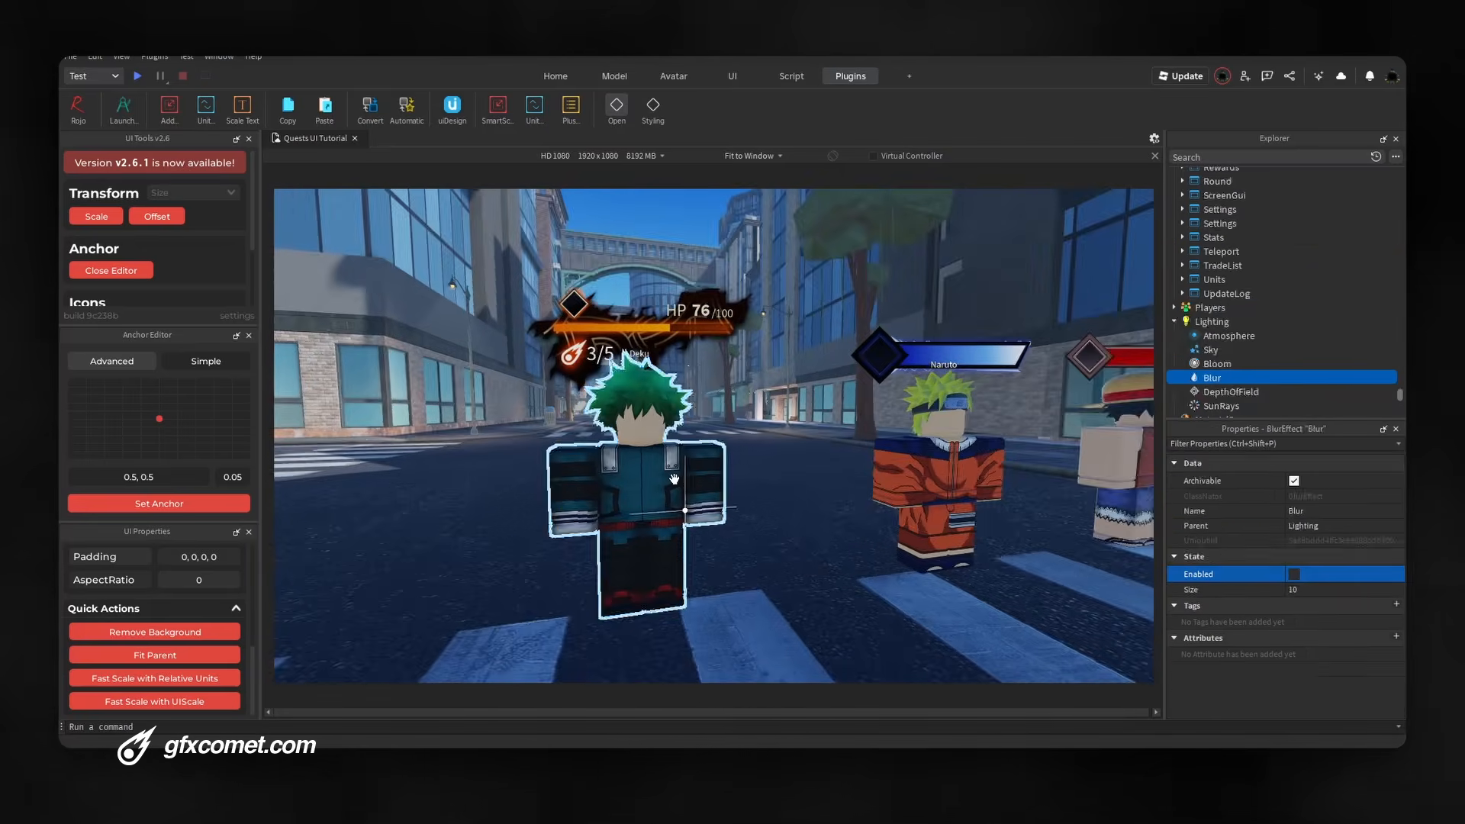
Duplicate the Deku model and move the copy 8 studs sideways, away from the Naruto model
click(635, 490)
key(d)
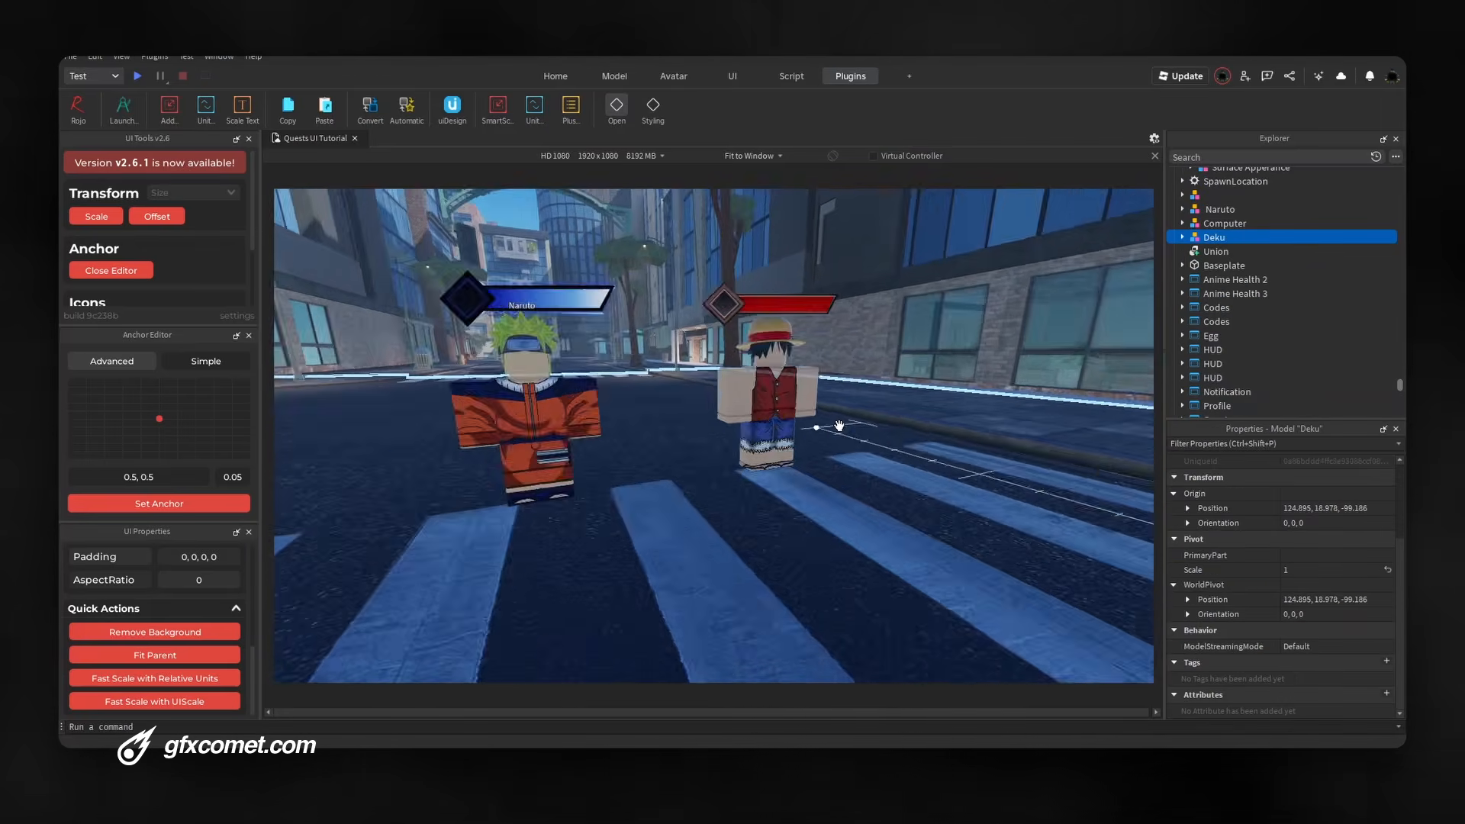
key(s)
key(a)
key(ctrl+d)
key(ctrl+2)
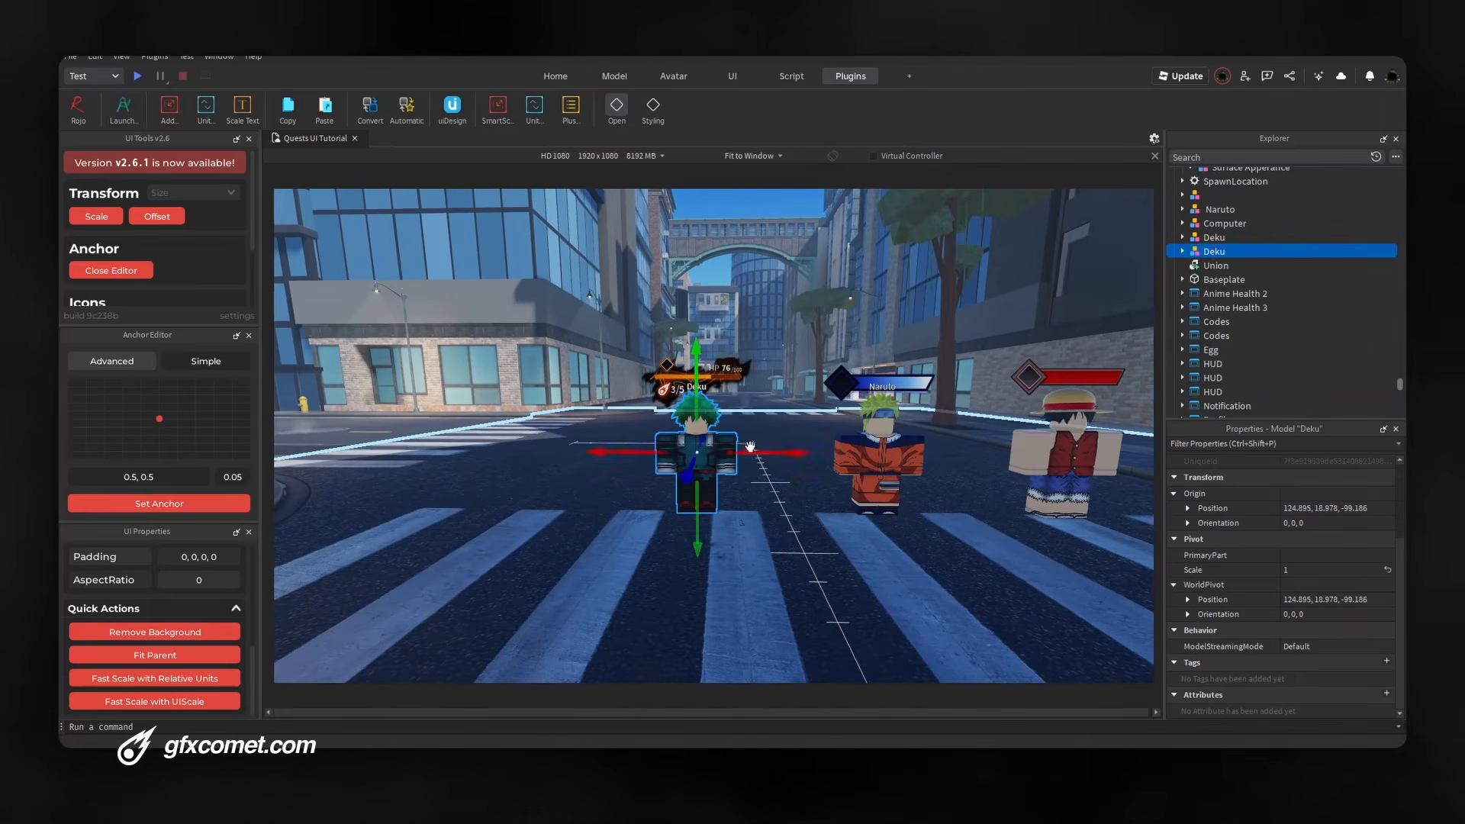
drag(763, 452, 612, 461)
key(a)
key(f)
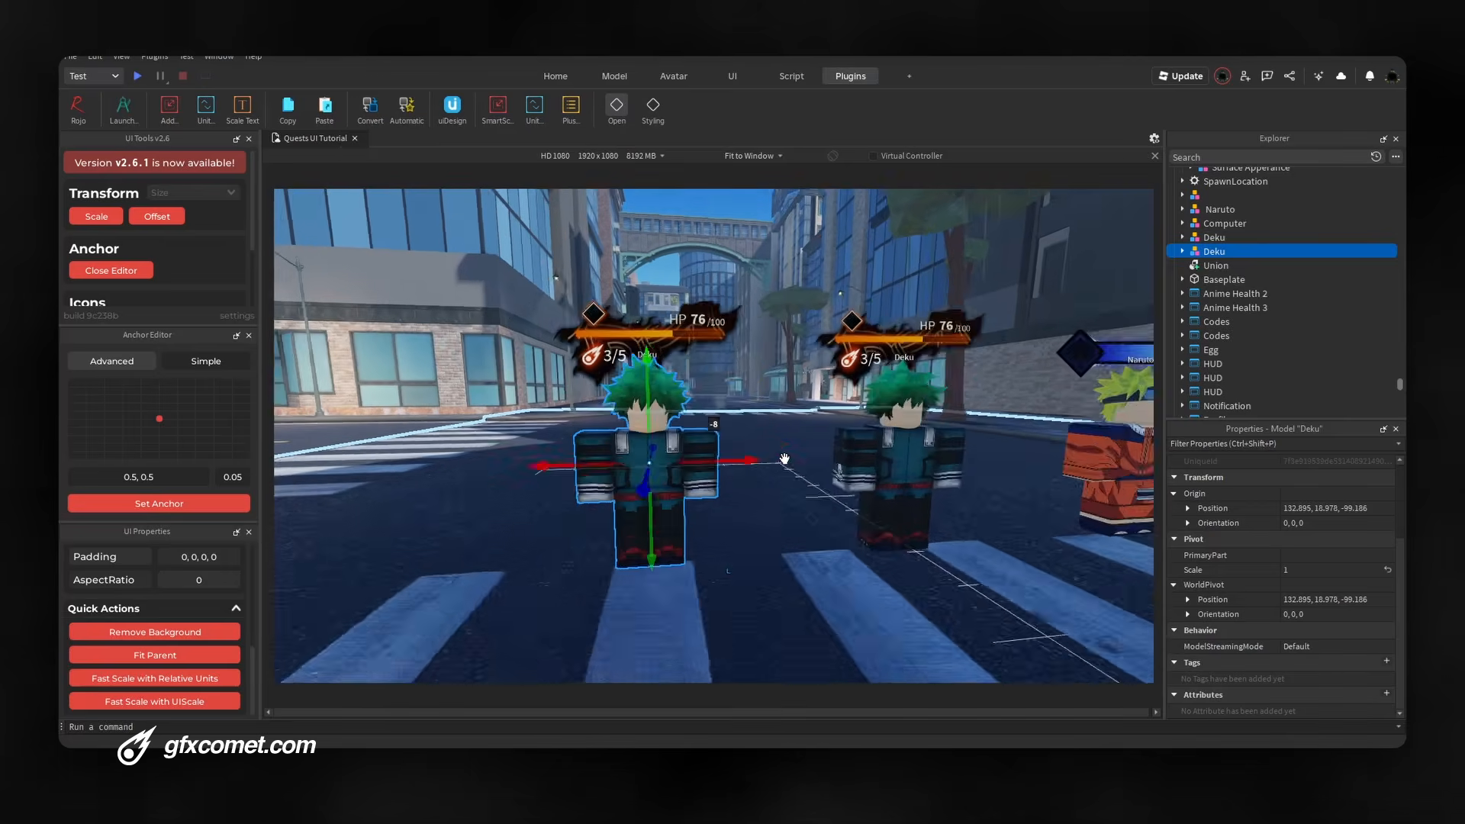
Copy Cartoon Health's main frame into the BillboardGui on the duplicated Deku's head and delete the old Main frame there
scroll(1236, 336, down, 5)
scroll(1243, 355, down, 5)
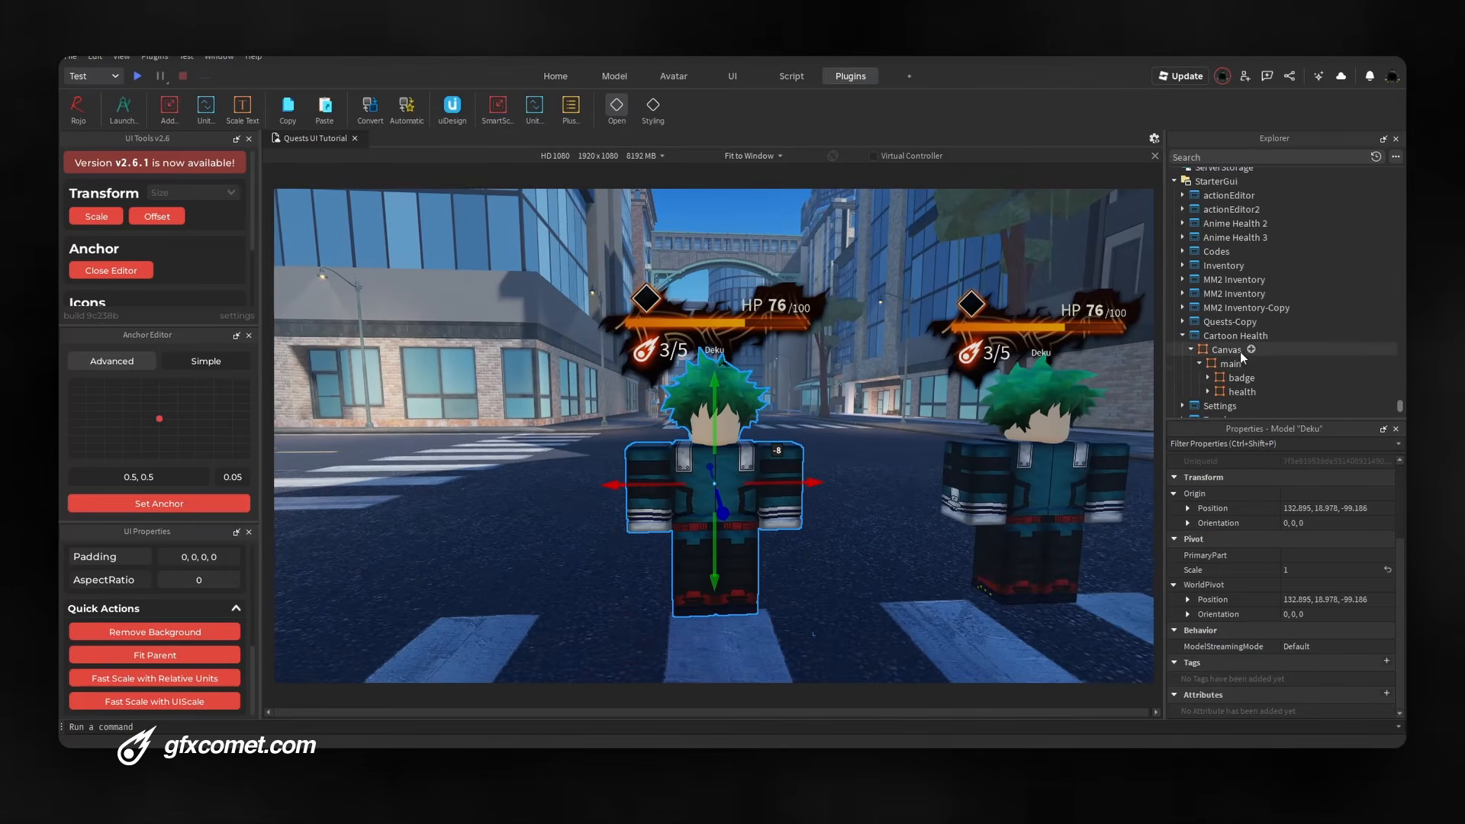
click(1237, 365)
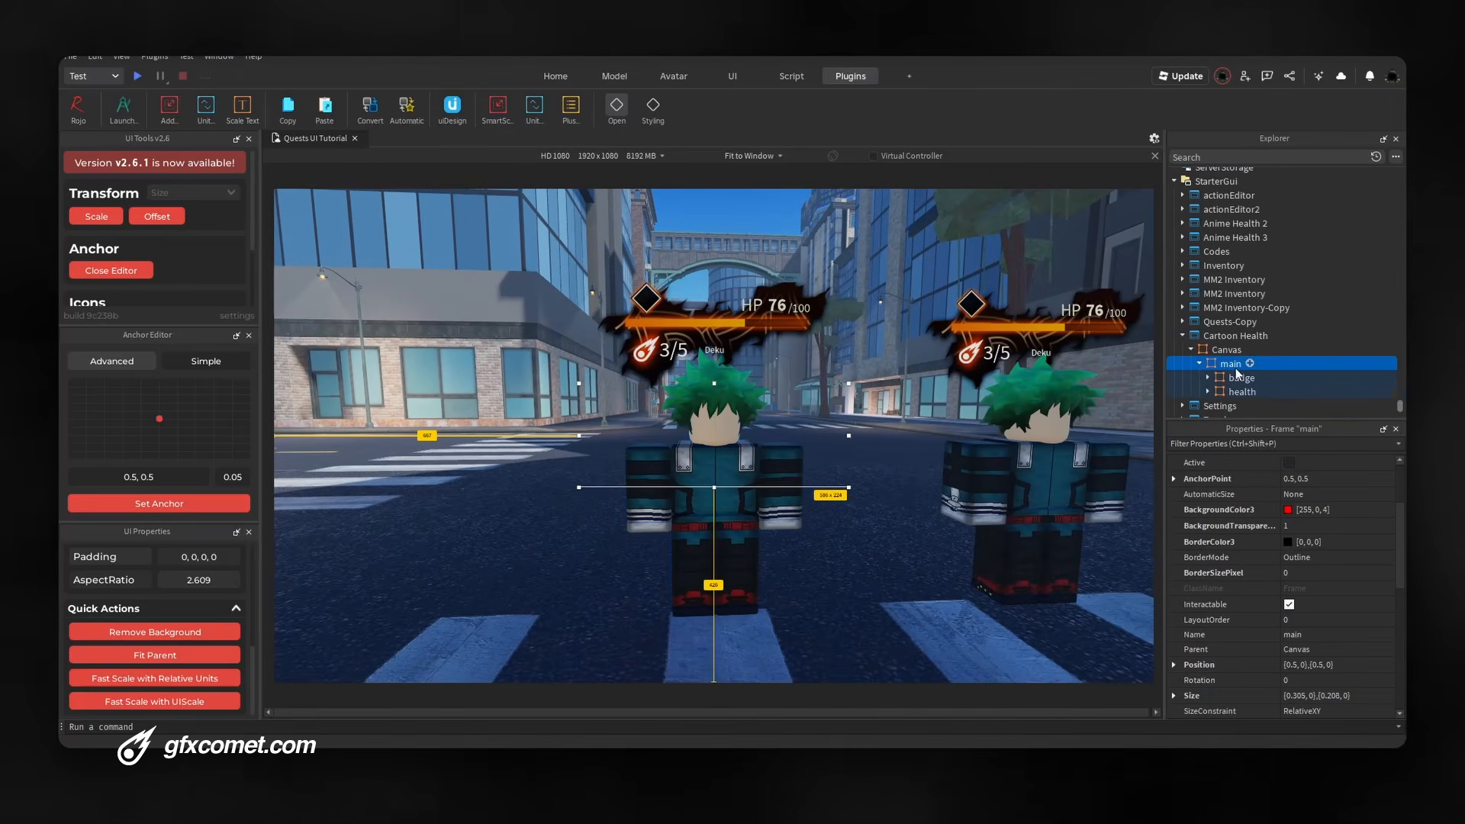
click(720, 448)
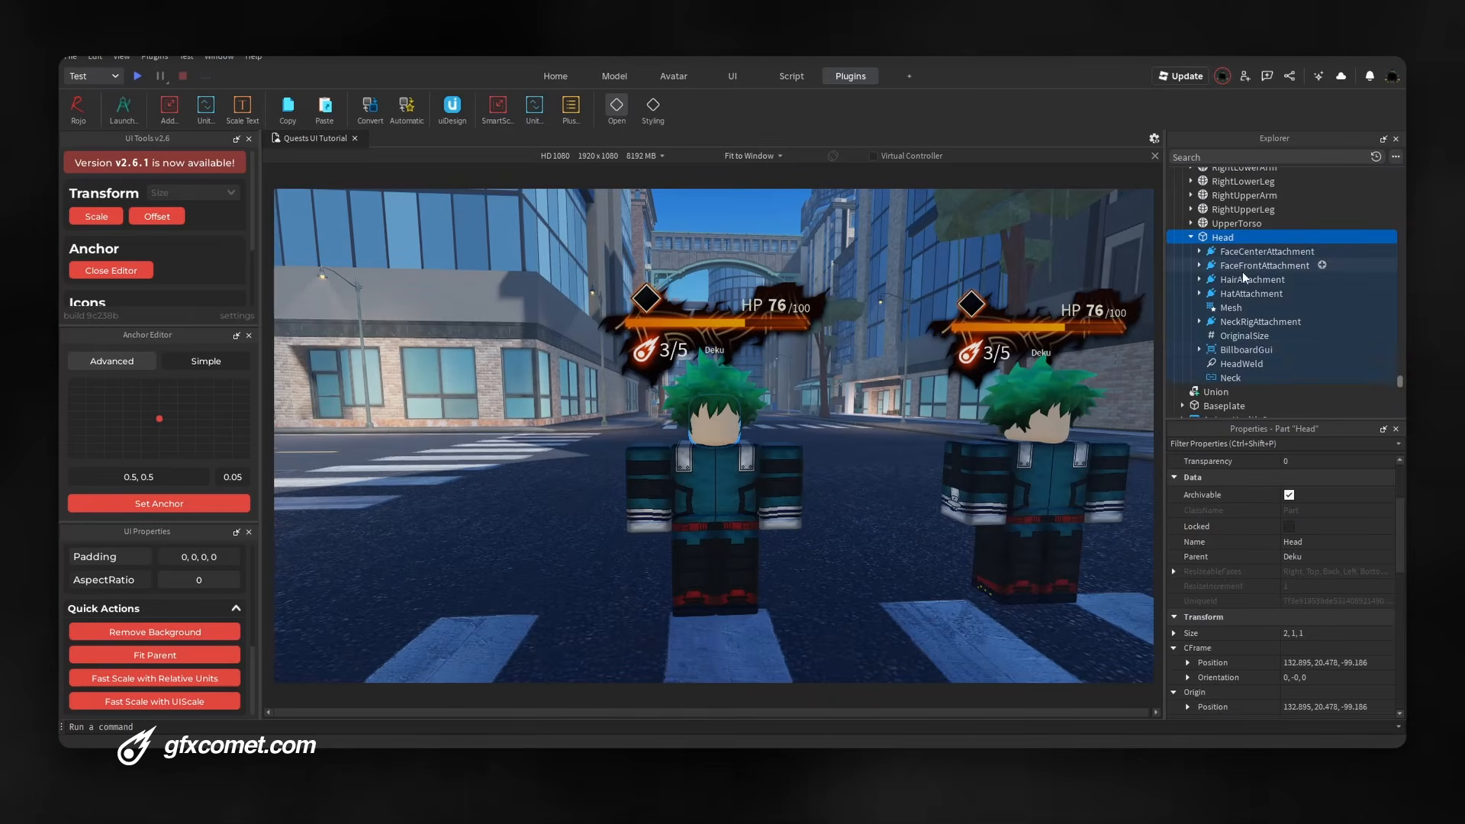
double_click(1238, 353)
scroll(1228, 352, down, 2)
key(ctrl+shift+v)
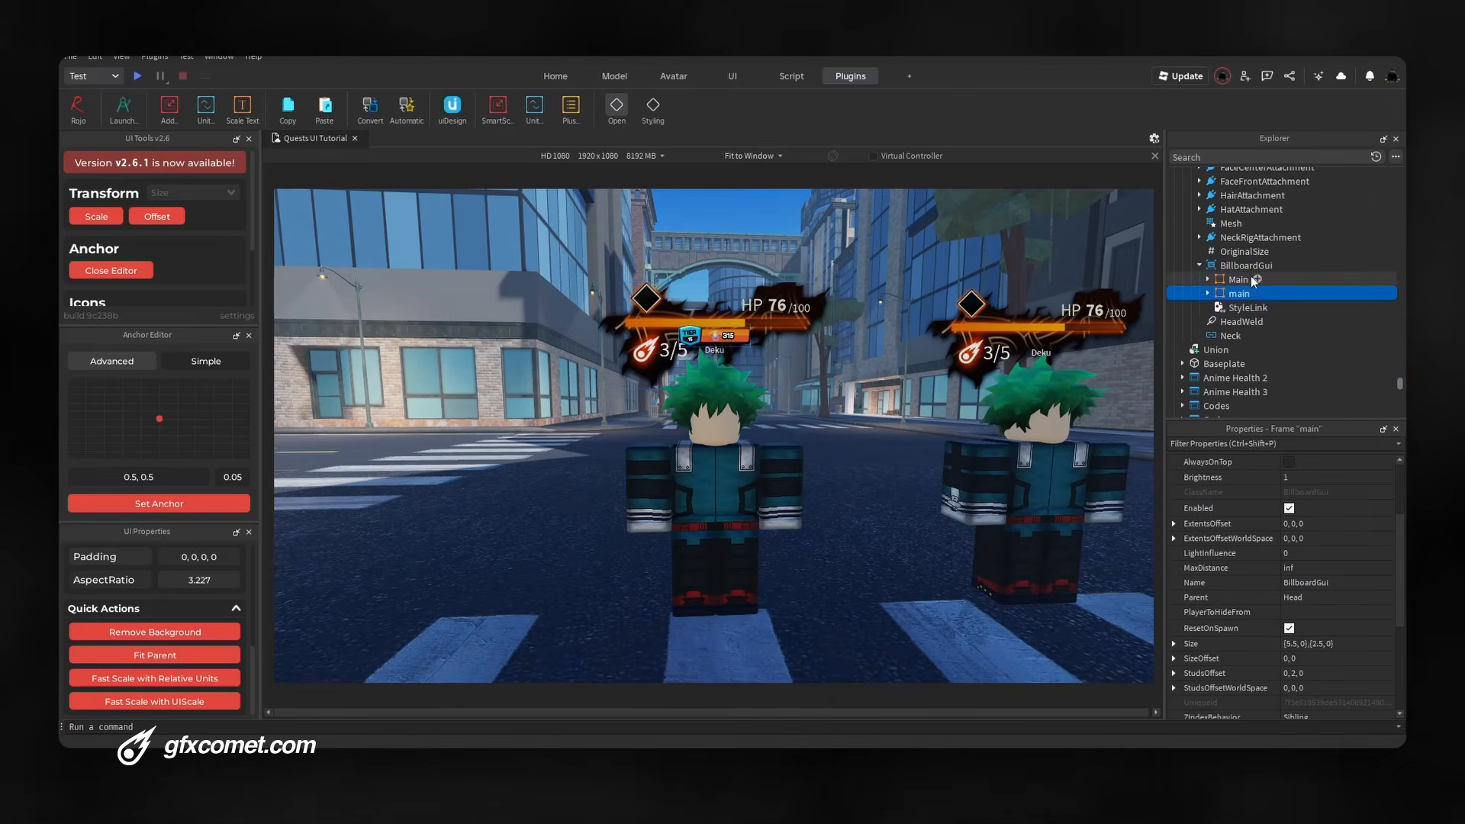
click(1242, 282)
key(Delete)
Set the pasted main frame's Size to a scale of 1 on both X and Y
click(1242, 281)
scroll(1288, 653, down, 1)
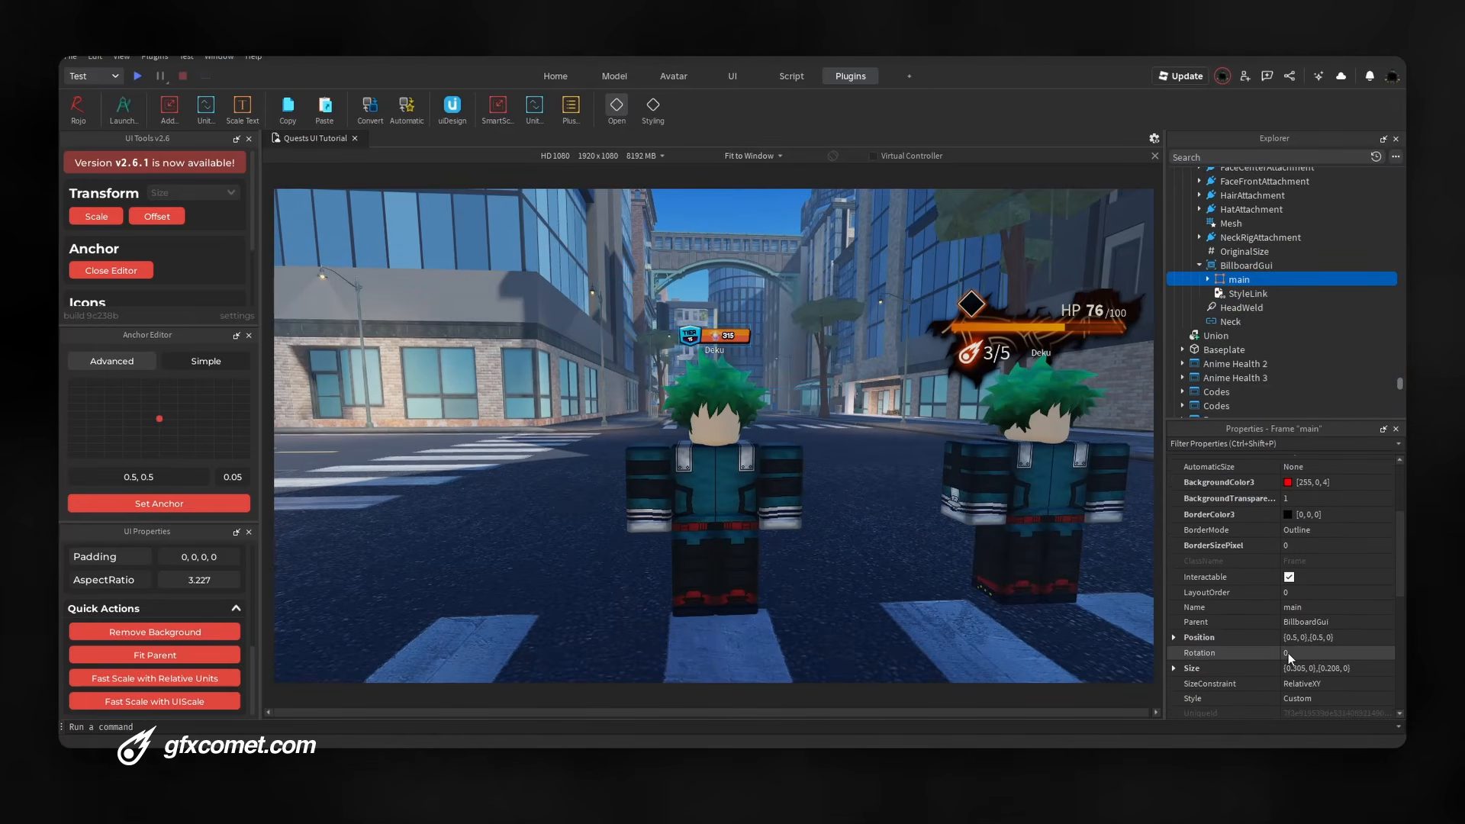
double_click(1187, 669)
scroll(1230, 644, down, 2)
double_click(1192, 591)
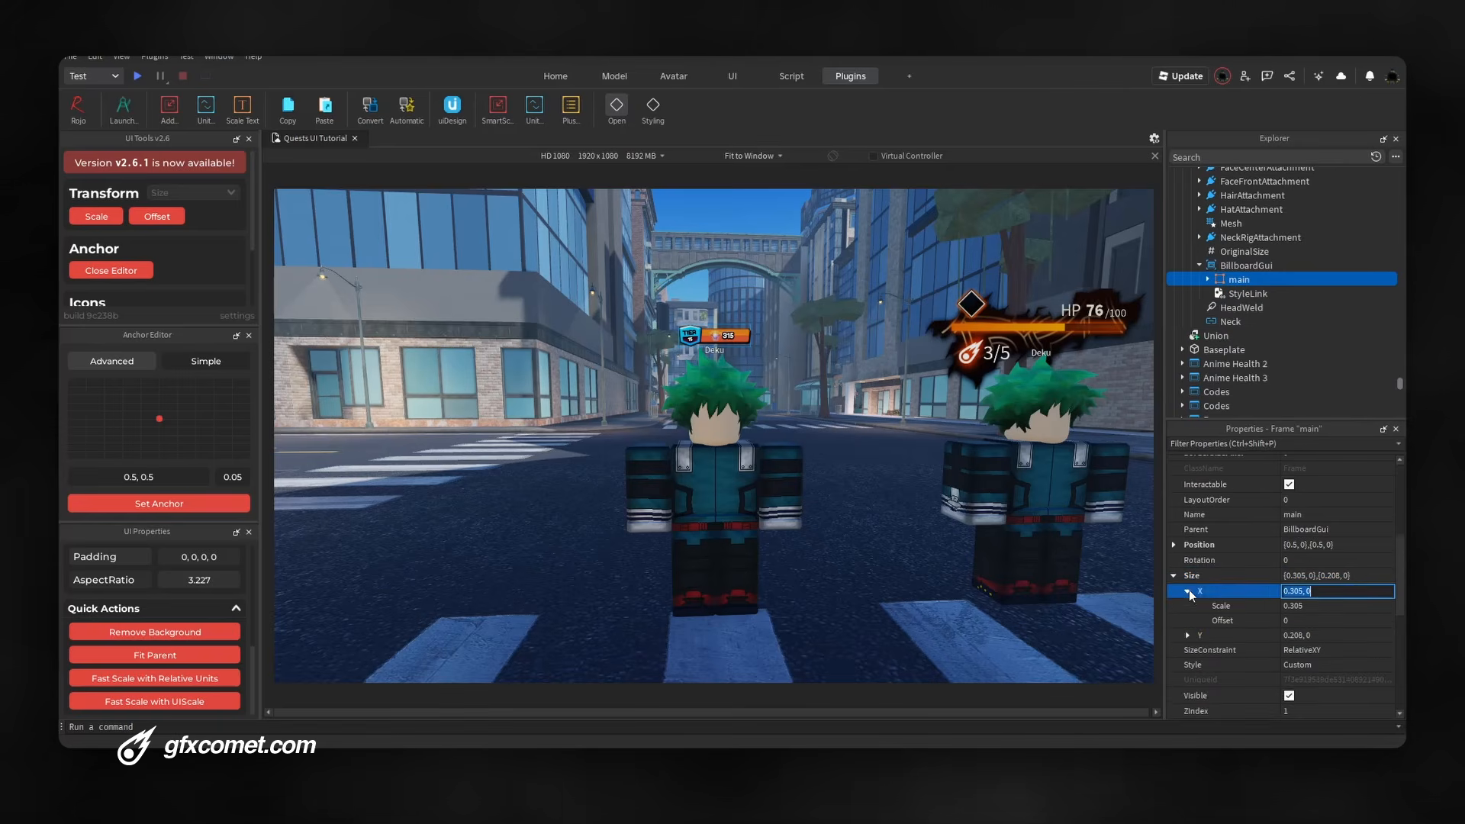
double_click(1207, 638)
click(1331, 605)
text(1)
key(Return)
click(1331, 650)
text(1)
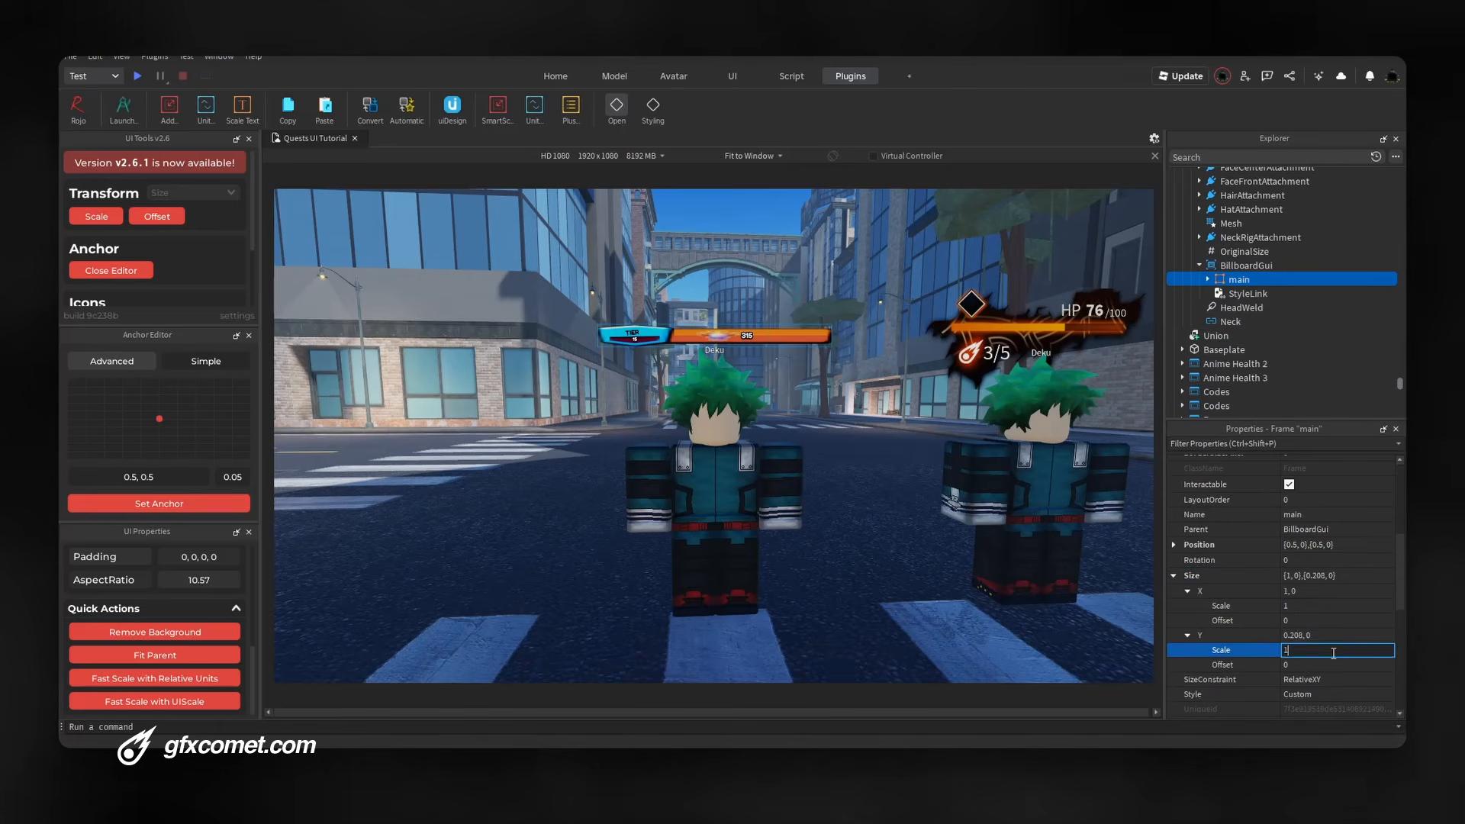
key(Return)
scroll(935, 414, down, 2)
scroll(916, 407, up, 5)
scroll(909, 405, down, 5)
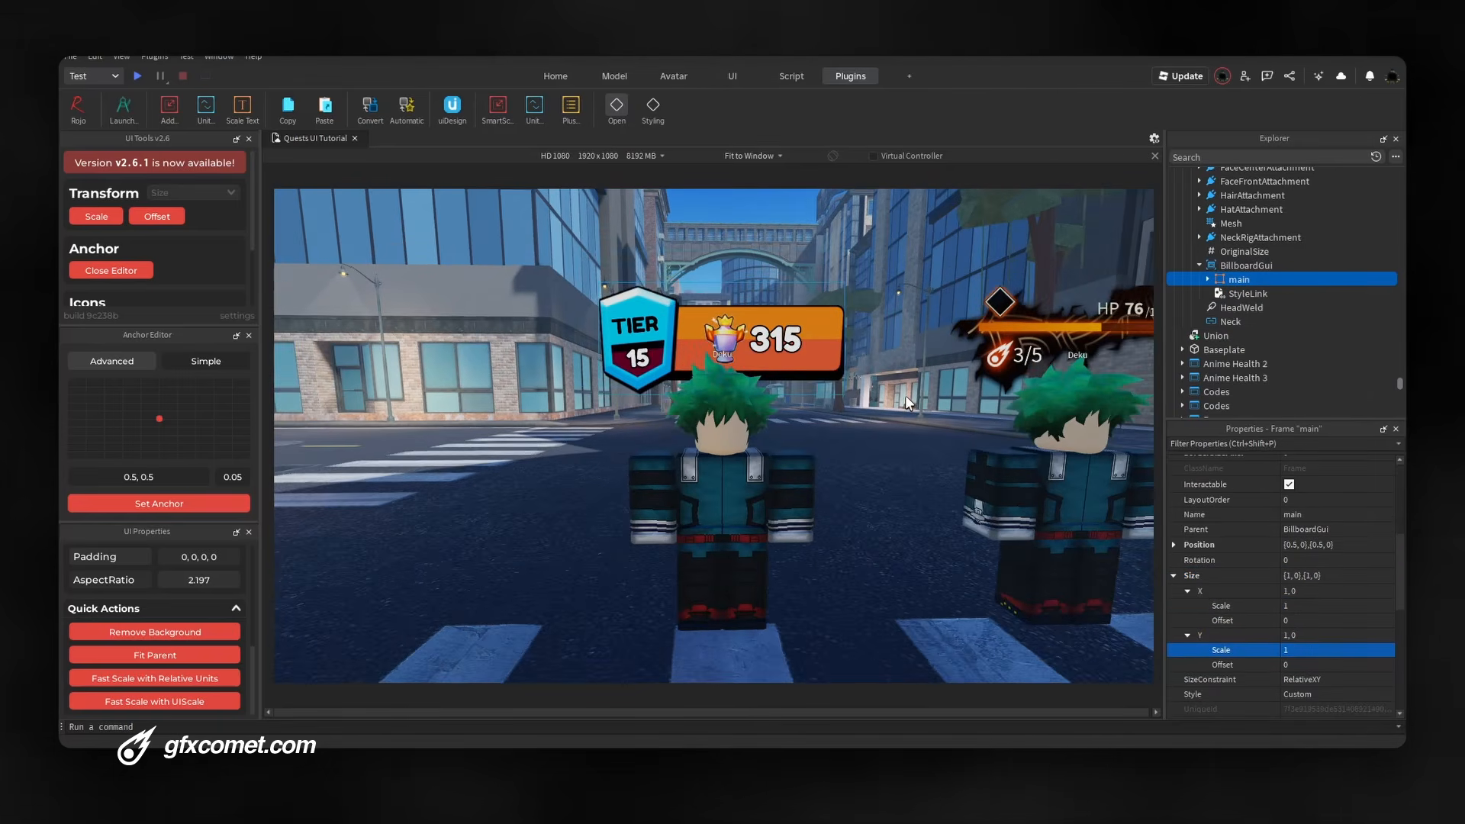
scroll(909, 405, up, 2)
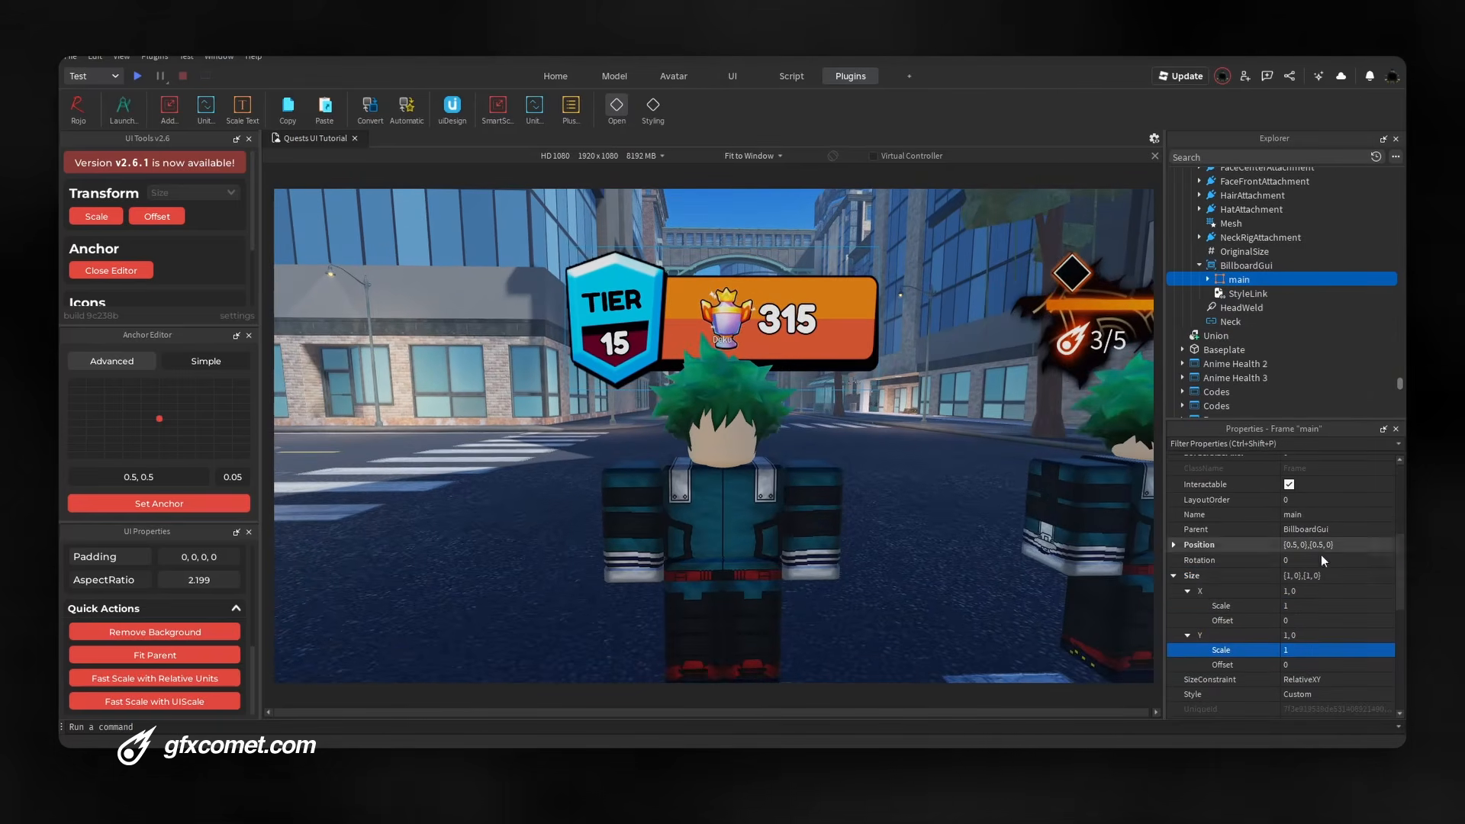
Reduce the main frame's Y size scale to 0.8
click(1348, 649)
text(.8)
key(Return)
scroll(1023, 529, up, 3)
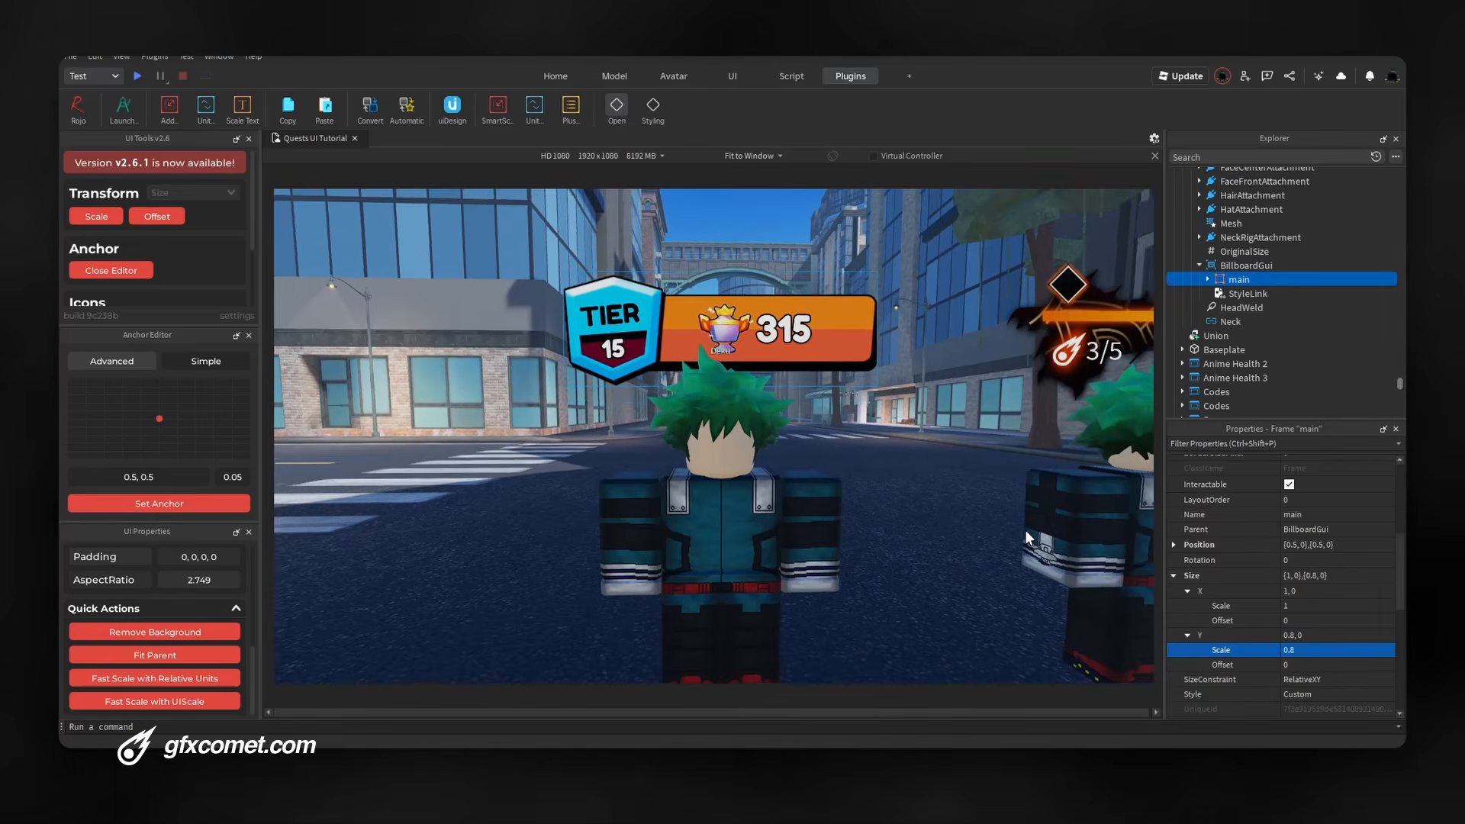
Raise the BillboardGui above the duplicated Deku's head, trying a StudsOffset Y of 3 before setting it to 2.5
scroll(1023, 532, down, 5)
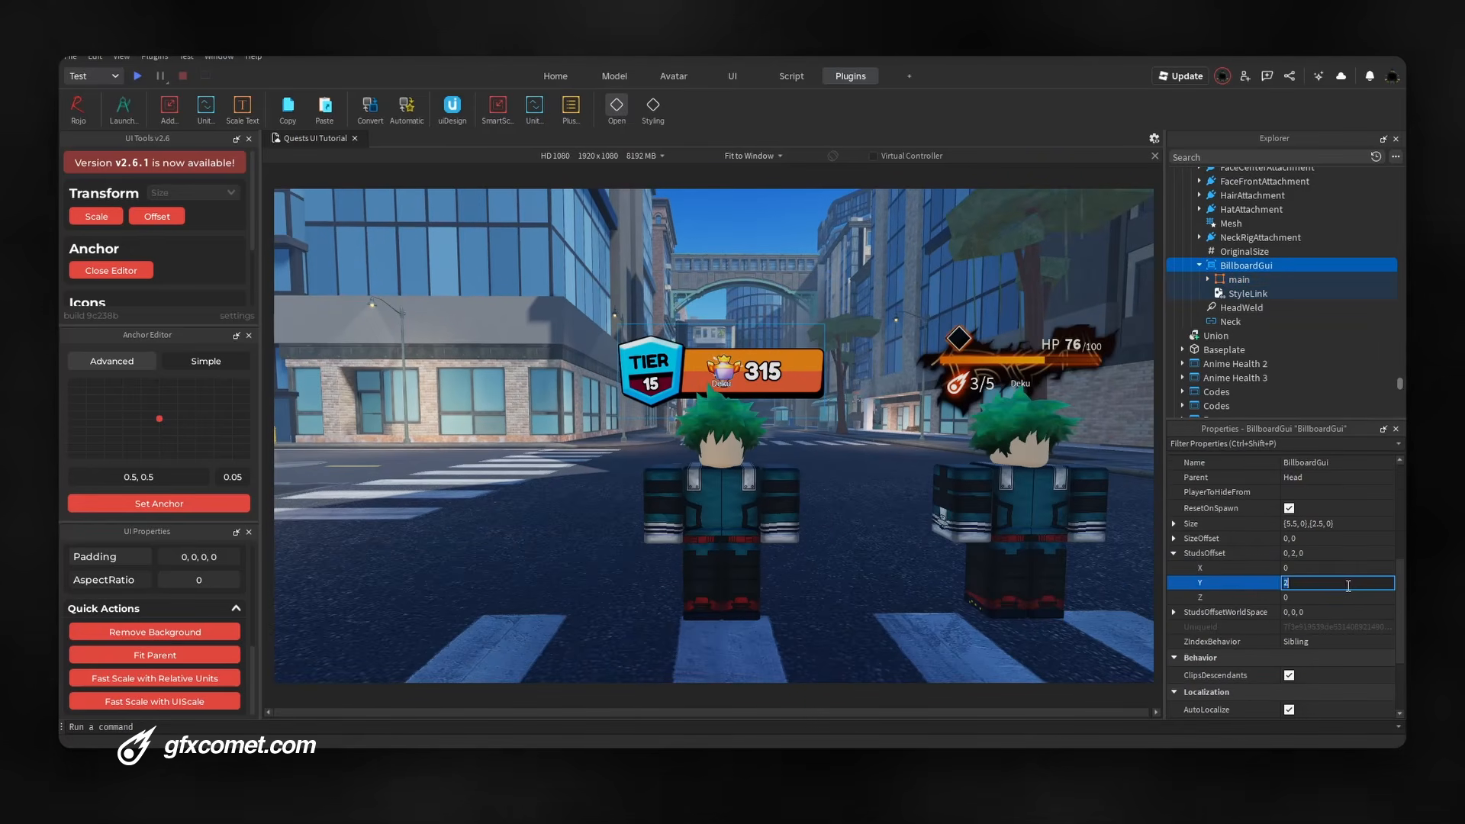
key(Return)
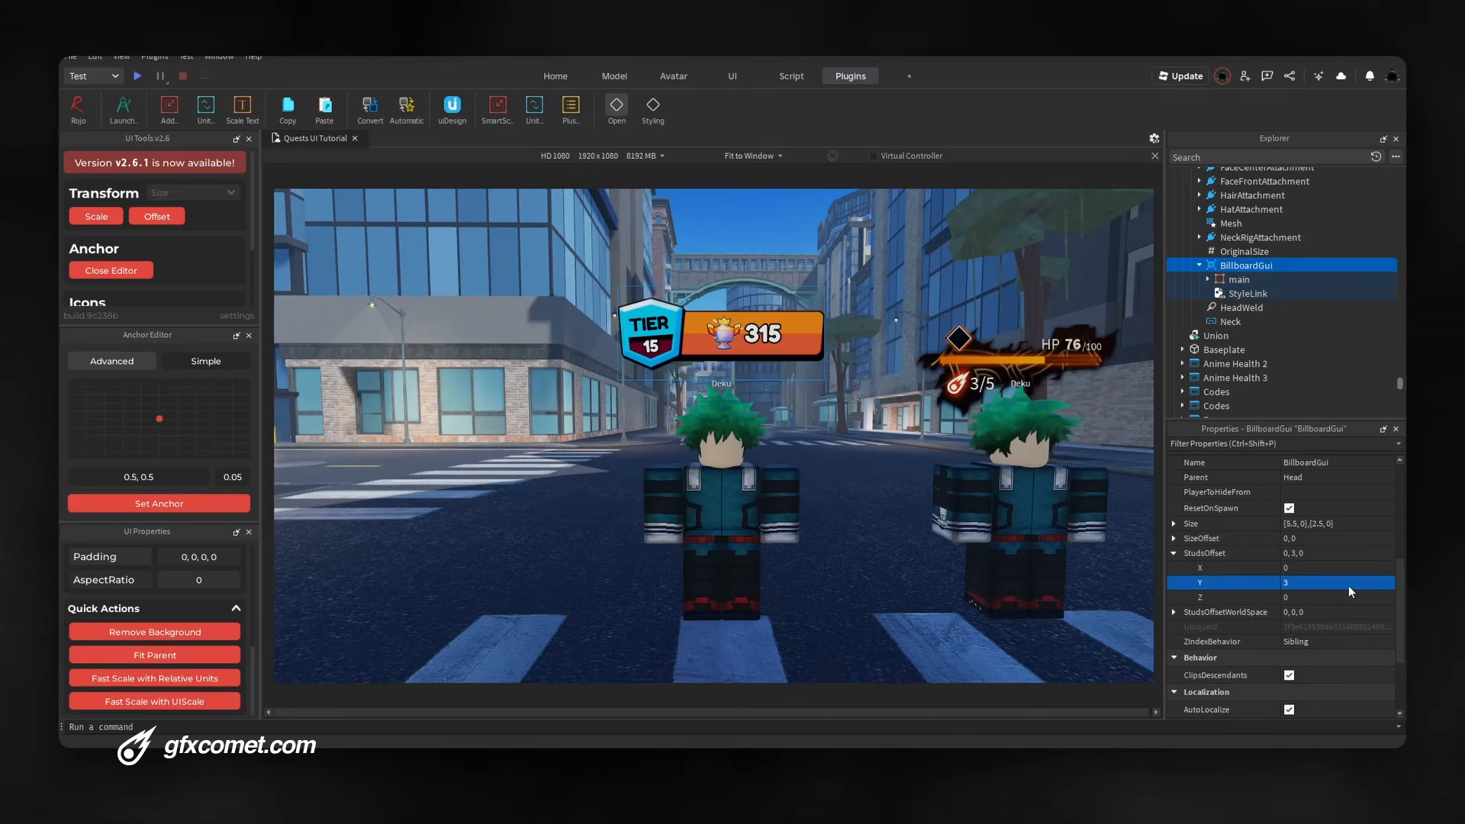
click(1348, 584)
text(2.5)
key(Return)
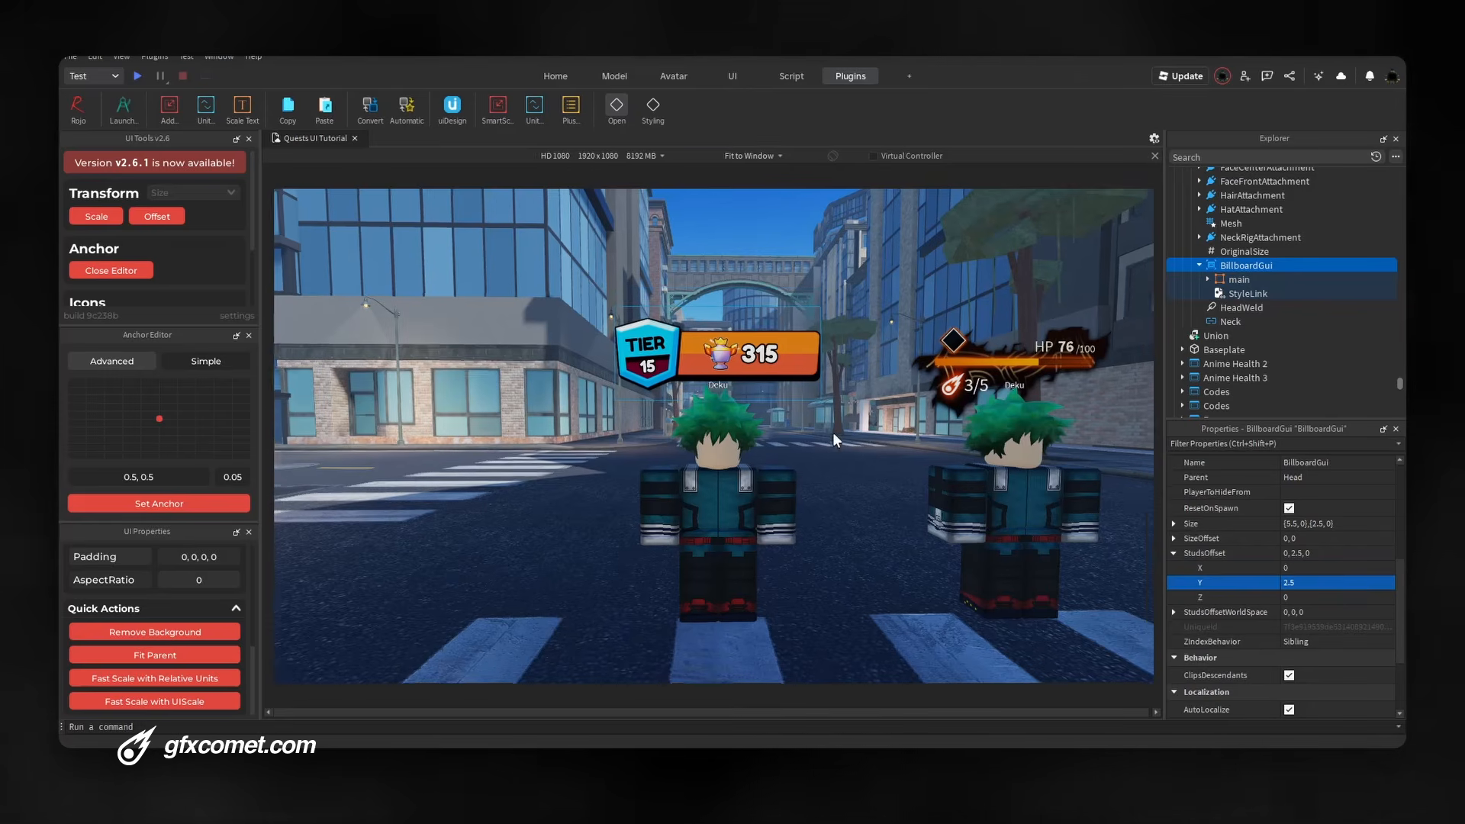
scroll(832, 432, down, 5)
scroll(832, 431, up, 5)
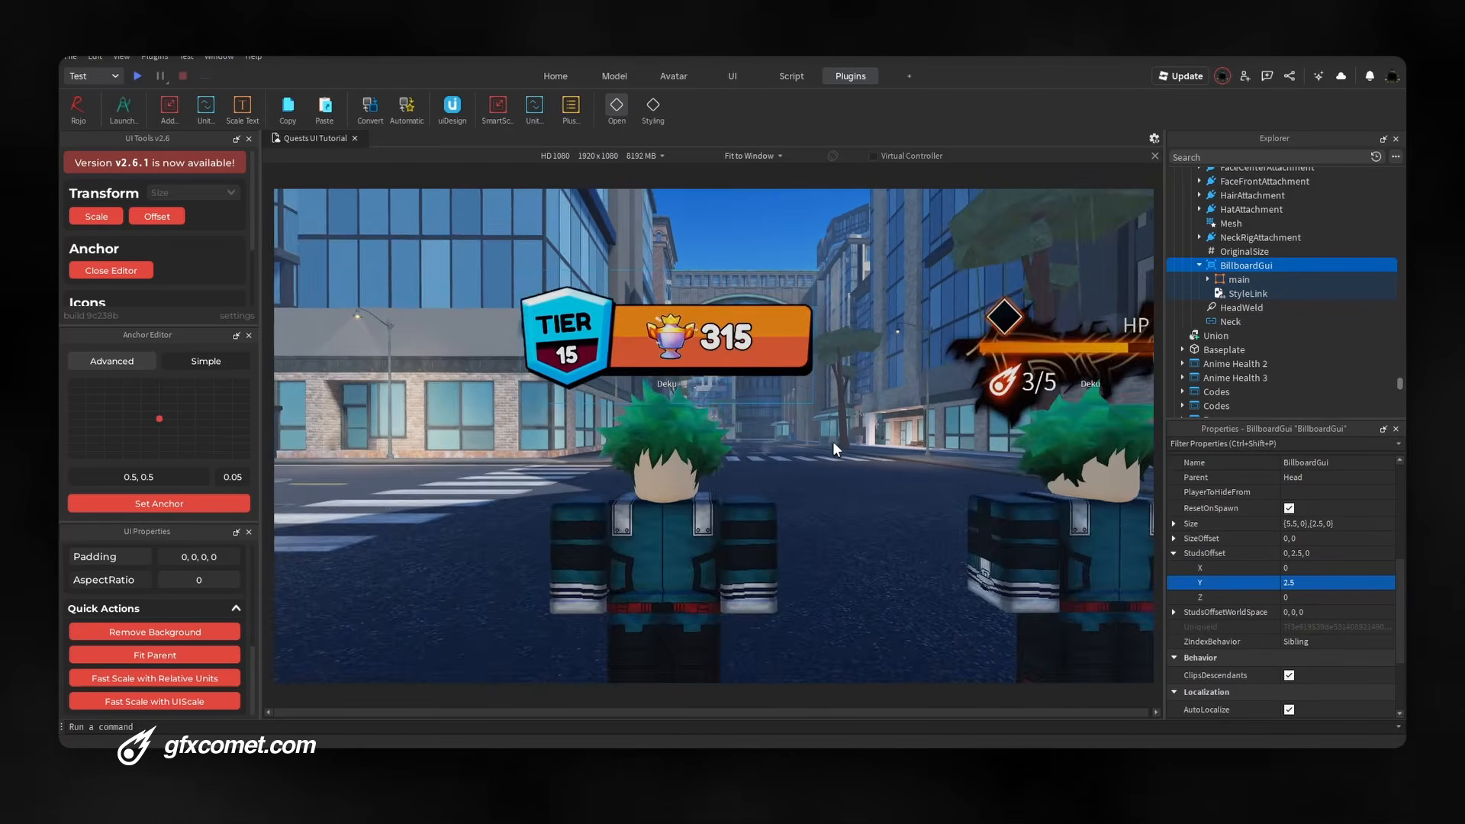